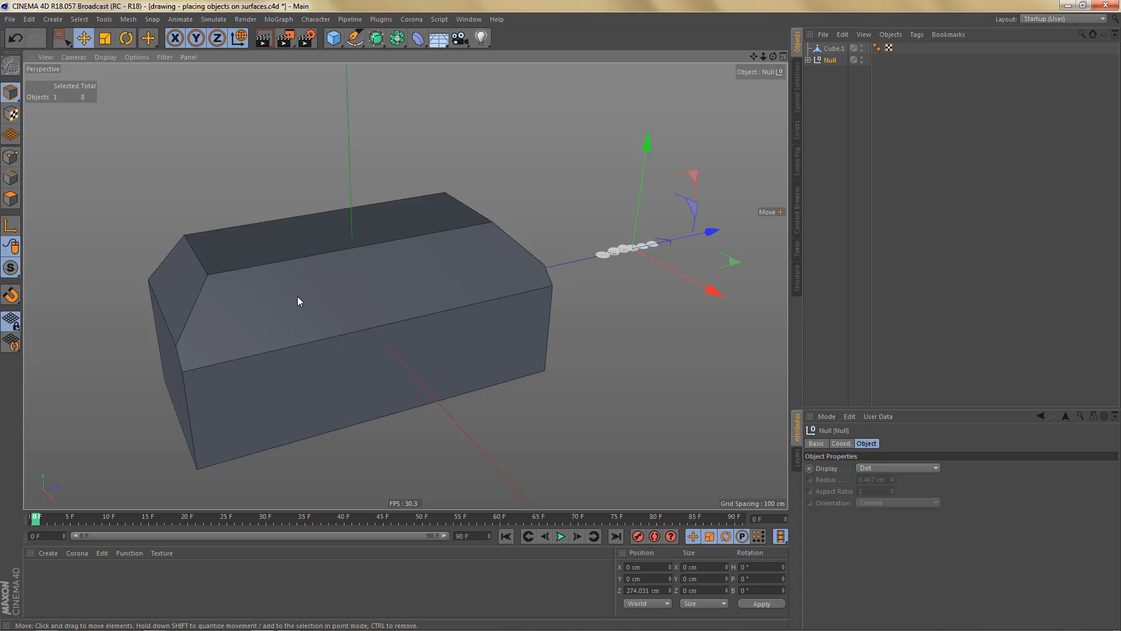
# Step: Duplicate bolt 02 out of the Null group to the top level and hide the Null group
pyautogui.moveTo(324, 289)
pyautogui.keyDown('alt'); pyautogui.mouseDown()
pyautogui.moveTo(352, 281)
pyautogui.moveTo(326, 291)
pyautogui.mouseUp(); pyautogui.keyUp('alt')
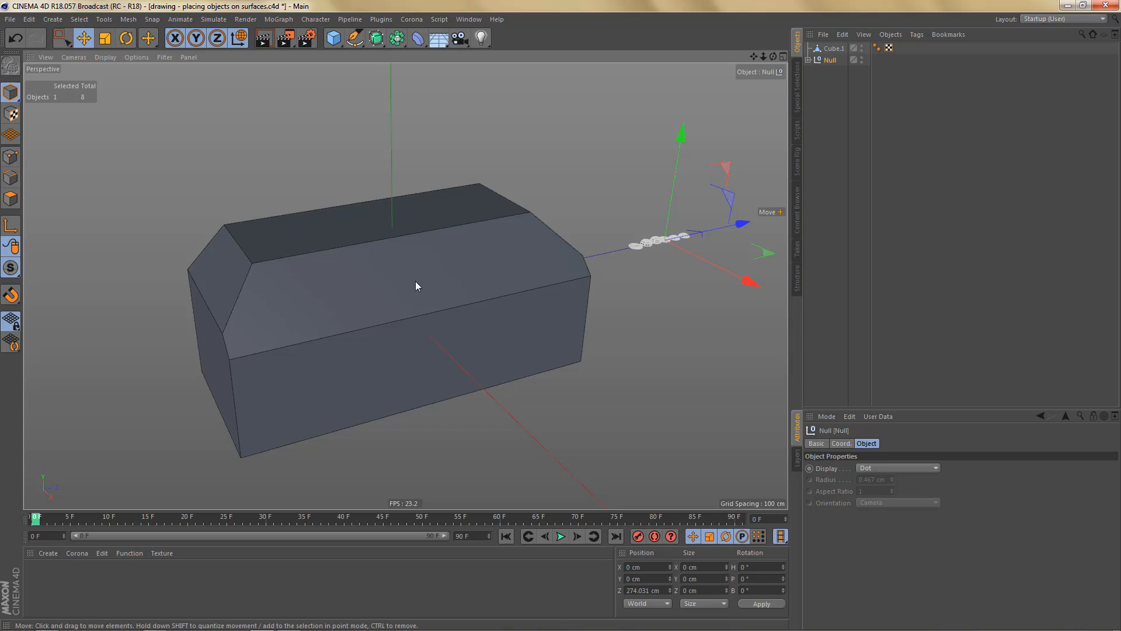
pyautogui.keyDown('alt'); pyautogui.moveTo(555, 287); pyautogui.dragTo(476, 283); pyautogui.keyUp('alt')
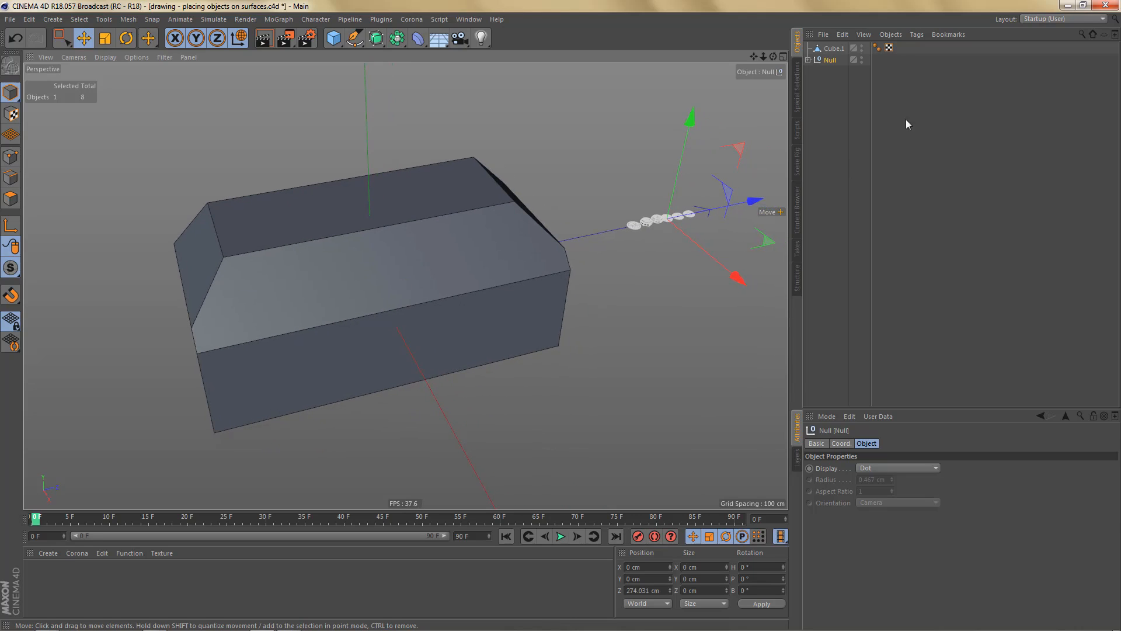
pyautogui.click(809, 60)
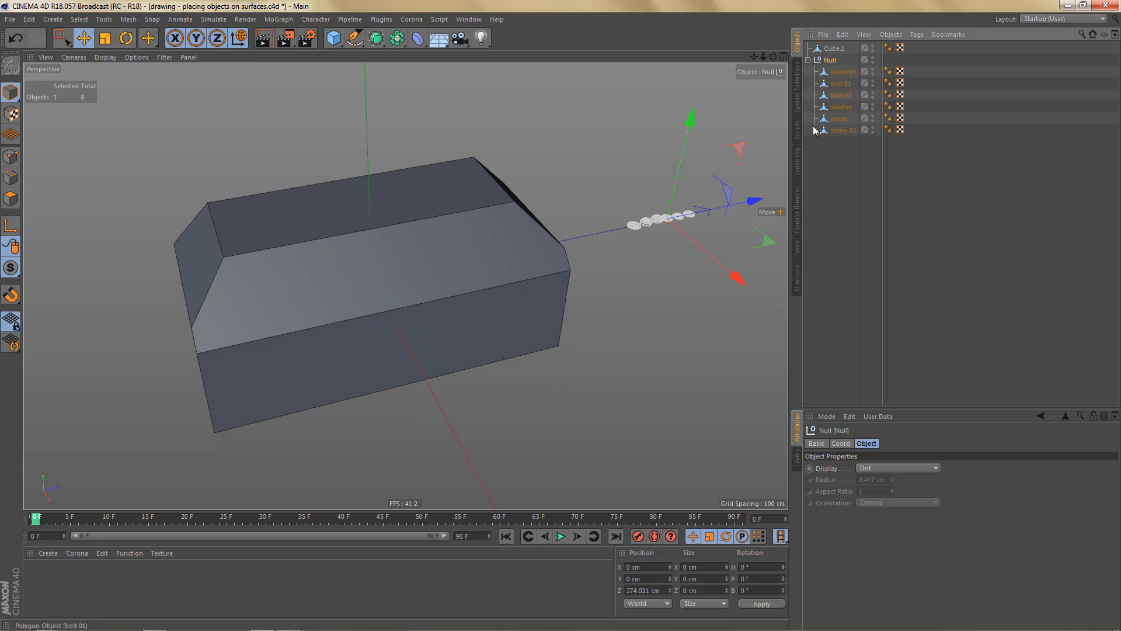
pyautogui.keyDown('ctrl'); pyautogui.moveTo(842, 93); pyautogui.dragTo(866, 150); pyautogui.keyUp('ctrl')
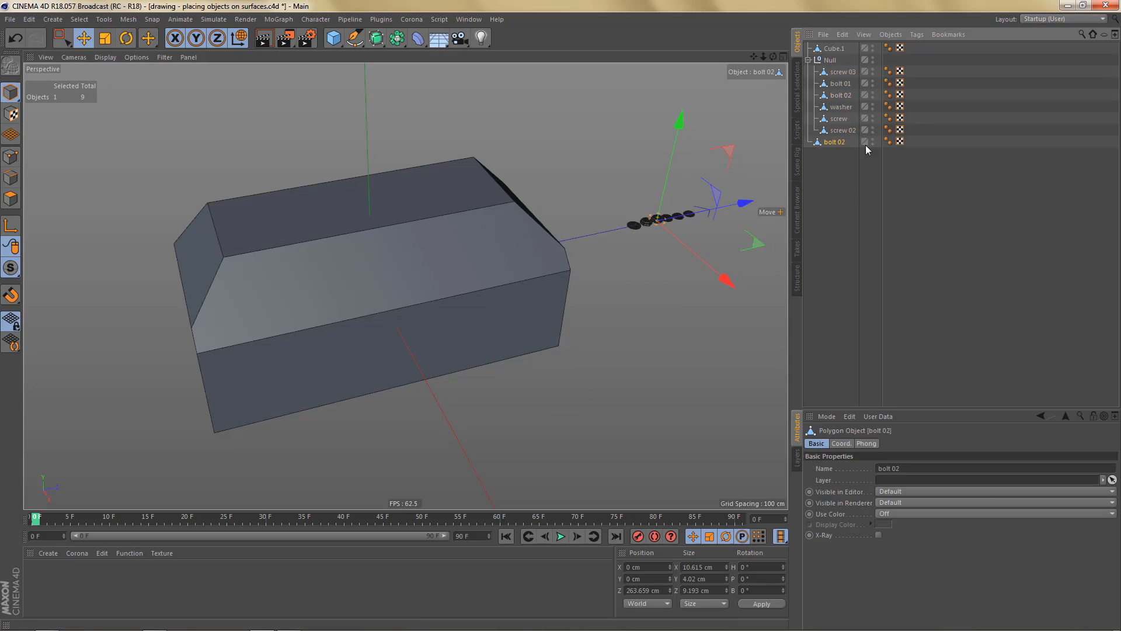
pyautogui.doubleClick(872, 60)
pyautogui.click(809, 60)
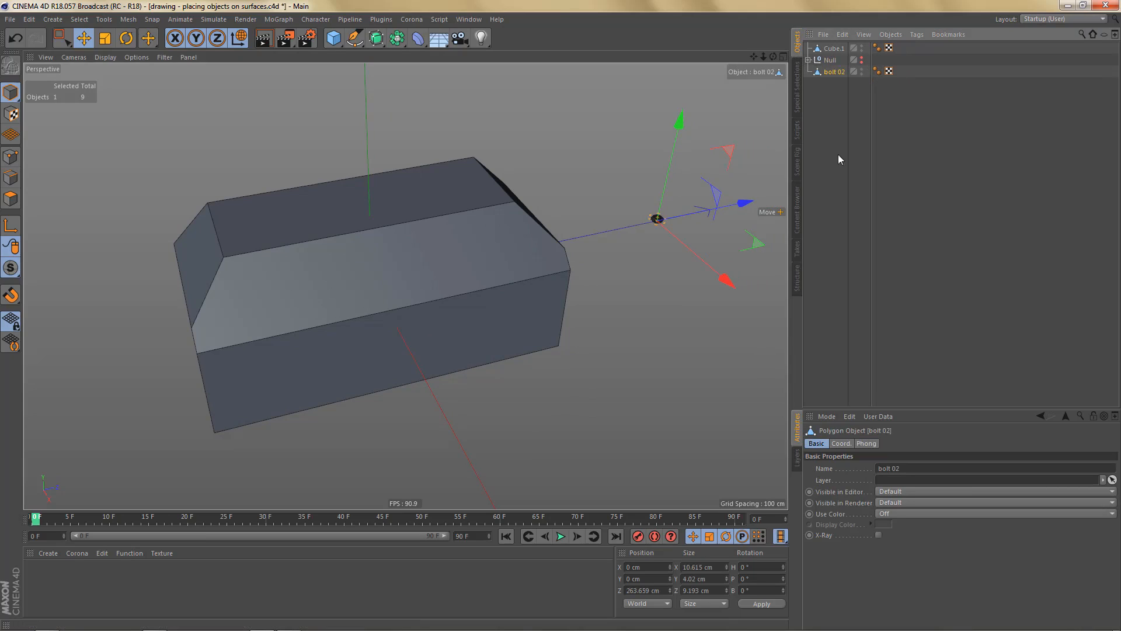
# Step: Select the bolt 02 copy and move it freehand to about X -9.5, Y -2.7, Z 279.8 cm
pyautogui.click(834, 128)
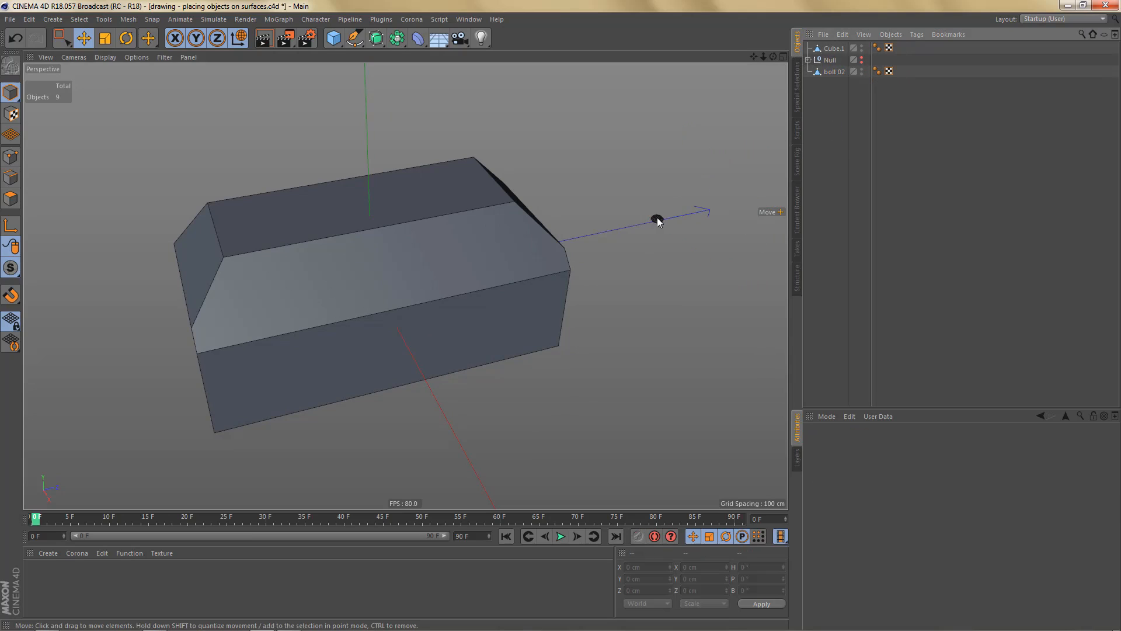
pyautogui.click(657, 221)
pyautogui.keyDown('alt'); pyautogui.moveTo(458, 346); pyautogui.dragTo(430, 338); pyautogui.keyUp('alt')
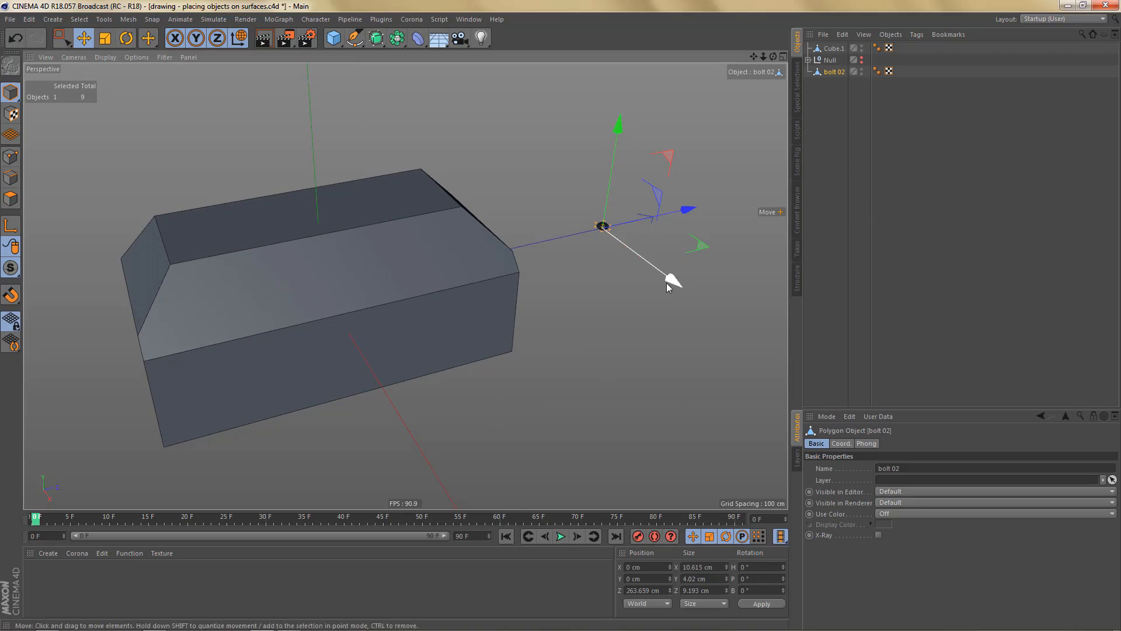
pyautogui.moveTo(675, 280); pyautogui.dragTo(605, 330)
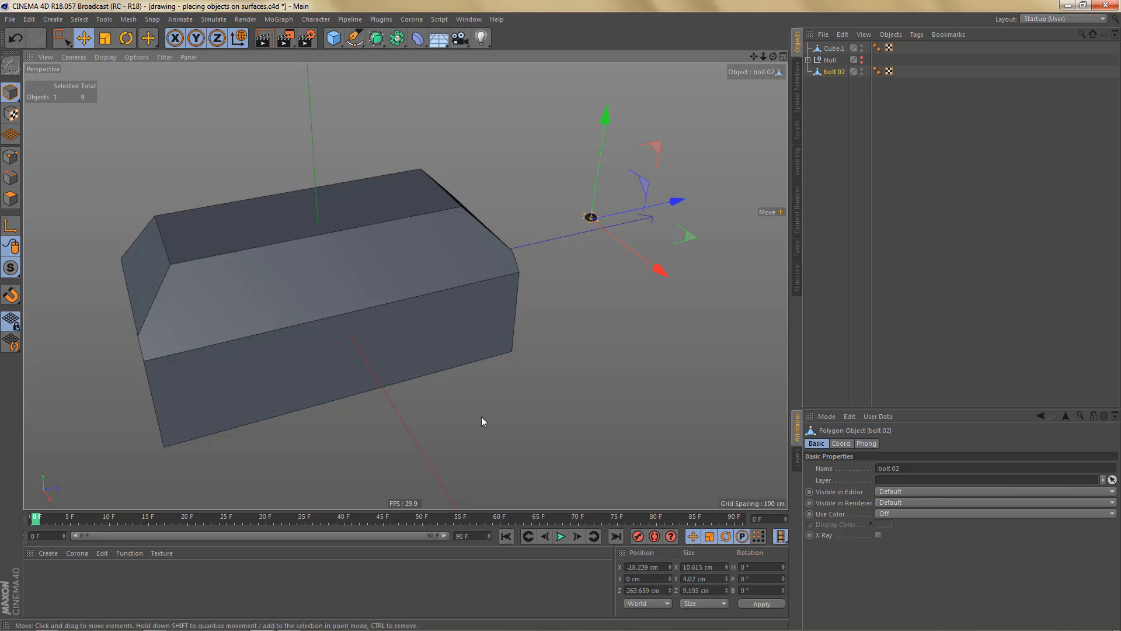
pyautogui.moveTo(500, 405)
pyautogui.mouseDown()
pyautogui.moveTo(502, 441)
pyautogui.moveTo(510, 416)
pyautogui.moveTo(491, 419)
pyautogui.moveTo(525, 411)
pyautogui.moveTo(530, 422)
pyautogui.moveTo(520, 403)
pyautogui.moveTo(507, 420)
pyautogui.moveTo(541, 413)
pyautogui.moveTo(535, 387)
pyautogui.moveTo(502, 420)
pyautogui.moveTo(510, 426)
pyautogui.moveTo(521, 407)
pyautogui.mouseUp()
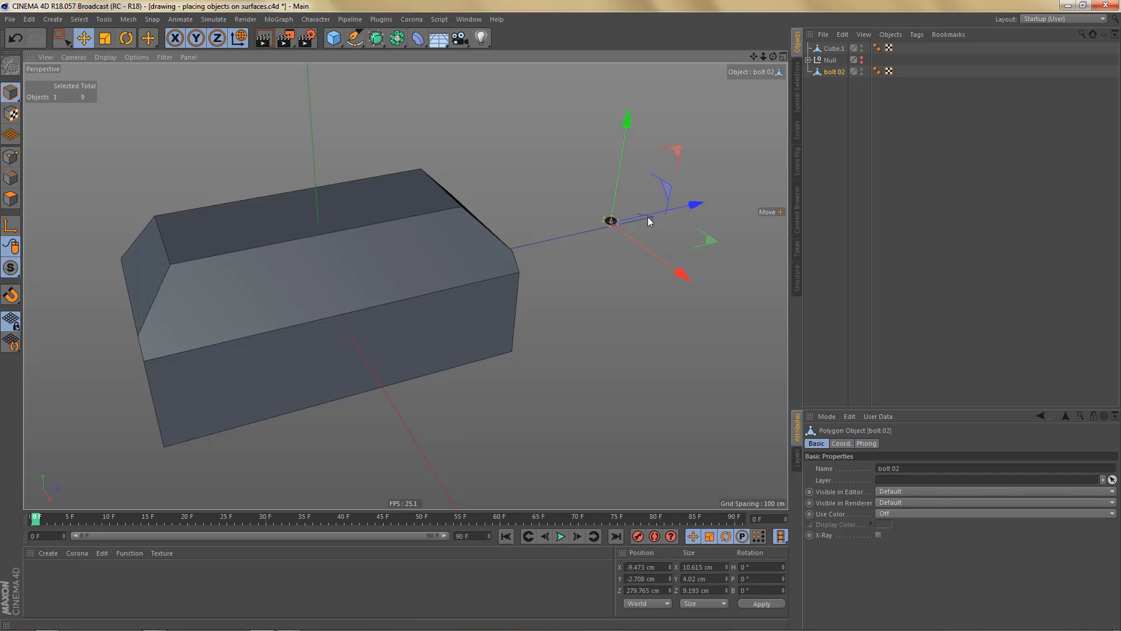
# Step: Frame the bolt 02 copy and move it freehand to about X -12.1, Y -2.0, Z 274.8 cm
pyautogui.press('o')
pyautogui.scroll(-5, 618, 212)
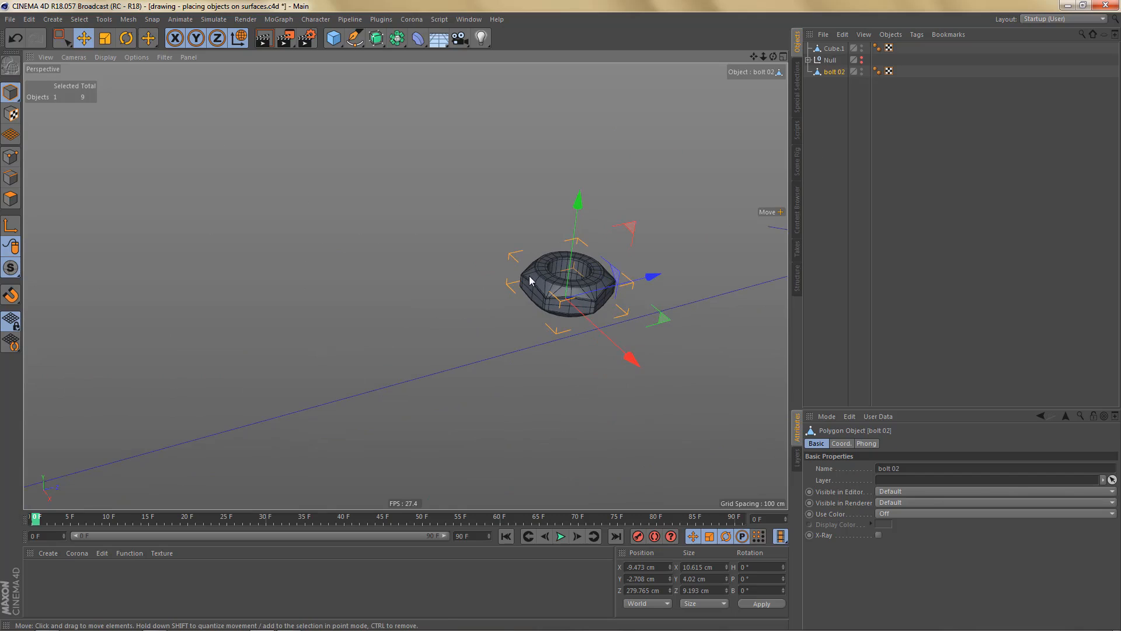
pyautogui.moveTo(529, 276); pyautogui.dragTo(464, 282)
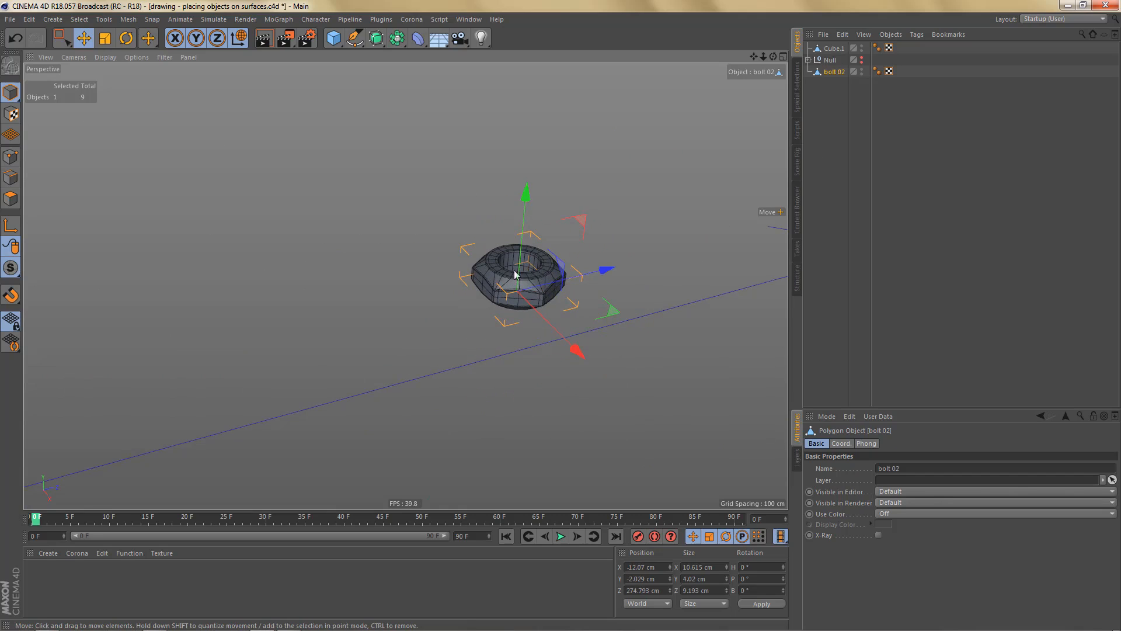
pyautogui.scroll(-4, 541, 253)
pyautogui.scroll(-6, 496, 312)
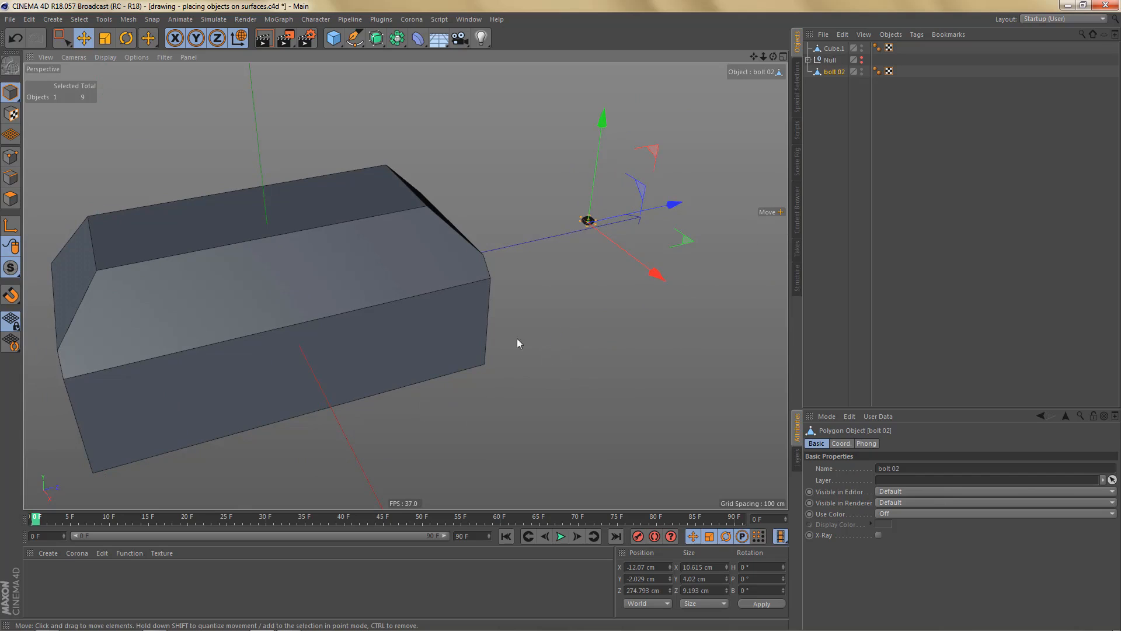
pyautogui.keyDown('alt'); pyautogui.moveTo(444, 291); pyautogui.dragTo(465, 299, button='middle'); pyautogui.keyUp('alt')
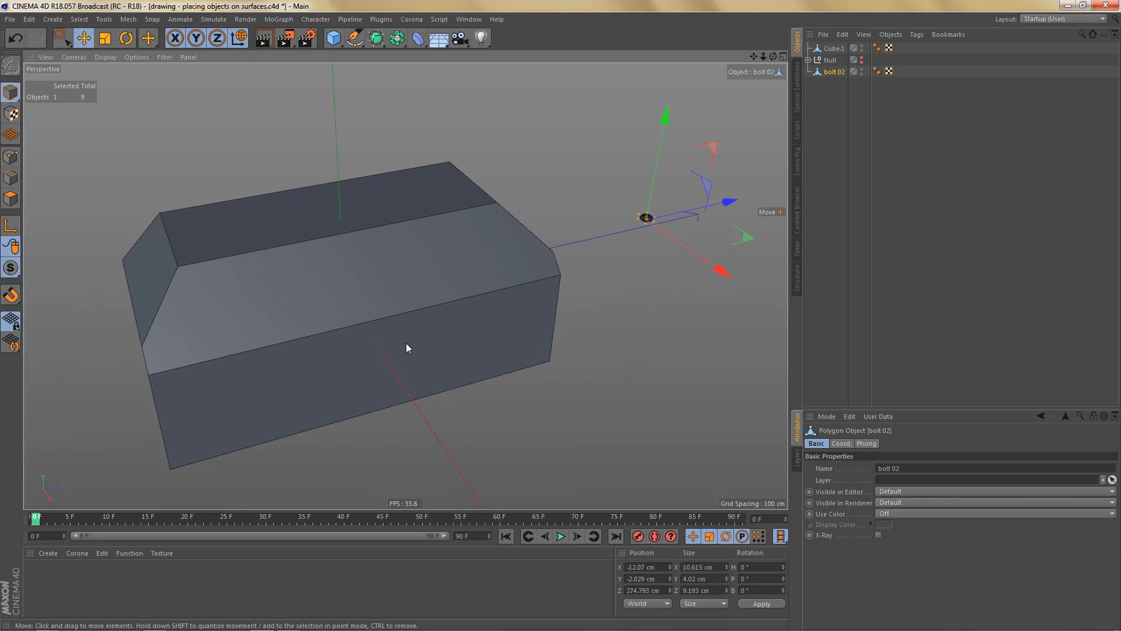
# Step: Detach the snap options as a floating palette, enable snapping, and close the palette
pyautogui.click(16, 298)
pyautogui.press('p')
pyautogui.click(491, 334)
pyautogui.press('p')
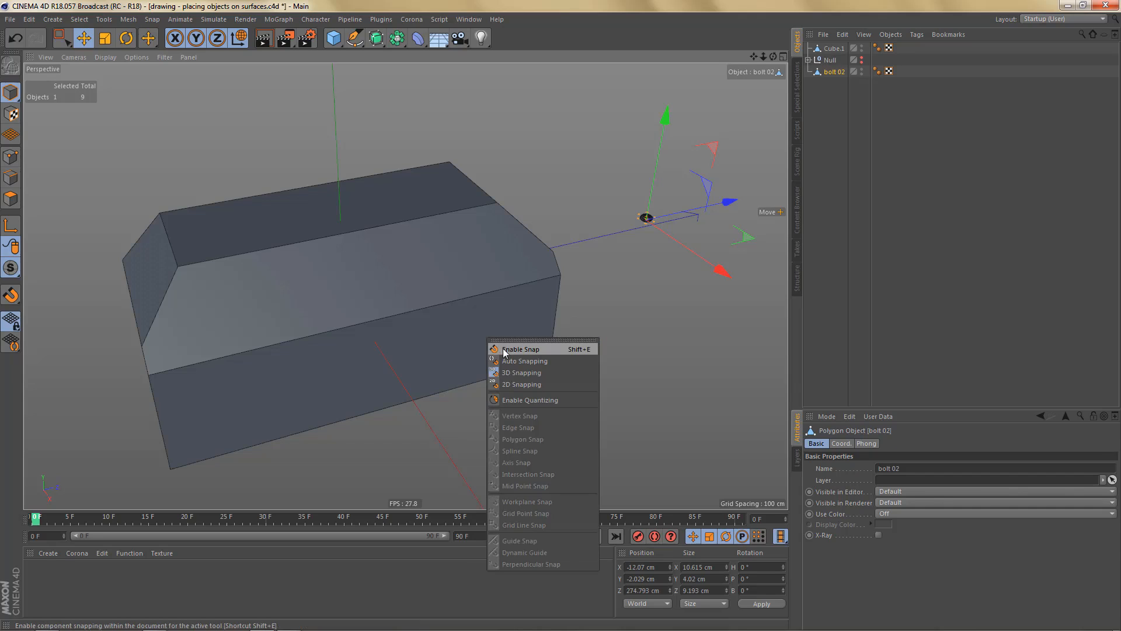
pyautogui.click(516, 339)
pyautogui.moveTo(516, 332); pyautogui.dragTo(556, 261)
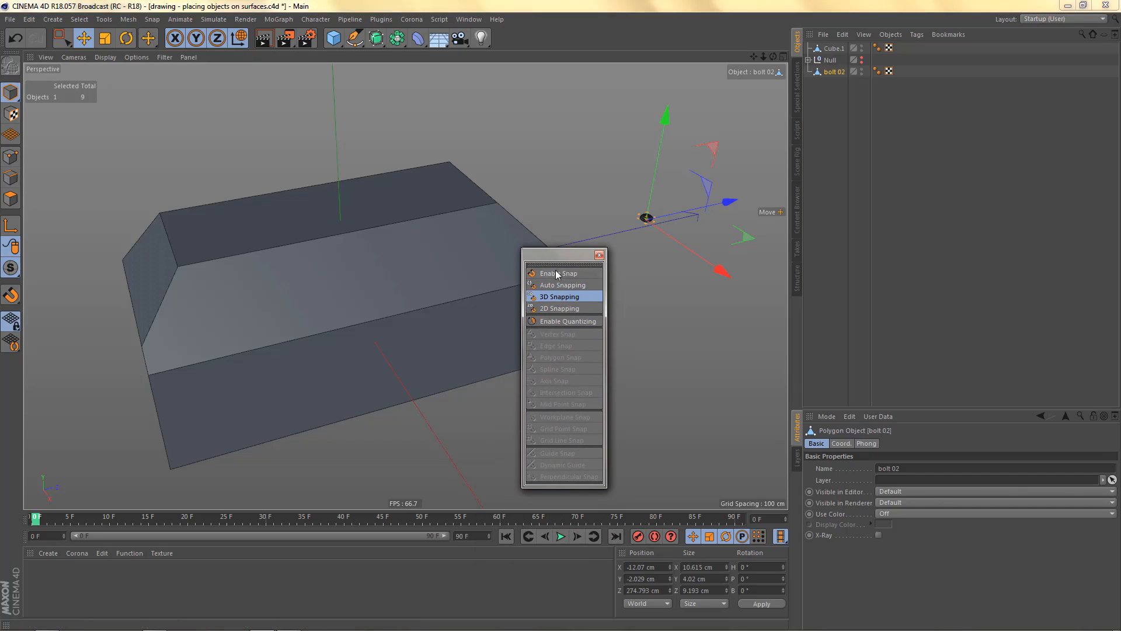
pyautogui.click(556, 273)
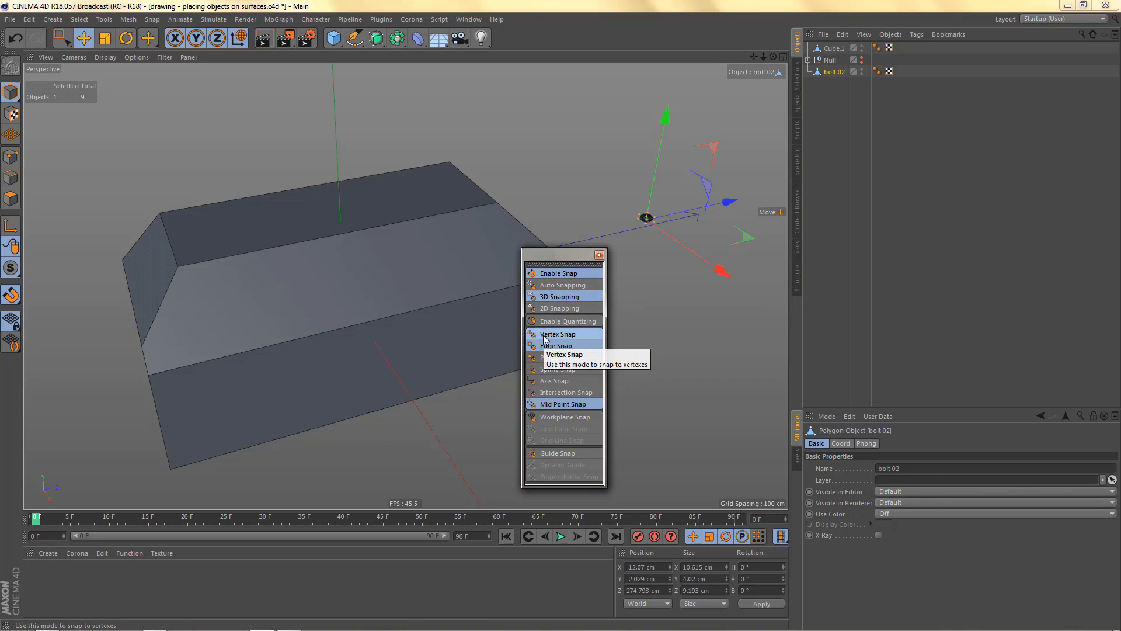
pyautogui.click(599, 254)
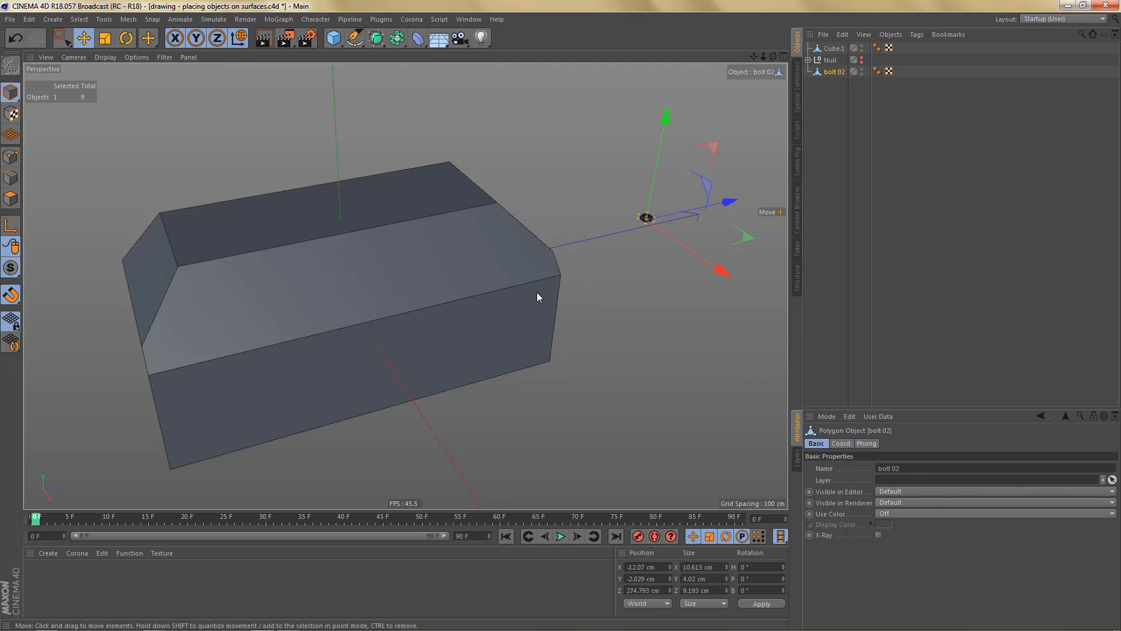
# Step: Create a new project and briefly enable snapping to check its default snap modes, leaving snapping disabled
pyautogui.hotkey('ctrl', 'n')
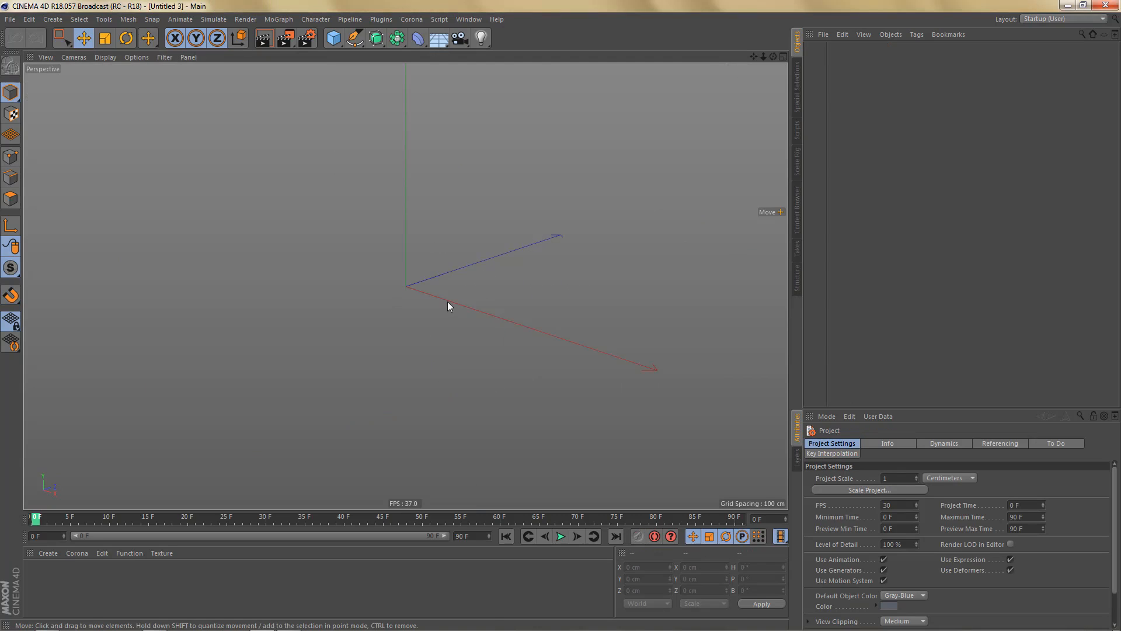
pyautogui.click(10, 295)
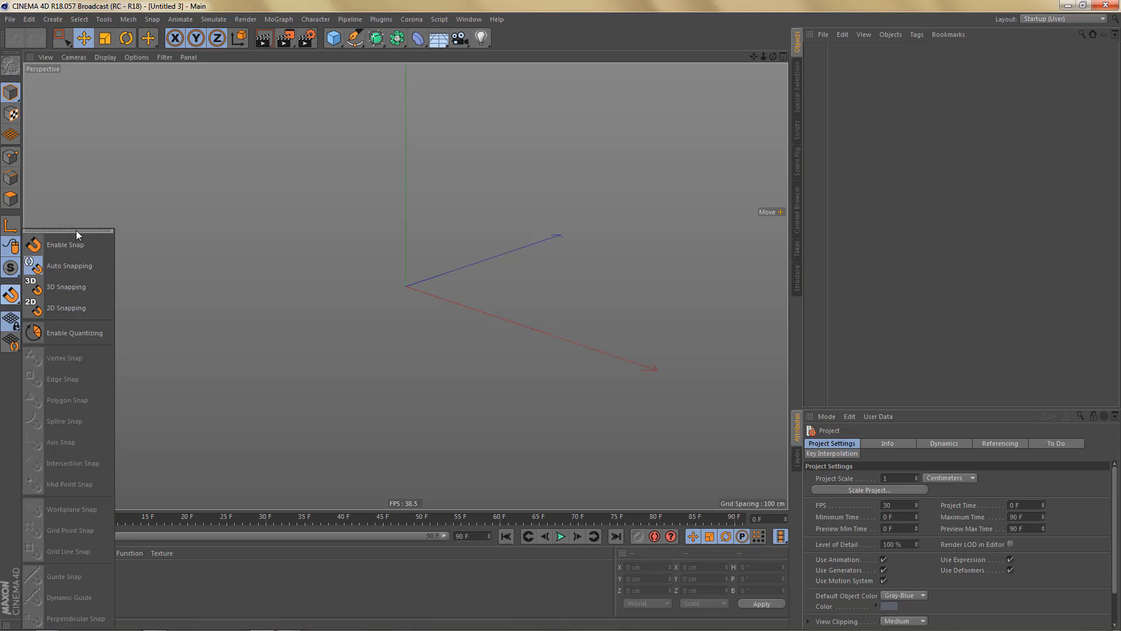
pyautogui.moveTo(76, 230); pyautogui.dragTo(122, 226)
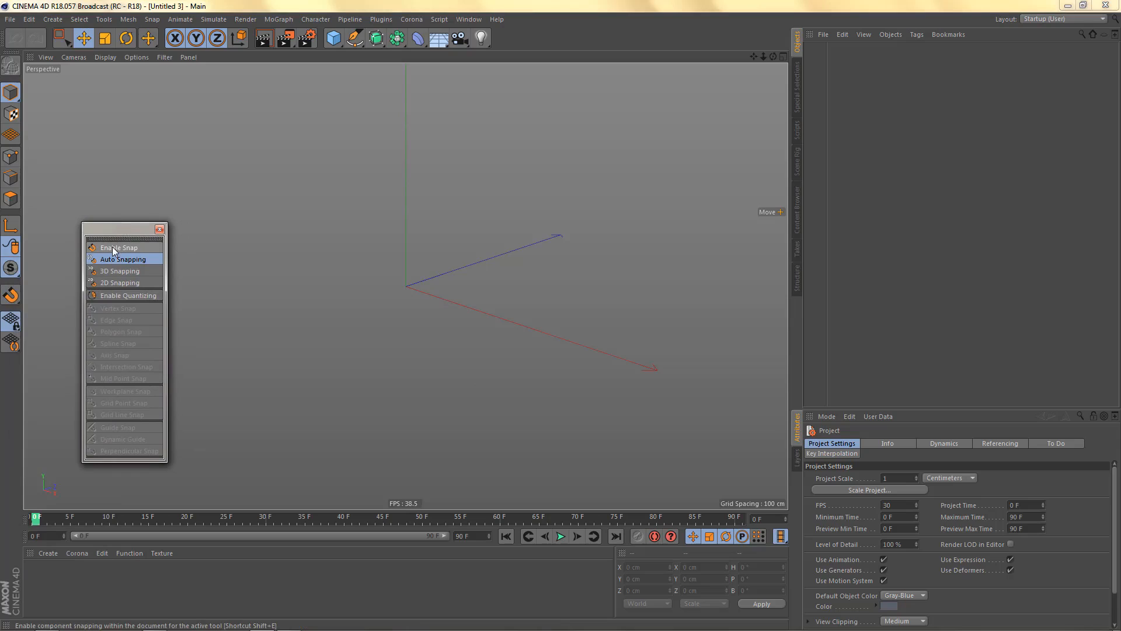
pyautogui.click(114, 248)
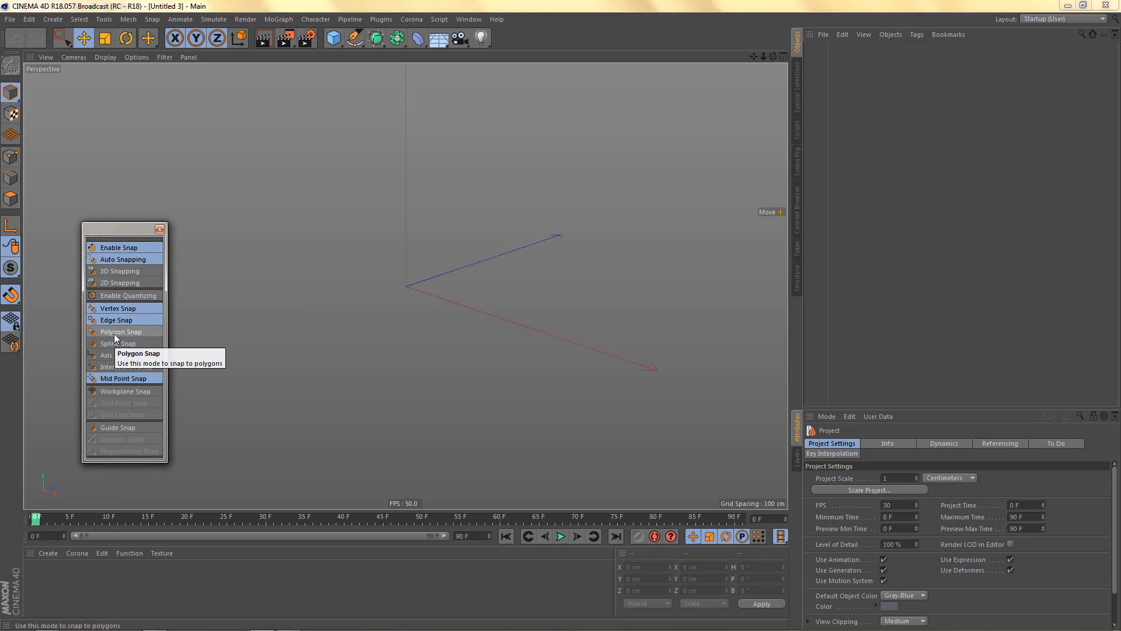
pyautogui.click(134, 246)
pyautogui.click(160, 228)
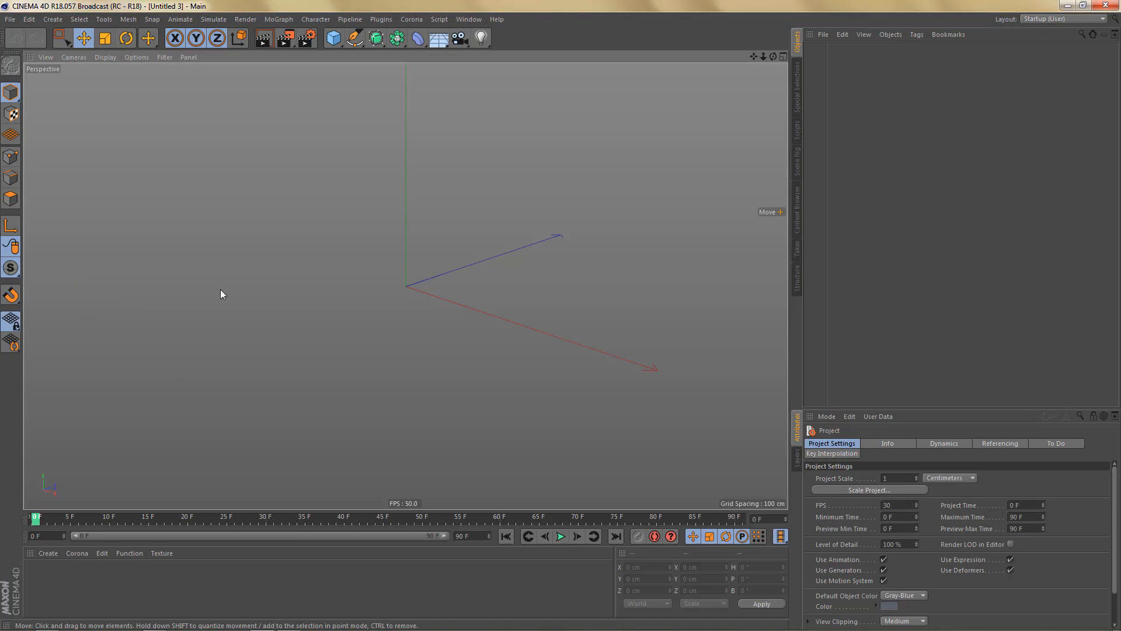
# Step: Open the preferences folder, examine the template.c4d and new.c4d files, and close the folder and the Preferences
pyautogui.click(30, 19)
pyautogui.click(59, 206)
pyautogui.moveTo(299, 106); pyautogui.dragTo(327, 107)
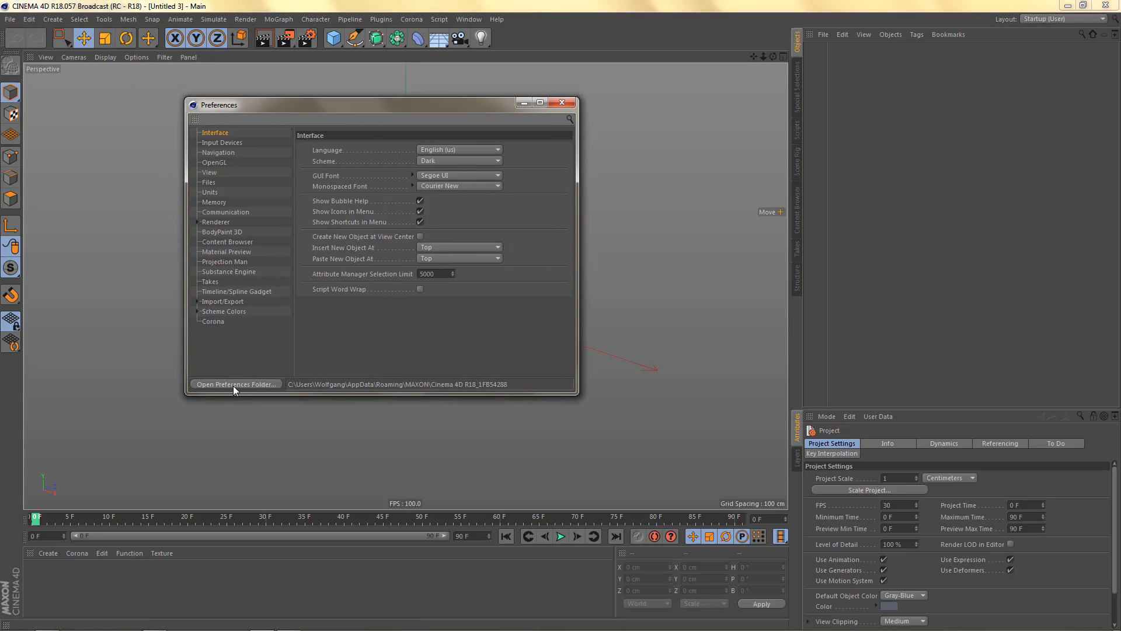
pyautogui.click(233, 384)
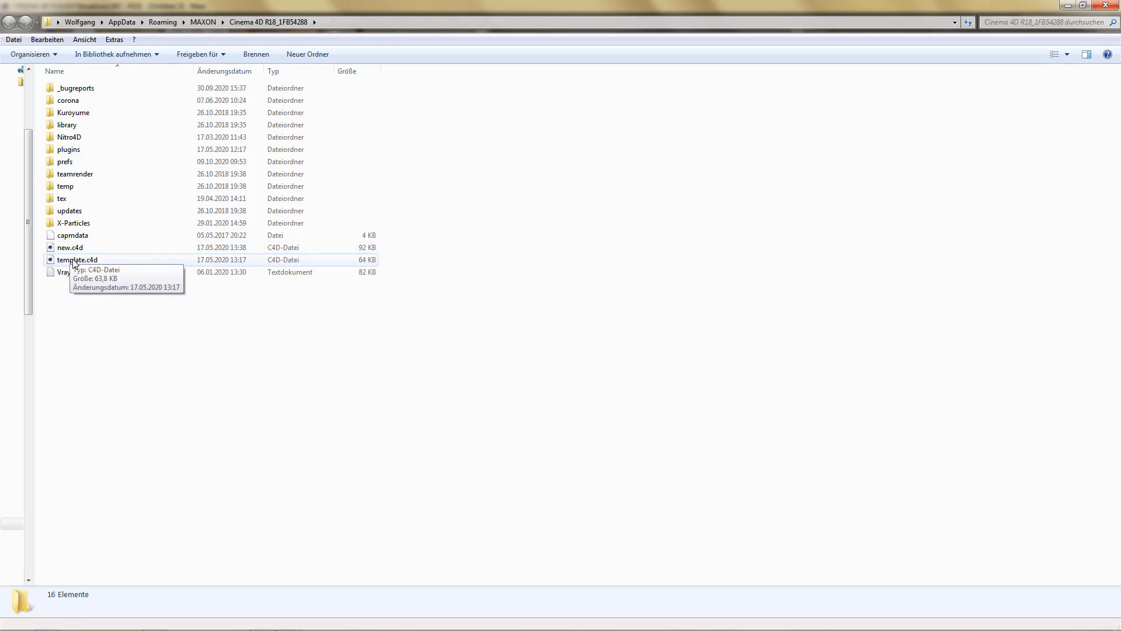
pyautogui.click(70, 262)
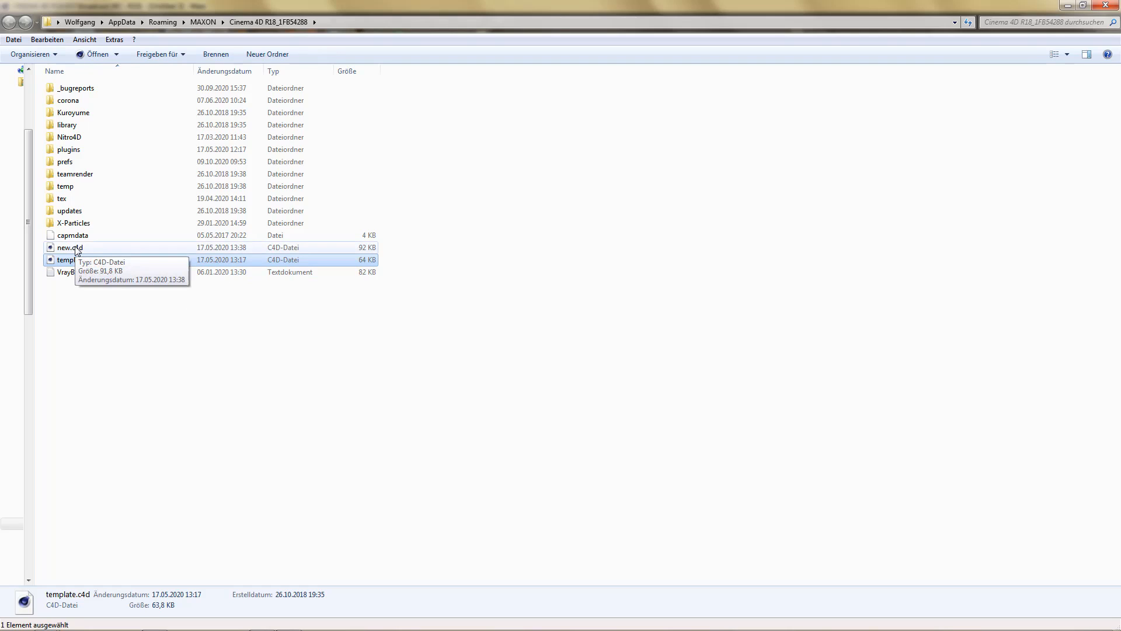
pyautogui.click(76, 248)
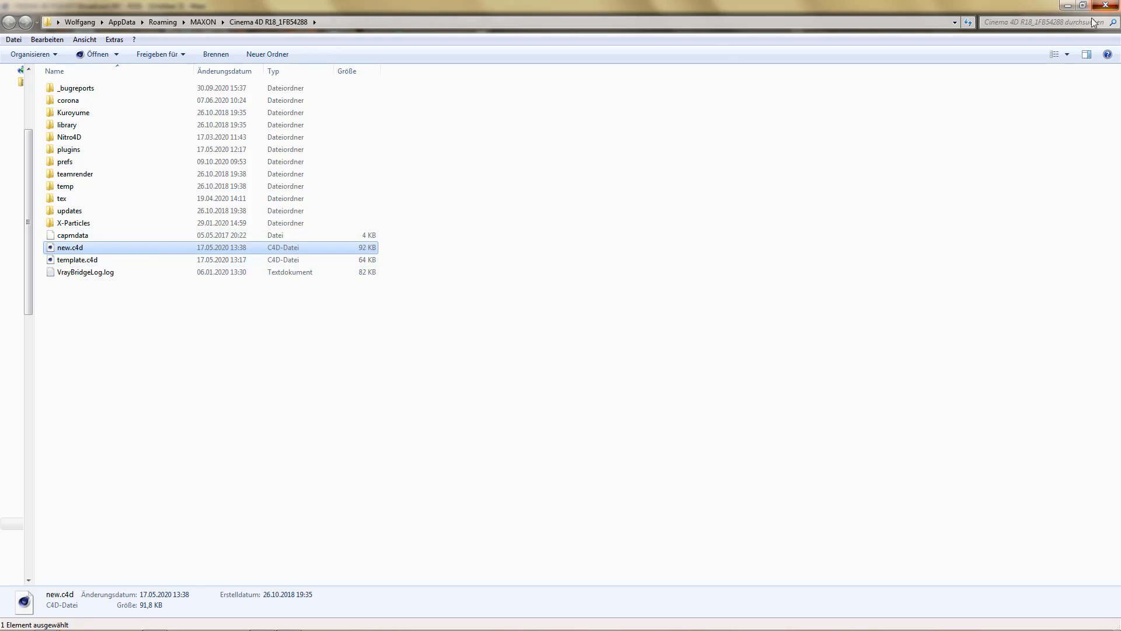
pyautogui.click(1105, 6)
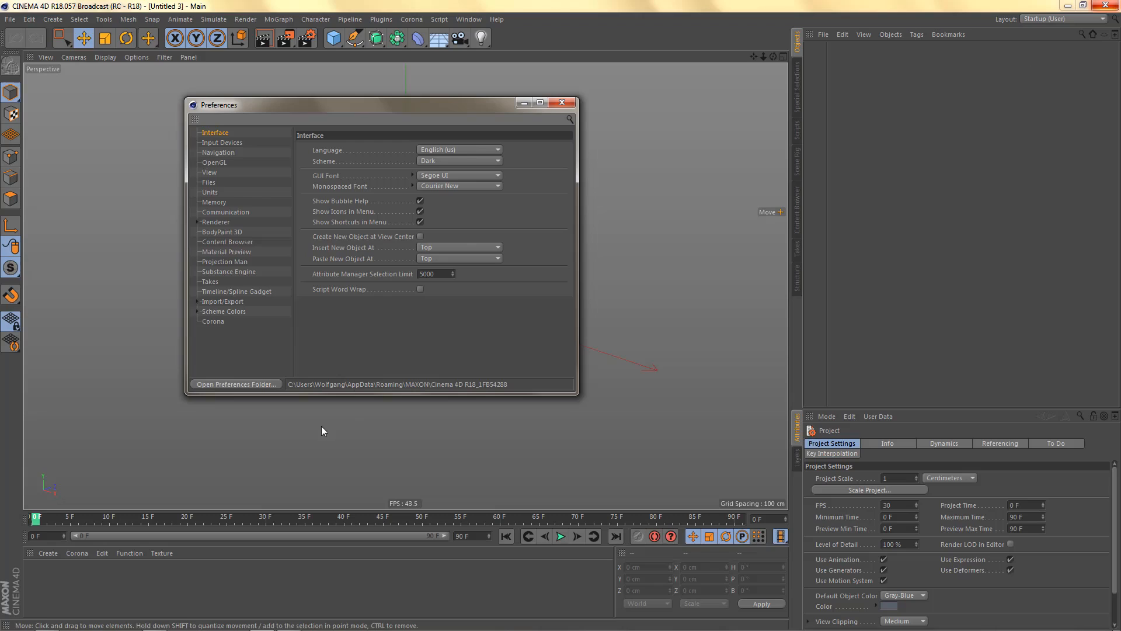
pyautogui.click(559, 104)
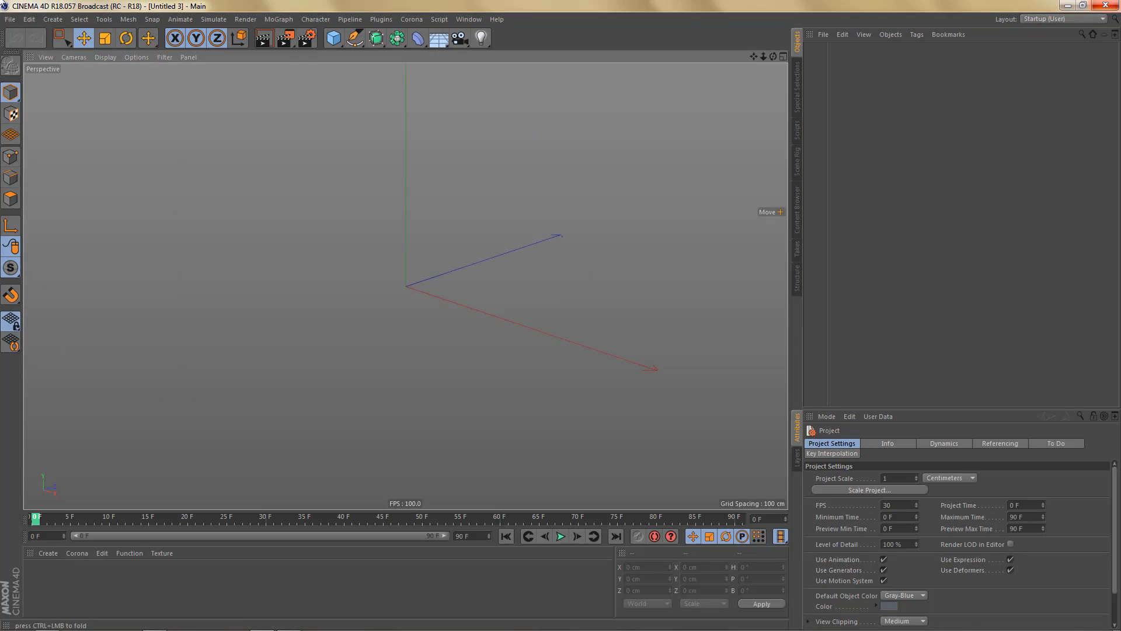
pyautogui.click(12, 20)
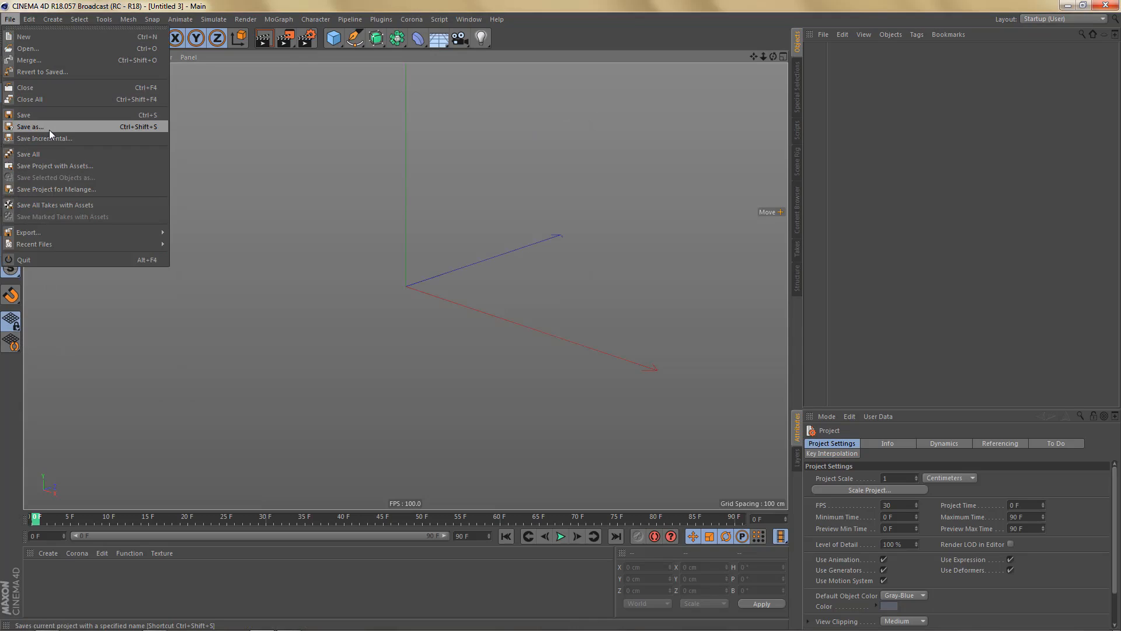
pyautogui.click(272, 206)
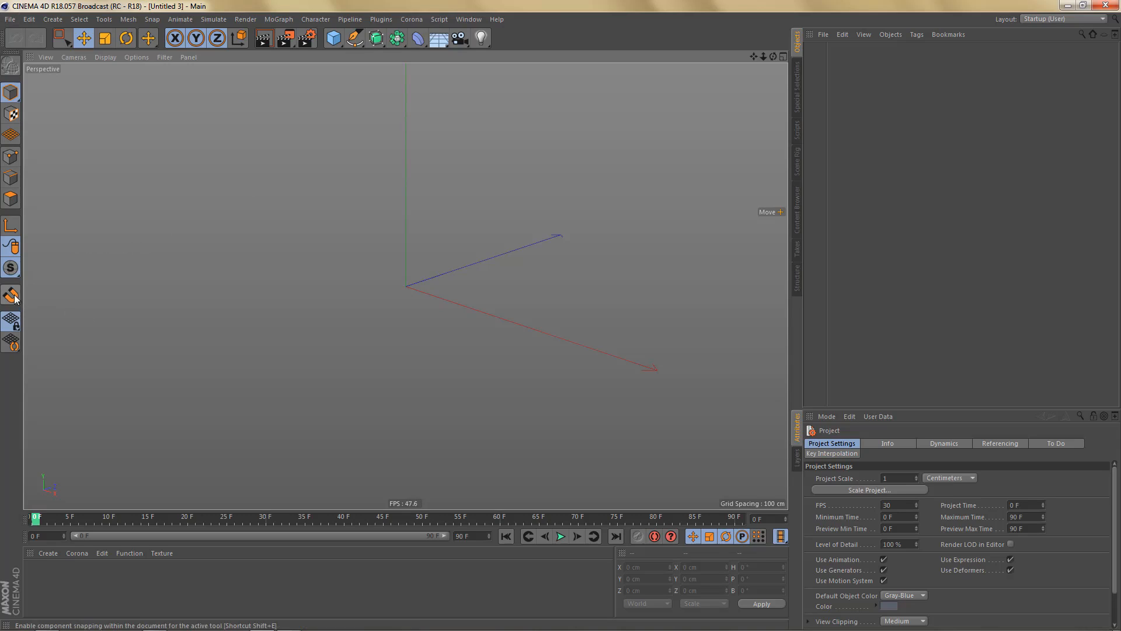
pyautogui.moveTo(11, 296); pyautogui.dragTo(64, 236)
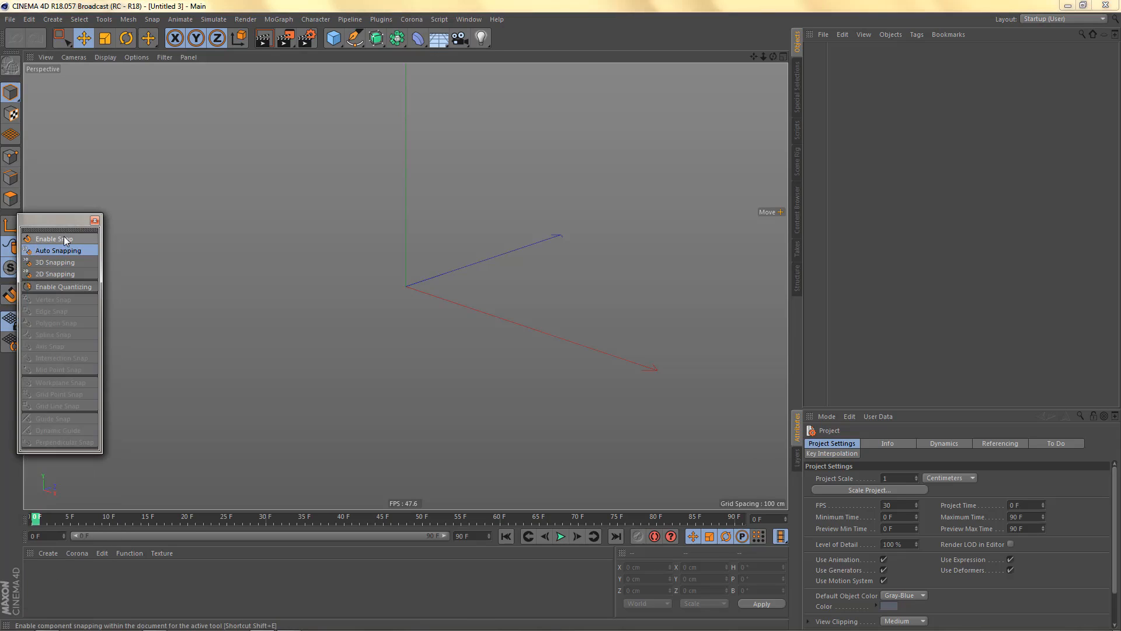
pyautogui.click(94, 221)
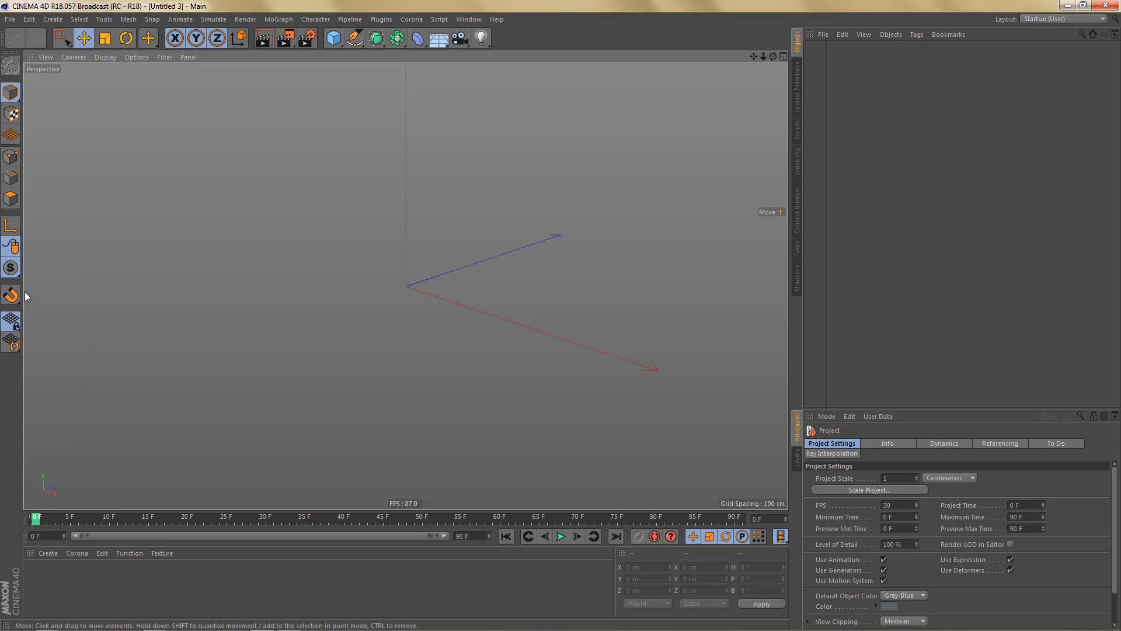
# Step: Show the viewport grid with the Grid display filter and hide it again
pyautogui.click(166, 58)
pyautogui.click(178, 227)
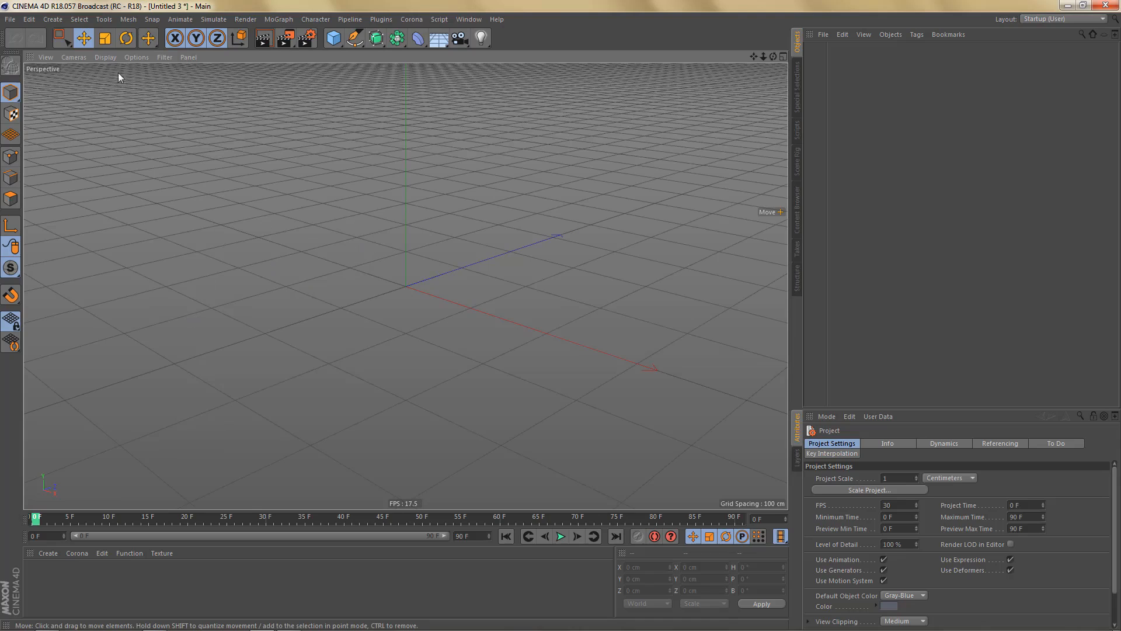
pyautogui.click(165, 57)
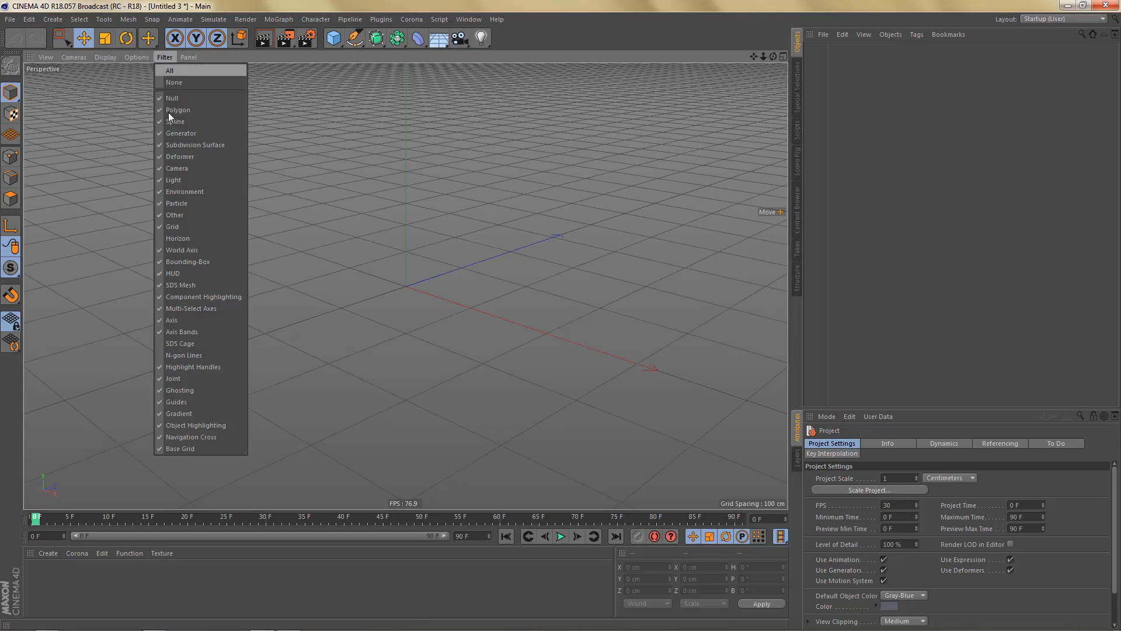
pyautogui.click(174, 227)
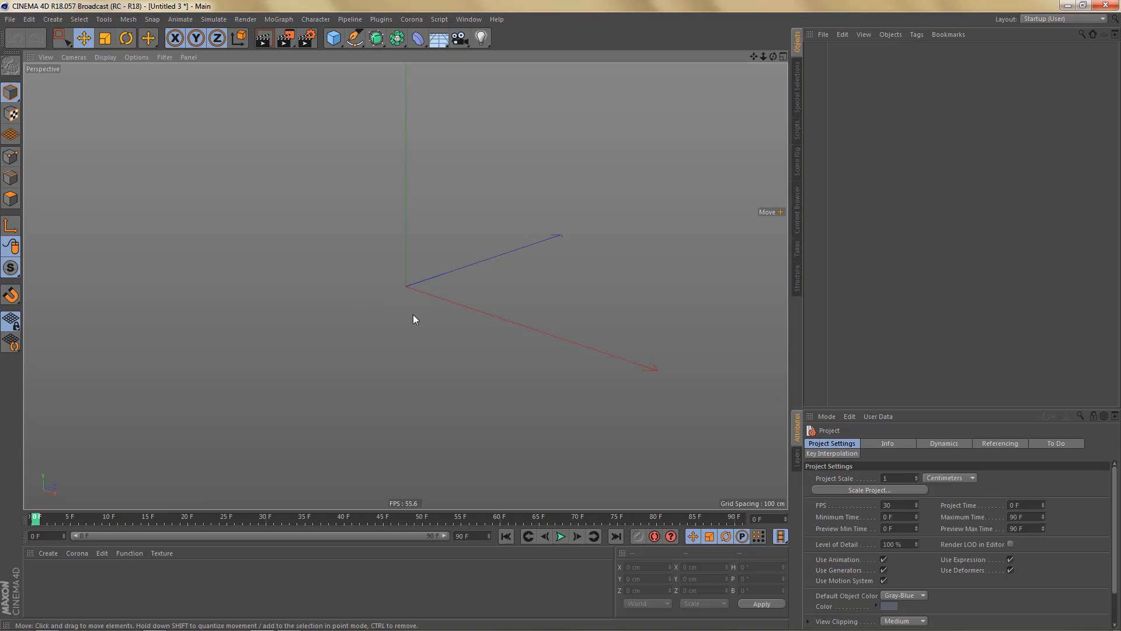
# Step: Add a default cube, make it editable, and activate the Line Cut tool on it in polygon mode
pyautogui.press('k')
pyautogui.press('k')
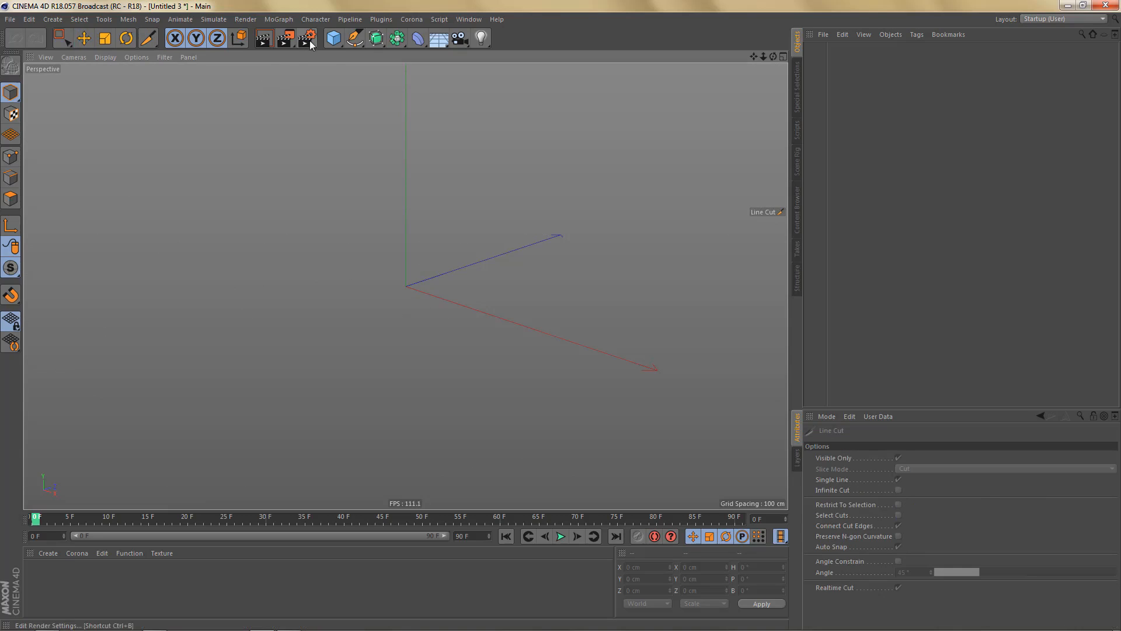
pyautogui.click(333, 38)
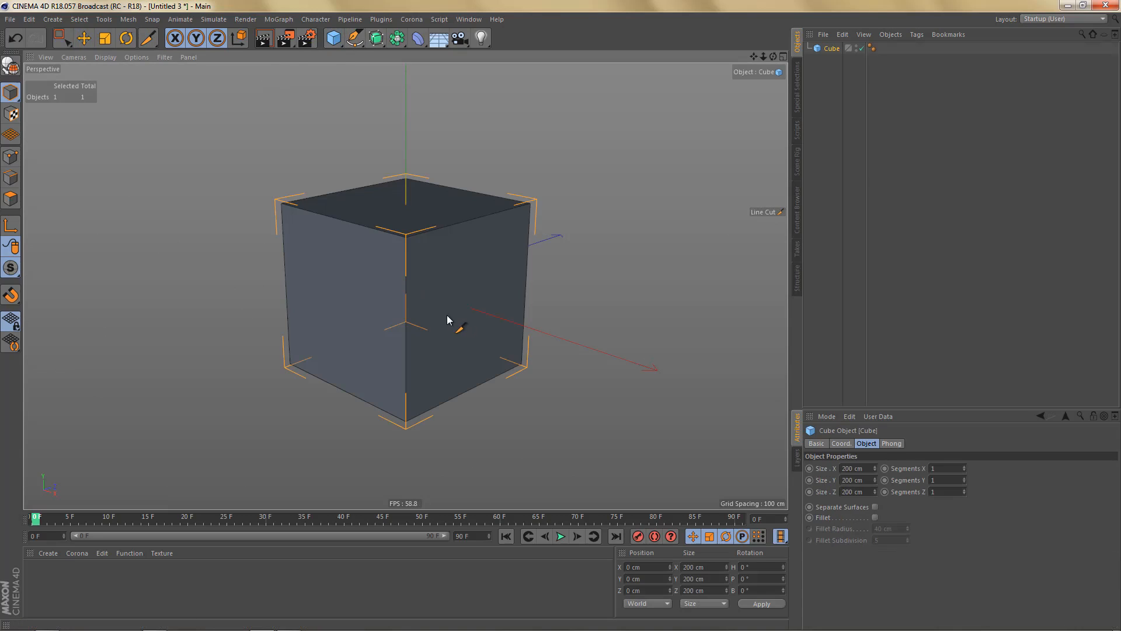
pyautogui.press('c')
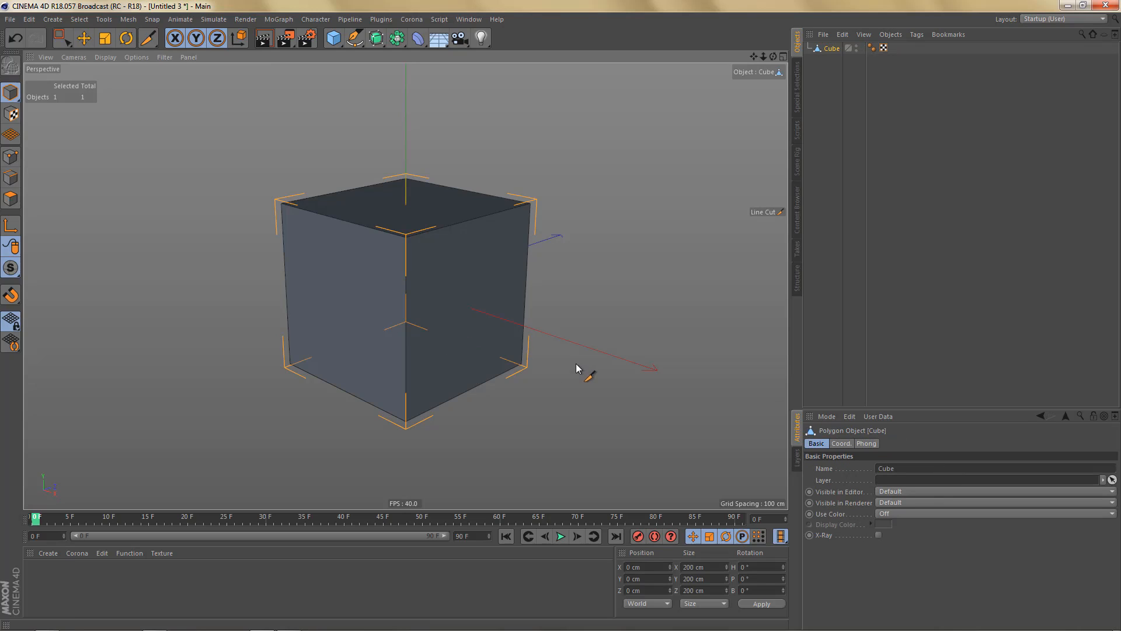
pyautogui.press('k')
pyautogui.press('Return')
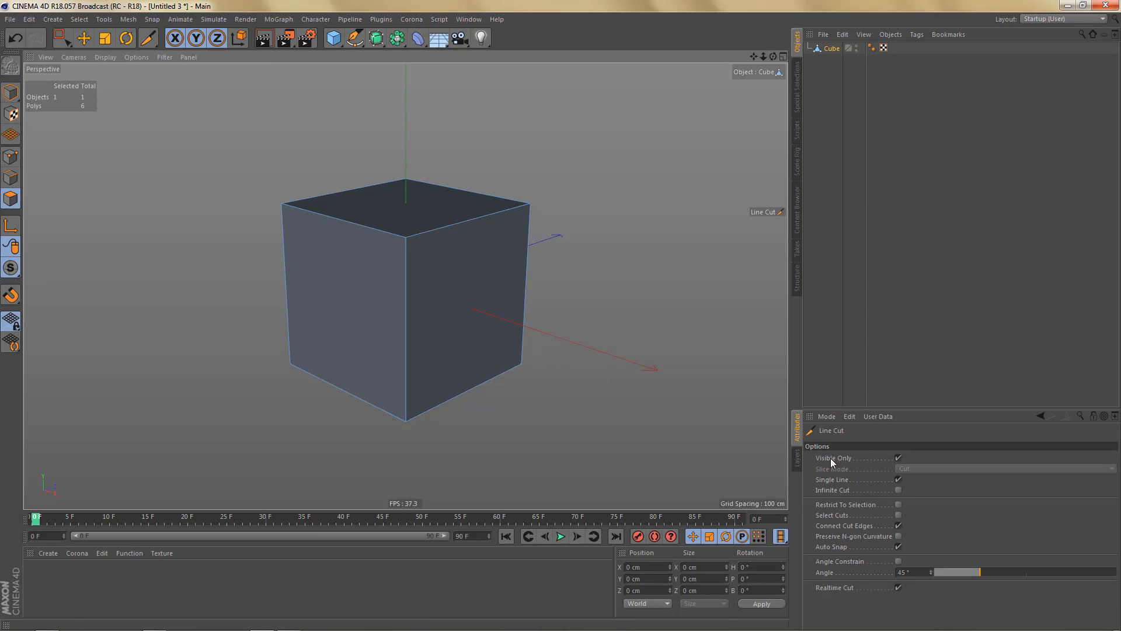
# Step: Store the Line Cut settings with Visible Only off as default, and turn Visible Only back on
pyautogui.click(898, 458)
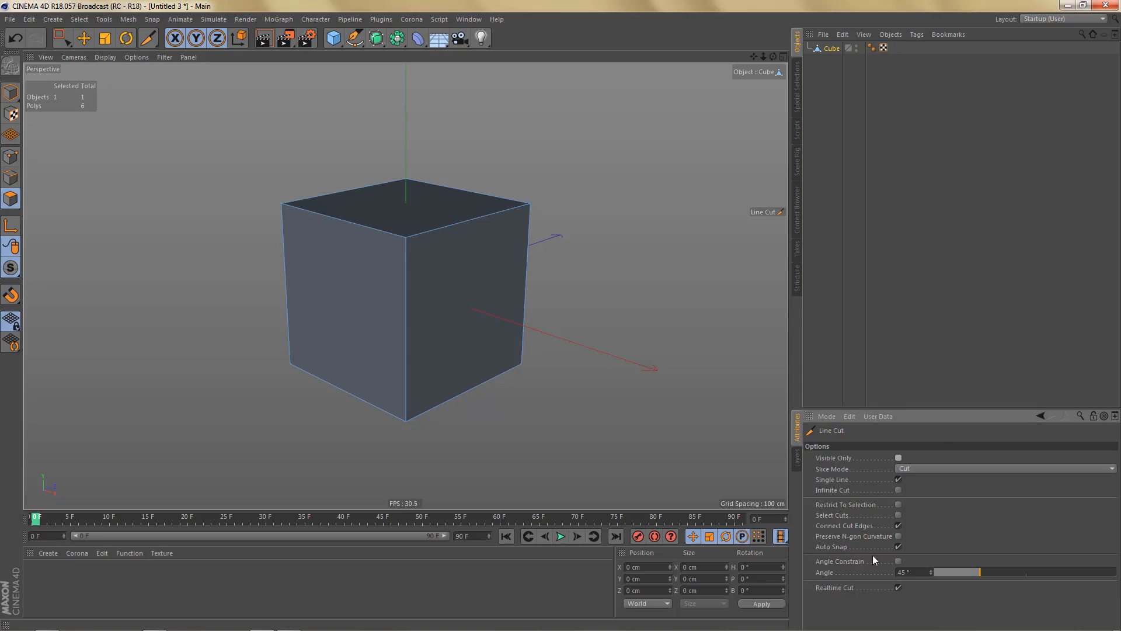
pyautogui.click(849, 416)
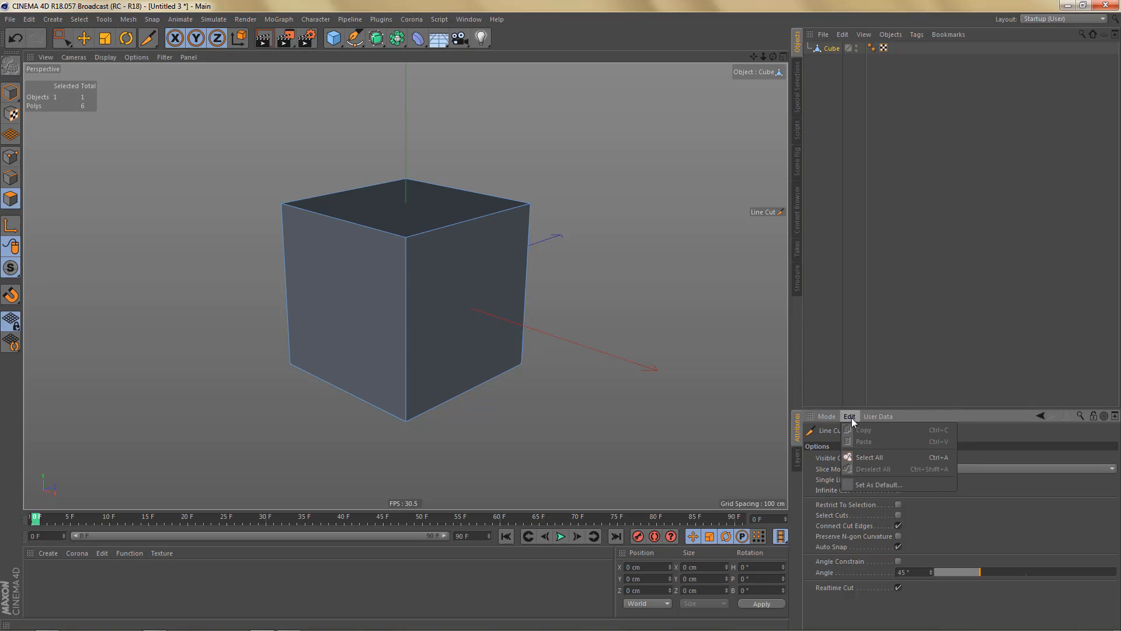
pyautogui.click(874, 485)
pyautogui.click(899, 458)
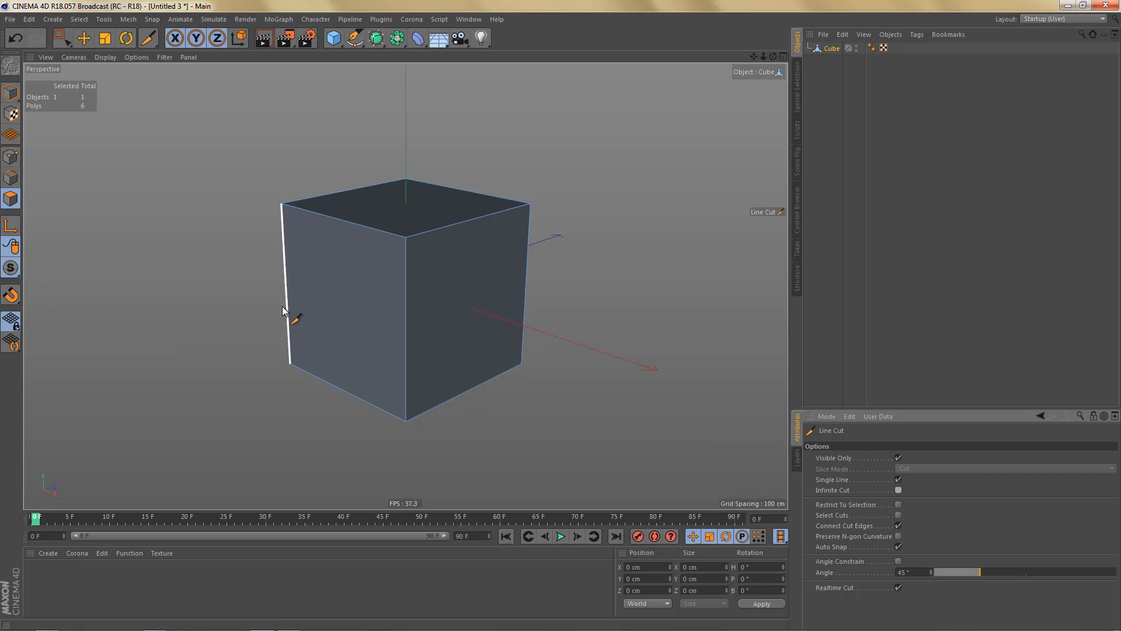
# Step: Return to the Move tool and close the Untitled 3 project without saving it
pyautogui.press('e')
pyautogui.click(9, 20)
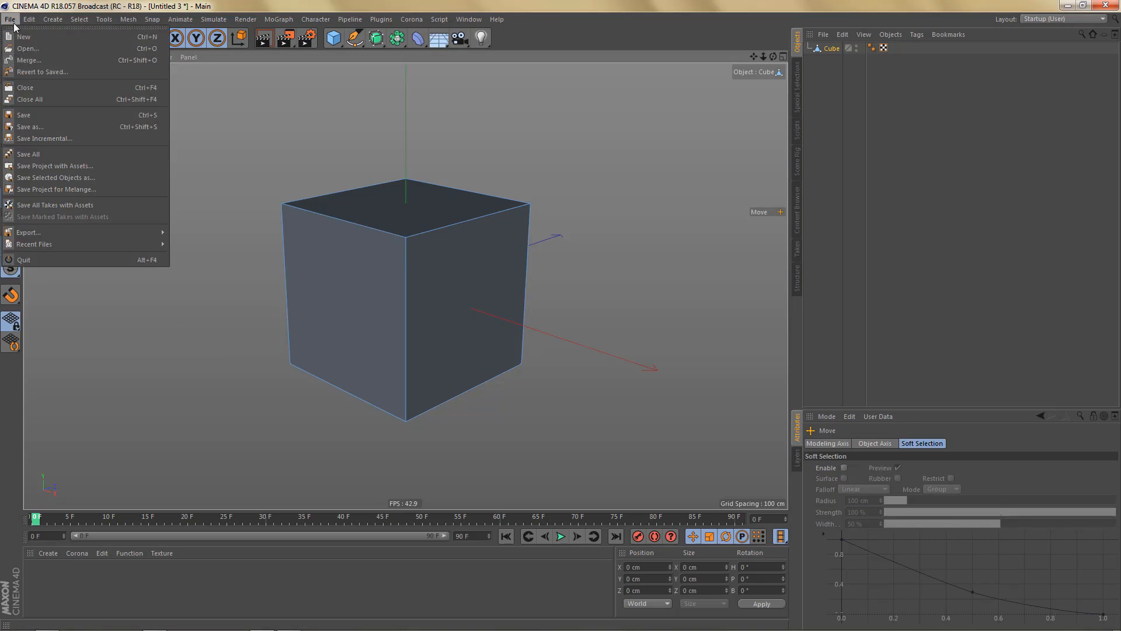
pyautogui.click(50, 86)
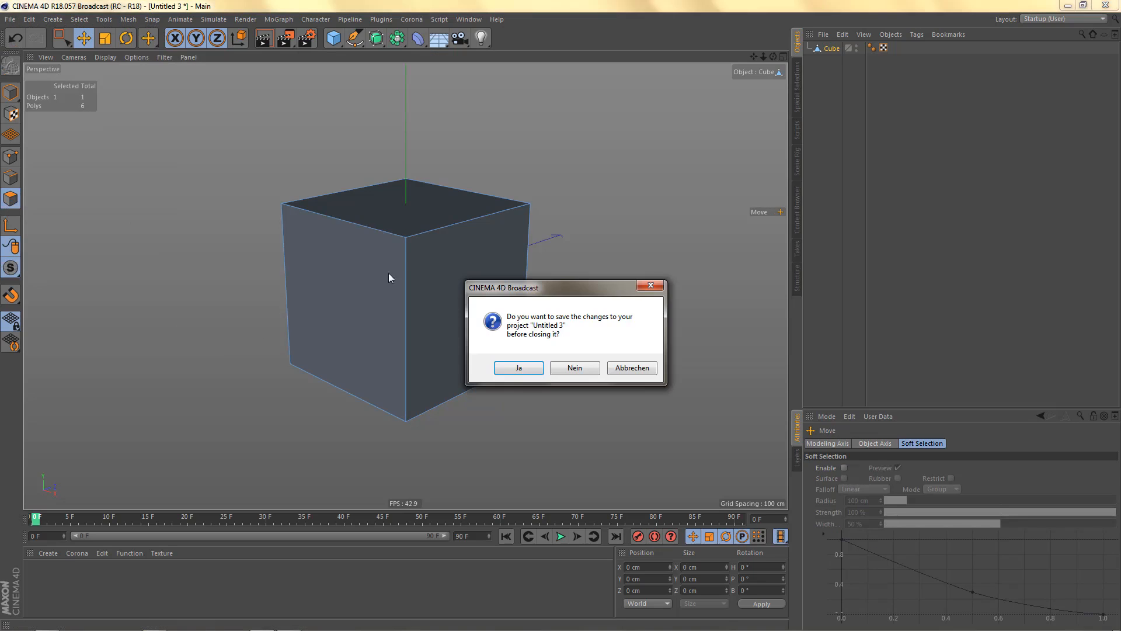
pyautogui.click(573, 369)
# Step: Turn on Polygon Snap alongside the Vertex, Edge and Mid Point snap modes, keeping snapping enabled
pyautogui.keyDown('alt'); pyautogui.moveTo(517, 363); pyautogui.dragTo(494, 338); pyautogui.keyUp('alt')
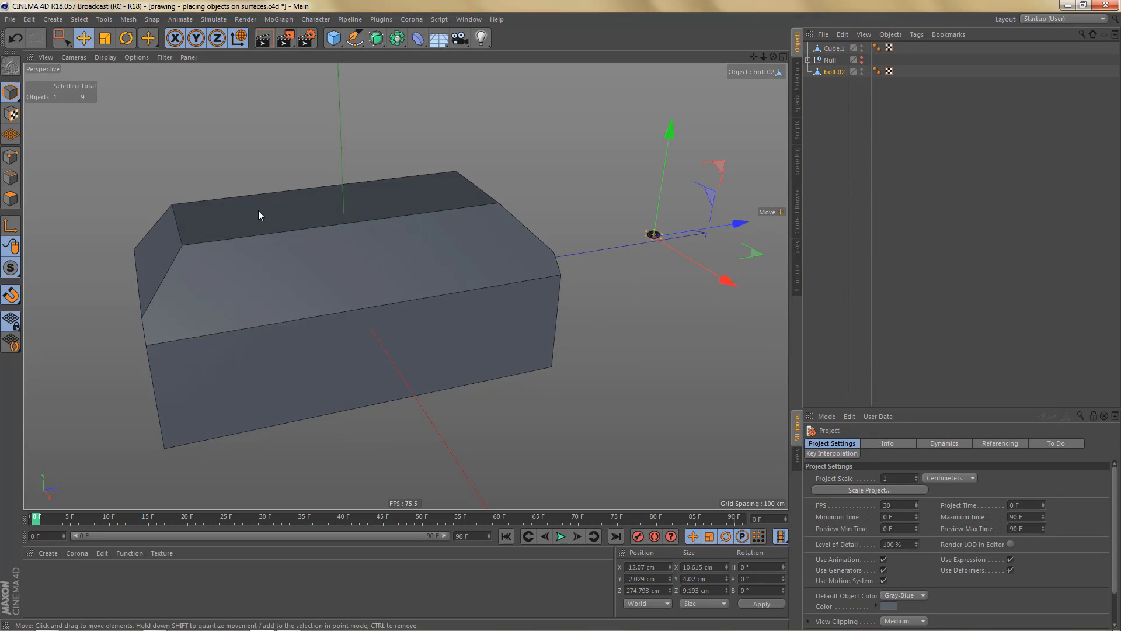
pyautogui.click(11, 296)
pyautogui.click(11, 295)
pyautogui.click(11, 295)
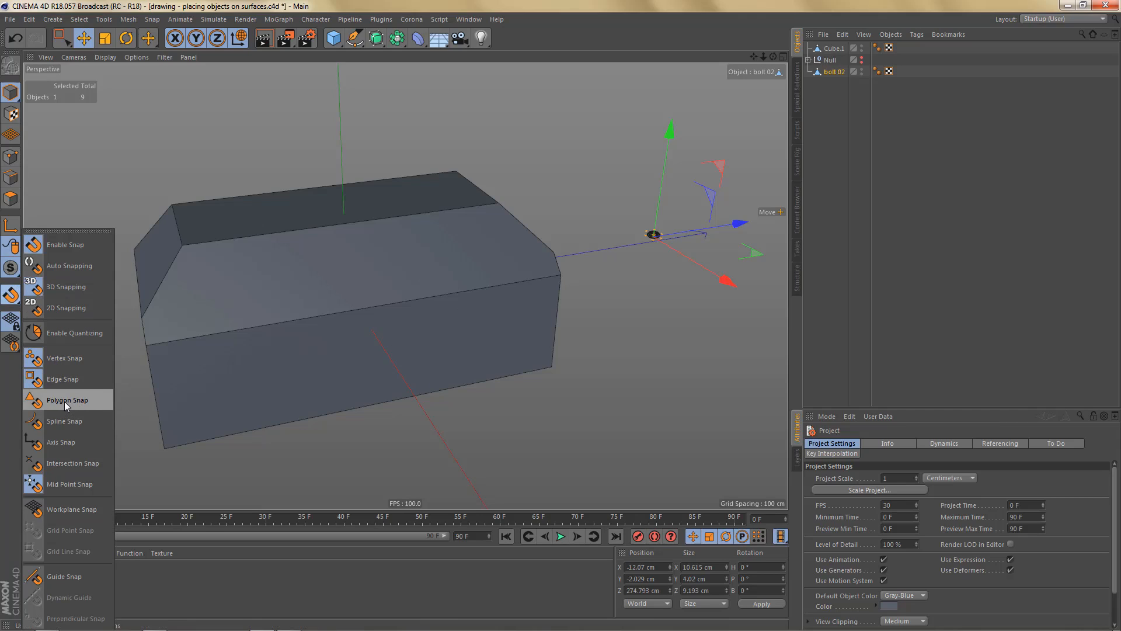
pyautogui.click(66, 402)
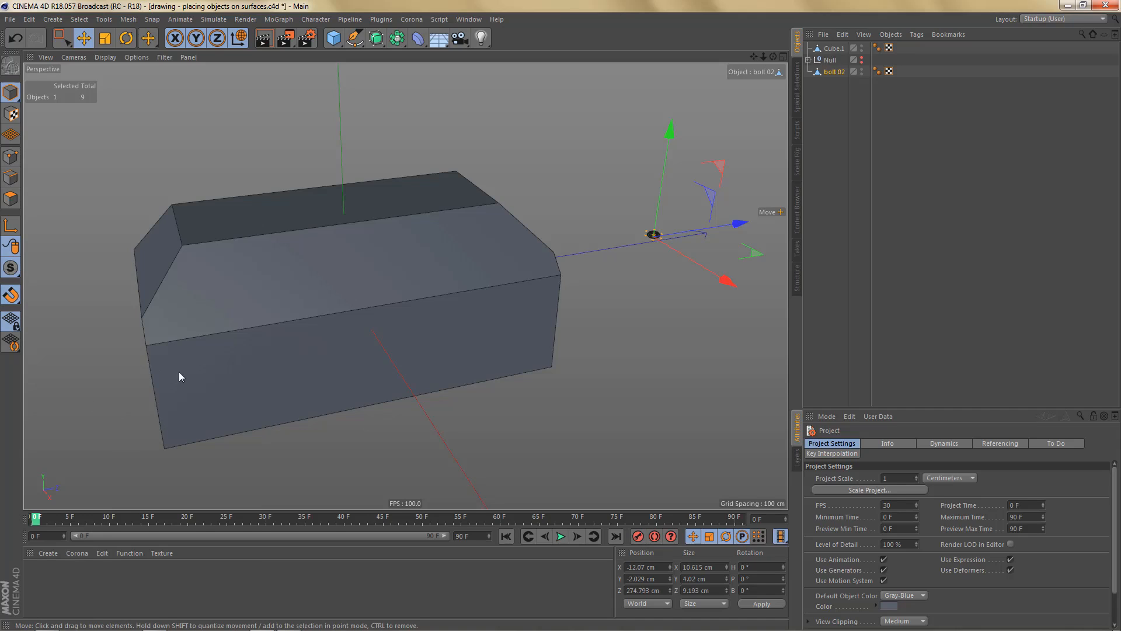
pyautogui.click(12, 295)
pyautogui.press('p')
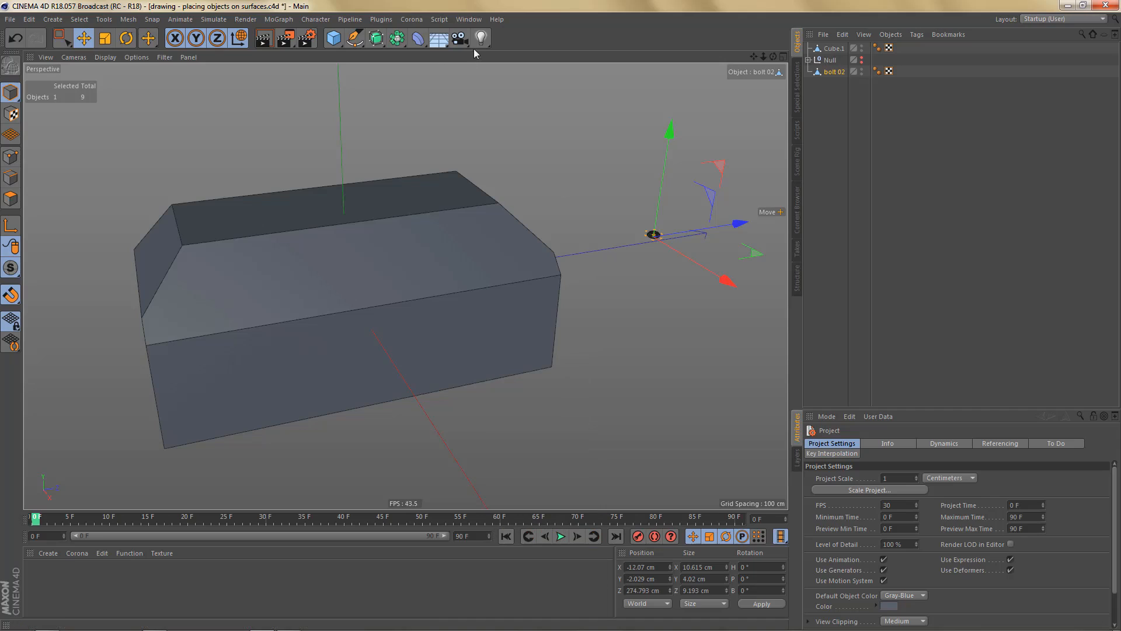
# Step: Search the Customize Commands dialog for "enable snap", examine the command's shortcut, and close the dialog
pyautogui.click(467, 18)
pyautogui.moveTo(474, 36)
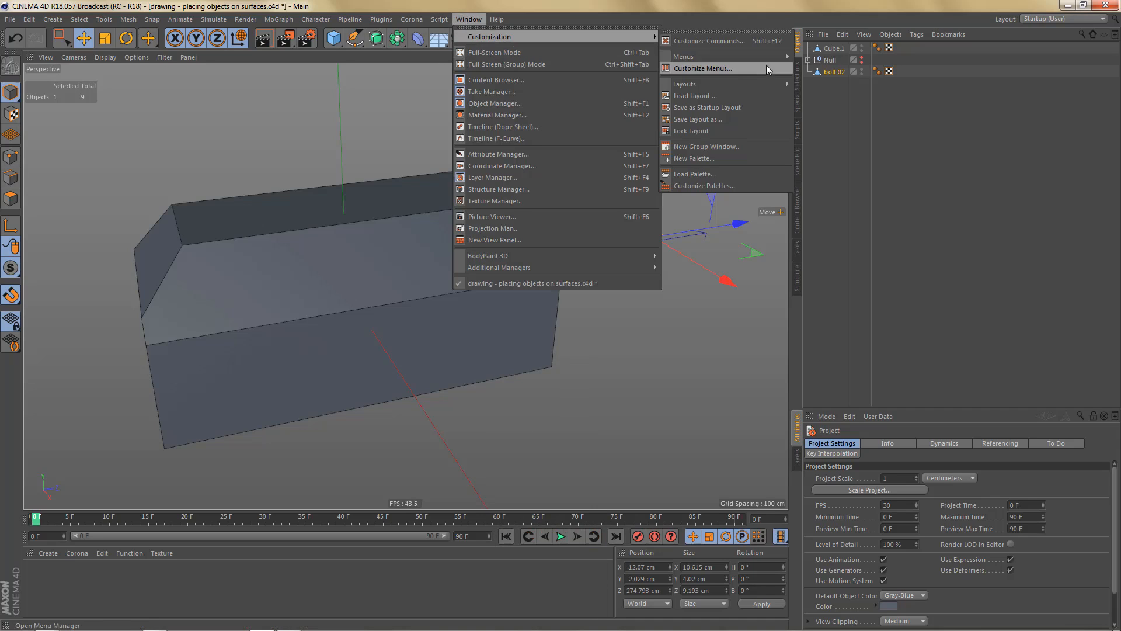
pyautogui.click(742, 41)
pyautogui.write('enable snap')
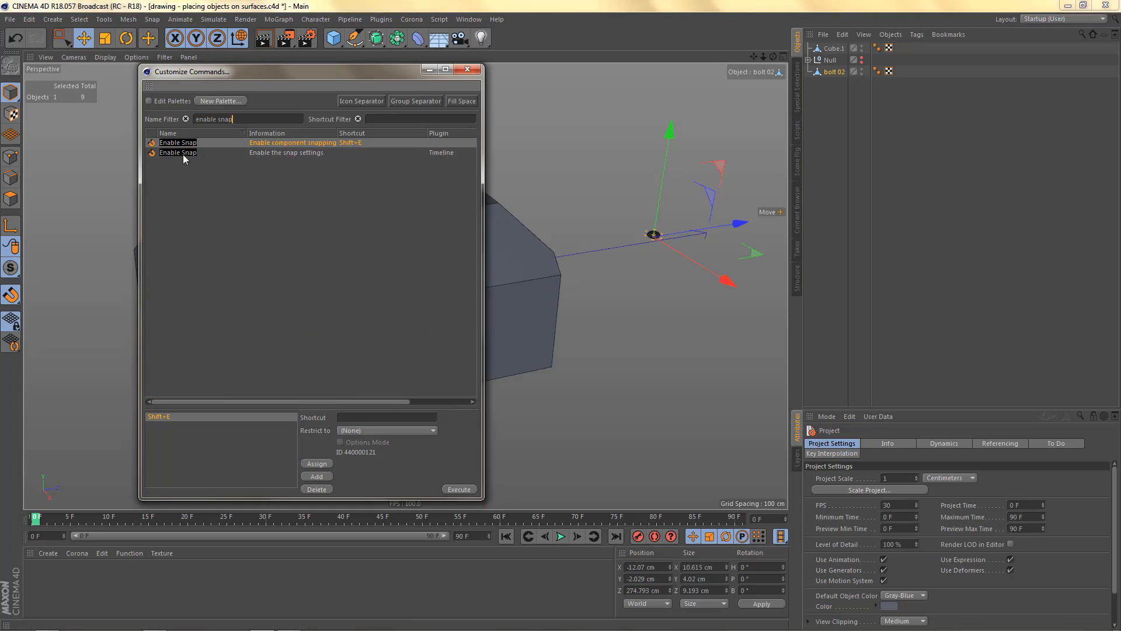
pyautogui.click(175, 146)
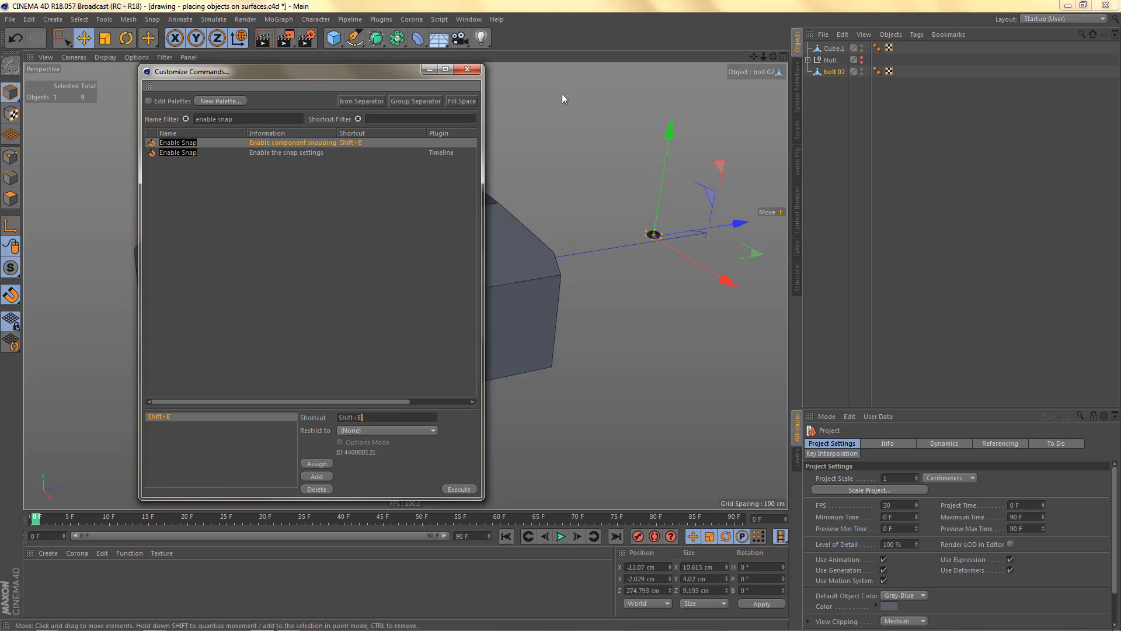
pyautogui.click(473, 70)
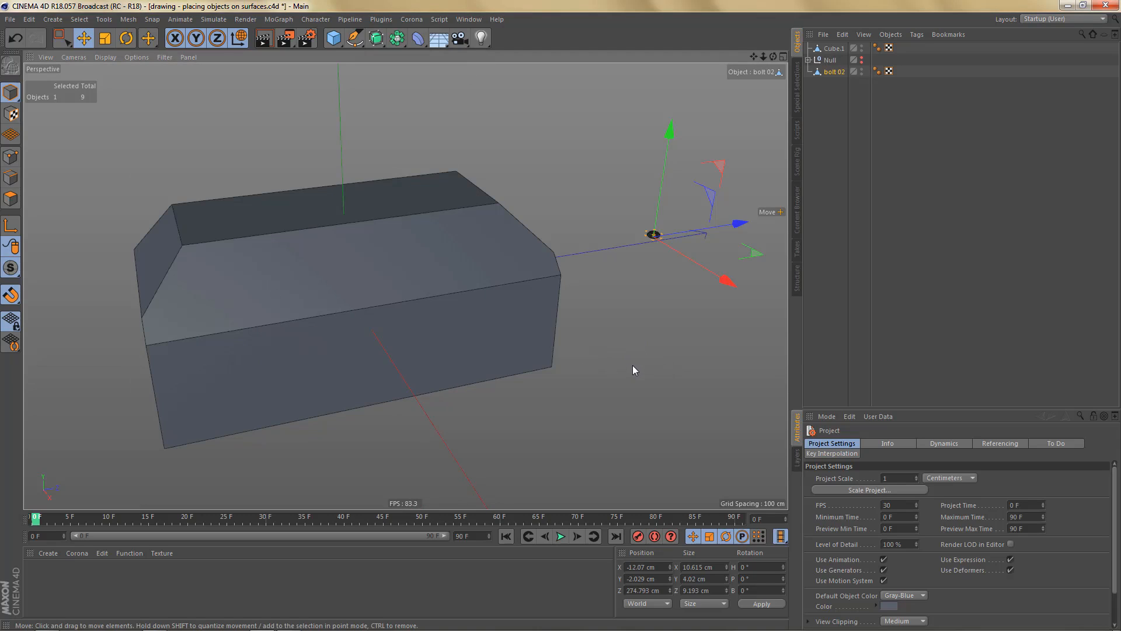
# Step: Snap bolt 02 onto the box's top face and check its seating up close in the Right view
pyautogui.moveTo(654, 234); pyautogui.dragTo(335, 202)
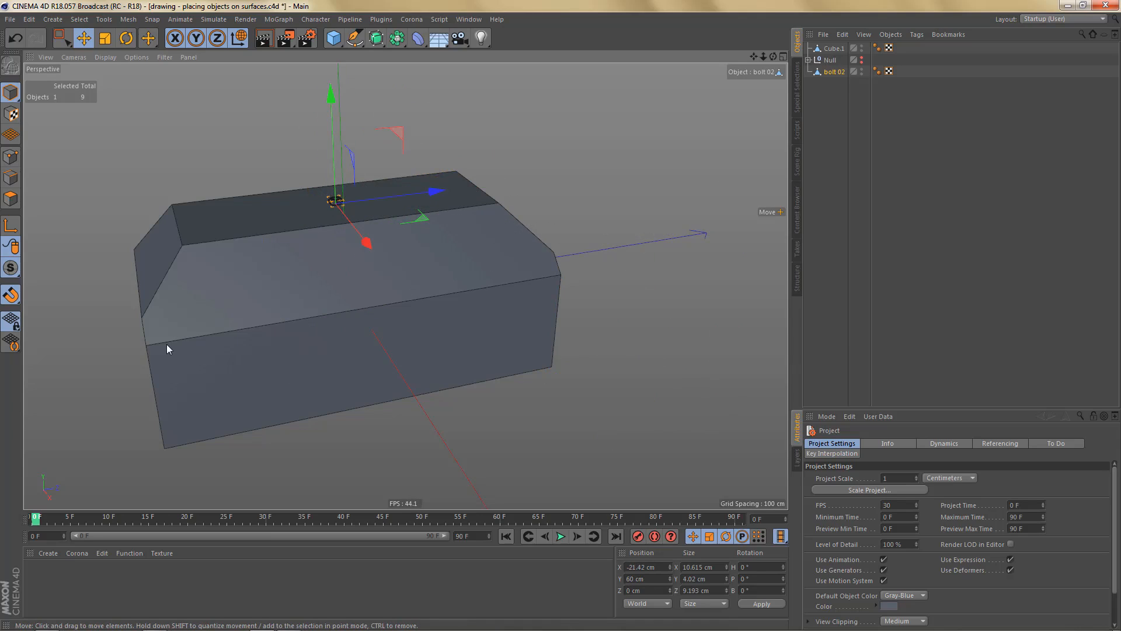
pyautogui.press('F3')
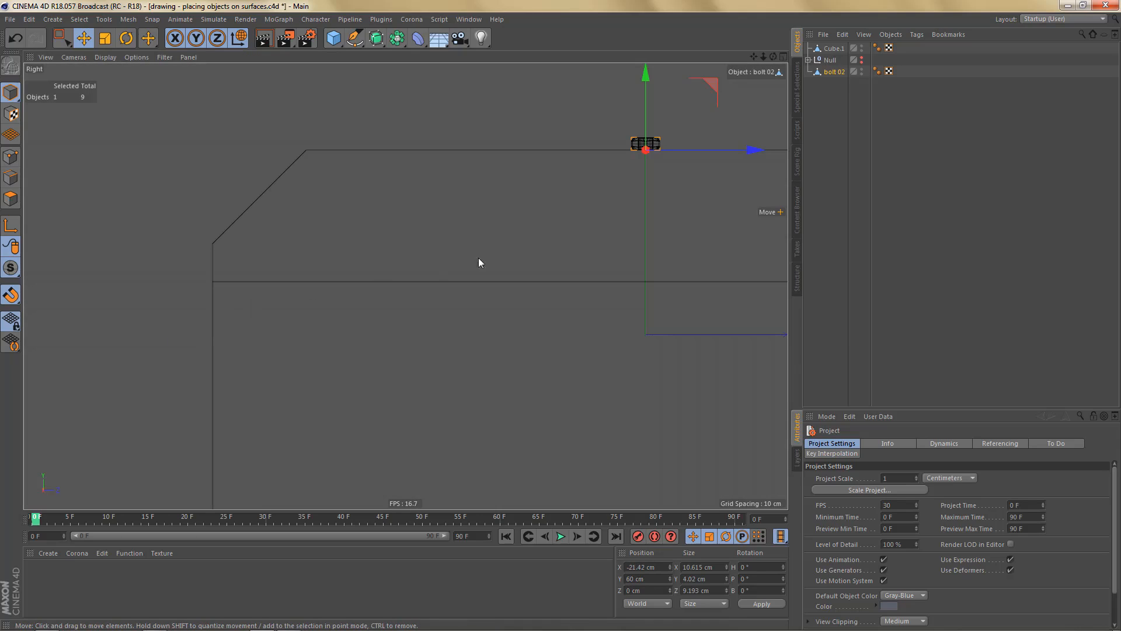
pyautogui.press('o')
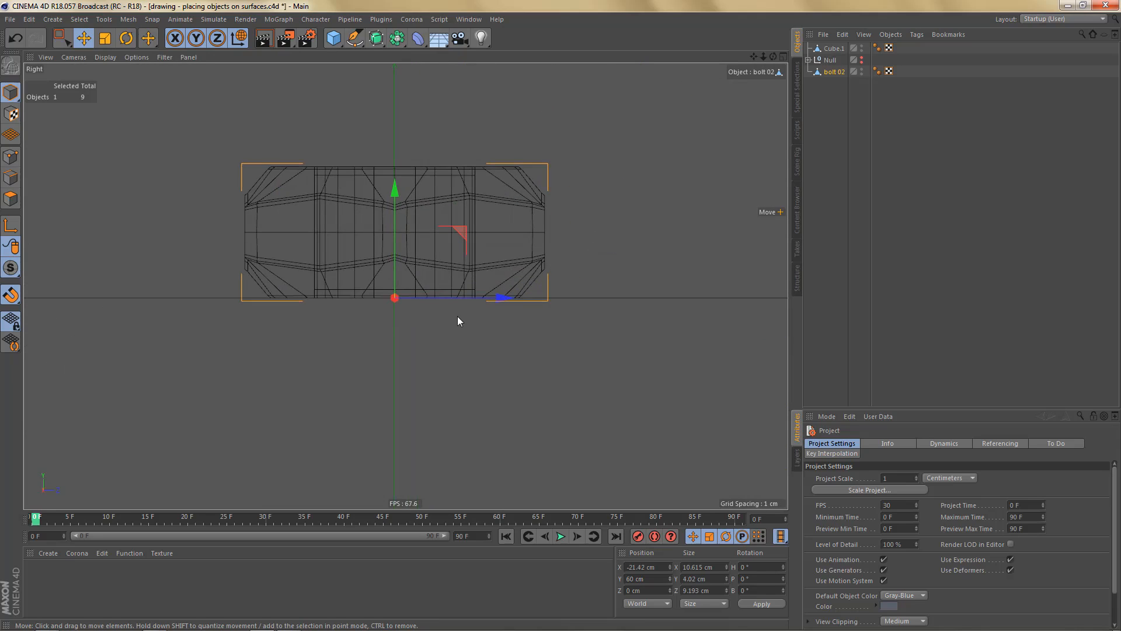
pyautogui.press('F1')
# Step: Snap bolt 02 onto the box's vertical end face, try a -90° pitch rotation, and undo that rotation
pyautogui.keyDown('alt'); pyautogui.moveTo(454, 294); pyautogui.dragTo(478, 303); pyautogui.keyUp('alt')
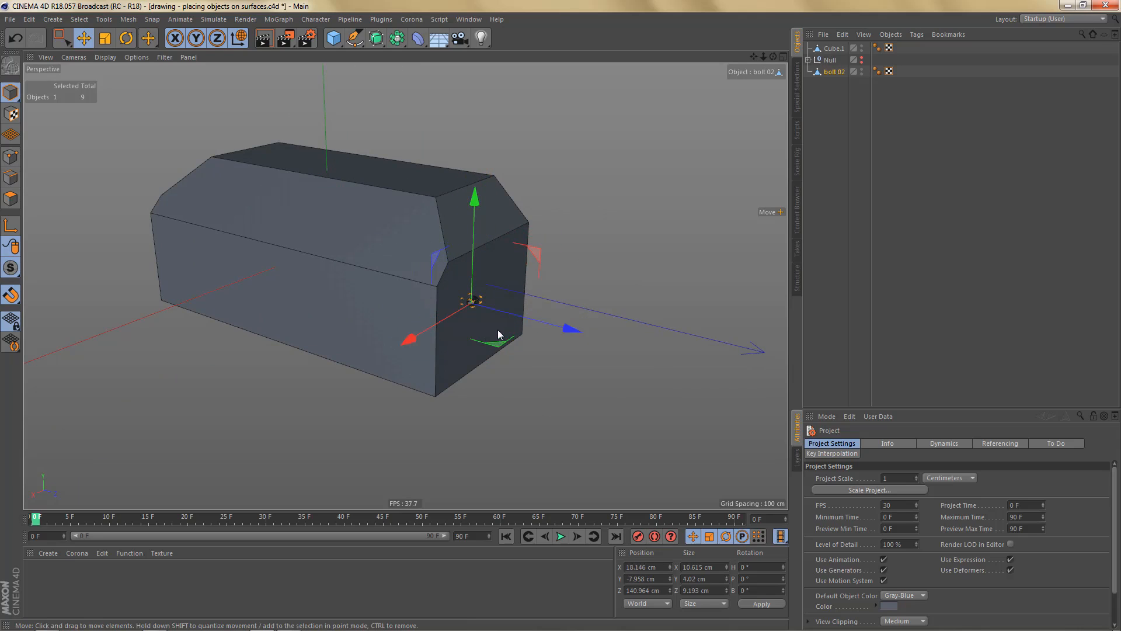
pyautogui.press('r')
pyautogui.moveTo(507, 263); pyautogui.dragTo(509, 347)
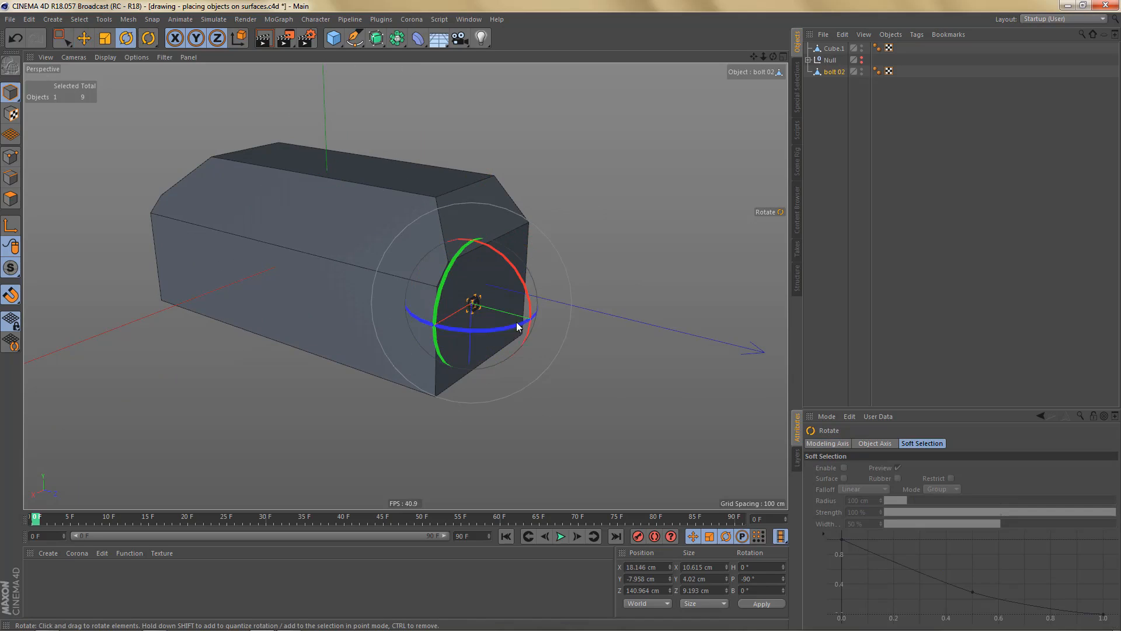
pyautogui.hotkey('ctrl', 'z')
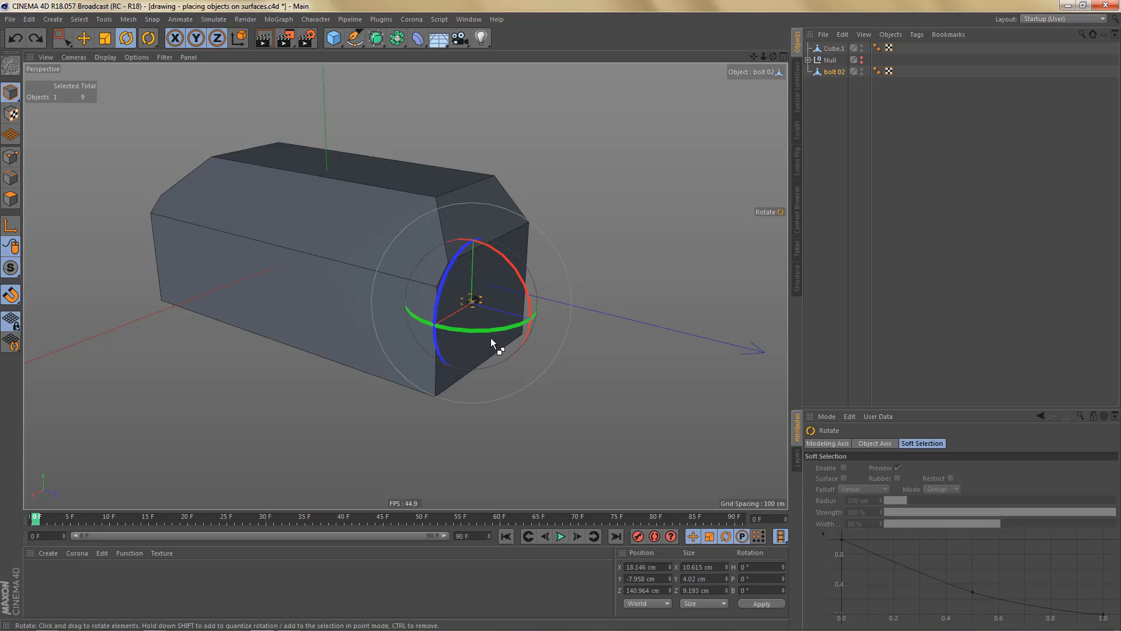
pyautogui.press('e')
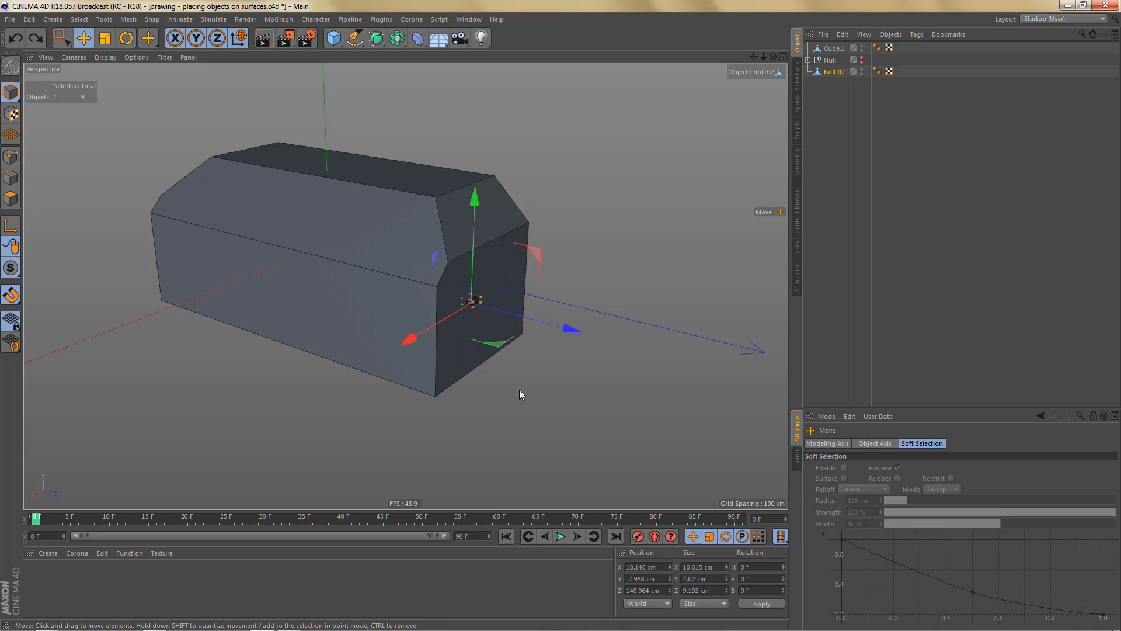
# Step: Snap bolt 02 onto the sloped face above the box's end and examine its alignment in the Right view
pyautogui.moveTo(520, 391); pyautogui.dragTo(479, 211)
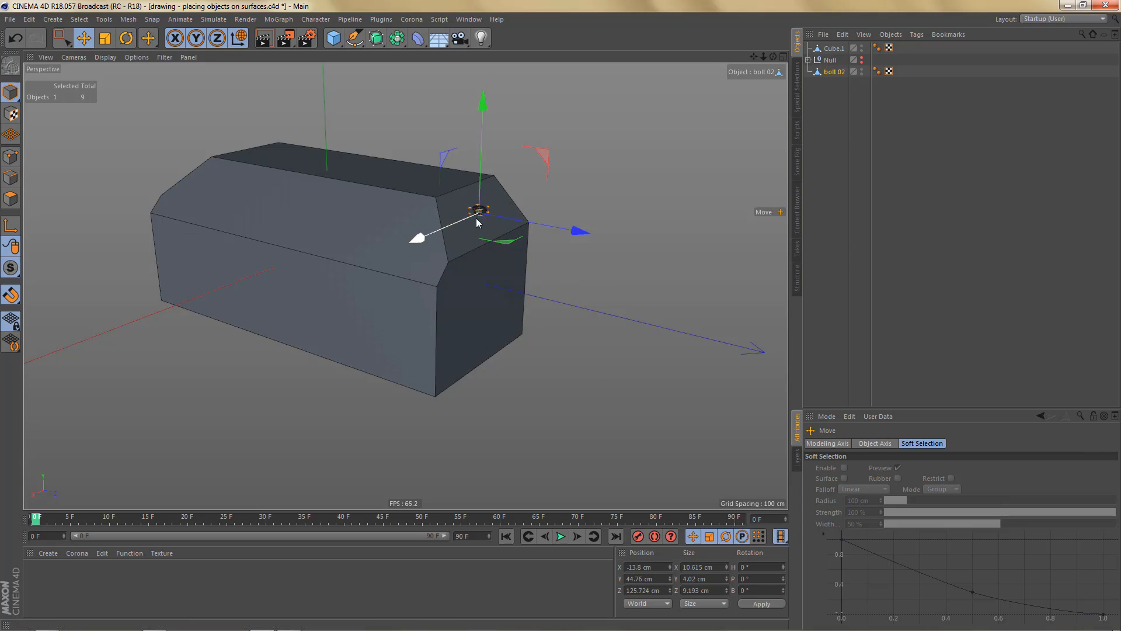
pyautogui.press('F3')
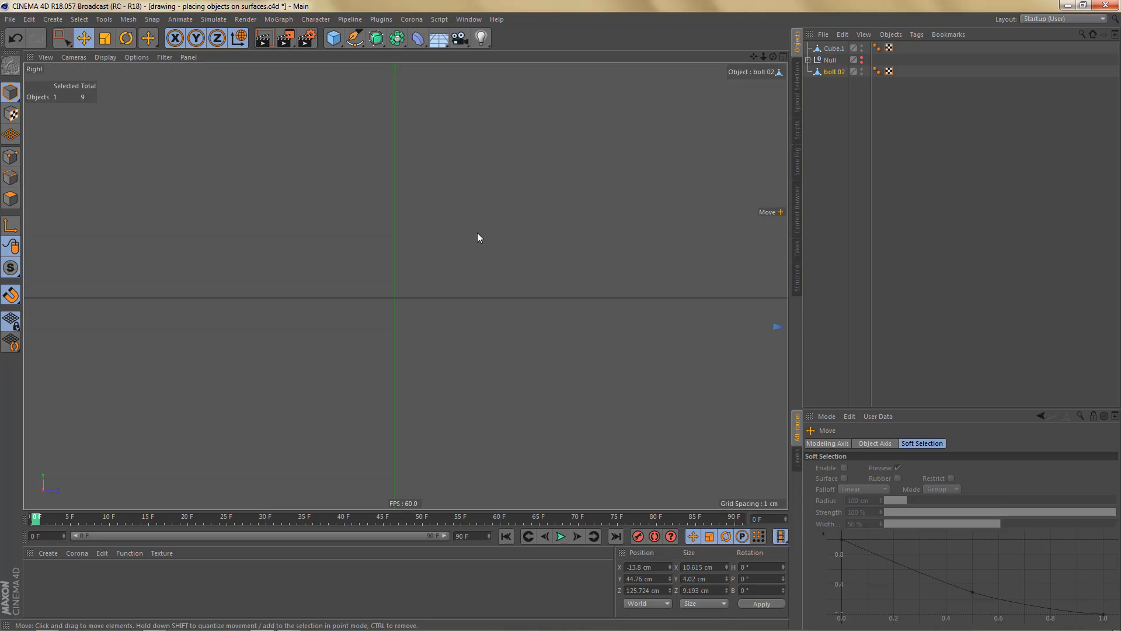
pyautogui.press('o')
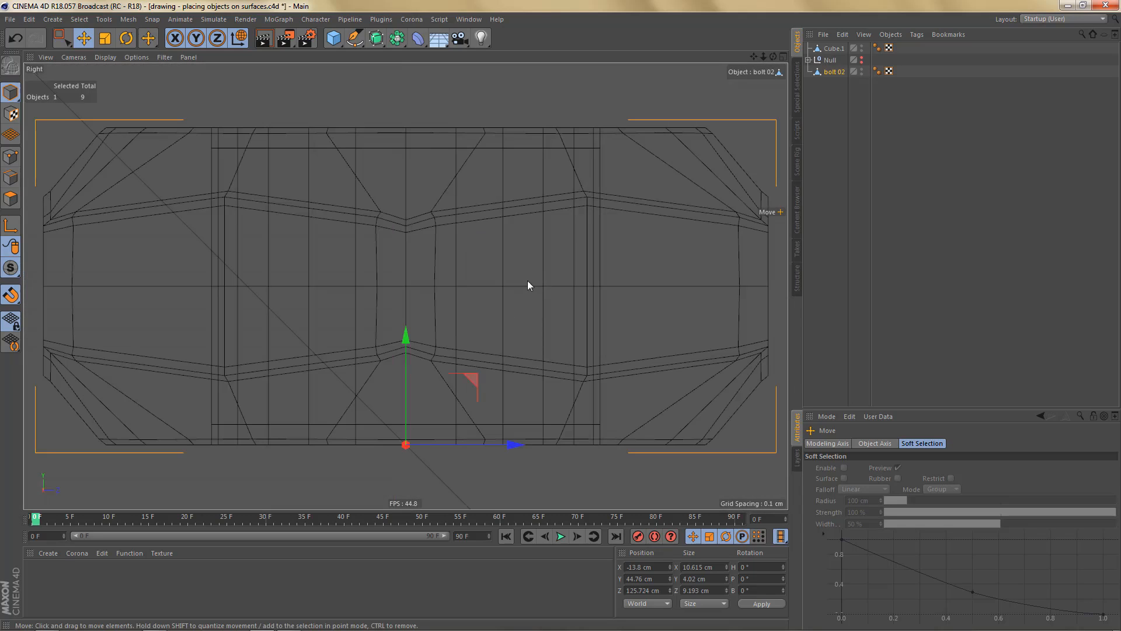
pyautogui.scroll(-5, 527, 285)
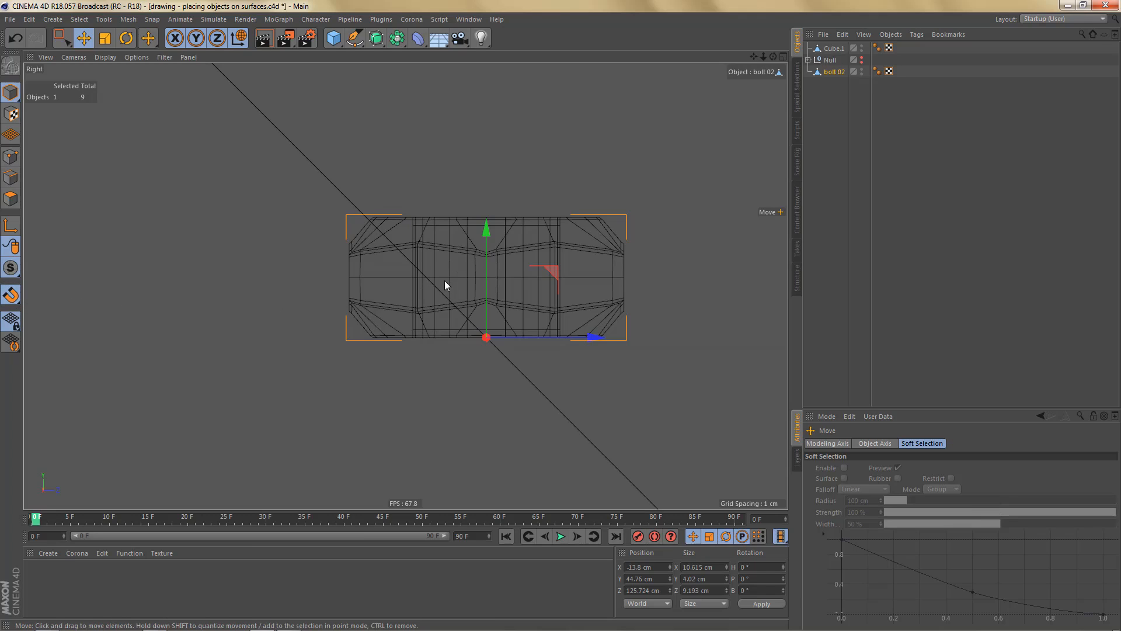
# Step: Rotate bolt 02 to a pitch of -45° by snapping its base to the sloped edge in the Right view
pyautogui.press('r')
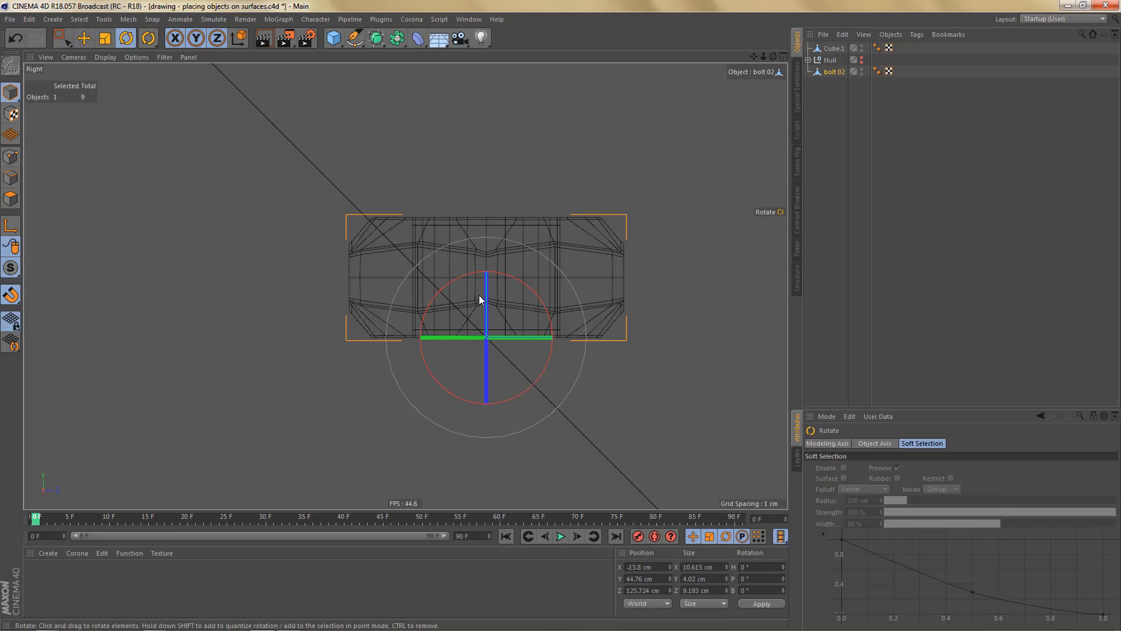
pyautogui.scroll(5, 479, 296)
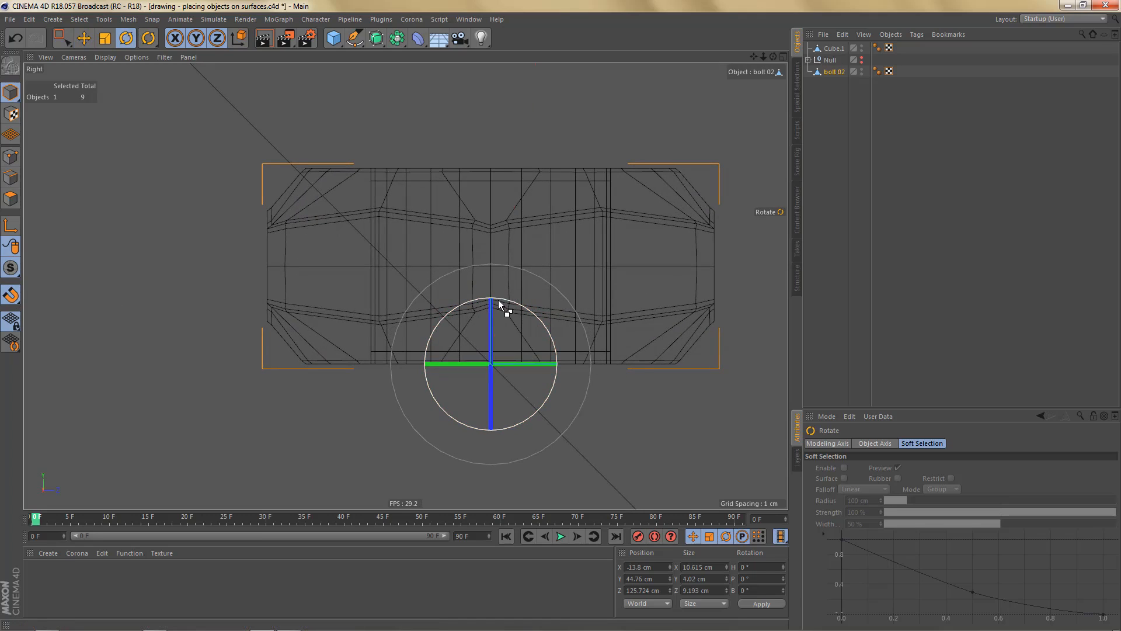
pyautogui.moveTo(499, 299); pyautogui.dragTo(319, 368)
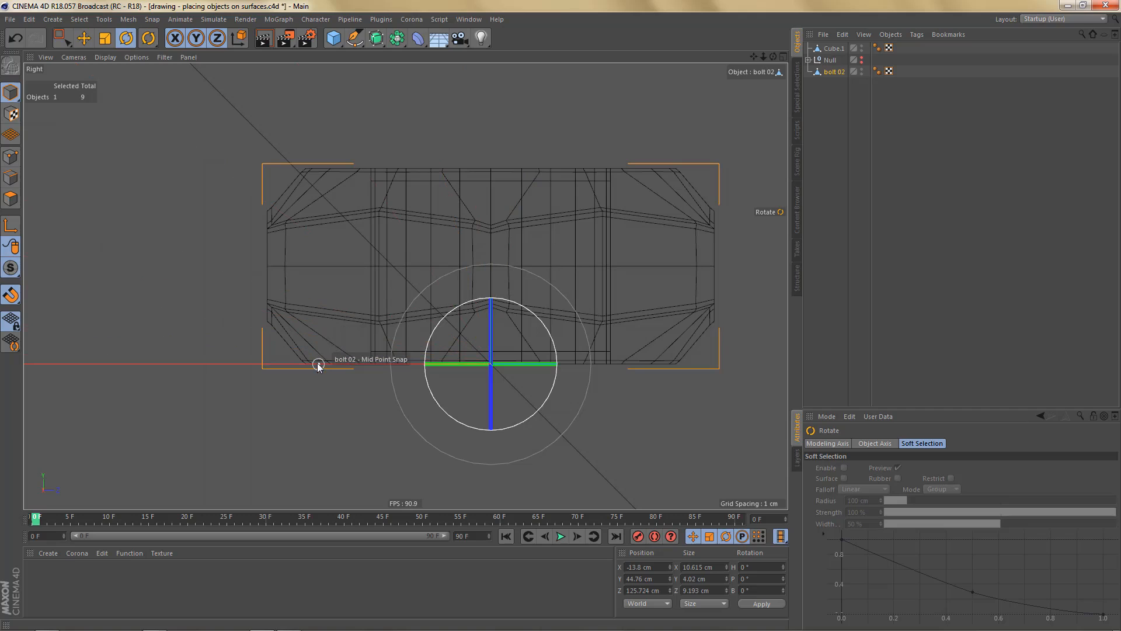
pyautogui.moveTo(318, 365); pyautogui.dragTo(227, 103)
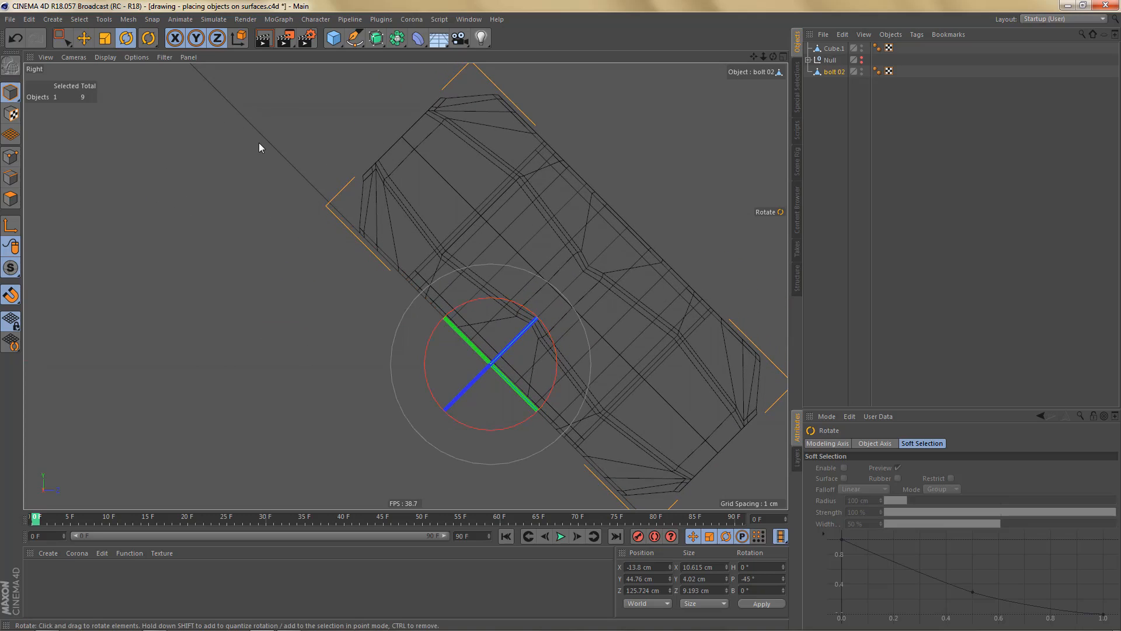
# Step: Return to the Perspective view, undo bolt 02's rotation and its move to the sloped face, and reactivate Move
pyautogui.scroll(-3, 277, 177)
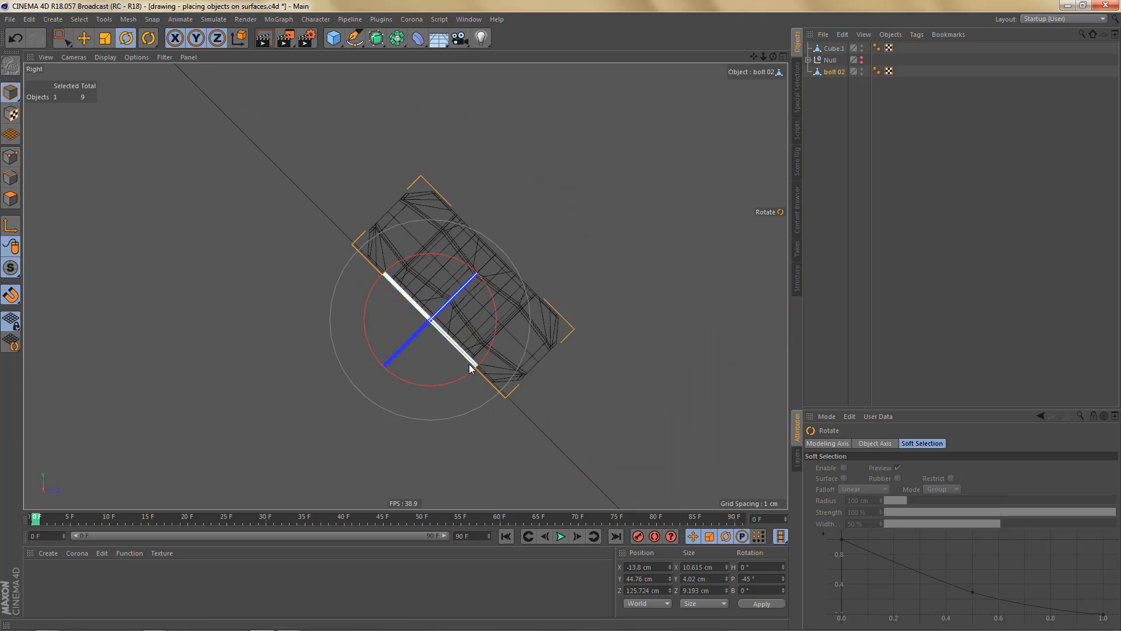
pyautogui.middleClick(365, 283)
pyautogui.middleClick(270, 144)
pyautogui.moveTo(419, 245)
pyautogui.keyDown('alt'); pyautogui.mouseDown()
pyautogui.moveTo(397, 250)
pyautogui.moveTo(413, 246)
pyautogui.moveTo(401, 258)
pyautogui.mouseUp(); pyautogui.keyUp('alt')
pyautogui.hotkey('ctrl', 'z')
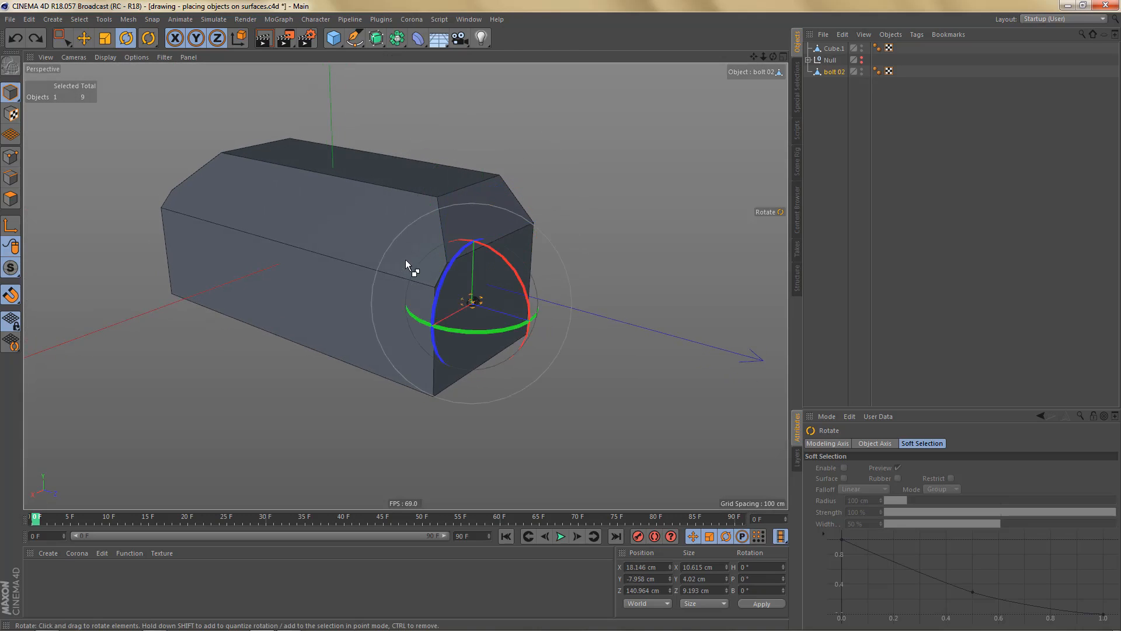
pyautogui.press('e')
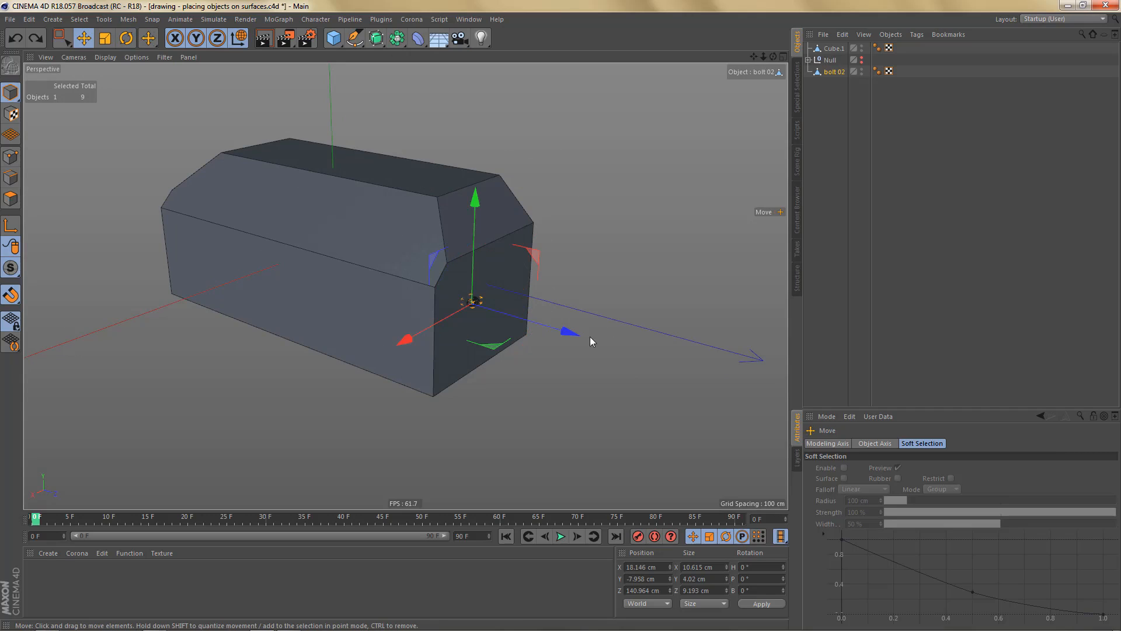
# Step: Move bolt 02 along Z to about 223 cm, clear of the box's end face
pyautogui.moveTo(575, 329); pyautogui.dragTo(706, 370)
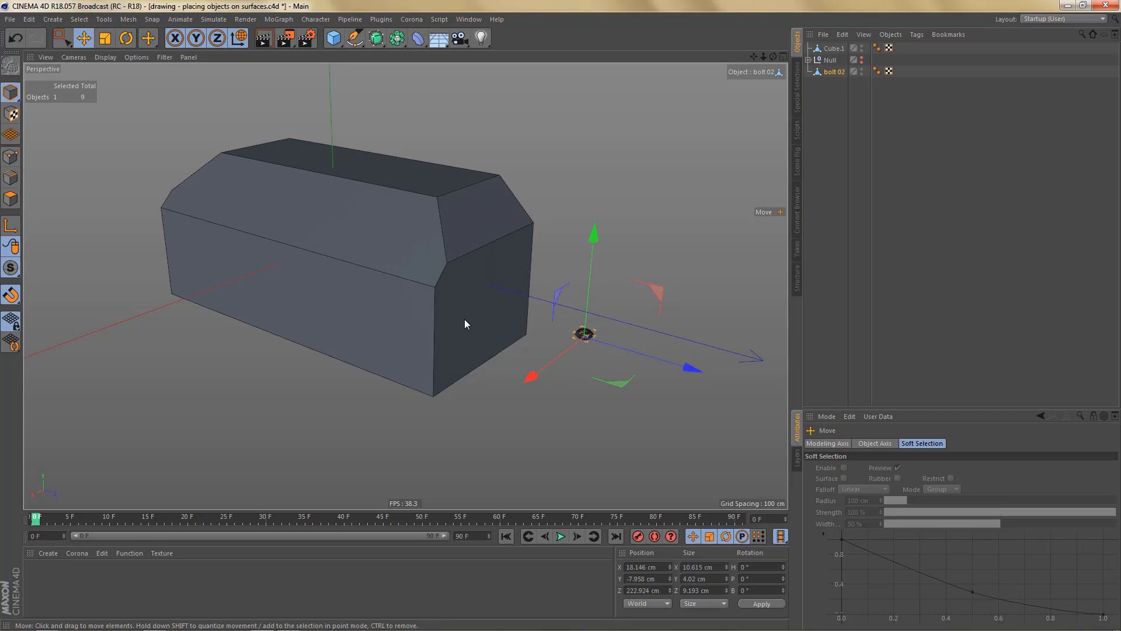
# Step: Select Cube.1's lower corner point nearest the view and bevel it with an offset of 67 cm
pyautogui.click(833, 48)
pyautogui.keyDown('alt'); pyautogui.moveTo(471, 330); pyautogui.dragTo(445, 281); pyautogui.keyUp('alt')
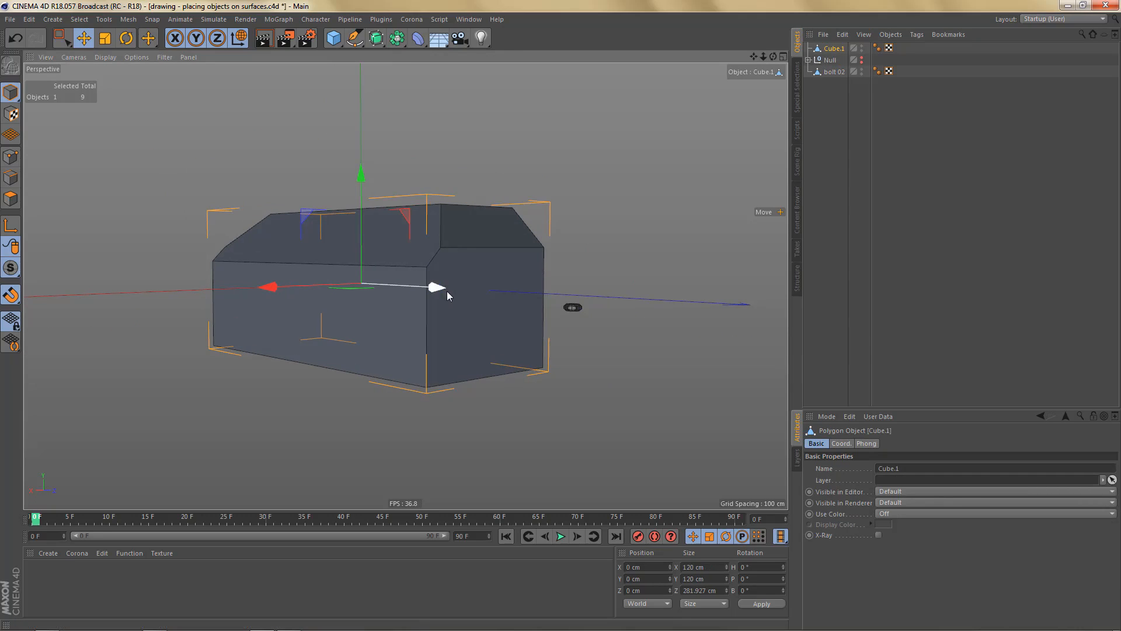
pyautogui.press('Return')
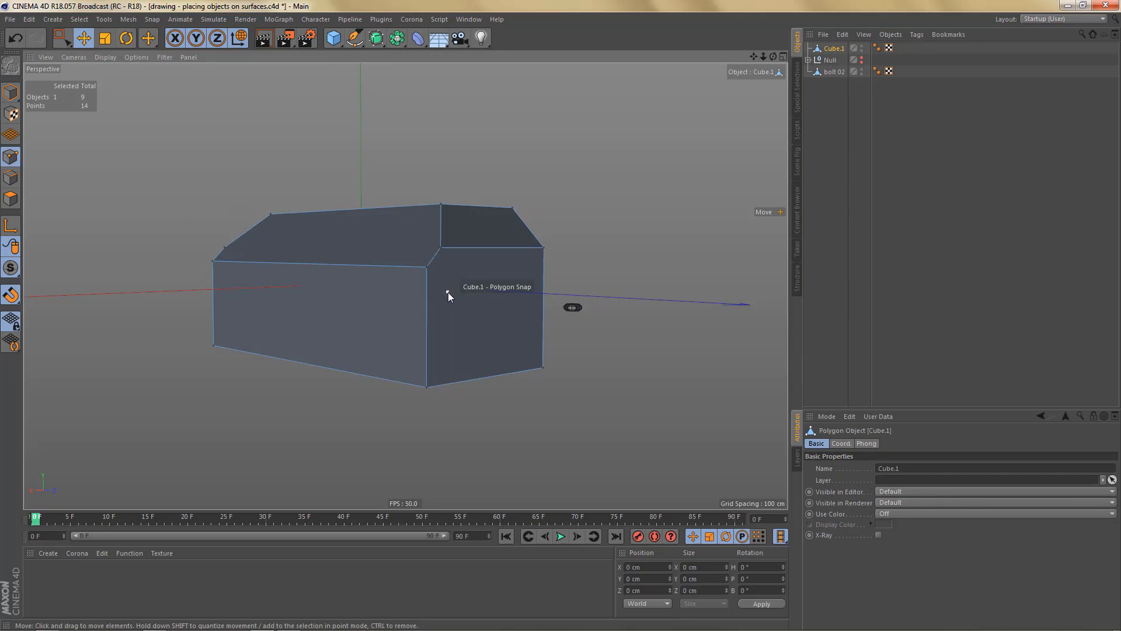
pyautogui.click(428, 386)
pyautogui.press('m')
pyautogui.press('m')
pyautogui.moveTo(438, 407); pyautogui.dragTo(477, 407)
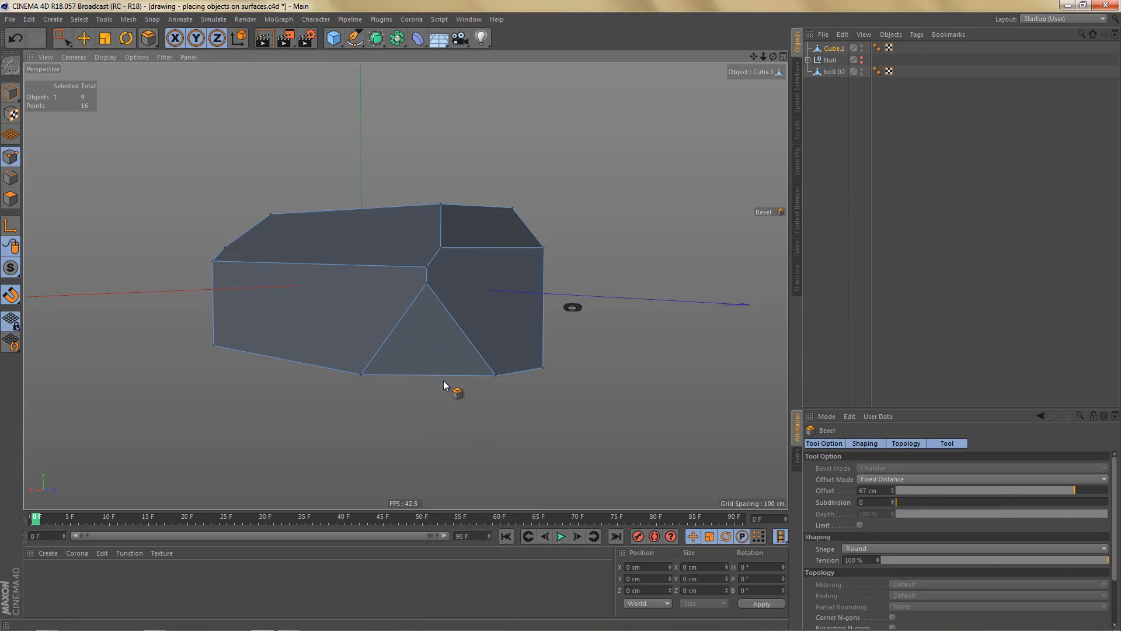
# Step: Snap bolt 02 onto the triangular face at the box's bevelled lower corner
pyautogui.keyDown('alt'); pyautogui.moveTo(470, 355); pyautogui.dragTo(425, 369); pyautogui.keyUp('alt')
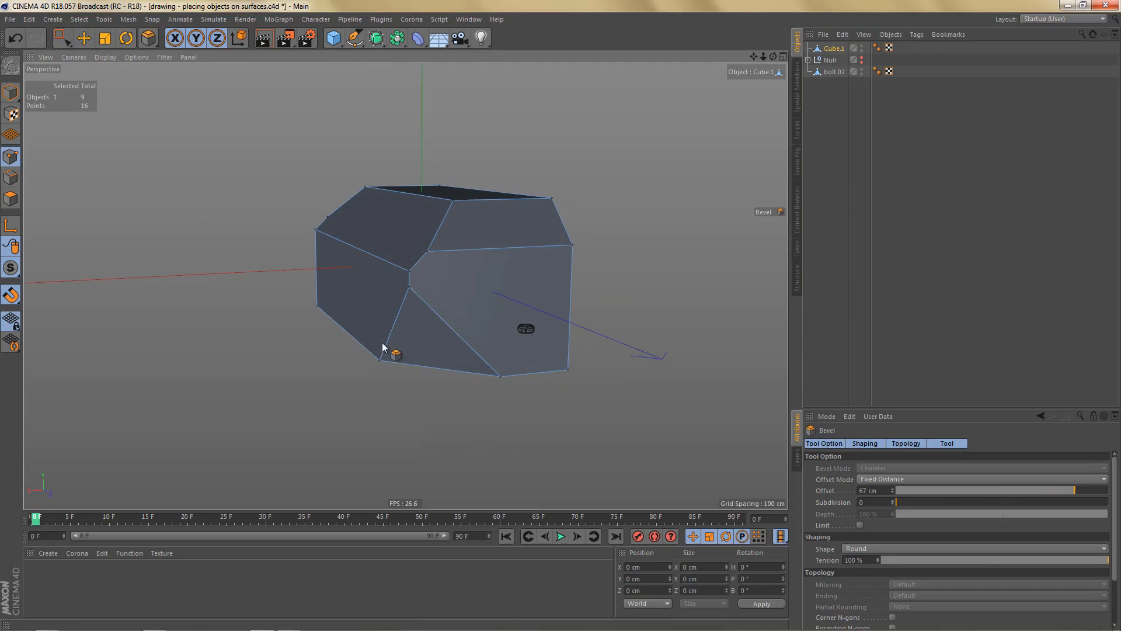
pyautogui.press('e')
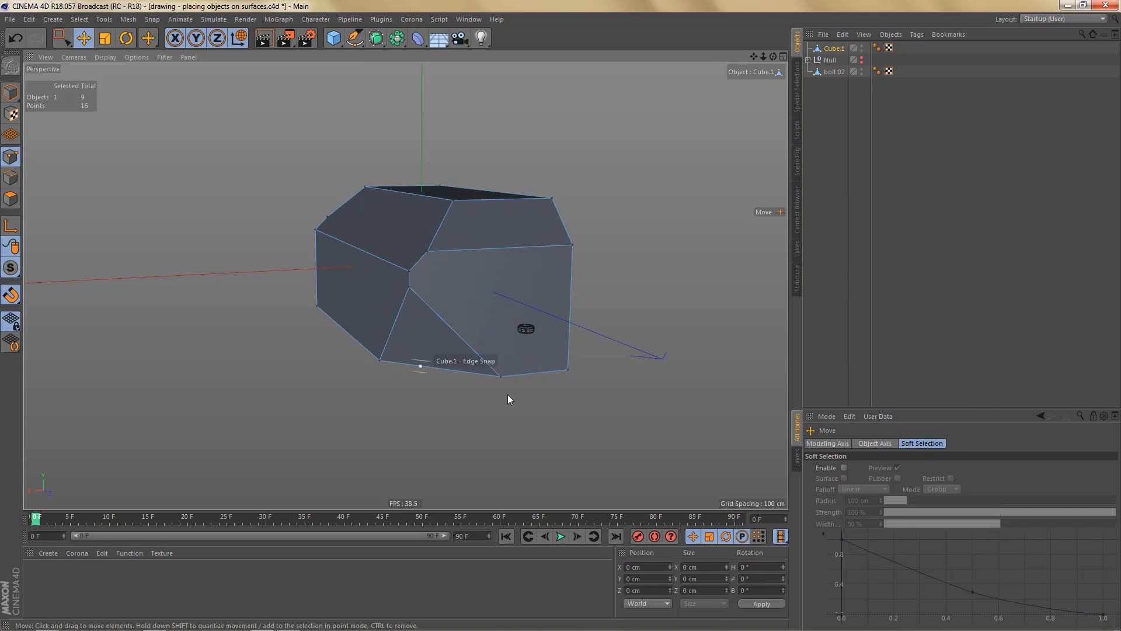
pyautogui.press('Return')
pyautogui.click(527, 331)
pyautogui.moveTo(443, 402); pyautogui.dragTo(399, 438)
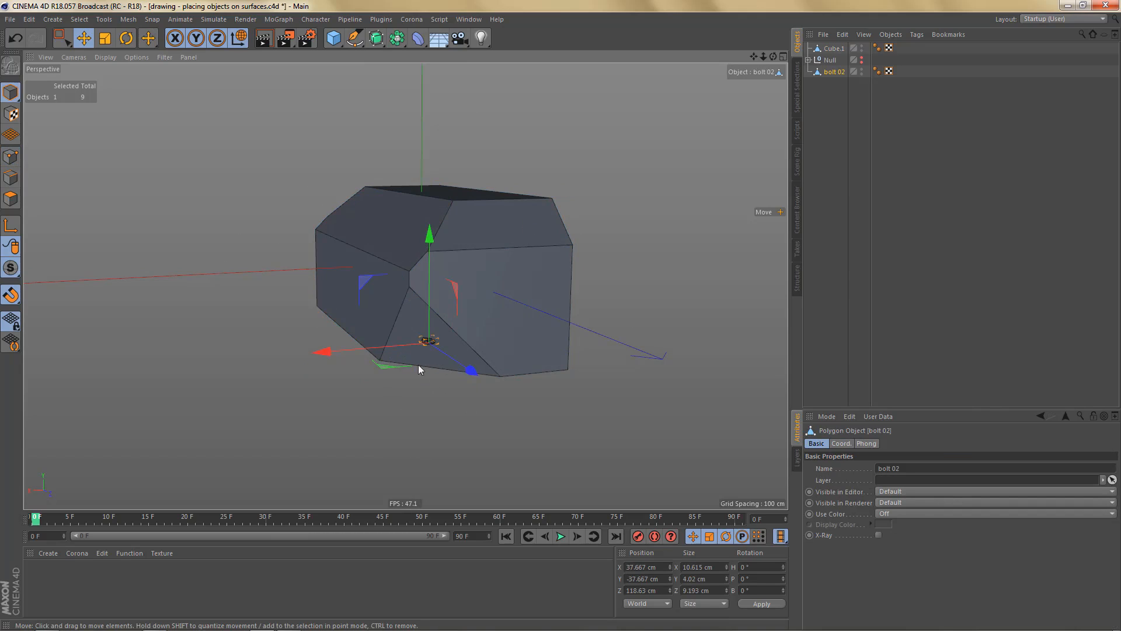
# Step: Examine bolt 02 on the triangular face, and undo its placement together with the corner bevel
pyautogui.keyDown('alt'); pyautogui.moveTo(418, 364); pyautogui.dragTo(480, 334, button='right'); pyautogui.keyUp('alt')
pyautogui.keyDown('alt'); pyautogui.moveTo(439, 347); pyautogui.dragTo(320, 391); pyautogui.keyUp('alt')
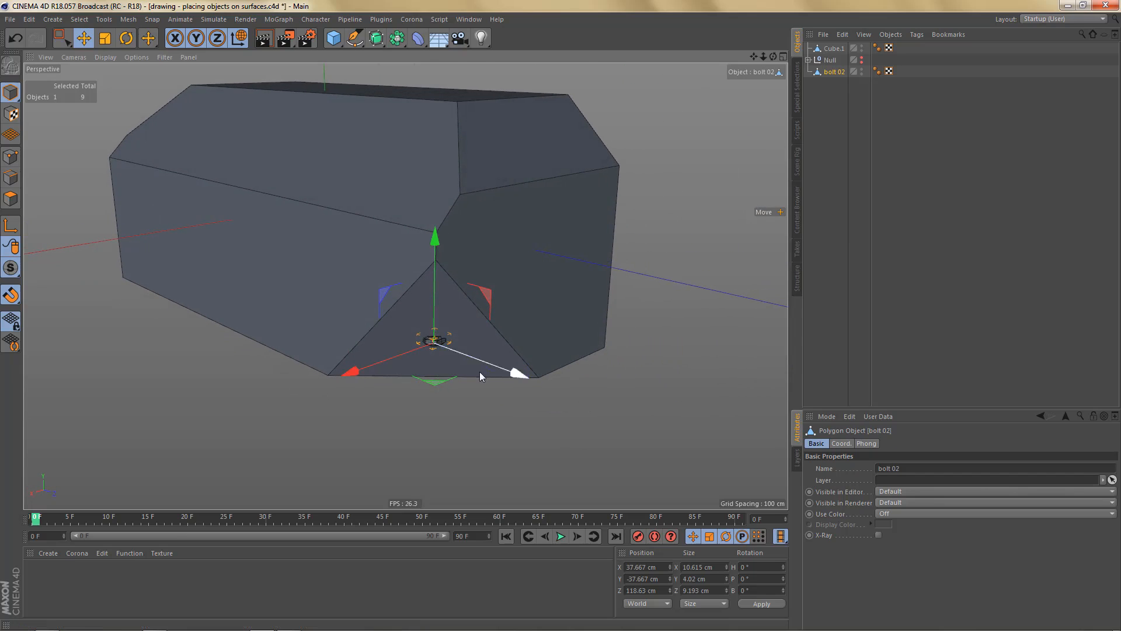
pyautogui.keyDown('alt'); pyautogui.moveTo(479, 371); pyautogui.dragTo(425, 390, button='right'); pyautogui.keyUp('alt')
pyautogui.hotkey('ctrl', 'z')
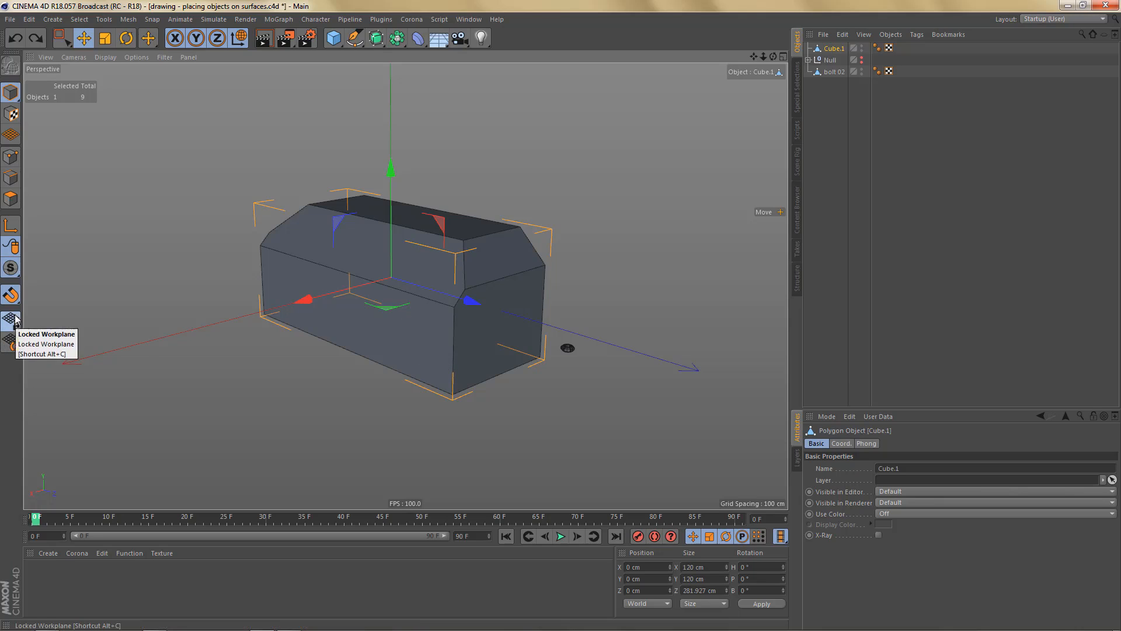
# Step: Detach the workplane alignment and workplane mode command palettes, and close the workplane mode palette
pyautogui.moveTo(16, 321); pyautogui.dragTo(79, 244)
pyautogui.moveTo(11, 342); pyautogui.dragTo(79, 361)
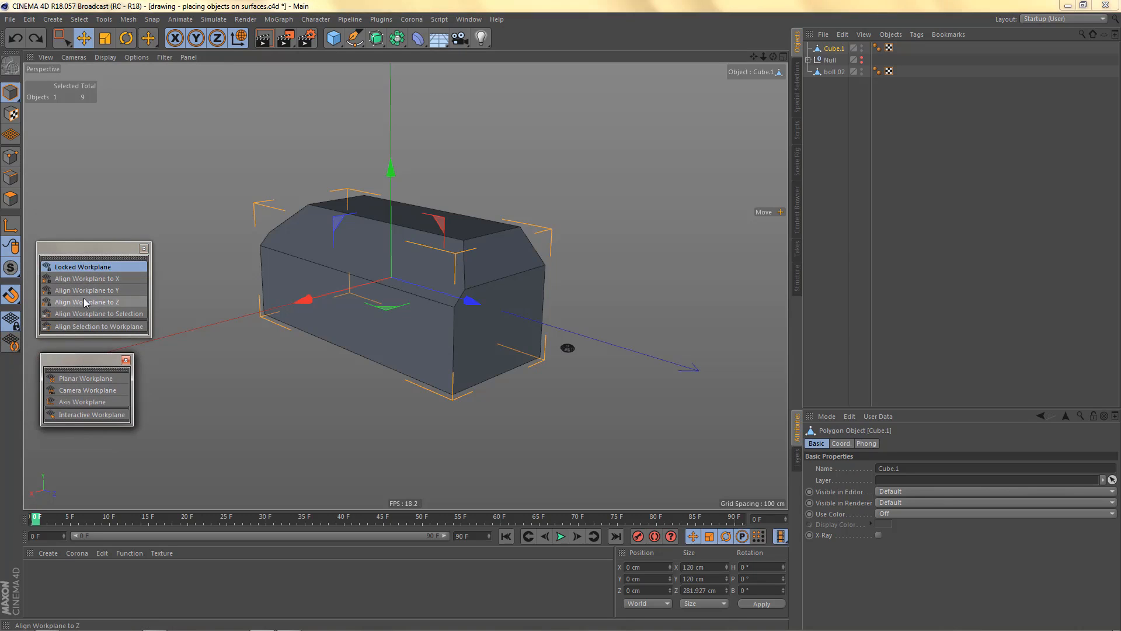
pyautogui.keyDown('alt'); pyautogui.moveTo(269, 247); pyautogui.dragTo(542, 319); pyautogui.keyUp('alt')
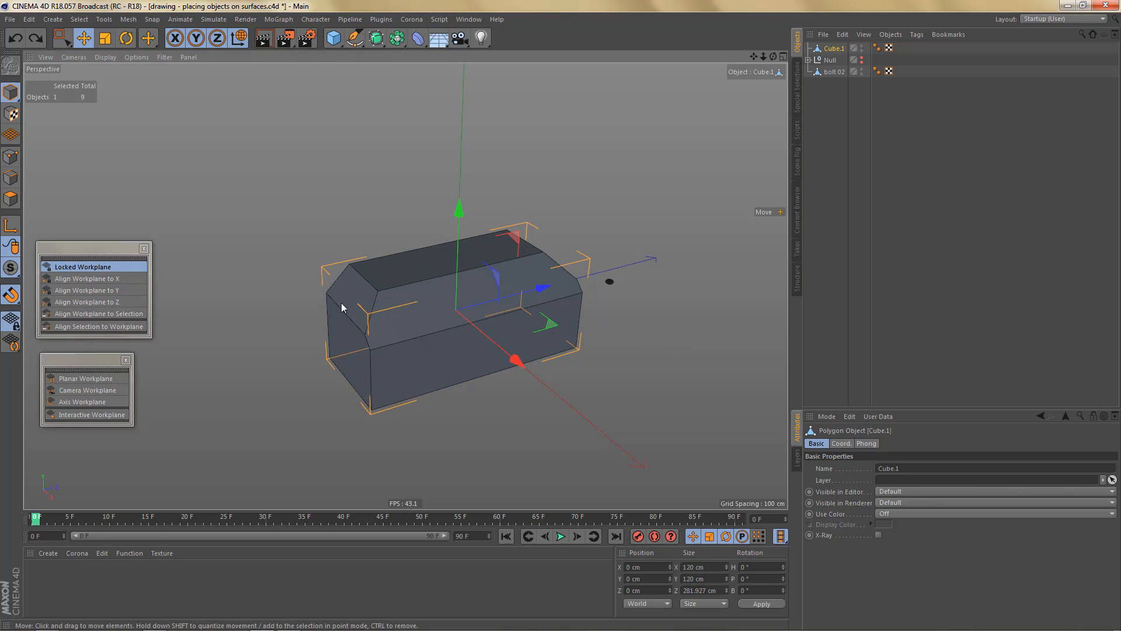
pyautogui.click(126, 360)
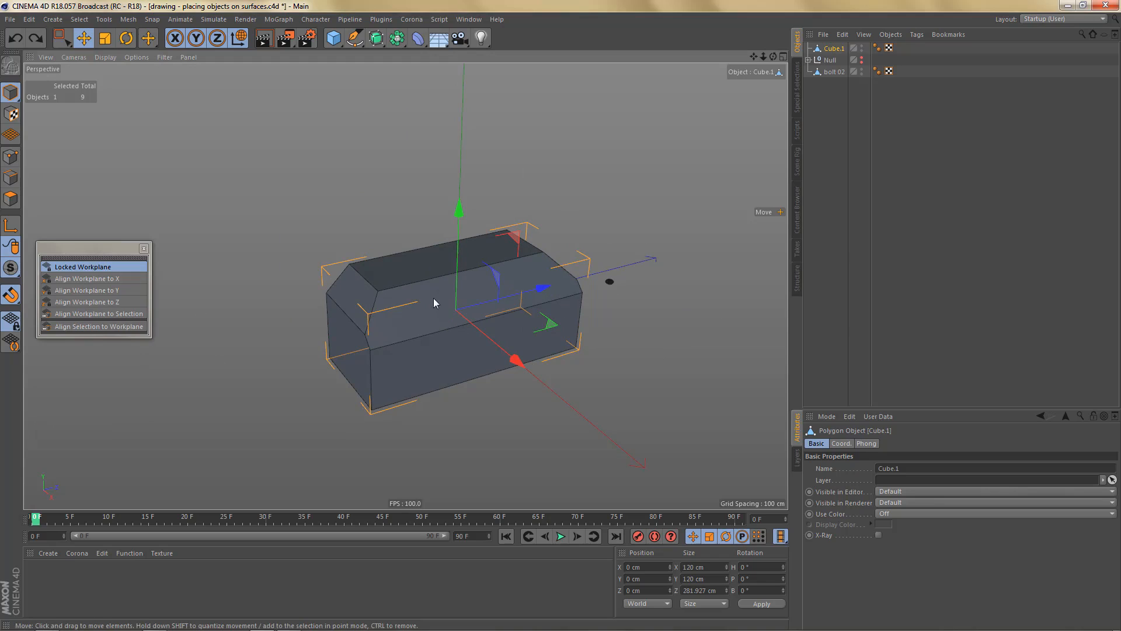
# Step: Select only the sloped polygon at the box's opposite end and store it with Set Selection
pyautogui.keyDown('alt'); pyautogui.moveTo(406, 318); pyautogui.dragTo(404, 285, button='middle'); pyautogui.keyUp('alt')
pyautogui.keyDown('alt'); pyautogui.moveTo(404, 285); pyautogui.dragTo(423, 275, button='right'); pyautogui.keyUp('alt')
pyautogui.keyDown('alt'); pyautogui.moveTo(423, 275); pyautogui.dragTo(435, 276); pyautogui.keyUp('alt')
pyautogui.keyDown('alt'); pyautogui.moveTo(435, 276); pyautogui.dragTo(440, 293, button='middle'); pyautogui.keyUp('alt')
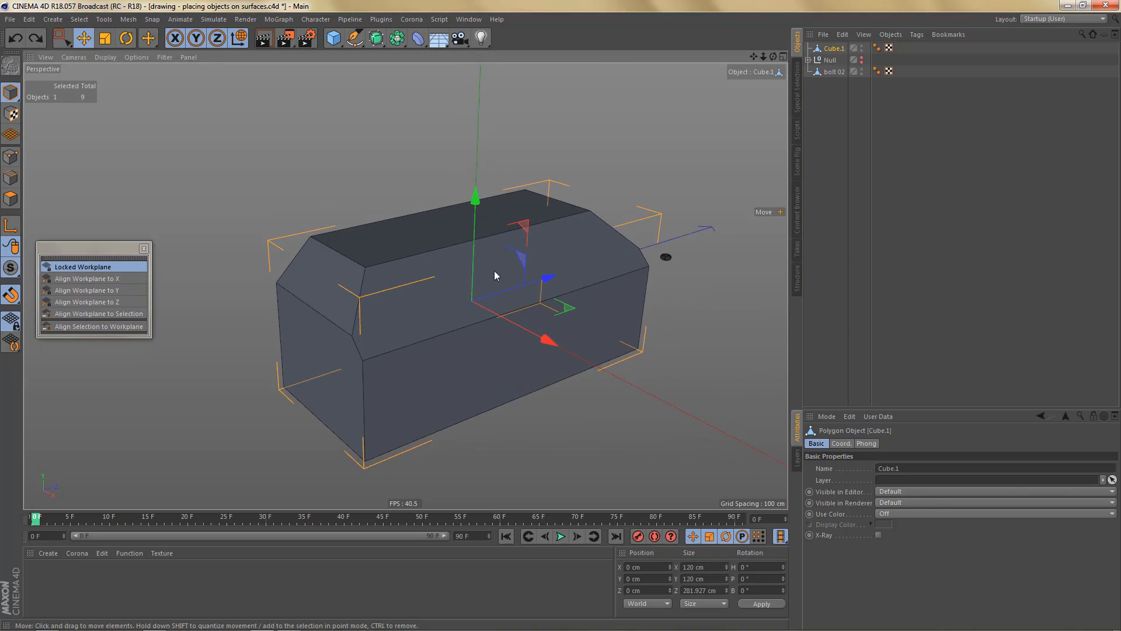
pyautogui.press('Return')
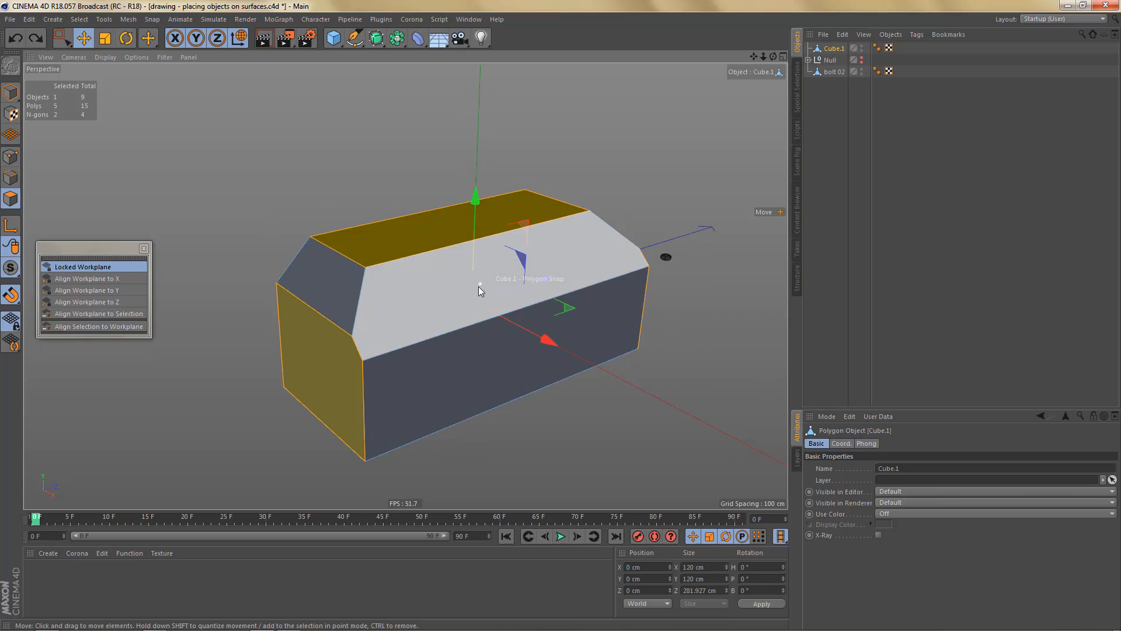
pyautogui.click(328, 271)
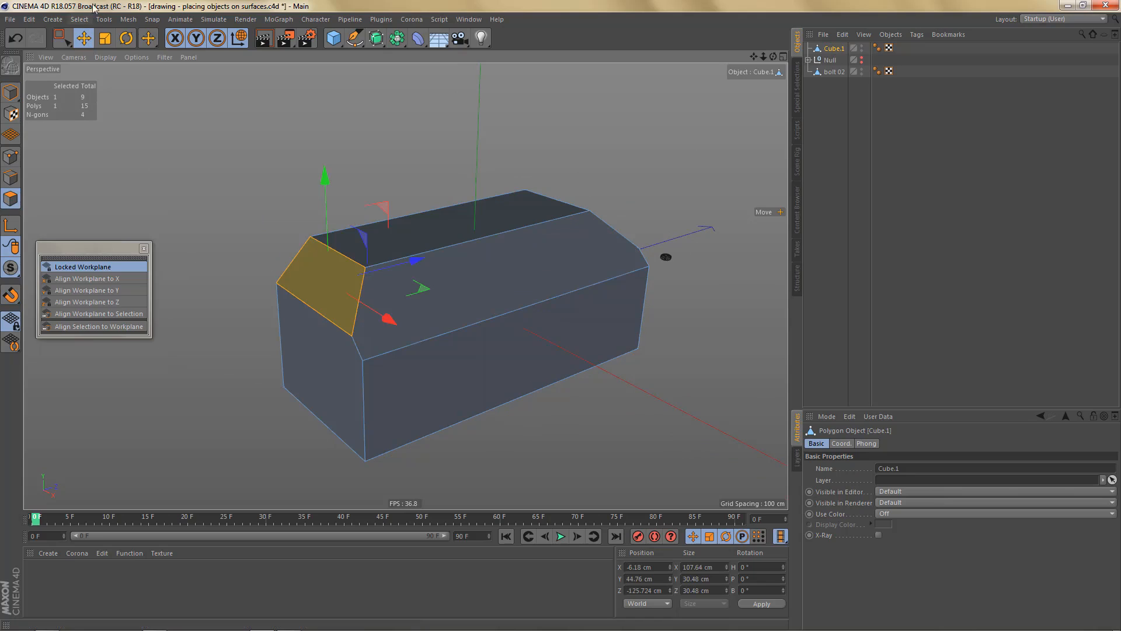
pyautogui.click(80, 20)
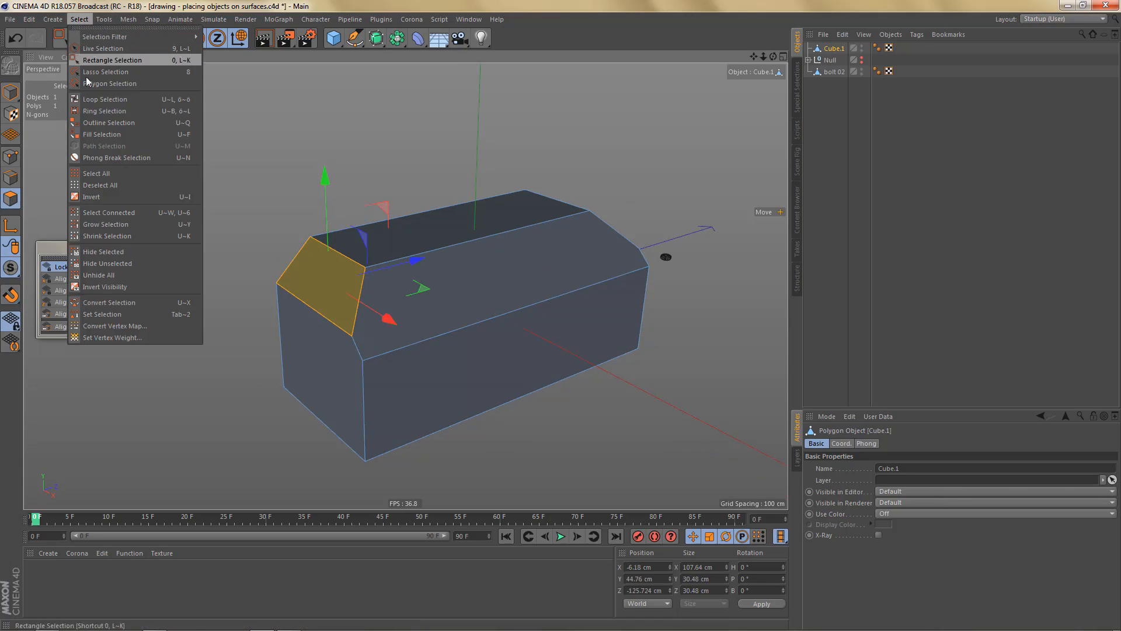
pyautogui.click(121, 311)
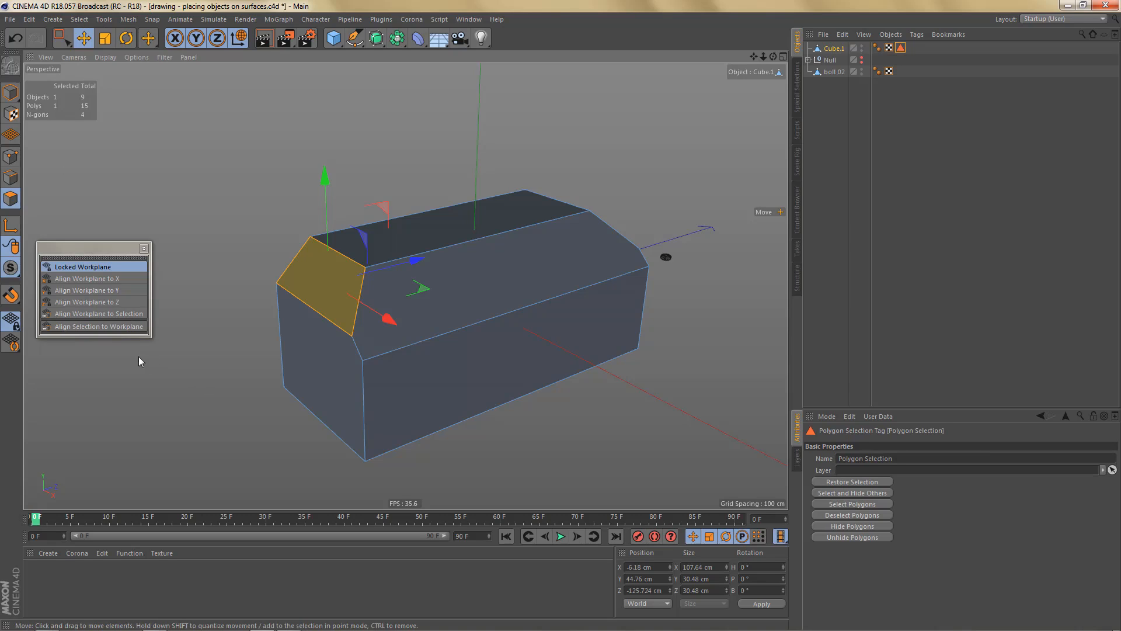
# Step: Align the workplane to the selected sloped polygon, close the floating palette, and display the grid in the viewport
pyautogui.click(101, 312)
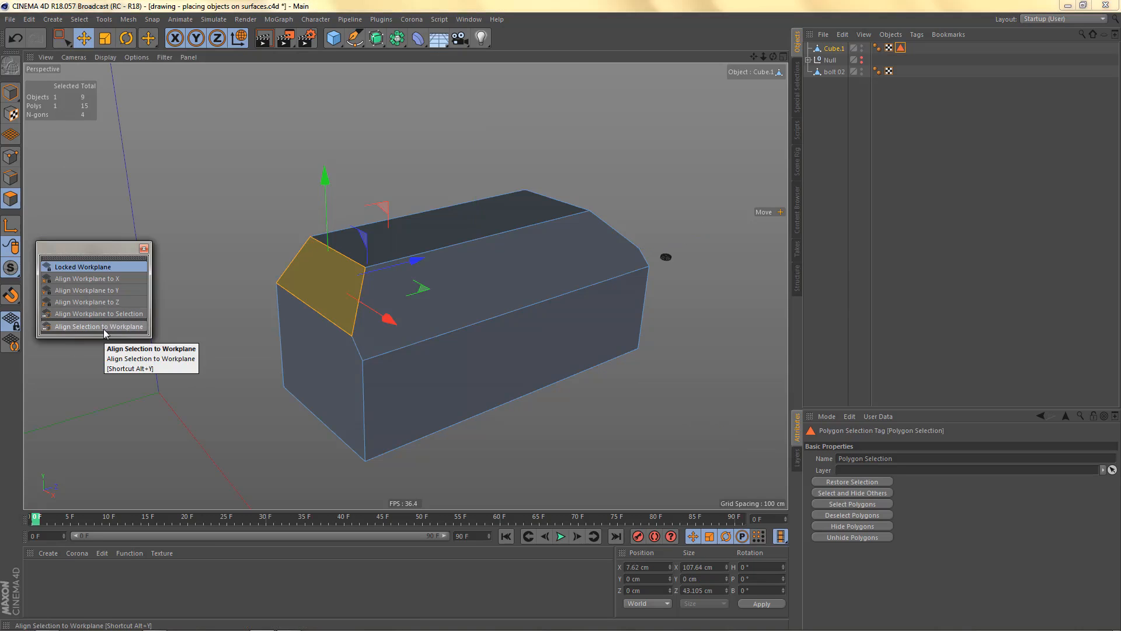
pyautogui.click(144, 249)
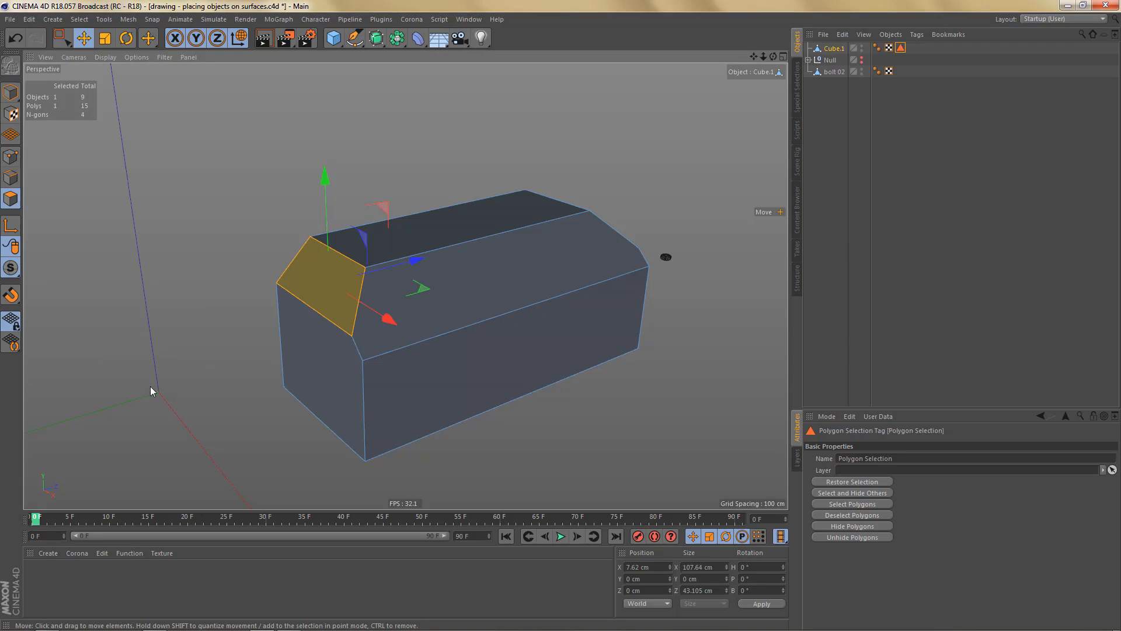
pyautogui.click(164, 57)
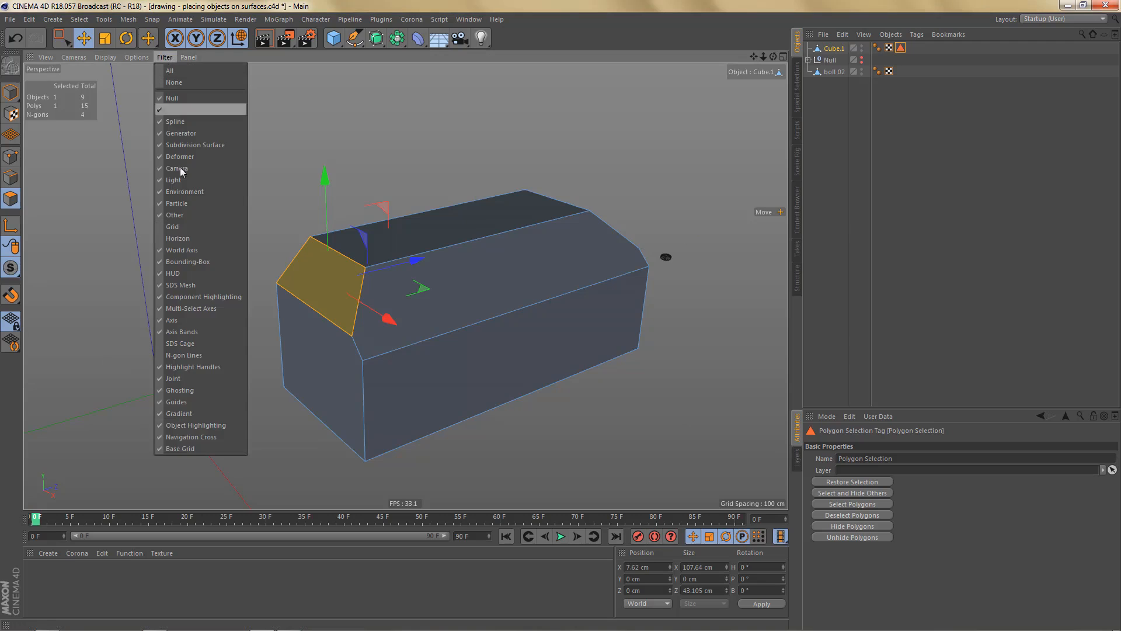
pyautogui.click(187, 225)
# Step: Switch Cube.1 back to Model mode and select bolt 02
pyautogui.keyDown('alt'); pyautogui.moveTo(388, 265); pyautogui.dragTo(429, 287); pyautogui.keyUp('alt')
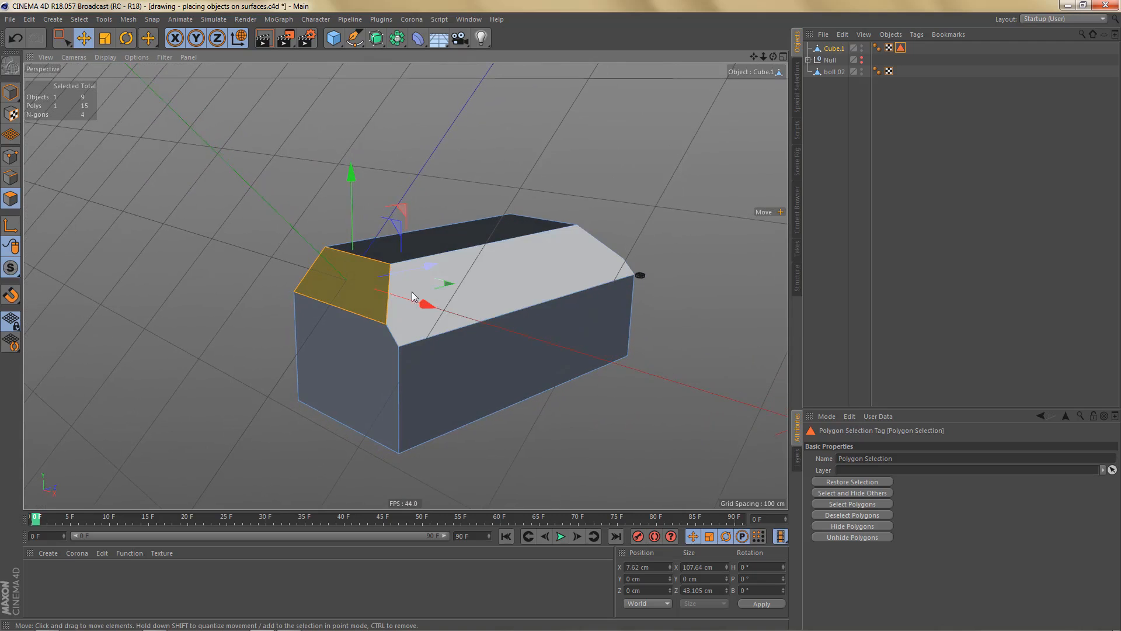
pyautogui.keyDown('alt'); pyautogui.moveTo(422, 339); pyautogui.dragTo(349, 342, button='middle'); pyautogui.keyUp('alt')
pyautogui.press('Return')
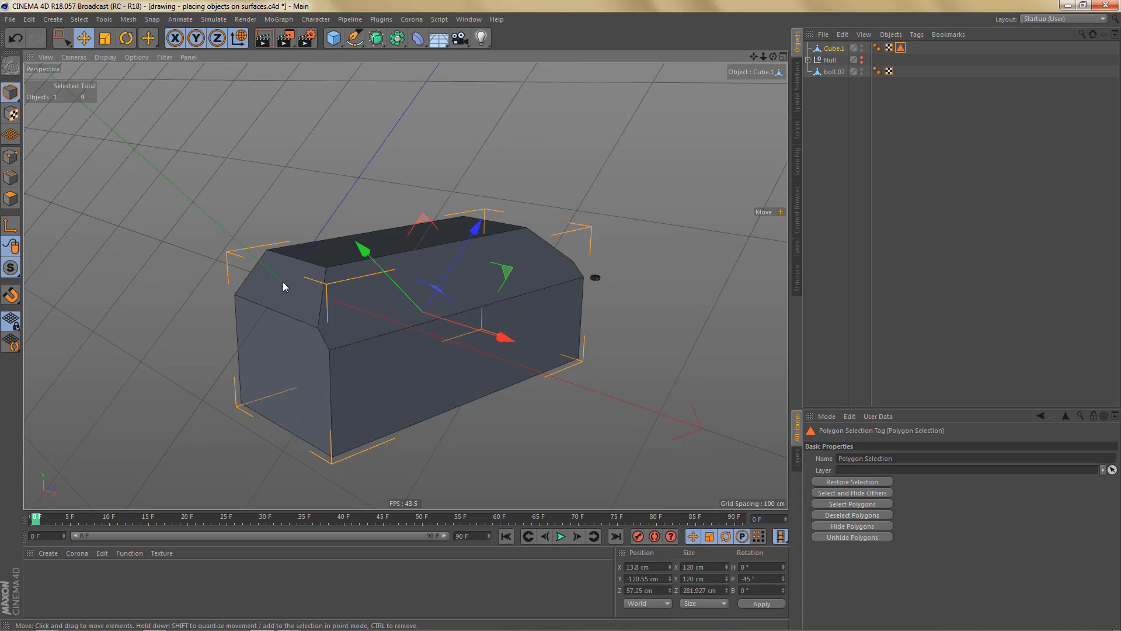
pyautogui.click(596, 280)
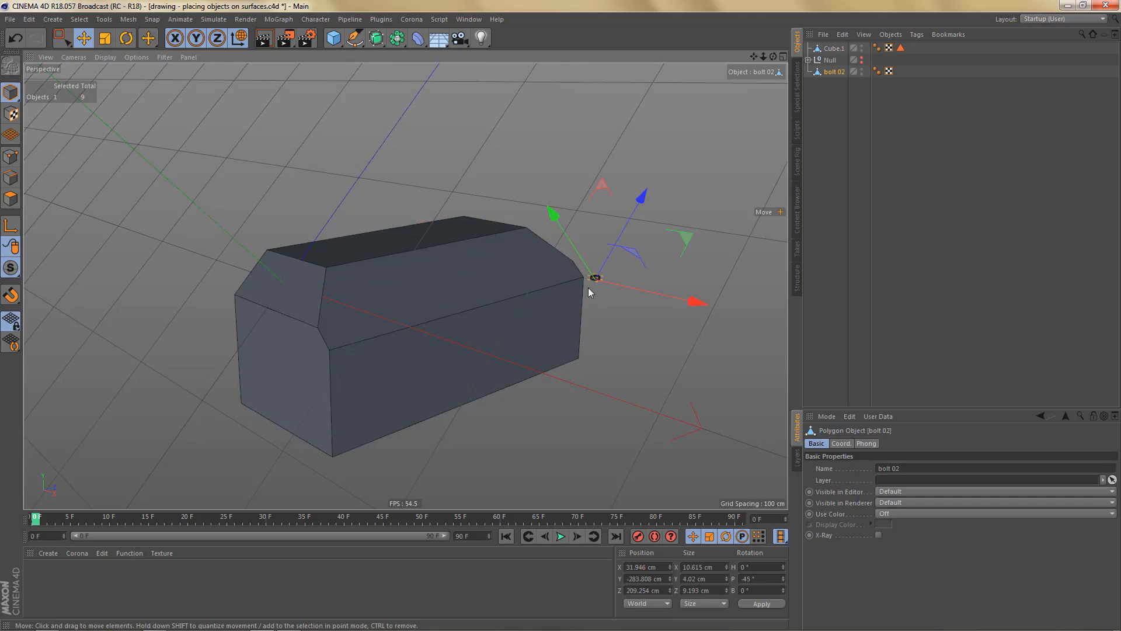
# Step: Create a new project and add a default cube
pyautogui.hotkey('ctrl', 'n')
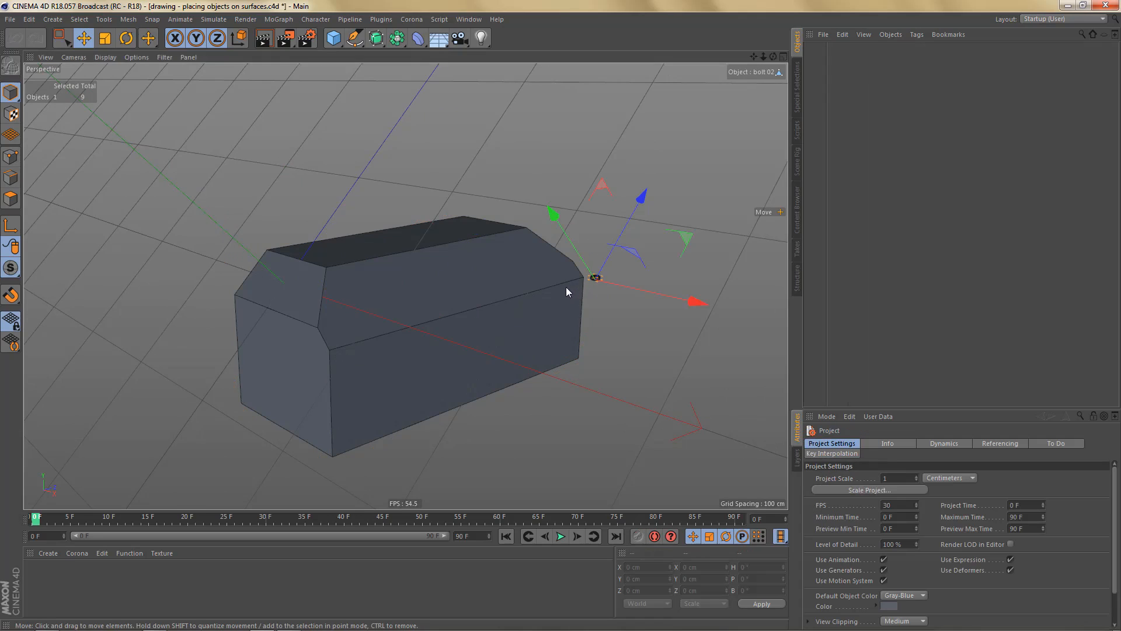
pyautogui.click(334, 38)
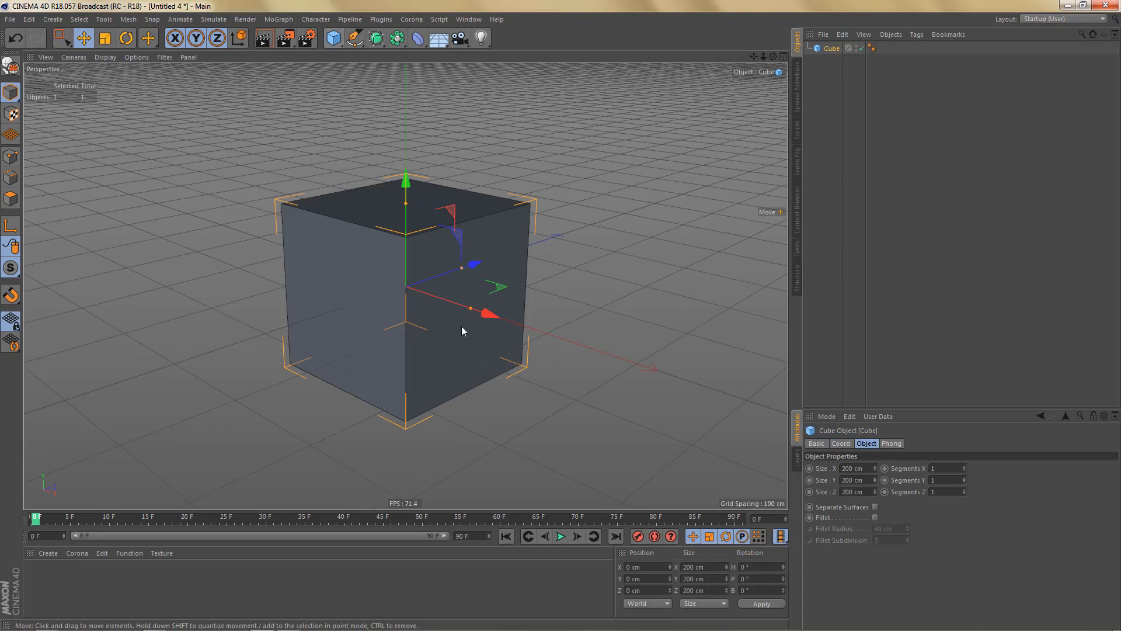
# Step: Move the cube to about 143 cm in Y and 703 cm in Z, and rotate it about 44° in pitch and bank
pyautogui.keyDown('alt'); pyautogui.moveTo(464, 288); pyautogui.dragTo(718, 173); pyautogui.keyUp('alt')
pyautogui.keyDown('alt'); pyautogui.moveTo(620, 223); pyautogui.dragTo(499, 253, button='right'); pyautogui.keyUp('alt')
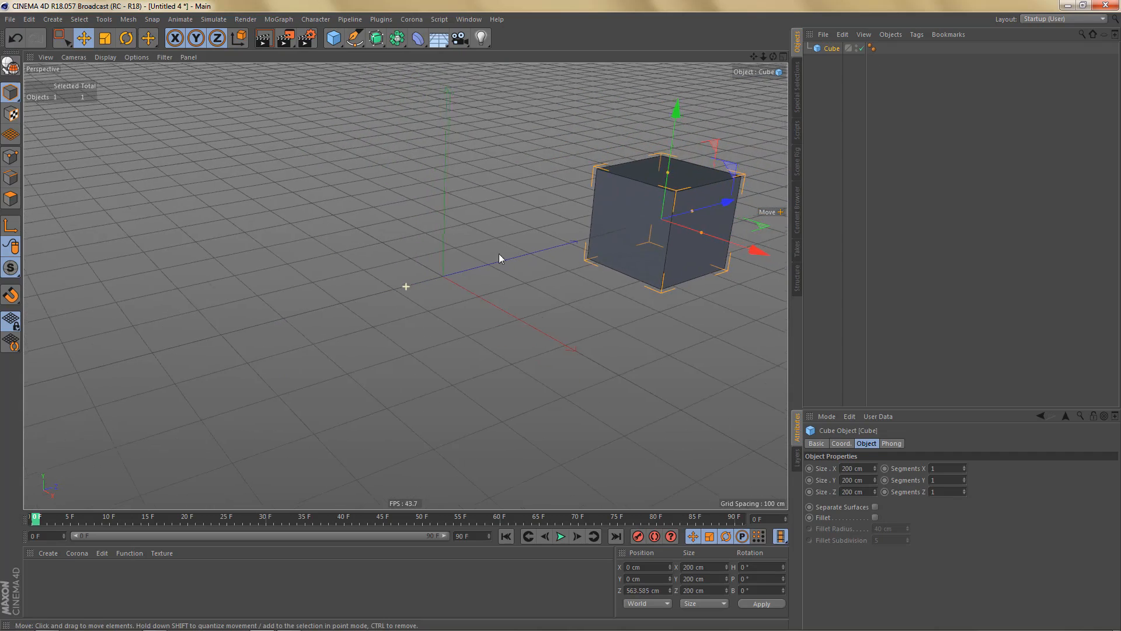
pyautogui.keyDown('alt'); pyautogui.moveTo(499, 253); pyautogui.dragTo(364, 284, button='middle'); pyautogui.keyUp('alt')
pyautogui.moveTo(597, 234); pyautogui.dragTo(645, 222)
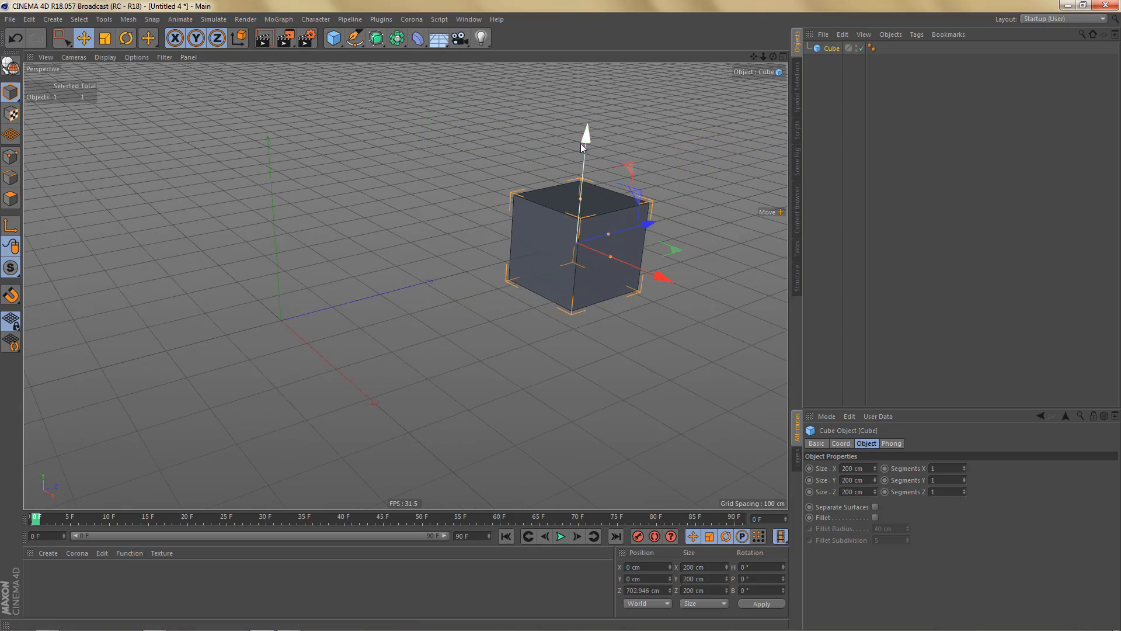
pyautogui.moveTo(581, 143); pyautogui.dragTo(623, 272)
pyautogui.press('r')
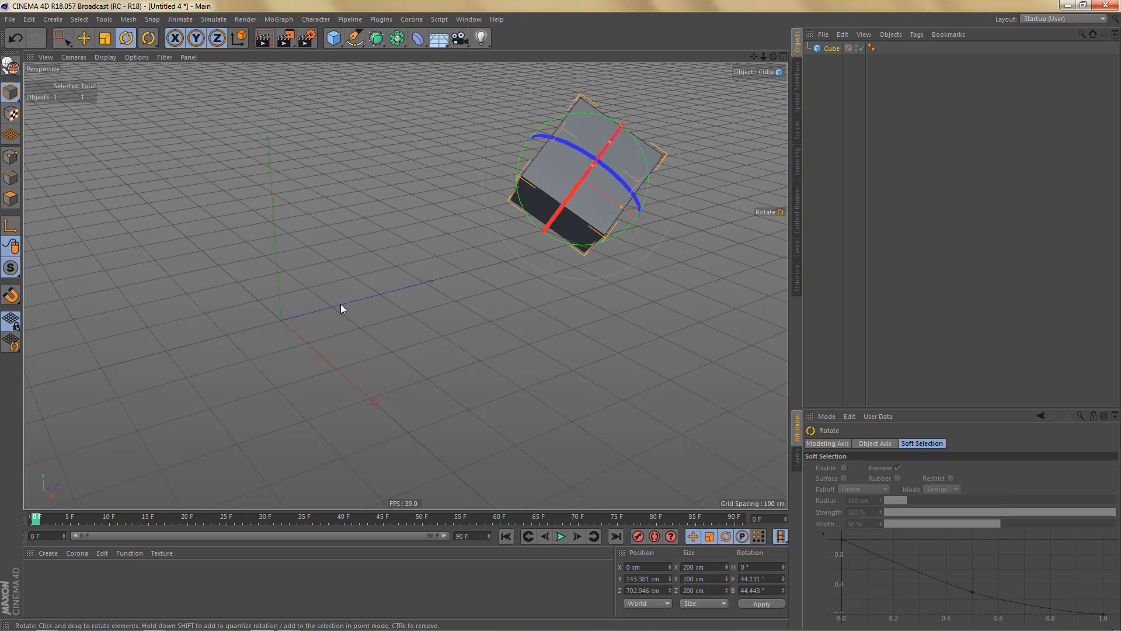
# Step: Find the Reset PSR character command and apply it to the cube
pyautogui.click(319, 19)
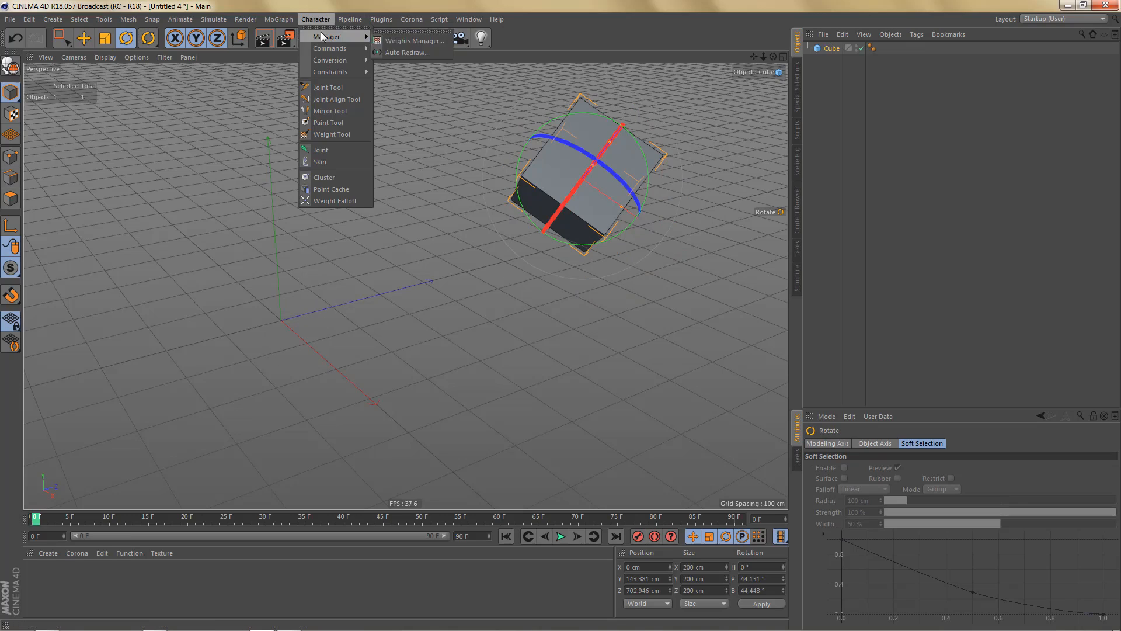
pyautogui.moveTo(333, 48)
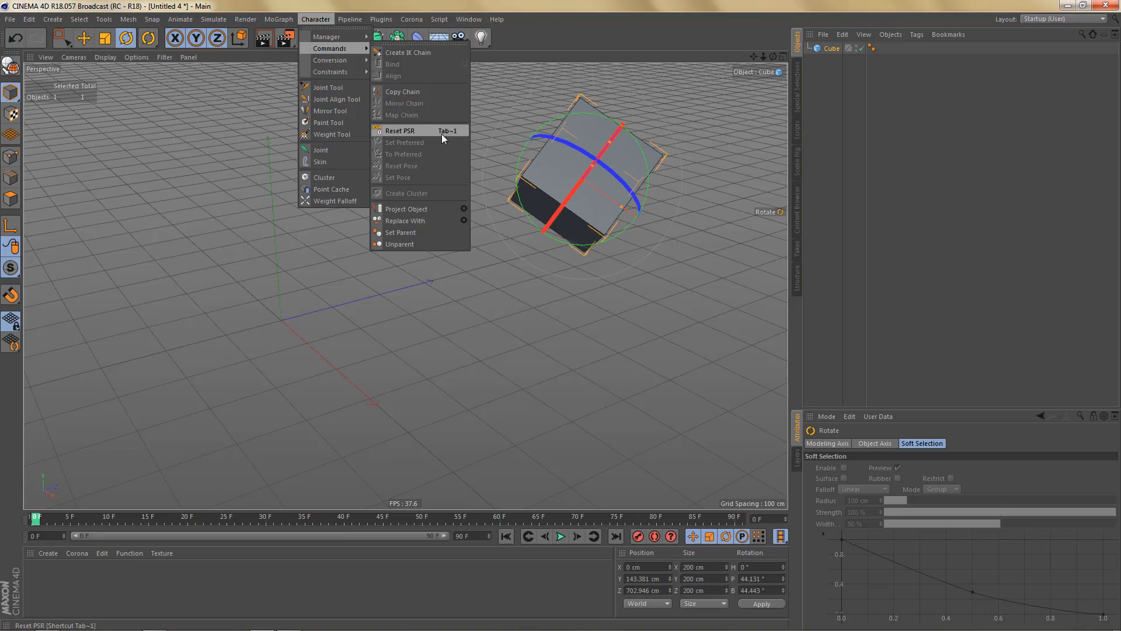
pyautogui.click(537, 37)
pyautogui.press('Tab')
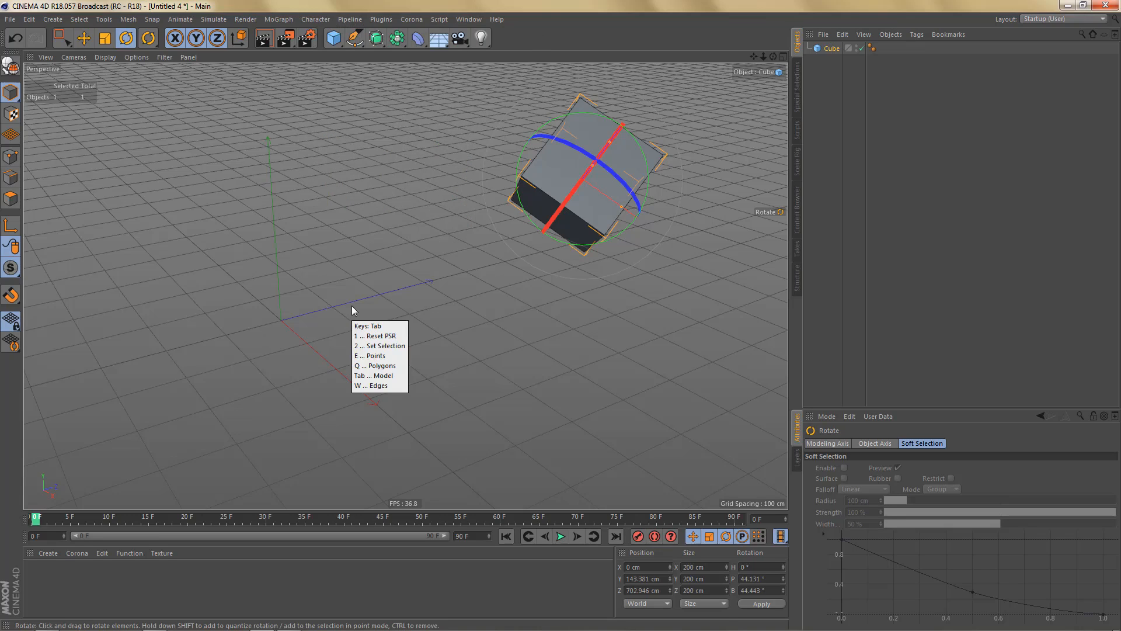
pyautogui.press('1')
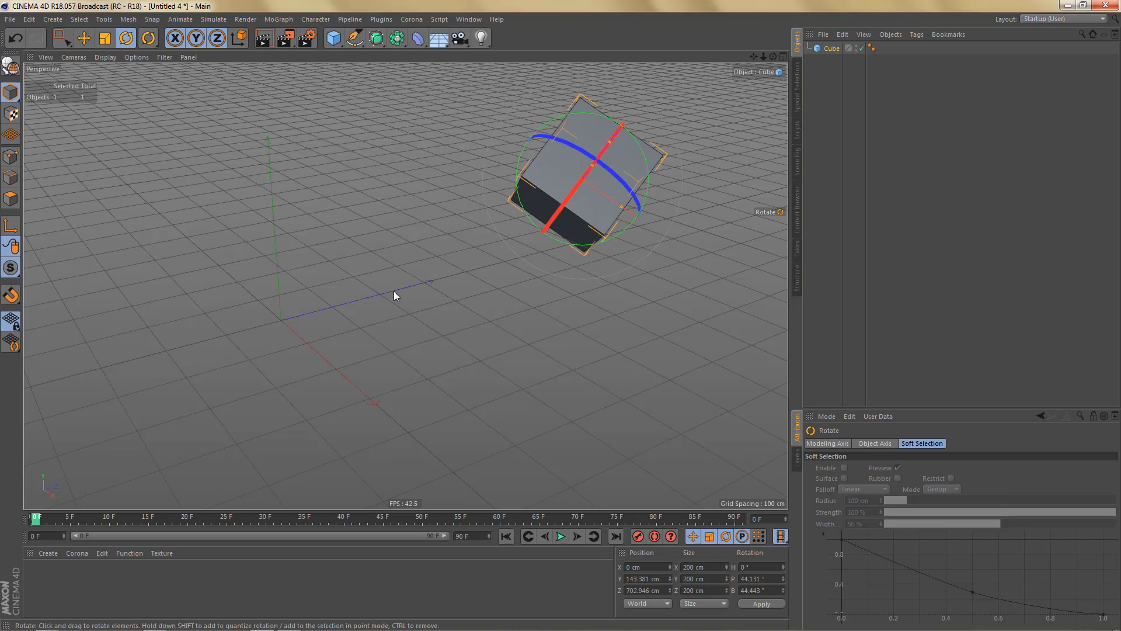
pyautogui.press('Tab')
pyautogui.press('1')
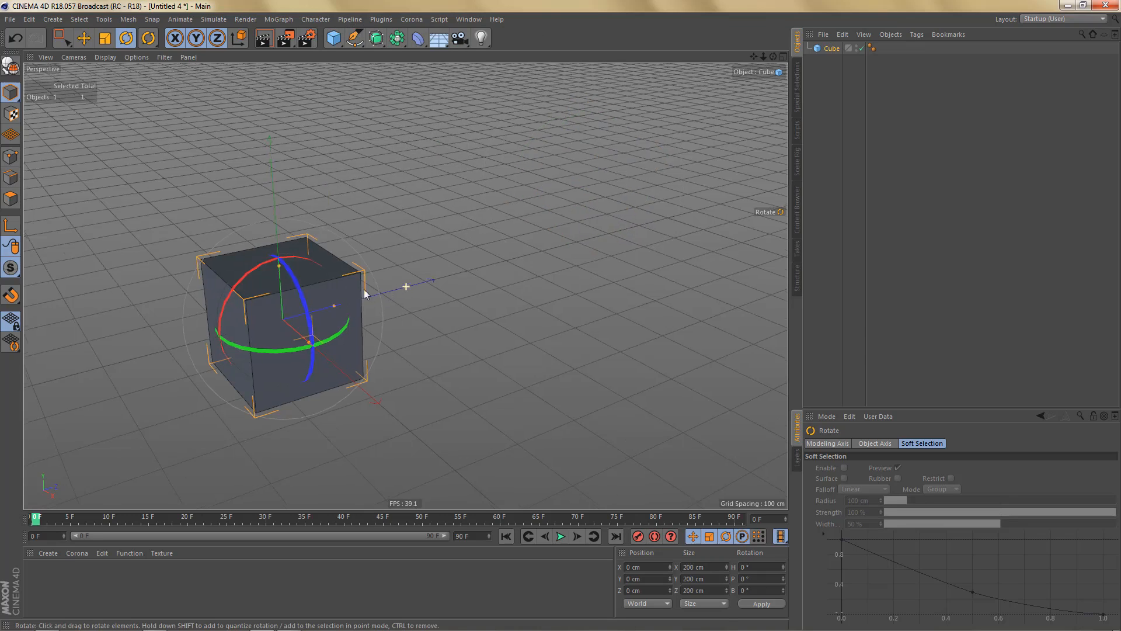
# Step: Duplicate the cube along Z to about 687 cm and raise the copy to about 232 cm in Y
pyautogui.keyDown('alt'); pyautogui.moveTo(363, 290); pyautogui.dragTo(423, 247, button='middle'); pyautogui.keyUp('alt')
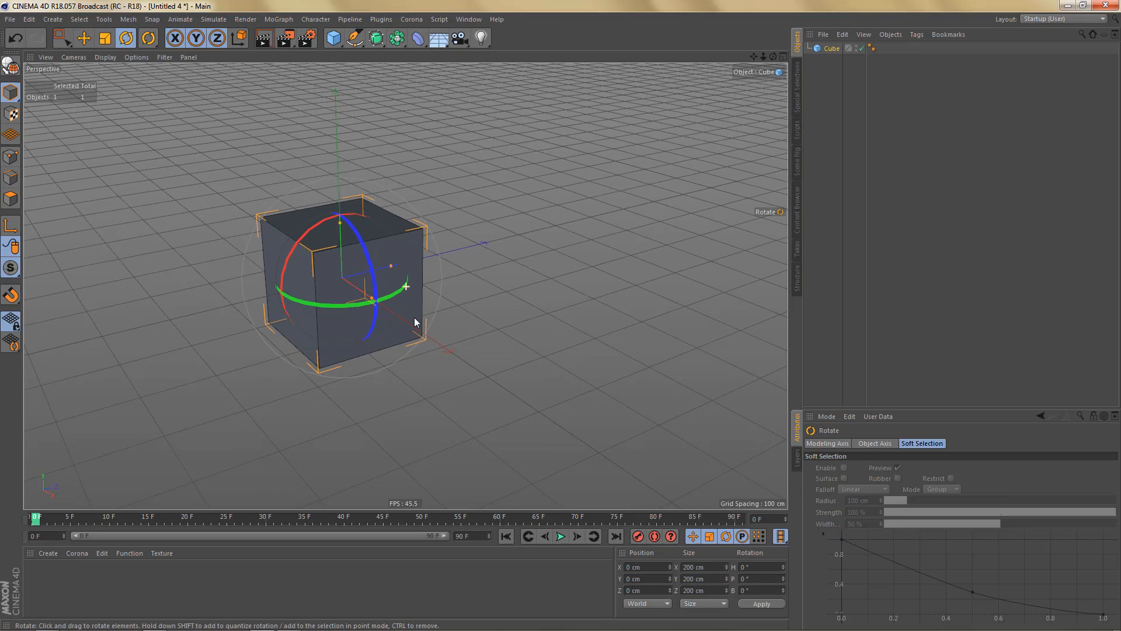
pyautogui.keyDown('alt'); pyautogui.moveTo(410, 294); pyautogui.dragTo(413, 318, button='middle'); pyautogui.keyUp('alt')
pyautogui.press('e')
pyautogui.keyDown('ctrl'); pyautogui.moveTo(433, 279); pyautogui.dragTo(684, 191); pyautogui.keyUp('ctrl')
pyautogui.moveTo(634, 123); pyautogui.dragTo(645, 8)
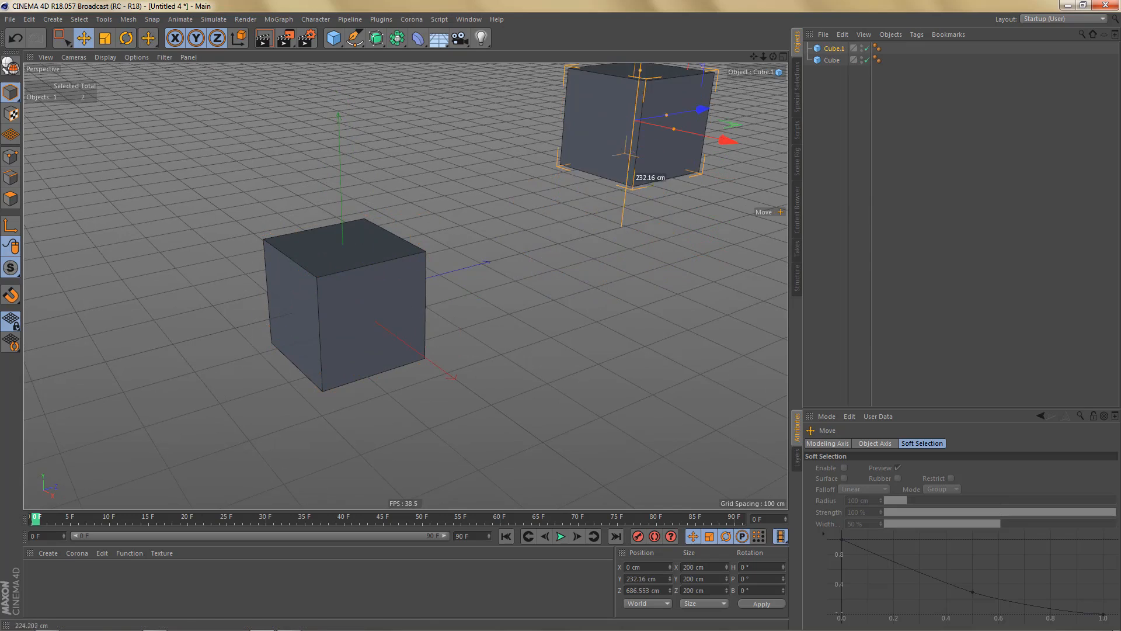
# Step: Rotate the raised copy Cube.1 to about 46° in pitch and 41° in bank
pyautogui.keyDown('alt'); pyautogui.moveTo(568, 280); pyautogui.dragTo(540, 362, button='middle'); pyautogui.keyUp('alt')
pyautogui.press('r')
pyautogui.moveTo(572, 250); pyautogui.dragTo(636, 200)
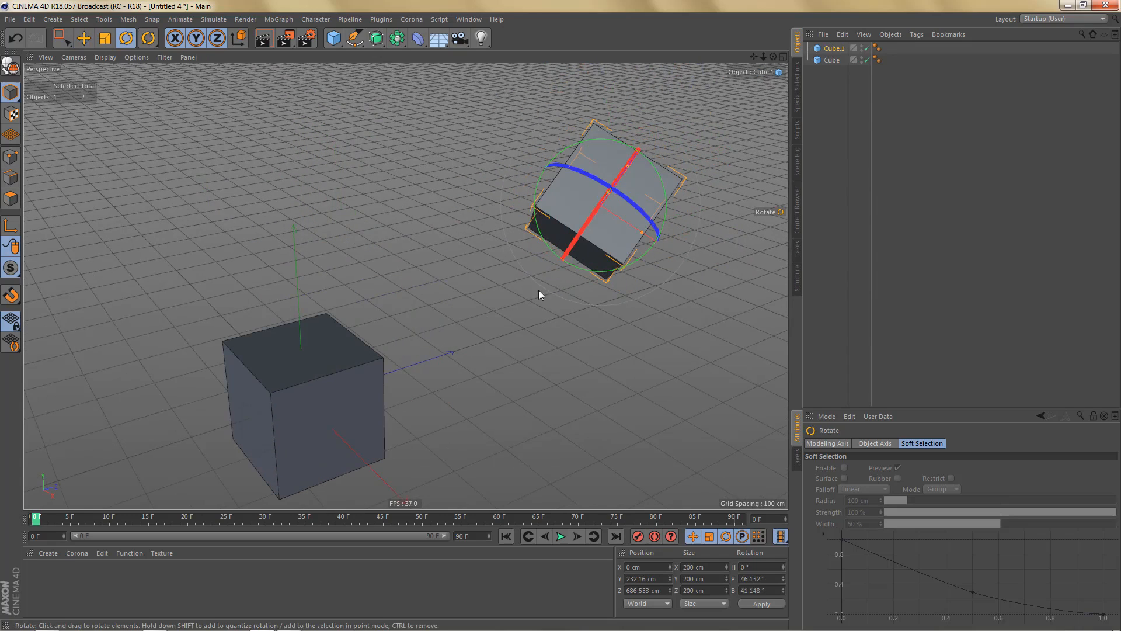
# Step: Make Cube a child of Cube.1 and apply Reset PSR to snap it onto its parent
pyautogui.click(325, 391)
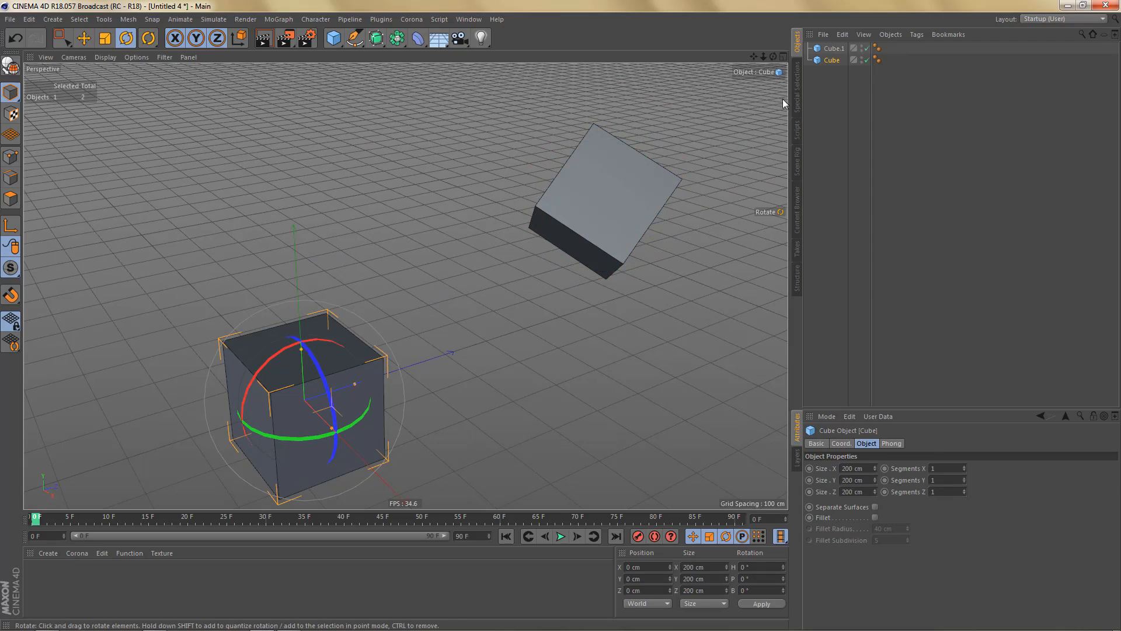
pyautogui.moveTo(824, 60); pyautogui.dragTo(835, 50)
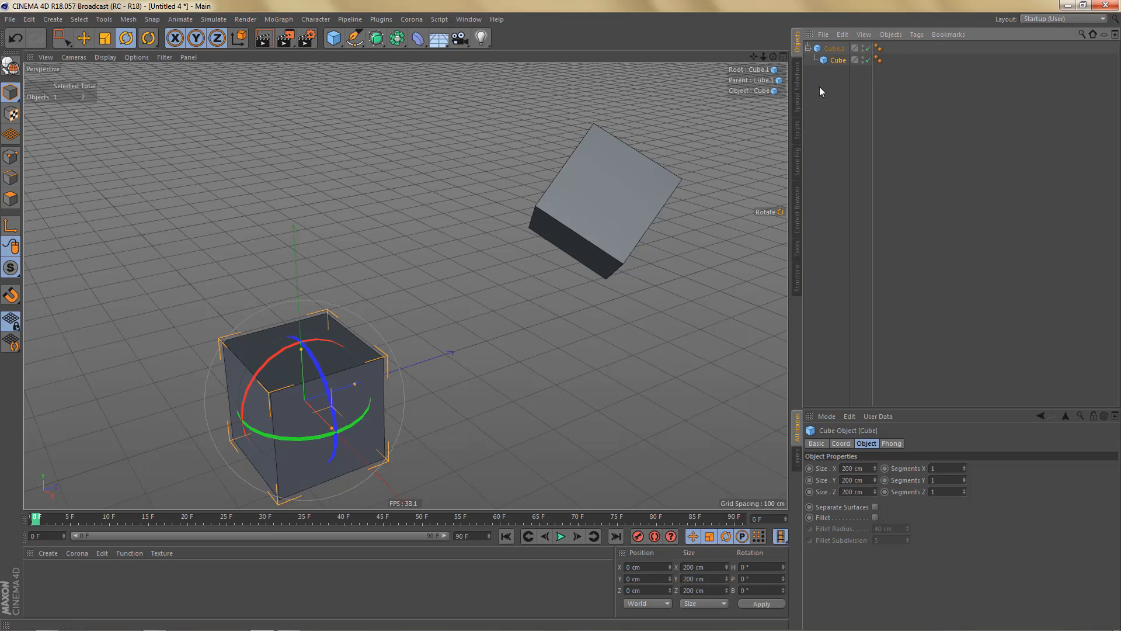
pyautogui.hotkey('alt', '0')
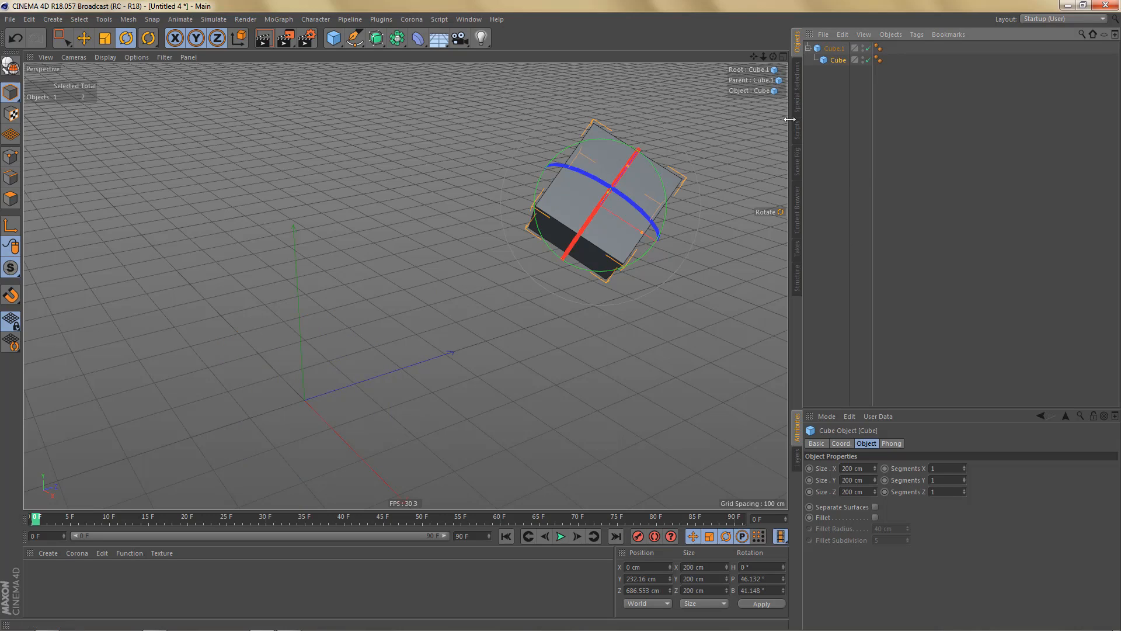
# Step: Scale the child Cube to about 110 cm and move it along its own X axis until it sits against Cube.1's side face
pyautogui.press('e')
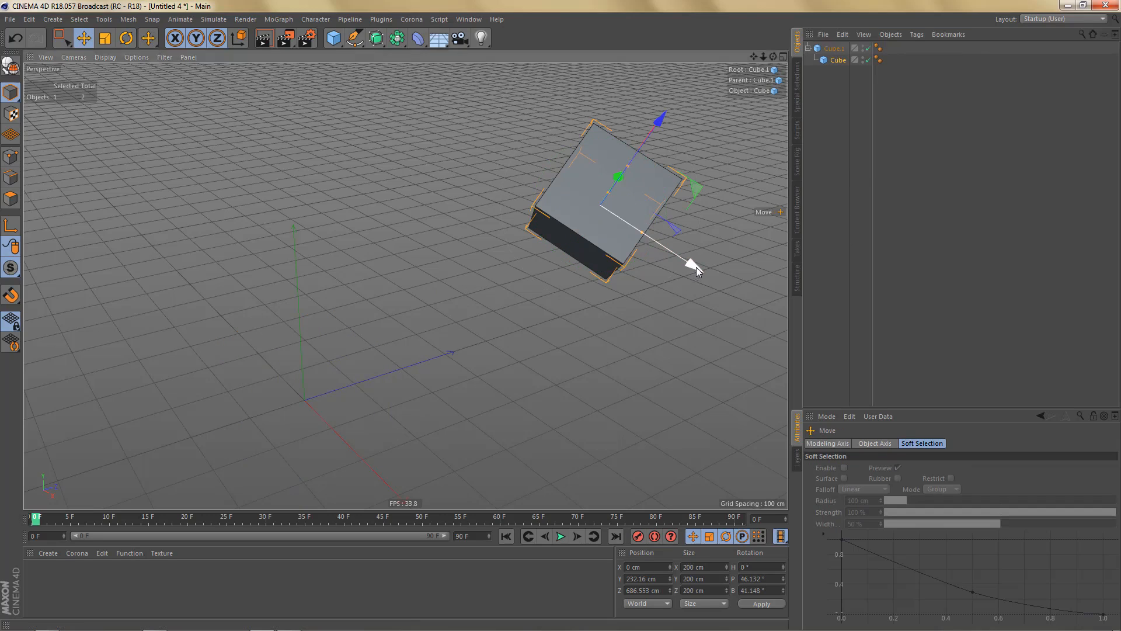
pyautogui.moveTo(696, 267); pyautogui.dragTo(498, 287)
pyautogui.press('t')
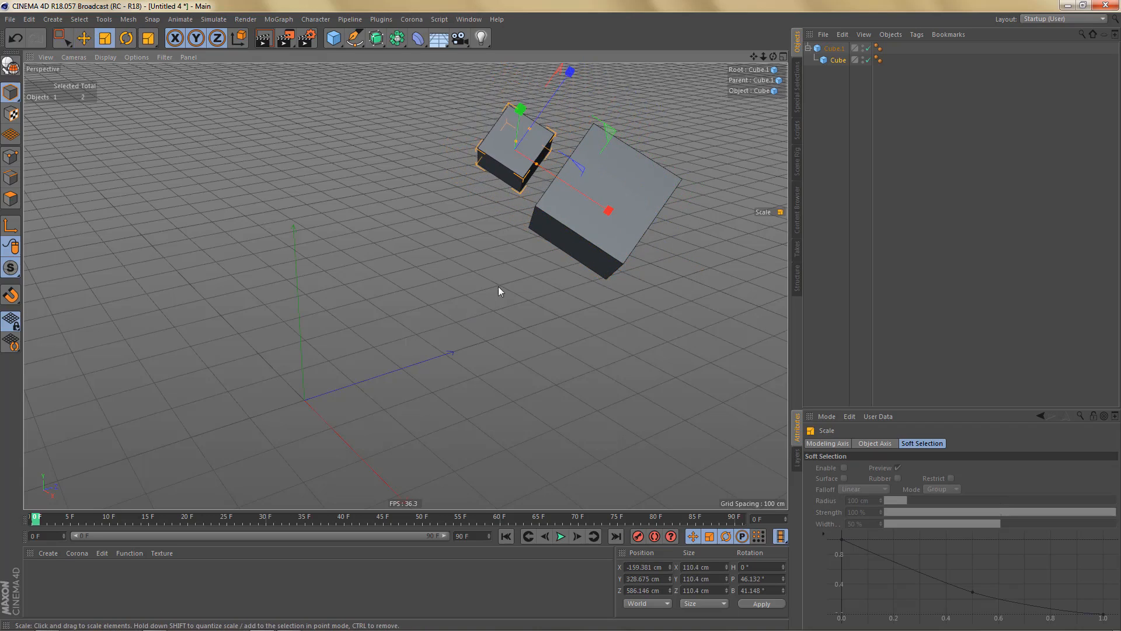
pyautogui.press('e')
pyautogui.moveTo(615, 212); pyautogui.dragTo(527, 236)
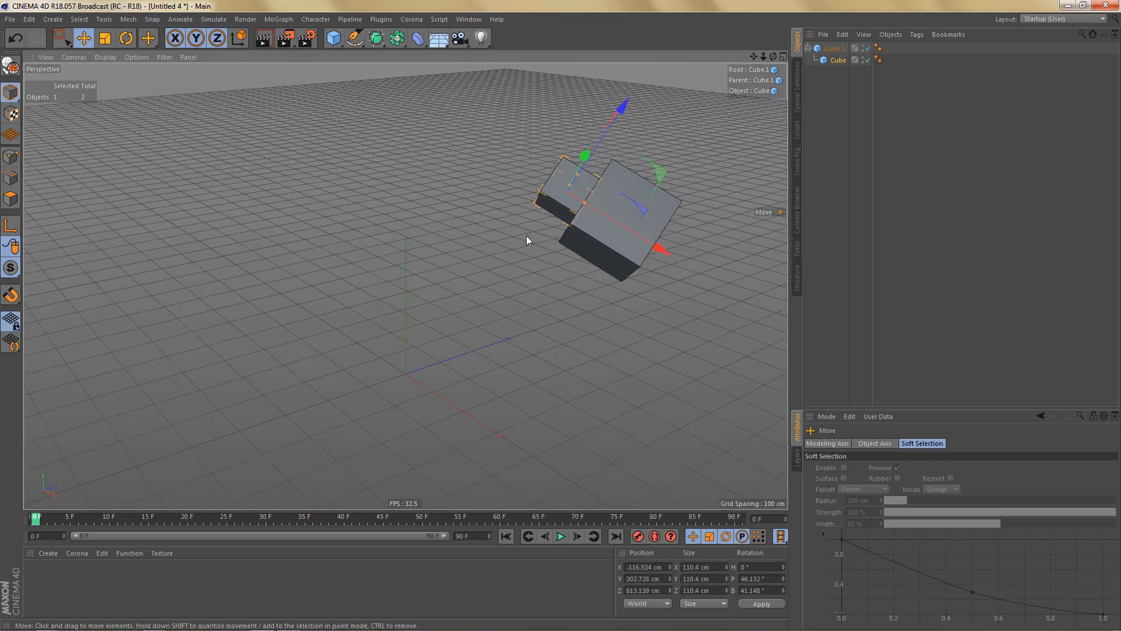
# Step: Take Cube out of Cube.1's hierarchy and apply Reset PSR to each of the two cubes
pyautogui.click(834, 59)
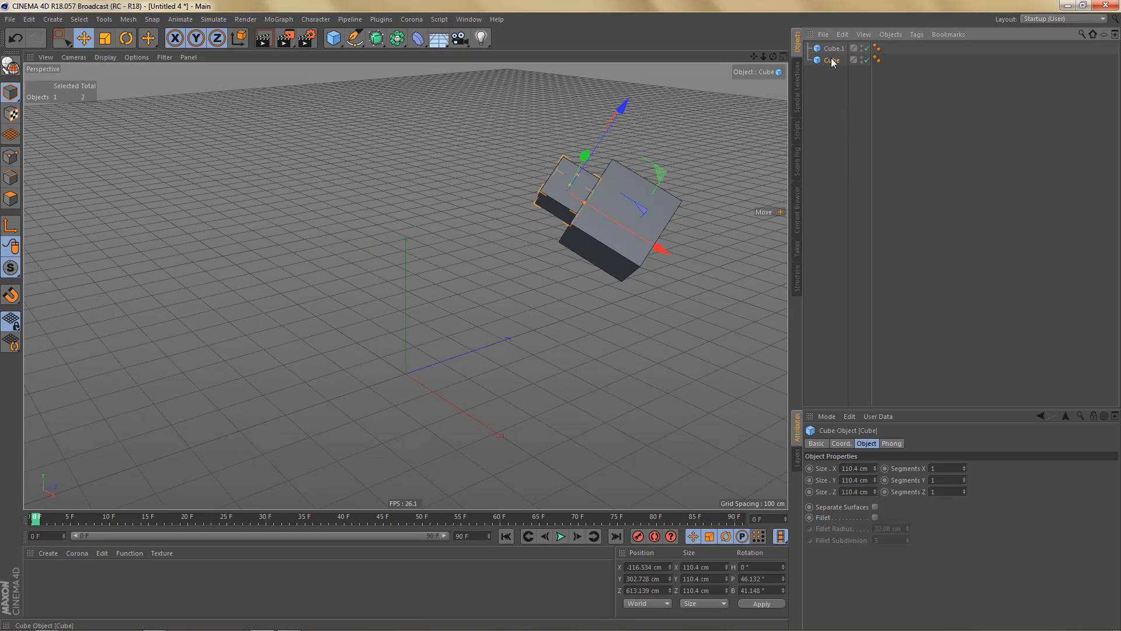
pyautogui.hotkey('alt', '0')
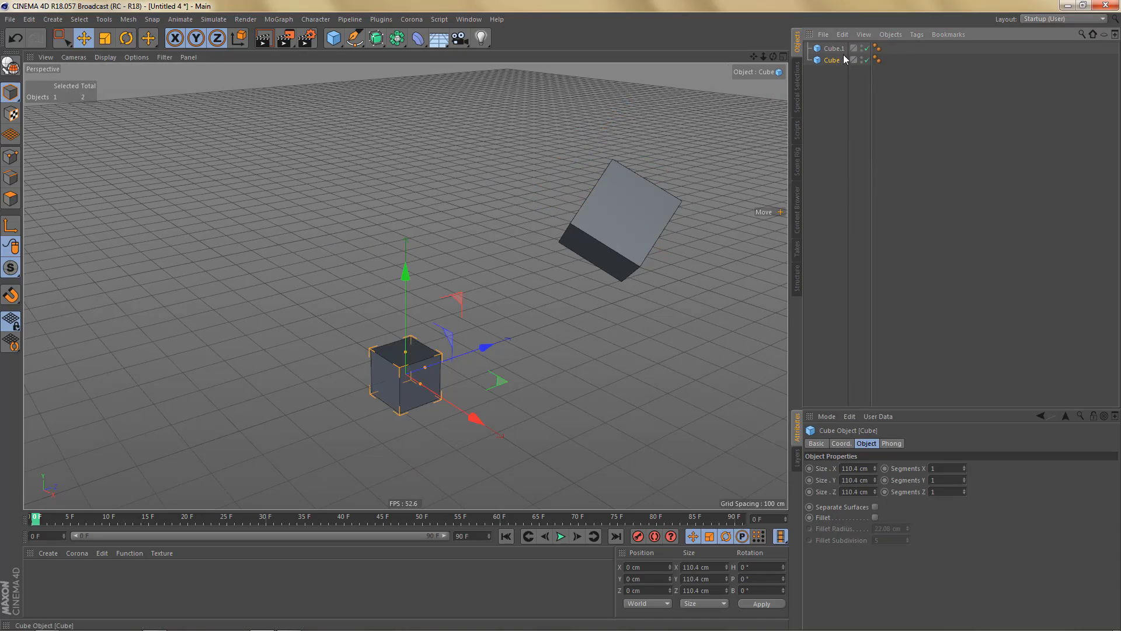
pyautogui.click(840, 49)
pyautogui.hotkey('alt', '0')
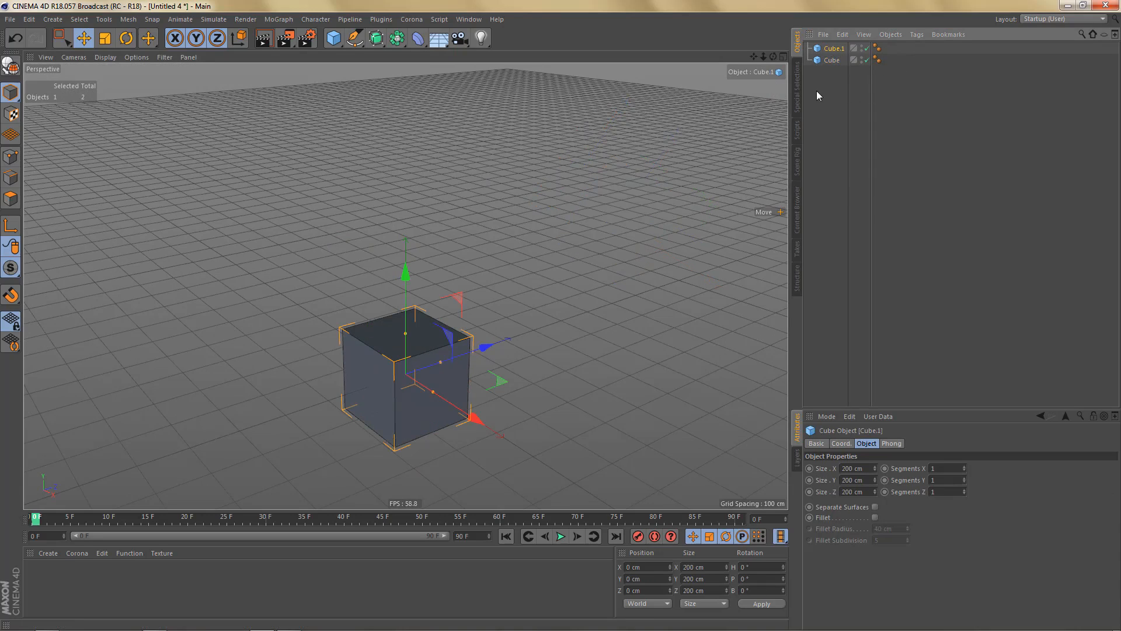
# Step: Close the Untitled 4 project without saving to return to the "drawing - placing objects on surfaces" scene
pyautogui.keyDown('alt'); pyautogui.moveTo(506, 375); pyautogui.dragTo(526, 314, button='middle'); pyautogui.keyUp('alt')
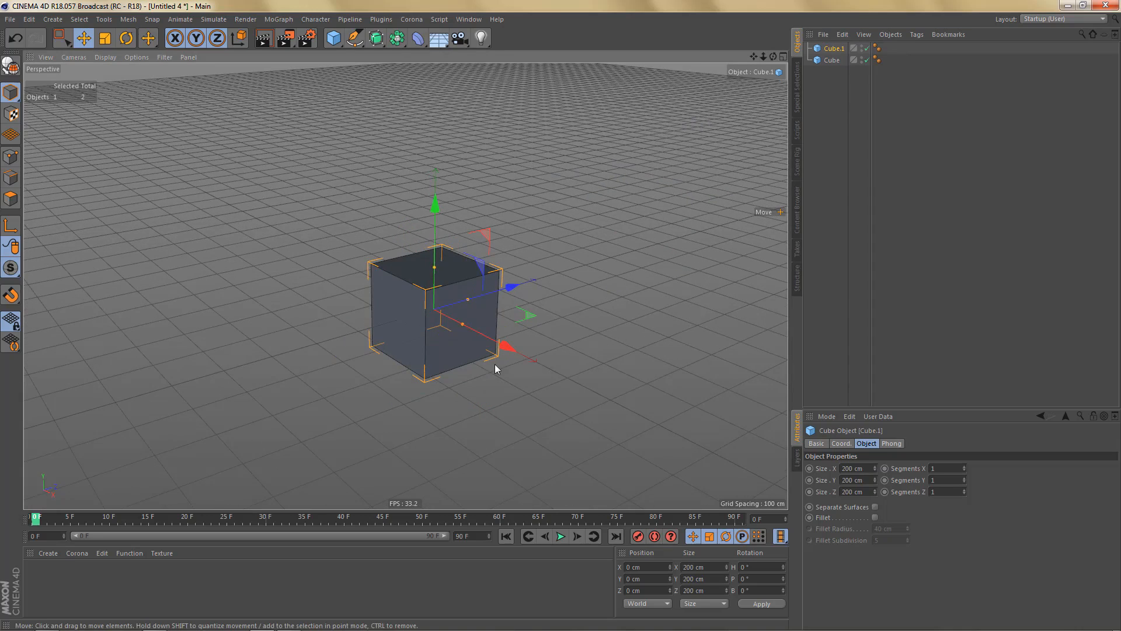
pyautogui.click(10, 20)
pyautogui.click(41, 89)
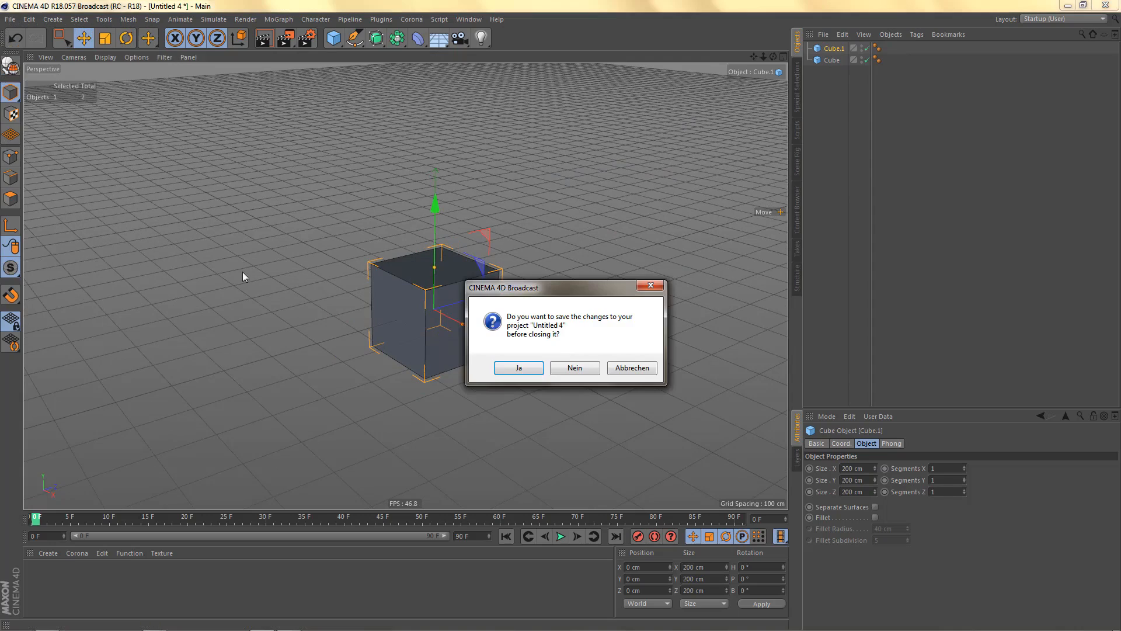
pyautogui.click(591, 373)
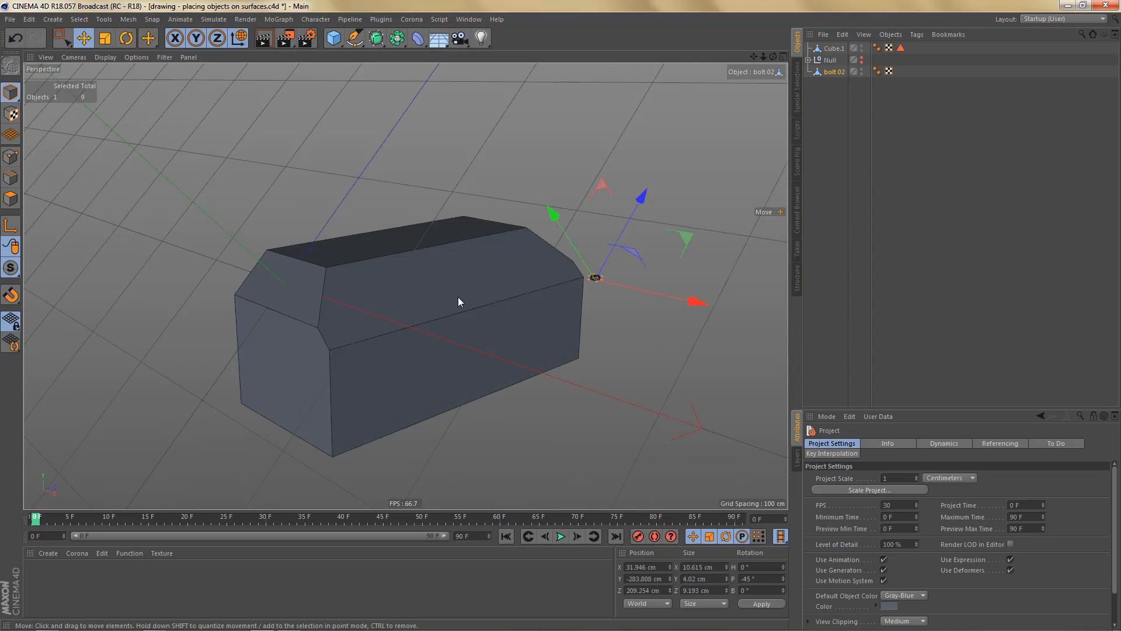
# Step: Apply Reset PSR to bolt 02 to send it to the world origin
pyautogui.keyDown('alt'); pyautogui.moveTo(306, 272); pyautogui.dragTo(378, 276); pyautogui.keyUp('alt')
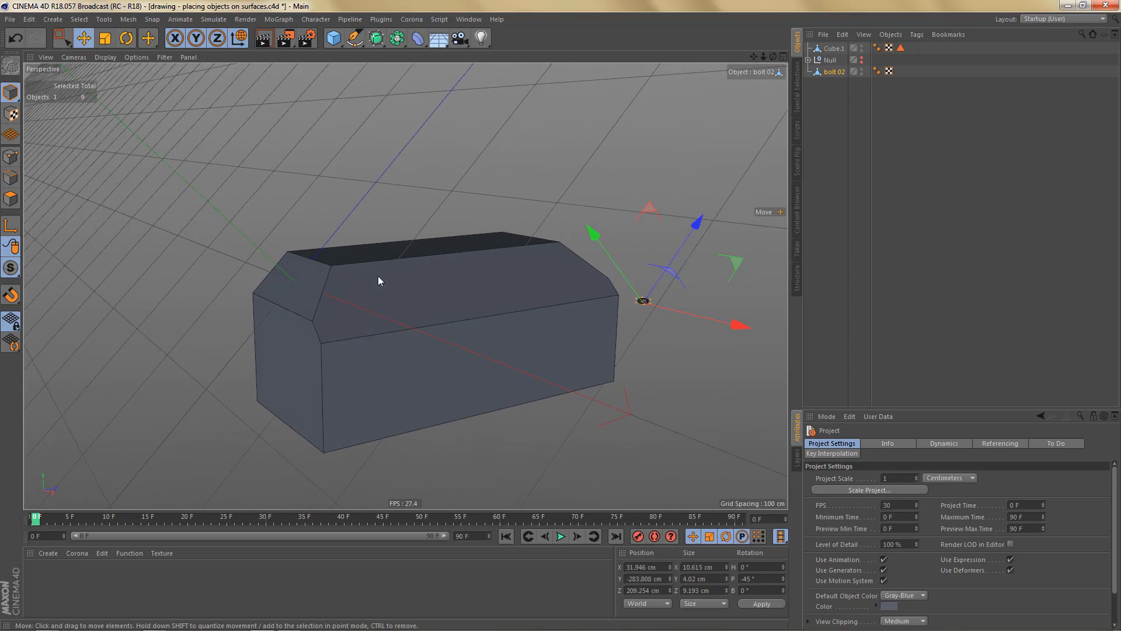
pyautogui.press('p')
pyautogui.hotkey('ctrl', 'z')
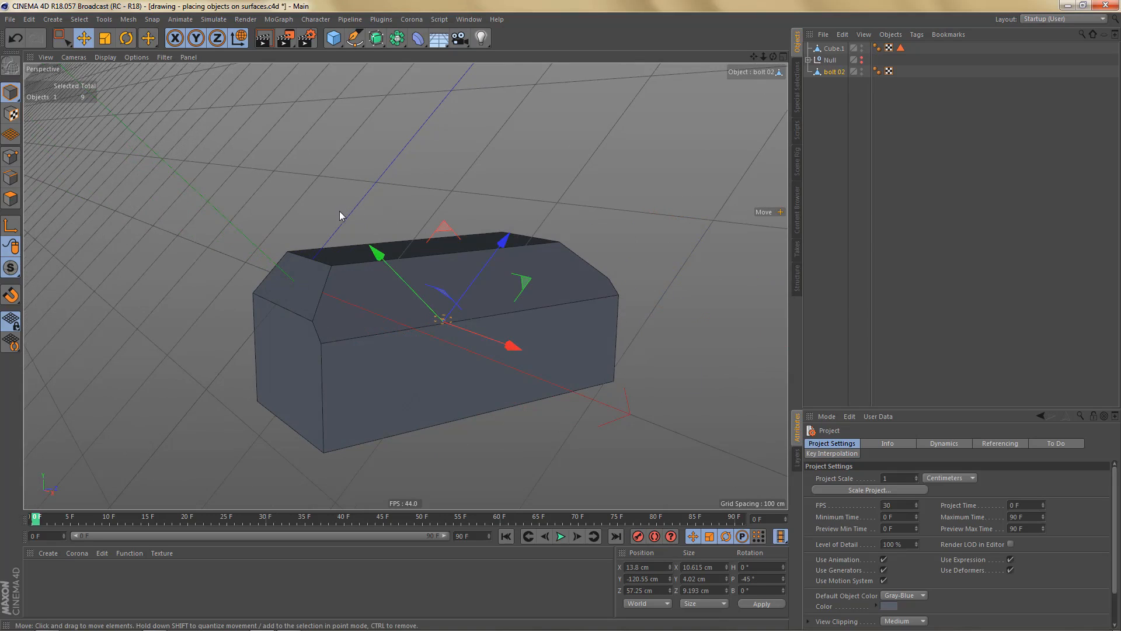
# Step: Detach the workplane commands as a floating palette and align the workplane to Y
pyautogui.click(11, 320)
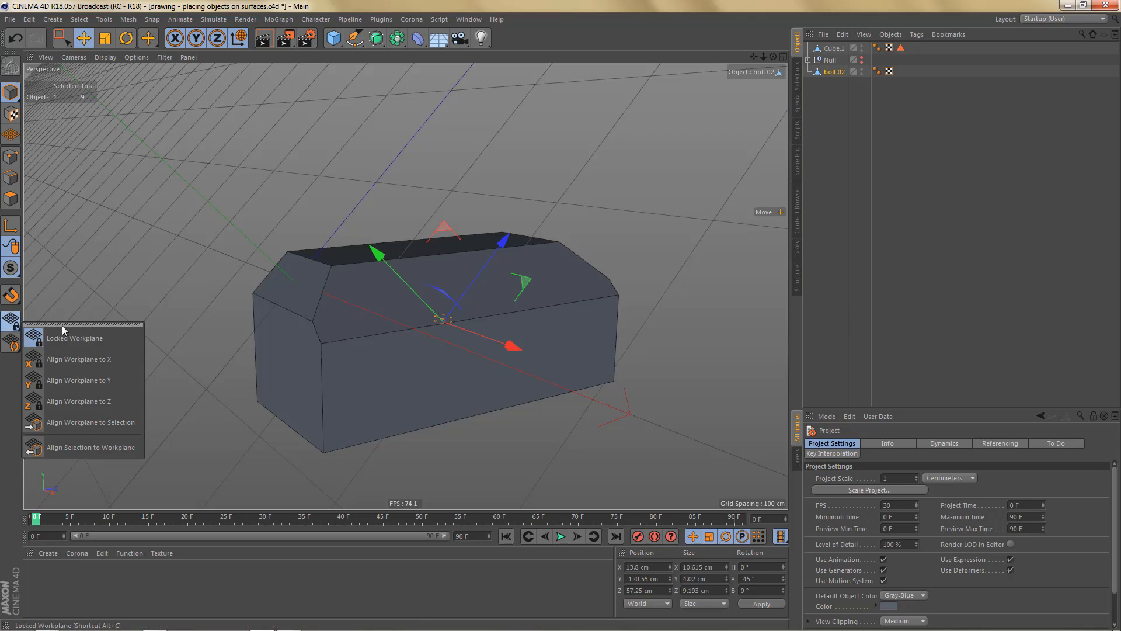
pyautogui.moveTo(61, 325); pyautogui.dragTo(82, 303)
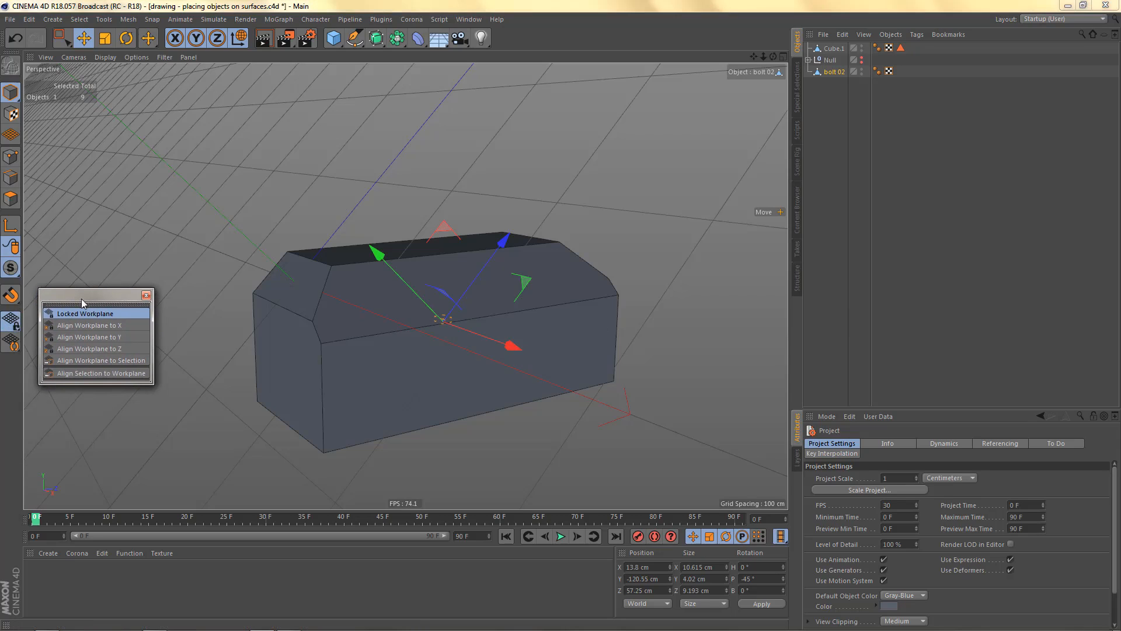
pyautogui.click(106, 338)
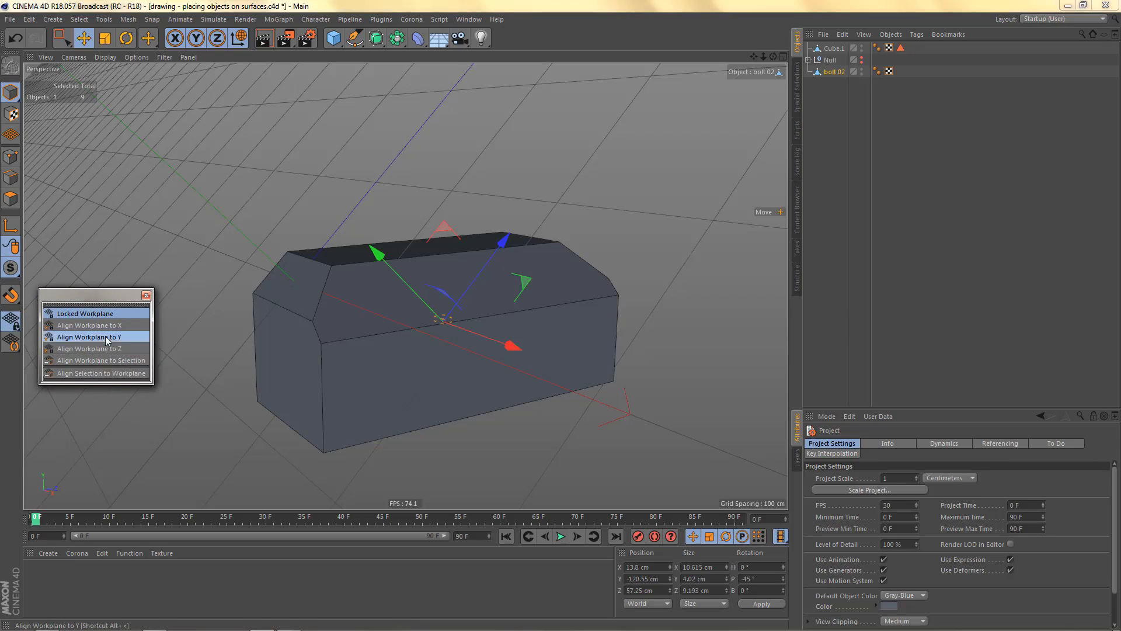
# Step: Check bolt 02 at the world origin in the Top view, return to Perspective, and undo its PSR reset
pyautogui.middleClick(447, 263)
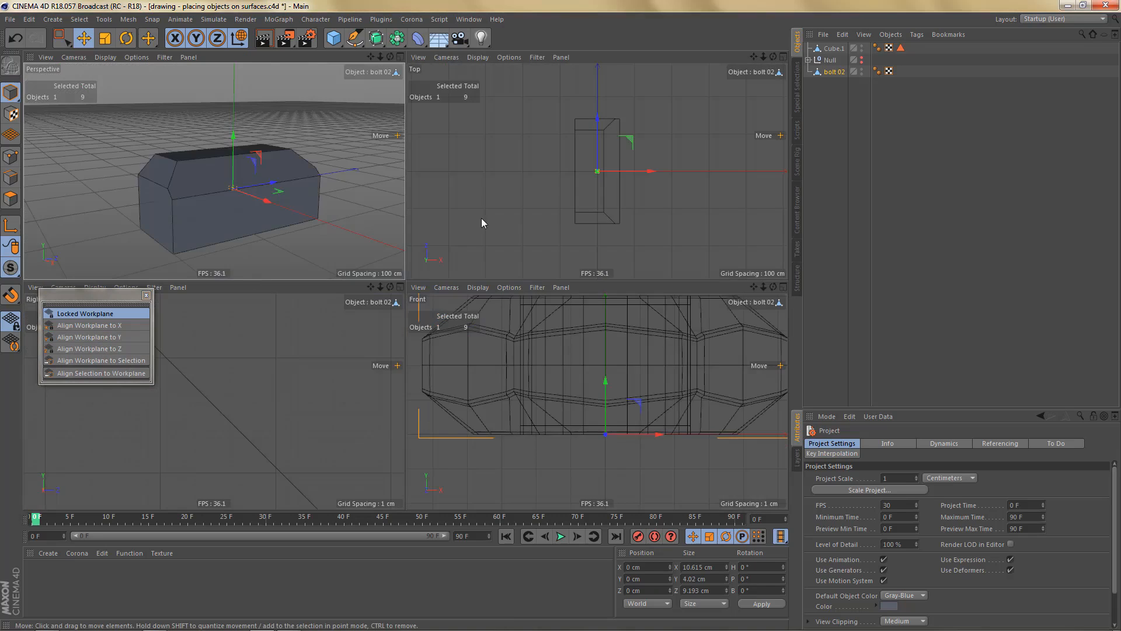
pyautogui.middleClick(481, 219)
pyautogui.scroll(5, 476, 263)
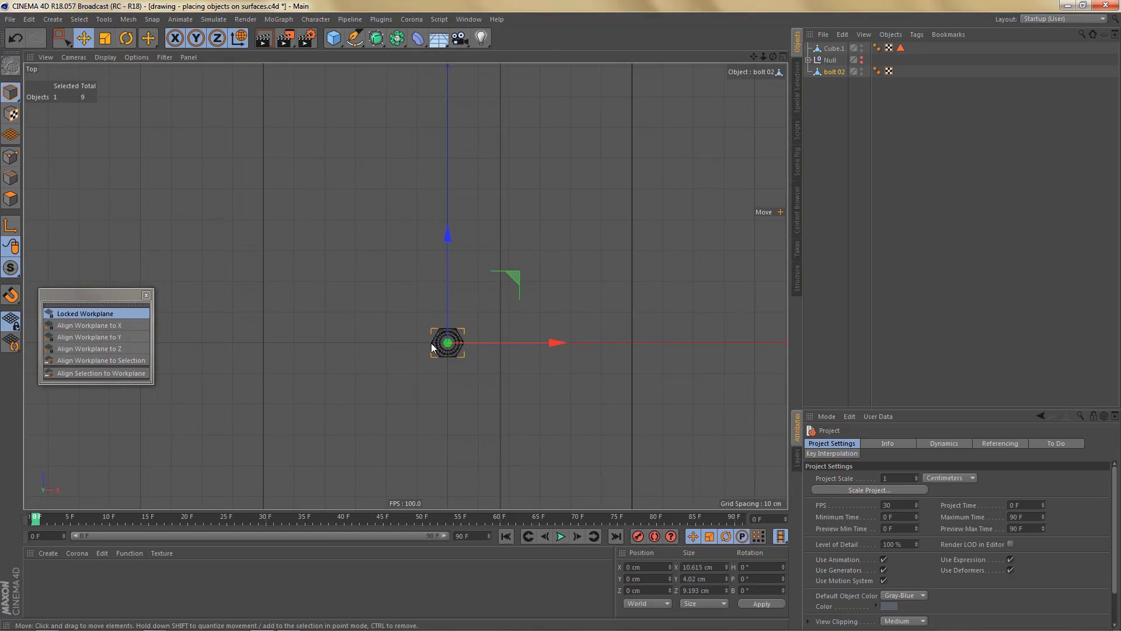
pyautogui.press('F1')
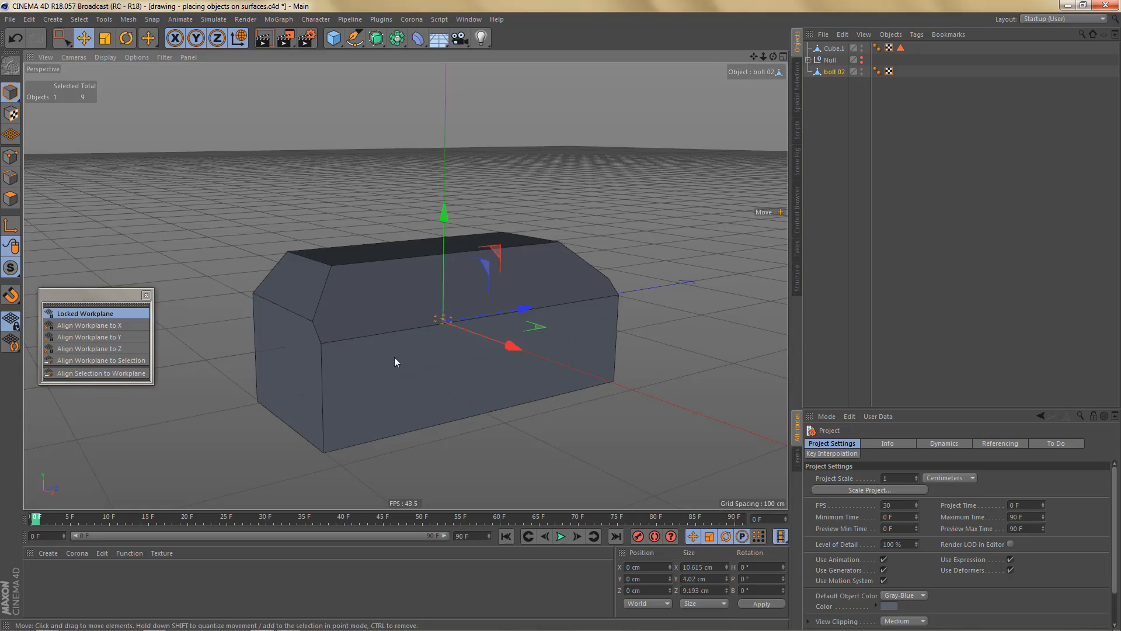
pyautogui.hotkey('ctrl', 'z')
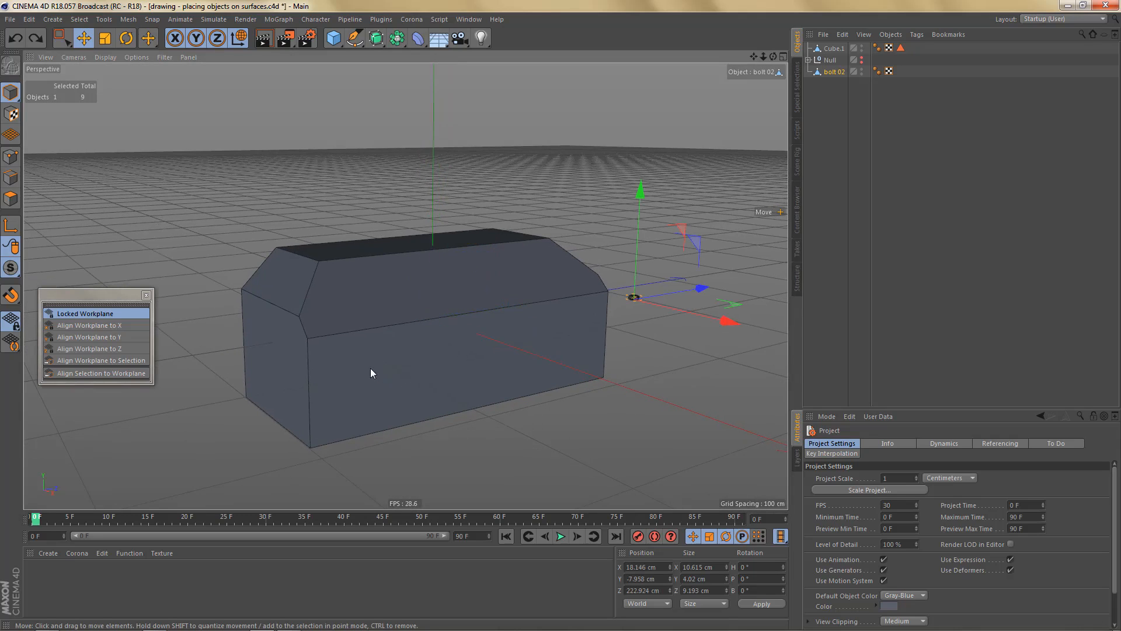
# Step: Select the sloped end polygon of Cube.1 and align the workplane to that selection
pyautogui.keyDown('alt'); pyautogui.moveTo(355, 304); pyautogui.dragTo(362, 321); pyautogui.keyUp('alt')
pyautogui.keyDown('alt'); pyautogui.moveTo(362, 321); pyautogui.dragTo(398, 322, button='middle'); pyautogui.keyUp('alt')
pyautogui.click(830, 50)
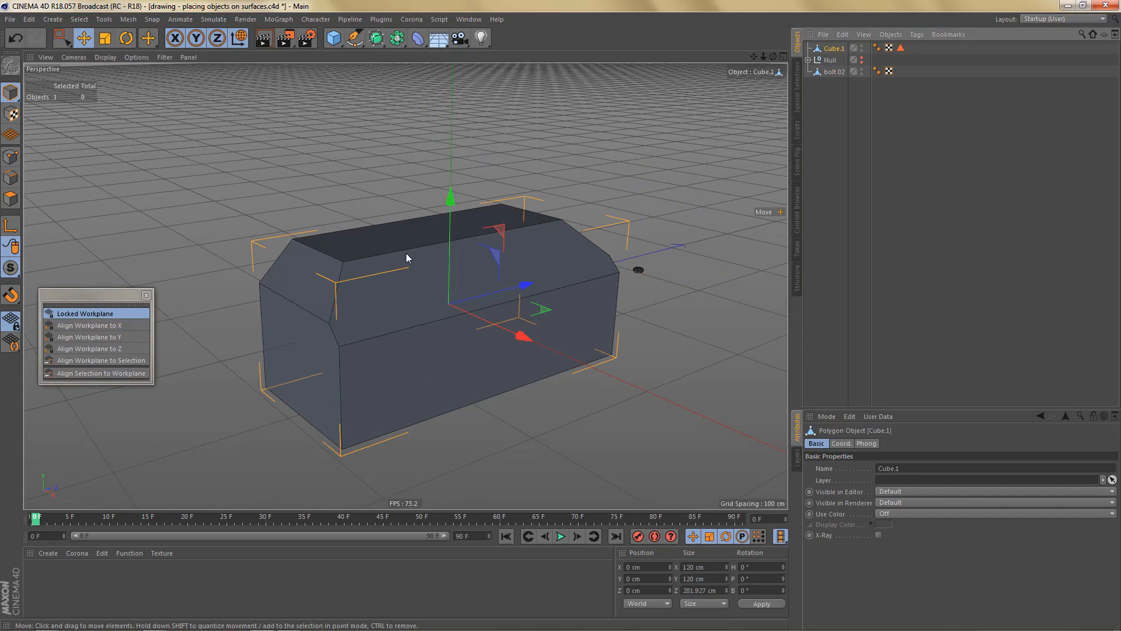
pyautogui.press('Return')
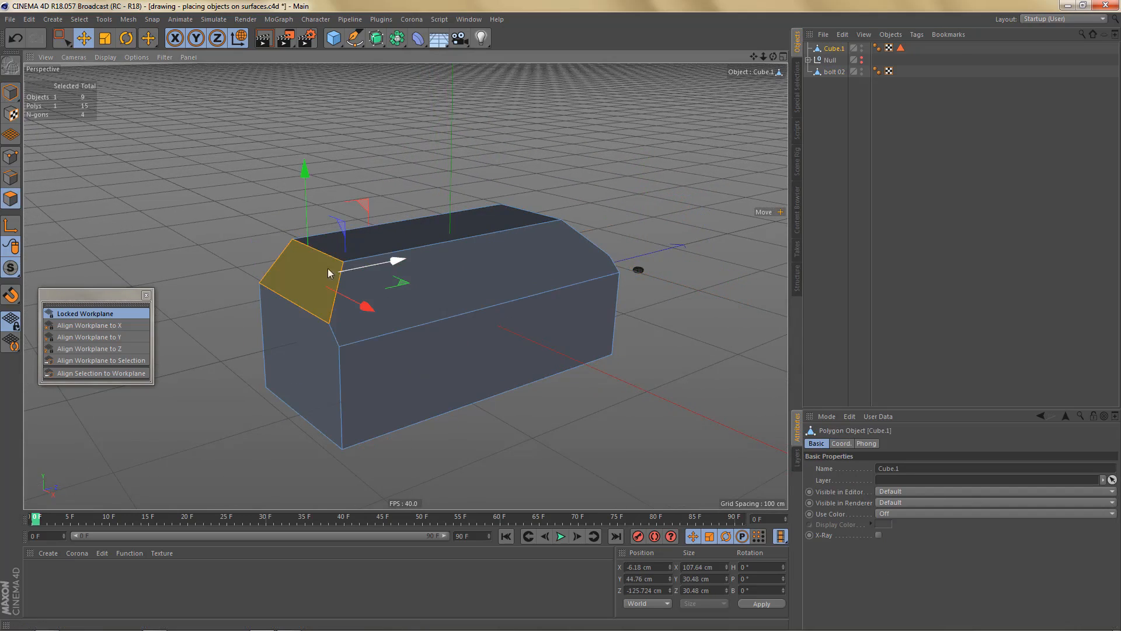
pyautogui.click(96, 360)
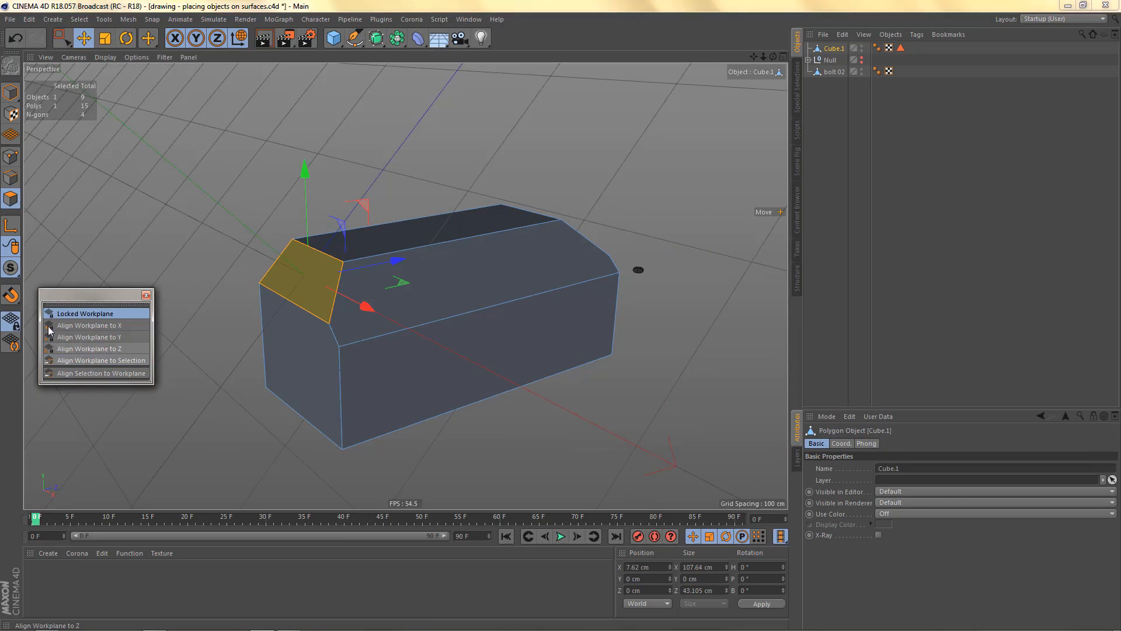
# Step: Return to Model mode and align bolt 02 to the workplane
pyautogui.click(9, 91)
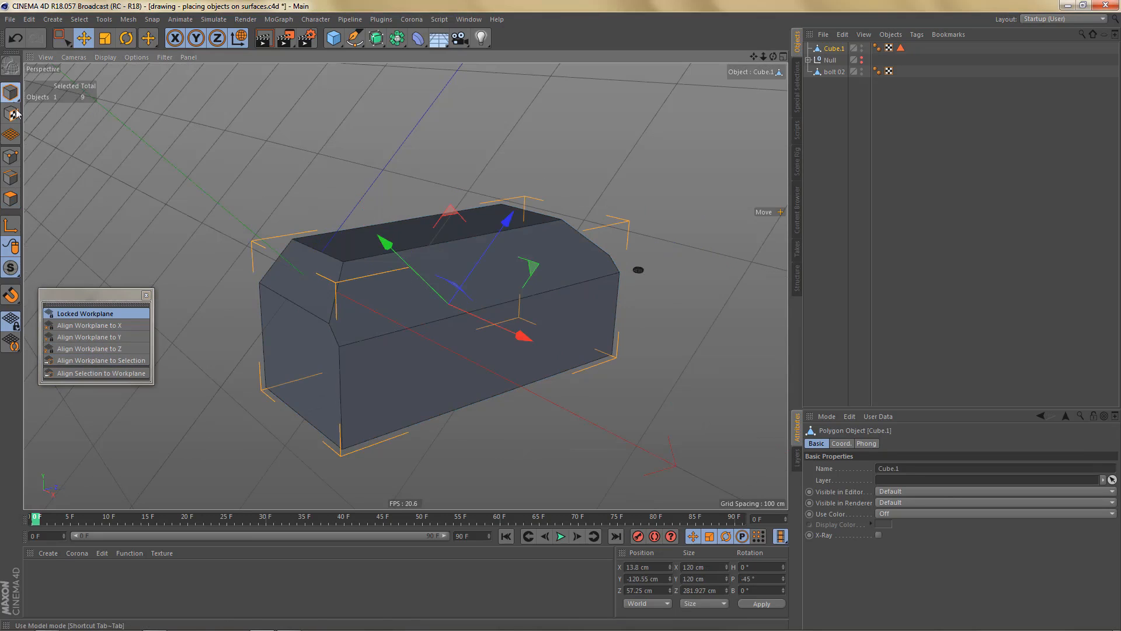
pyautogui.click(835, 74)
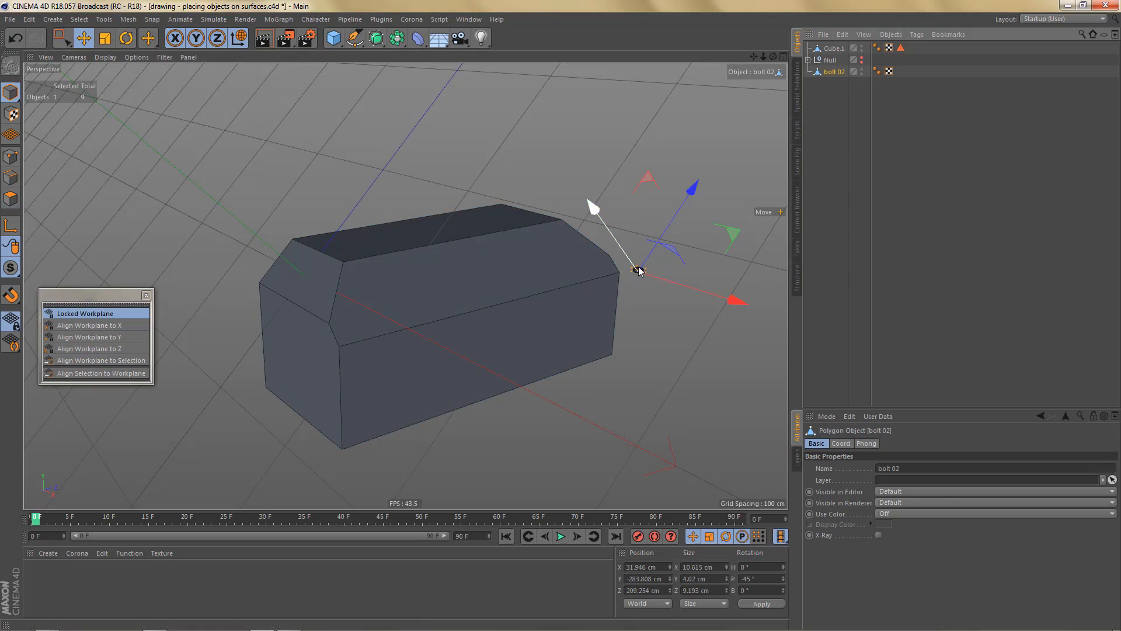
pyautogui.click(75, 374)
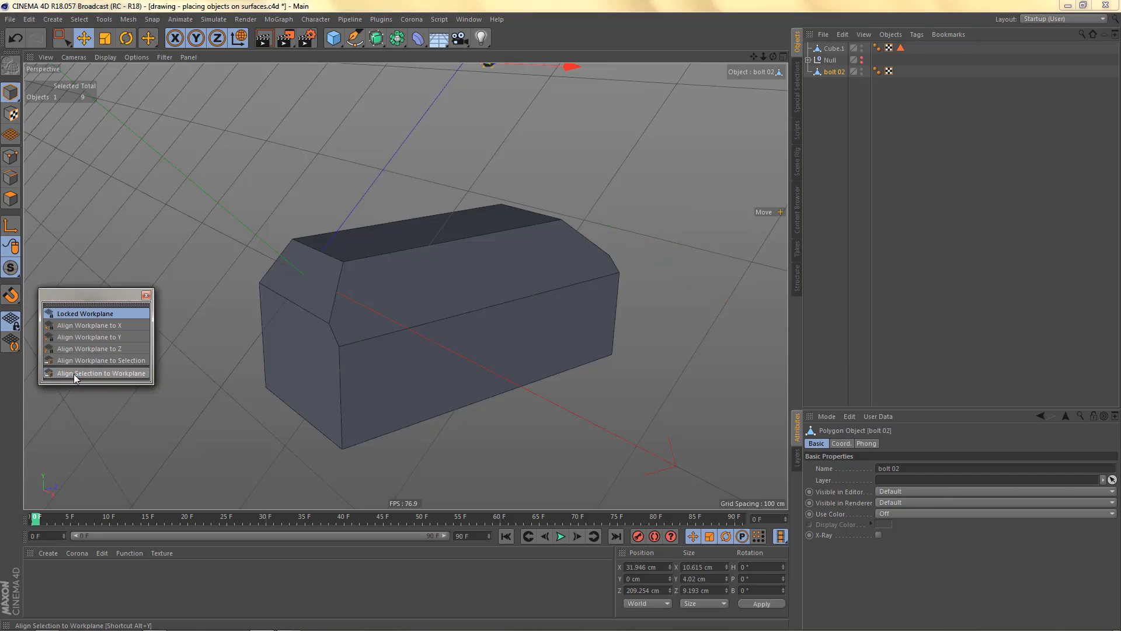
# Step: Move bolt 02 onto the sloped end face at about -1 cm X and 2.8 cm Z, and align the workplane back to Y
pyautogui.keyDown('alt'); pyautogui.moveTo(261, 372); pyautogui.dragTo(205, 403, button='right'); pyautogui.keyUp('alt')
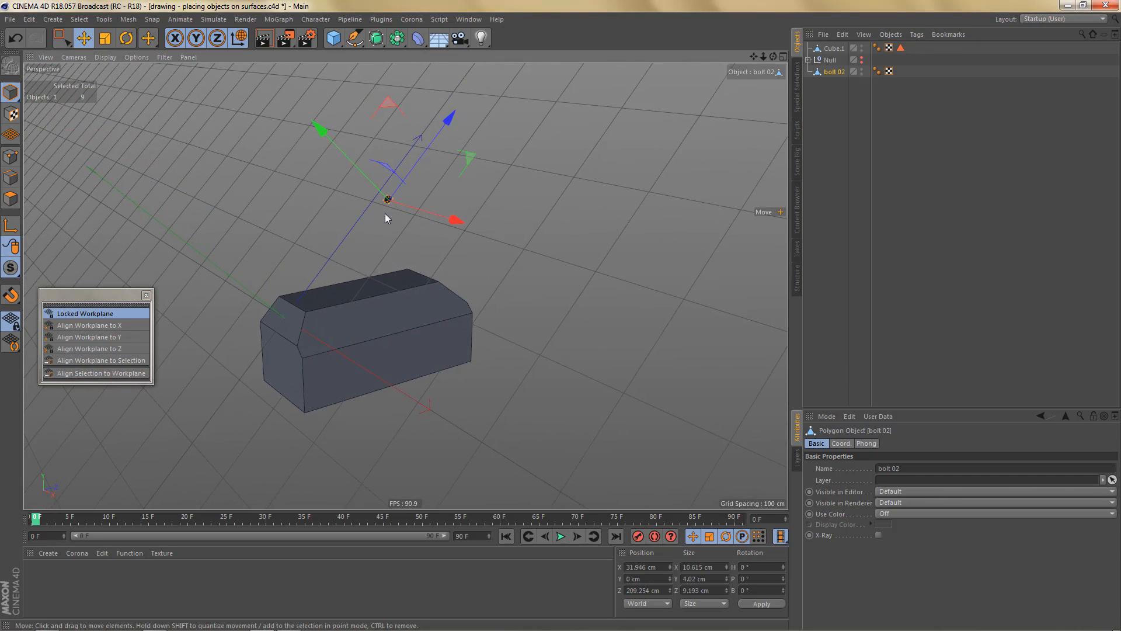
pyautogui.keyDown('alt'); pyautogui.moveTo(394, 246); pyautogui.dragTo(444, 270, button='middle'); pyautogui.keyUp('alt')
pyautogui.keyDown('alt'); pyautogui.moveTo(415, 261); pyautogui.dragTo(428, 254); pyautogui.keyUp('alt')
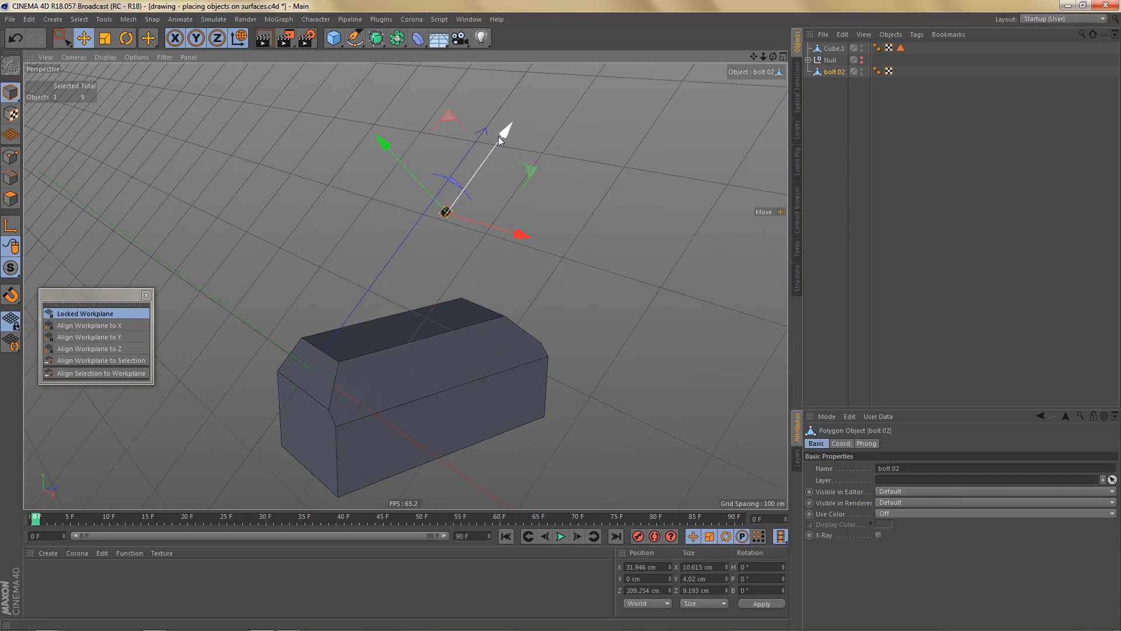
pyautogui.moveTo(507, 131); pyautogui.dragTo(362, 269)
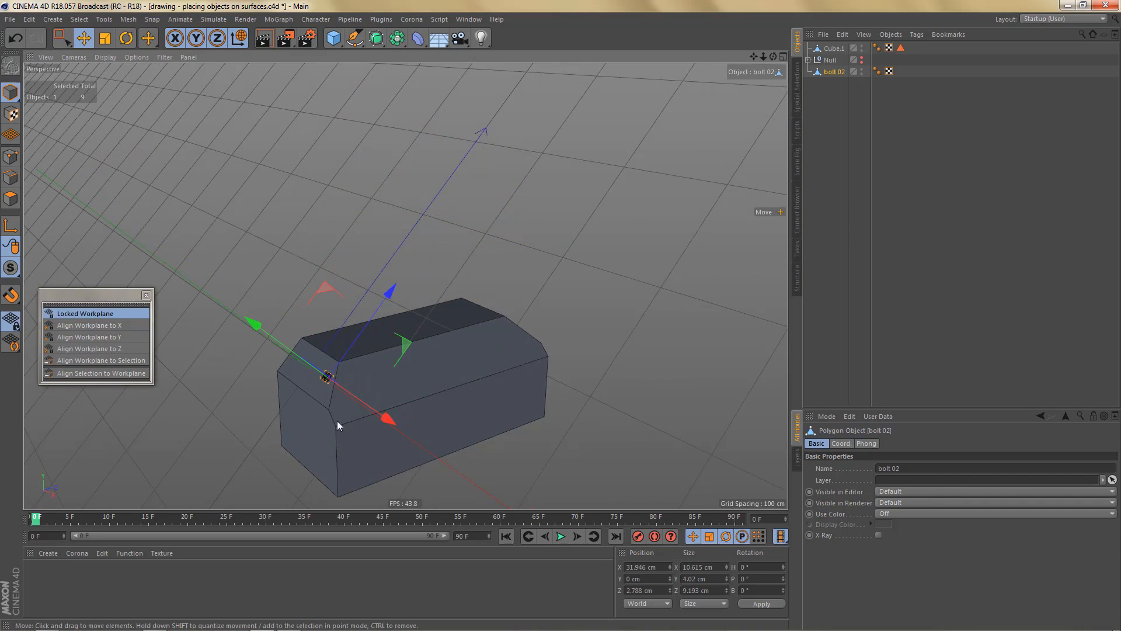
pyautogui.moveTo(387, 421); pyautogui.dragTo(204, 379)
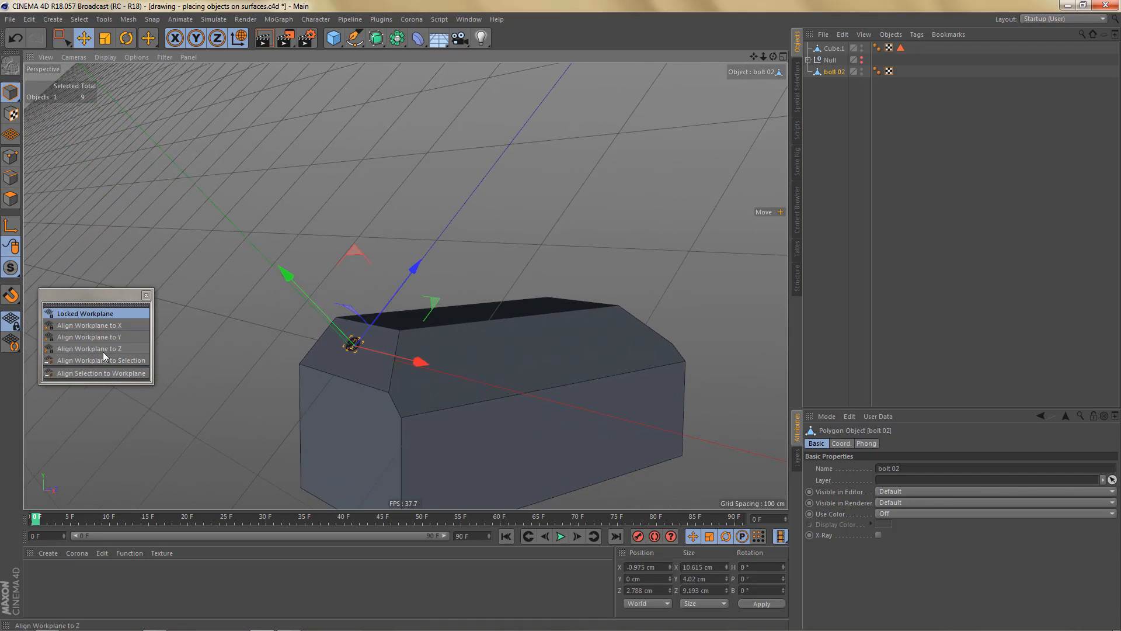
pyautogui.click(106, 336)
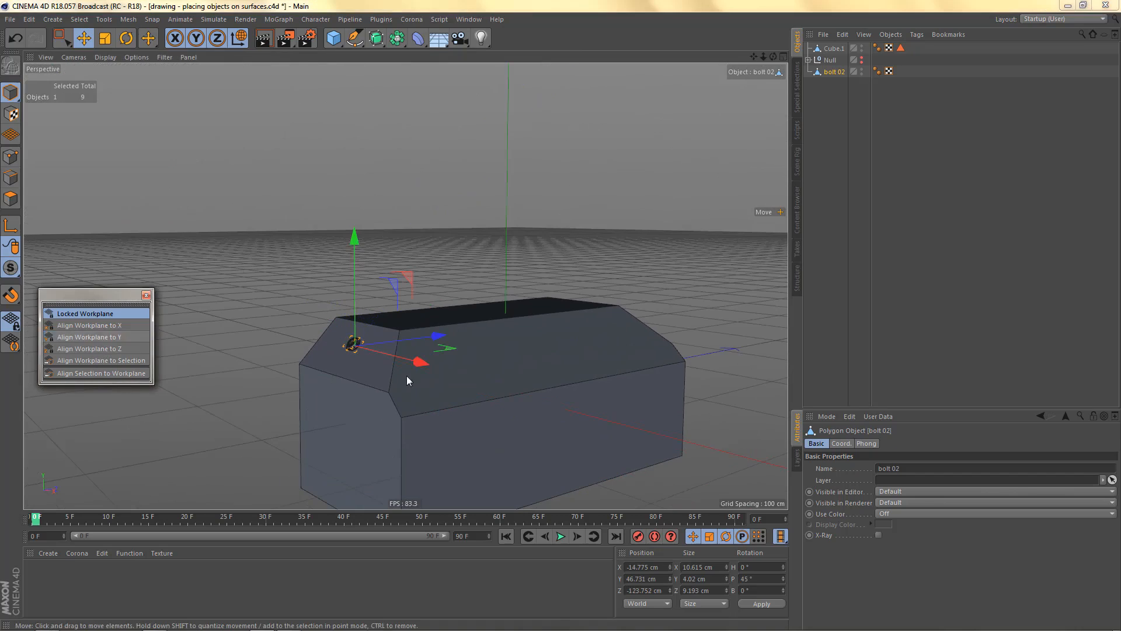
# Step: Duplicate the bolt along X to about 7.9 cm on the sloped face and switch to the object coordinate system
pyautogui.keyDown('alt'); pyautogui.moveTo(410, 381); pyautogui.dragTo(462, 380); pyautogui.keyUp('alt')
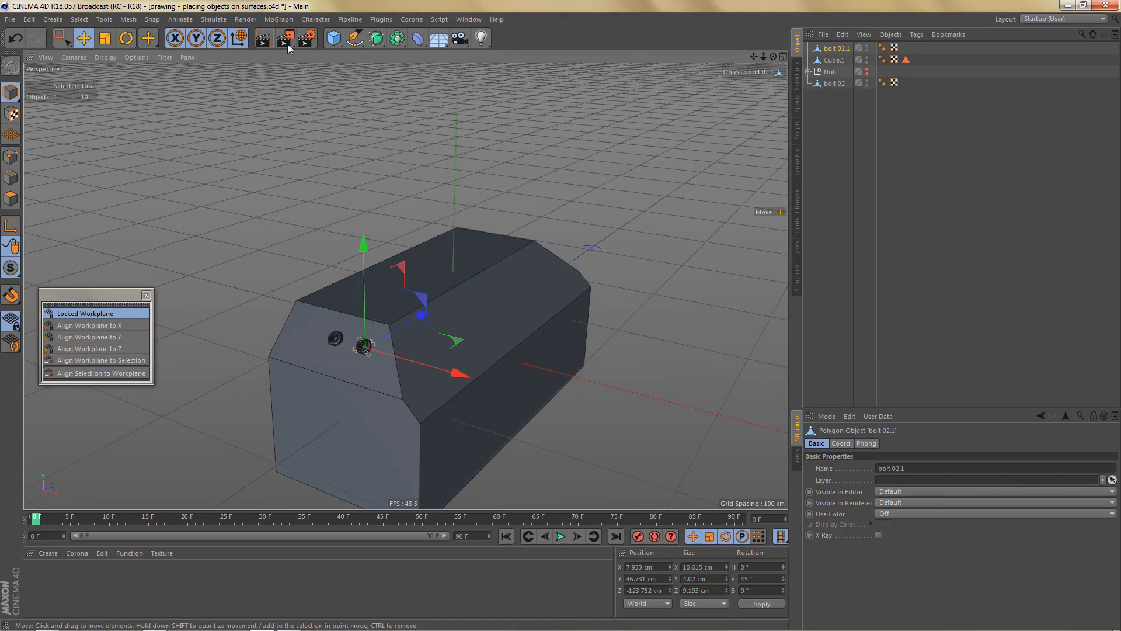
pyautogui.click(238, 39)
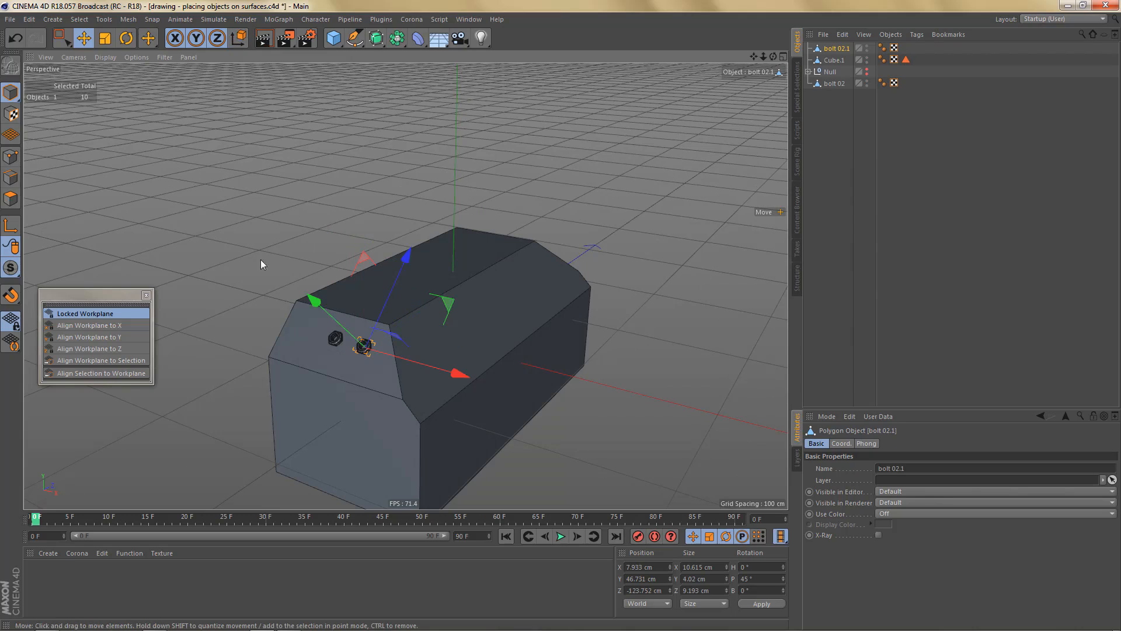
# Step: Duplicate the bolt on the sloped end face at about -46 cm X, 38 cm Y and -132 cm Z
pyautogui.moveTo(409, 255); pyautogui.dragTo(388, 272)
pyautogui.keyDown('ctrl'); pyautogui.moveTo(461, 391); pyautogui.dragTo(299, 439); pyautogui.keyUp('ctrl')
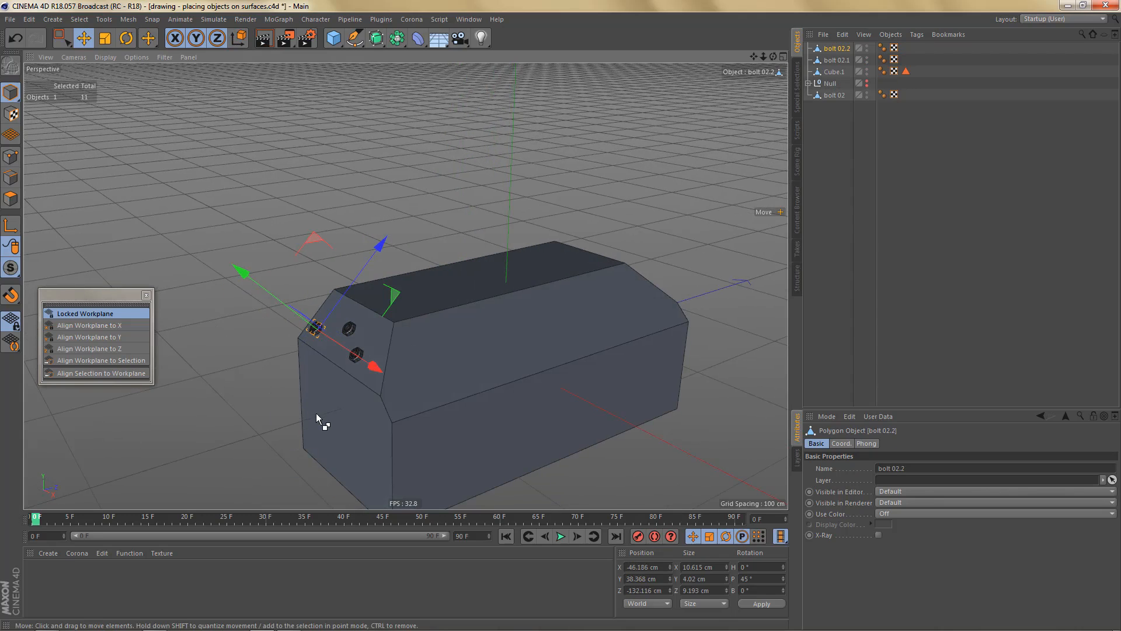
# Step: Undo the bolt duplicates, the placement on the sloped face and the alignment of bolt 02
pyautogui.hotkey('ctrl', 'z')
pyautogui.hotkey('ctrl', 'z')
pyautogui.hotkey('ctrl', 'z')
pyautogui.hotkey('ctrl', 'z')
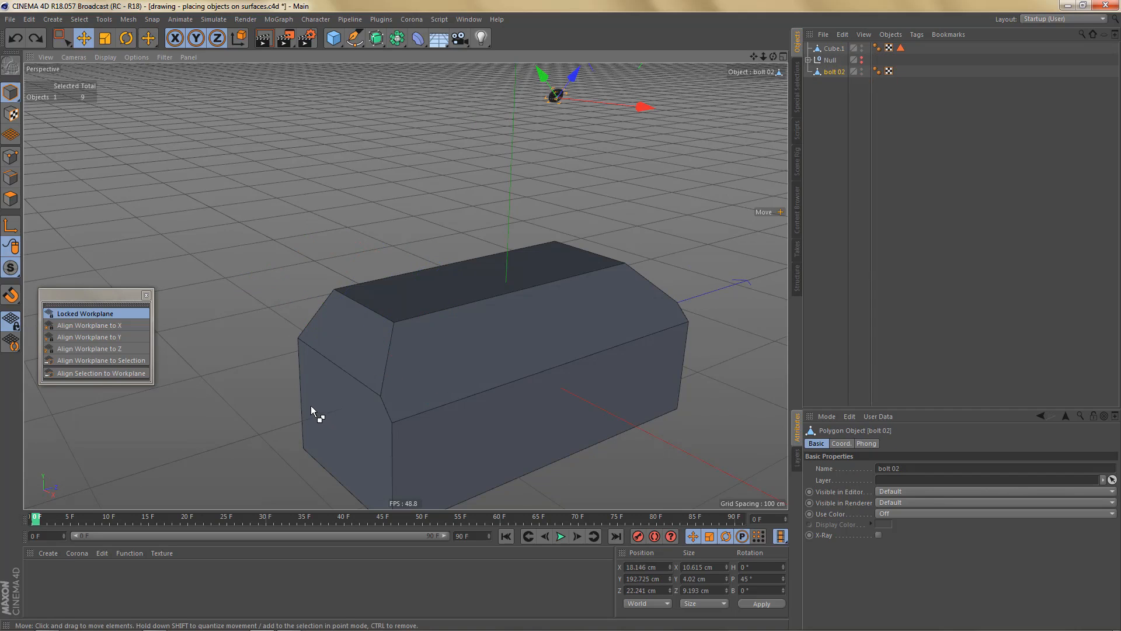
pyautogui.hotkey('ctrl', 'z')
# Step: Select the sloped end polygon of Cube.1 and align the workplane to the selected polygon
pyautogui.keyDown('alt'); pyautogui.moveTo(357, 387); pyautogui.dragTo(521, 303); pyautogui.keyUp('alt')
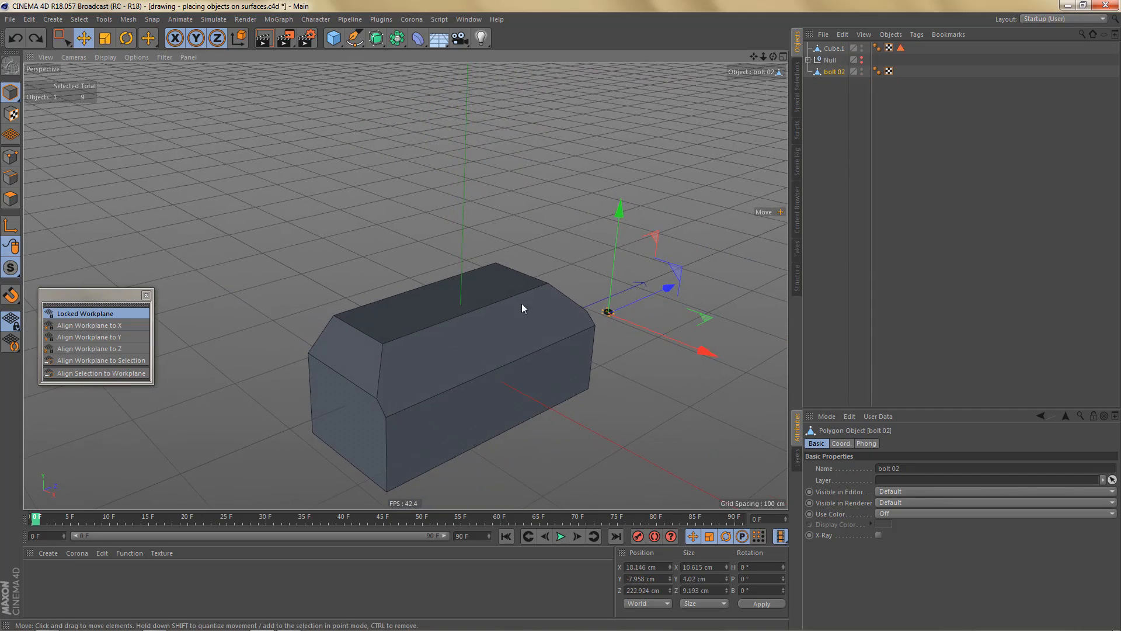
pyautogui.click(335, 352)
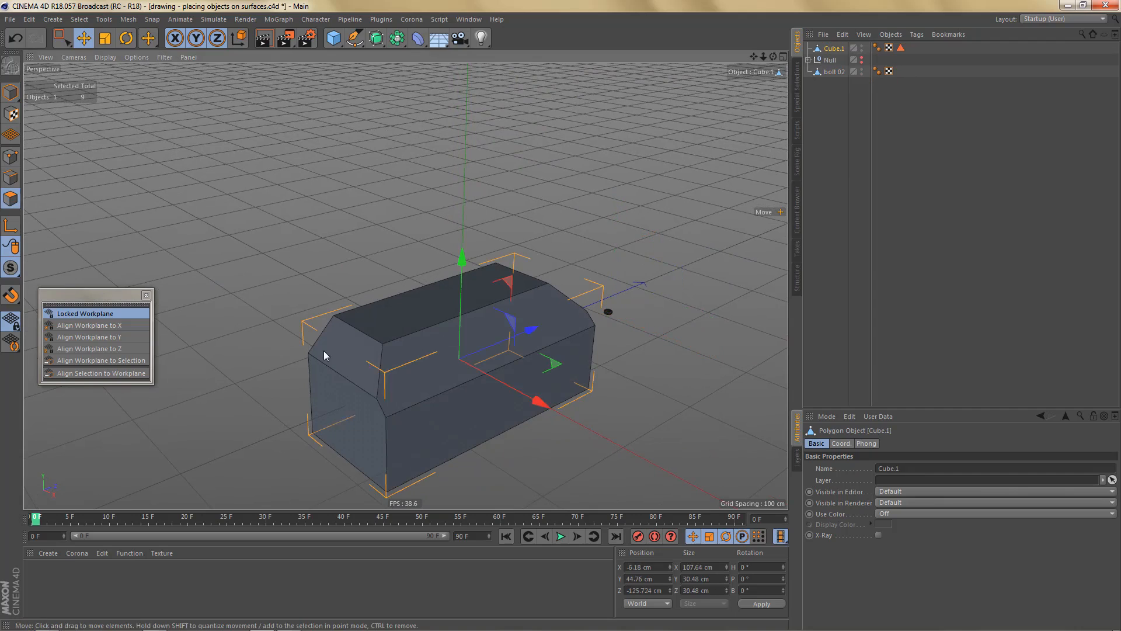
pyautogui.click(349, 341)
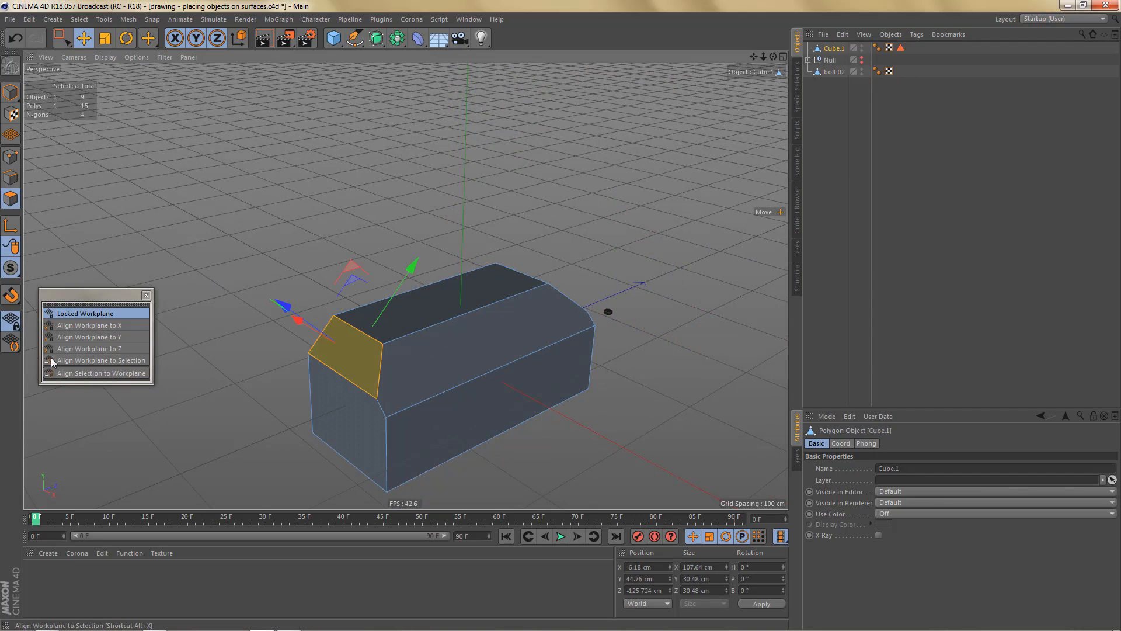
pyautogui.click(94, 359)
# Step: Return to Model mode and select bolt 02
pyautogui.click(10, 92)
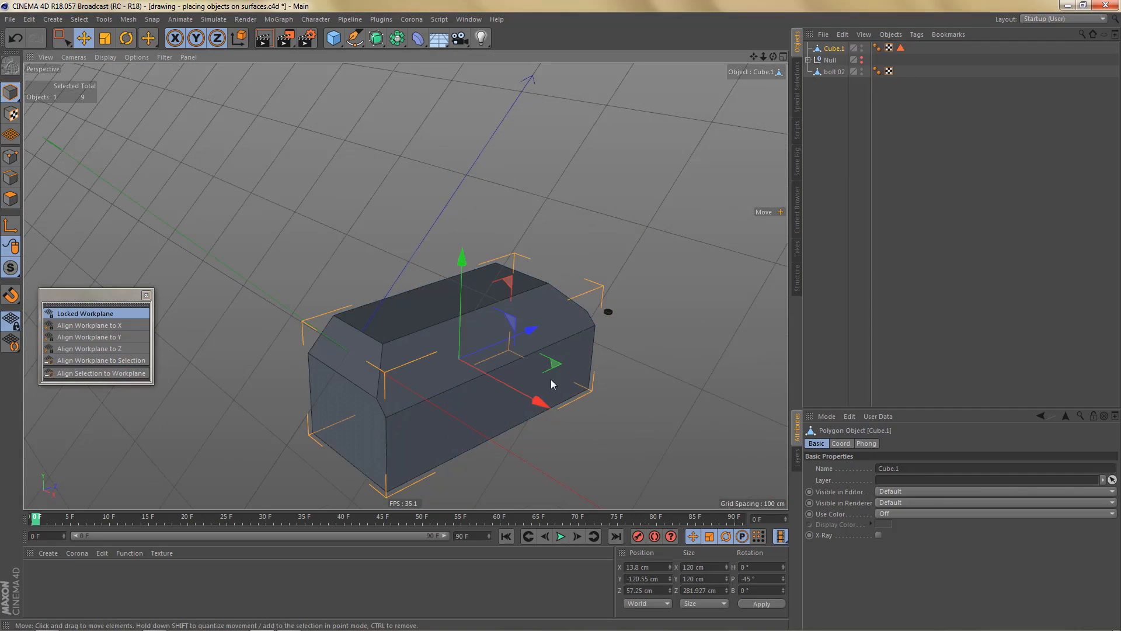
pyautogui.keyDown('alt'); pyautogui.moveTo(552, 383); pyautogui.dragTo(379, 277); pyautogui.keyUp('alt')
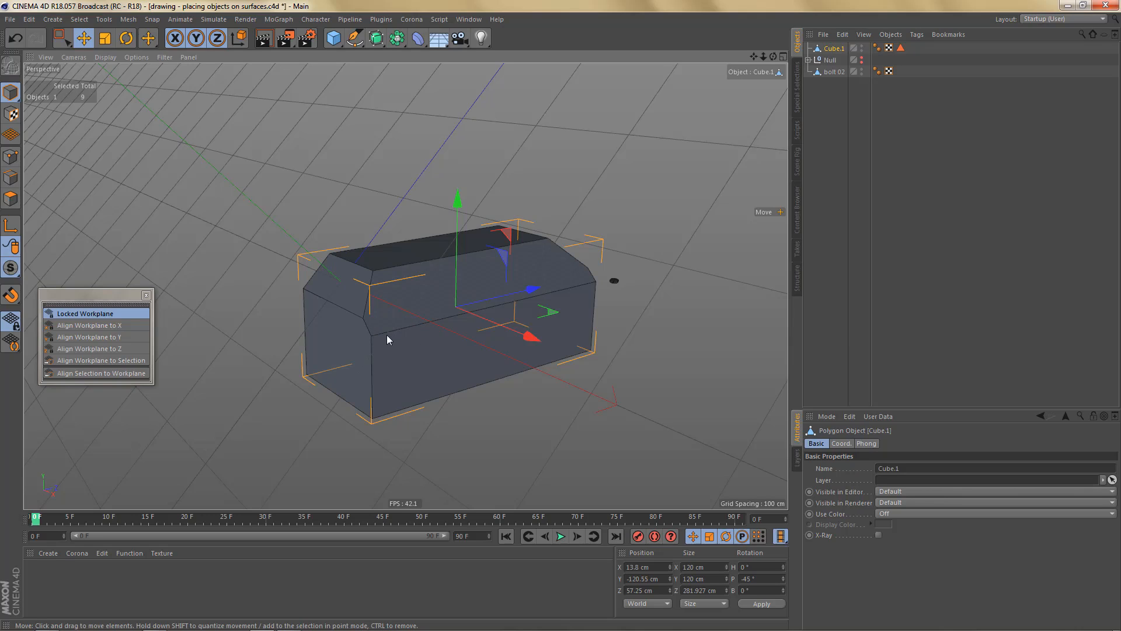
pyautogui.click(833, 72)
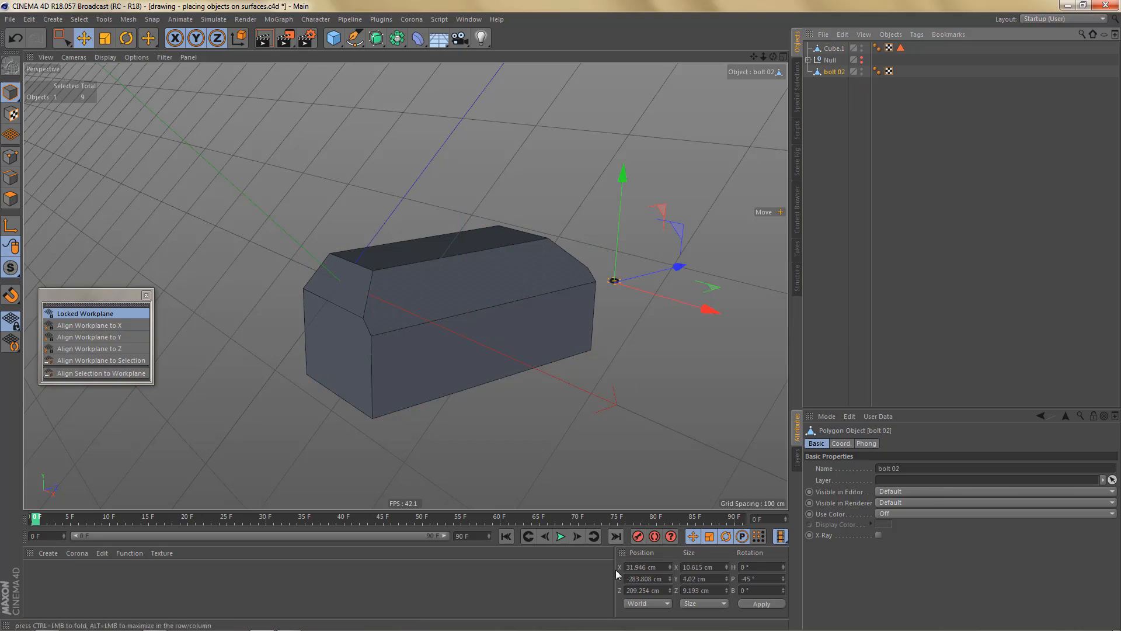
# Step: View bolt 02's coordinates in Object (Rel) and return the coordinate display to World
pyautogui.click(656, 603)
pyautogui.click(659, 568)
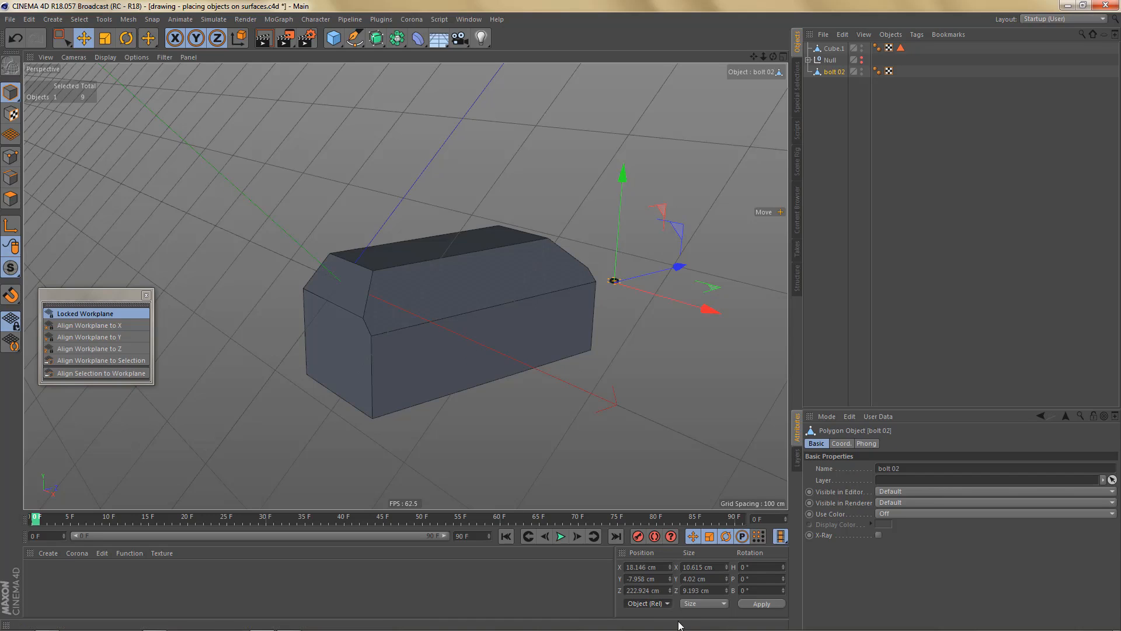
pyautogui.click(646, 604)
pyautogui.click(642, 594)
# Step: Set bolt 02's World position to 0 cm on X, Y and Z and its P rotation to 0°, and apply
pyautogui.click(651, 566)
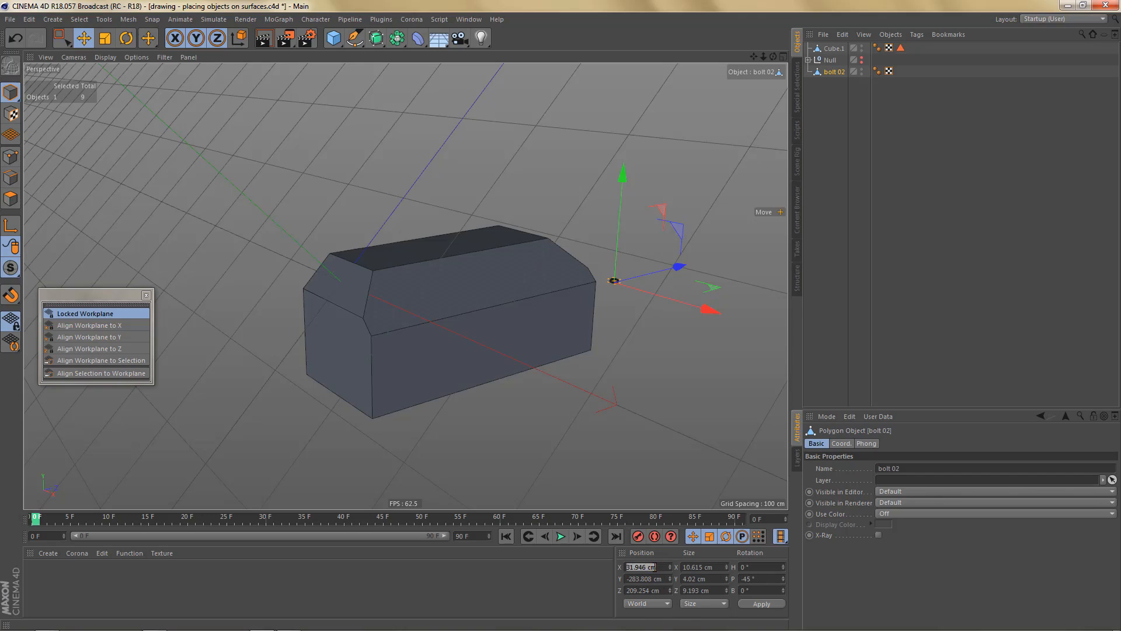
pyautogui.write('0')
pyautogui.press('Tab')
pyautogui.write('0')
pyautogui.press('Tab')
pyautogui.write('0')
pyautogui.click(759, 578)
pyautogui.write('0')
pyautogui.click(767, 605)
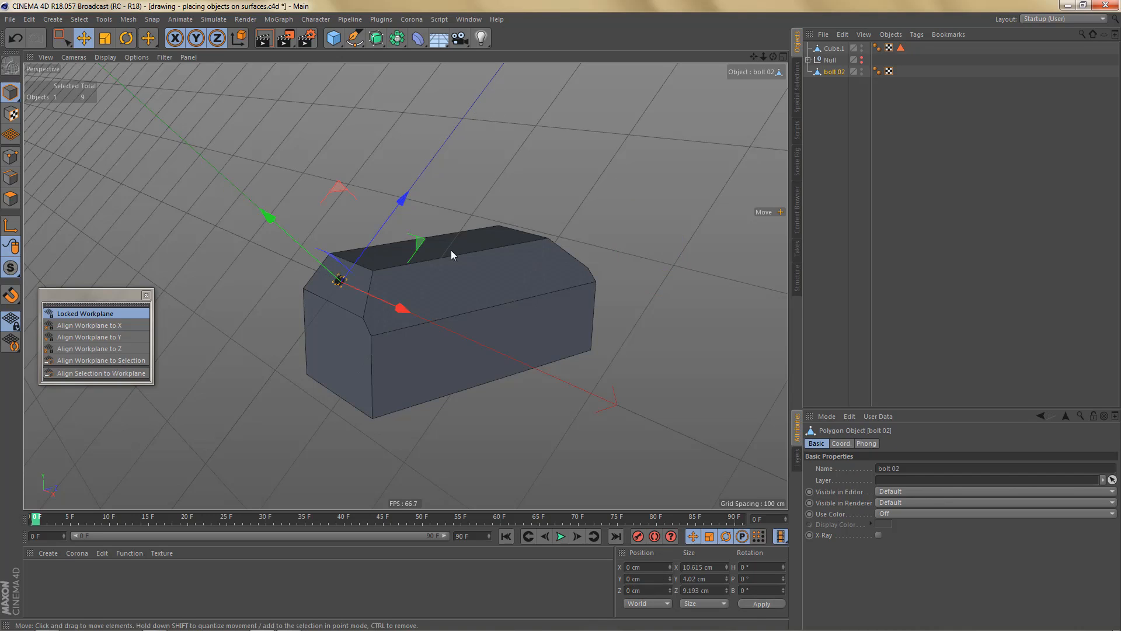
# Step: Align the workplane to Y and close the floating workplane alignment palette
pyautogui.keyDown('alt'); pyautogui.moveTo(451, 251); pyautogui.dragTo(426, 293, button='middle'); pyautogui.keyUp('alt')
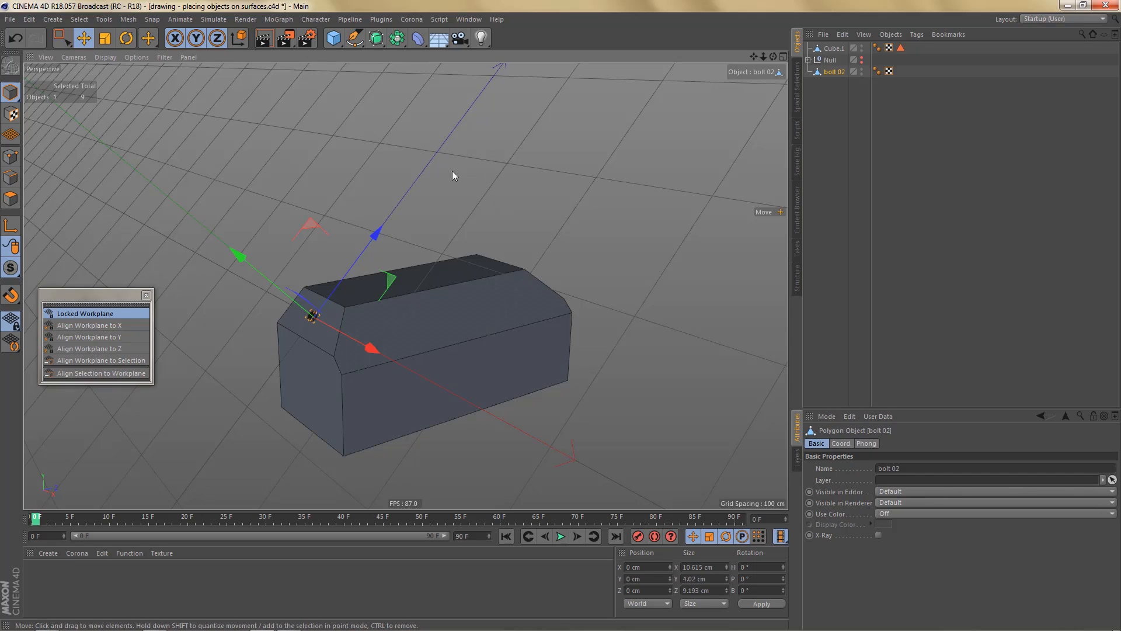
pyautogui.keyDown('alt'); pyautogui.moveTo(408, 279); pyautogui.dragTo(462, 282, button='middle'); pyautogui.keyUp('alt')
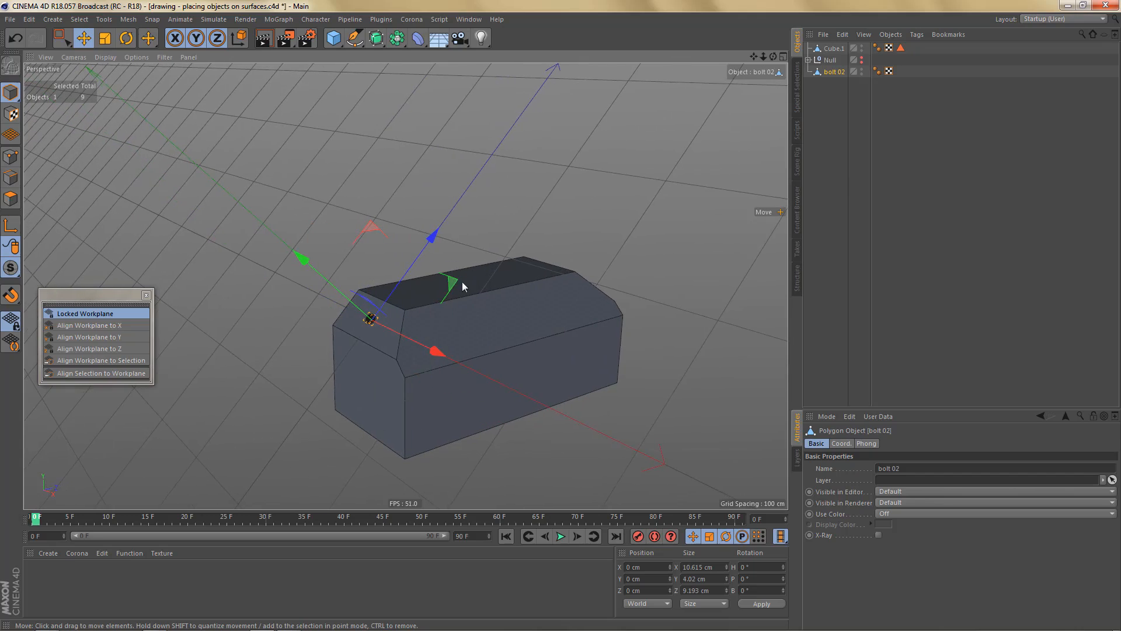
pyautogui.click(654, 603)
pyautogui.click(653, 598)
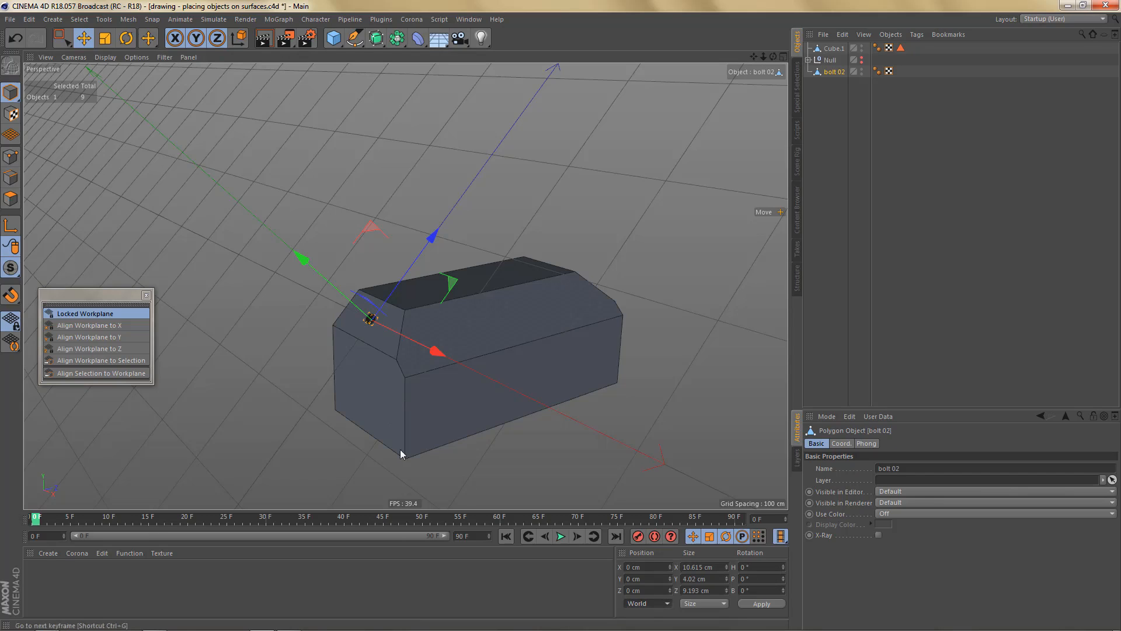
pyautogui.keyDown('alt'); pyautogui.moveTo(403, 327); pyautogui.dragTo(414, 306, button='middle'); pyautogui.keyUp('alt')
pyautogui.keyDown('alt'); pyautogui.moveTo(375, 332); pyautogui.dragTo(421, 308, button='right'); pyautogui.keyUp('alt')
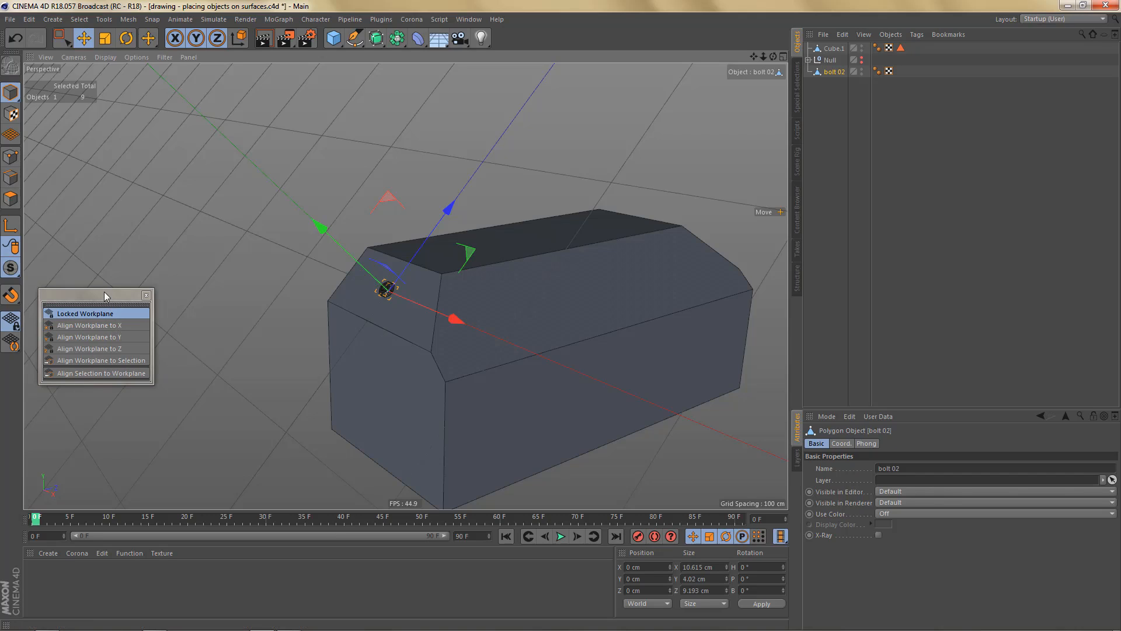
pyautogui.click(90, 337)
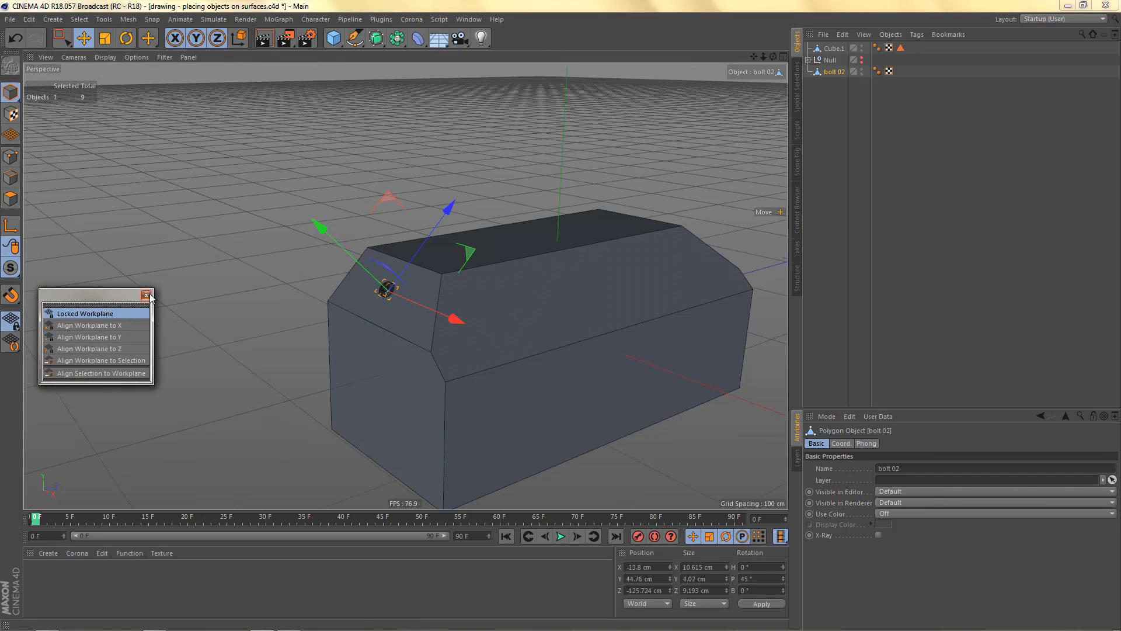
pyautogui.click(147, 295)
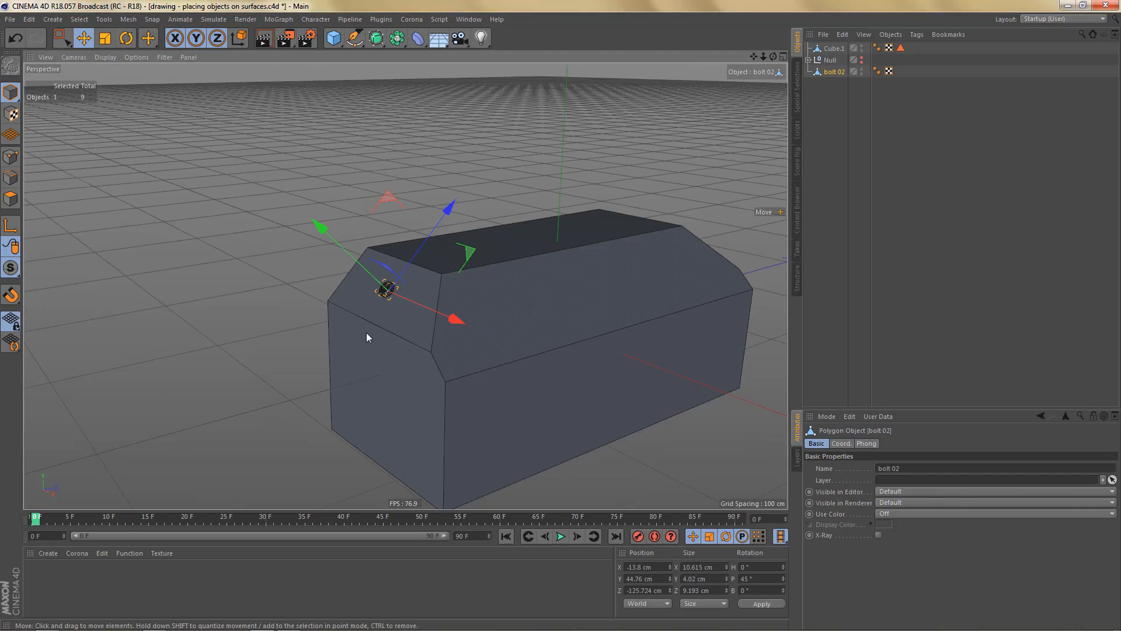
# Step: Undo the placement of bolt 02 on the sloped face and its selection
pyautogui.hotkey('ctrl', 'z')
pyautogui.hotkey('ctrl', 'z')
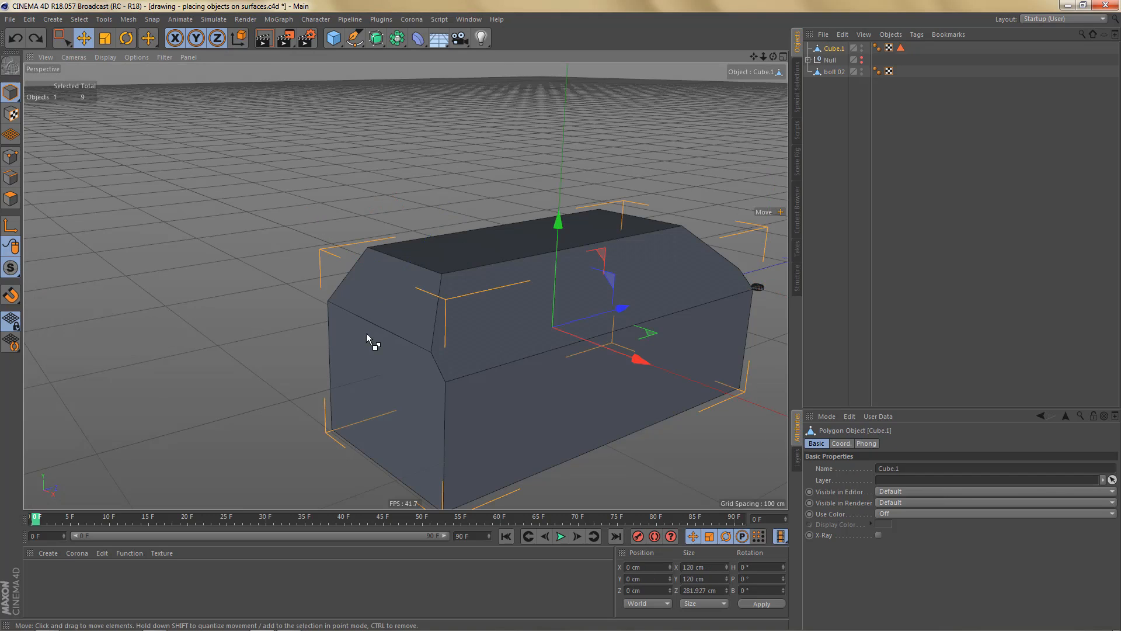
# Step: Detach the Planar, Camera, Axis and Interactive Workplane commands as a floating palette and place it beside the model
pyautogui.scroll(-2, 309, 340)
pyautogui.keyDown('alt'); pyautogui.moveTo(476, 313); pyautogui.dragTo(386, 316); pyautogui.keyUp('alt')
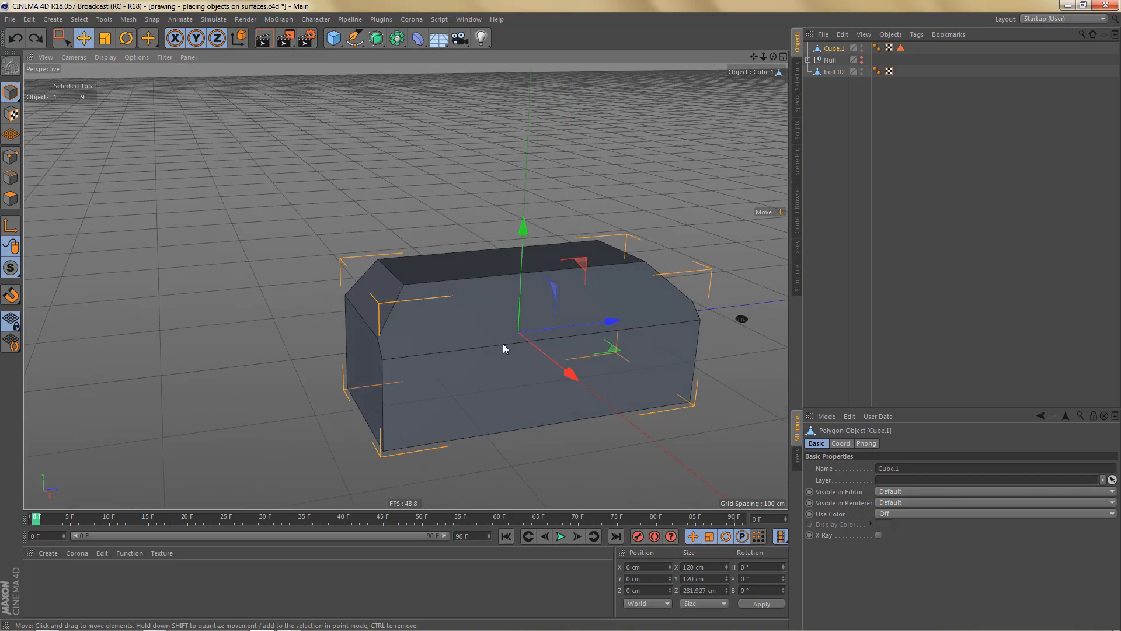
pyautogui.keyDown('alt'); pyautogui.moveTo(502, 344); pyautogui.dragTo(420, 337, button='middle'); pyautogui.keyUp('alt')
pyautogui.keyDown('alt'); pyautogui.moveTo(430, 338); pyautogui.dragTo(413, 350); pyautogui.keyUp('alt')
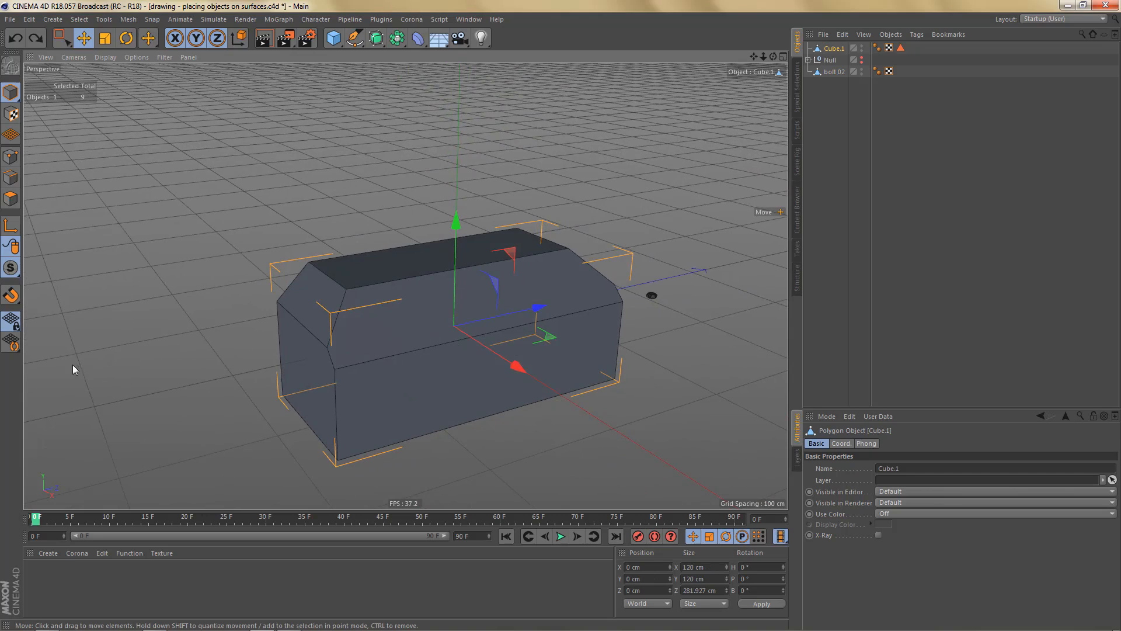
pyautogui.click(9, 343)
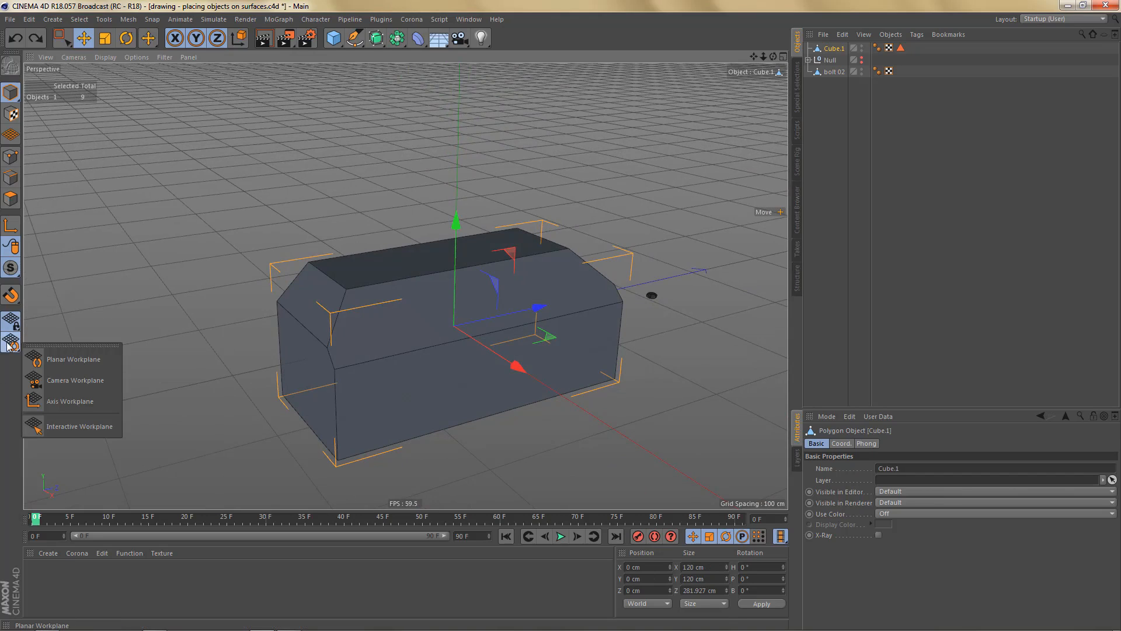
pyautogui.click(49, 346)
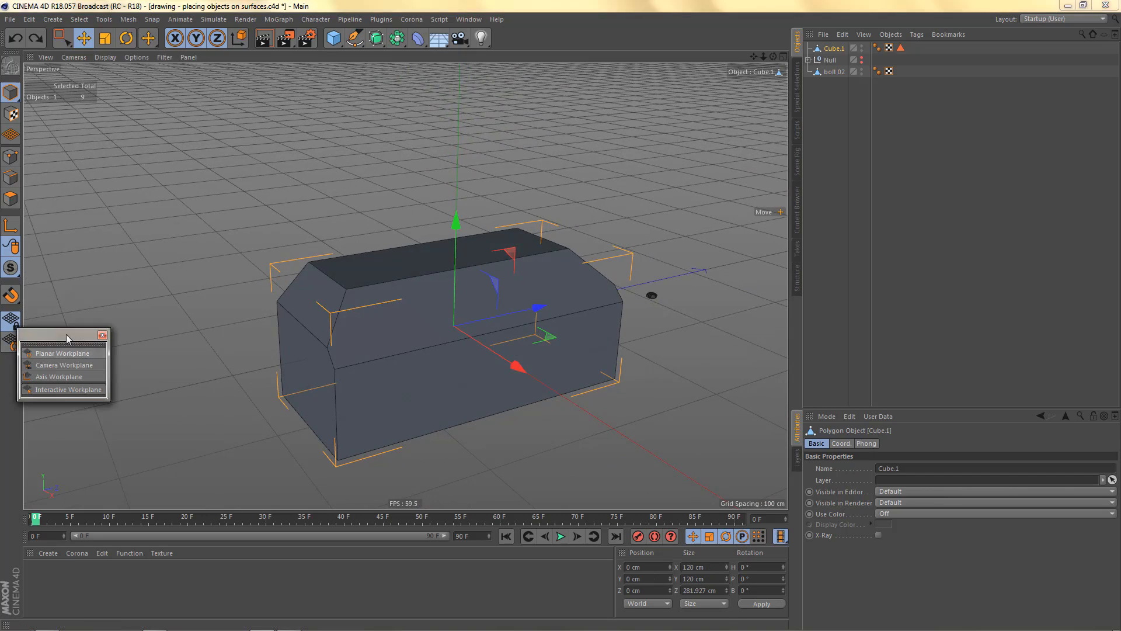
pyautogui.moveTo(60, 336); pyautogui.dragTo(96, 328)
# Step: Enable Interactive Workplane and check how the grid follows the faces of Cube.1
pyautogui.keyDown('alt'); pyautogui.moveTo(319, 333); pyautogui.dragTo(372, 324, button='middle'); pyautogui.keyUp('alt')
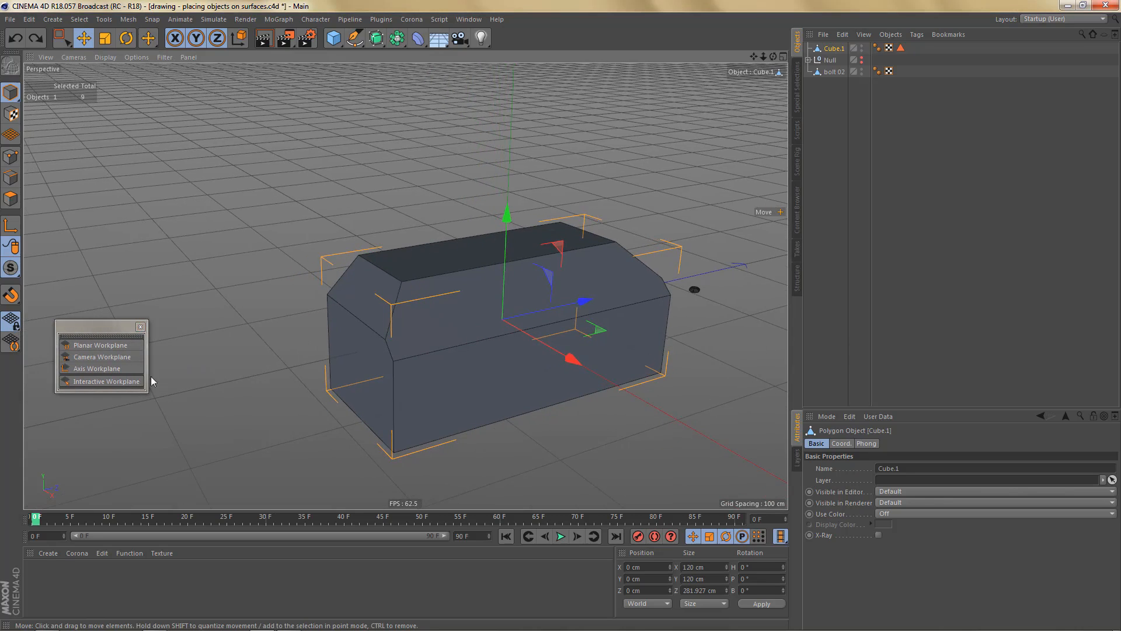
pyautogui.click(101, 382)
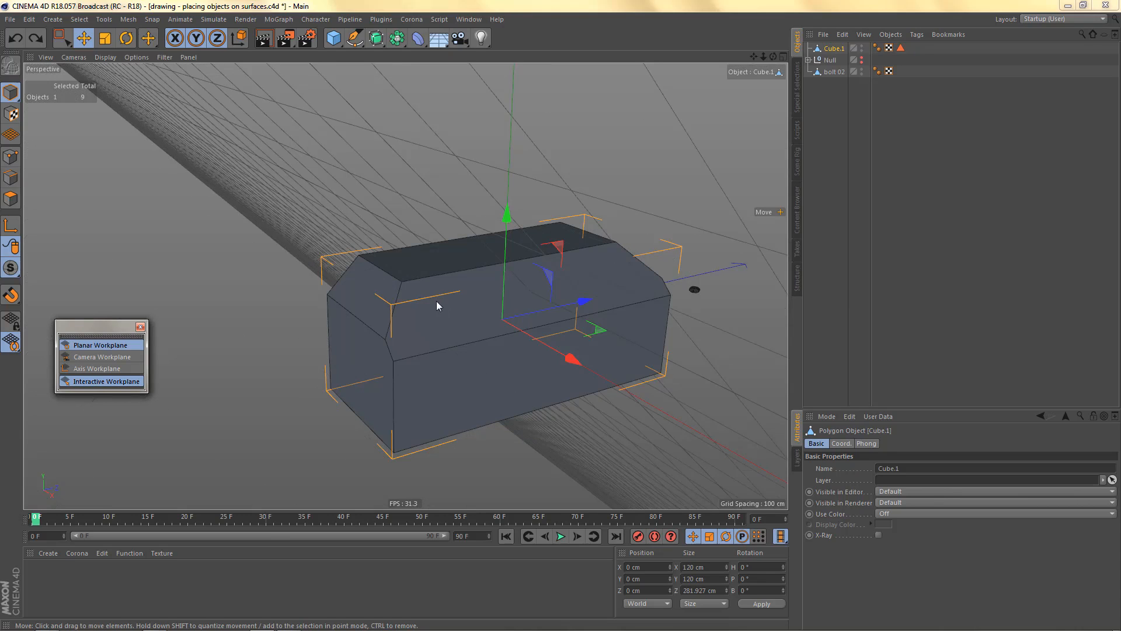
pyautogui.moveTo(464, 293)
pyautogui.keyDown('alt'); pyautogui.mouseDown()
pyautogui.moveTo(268, 278)
pyautogui.moveTo(377, 292)
pyautogui.moveTo(481, 283)
pyautogui.moveTo(486, 294)
pyautogui.mouseUp(); pyautogui.keyUp('alt')
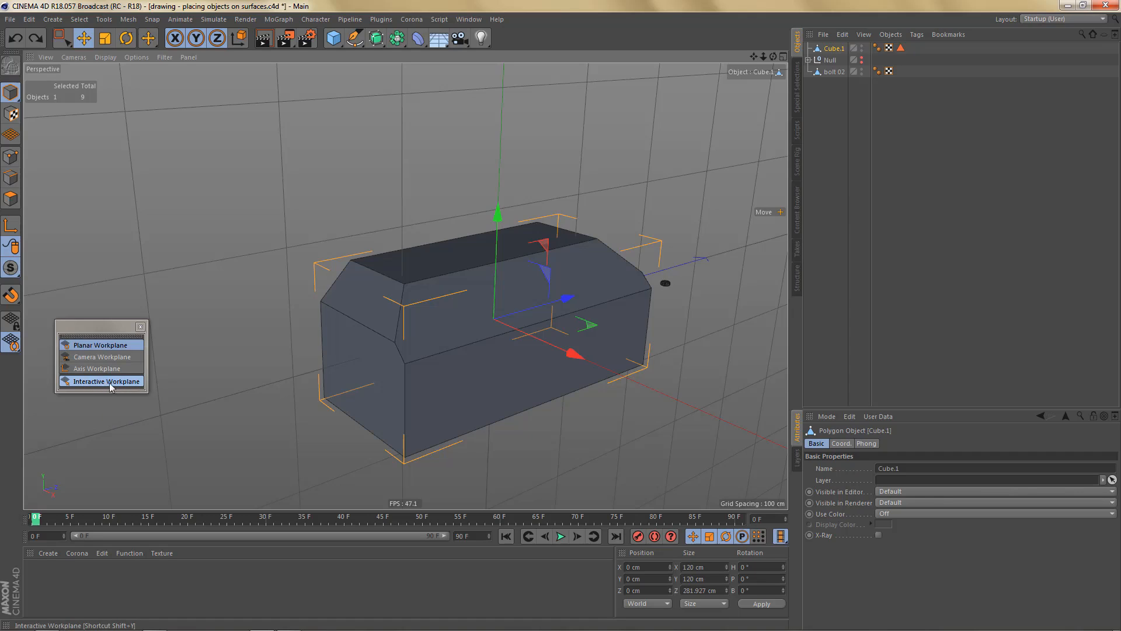
# Step: Open Customize Commands, filter for "interactive work" and select Interactive Workplane to check its shortcut
pyautogui.click(470, 22)
pyautogui.moveTo(481, 38)
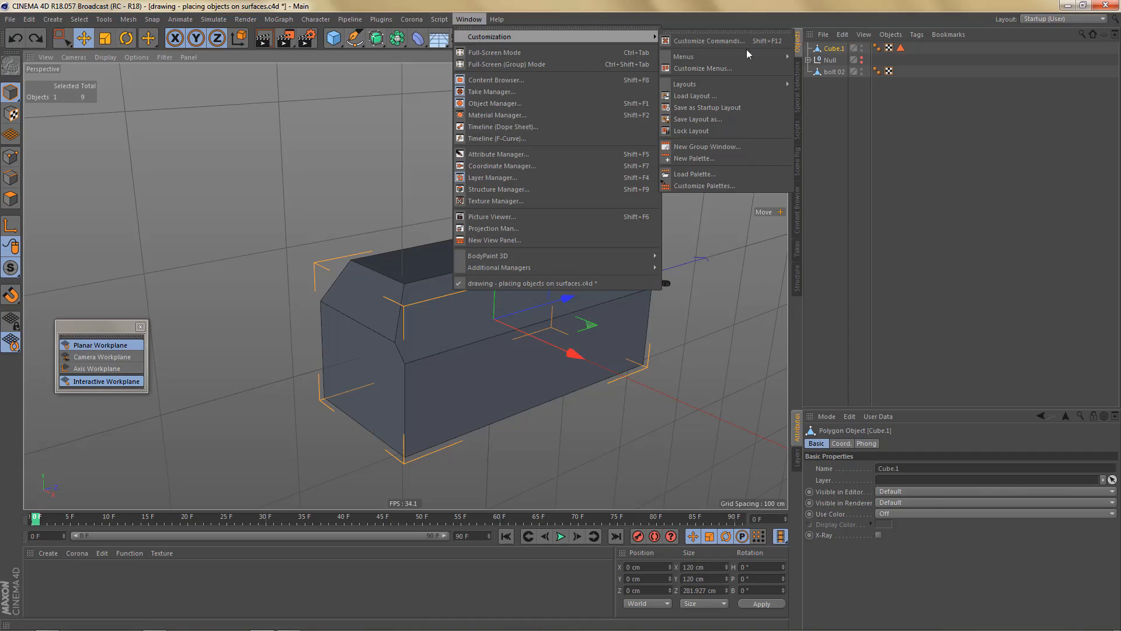
pyautogui.click(746, 45)
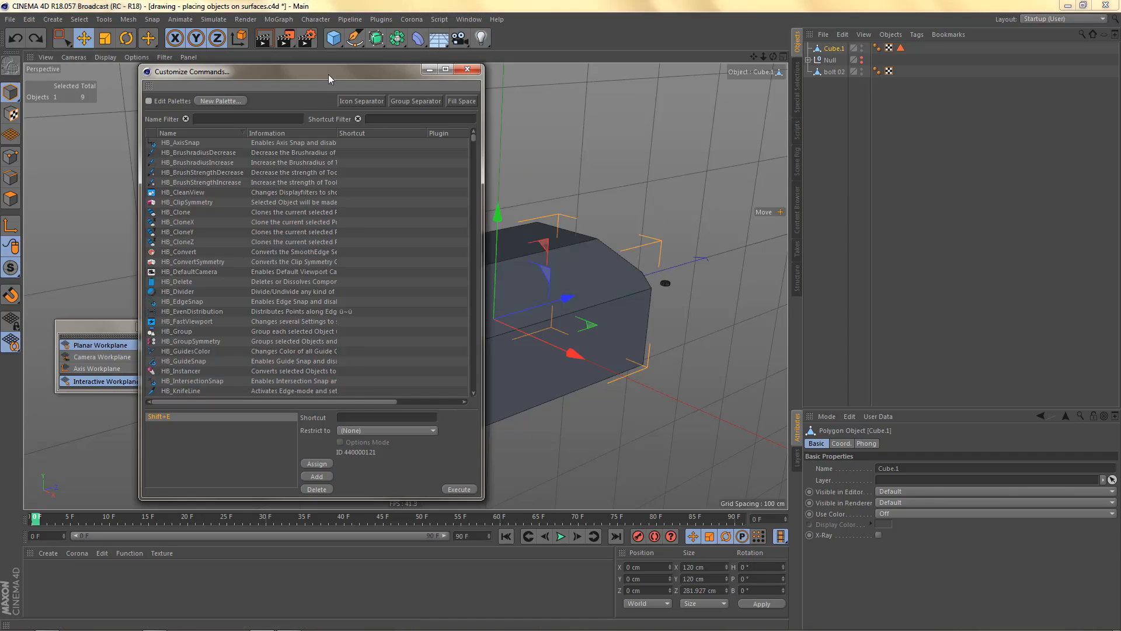
pyautogui.moveTo(328, 75); pyautogui.dragTo(583, 73)
pyautogui.click(506, 118)
pyautogui.write('int')
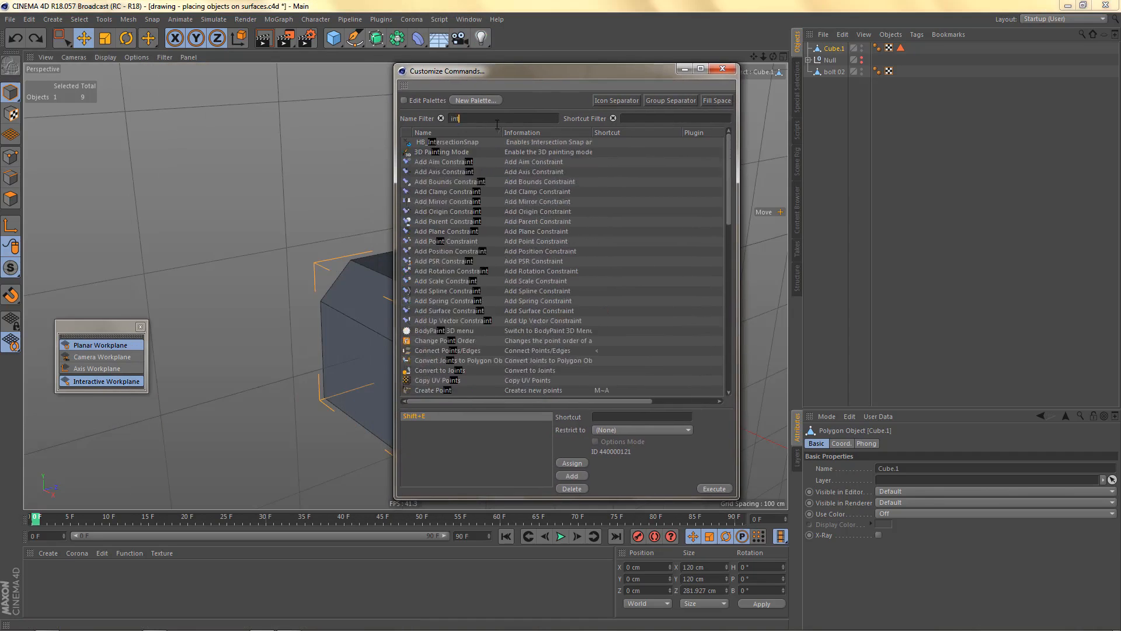
pyautogui.write('eractive work')
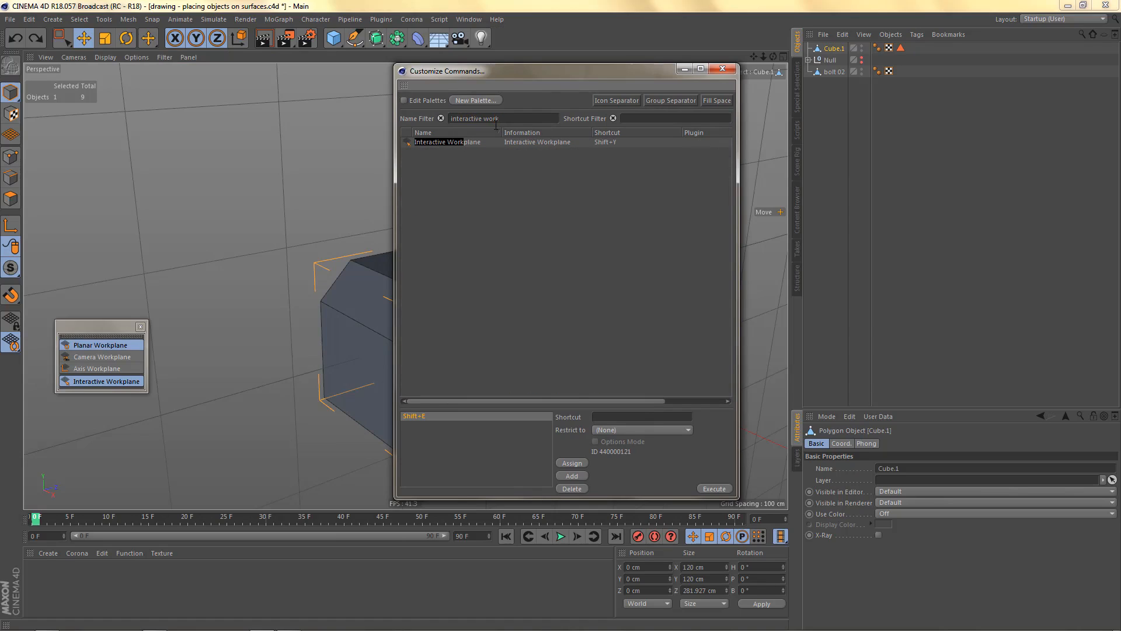
pyautogui.click(444, 143)
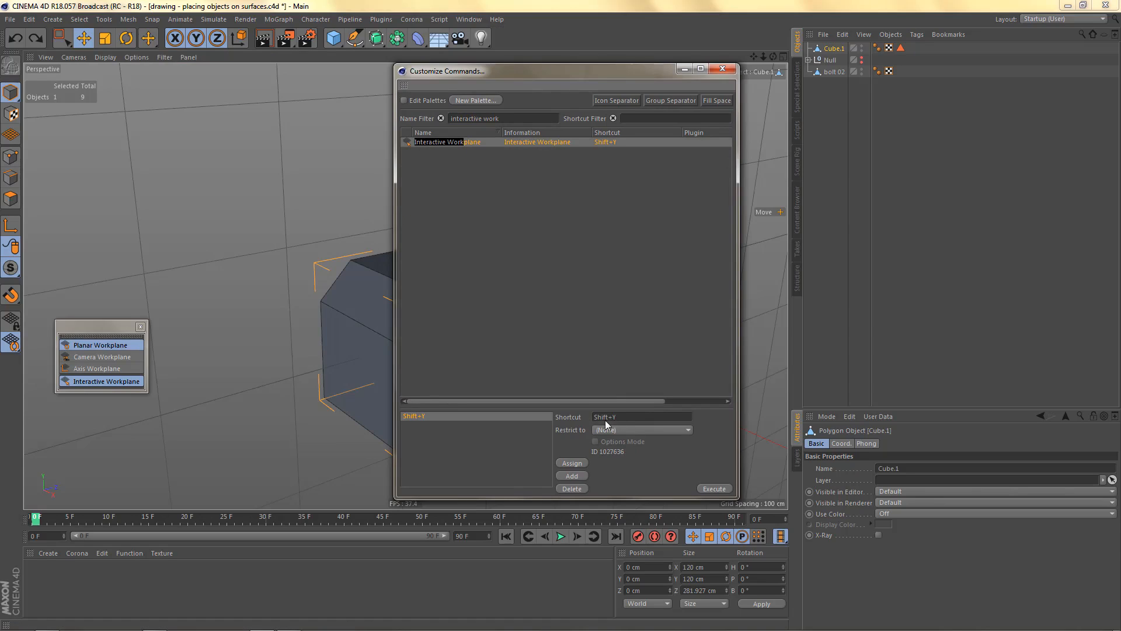
# Step: Filter the commands for "align work" and select Align Workplane to Y to check its shortcut
pyautogui.moveTo(520, 118); pyautogui.dragTo(348, 113)
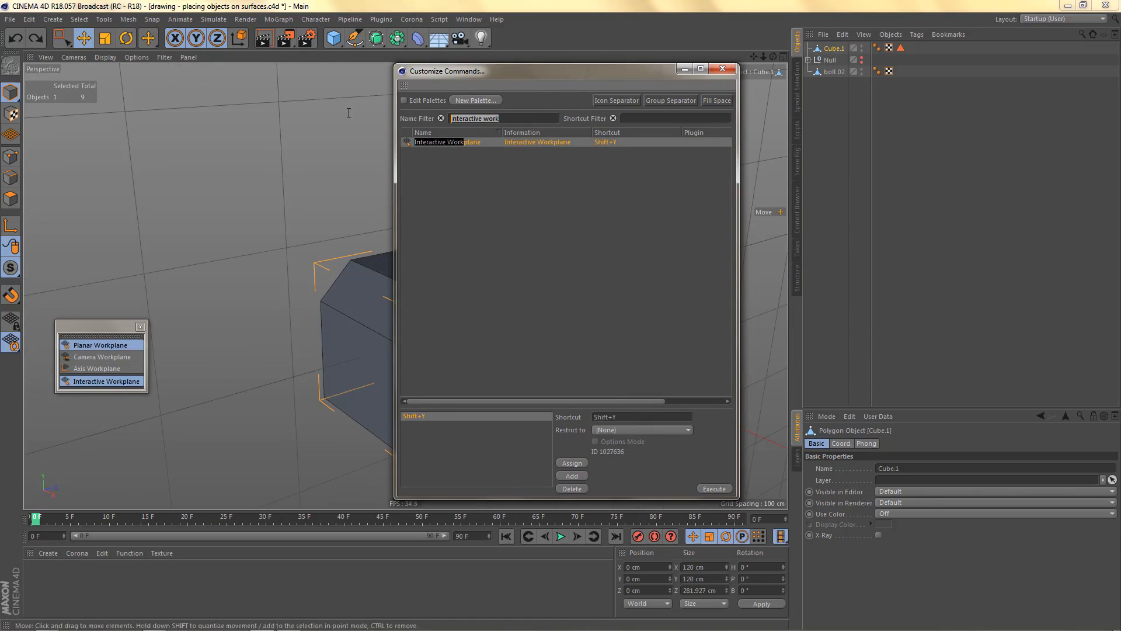
pyautogui.write('align work')
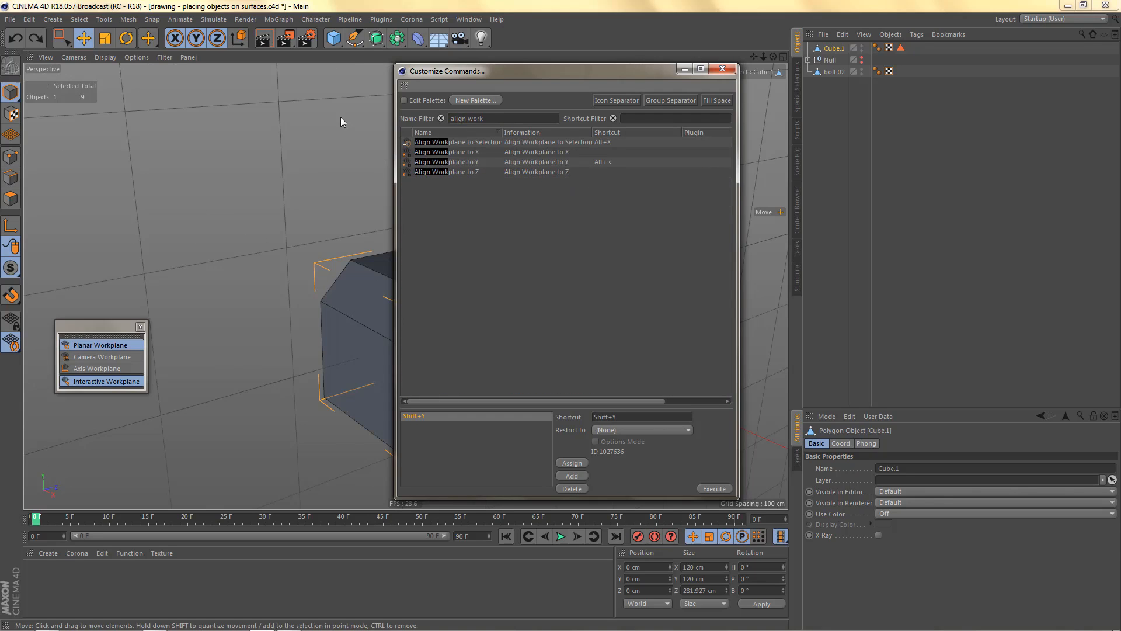
pyautogui.click(467, 162)
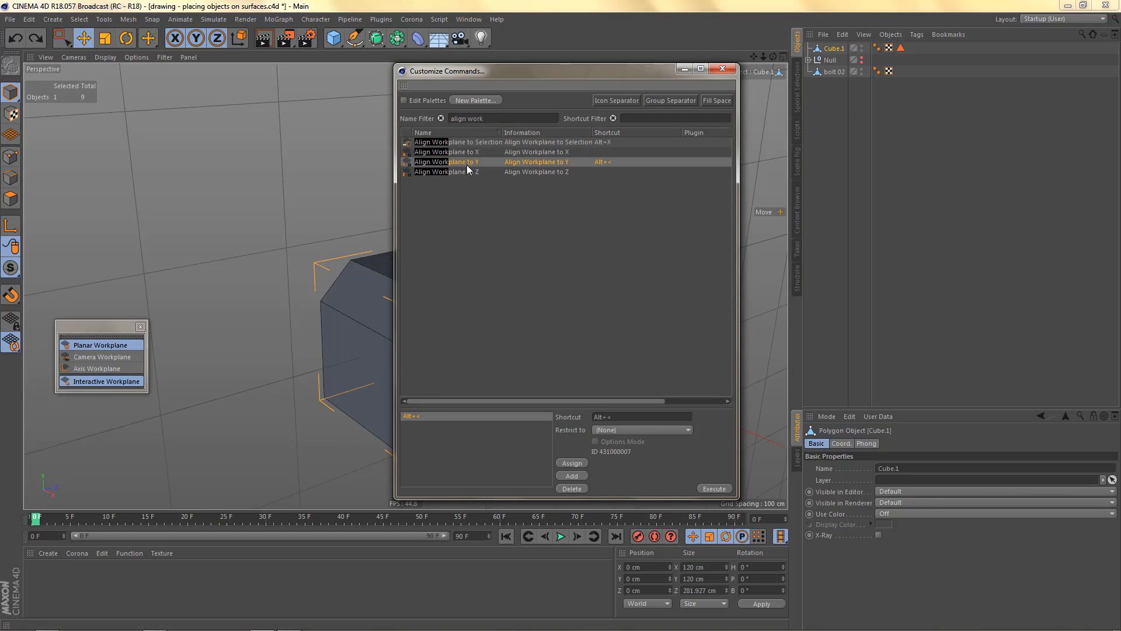
# Step: Filter the commands for "locked" and select Locked Workplane to check its shortcut, closing Customize Commands when done
pyautogui.click(9, 323)
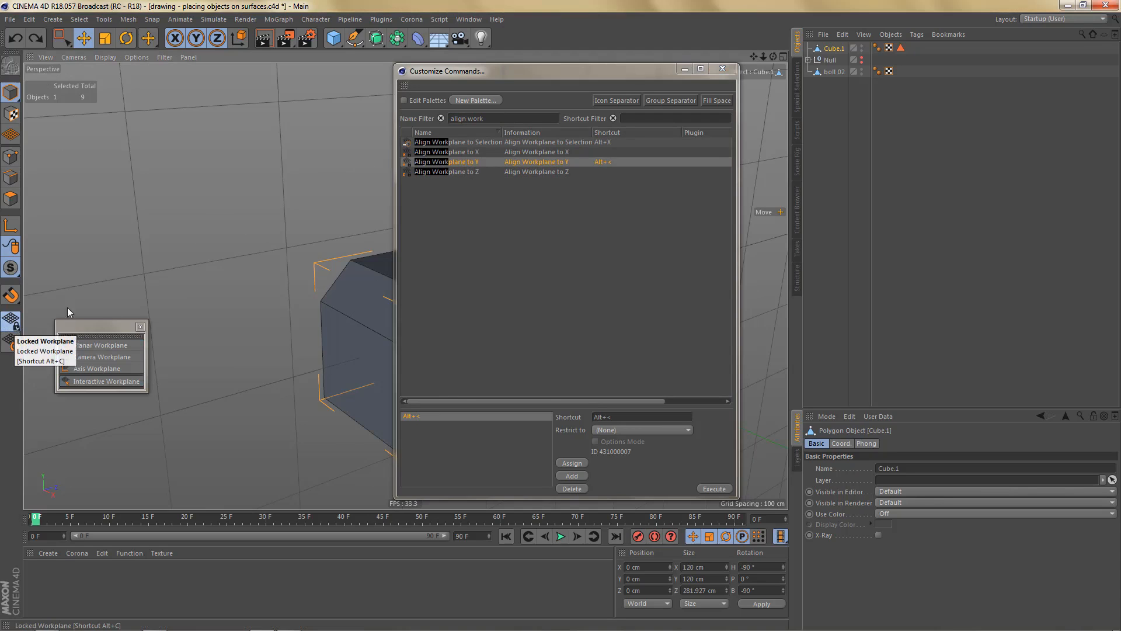
pyautogui.tripleClick(474, 118)
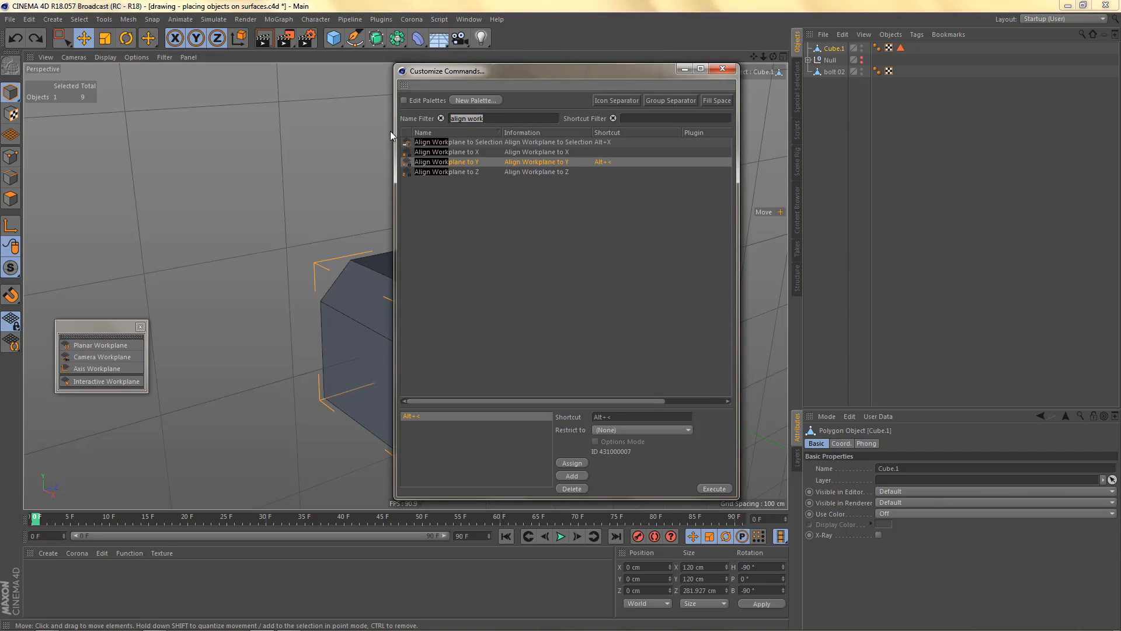
pyautogui.write('locked')
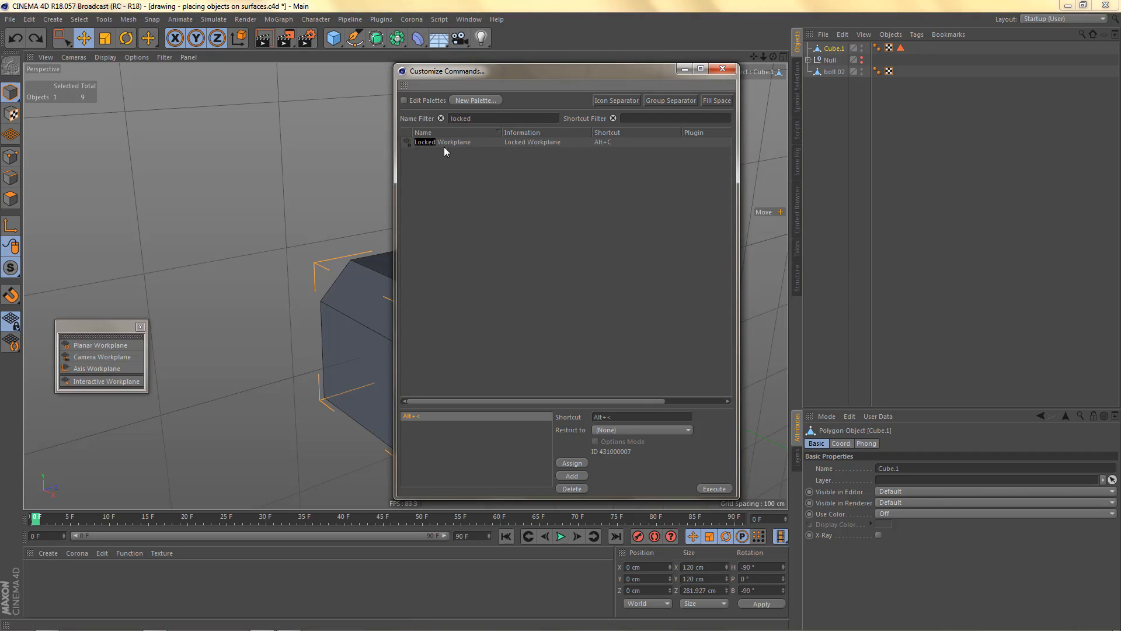
pyautogui.click(458, 141)
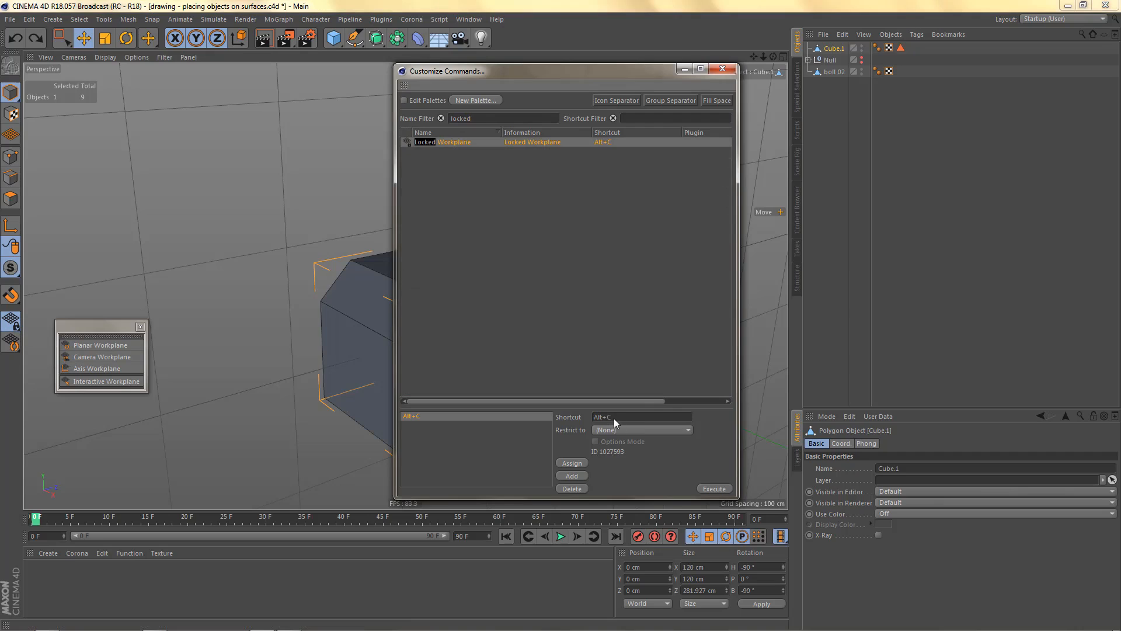
pyautogui.click(723, 69)
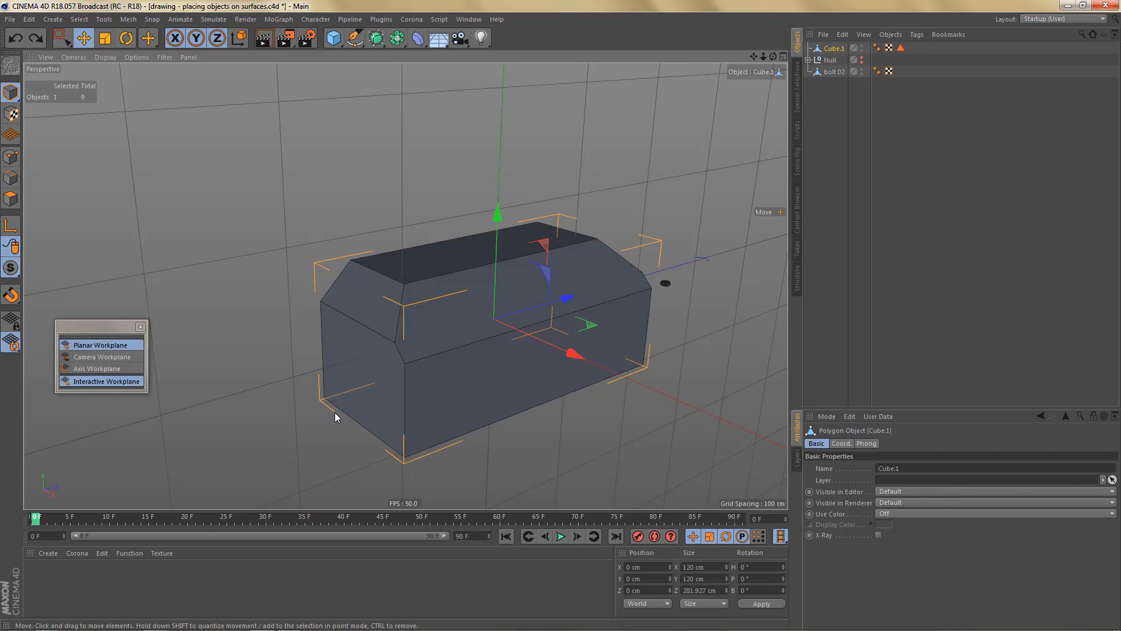
# Step: Lock the interactive workplane on the sloped end face of Cube.1 and select bolt 02
pyautogui.hotkey('alt', 'c')
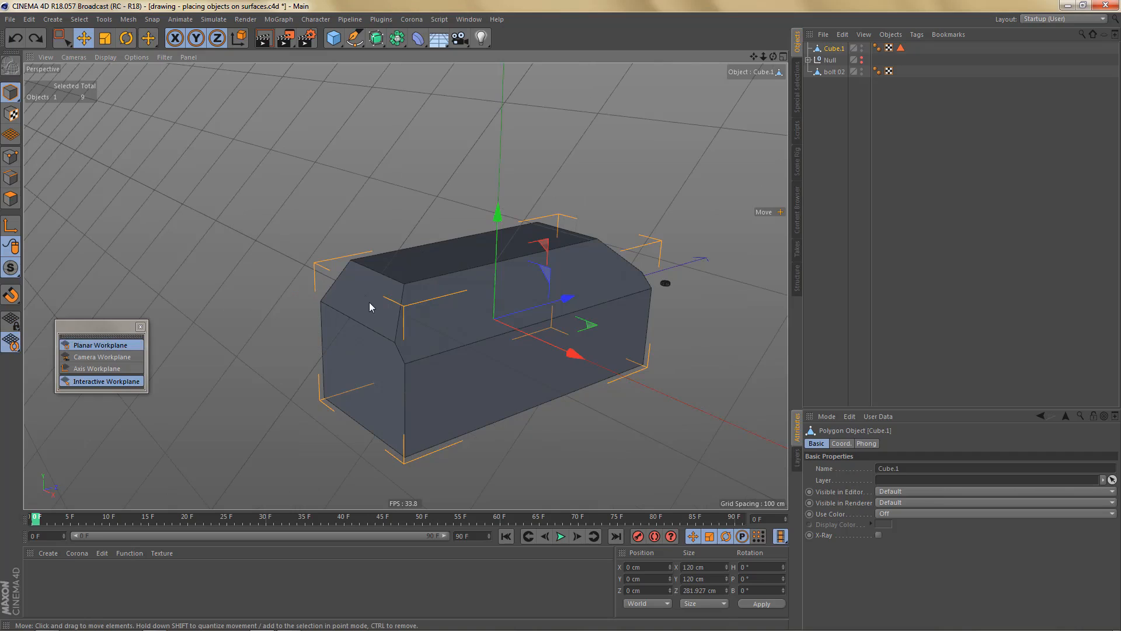
pyautogui.hotkey('shift', 'x')
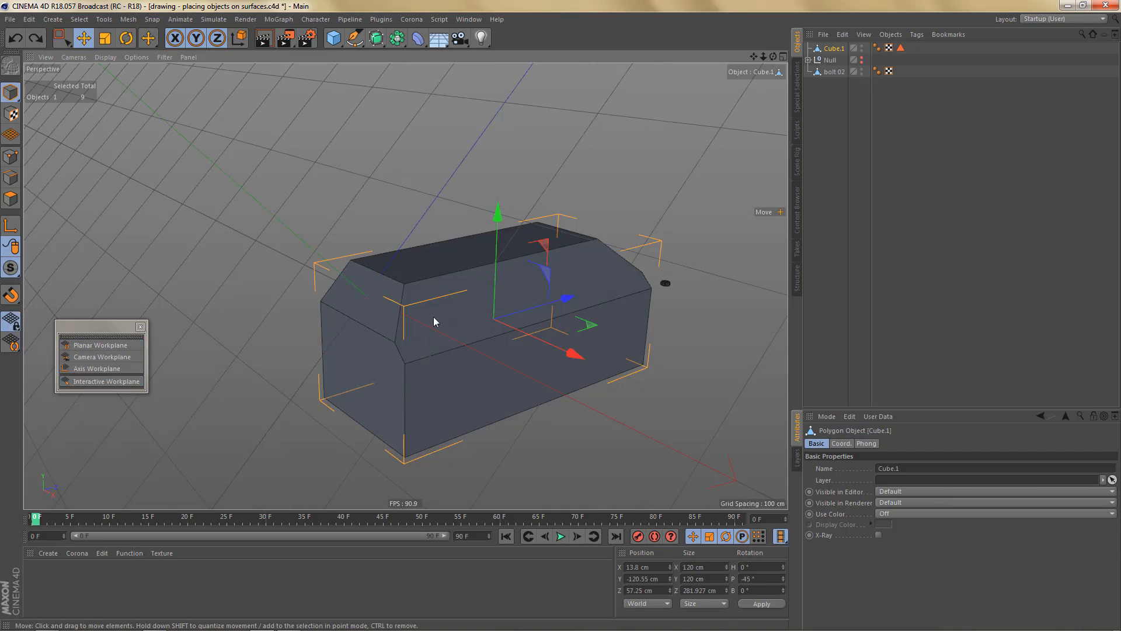
pyautogui.keyDown('alt'); pyautogui.moveTo(428, 307); pyautogui.dragTo(453, 306); pyautogui.keyUp('alt')
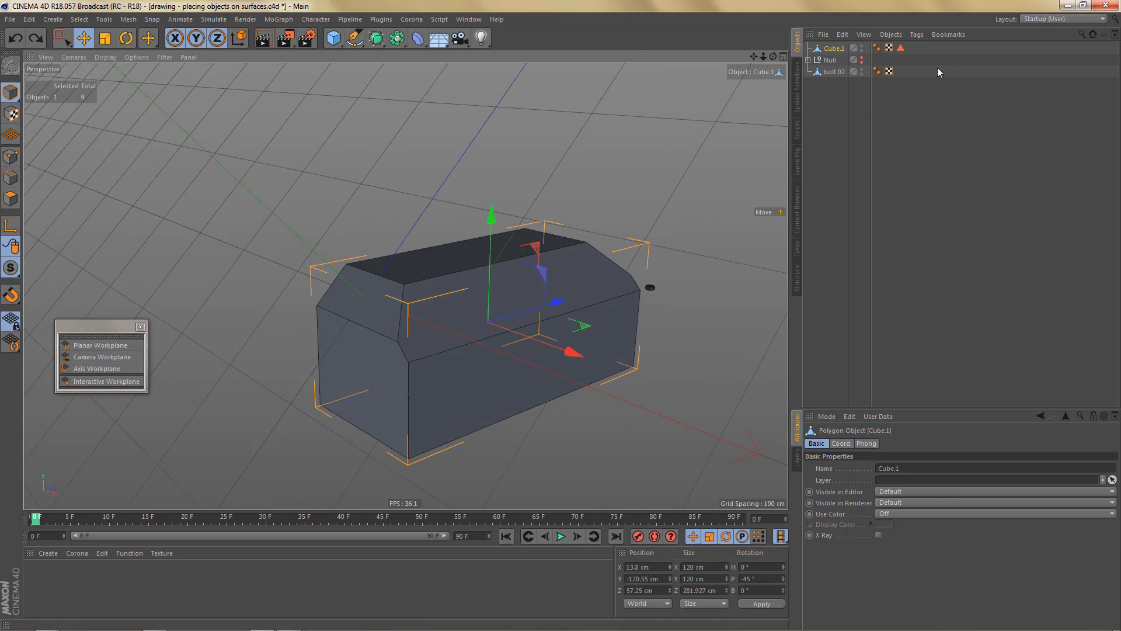
pyautogui.click(834, 72)
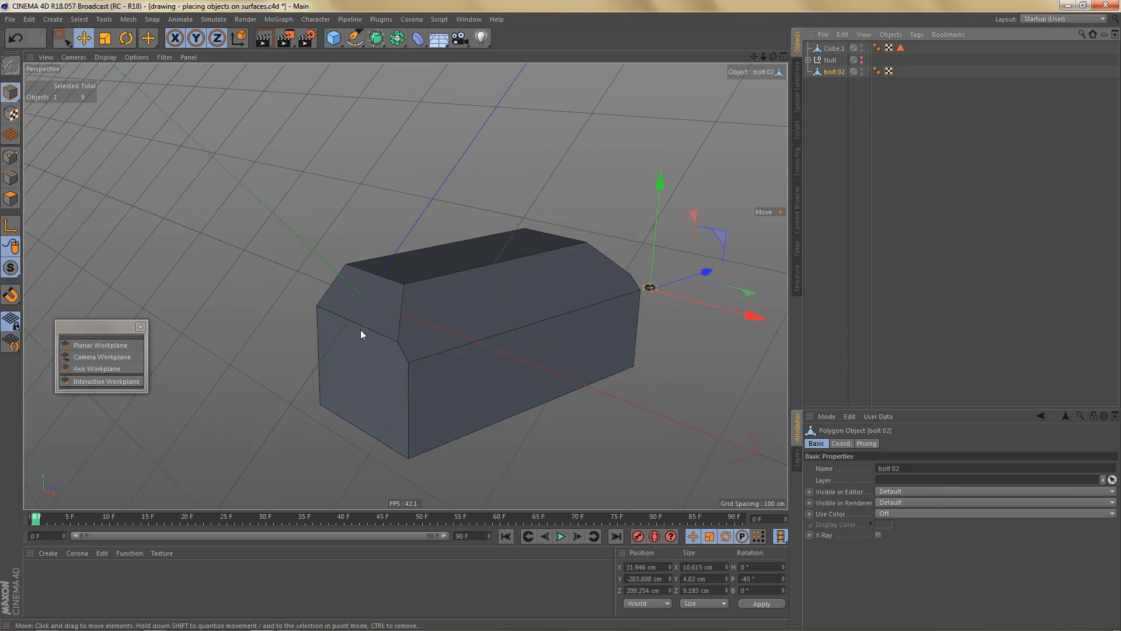
# Step: Open Customize Commands, filter for "align select" and select Align Selection to Workplane to check its shortcut
pyautogui.click(469, 19)
pyautogui.moveTo(511, 37)
pyautogui.click(734, 42)
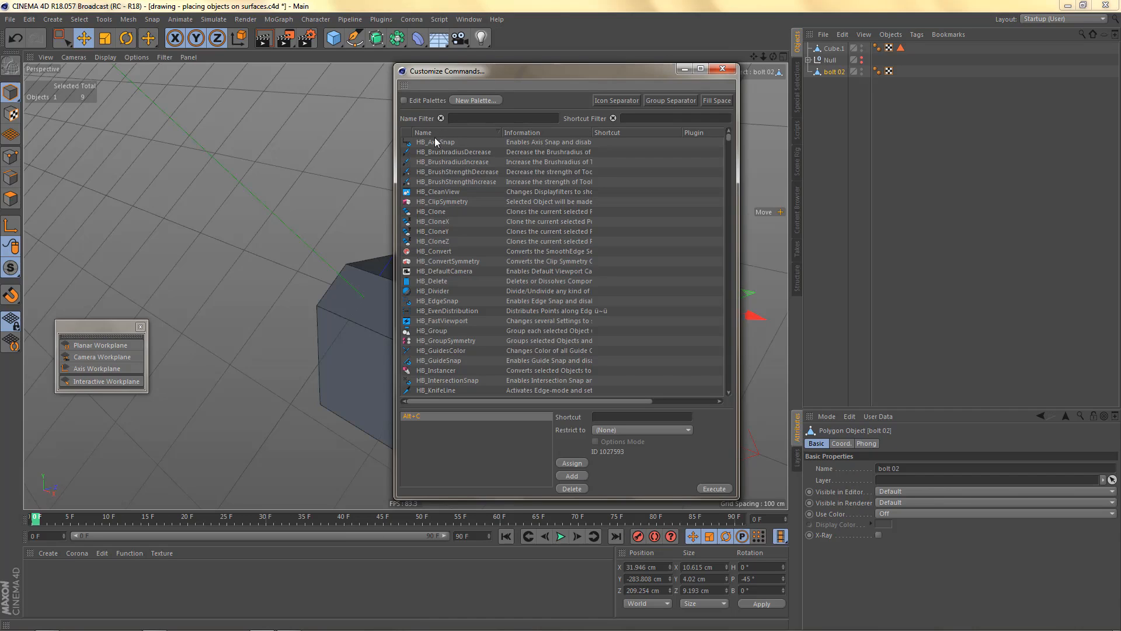
pyautogui.write('align select')
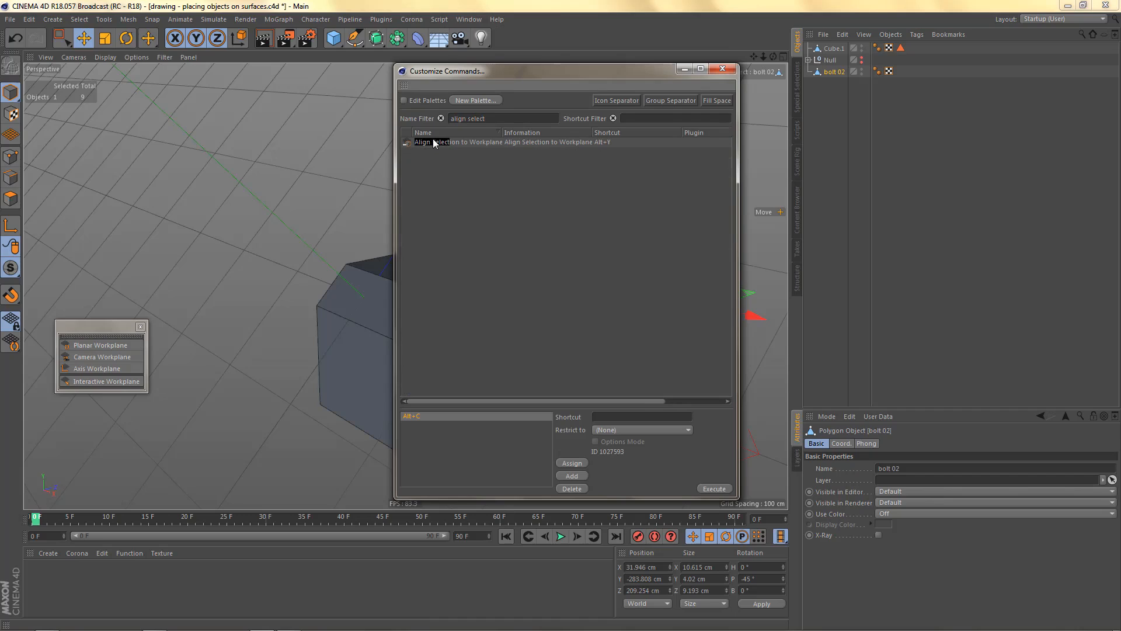
pyautogui.click(525, 142)
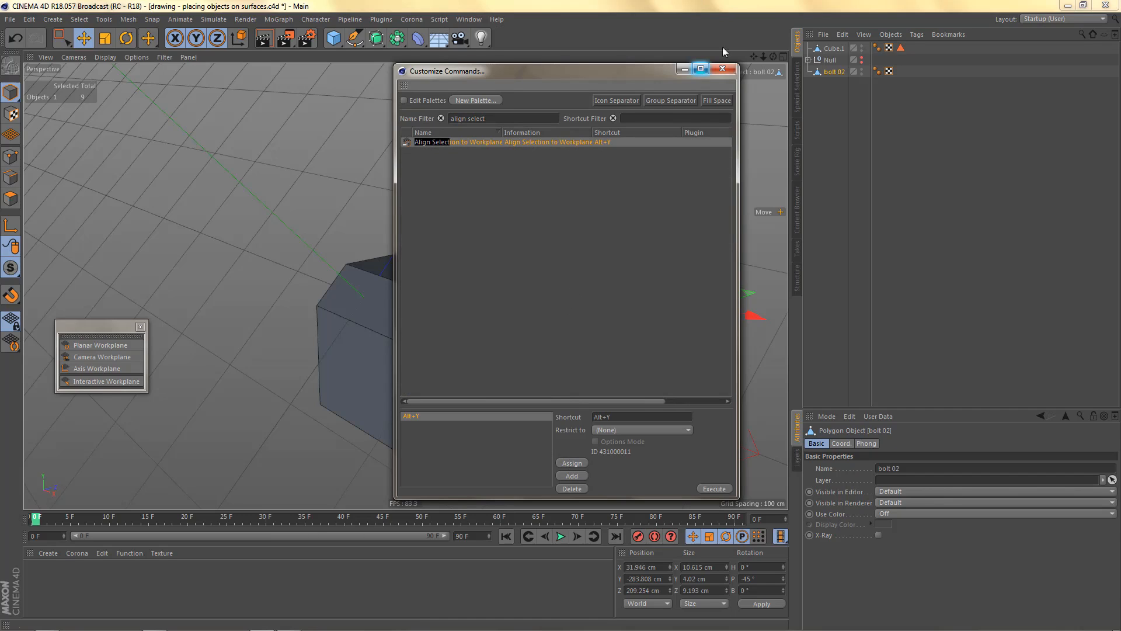
pyautogui.click(733, 72)
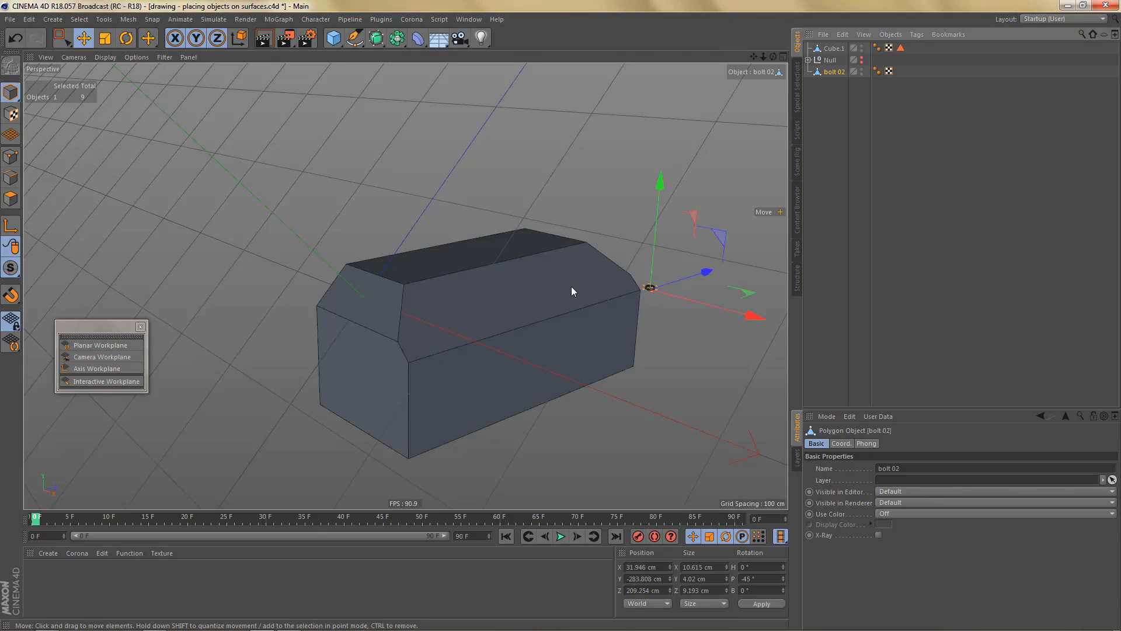
# Step: Align bolt 02 to the locked workplane, move it onto the sloped end face of Cube.1 and return to Interactive Workplane
pyautogui.hotkey('alt', 'y')
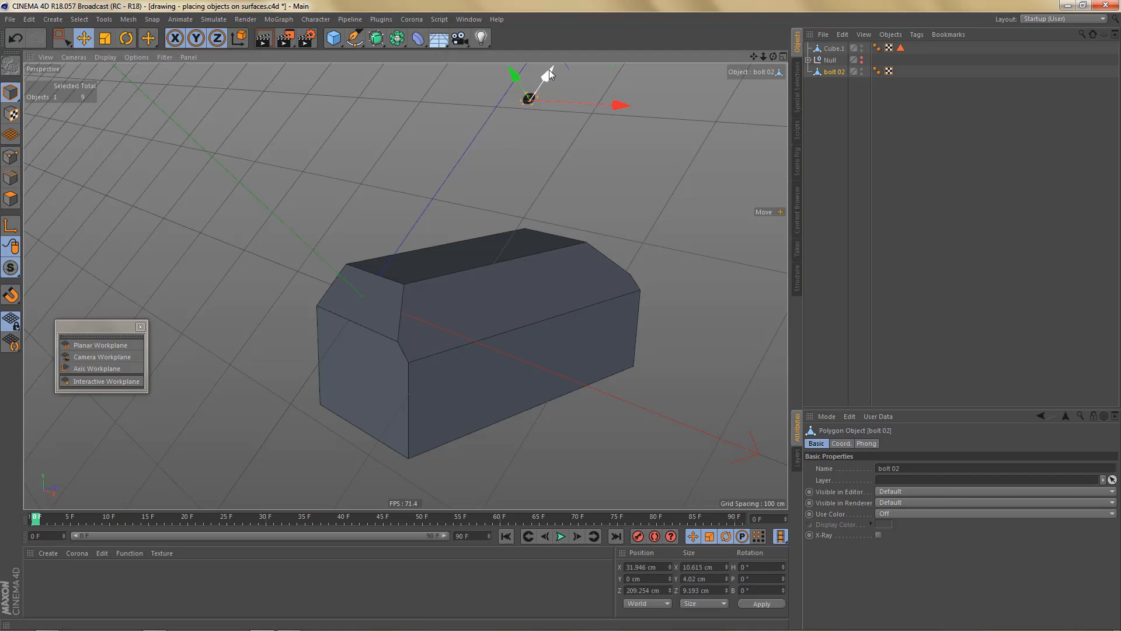
pyautogui.moveTo(549, 73); pyautogui.dragTo(401, 295)
pyautogui.moveTo(460, 338); pyautogui.dragTo(433, 328)
pyautogui.hotkey('shift', 'x')
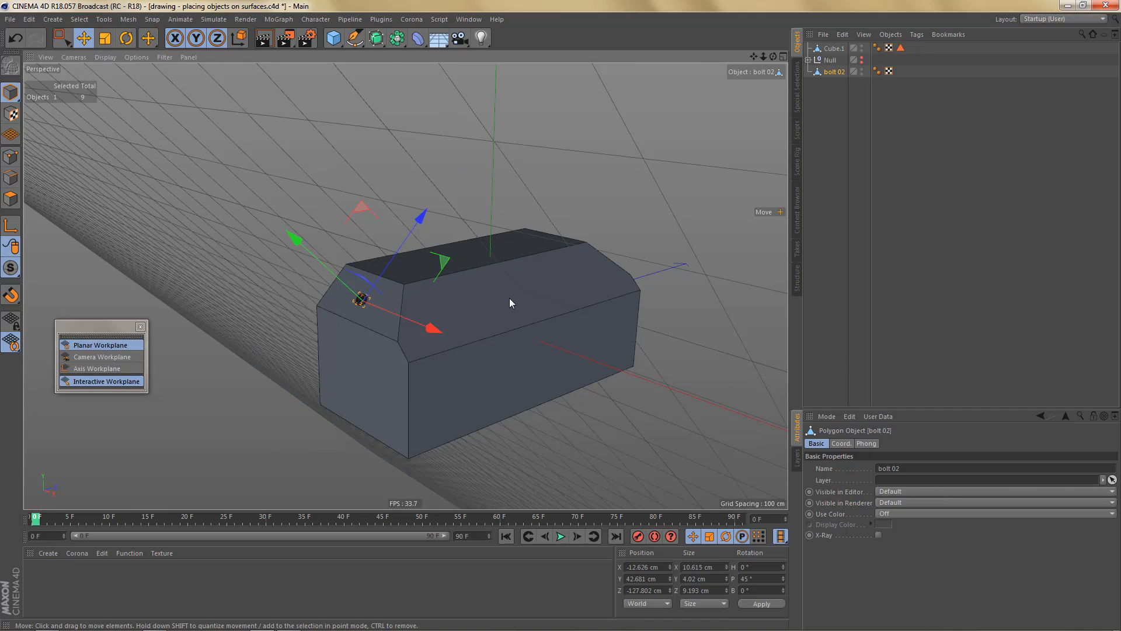
pyautogui.moveTo(510, 297)
pyautogui.keyDown('alt'); pyautogui.mouseDown()
pyautogui.moveTo(333, 292)
pyautogui.moveTo(520, 290)
pyautogui.moveTo(513, 297)
pyautogui.mouseUp(); pyautogui.keyUp('alt')
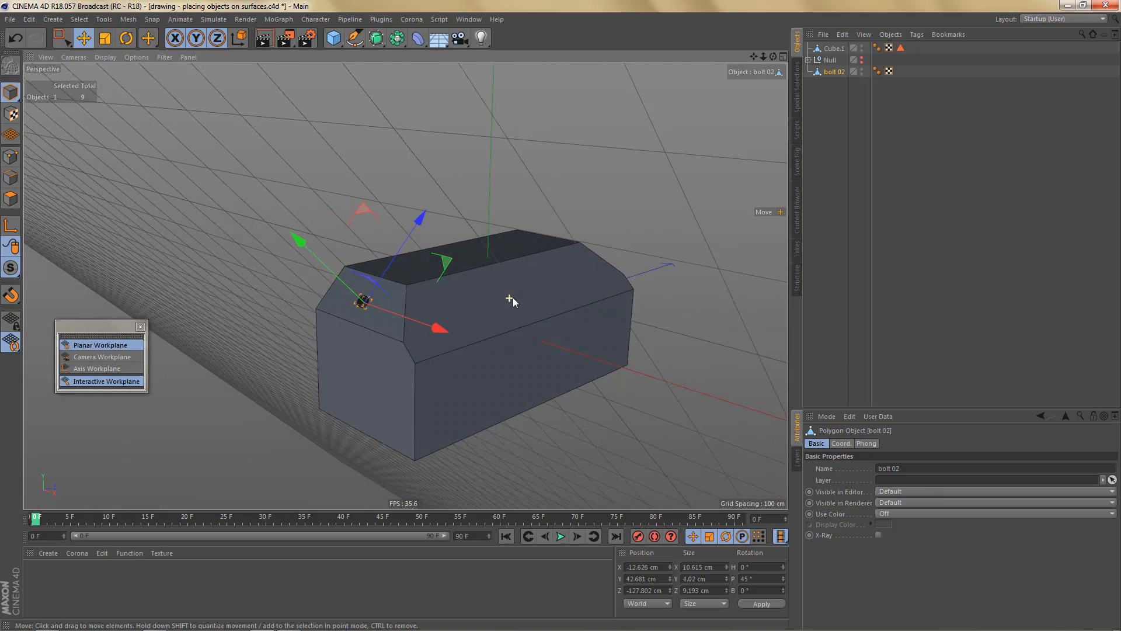
pyautogui.press('e')
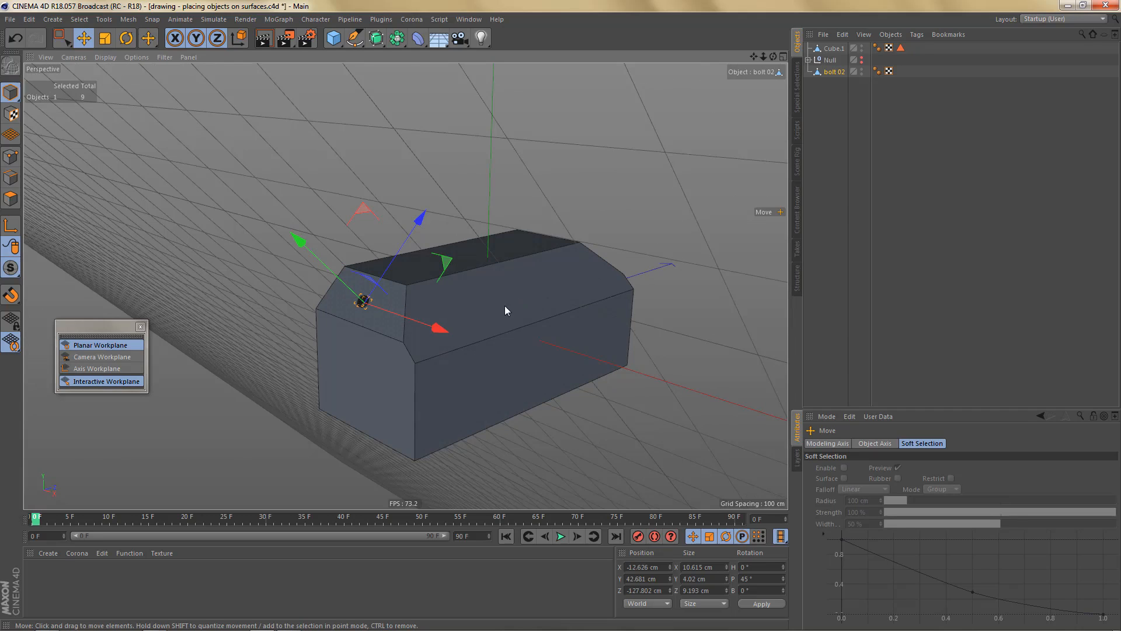
# Step: Select a lower corner point of the sloped end face on Cube.1, try moving it to X 0 and undo the move
pyautogui.click(832, 49)
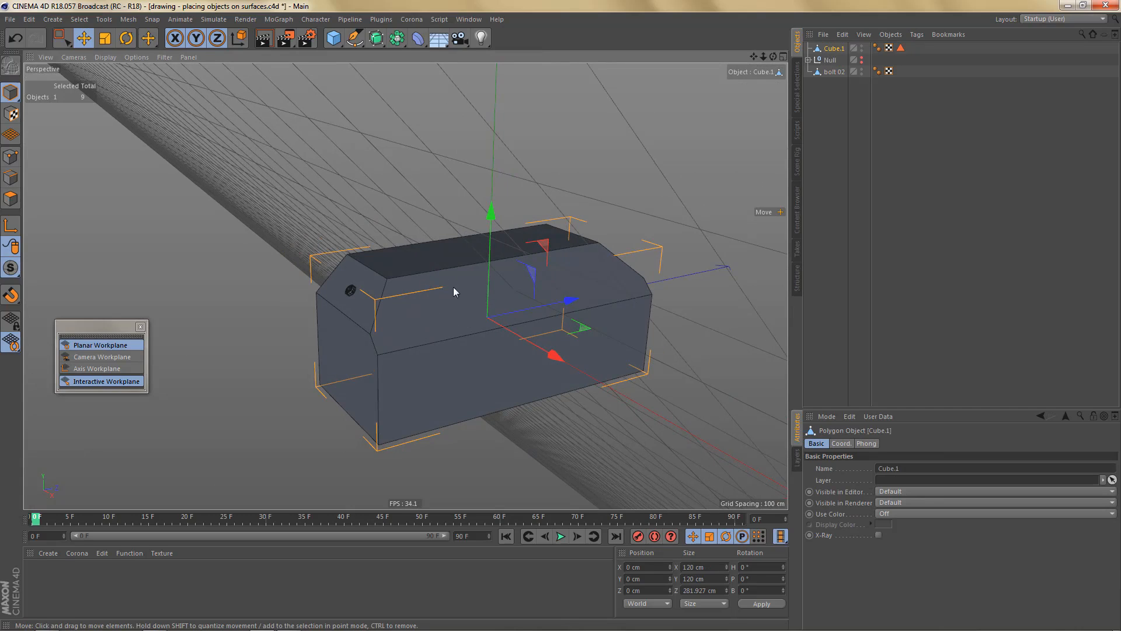
pyautogui.moveTo(459, 302)
pyautogui.keyDown('alt'); pyautogui.mouseDown()
pyautogui.moveTo(493, 295)
pyautogui.moveTo(454, 315)
pyautogui.mouseUp(); pyautogui.keyUp('alt')
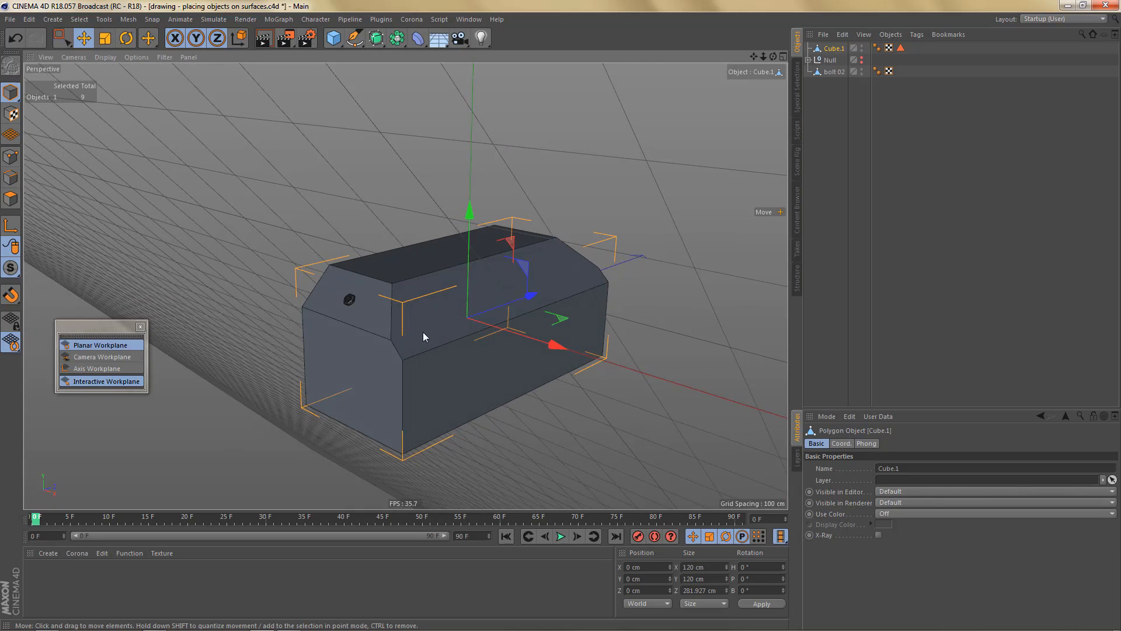
pyautogui.press('Return')
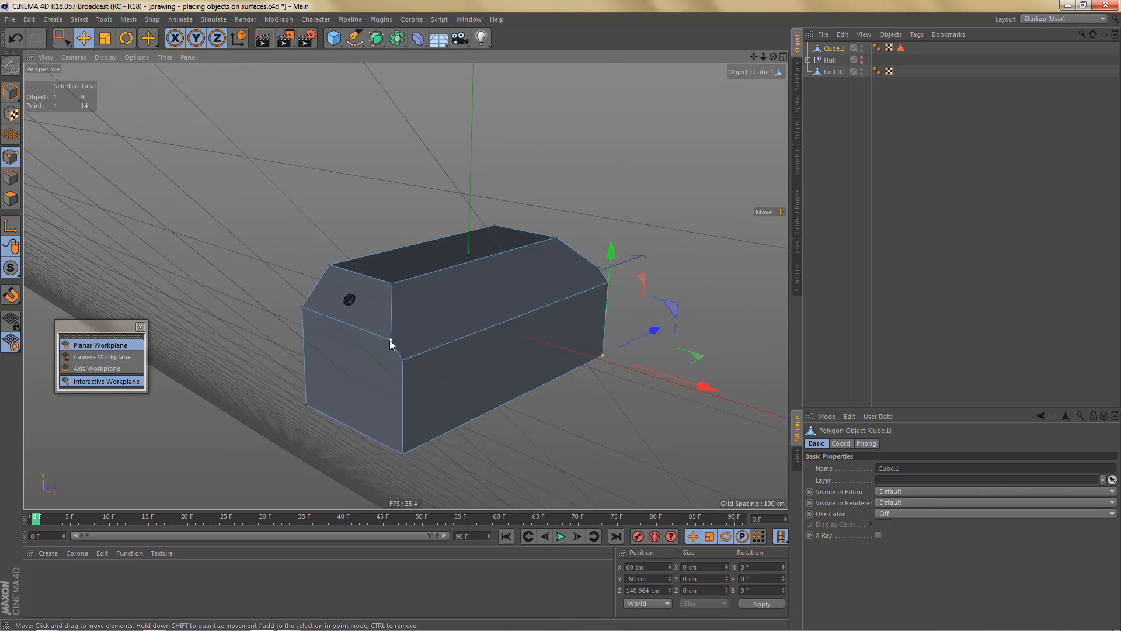
pyautogui.click(390, 340)
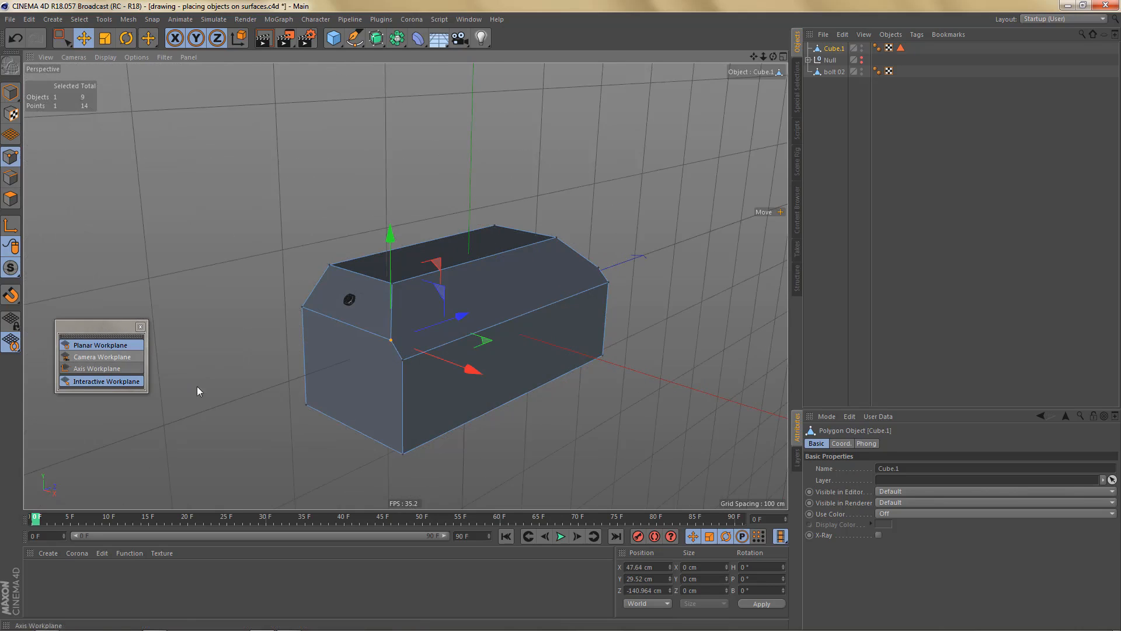
pyautogui.hotkey('ctrl', 'z')
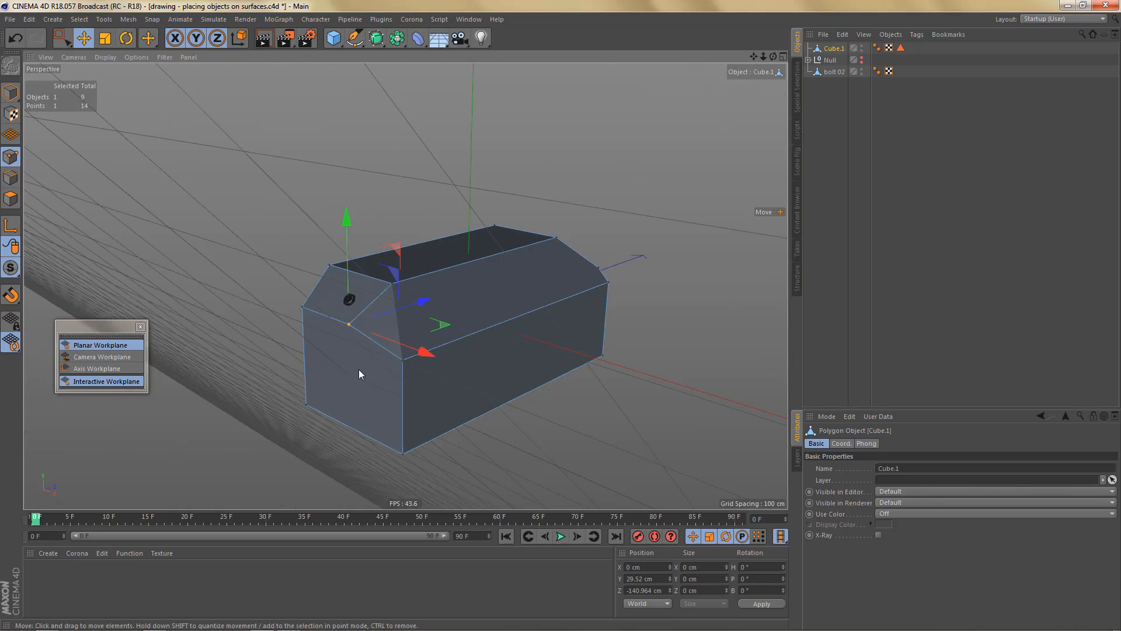
pyautogui.hotkey('ctrl', 'z')
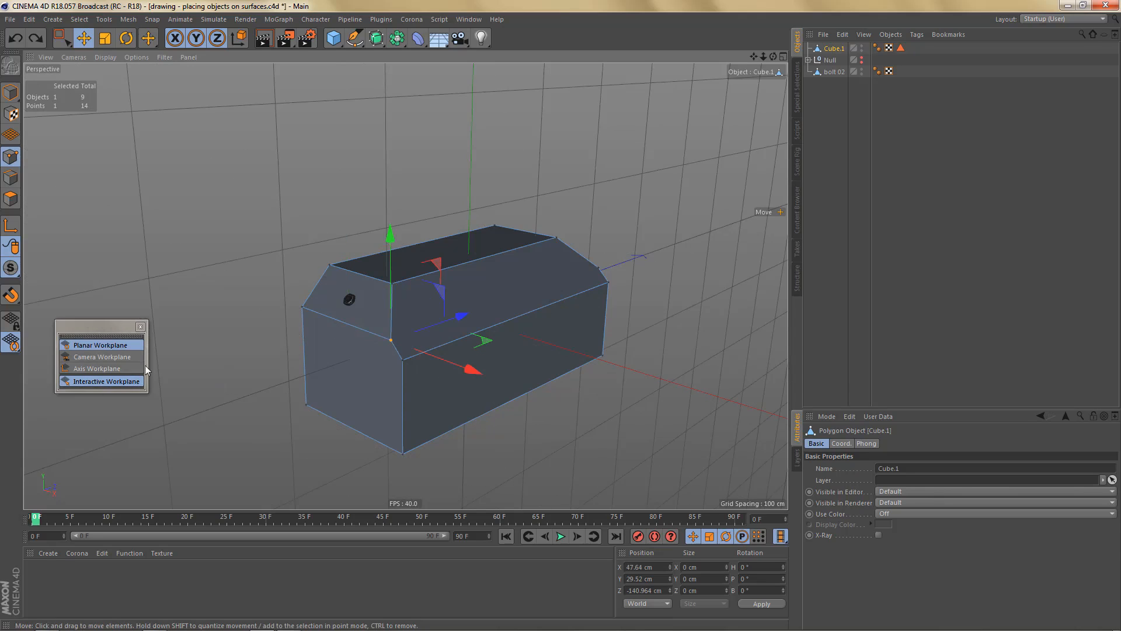
# Step: Lock the workplane on the horizontal plane and add the matching corner point at the far end of Cube.1 to the selection
pyautogui.click(11, 320)
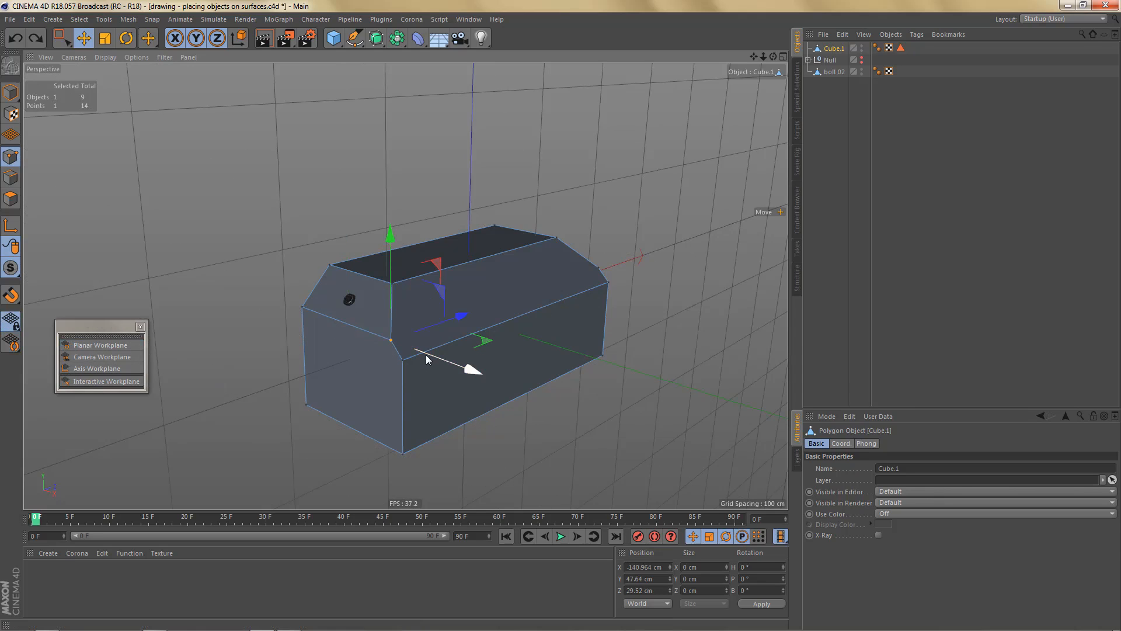
pyautogui.hotkey('ctrl', 'z')
pyautogui.keyDown('alt'); pyautogui.moveTo(432, 362); pyautogui.dragTo(577, 236); pyautogui.keyUp('alt')
pyautogui.keyDown('shift'); pyautogui.click(591, 246); pyautogui.keyUp('shift')
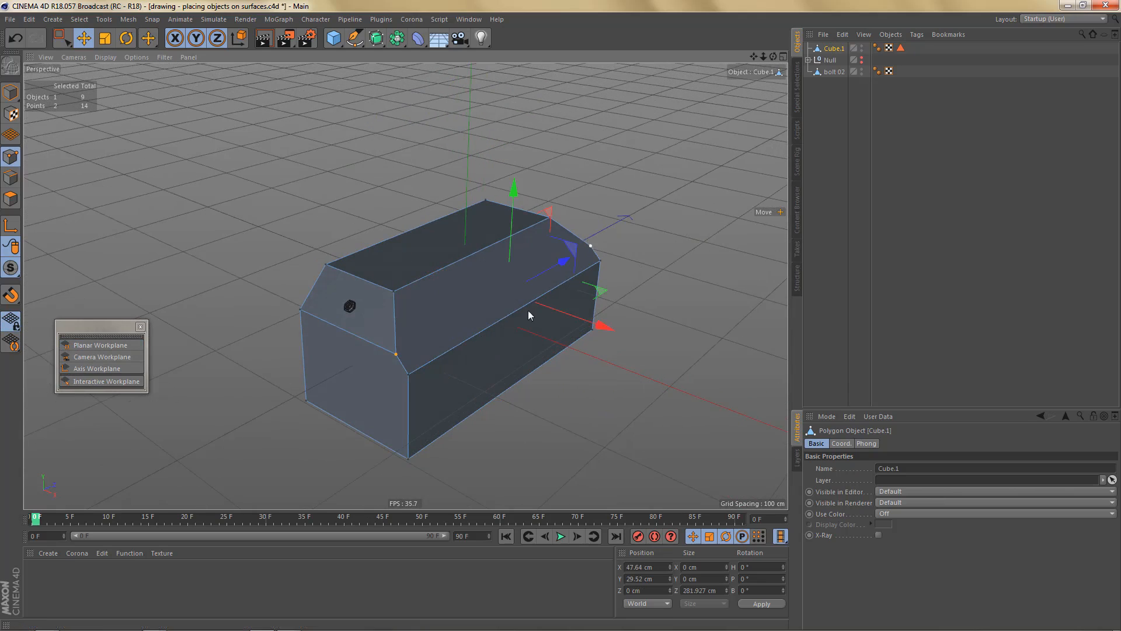
# Step: Select the near point where the long sloped side of Cube.1 meets its vertical side and frame it in the front view
pyautogui.click(407, 373)
pyautogui.press('F3')
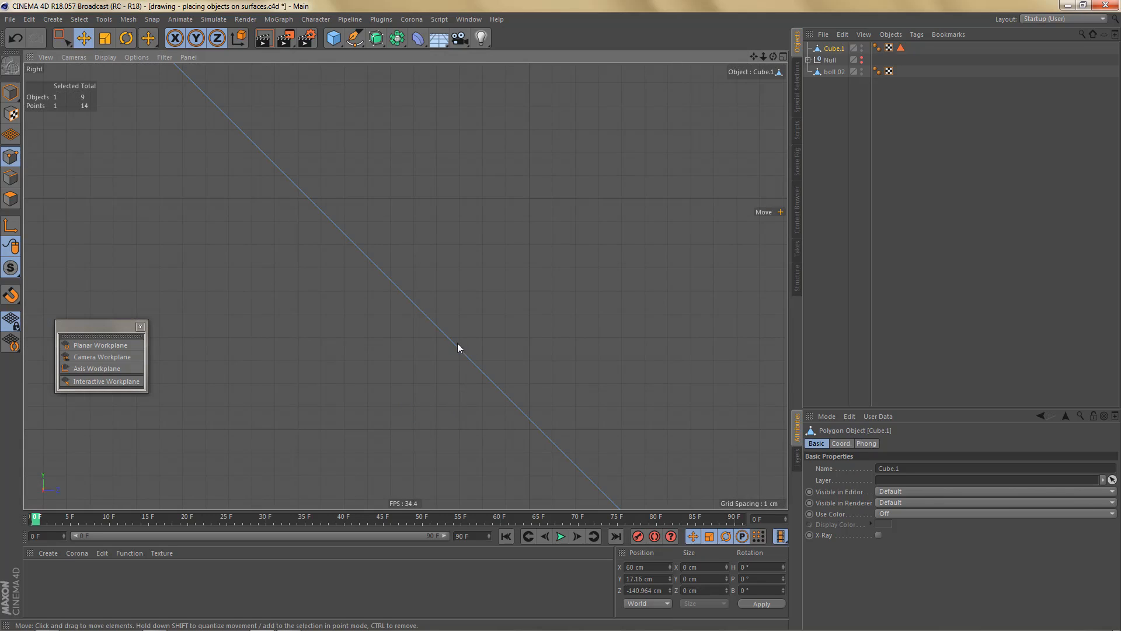
pyautogui.press('s')
pyautogui.keyDown('alt'); pyautogui.moveTo(463, 308); pyautogui.dragTo(333, 430, button='right'); pyautogui.keyUp('alt')
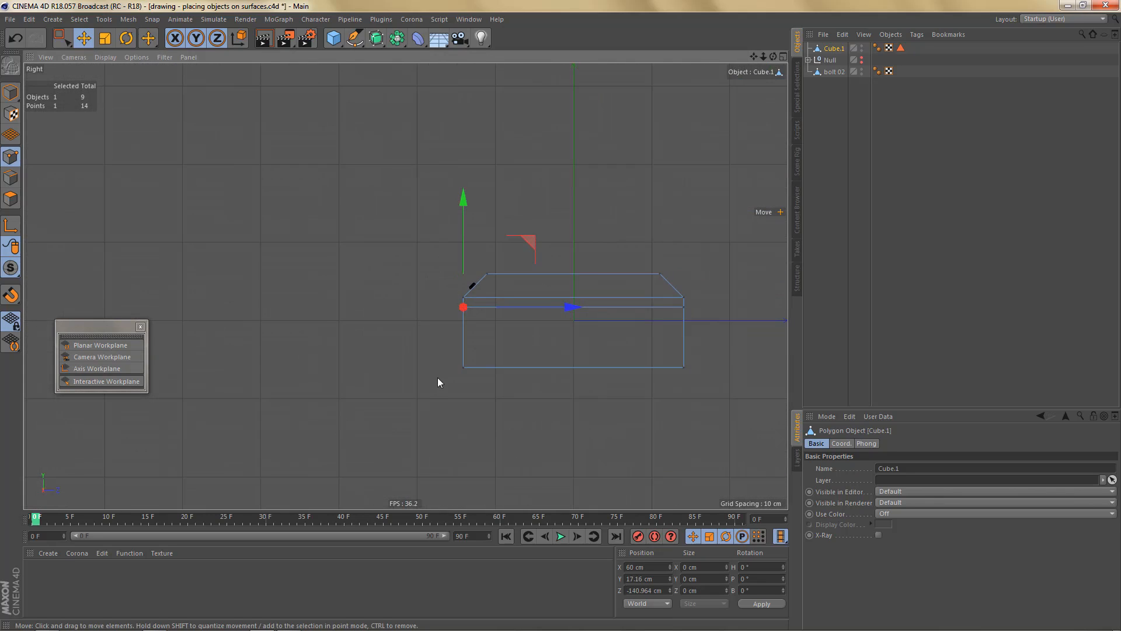
pyautogui.keyDown('alt'); pyautogui.moveTo(567, 354); pyautogui.dragTo(497, 387, button='middle'); pyautogui.keyUp('alt')
pyautogui.middleClick(498, 389)
pyautogui.middleClick(584, 404)
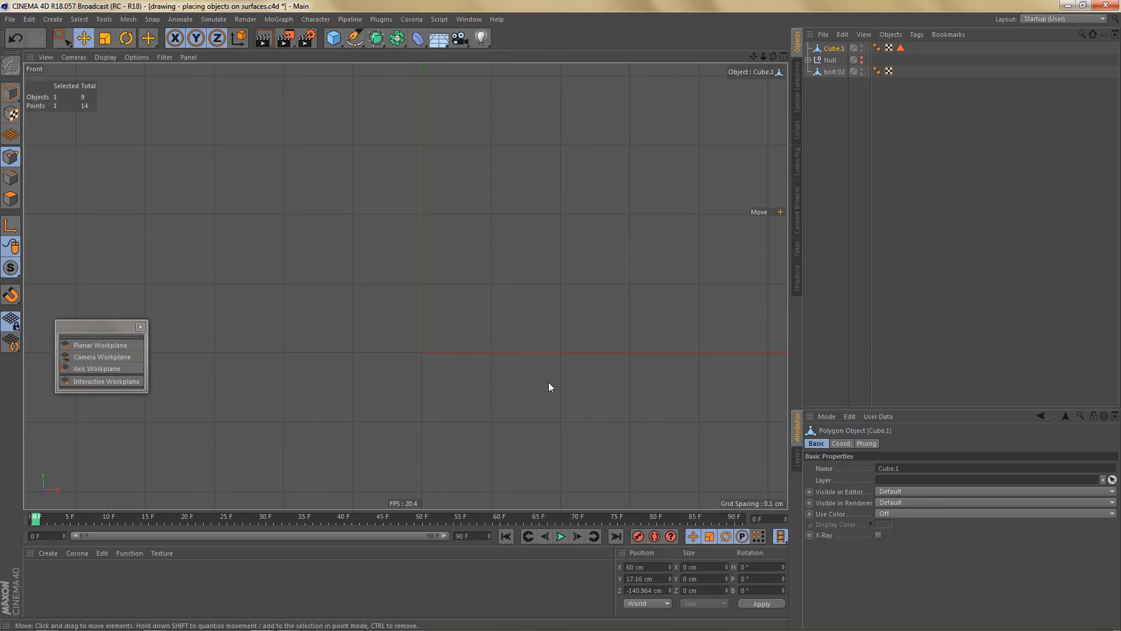
pyautogui.press('s')
pyautogui.keyDown('alt'); pyautogui.moveTo(498, 368); pyautogui.dragTo(472, 392, button='right'); pyautogui.keyUp('alt')
pyautogui.keyDown('alt'); pyautogui.moveTo(467, 385); pyautogui.dragTo(545, 369, button='middle'); pyautogui.keyUp('alt')
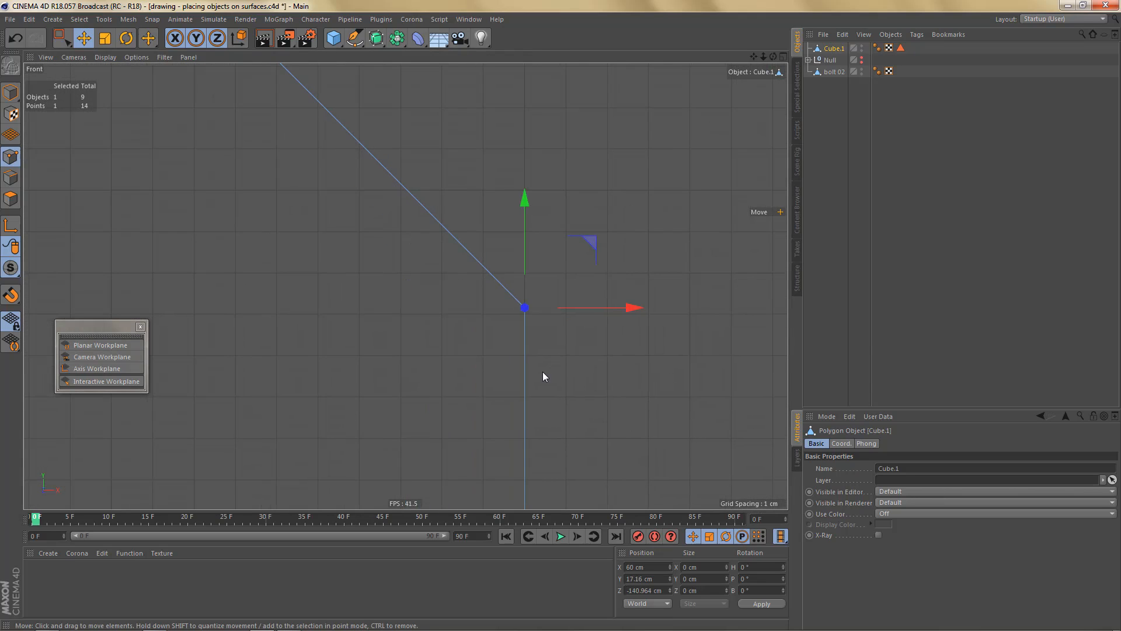
# Step: Line Cut Cube.1 horizontally from the selected point across its full width with Visible Only off, and return to the perspective view
pyautogui.press('k')
pyautogui.press('k')
pyautogui.keyDown('alt'); pyautogui.moveTo(575, 361); pyautogui.dragTo(523, 379, button='right'); pyautogui.keyUp('alt')
pyautogui.keyDown('alt'); pyautogui.moveTo(525, 379); pyautogui.dragTo(646, 349, button='middle'); pyautogui.keyUp('alt')
pyautogui.keyDown('alt'); pyautogui.moveTo(631, 343); pyautogui.dragTo(558, 421, button='right'); pyautogui.keyUp('alt')
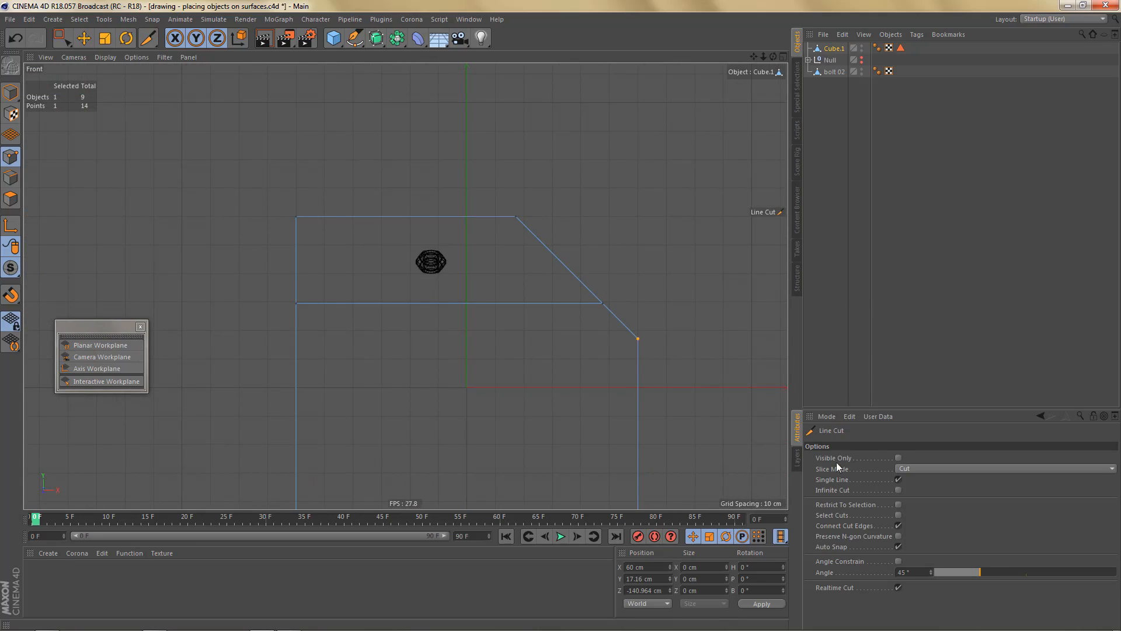
pyautogui.click(842, 457)
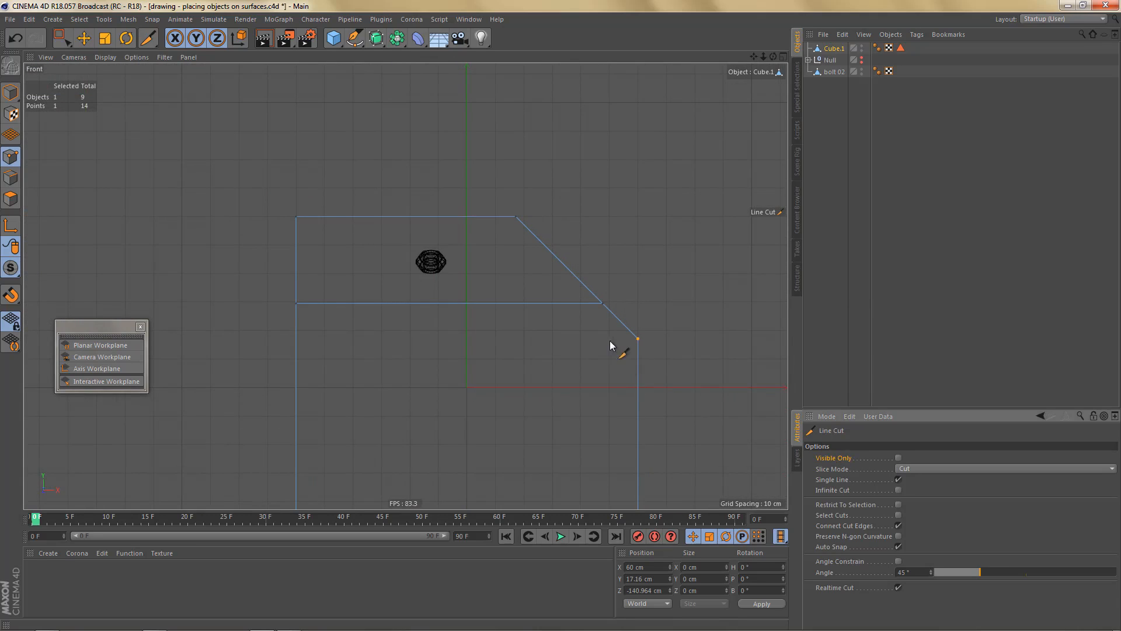
pyautogui.click(637, 339)
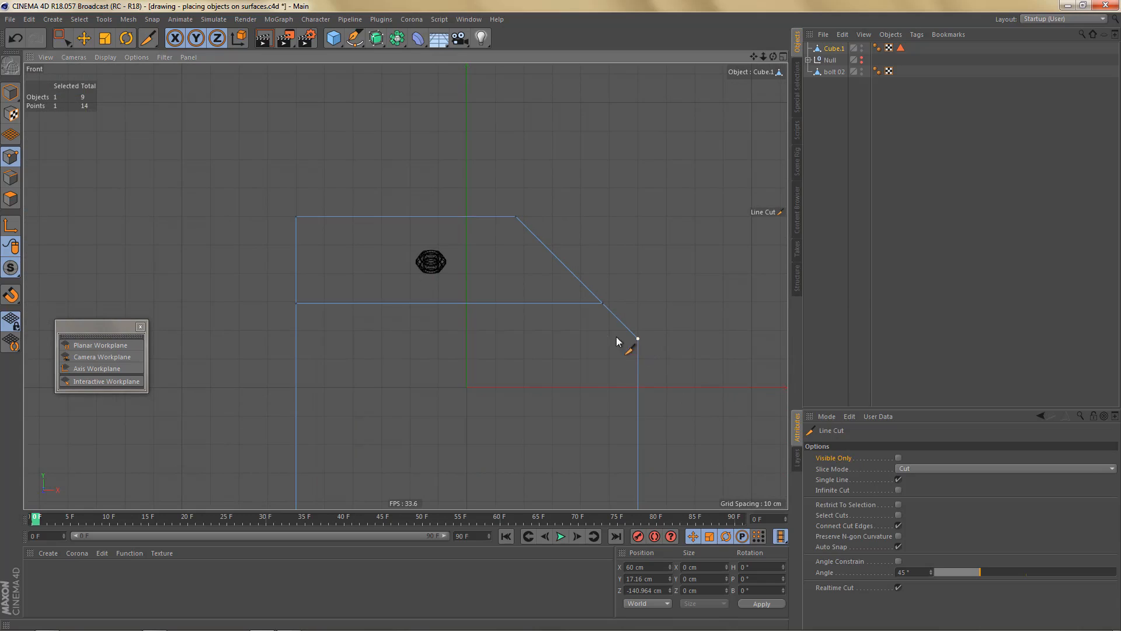
pyautogui.click(170, 339)
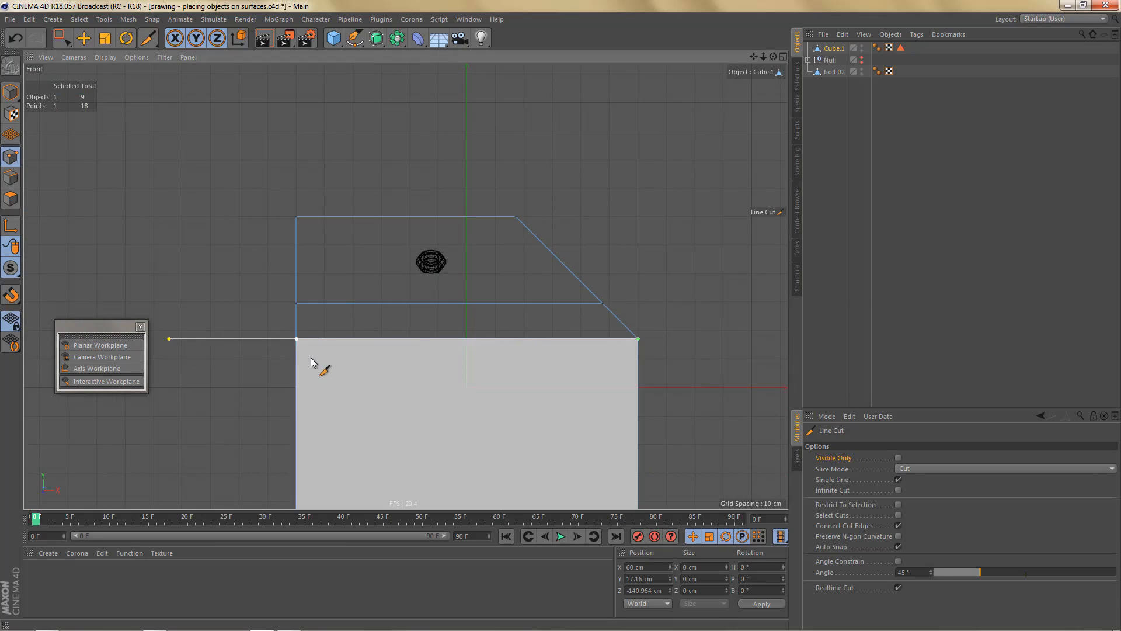
pyautogui.press('e')
pyautogui.press('F1')
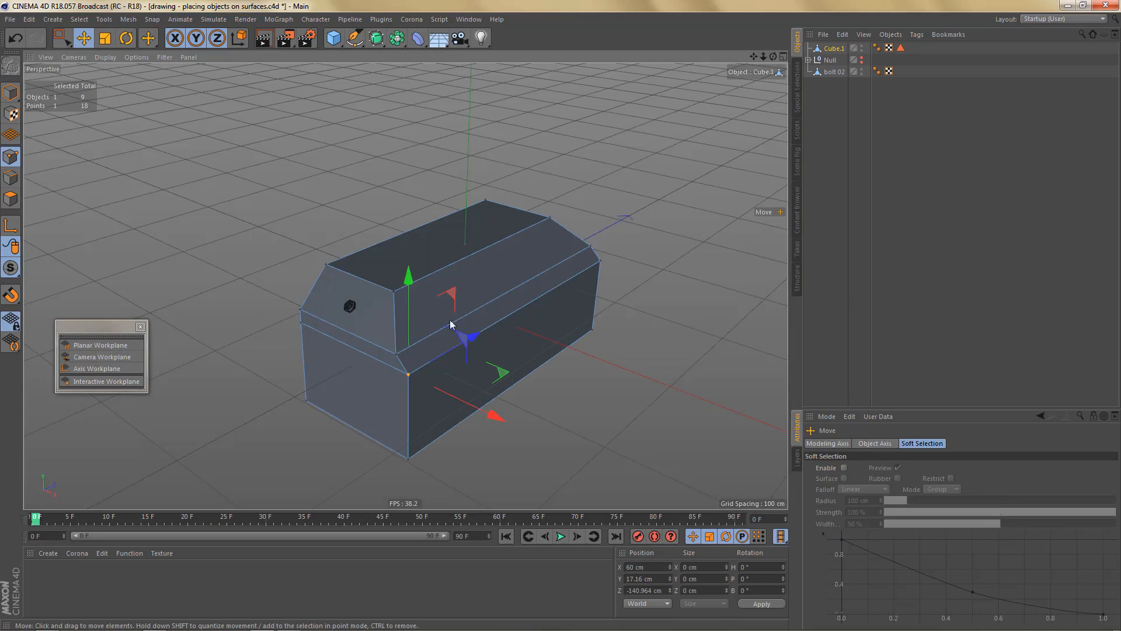
# Step: Use Live Selection to select both end points of the edge just above the new cut on Cube.1's opposite long side
pyautogui.keyDown('alt'); pyautogui.moveTo(451, 325); pyautogui.dragTo(712, 295); pyautogui.keyUp('alt')
pyautogui.press('9')
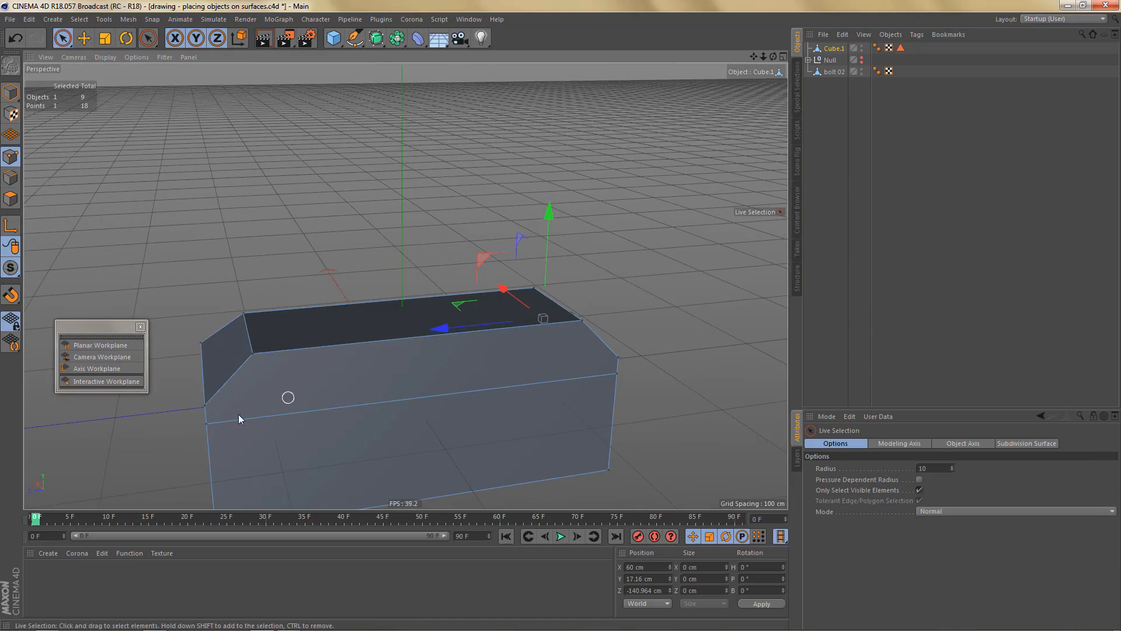
pyautogui.keyDown('shift'); pyautogui.click(620, 358); pyautogui.keyUp('shift')
pyautogui.keyDown('alt'); pyautogui.moveTo(538, 351); pyautogui.dragTo(344, 353); pyautogui.keyUp('alt')
pyautogui.keyDown('alt'); pyautogui.moveTo(489, 391); pyautogui.dragTo(516, 342); pyautogui.keyUp('alt')
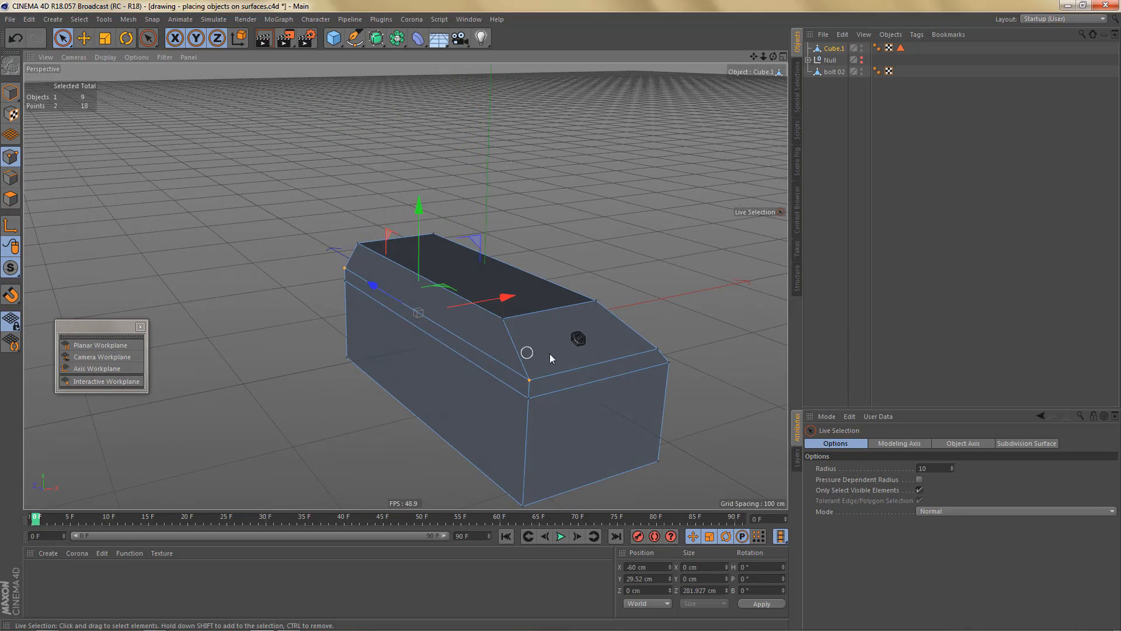
pyautogui.keyDown('alt'); pyautogui.moveTo(550, 354); pyautogui.dragTo(469, 314); pyautogui.keyUp('alt')
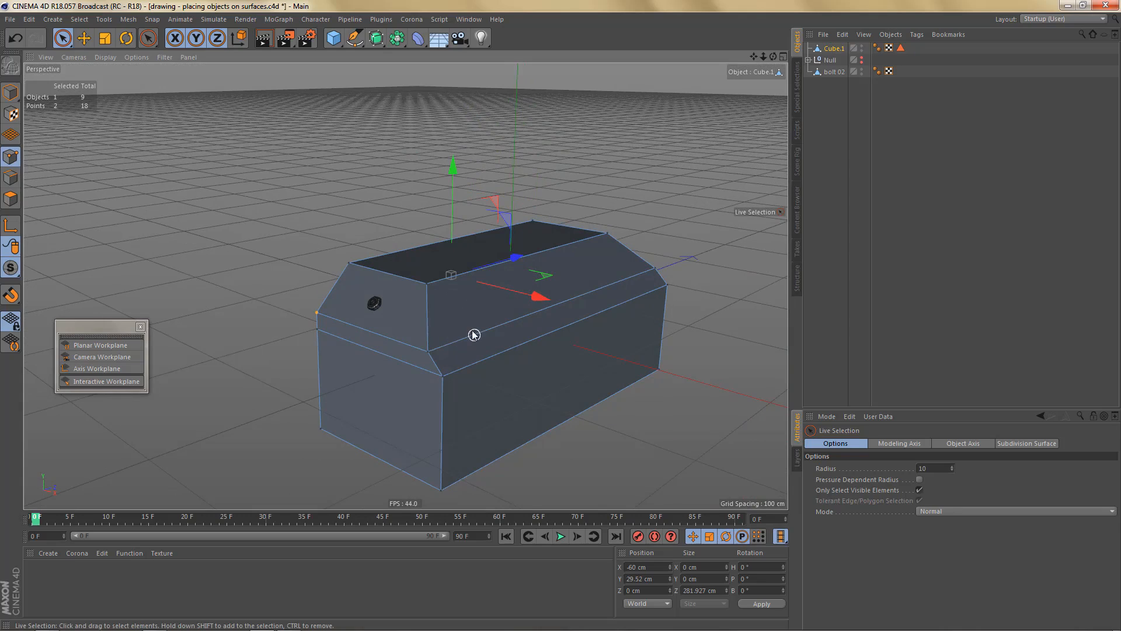
pyautogui.moveTo(465, 323)
pyautogui.keyDown('alt'); pyautogui.mouseDown()
pyautogui.moveTo(495, 325)
pyautogui.moveTo(433, 334)
pyautogui.mouseUp(); pyautogui.keyUp('alt')
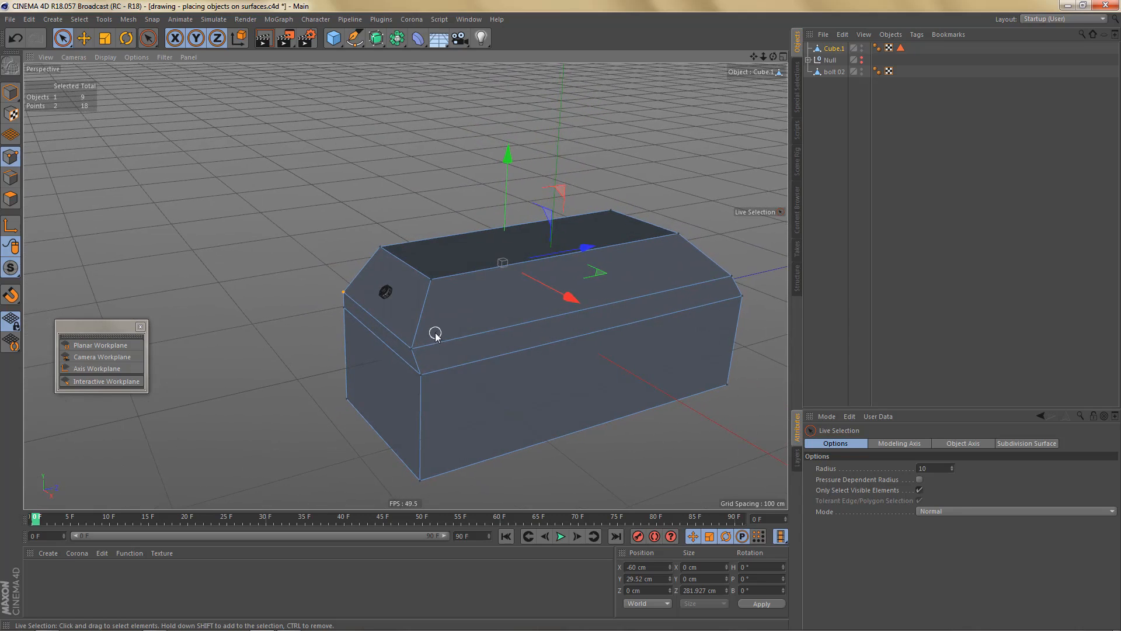
# Step: Return Cube.1 to Model mode and lock an interactive planar workplane on its long sloped face
pyautogui.press('Return')
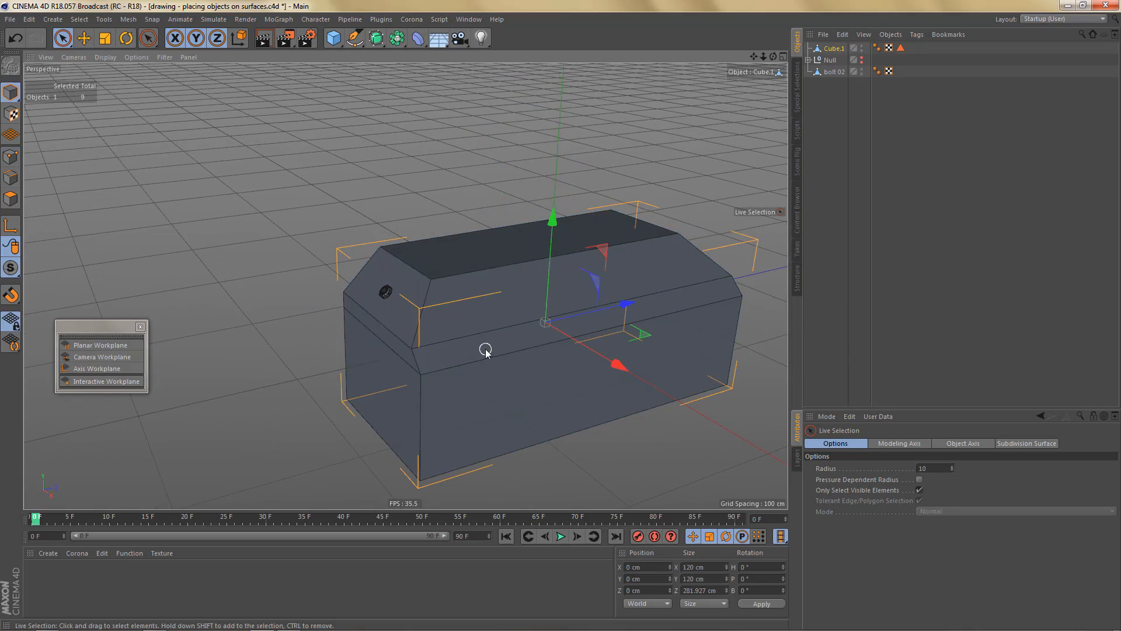
pyautogui.hotkey('shift', 'x')
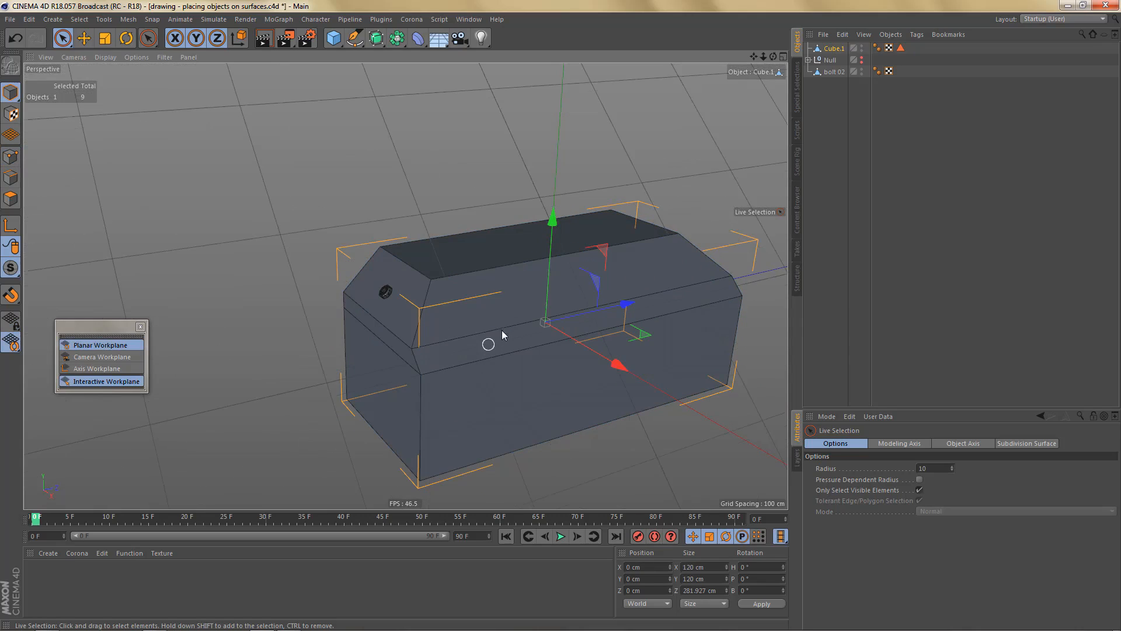
pyautogui.press('e')
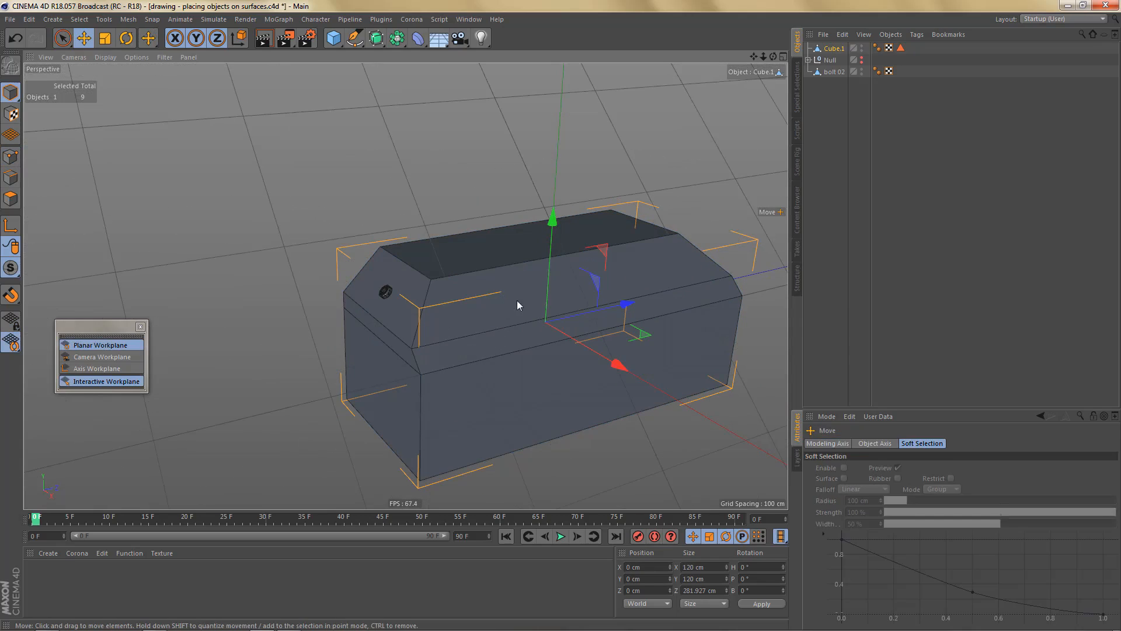
pyautogui.moveTo(521, 296)
pyautogui.keyDown('alt'); pyautogui.mouseDown()
pyautogui.moveTo(636, 290)
pyautogui.moveTo(500, 292)
pyautogui.mouseUp(); pyautogui.keyUp('alt')
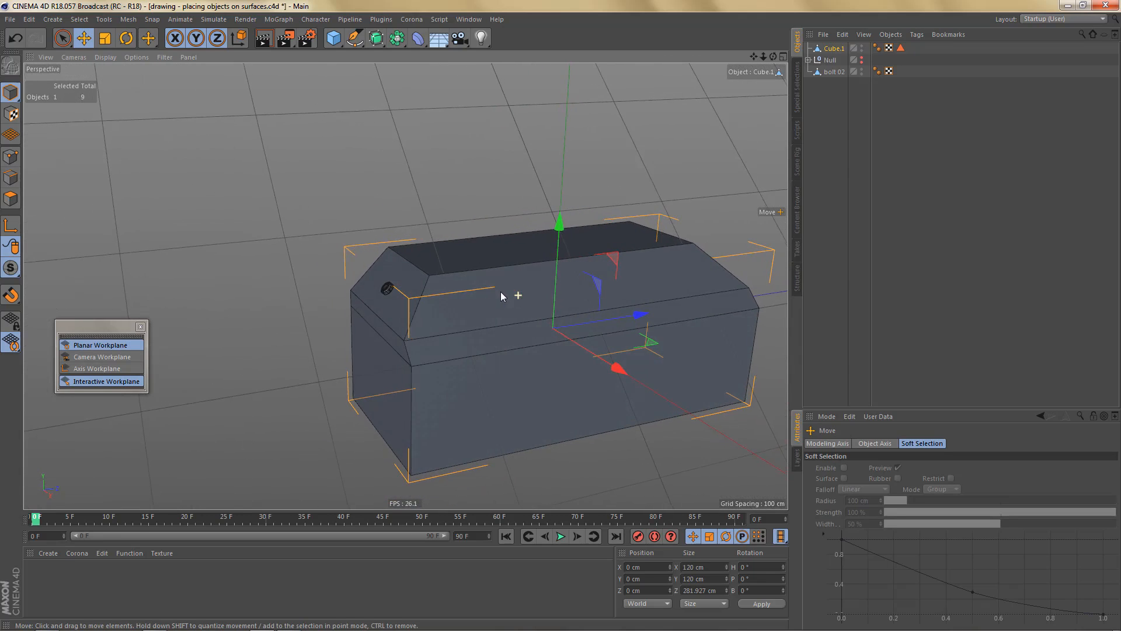
pyautogui.hotkey('ctrl', 'z')
# Step: Select bolt 02, align it to the locked workplane and set its Y position to 0 cm
pyautogui.click(828, 72)
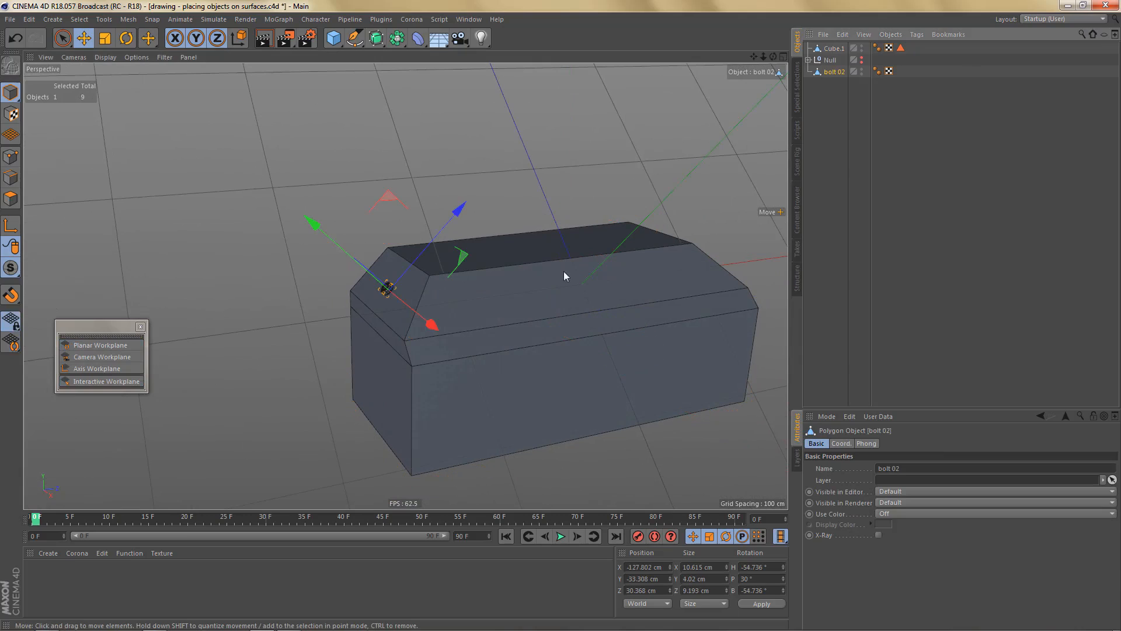
pyautogui.hotkey('ctrl', 'z')
pyautogui.hotkey('ctrl', 'z')
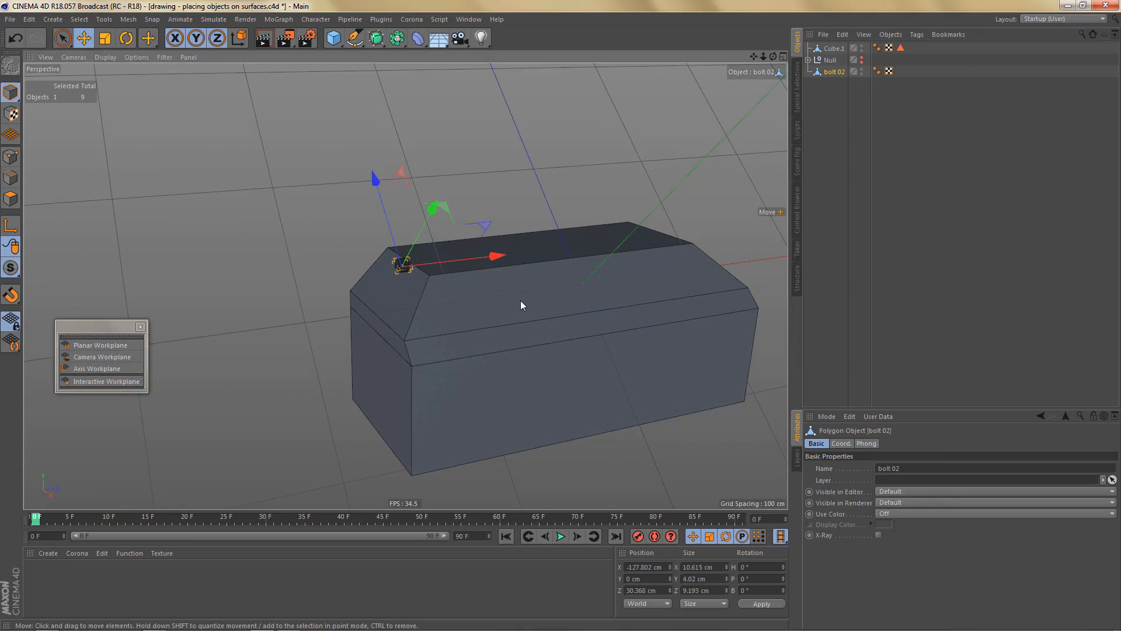
# Step: Slide bolt 02 along the sloped face to about X -29.5 cm, Z -1.4 cm, and restore the horizontal workplane
pyautogui.moveTo(500, 258); pyautogui.dragTo(585, 240)
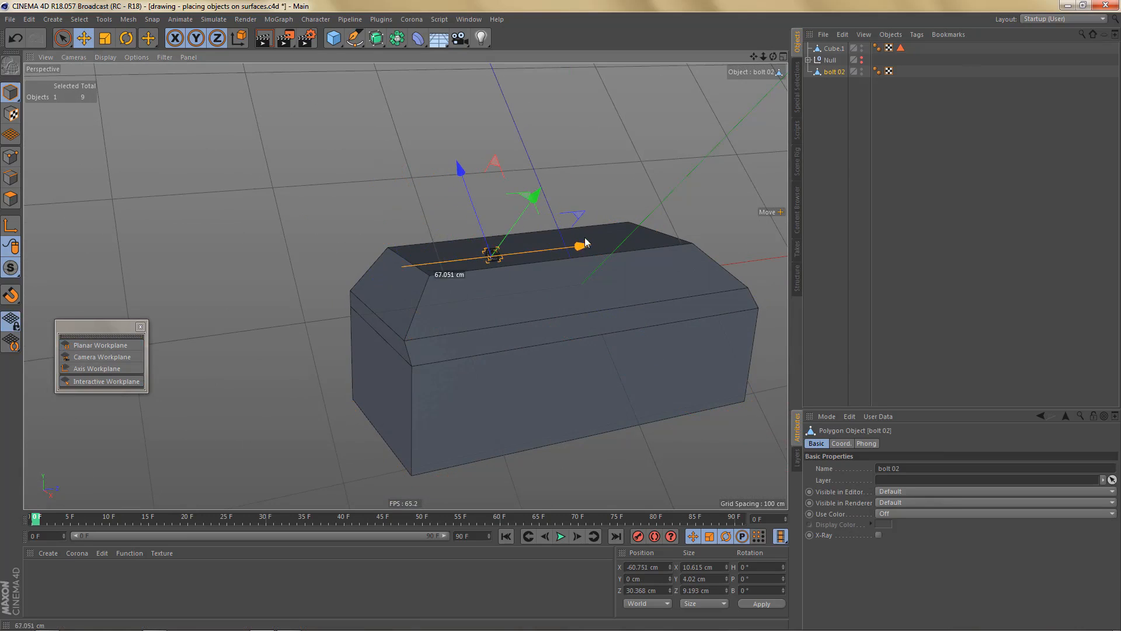
pyautogui.moveTo(470, 169); pyautogui.dragTo(486, 206)
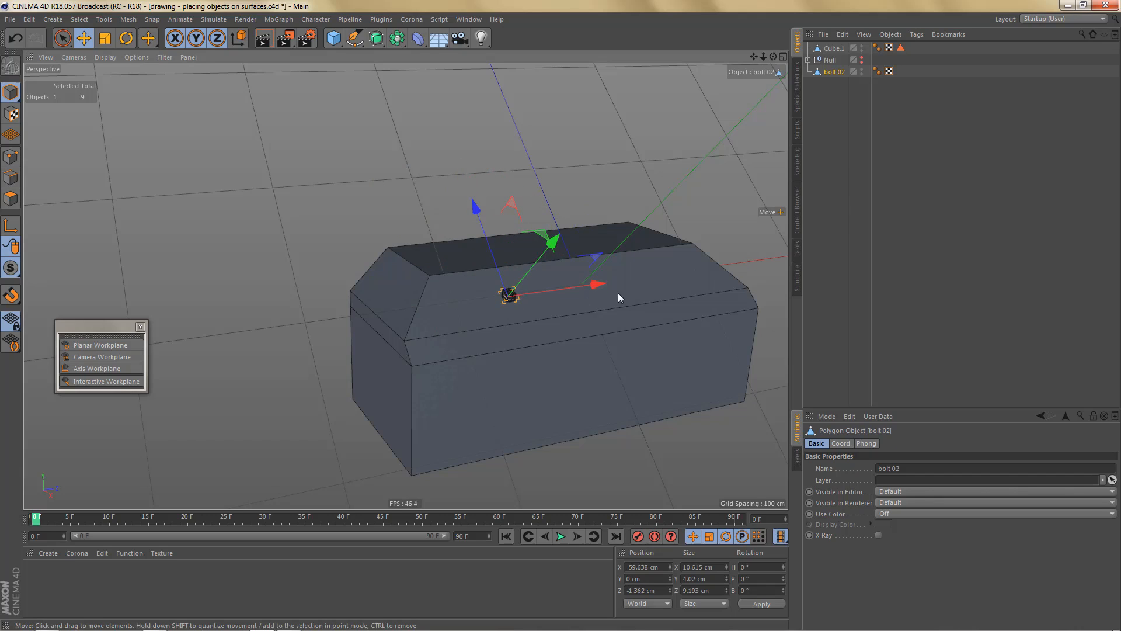
pyautogui.moveTo(597, 284); pyautogui.dragTo(633, 279)
pyautogui.moveTo(562, 289)
pyautogui.keyDown('alt'); pyautogui.mouseDown()
pyautogui.moveTo(625, 295)
pyautogui.moveTo(552, 296)
pyautogui.mouseUp(); pyautogui.keyUp('alt')
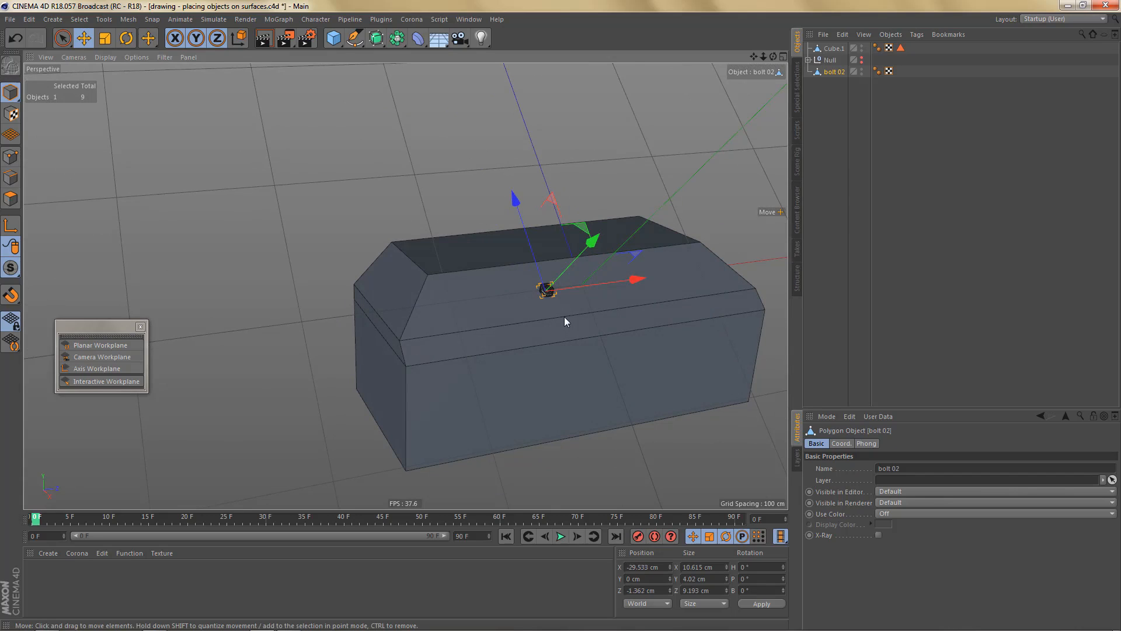
pyautogui.hotkey('shift', 'x')
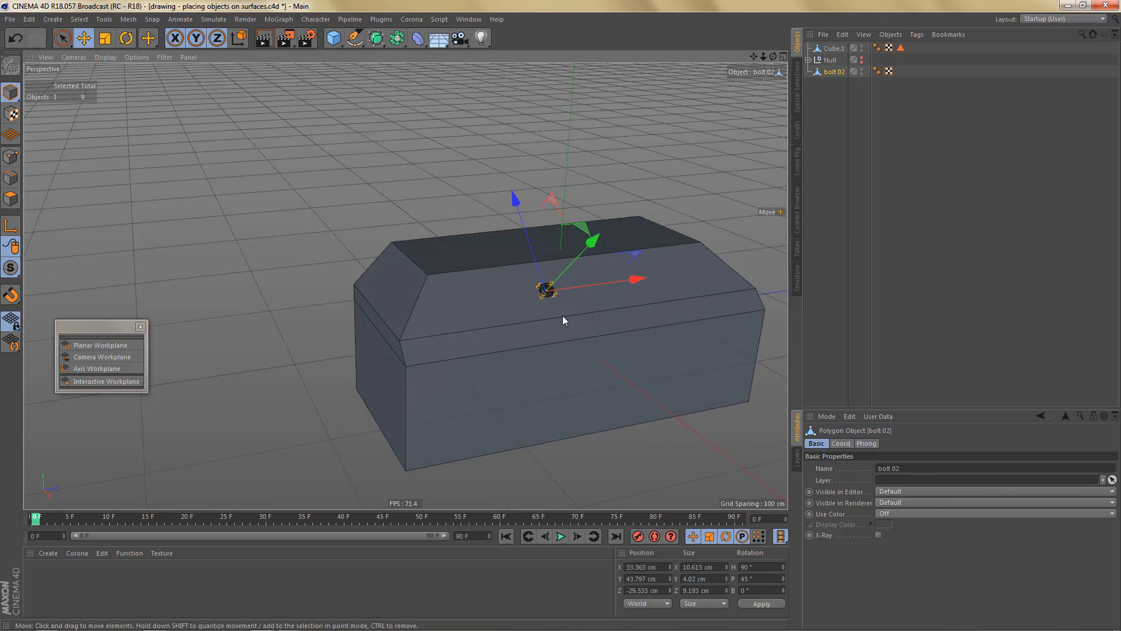
pyautogui.keyDown('alt'); pyautogui.moveTo(562, 316); pyautogui.dragTo(536, 336); pyautogui.keyUp('alt')
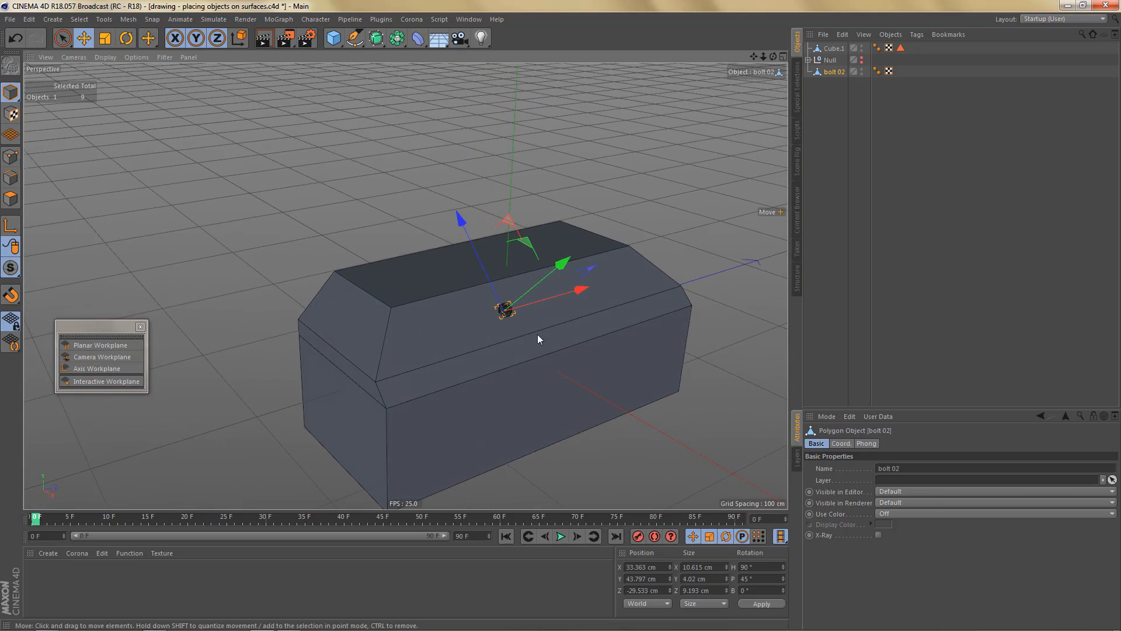
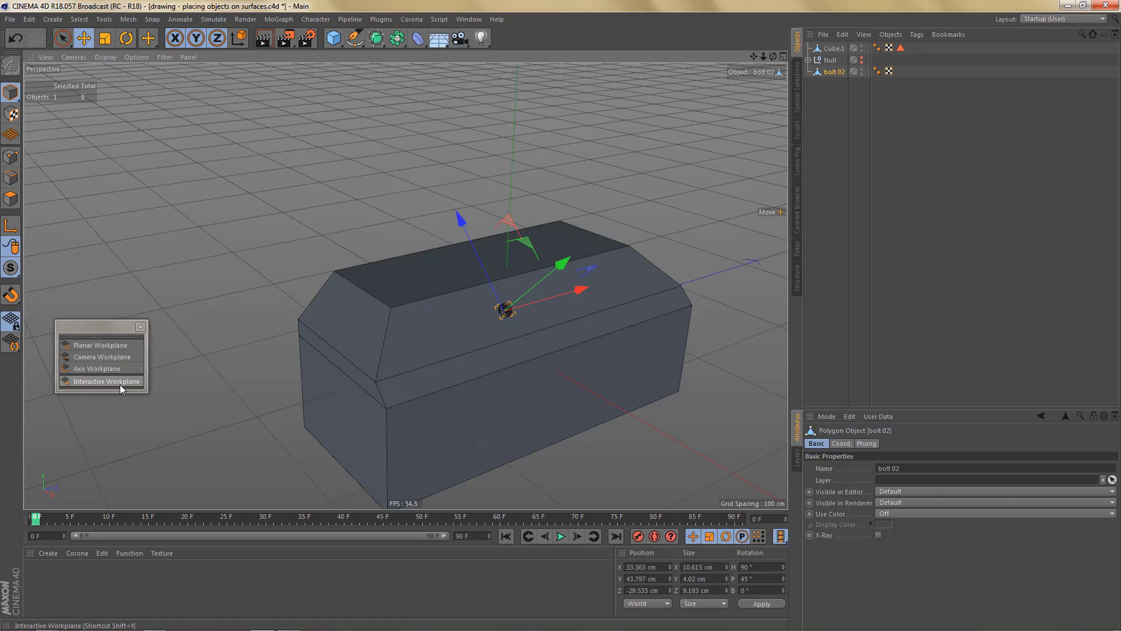
# Step: Lock the workplane on Cube.1's sloped end face, add a Cube there and scale it uniformly to about 29.2 cm
pyautogui.hotkey('shift', 'x')
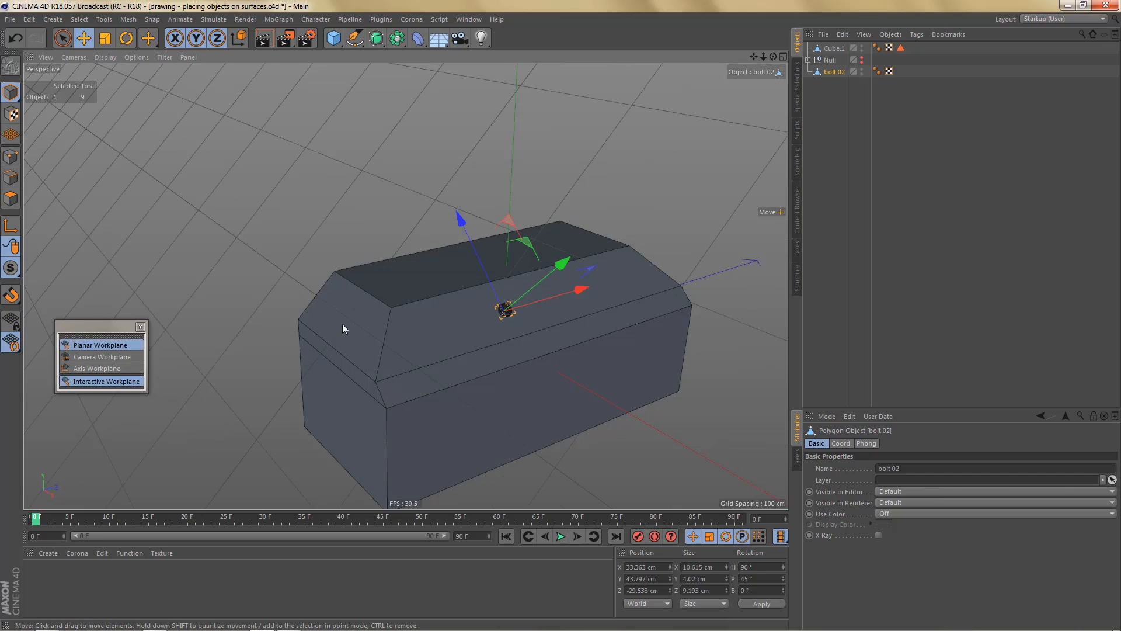
pyautogui.hotkey('shift', 'x')
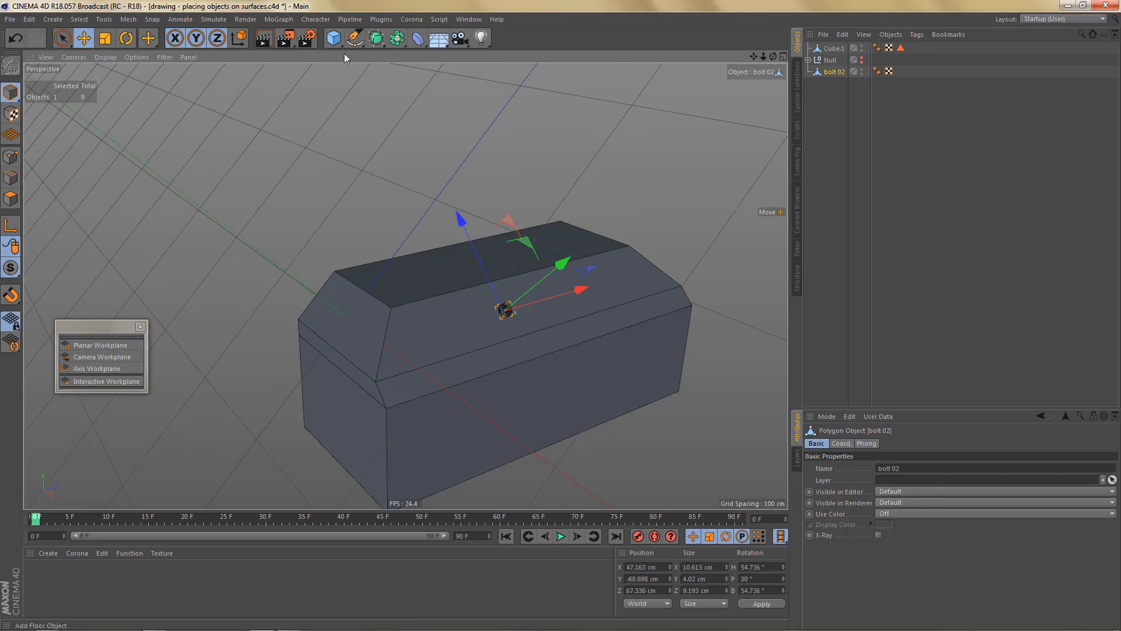
pyautogui.click(334, 39)
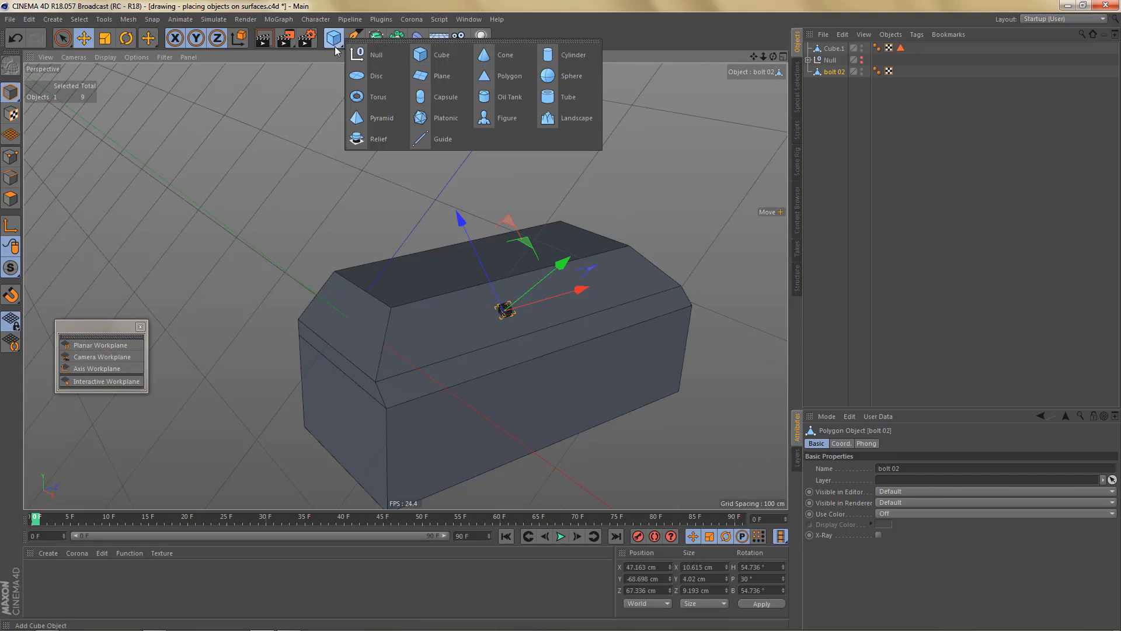
pyautogui.click(433, 55)
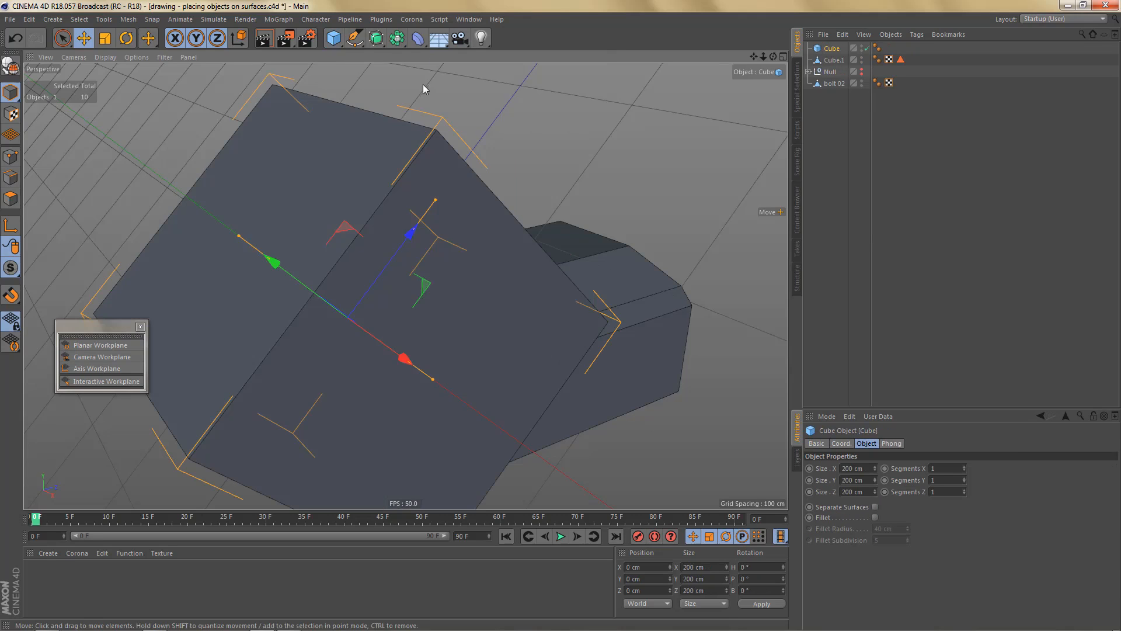
pyautogui.press('t')
pyautogui.moveTo(636, 118); pyautogui.dragTo(286, 292)
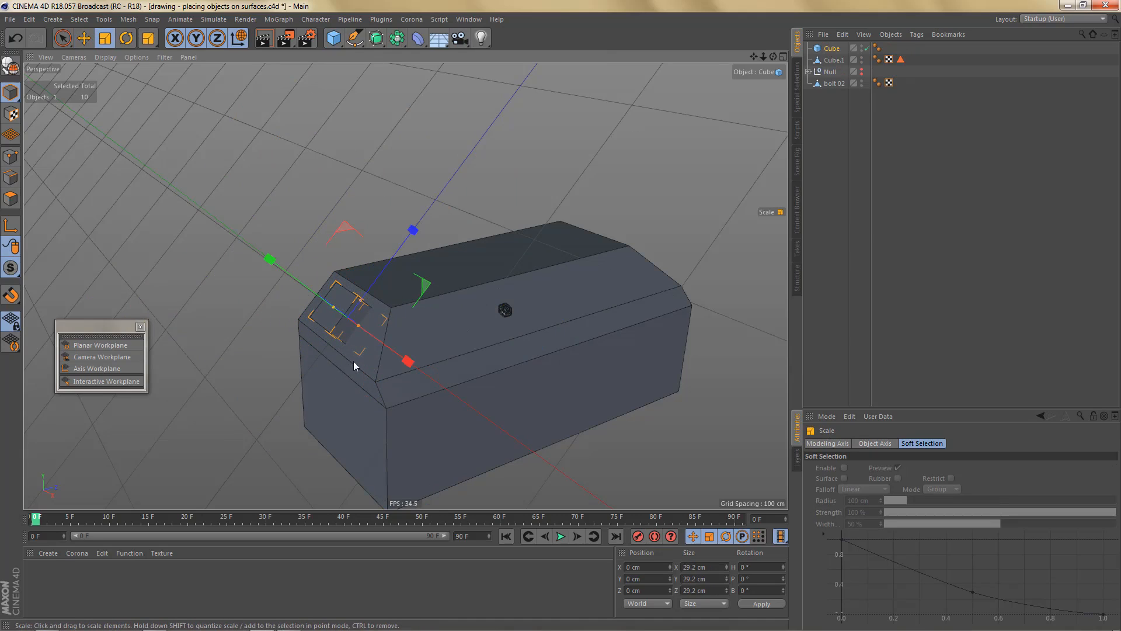
# Step: Create a new project and add a Cube at the world origin
pyautogui.hotkey('ctrl', 'n')
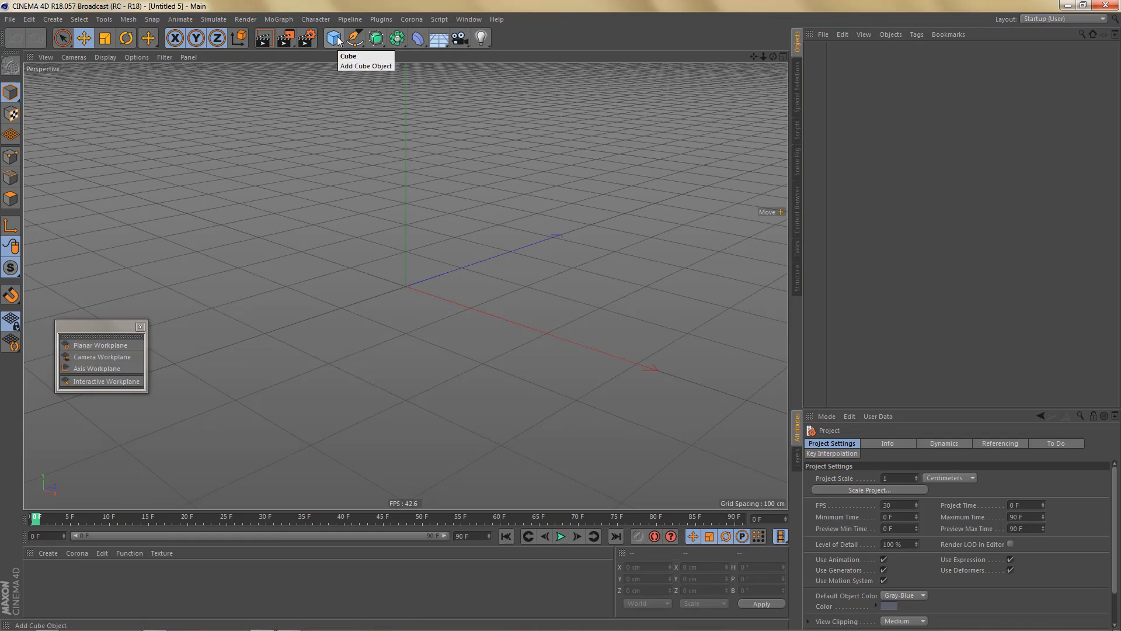
pyautogui.moveTo(336, 41); pyautogui.dragTo(336, 82)
pyautogui.click(435, 55)
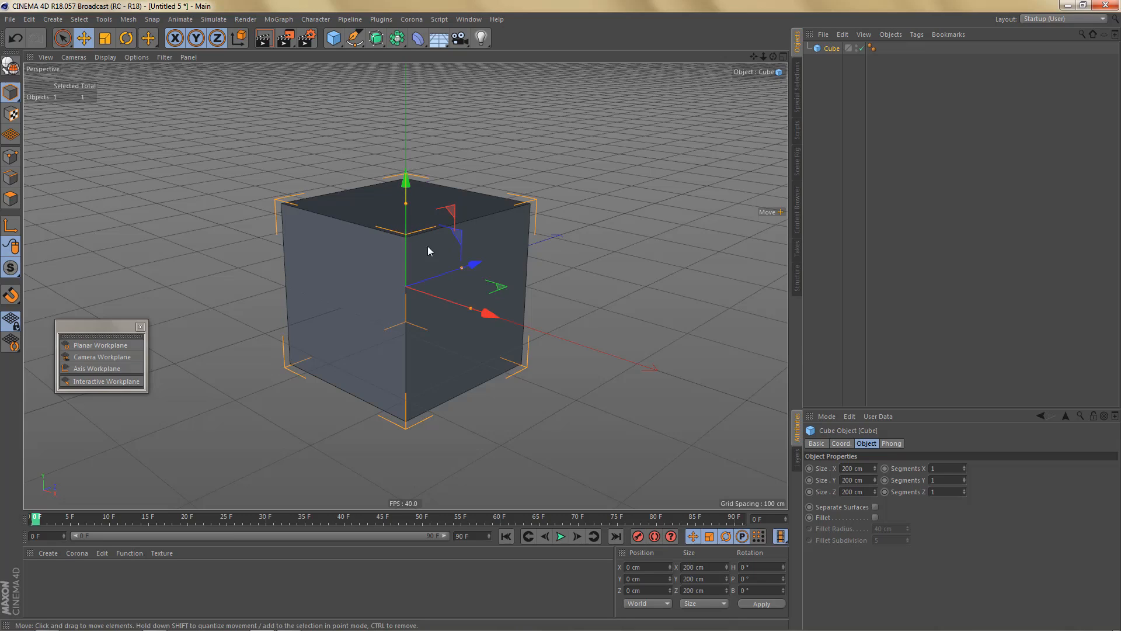
pyautogui.keyDown('alt'); pyautogui.moveTo(442, 250); pyautogui.dragTo(544, 233, button='middle'); pyautogui.keyUp('alt')
pyautogui.keyDown('alt'); pyautogui.moveTo(544, 233); pyautogui.dragTo(475, 303, button='right'); pyautogui.keyUp('alt')
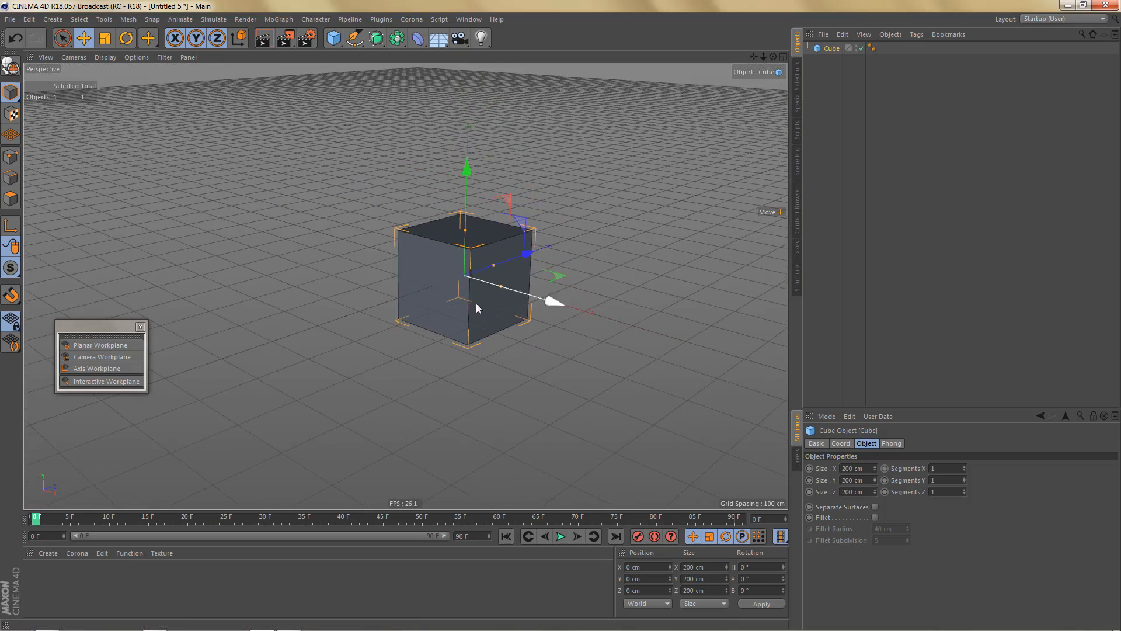
# Step: Enable Create New Object at View Center in the Interface preferences and add a second Cube with the view away from the origin
pyautogui.keyDown('alt'); pyautogui.moveTo(384, 269); pyautogui.dragTo(460, 262, button='right'); pyautogui.keyUp('alt')
pyautogui.keyDown('alt'); pyautogui.moveTo(460, 261); pyautogui.dragTo(700, 274, button='middle'); pyautogui.keyUp('alt')
pyautogui.keyDown('alt'); pyautogui.moveTo(405, 286); pyautogui.dragTo(460, 276, button='right'); pyautogui.keyUp('alt')
pyautogui.keyDown('alt'); pyautogui.moveTo(461, 276); pyautogui.dragTo(569, 268, button='middle'); pyautogui.keyUp('alt')
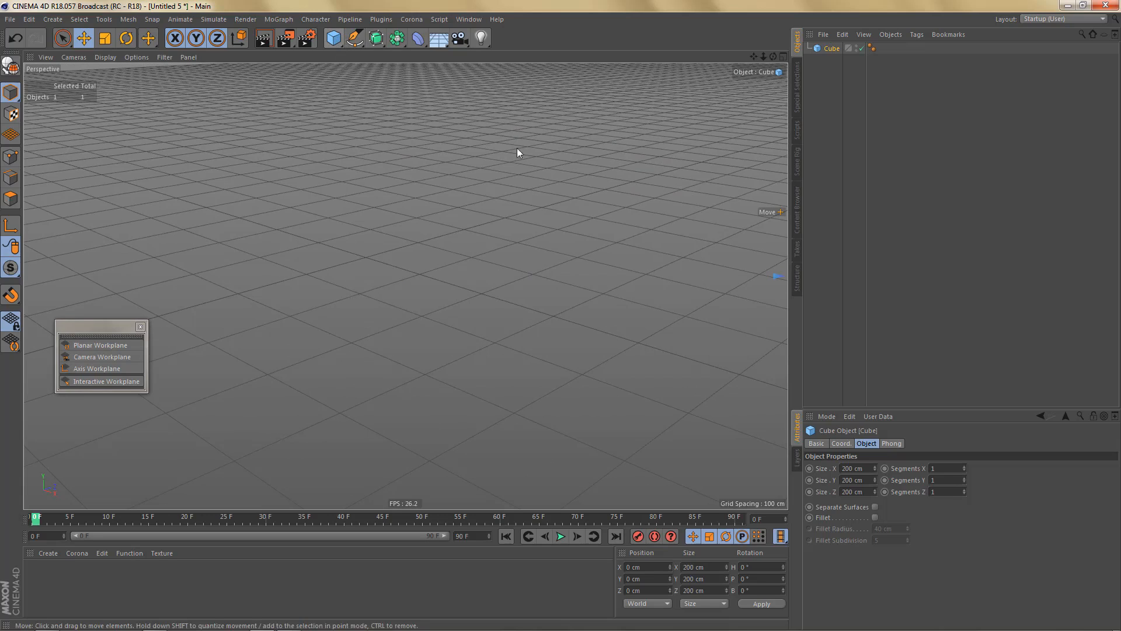
pyautogui.click(31, 22)
pyautogui.click(59, 206)
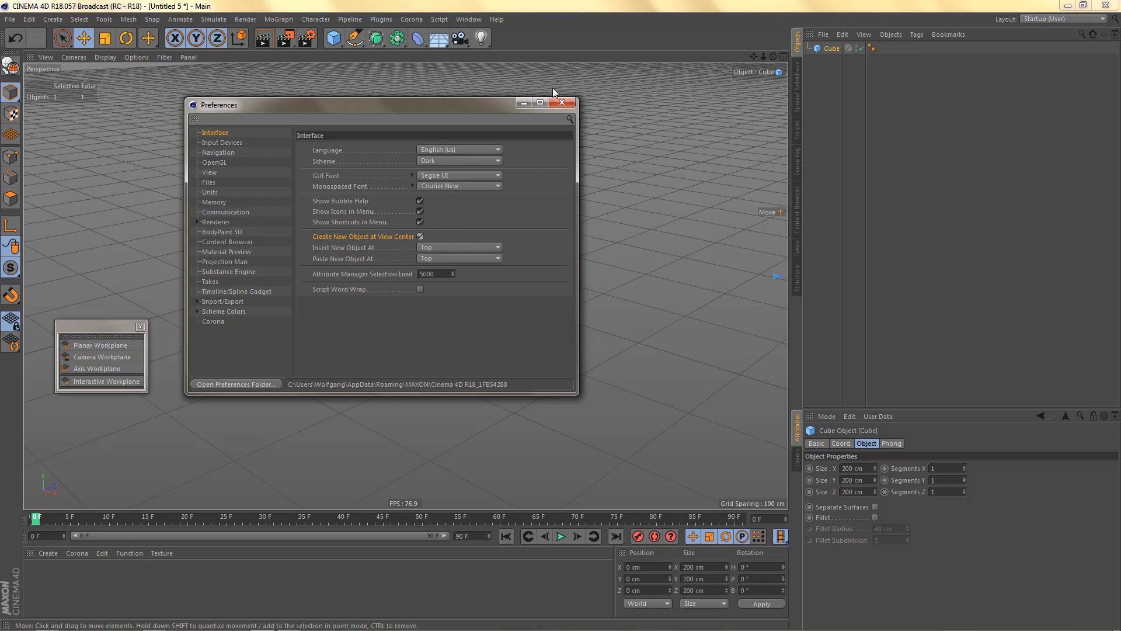
pyautogui.click(562, 102)
pyautogui.click(334, 37)
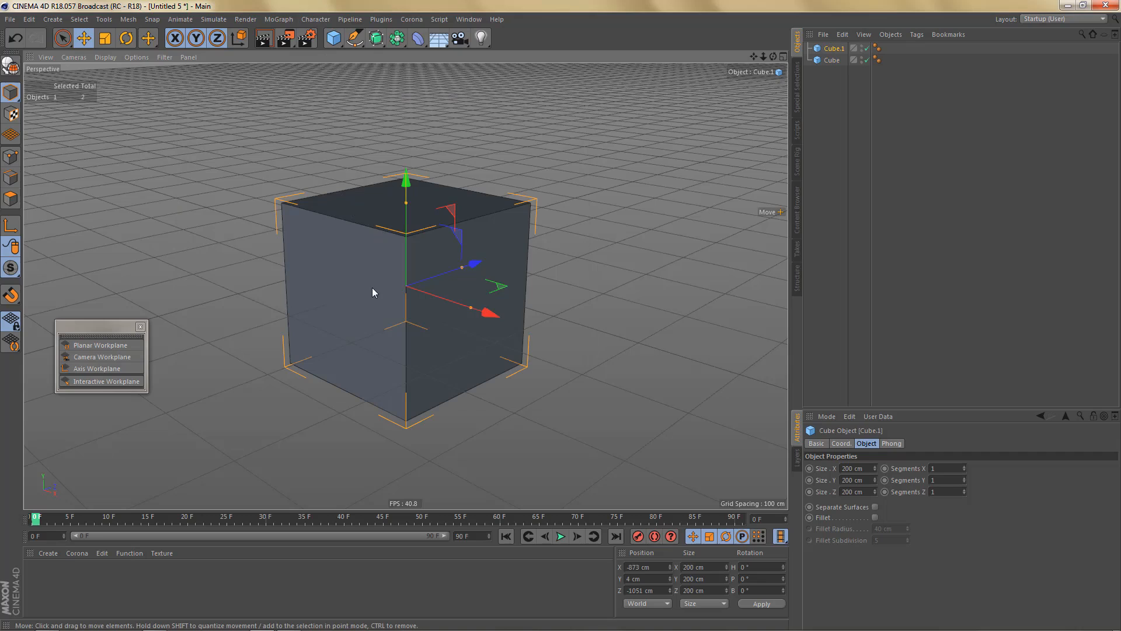
pyautogui.keyDown('alt'); pyautogui.moveTo(328, 250); pyautogui.dragTo(192, 303, button='right'); pyautogui.keyUp('alt')
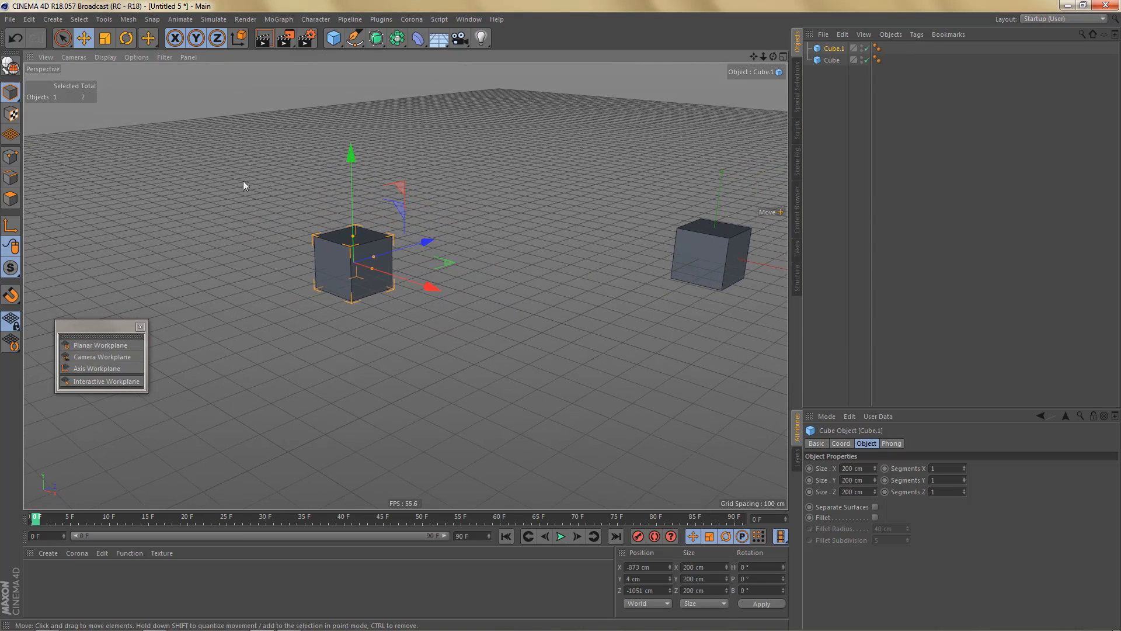
# Step: Turn off Create New Object at View Center in the Interface preferences
pyautogui.click(32, 22)
pyautogui.click(55, 205)
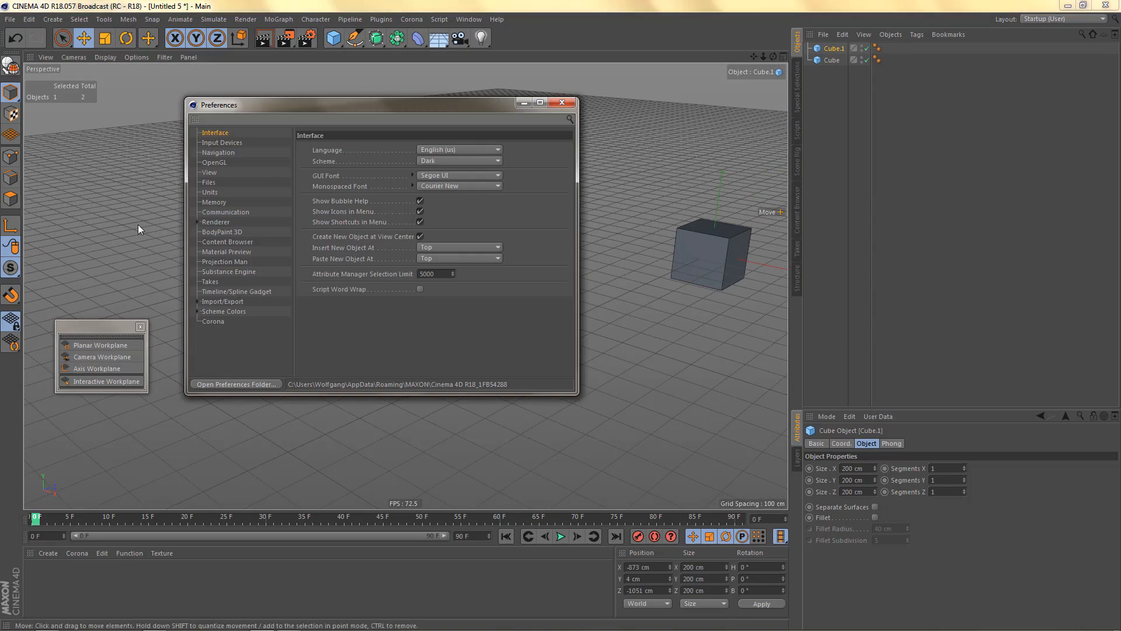
pyautogui.click(420, 236)
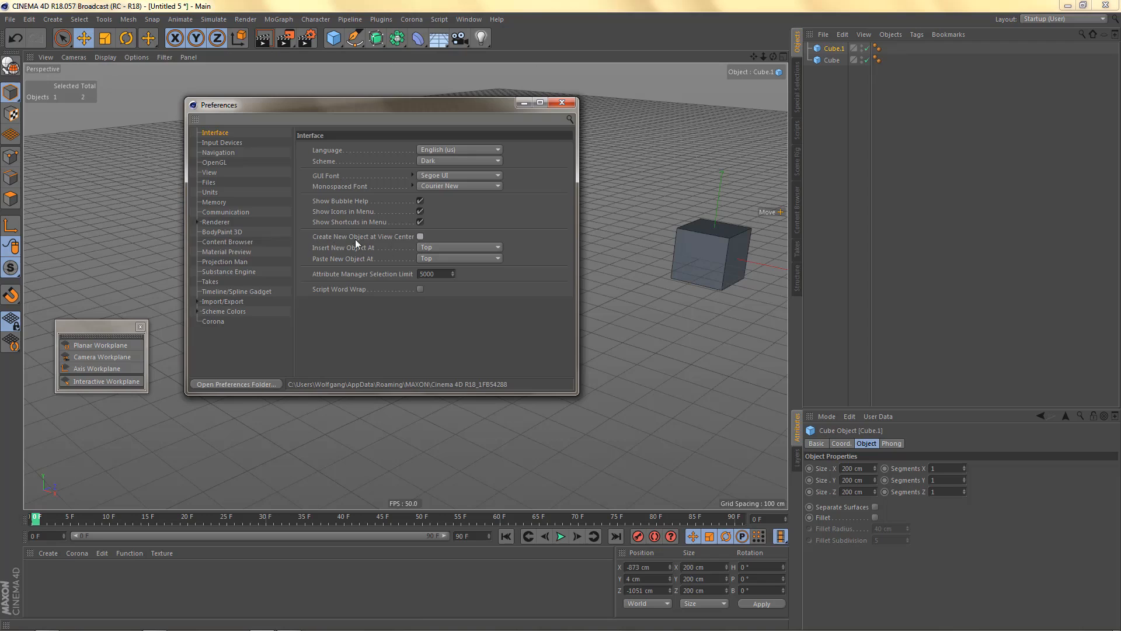
pyautogui.click(564, 101)
# Step: Close the untitled test project without saving and return to the small cube on Cube.1's sloped end face
pyautogui.click(10, 19)
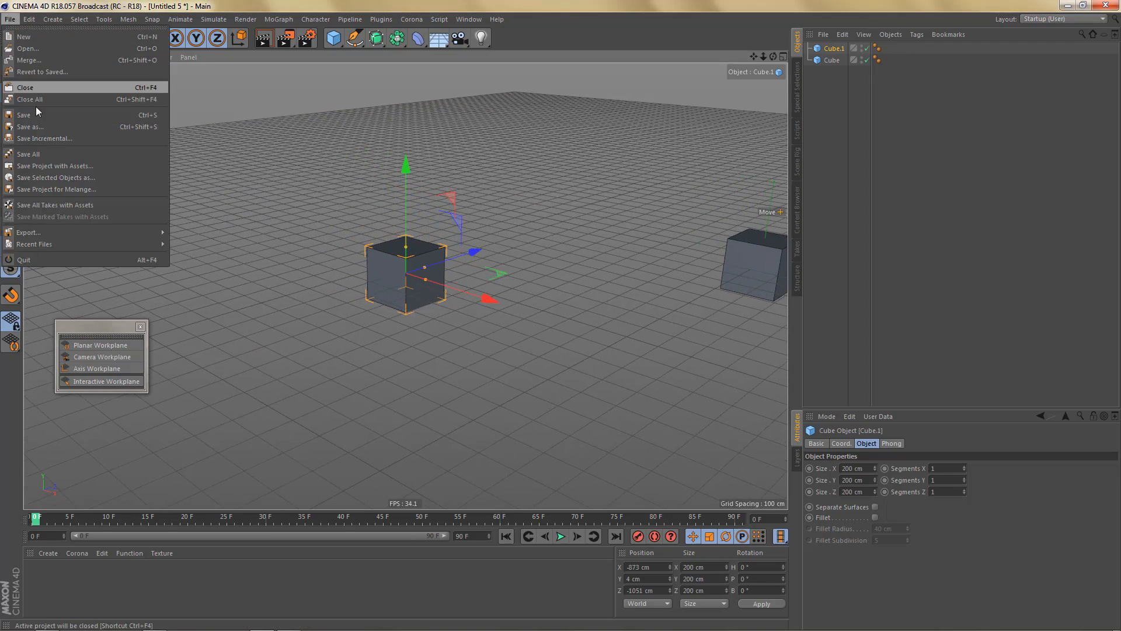
pyautogui.click(37, 90)
pyautogui.click(577, 369)
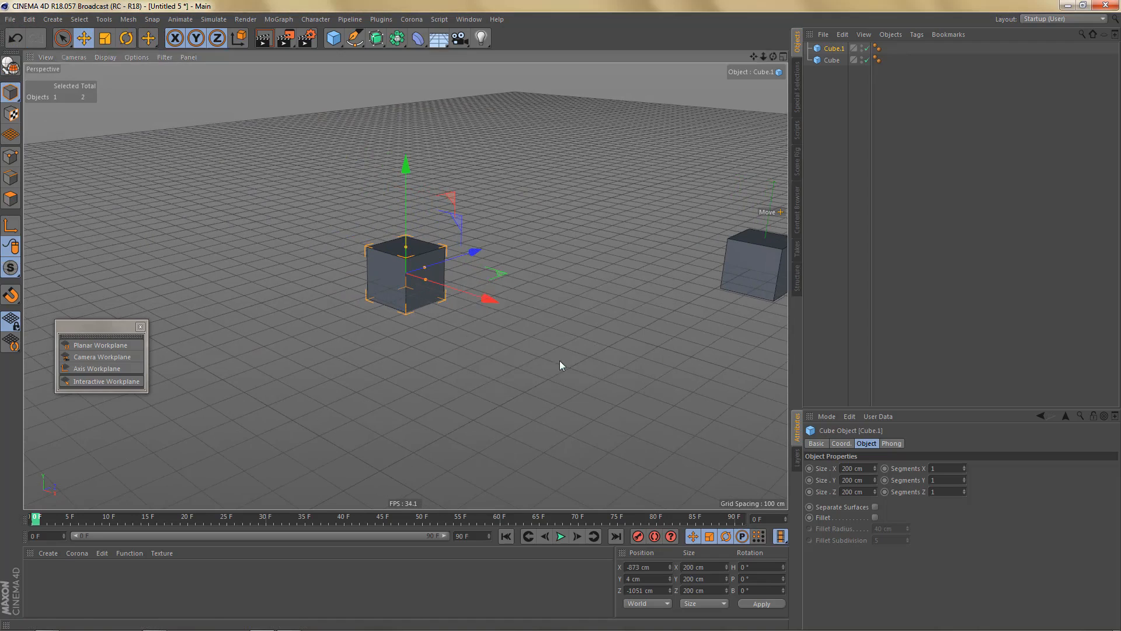
pyautogui.keyDown('alt'); pyautogui.moveTo(436, 313); pyautogui.dragTo(425, 240, button='middle'); pyautogui.keyUp('alt')
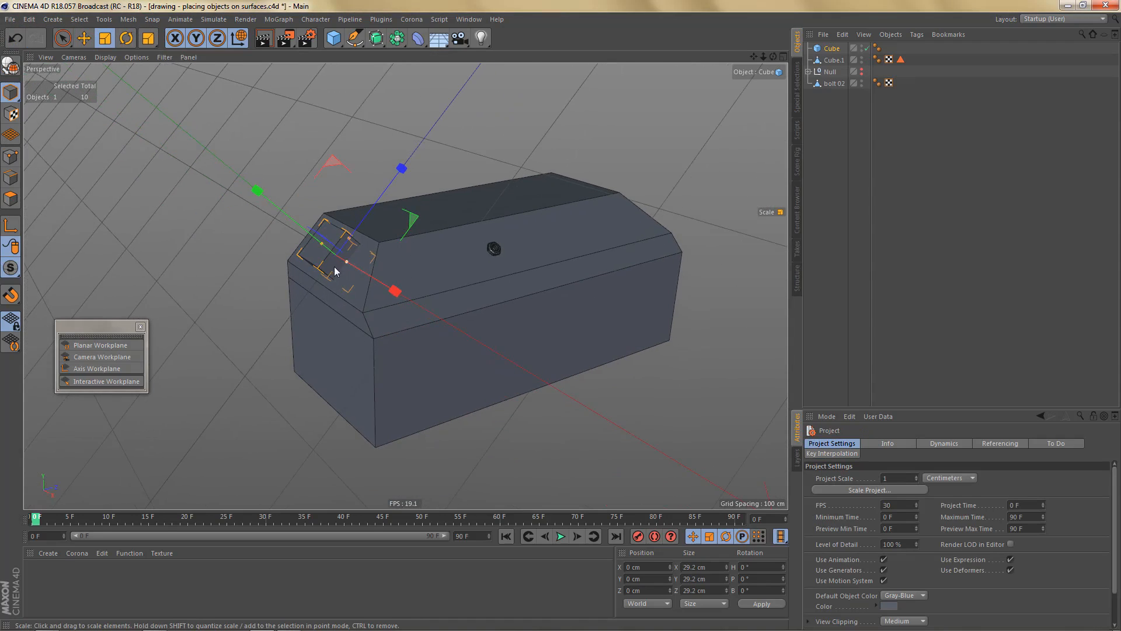
pyautogui.keyDown('alt'); pyautogui.moveTo(333, 264); pyautogui.dragTo(371, 265, button='right'); pyautogui.keyUp('alt')
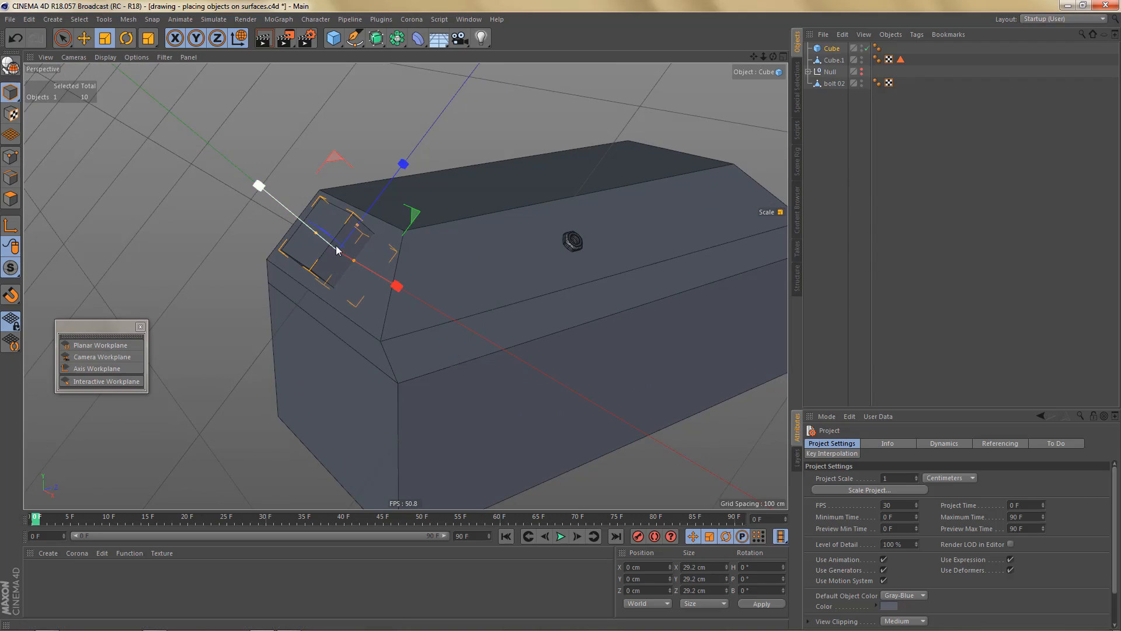
pyautogui.moveTo(337, 240)
pyautogui.keyDown('alt'); pyautogui.mouseDown()
pyautogui.moveTo(351, 236)
pyautogui.moveTo(336, 235)
pyautogui.mouseUp(); pyautogui.keyUp('alt')
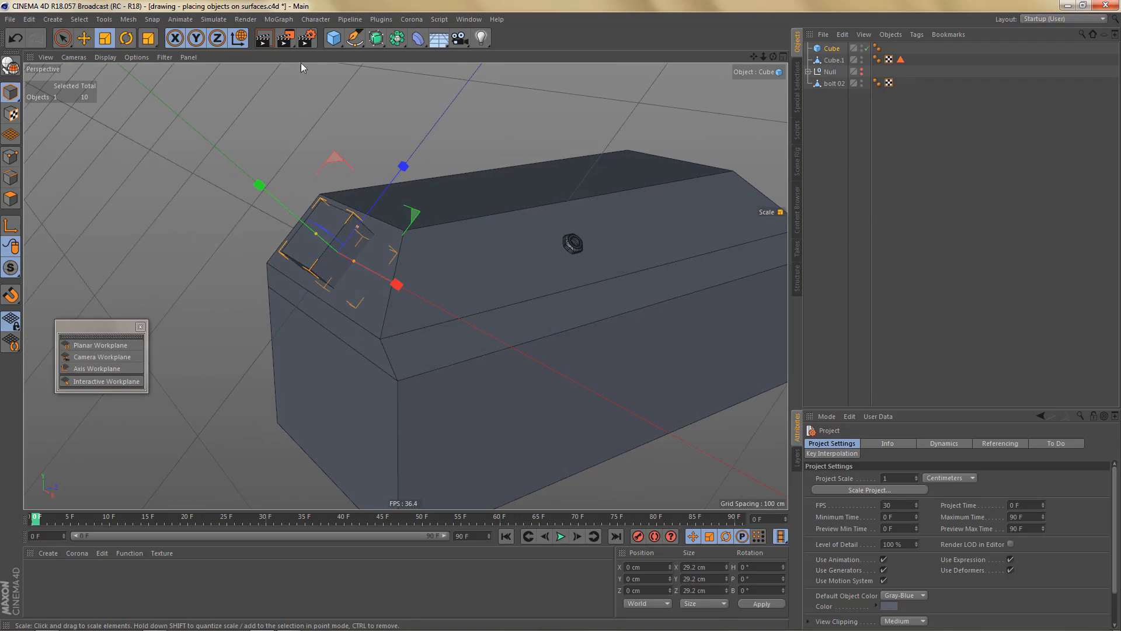
# Step: Add a Cylinder on the sloped end face's workplane and undo the addition
pyautogui.click(333, 39)
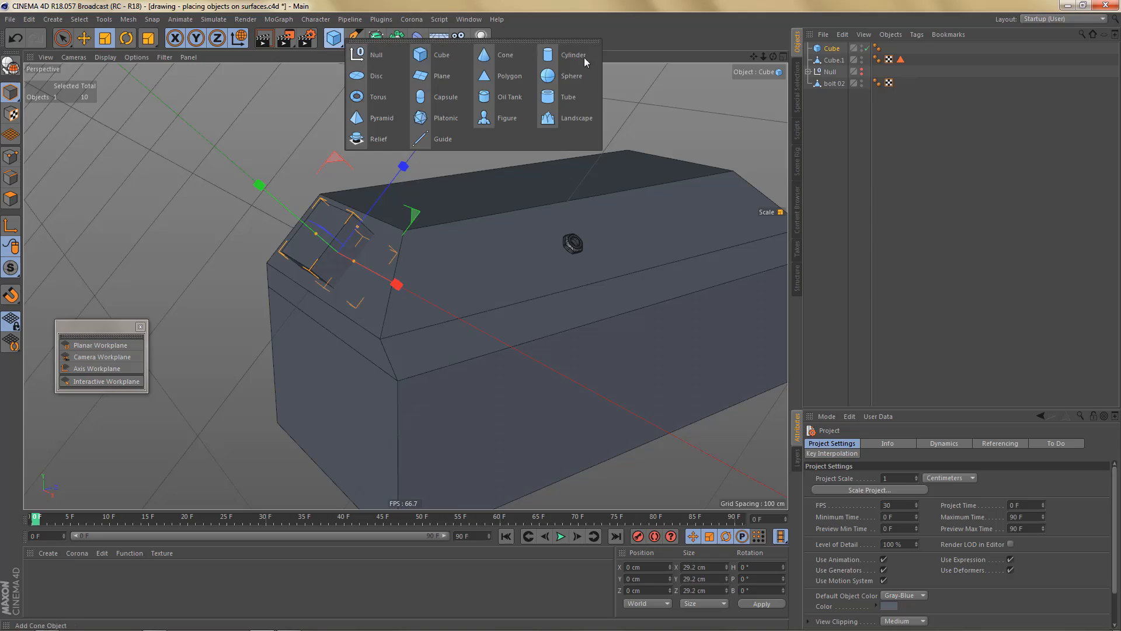
pyautogui.click(564, 55)
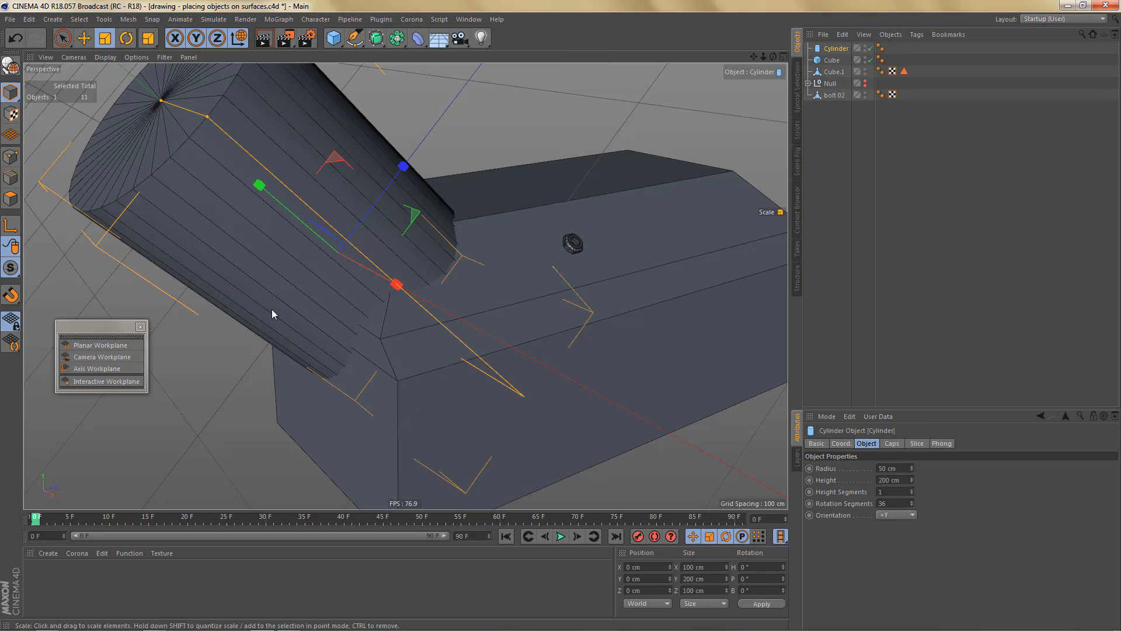
pyautogui.hotkey('ctrl', 'z')
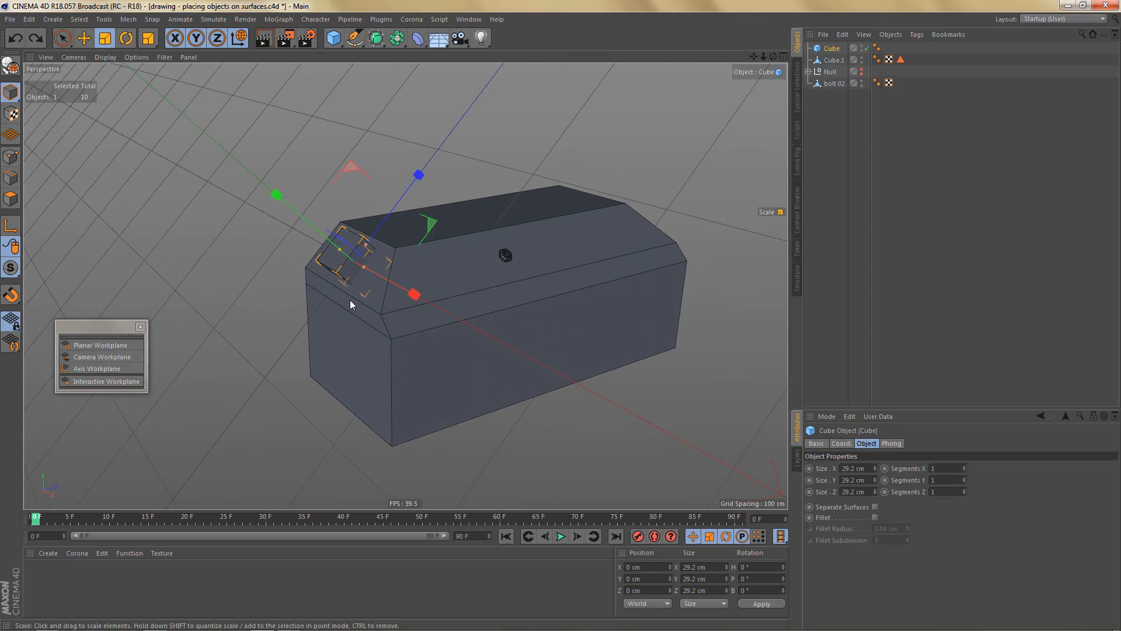
# Step: Switch the small cube's handles to the object coordinate system and activate the Move tool
pyautogui.keyDown('alt'); pyautogui.moveTo(349, 299); pyautogui.dragTo(577, 289); pyautogui.keyUp('alt')
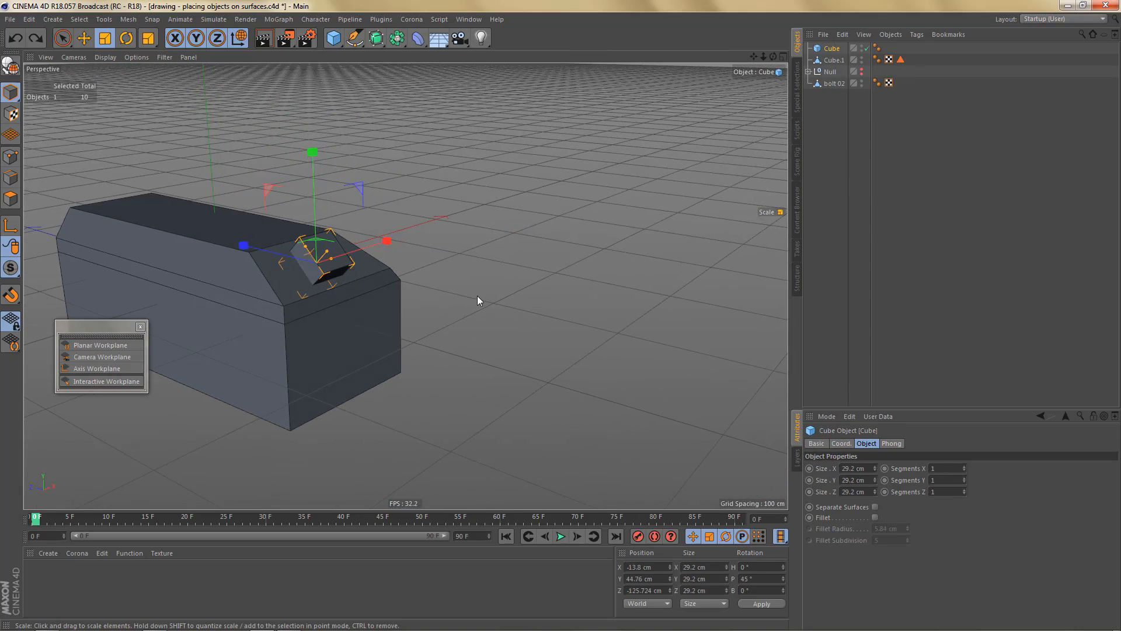
pyautogui.press('w')
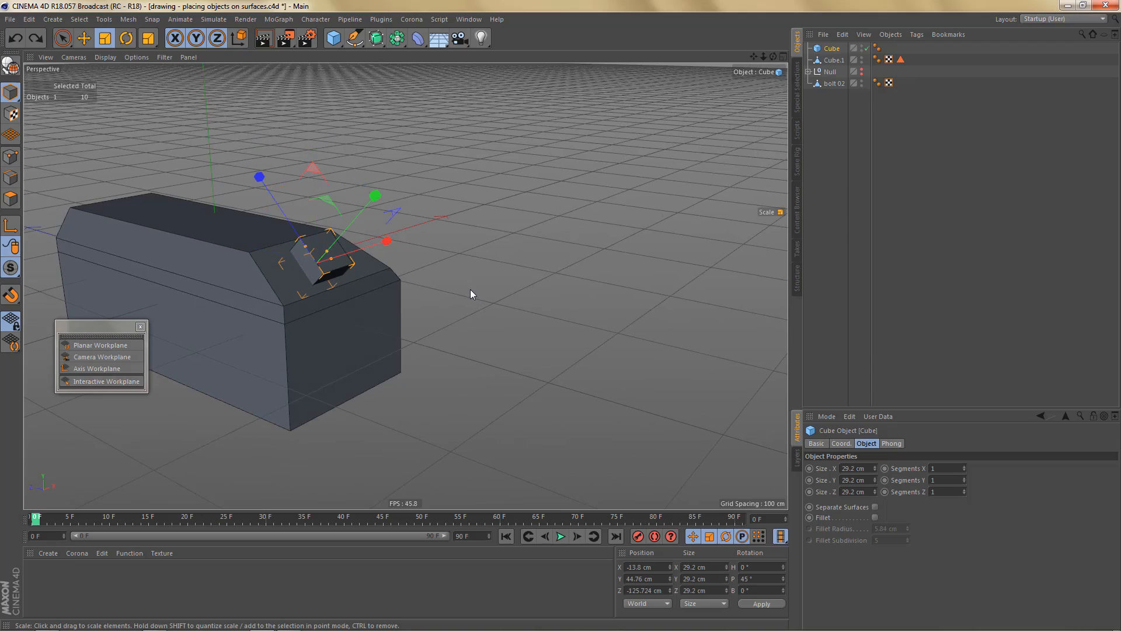
pyautogui.keyDown('alt'); pyautogui.moveTo(382, 312); pyautogui.dragTo(435, 327, button='middle'); pyautogui.keyUp('alt')
pyautogui.press('e')
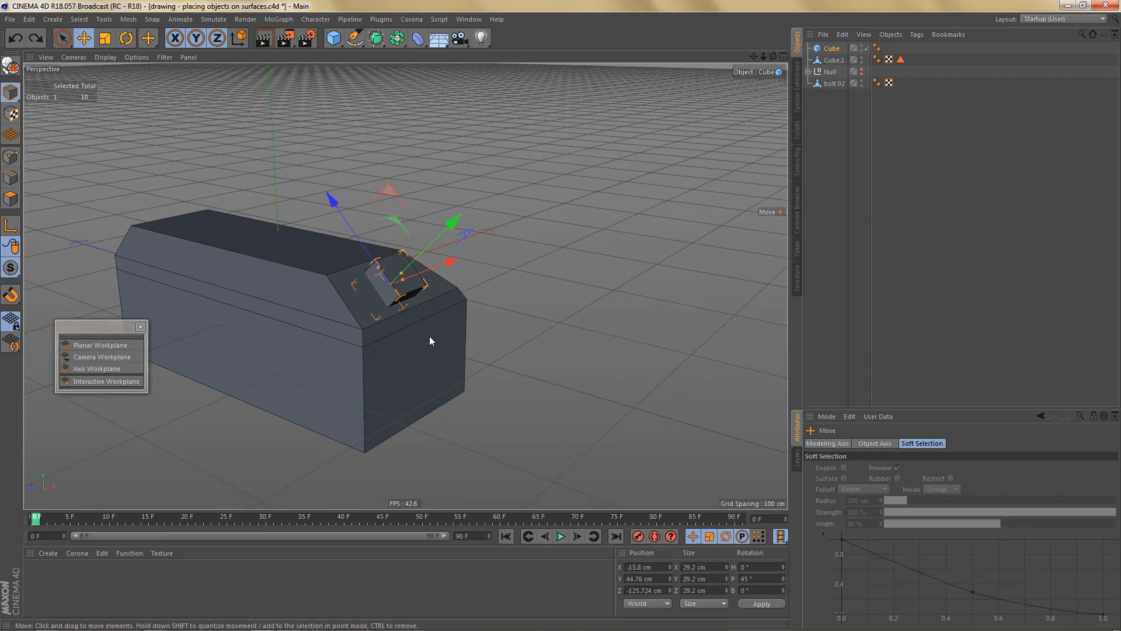
# Step: In the Right view, try moving the small cube outward along its Y axis onto the sloped face, and undo the move
pyautogui.middleClick(423, 335)
pyautogui.middleClick(423, 336)
pyautogui.scroll(5, 408, 342)
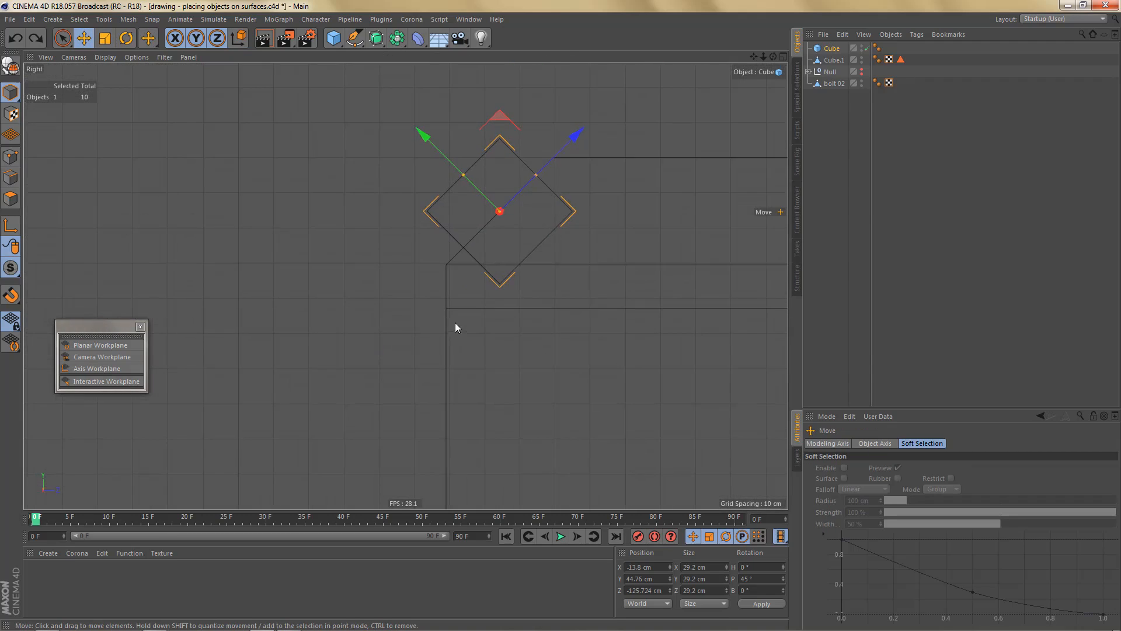
pyautogui.scroll(3, 475, 313)
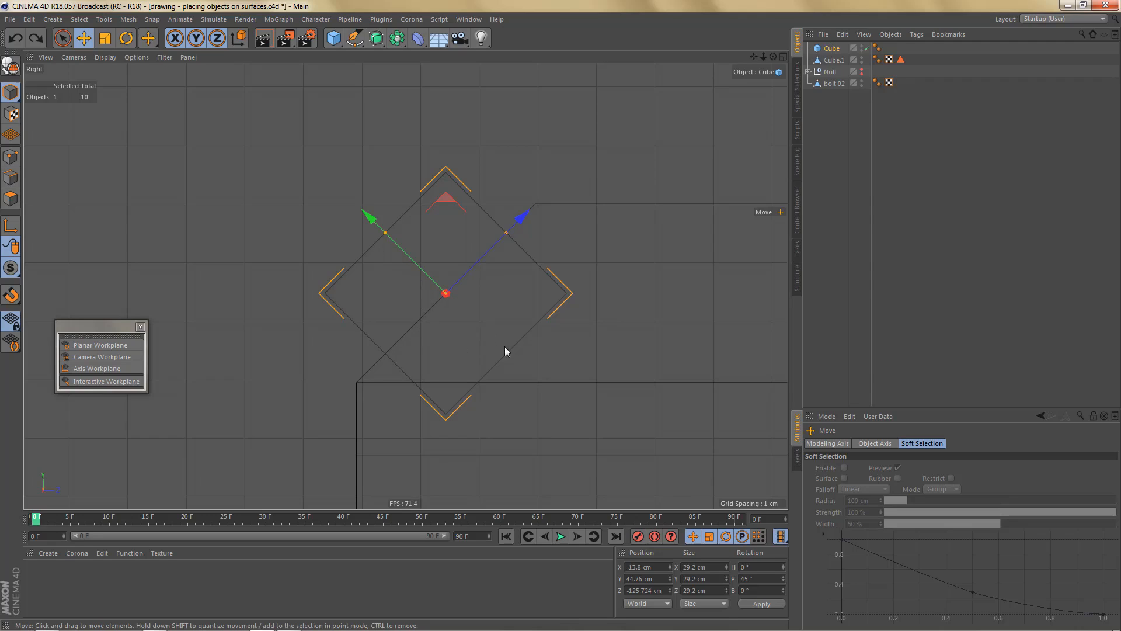
pyautogui.moveTo(369, 218); pyautogui.dragTo(300, 170)
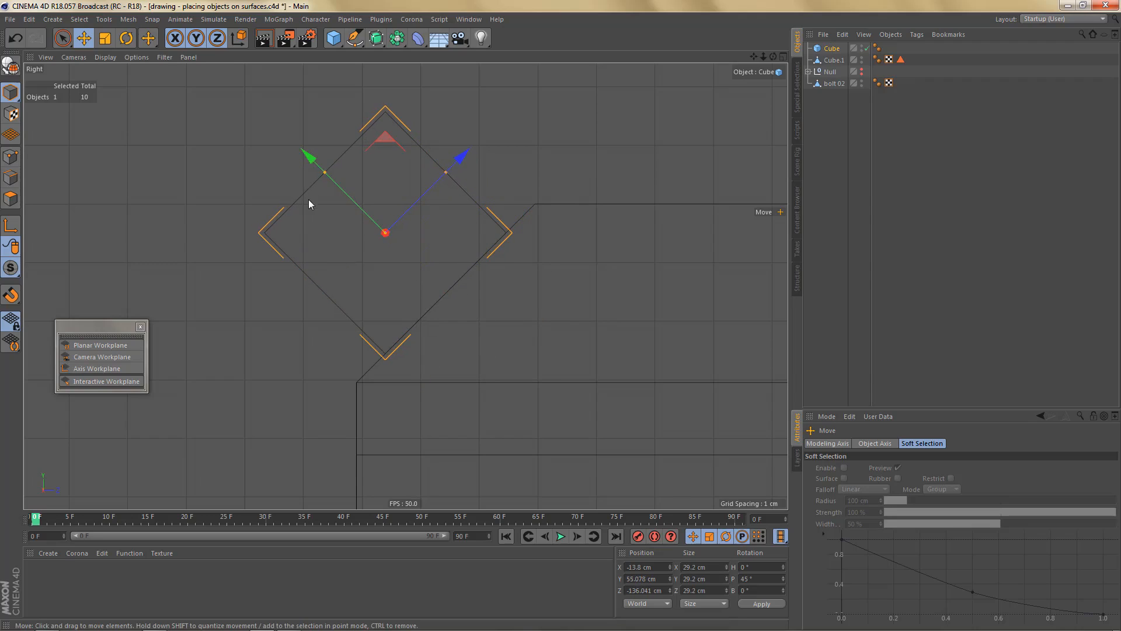
pyautogui.hotkey('ctrl', 'z')
# Step: Set the small cube's X, Y and Z sizes to 40 cm each
pyautogui.click(832, 50)
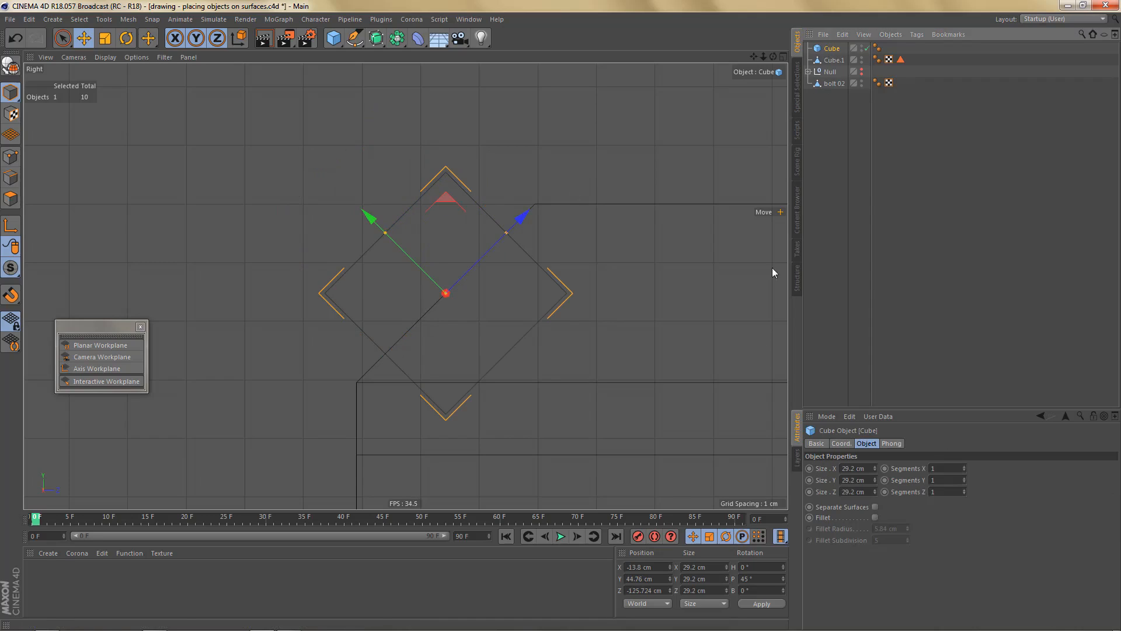
pyautogui.doubleClick(866, 469)
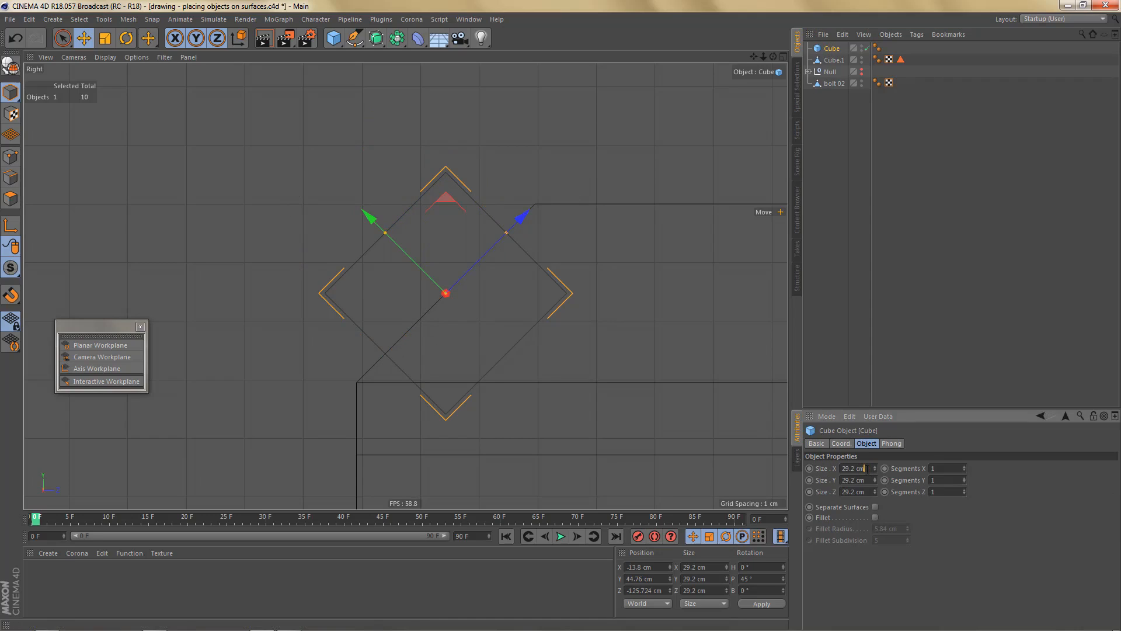
pyautogui.write('49')
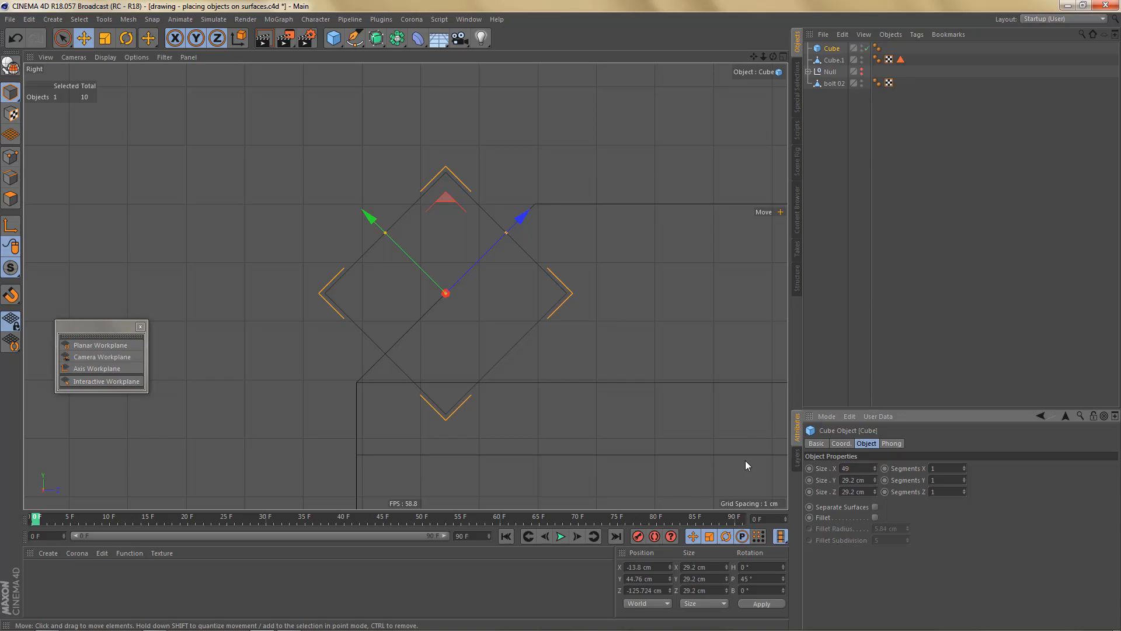
pyautogui.press('BackSpace')
pyautogui.write('0')
pyautogui.press('Tab')
pyautogui.write('40')
pyautogui.press('Tab')
pyautogui.write('40')
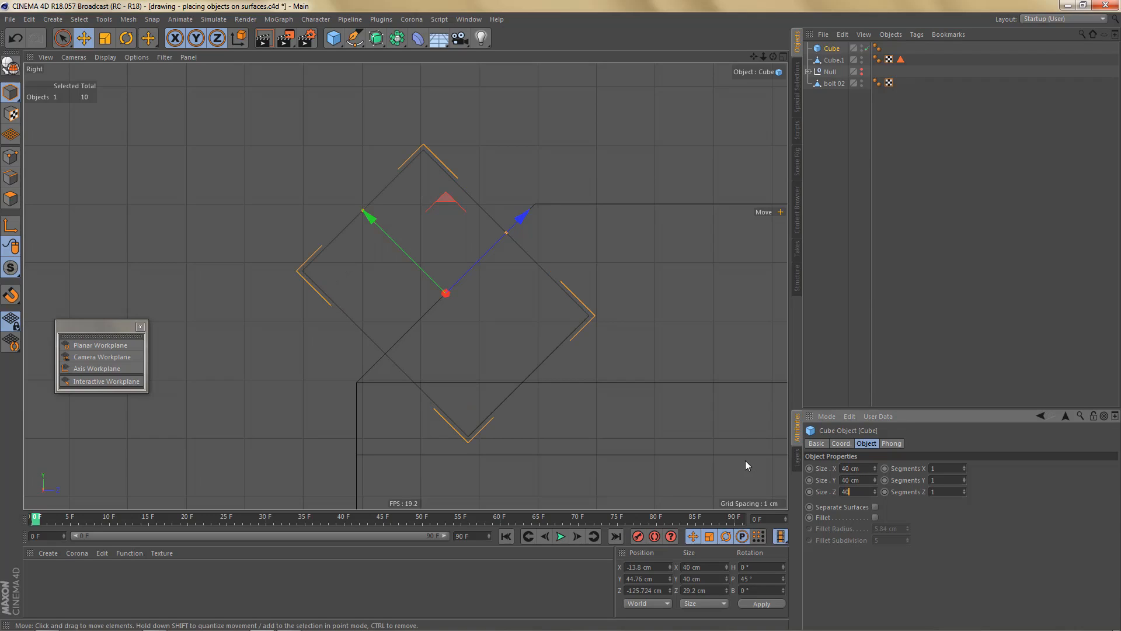
pyautogui.press('Return')
pyautogui.moveTo(352, 374)
pyautogui.keyDown('alt'); pyautogui.mouseDown(button='middle')
pyautogui.moveTo(338, 368)
pyautogui.moveTo(347, 382)
pyautogui.mouseUp(button='middle'); pyautogui.keyUp('alt')
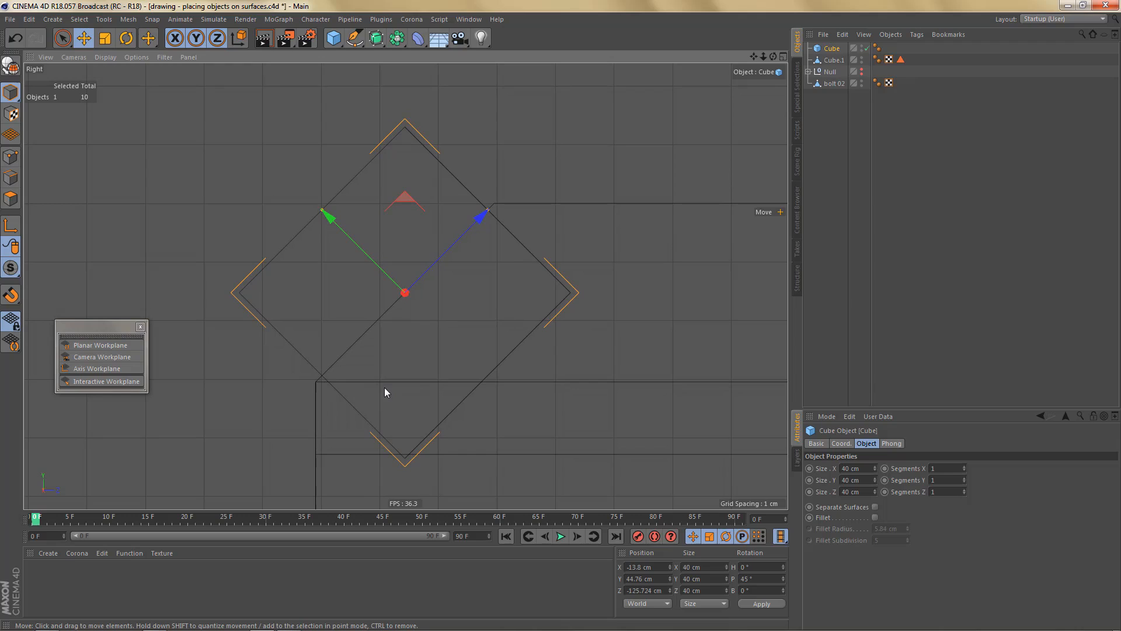
# Step: Create a new project and add a default Cube at the world origin
pyautogui.hotkey('ctrl', 'n')
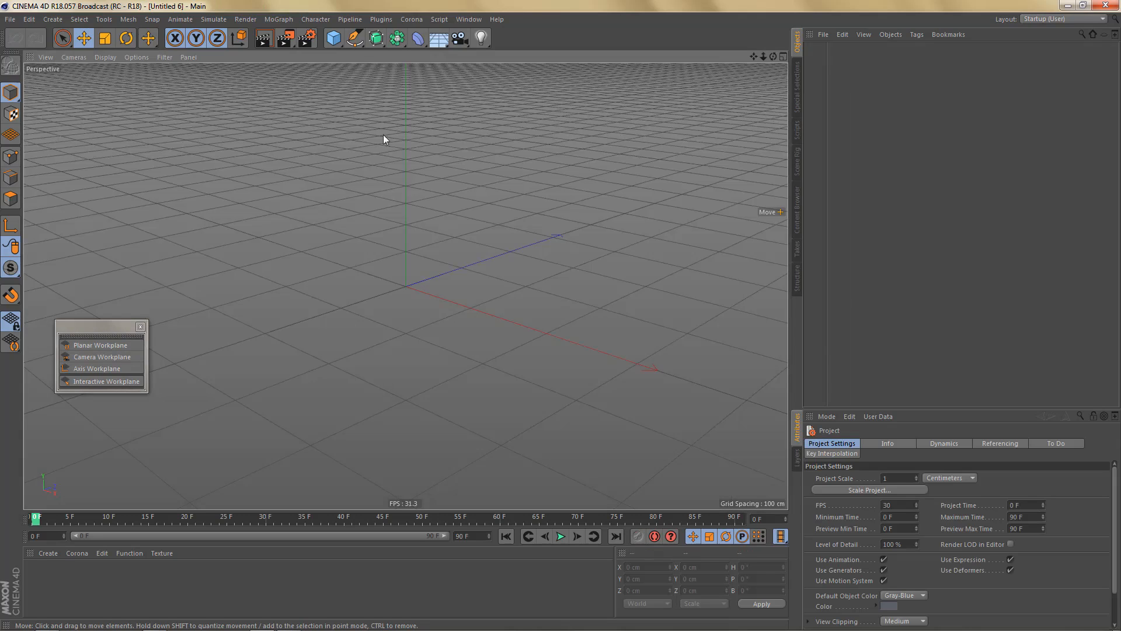
pyautogui.click(335, 38)
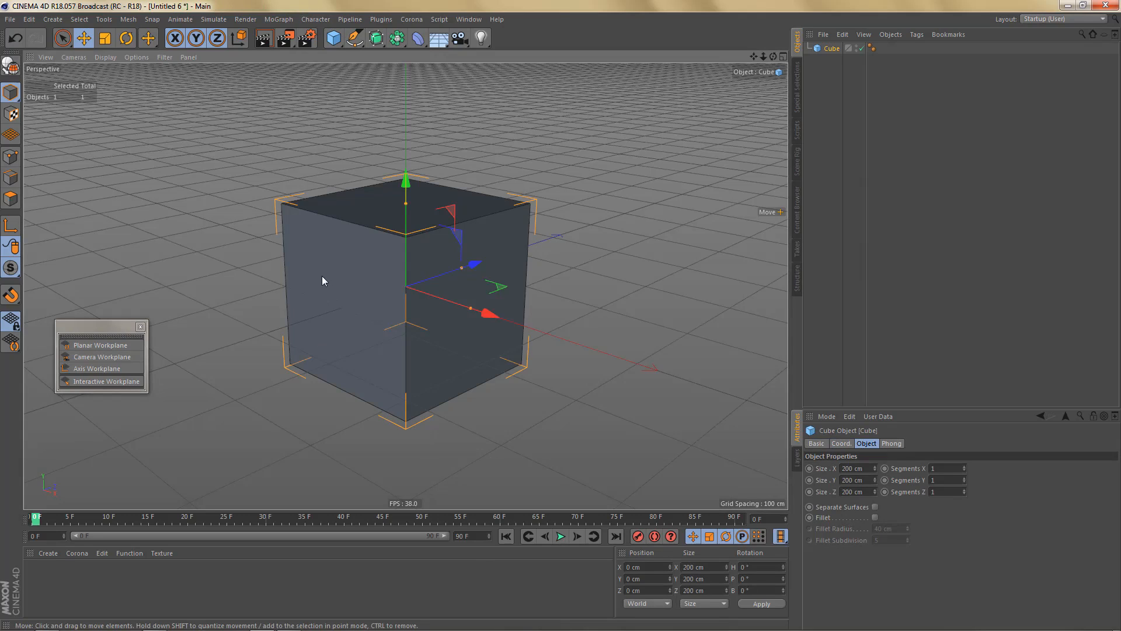
pyautogui.moveTo(401, 321)
pyautogui.keyDown('alt'); pyautogui.mouseDown()
pyautogui.moveTo(308, 268)
pyautogui.moveTo(403, 320)
pyautogui.mouseUp(); pyautogui.keyUp('alt')
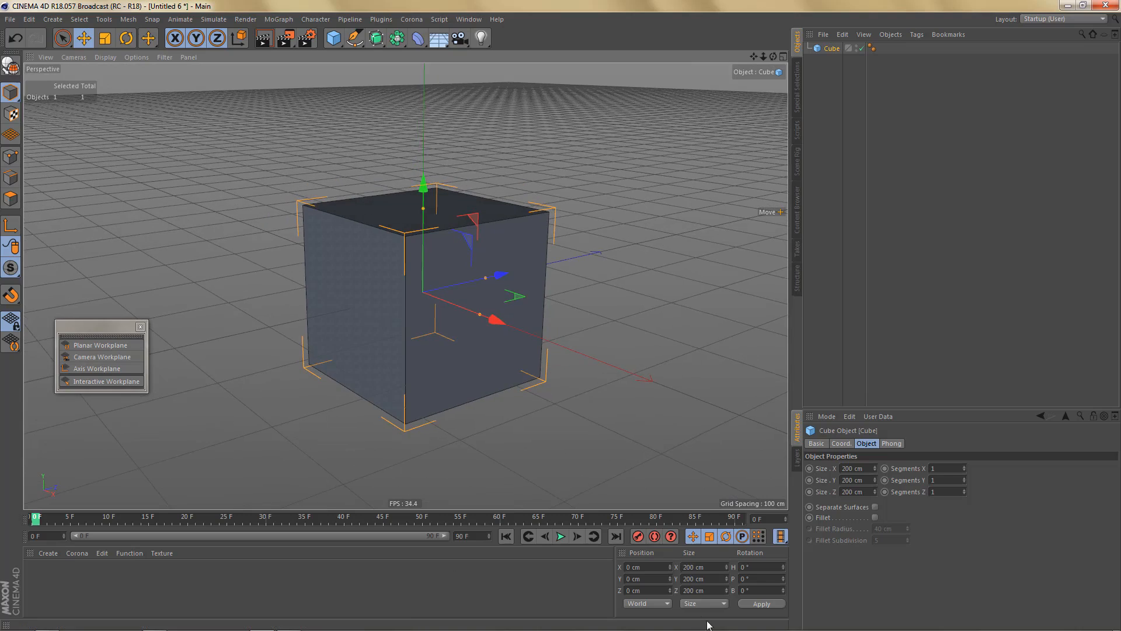
# Step: Set the test cube's Y position to 100 cm and undo the change
pyautogui.doubleClick(652, 579)
pyautogui.write('100')
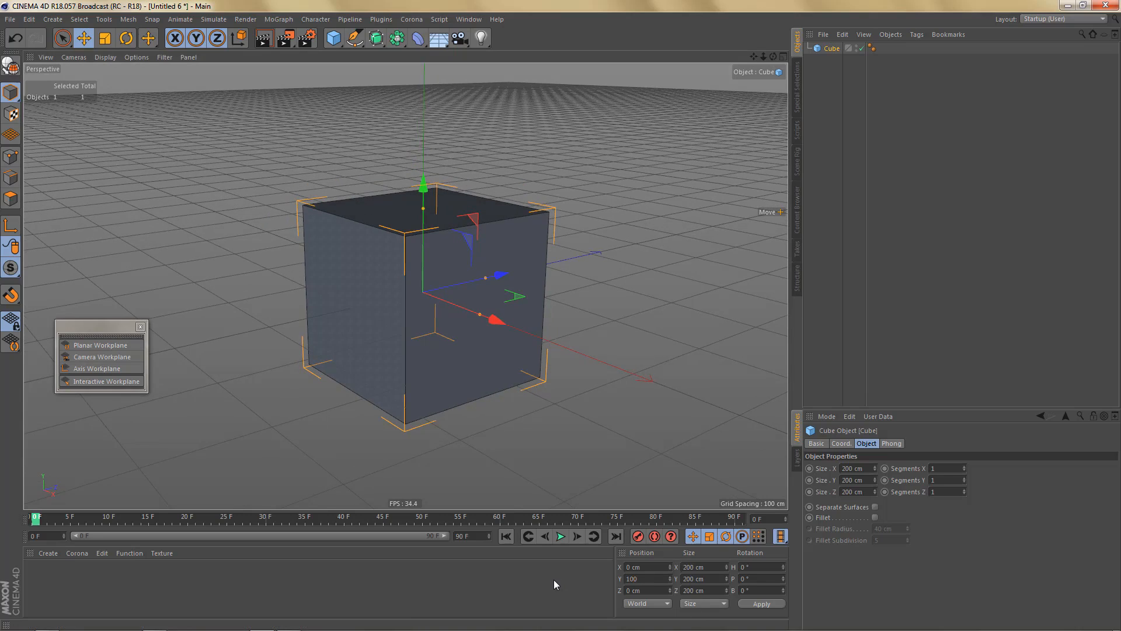
pyautogui.press('Return')
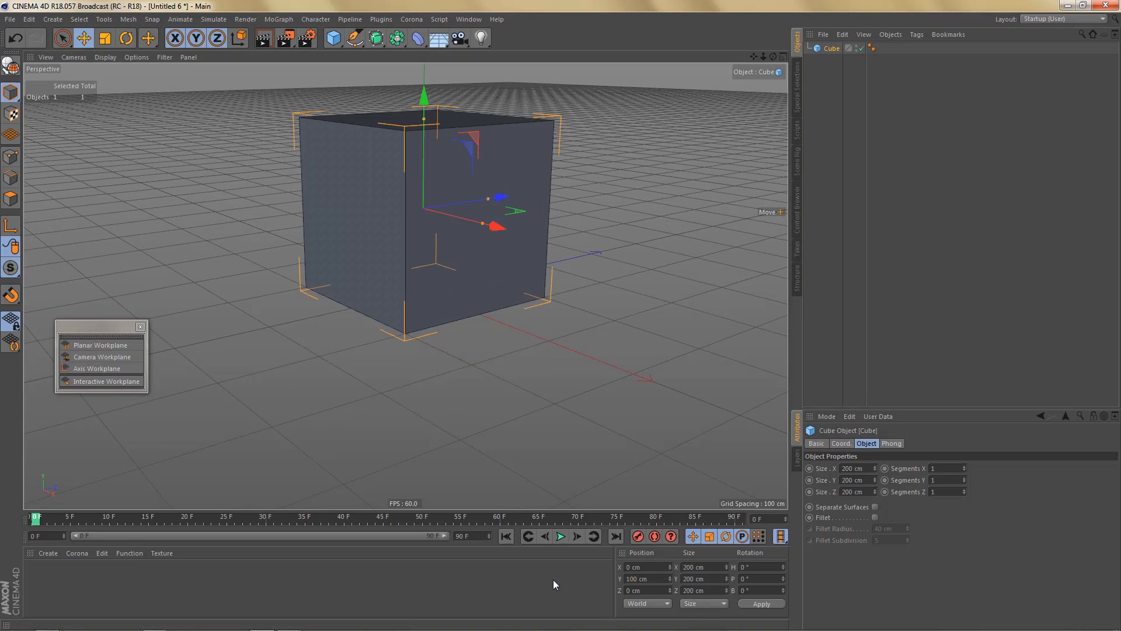
pyautogui.hotkey('ctrl', 'z')
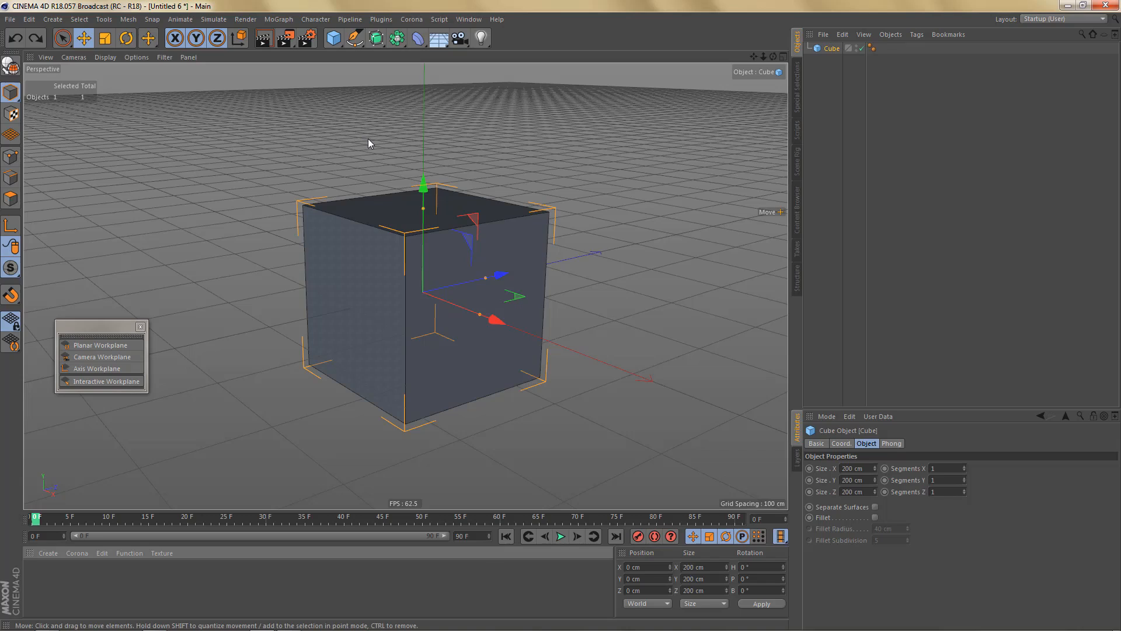
# Step: Make the test cube editable and put its axis at its base using Axis Center with Y at -100 %
pyautogui.press('c')
pyautogui.hotkey('shift', 'a')
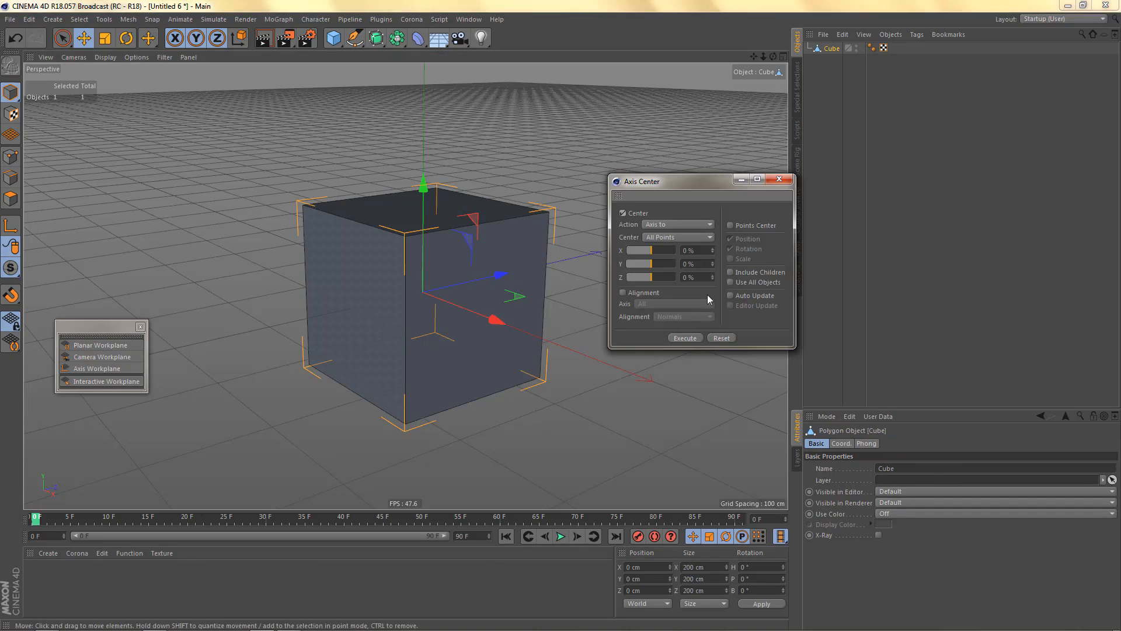
pyautogui.moveTo(656, 260); pyautogui.dragTo(627, 262)
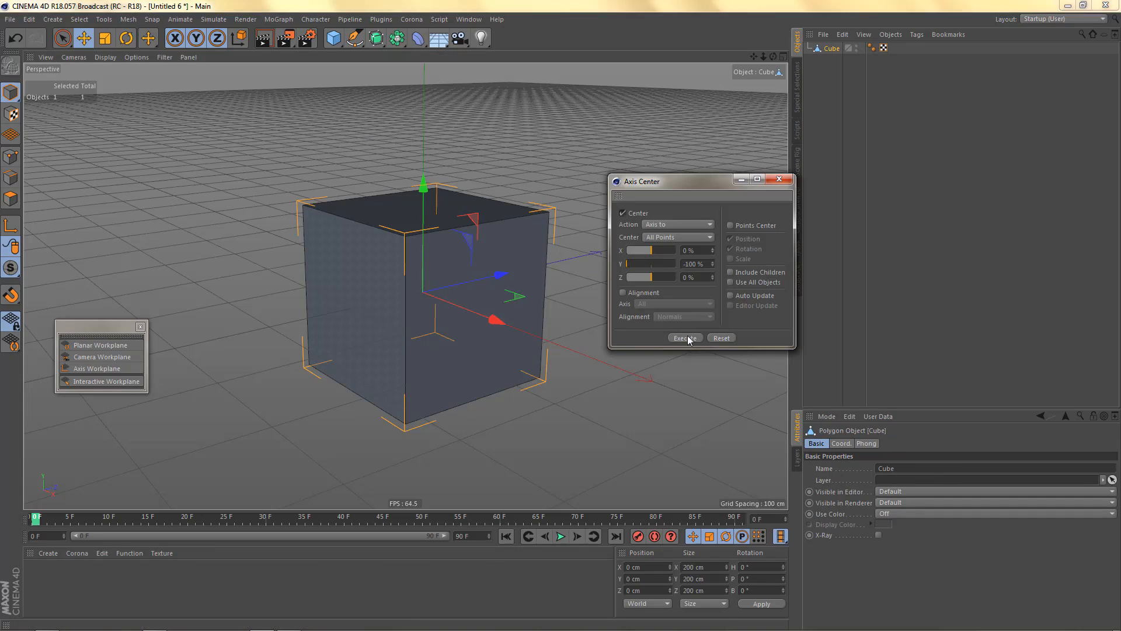
pyautogui.click(686, 338)
pyautogui.click(779, 179)
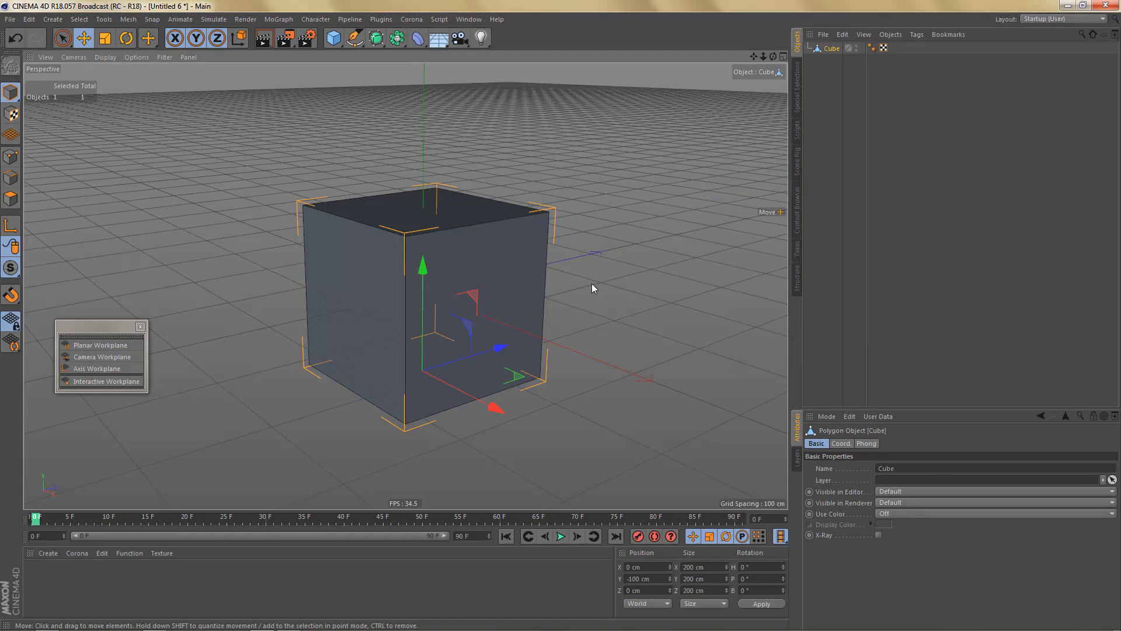
# Step: Reset the cube's position to the world origin and undo the edits back to the parametric cube
pyautogui.hotkey('alt', '0')
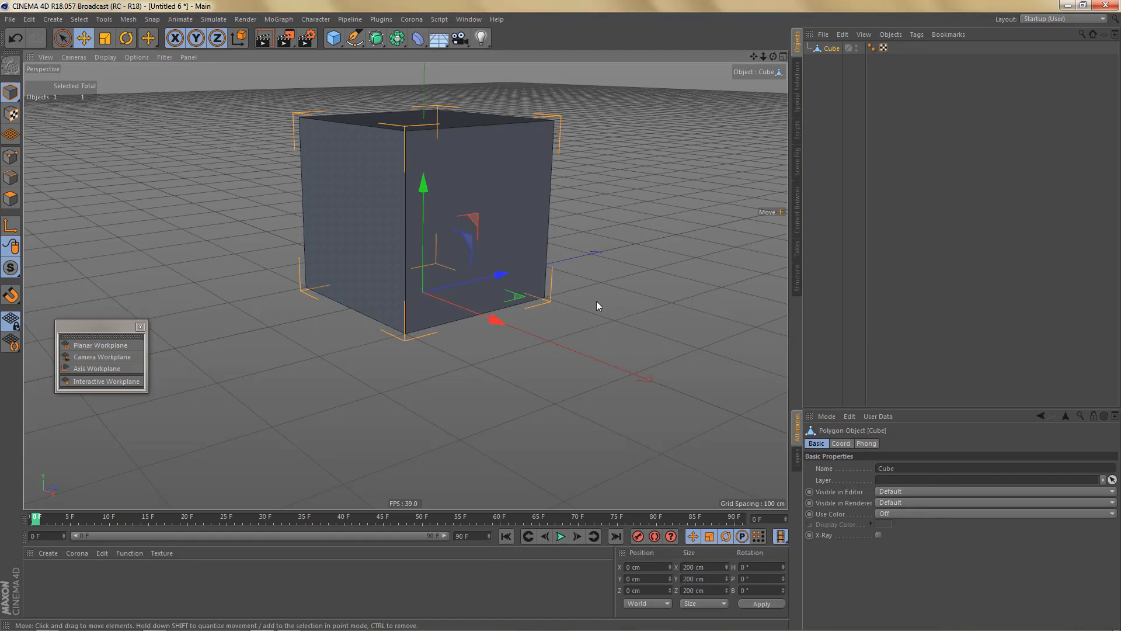
pyautogui.hotkey('ctrl', 'z')
pyautogui.hotkey('ctrl', 'z')
pyautogui.hotkey('ctrl', 'z')
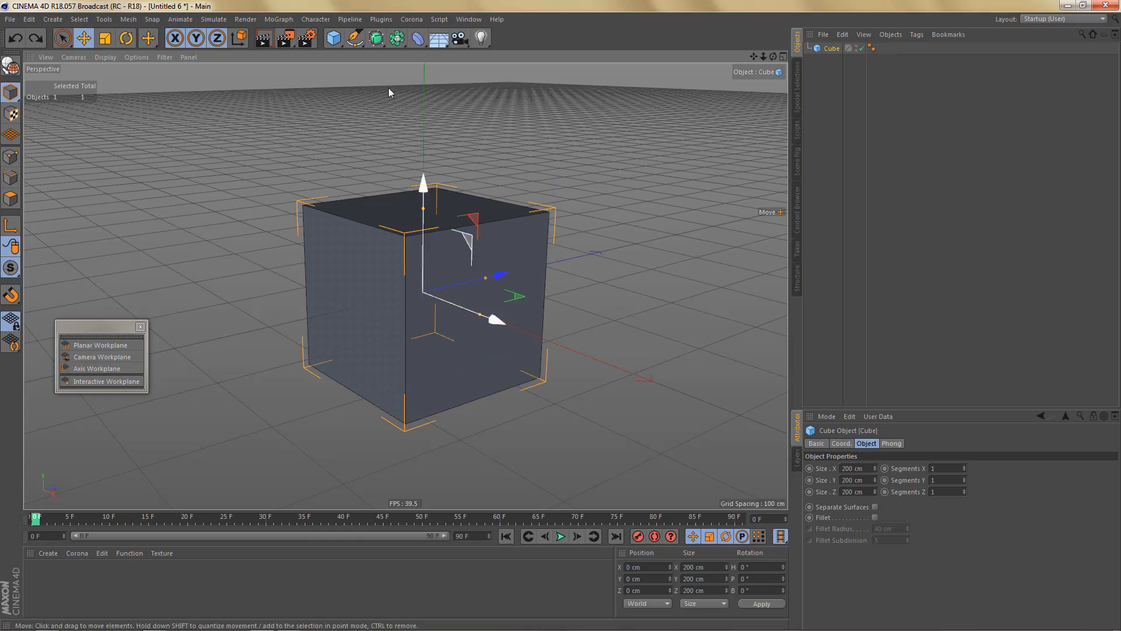
# Step: Add a Null as the cube's parent and move only its axis down to the cube's base, at Y -100 cm
pyautogui.keyDown('alt'); pyautogui.moveTo(335, 41); pyautogui.dragTo(372, 56); pyautogui.keyUp('alt')
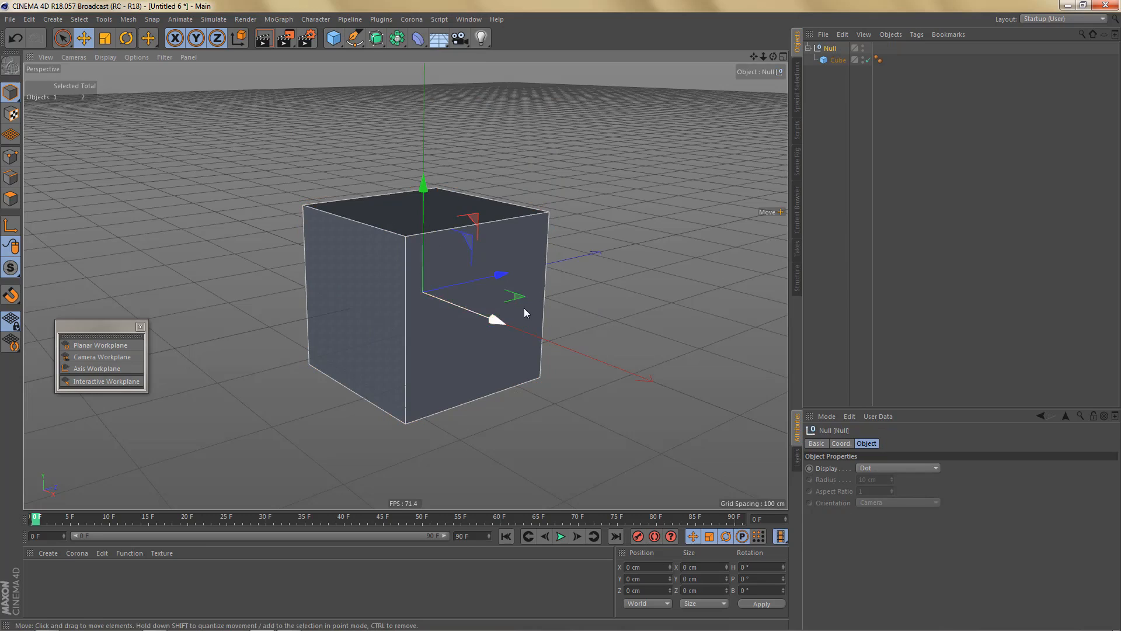
pyautogui.moveTo(444, 298)
pyautogui.keyDown('alt'); pyautogui.mouseDown()
pyautogui.moveTo(423, 290)
pyautogui.moveTo(446, 294)
pyautogui.mouseUp(); pyautogui.keyUp('alt')
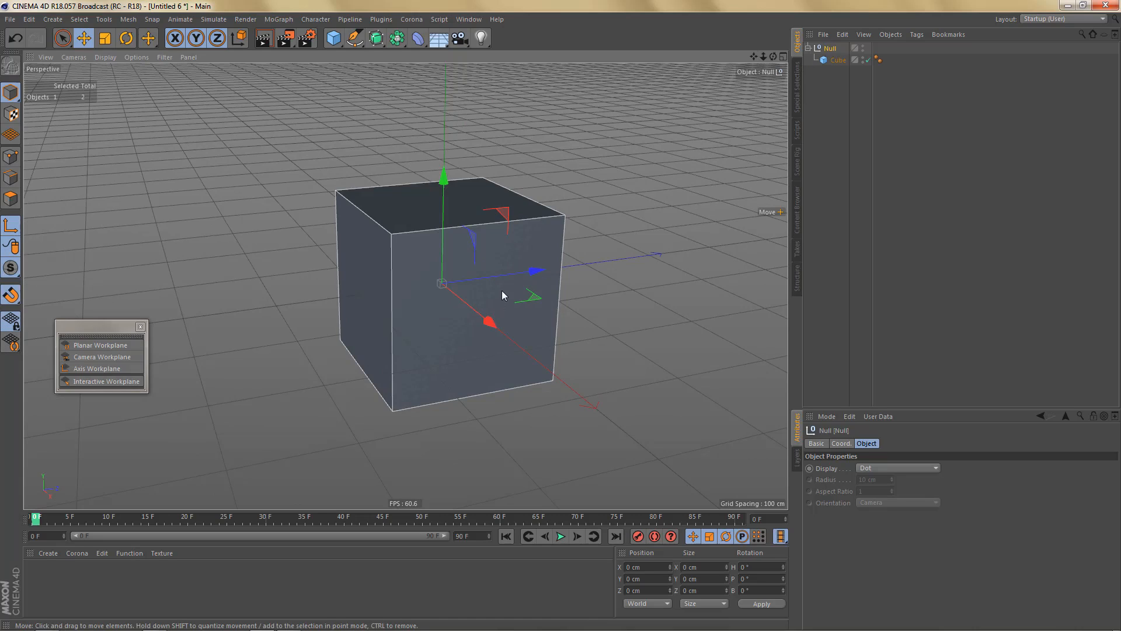
pyautogui.press('F4')
pyautogui.moveTo(403, 179); pyautogui.dragTo(421, 254)
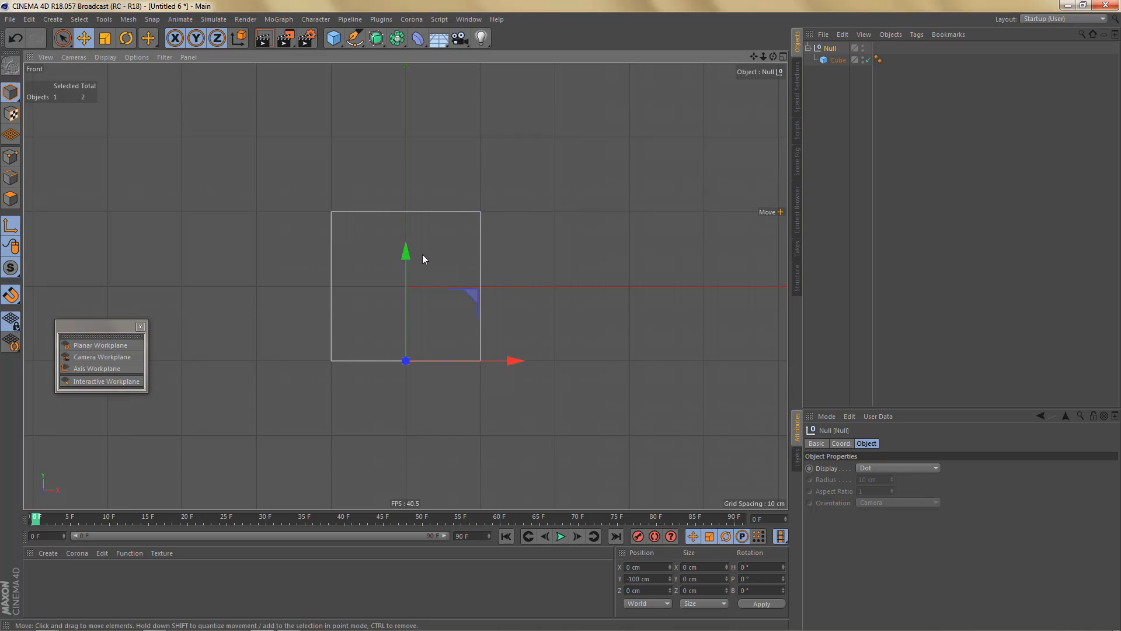
pyautogui.press('l')
# Step: Set the Null's Y position to 0 cm and return to the Perspective view
pyautogui.moveTo(653, 579); pyautogui.dragTo(543, 577)
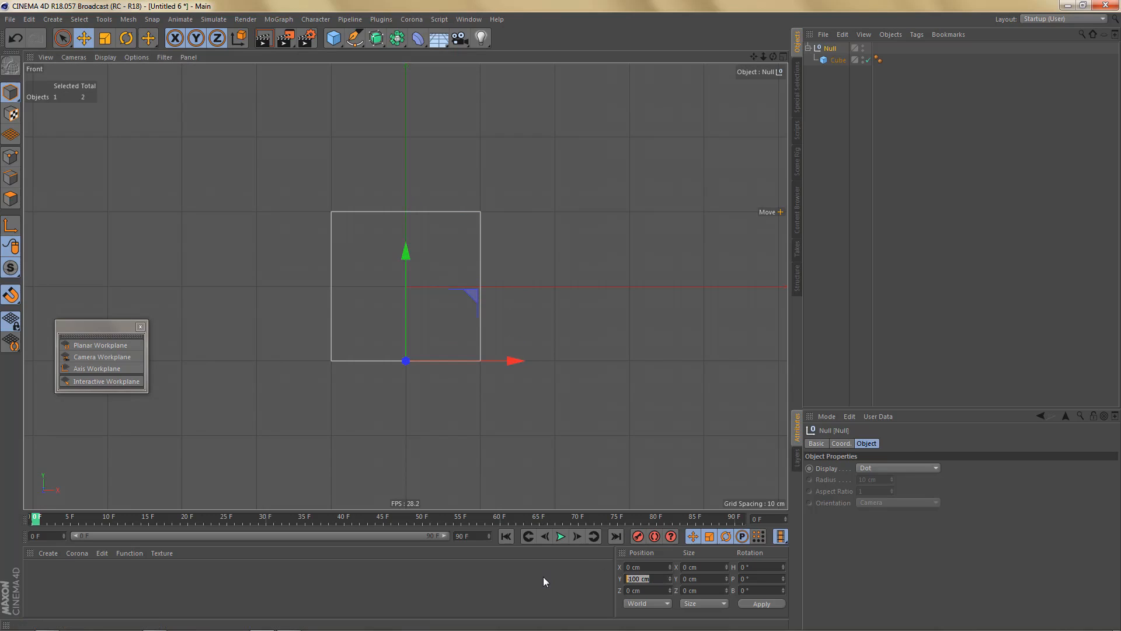
pyautogui.write('0')
pyautogui.press('Return')
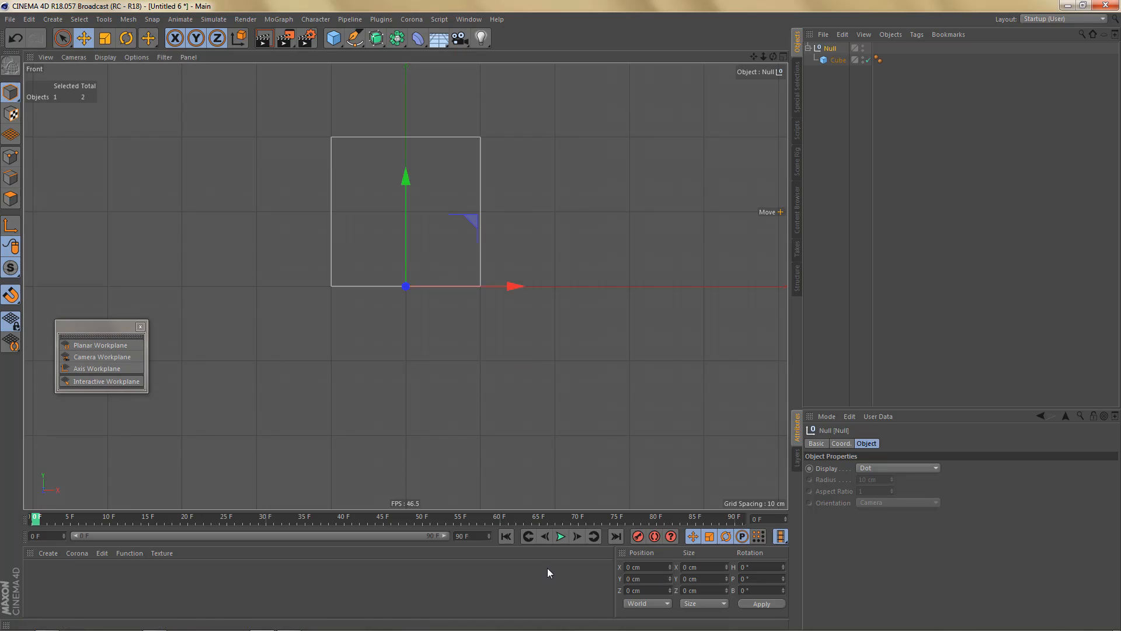
pyautogui.middleClick(459, 293)
pyautogui.middleClick(368, 208)
# Step: Close the untitled Null-and-cube test project without saving and return to the surface placement project
pyautogui.click(11, 20)
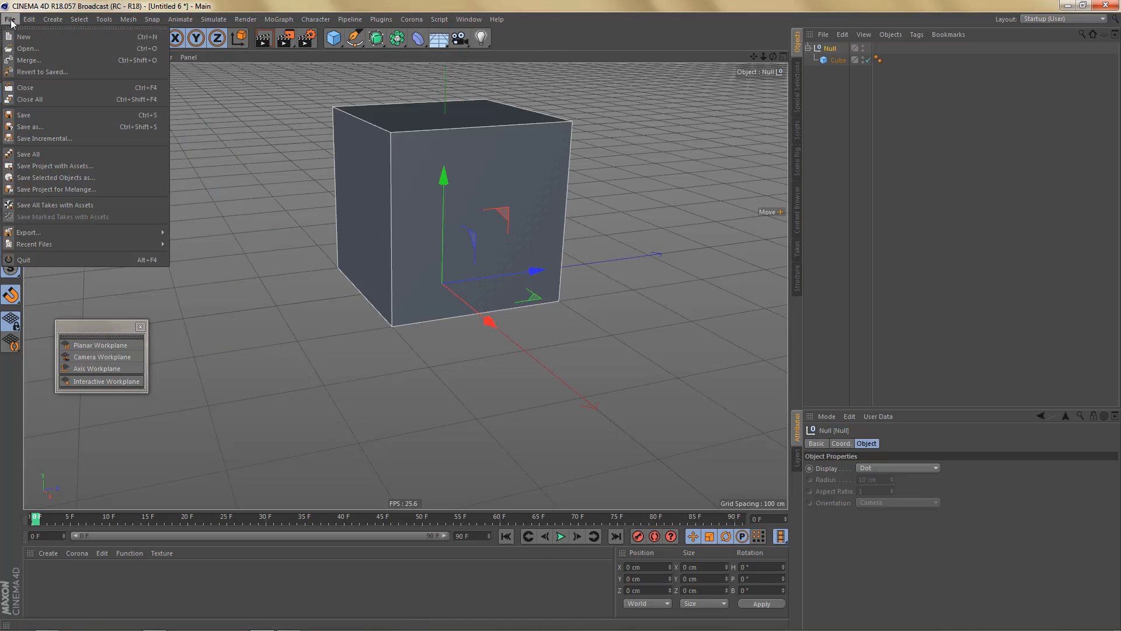
pyautogui.click(51, 89)
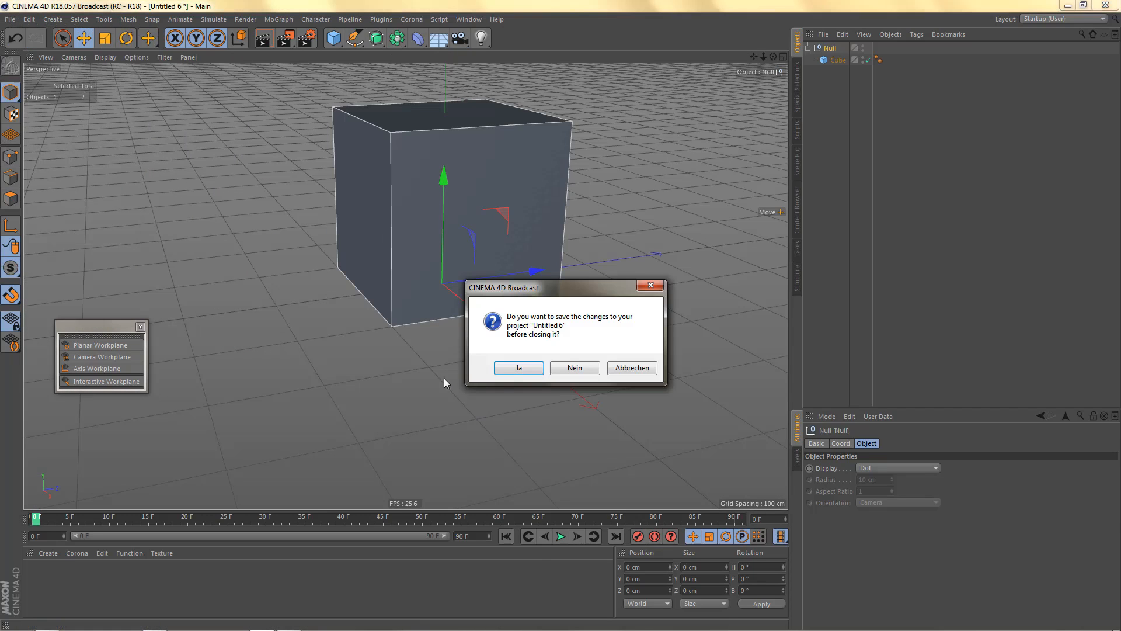
pyautogui.click(512, 368)
pyautogui.press('Escape')
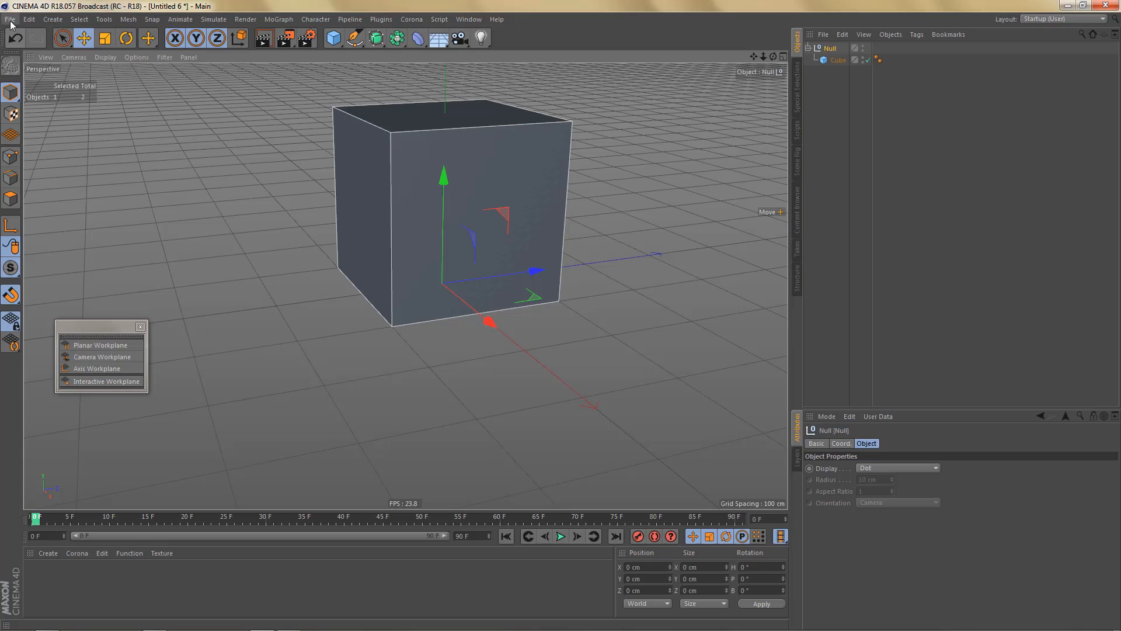
pyautogui.click(10, 19)
pyautogui.click(48, 86)
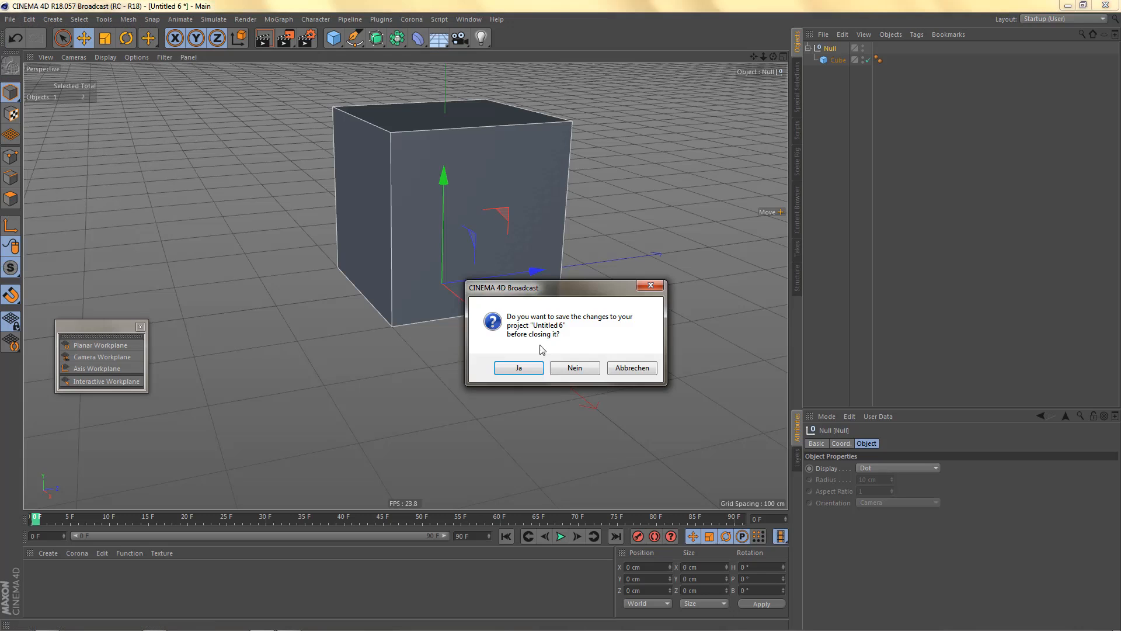
pyautogui.click(590, 372)
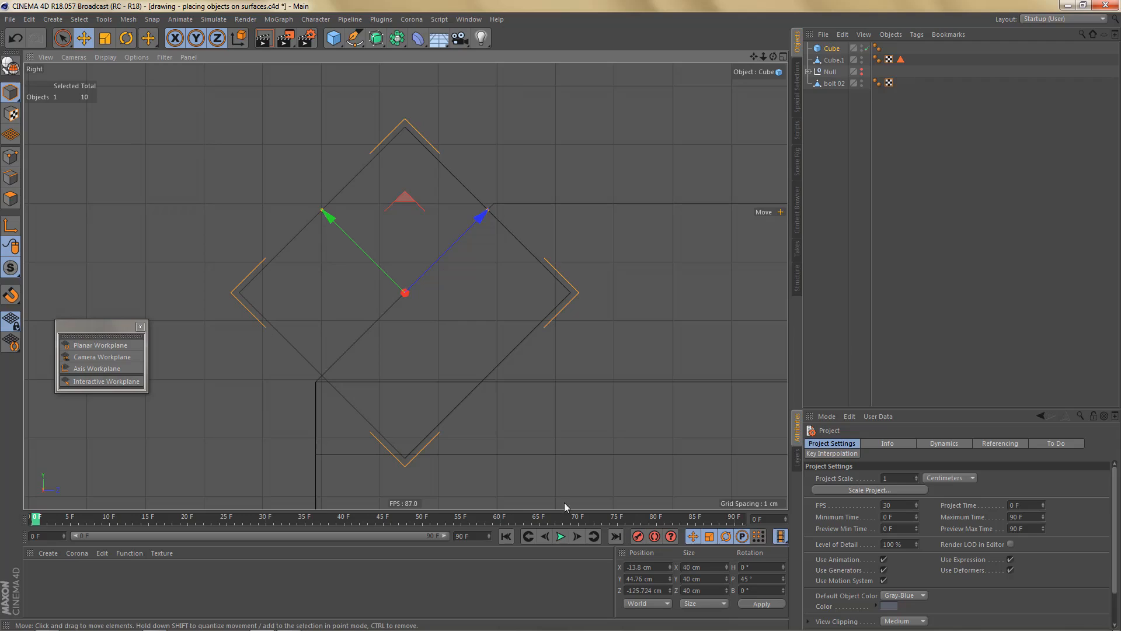
# Step: Move the cube outward along its own Y axis off the slope and add a Null as its parent
pyautogui.click(830, 51)
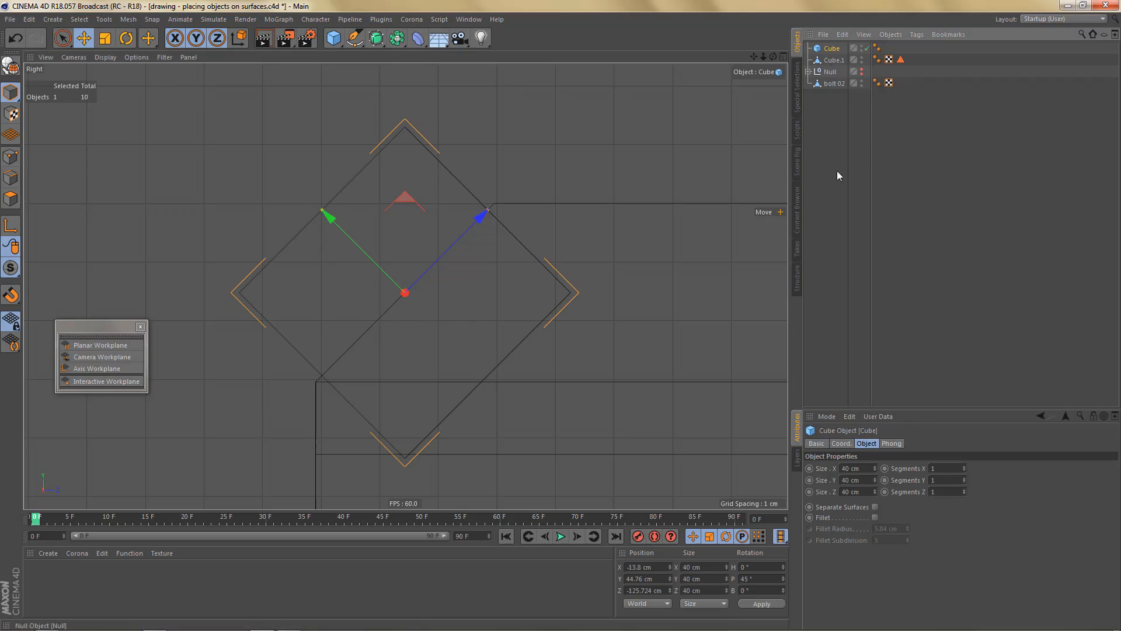
pyautogui.click(649, 579)
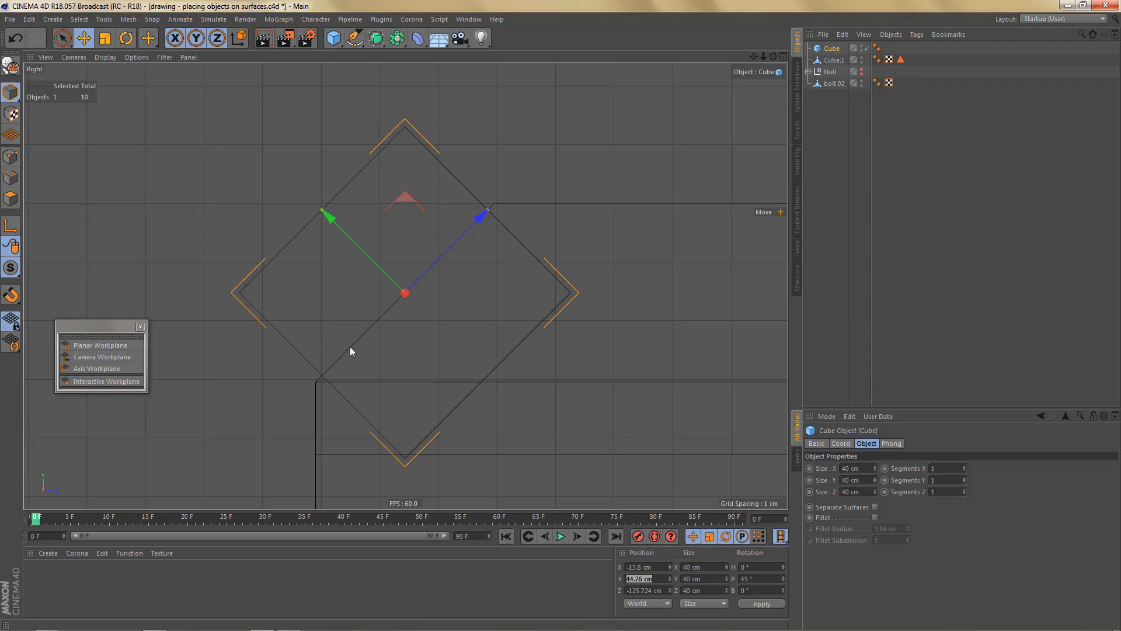
pyautogui.moveTo(323, 212); pyautogui.dragTo(298, 176)
pyautogui.click(334, 38)
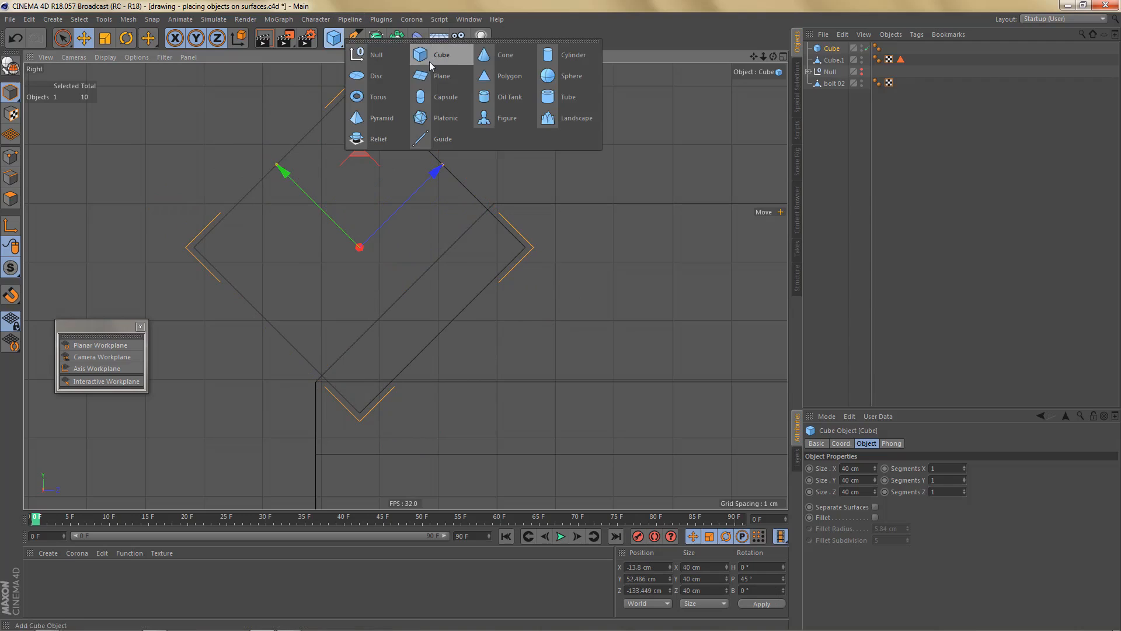
pyautogui.keyDown('alt'); pyautogui.click(378, 56); pyautogui.keyUp('alt')
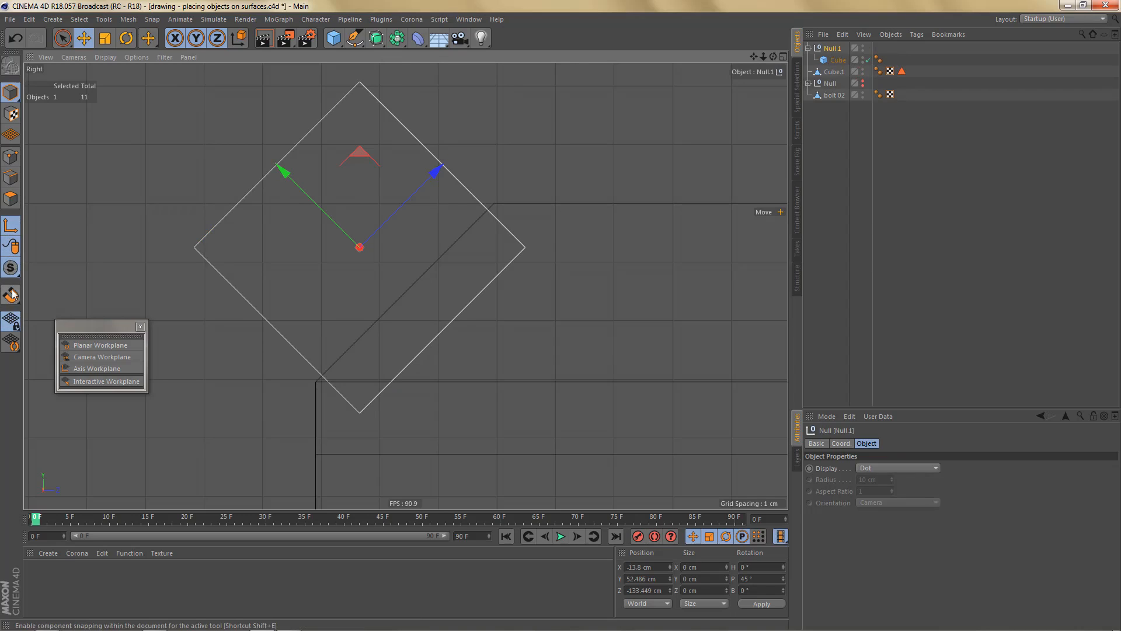
# Step: Try snapping the Null's axis to the cube's base and moving the Null onto the slope, and undo the Null setup
pyautogui.moveTo(285, 173); pyautogui.dragTo(323, 225)
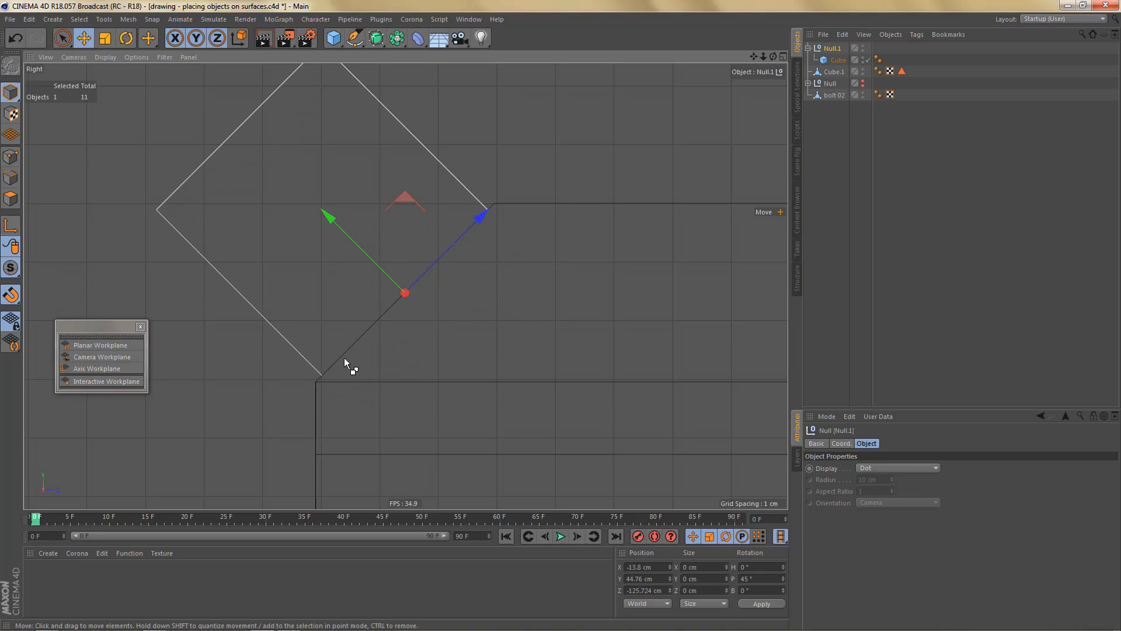
pyautogui.hotkey('ctrl', 'z')
pyautogui.hotkey('ctrl', 'z')
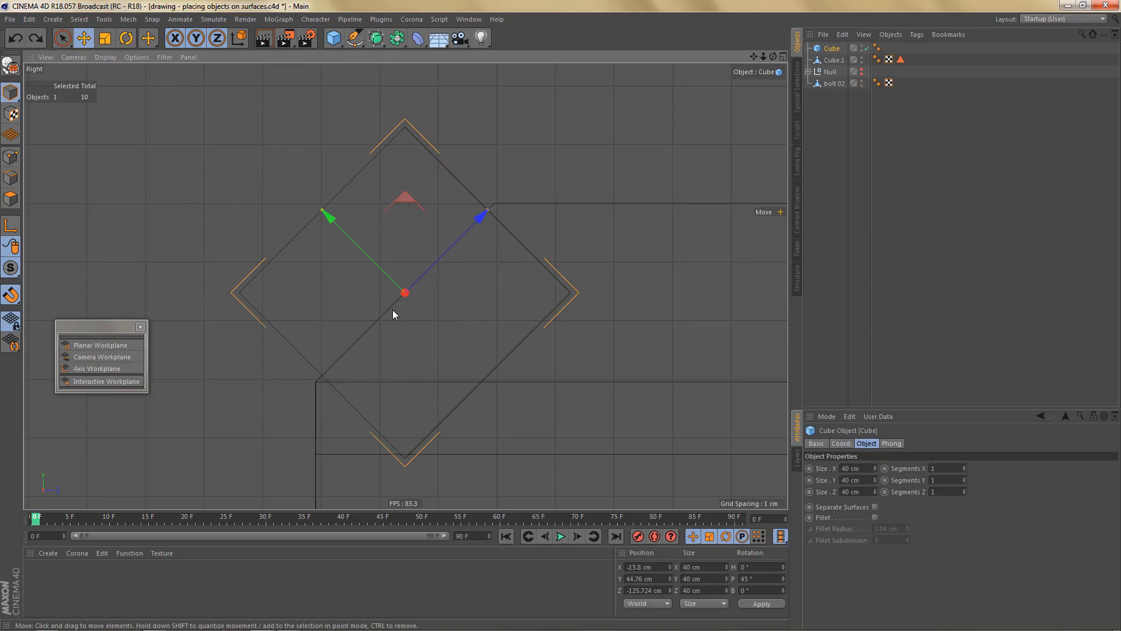
# Step: Freeze all of the cube's transformations in its coordinate properties, keeping the cube selected
pyautogui.click(835, 48)
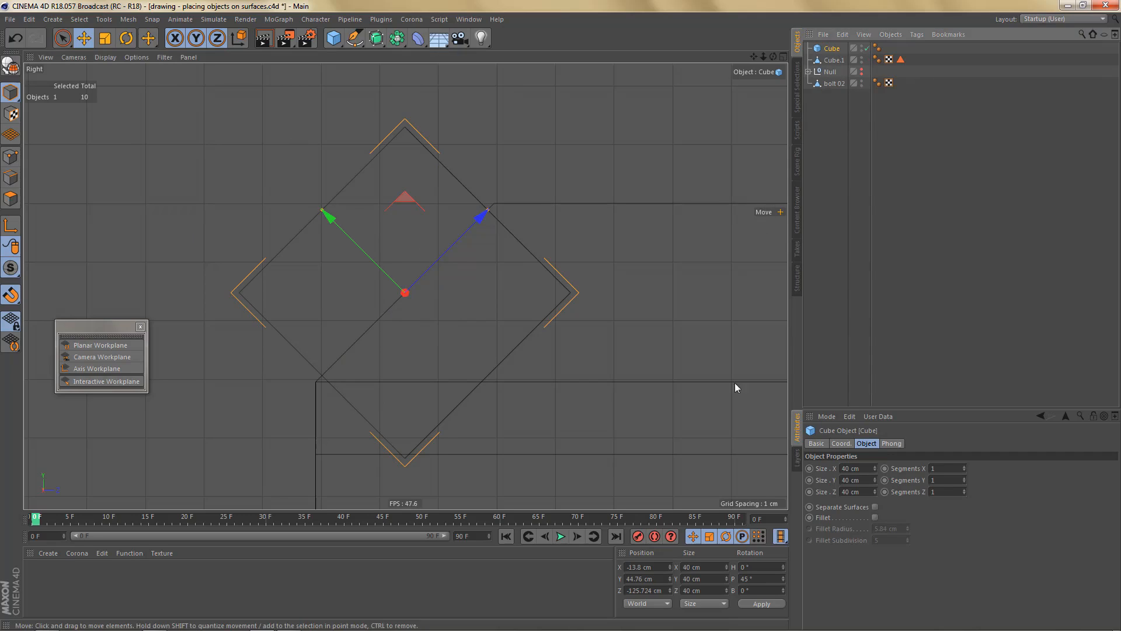
pyautogui.click(841, 444)
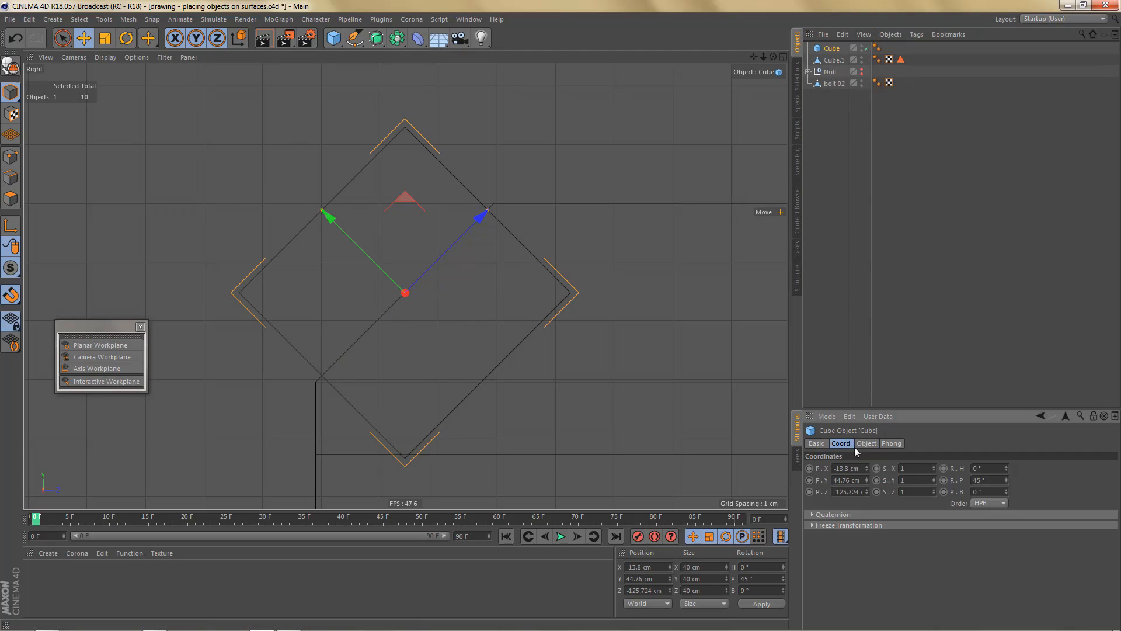
pyautogui.click(812, 525)
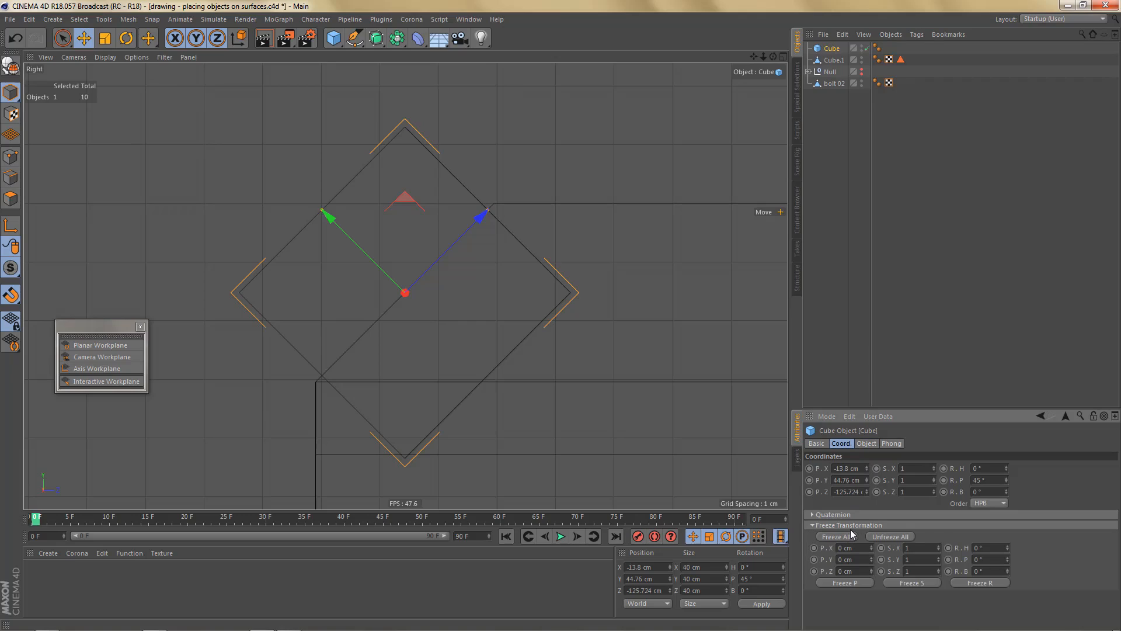
pyautogui.click(835, 538)
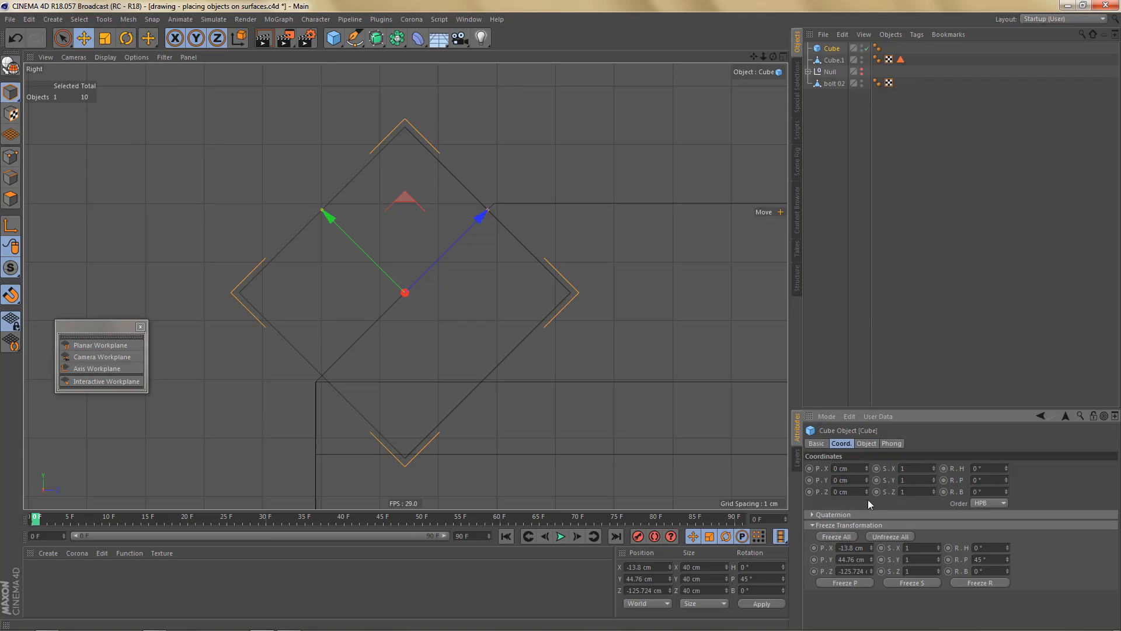
pyautogui.click(834, 83)
pyautogui.click(832, 49)
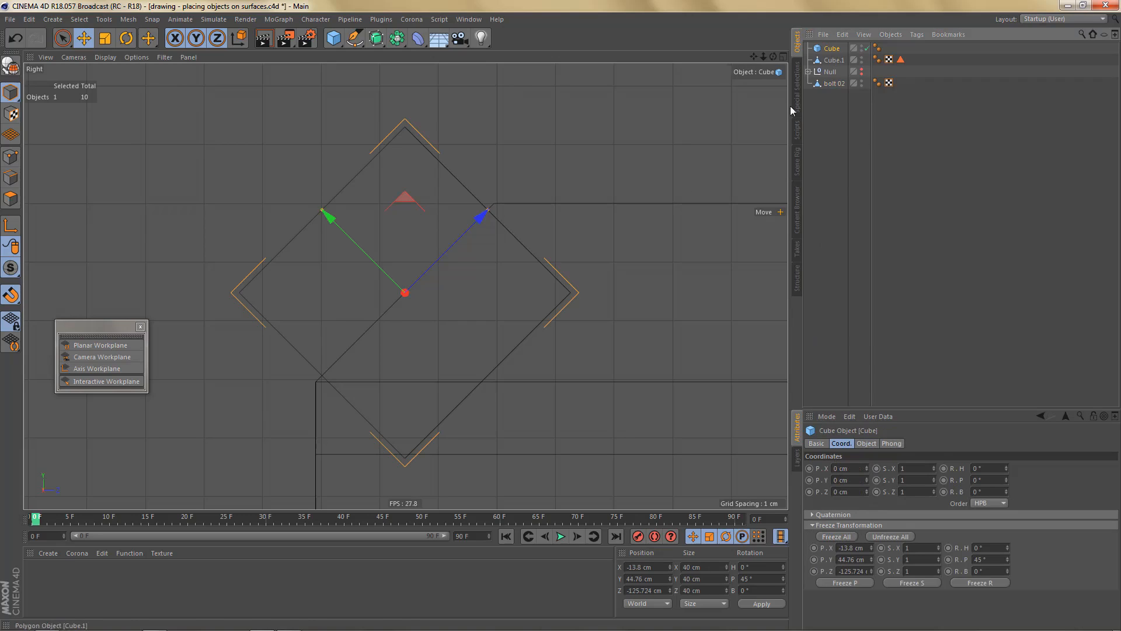
# Step: In the Perspective view, switch the coordinates to Object (Rel) and set the cube's Y position to 20 cm
pyautogui.middleClick(407, 309)
pyautogui.middleClick(305, 187)
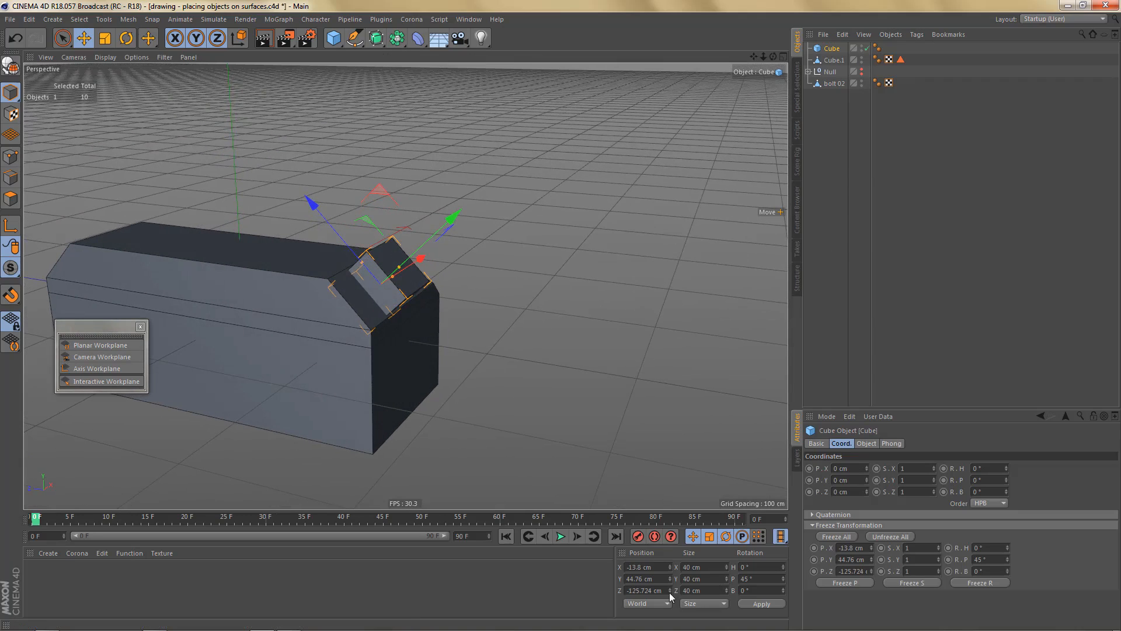
pyautogui.click(640, 605)
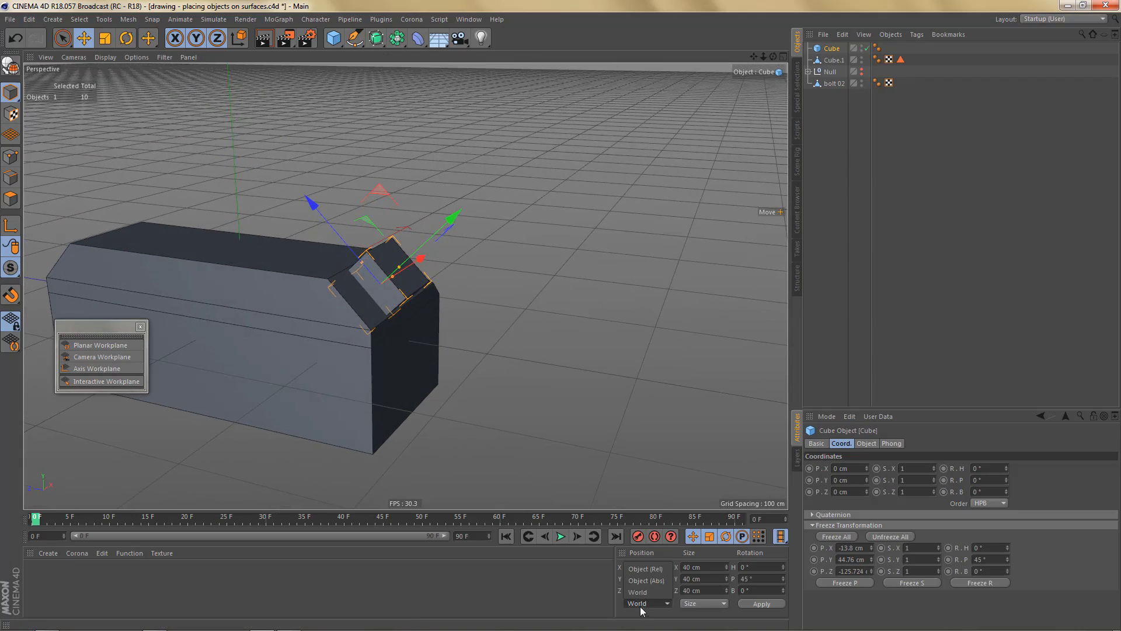
pyautogui.click(649, 568)
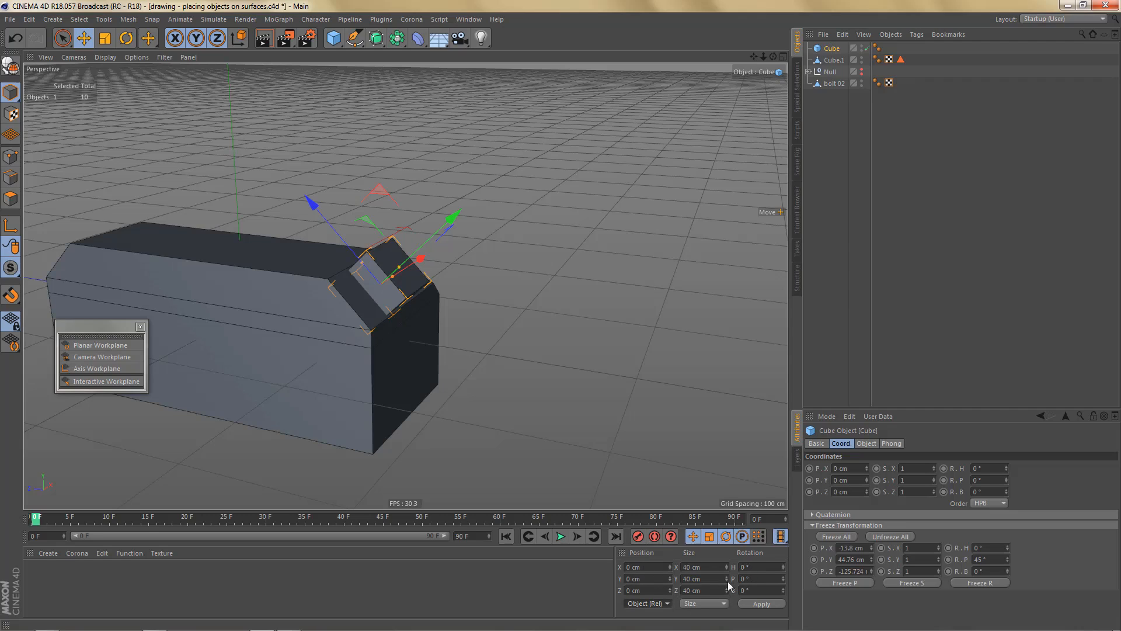
pyautogui.doubleClick(631, 578)
pyautogui.write('20')
pyautogui.press('Return')
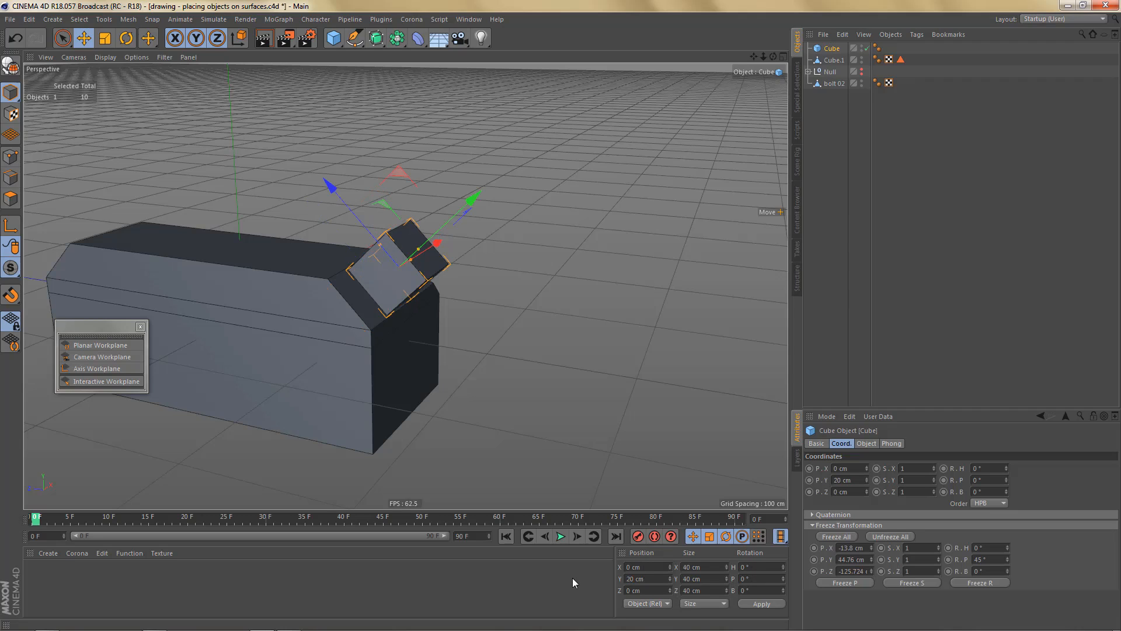
pyautogui.keyDown('alt'); pyautogui.moveTo(423, 289); pyautogui.dragTo(217, 292); pyautogui.keyUp('alt')
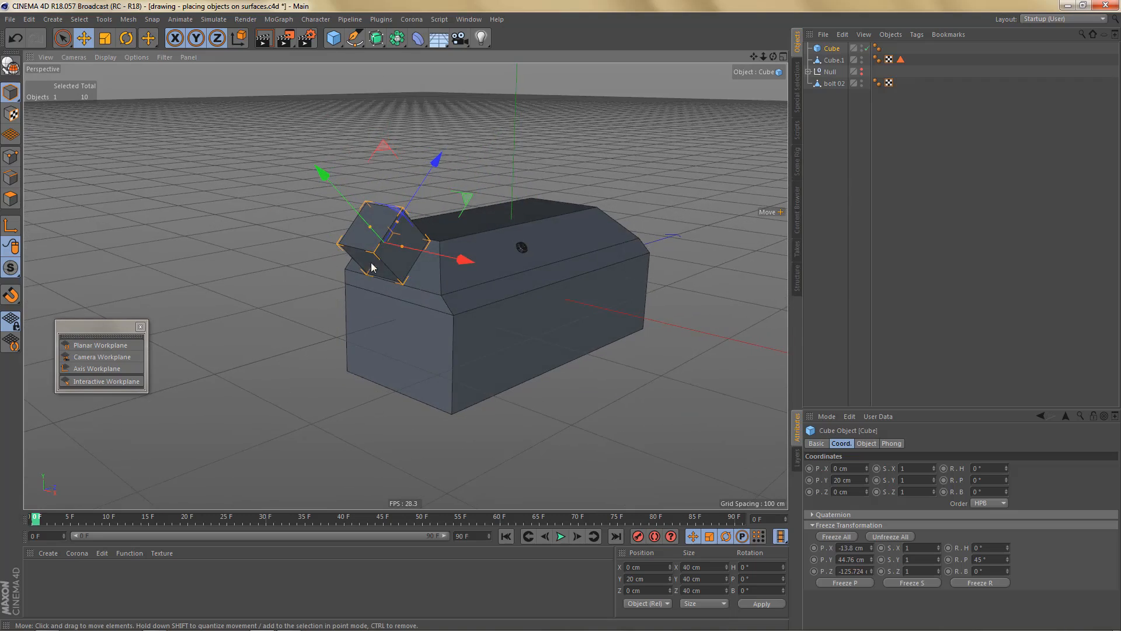
pyautogui.keyDown('alt'); pyautogui.moveTo(417, 246); pyautogui.dragTo(358, 321, button='middle'); pyautogui.keyUp('alt')
pyautogui.keyDown('alt'); pyautogui.moveTo(357, 329); pyautogui.dragTo(413, 317, button='right'); pyautogui.keyUp('alt')
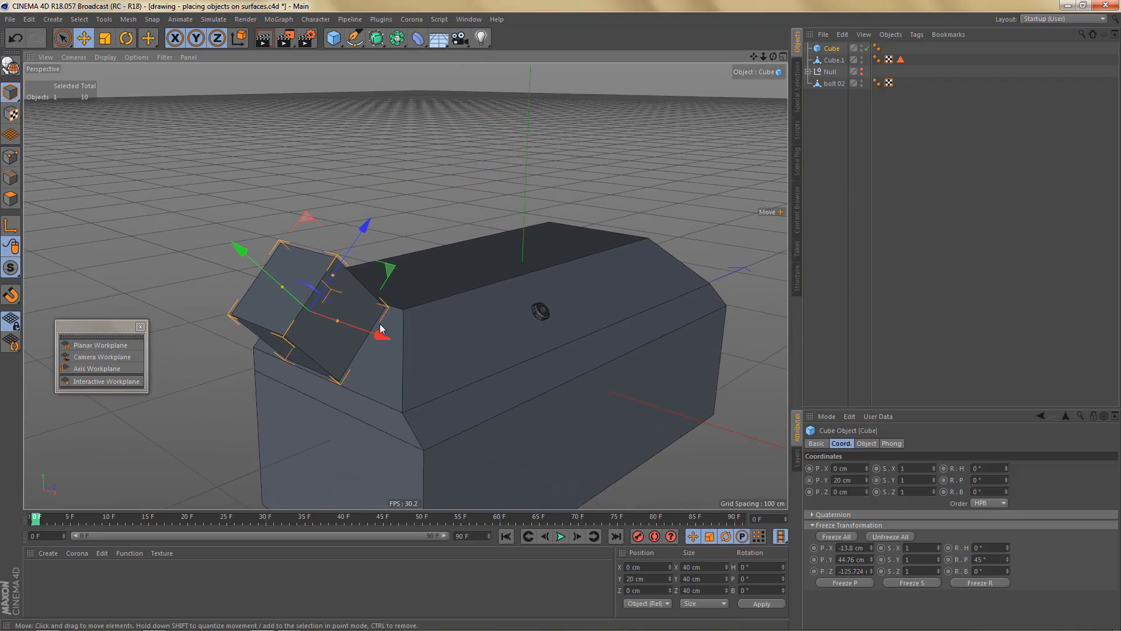
# Step: Add a cube on the flat upper face of the chamfered box and scale it down uniformly to about 54 cm
pyautogui.keyDown('alt'); pyautogui.moveTo(388, 321); pyautogui.dragTo(354, 346); pyautogui.keyUp('alt')
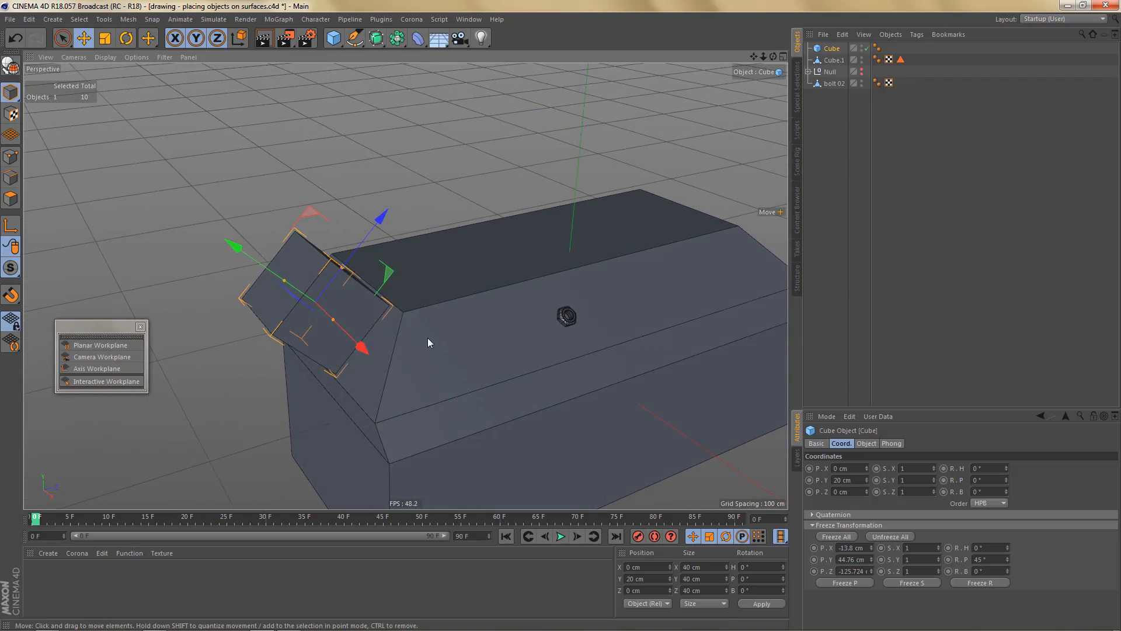
pyautogui.keyDown('alt'); pyautogui.moveTo(419, 337); pyautogui.dragTo(390, 371, button='right'); pyautogui.keyUp('alt')
pyautogui.keyDown('alt'); pyautogui.moveTo(391, 371); pyautogui.dragTo(442, 371); pyautogui.keyUp('alt')
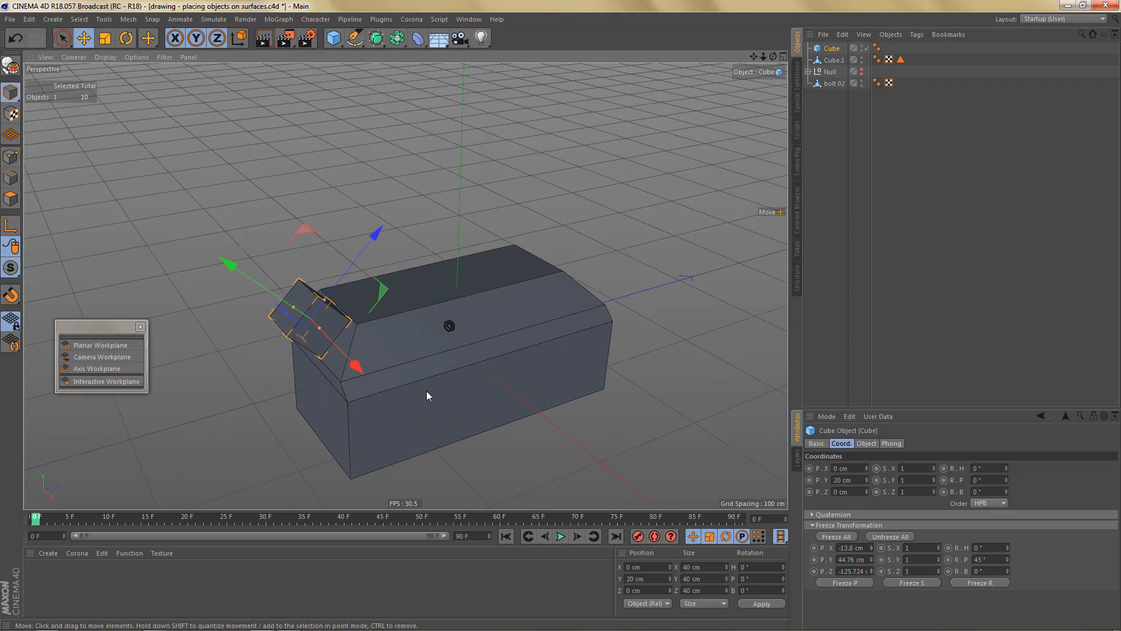
pyautogui.moveTo(334, 38); pyautogui.dragTo(367, 76)
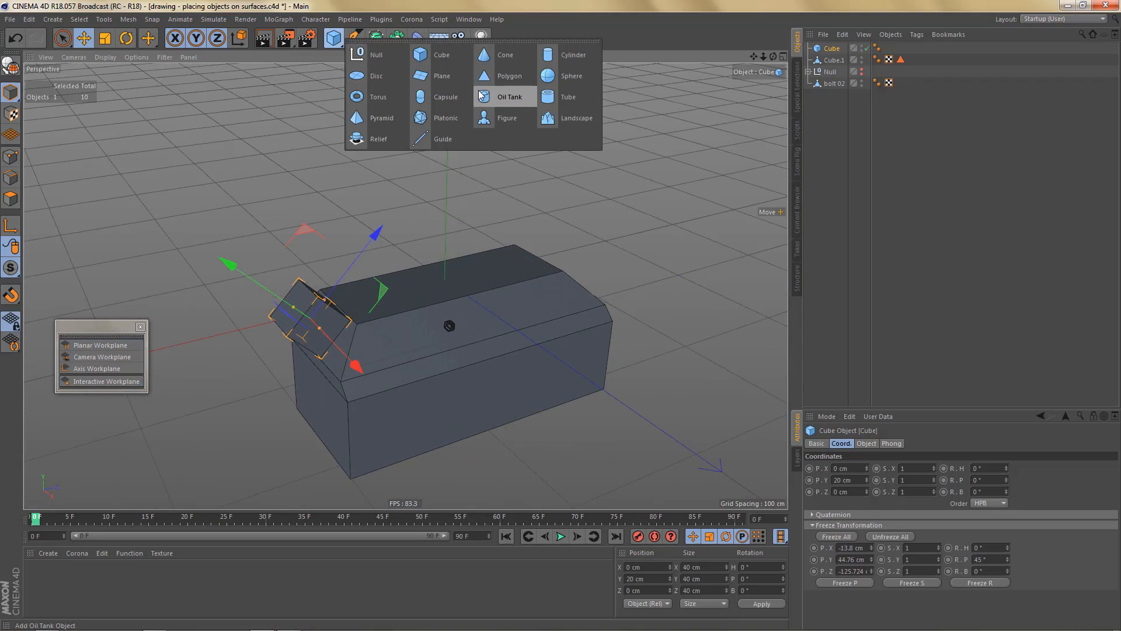
pyautogui.click(445, 58)
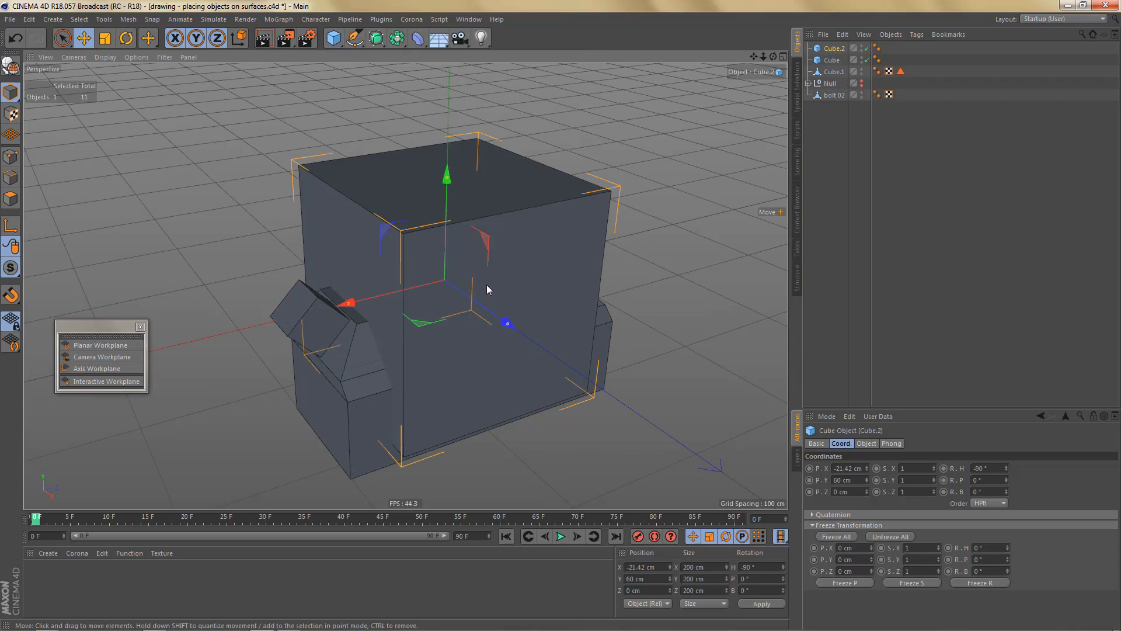
pyautogui.press('t')
pyautogui.moveTo(526, 296); pyautogui.dragTo(268, 444)
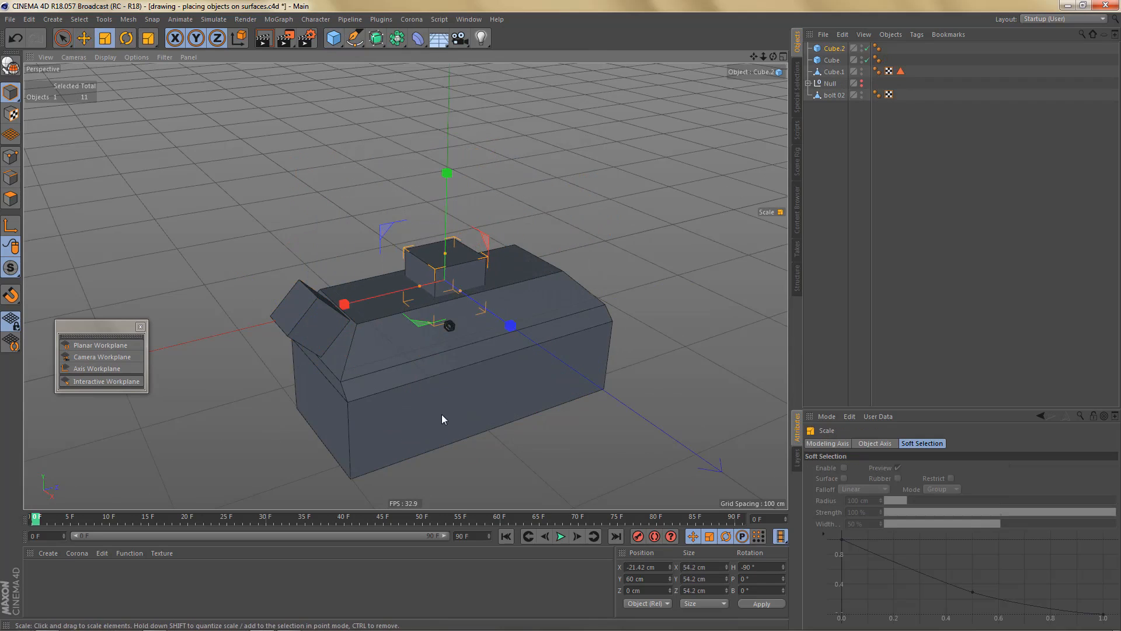
# Step: Align the workplane to the box's long sloped face, add a cube and a cylinder on it, and delete that cube
pyautogui.hotkey('shift', 'x')
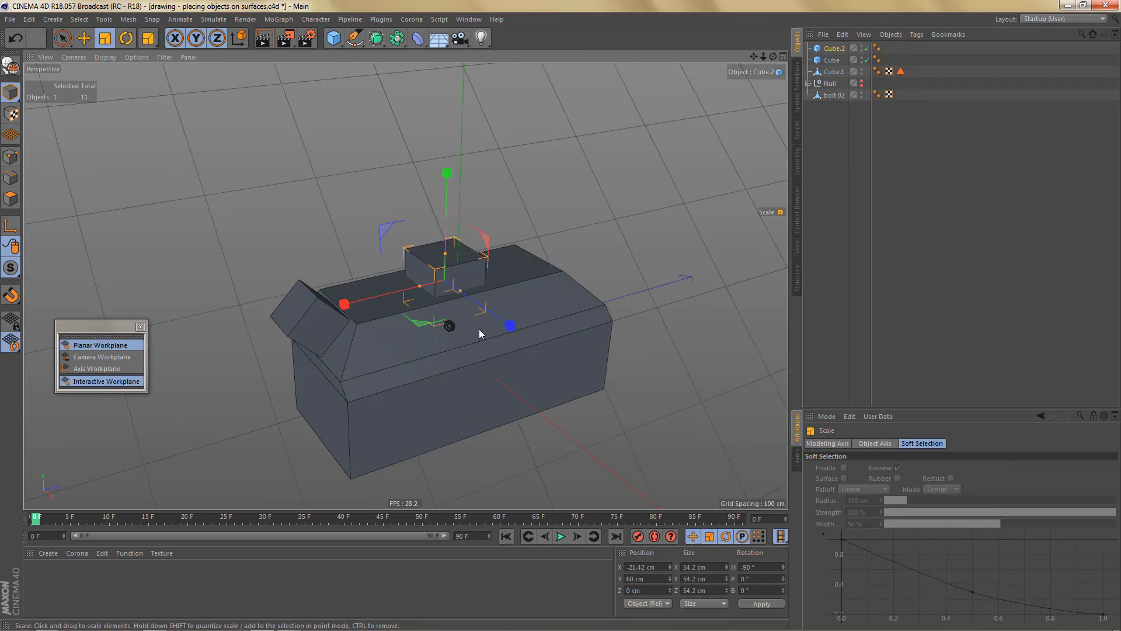
pyautogui.hotkey('shift', 'x')
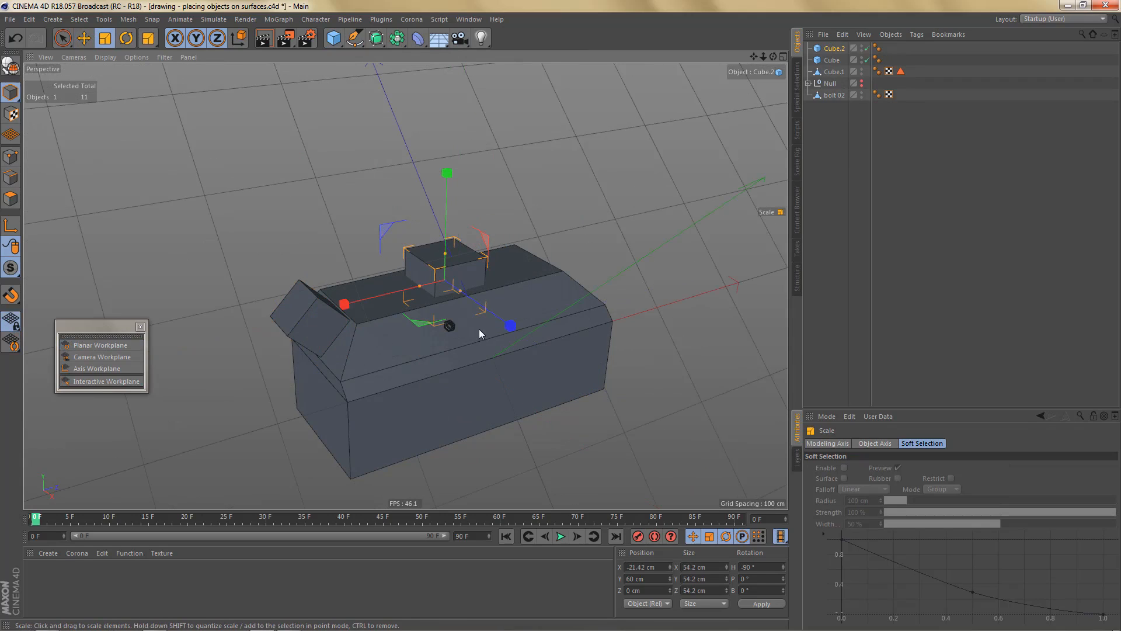
pyautogui.click(340, 38)
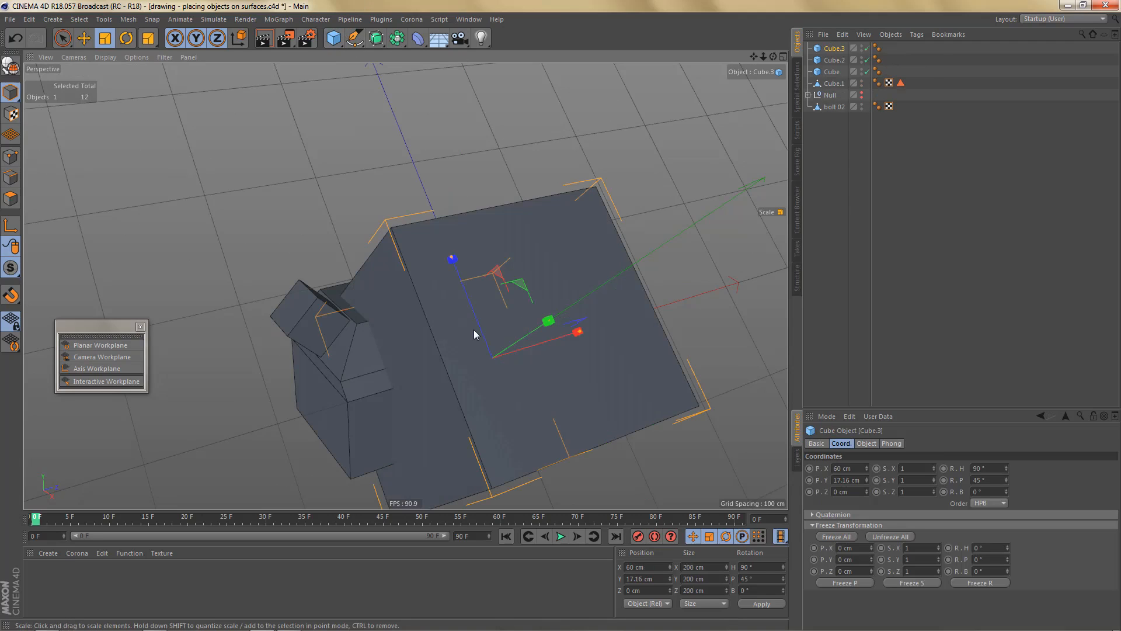
pyautogui.click(334, 37)
pyautogui.click(570, 58)
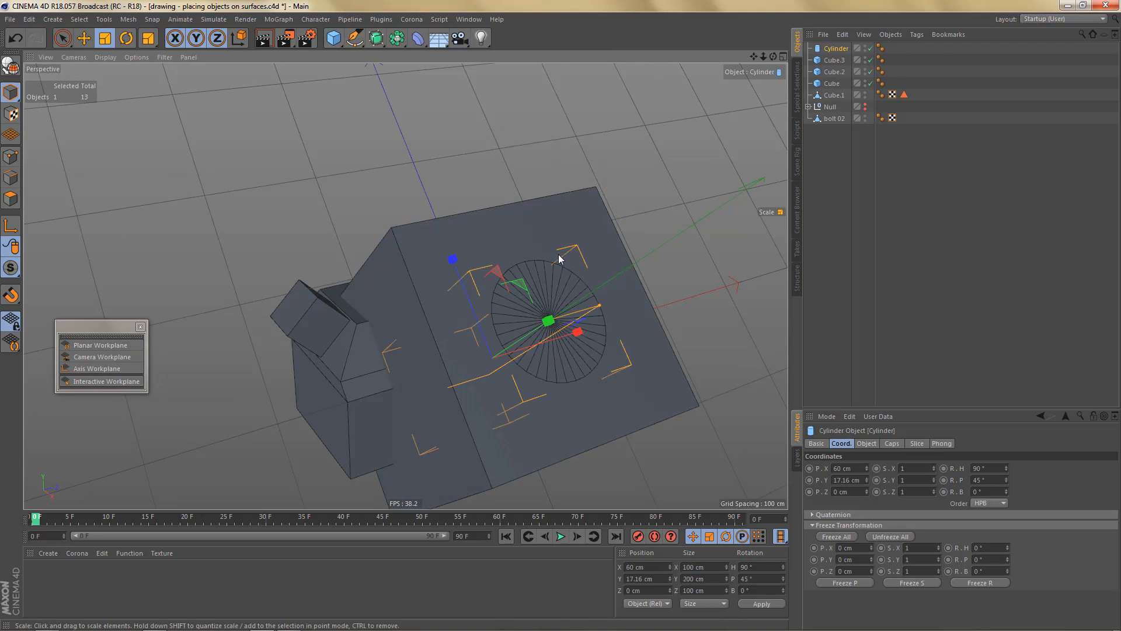
pyautogui.click(829, 60)
pyautogui.press('Delete')
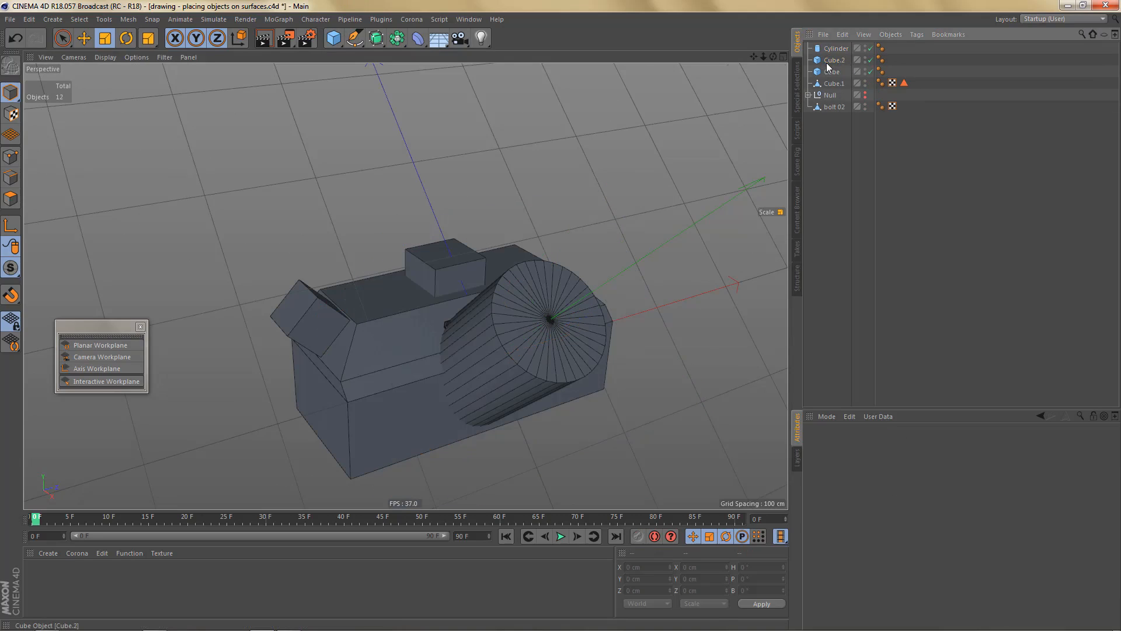
# Step: Scale the cylinder down to about 35 cm across and 69 cm high, and reposition it along the sloped face
pyautogui.click(837, 48)
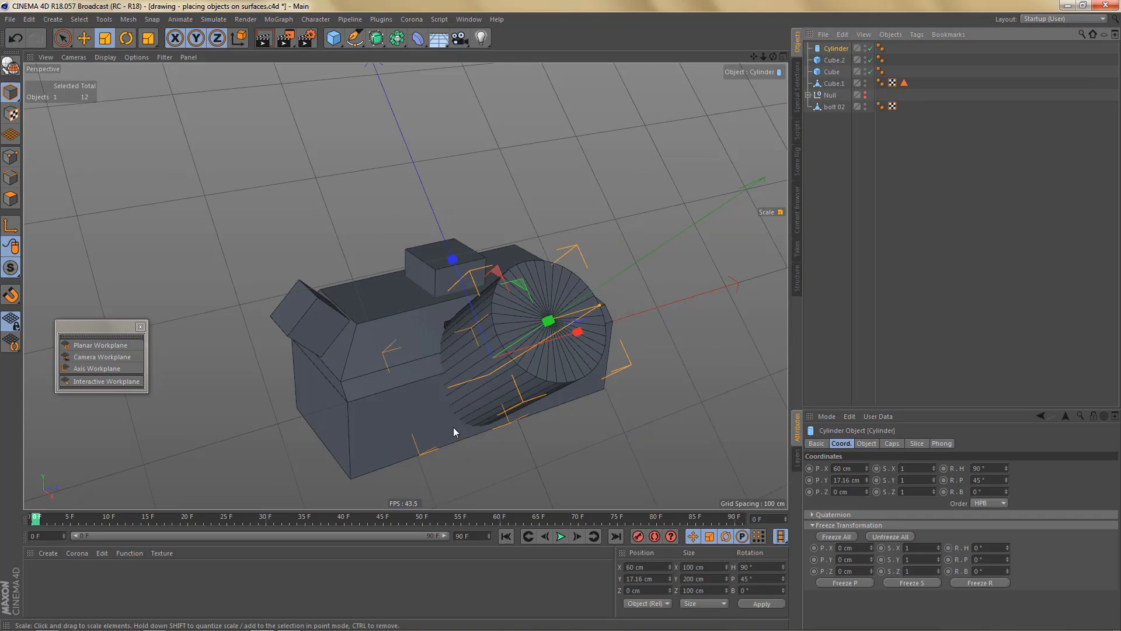
pyautogui.press('t')
pyautogui.moveTo(509, 374); pyautogui.dragTo(476, 308)
pyautogui.press('e')
pyautogui.keyDown('alt'); pyautogui.moveTo(476, 309); pyautogui.dragTo(499, 306, button='right'); pyautogui.keyUp('alt')
pyautogui.keyDown('alt'); pyautogui.moveTo(499, 306); pyautogui.dragTo(461, 321); pyautogui.keyUp('alt')
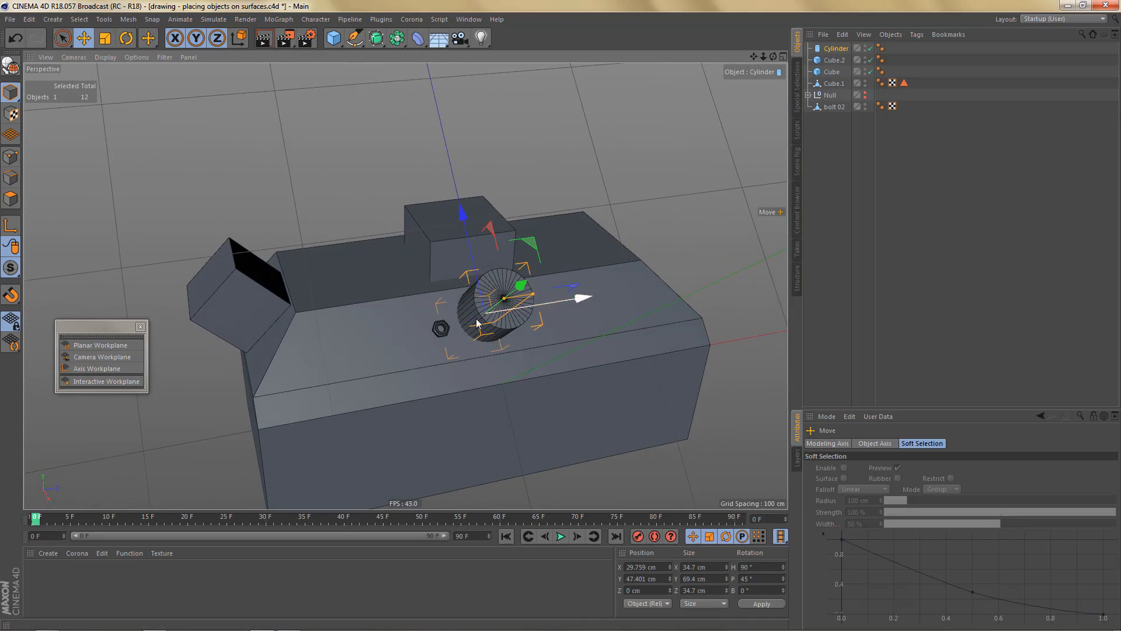
pyautogui.keyDown('alt'); pyautogui.moveTo(494, 318); pyautogui.dragTo(516, 312); pyautogui.keyUp('alt')
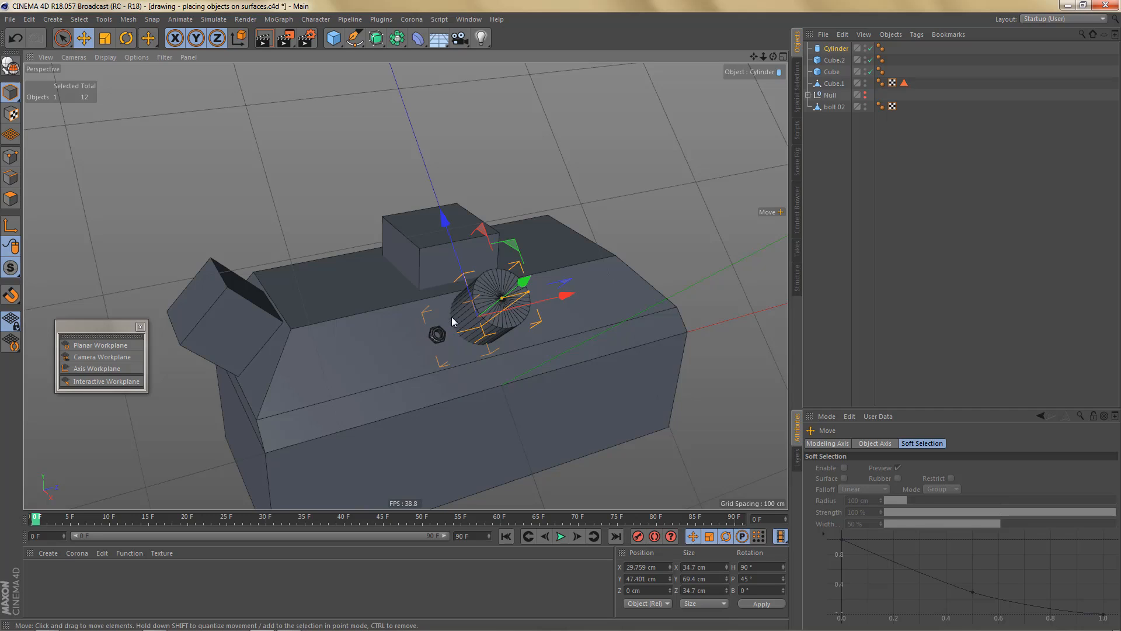
pyautogui.moveTo(453, 321)
pyautogui.keyDown('alt'); pyautogui.mouseDown()
pyautogui.moveTo(463, 313)
pyautogui.moveTo(444, 315)
pyautogui.moveTo(467, 316)
pyautogui.mouseUp(); pyautogui.keyUp('alt')
pyautogui.moveTo(428, 222); pyautogui.dragTo(434, 233)
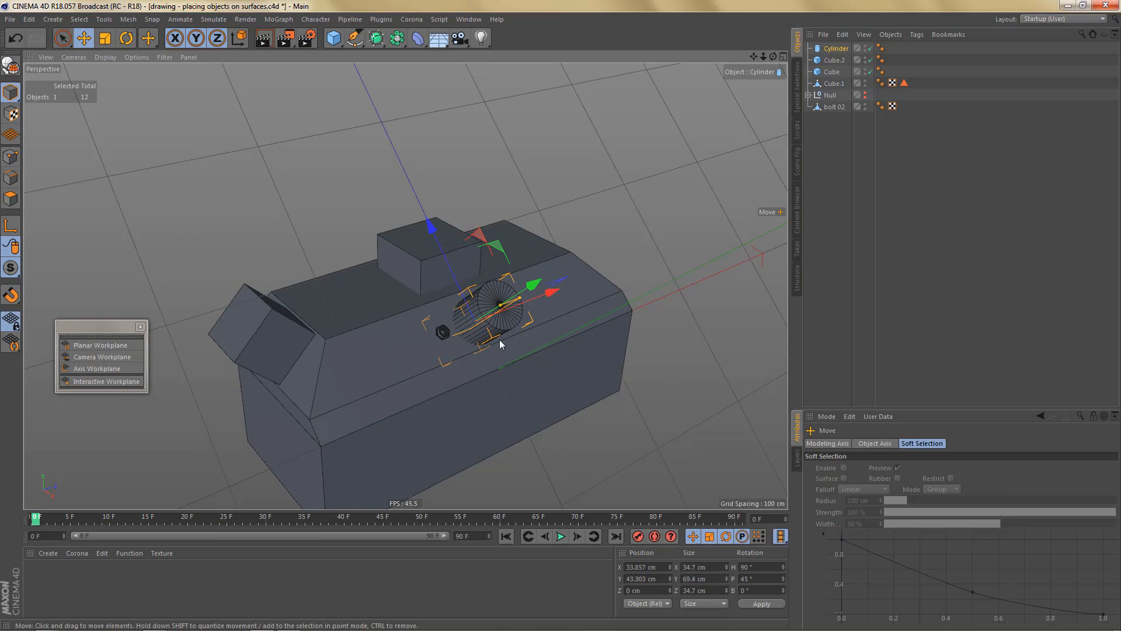
# Step: Delete the cylinder and the two small cubes, keeping the chamfered box Cube.1
pyautogui.keyDown('alt'); pyautogui.moveTo(507, 316); pyautogui.dragTo(535, 310); pyautogui.keyUp('alt')
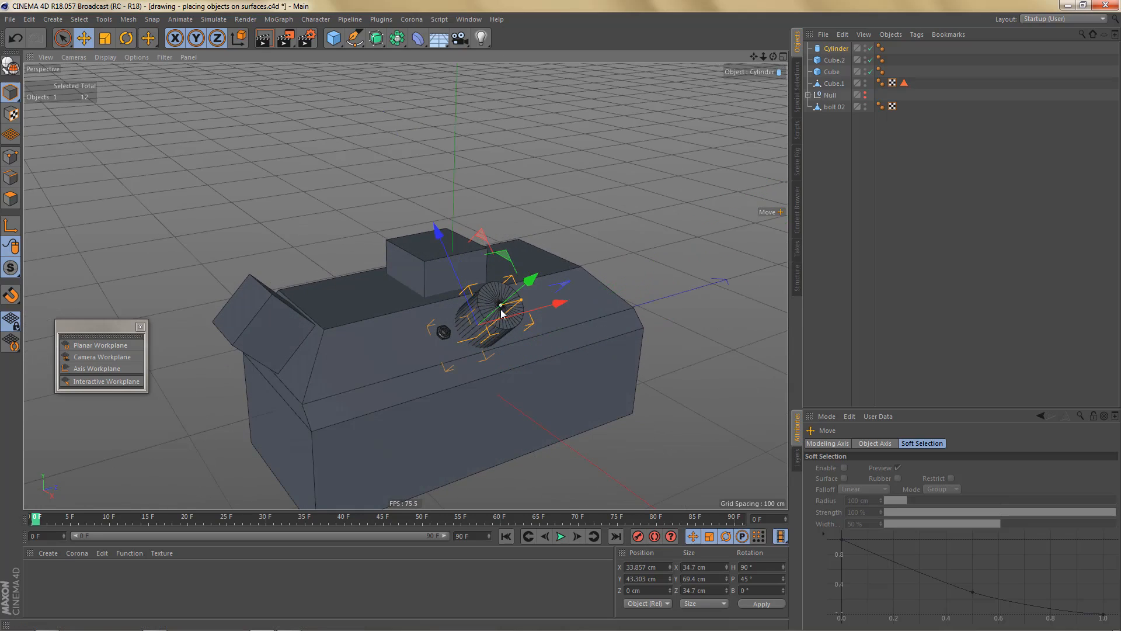
pyautogui.keyDown('shift'); pyautogui.click(832, 84); pyautogui.keyUp('shift')
pyautogui.press('Delete')
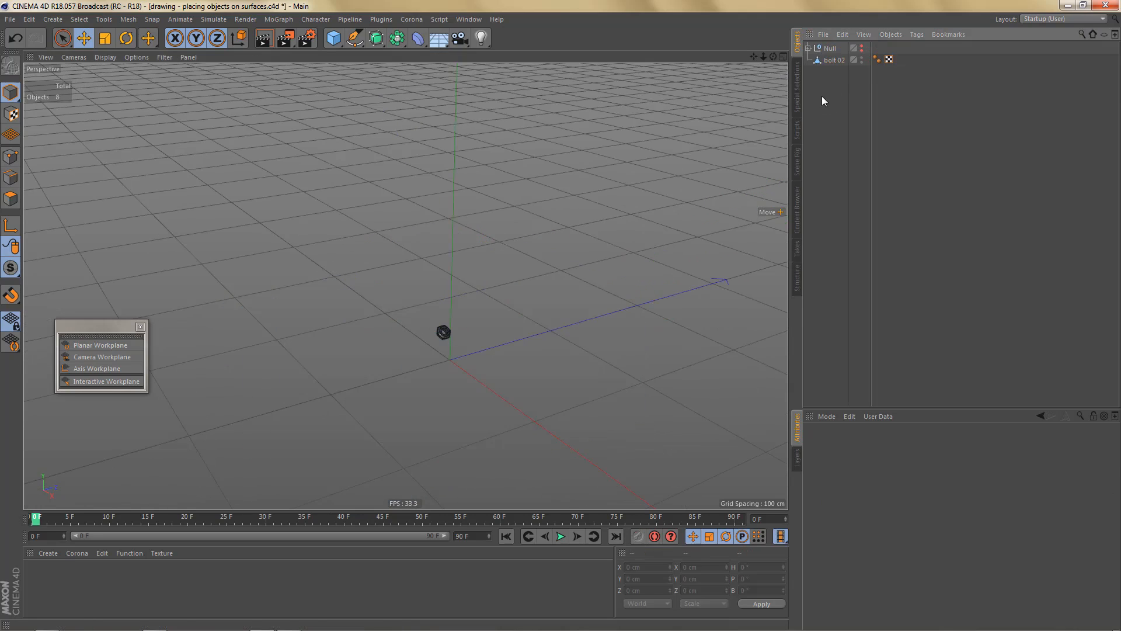
pyautogui.hotkey('ctrl', 'z')
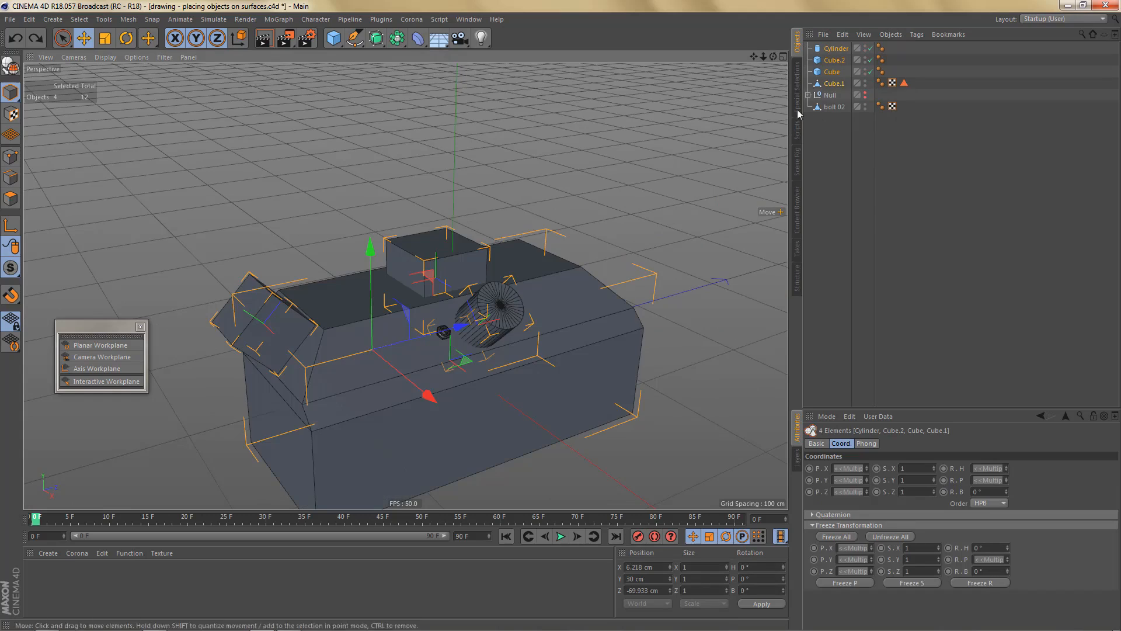
pyautogui.keyDown('ctrl'); pyautogui.click(835, 83); pyautogui.keyUp('ctrl')
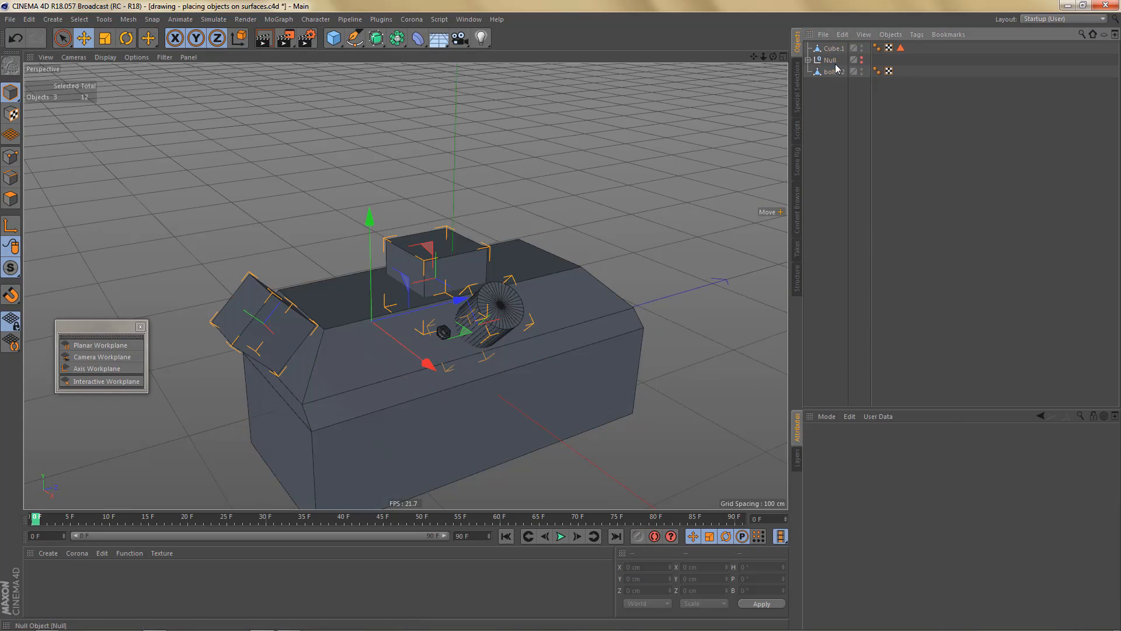
pyautogui.press('Delete')
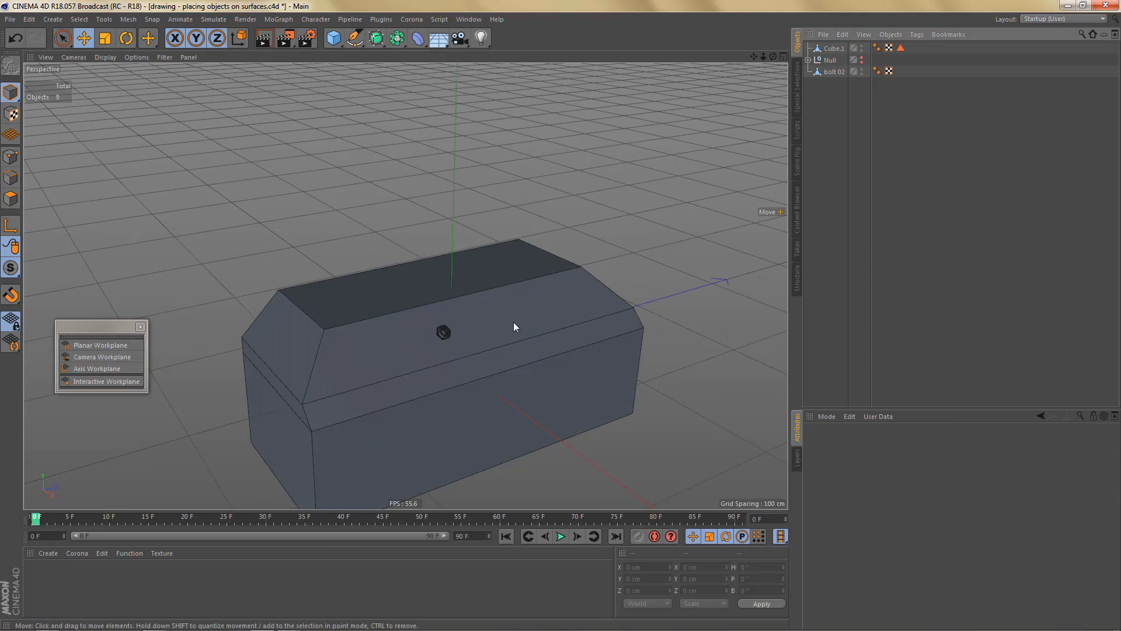
# Step: Reset the bolt's position and rotation to zero, and move it along Z to about 220 cm, beyond the box
pyautogui.moveTo(513, 321)
pyautogui.keyDown('alt'); pyautogui.mouseDown()
pyautogui.moveTo(477, 310)
pyautogui.moveTo(507, 303)
pyautogui.mouseUp(); pyautogui.keyUp('alt')
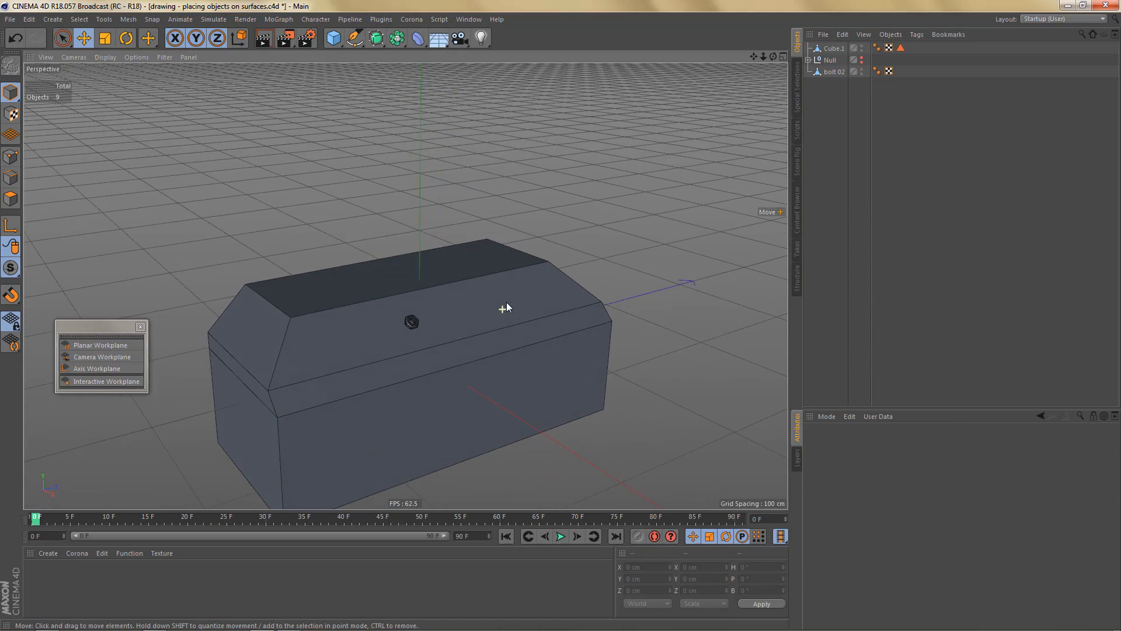
pyautogui.click(412, 321)
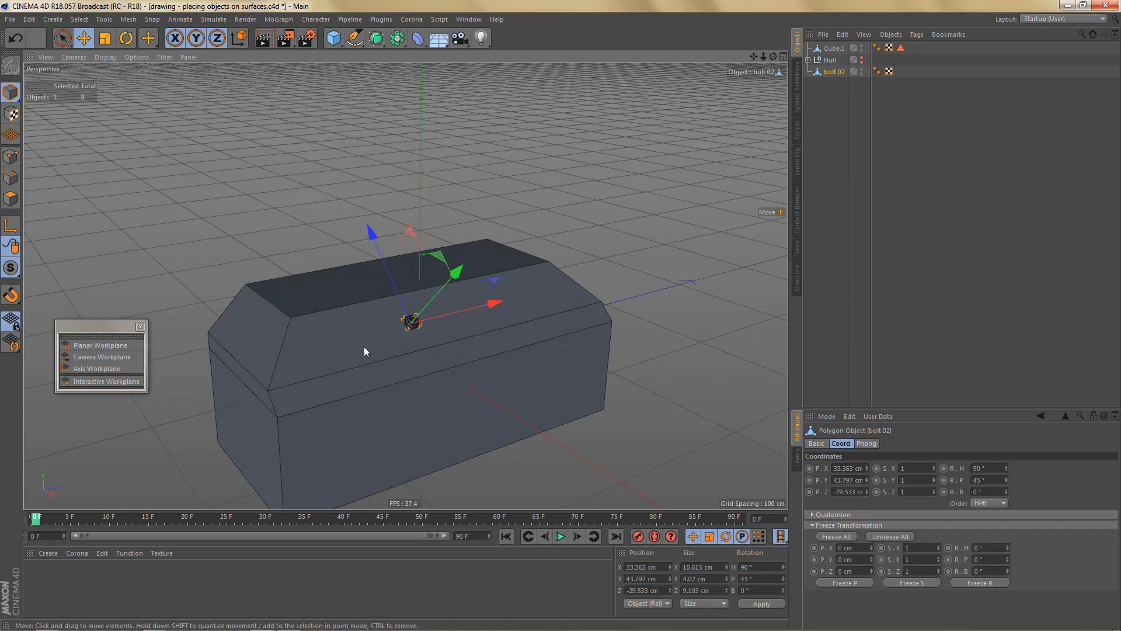
pyautogui.hotkey('alt', '0')
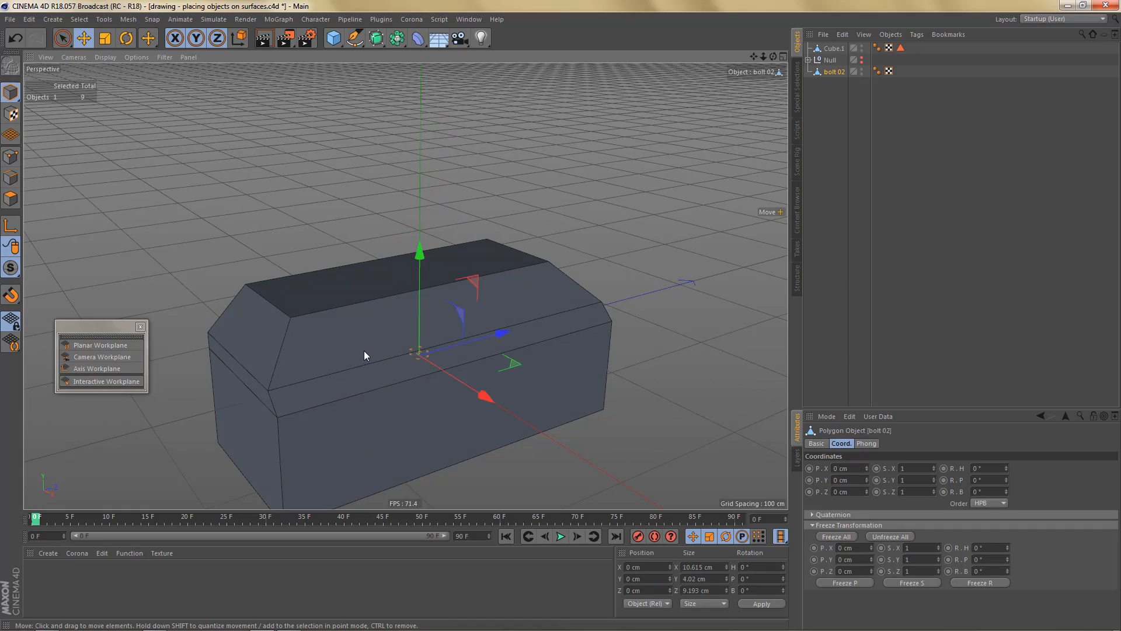
pyautogui.moveTo(500, 330); pyautogui.dragTo(447, 345)
pyautogui.keyDown('alt'); pyautogui.moveTo(421, 348); pyautogui.dragTo(430, 314, button='middle'); pyautogui.keyUp('alt')
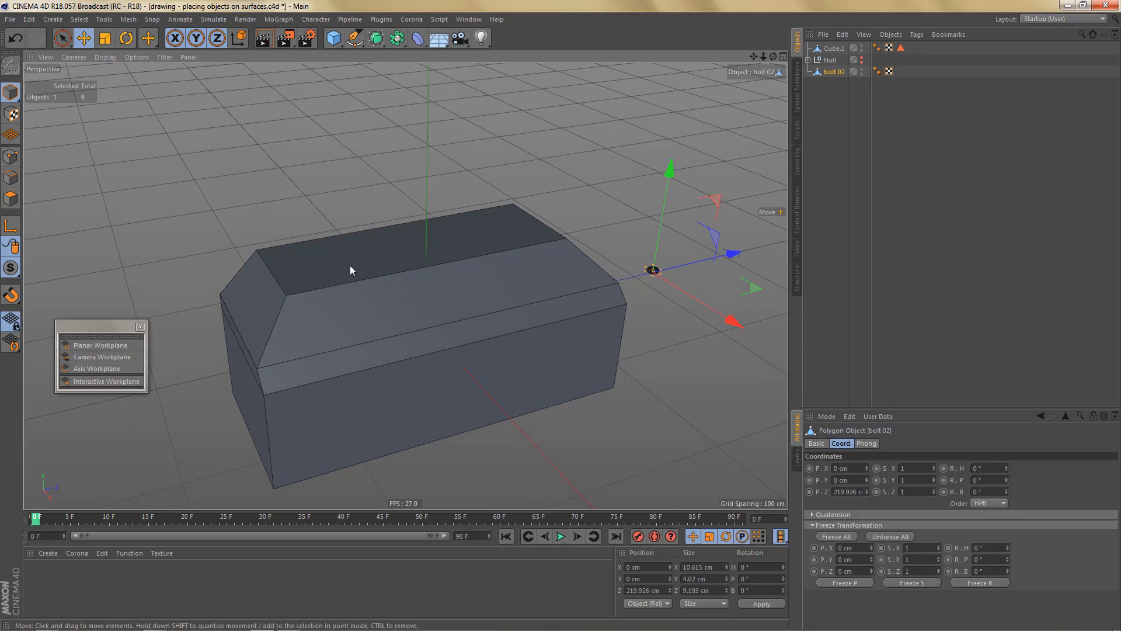
pyautogui.keyDown('alt'); pyautogui.moveTo(421, 304); pyautogui.dragTo(440, 313, button='middle'); pyautogui.keyUp('alt')
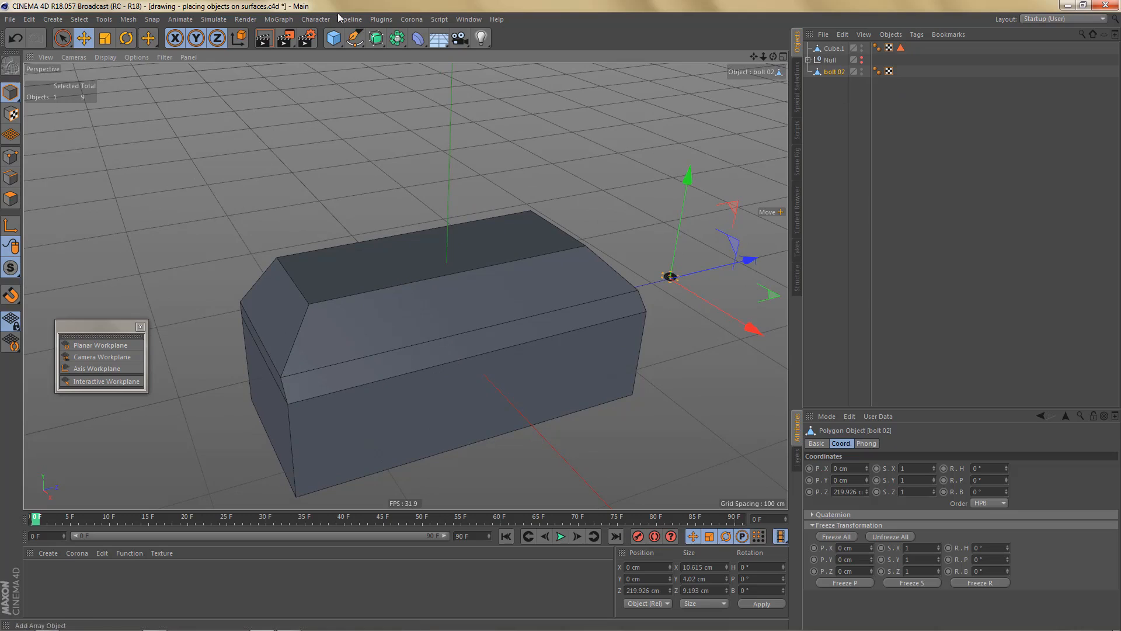
# Step: Add a Cloner as parent of bolt 02, set its mode to Object and assign Cube.1 as the target object
pyautogui.click(279, 19)
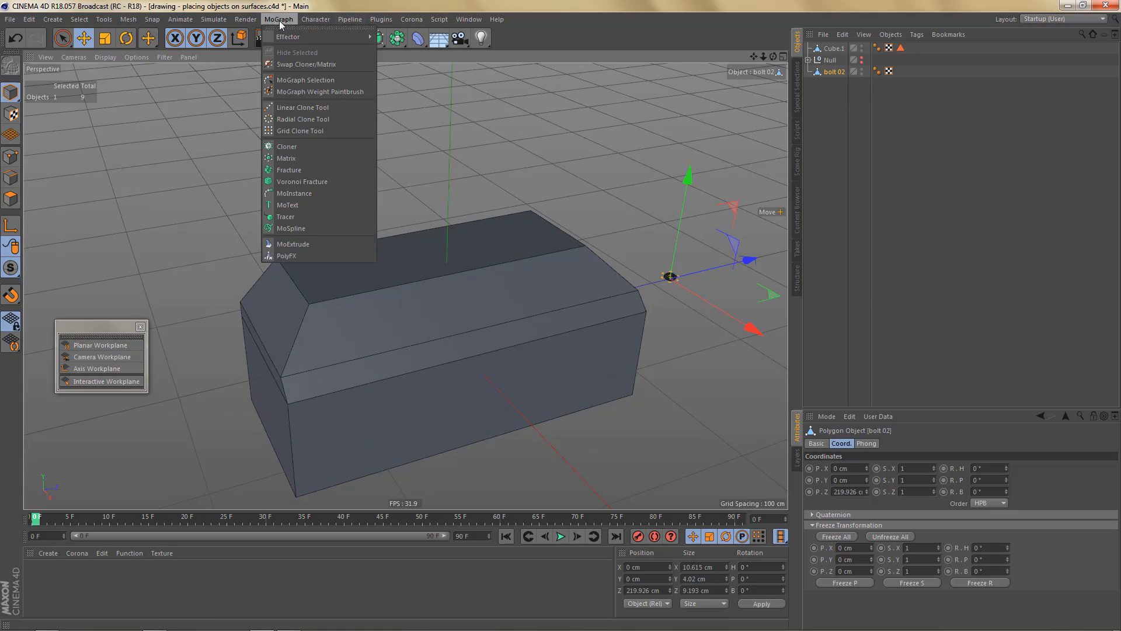
pyautogui.keyDown('alt'); pyautogui.click(288, 147); pyautogui.keyUp('alt')
pyautogui.moveTo(948, 408); pyautogui.dragTo(940, 294)
pyautogui.click(890, 329)
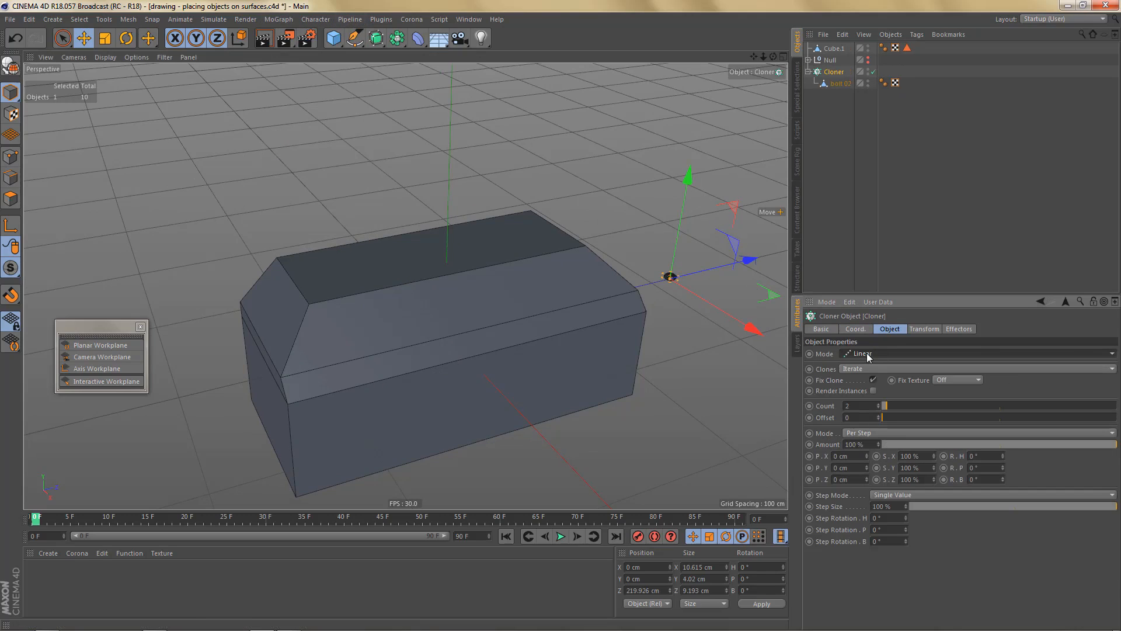
pyautogui.click(869, 355)
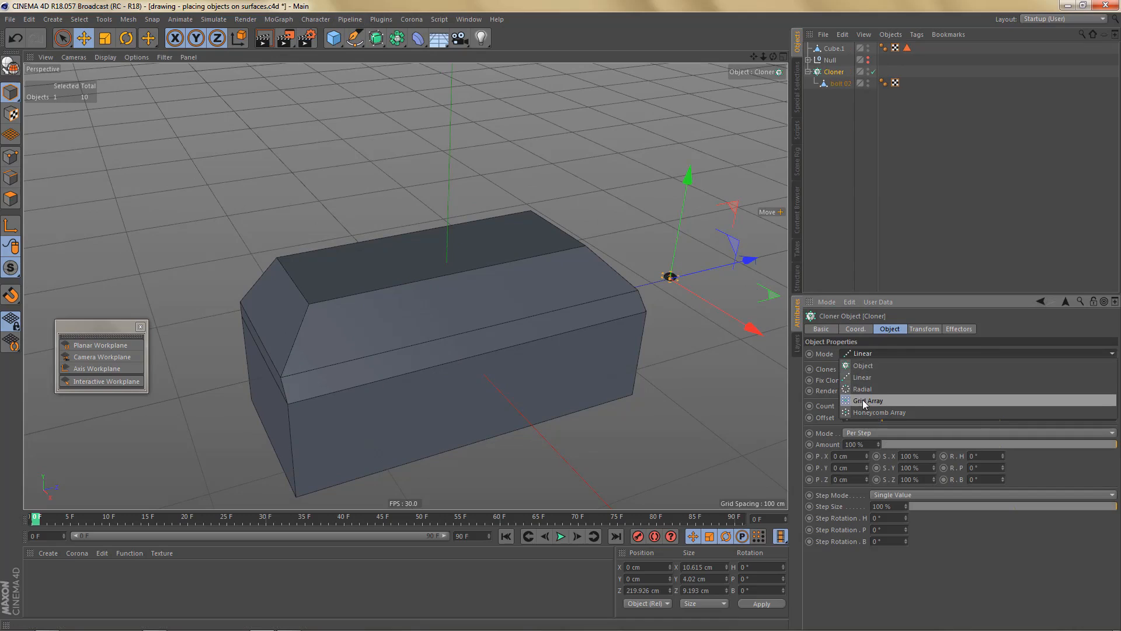
pyautogui.click(864, 366)
pyautogui.moveTo(838, 51); pyautogui.dragTo(911, 406)
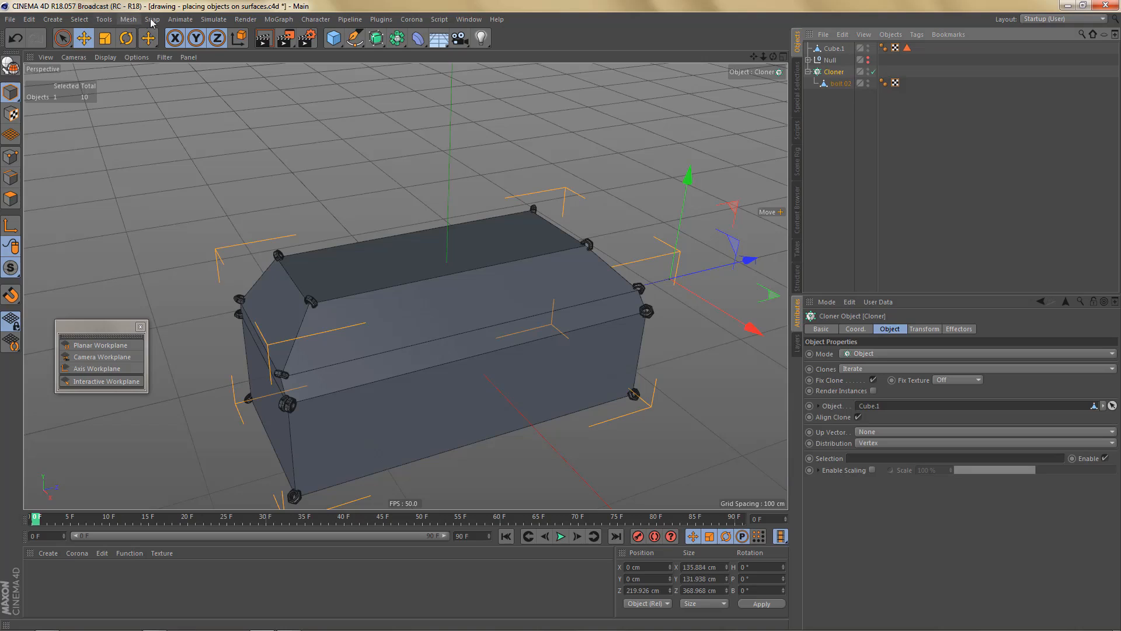
# Step: Hide the grid in the perspective view
pyautogui.click(165, 58)
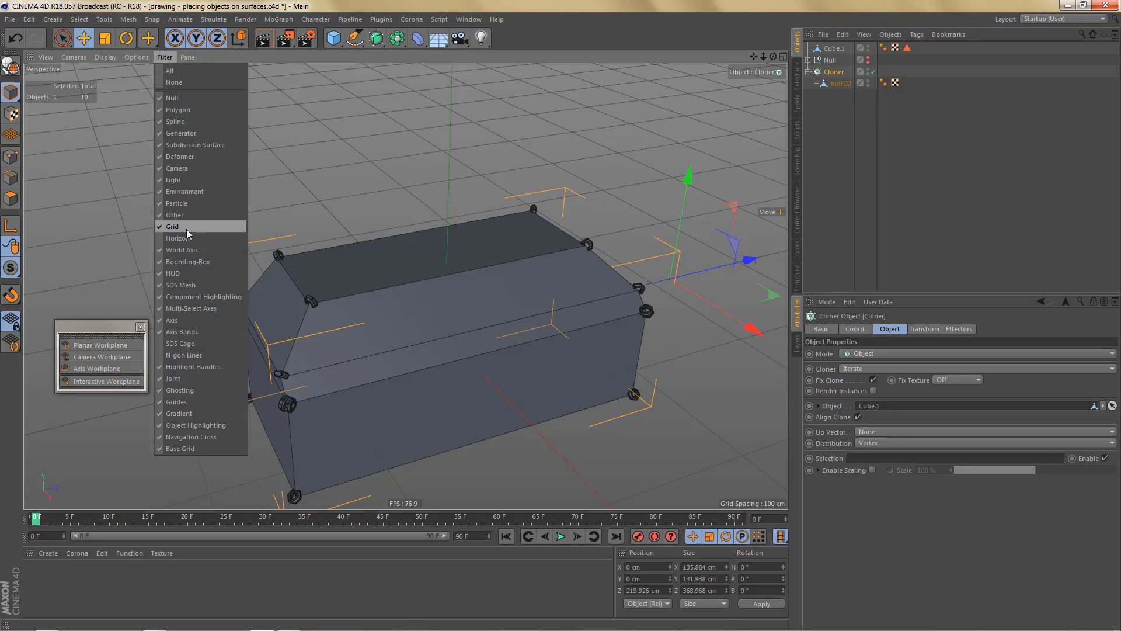
pyautogui.click(187, 226)
pyautogui.moveTo(487, 352)
pyautogui.keyDown('alt'); pyautogui.mouseDown()
pyautogui.moveTo(464, 341)
pyautogui.moveTo(471, 334)
pyautogui.moveTo(476, 365)
pyautogui.moveTo(478, 354)
pyautogui.mouseUp(); pyautogui.keyUp('alt')
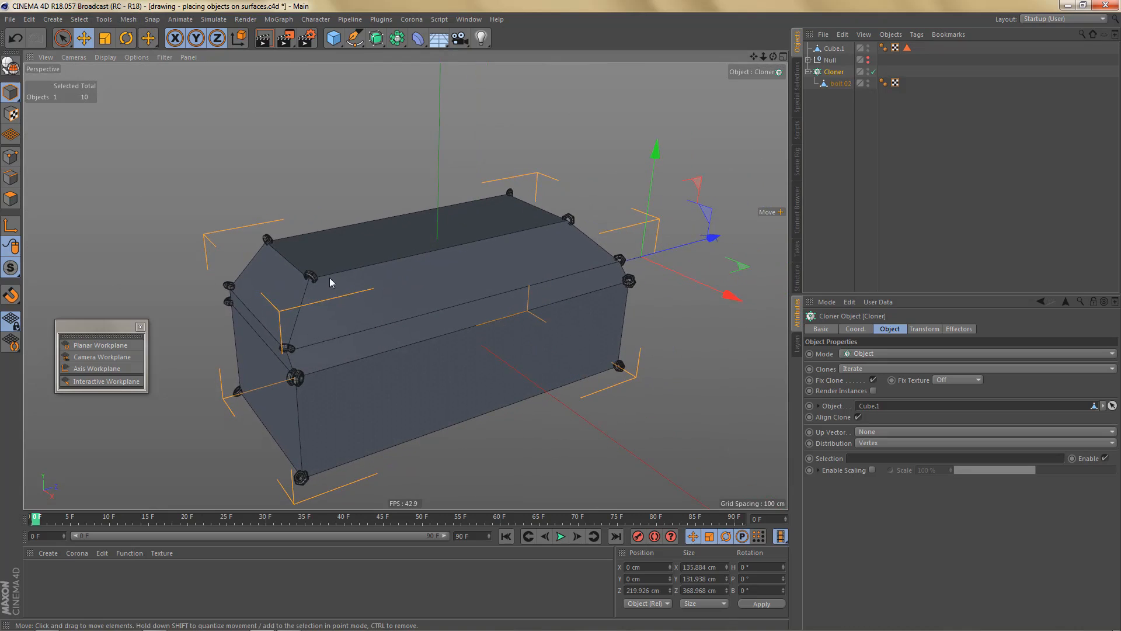
pyautogui.scroll(2, 436, 321)
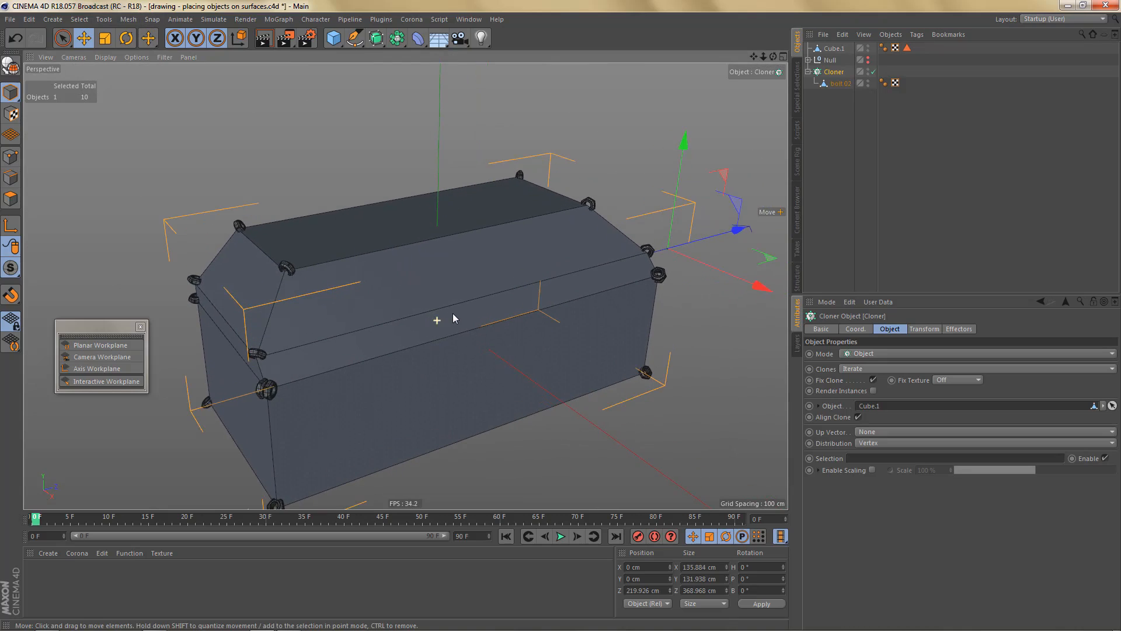
# Step: Set the Cloner's distribution to Surface and turn off Align Clone
pyautogui.click(833, 444)
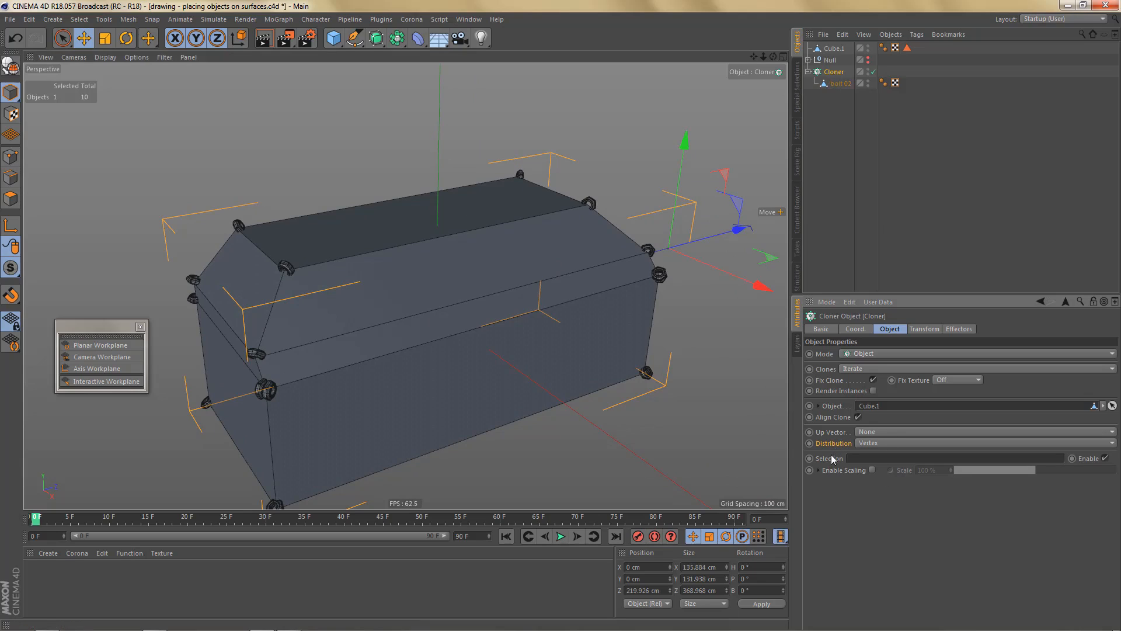
pyautogui.click(879, 443)
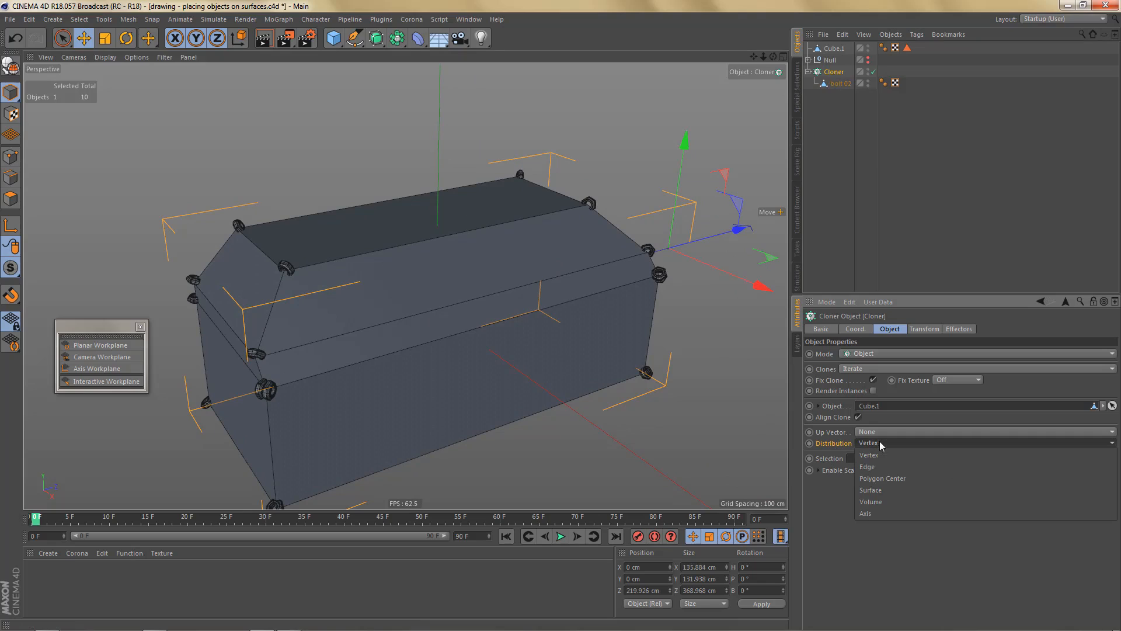
pyautogui.click(884, 490)
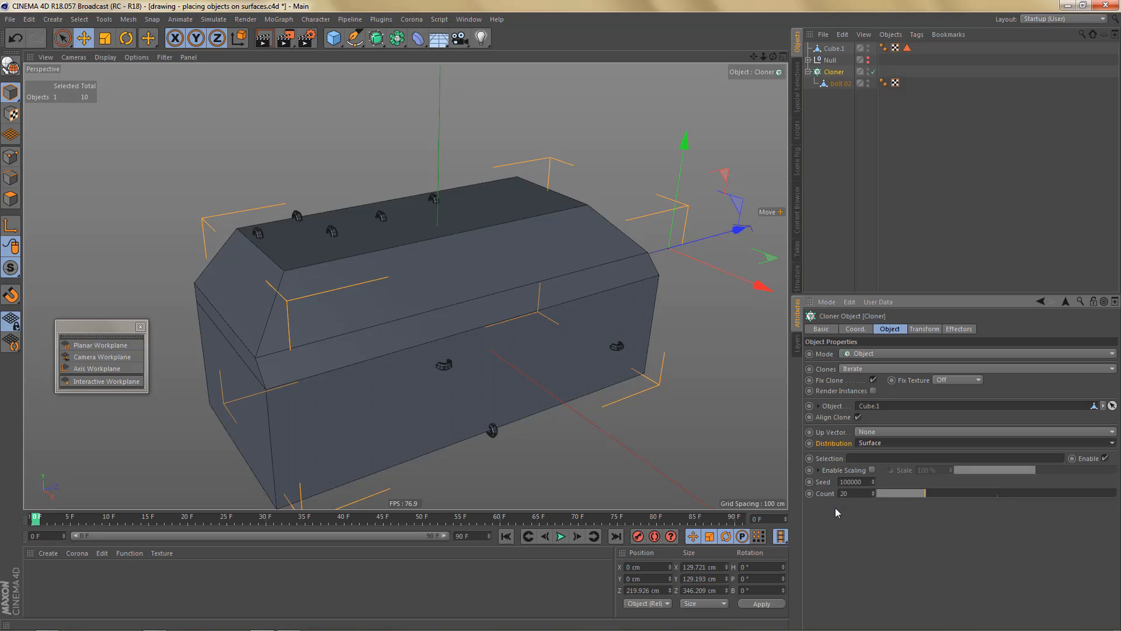
pyautogui.click(858, 417)
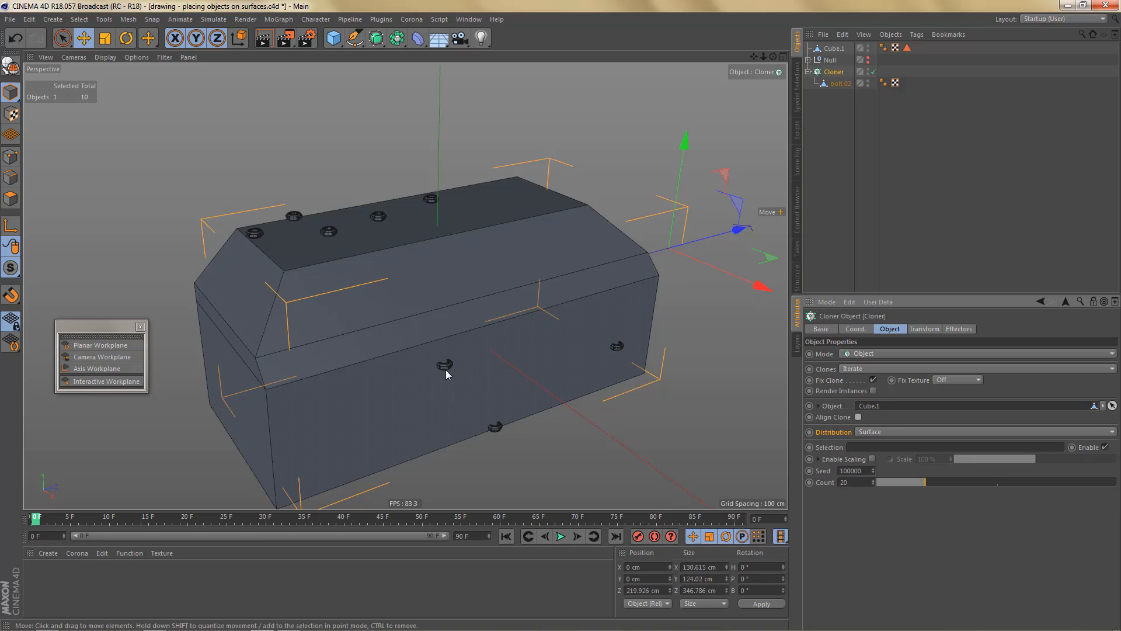
# Step: Turn on the Cloner's Align Clone option and change its distribution to Polygon Center
pyautogui.click(859, 417)
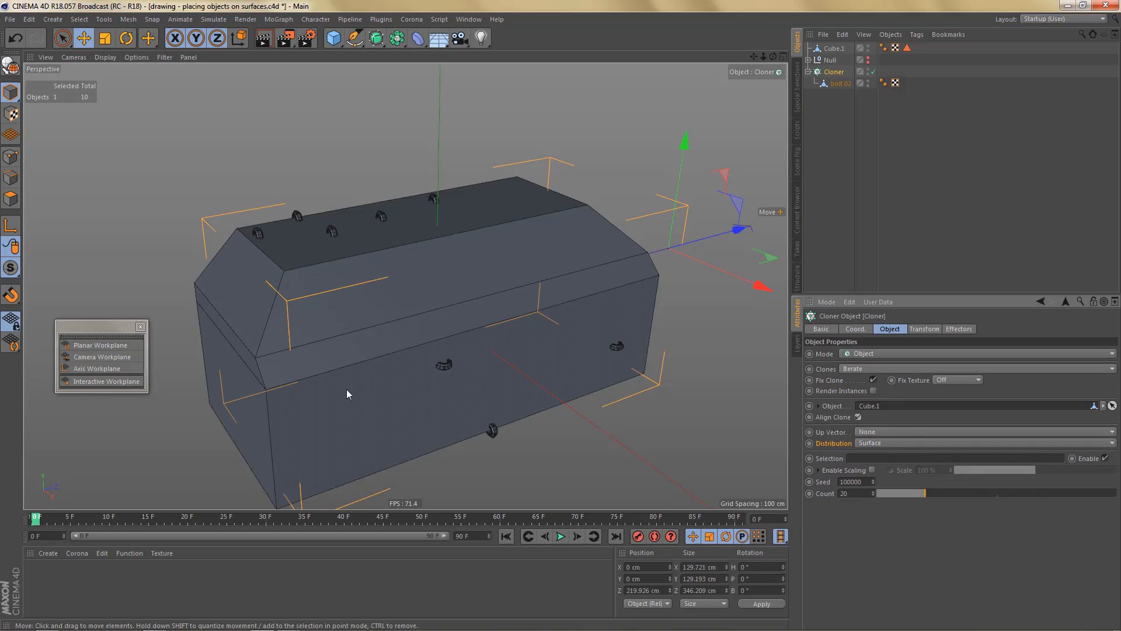
pyautogui.click(867, 443)
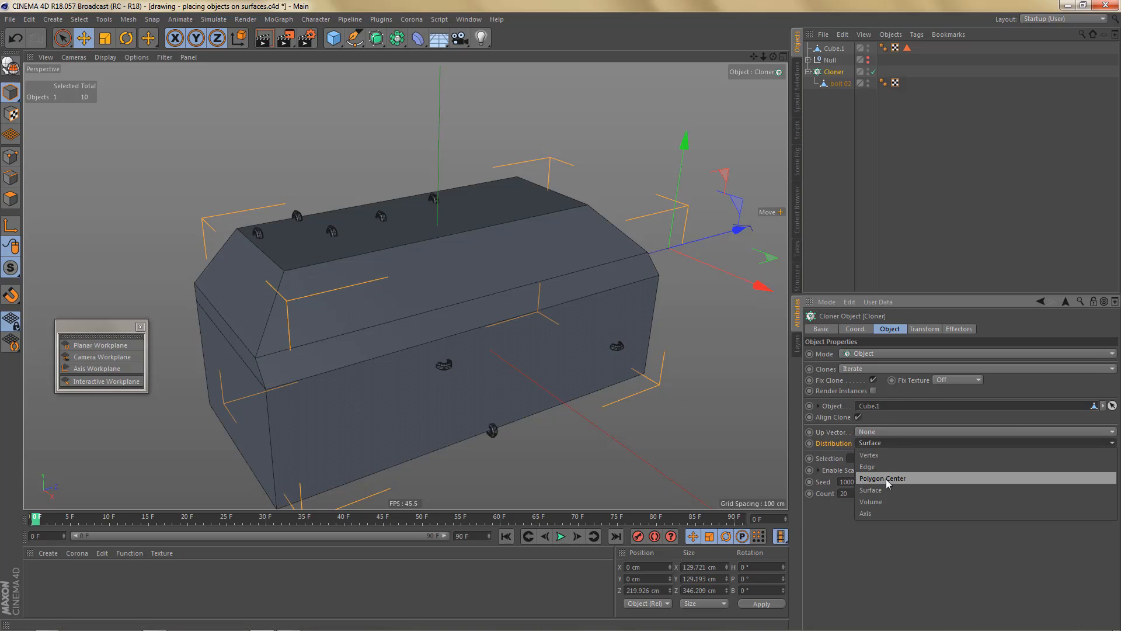
pyautogui.click(885, 478)
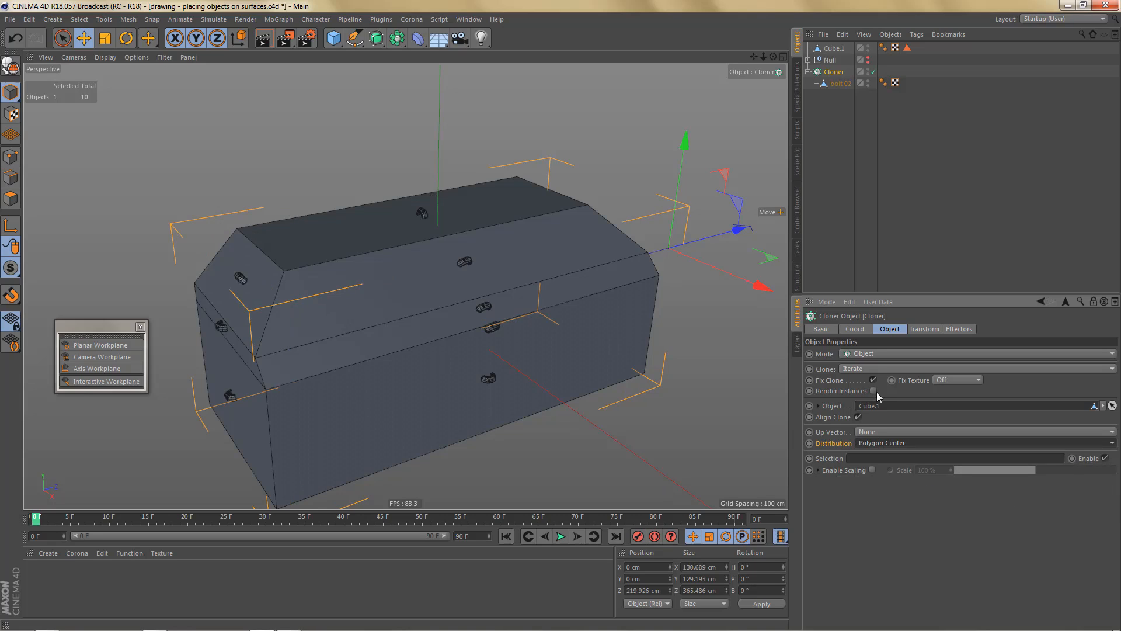
pyautogui.click(858, 417)
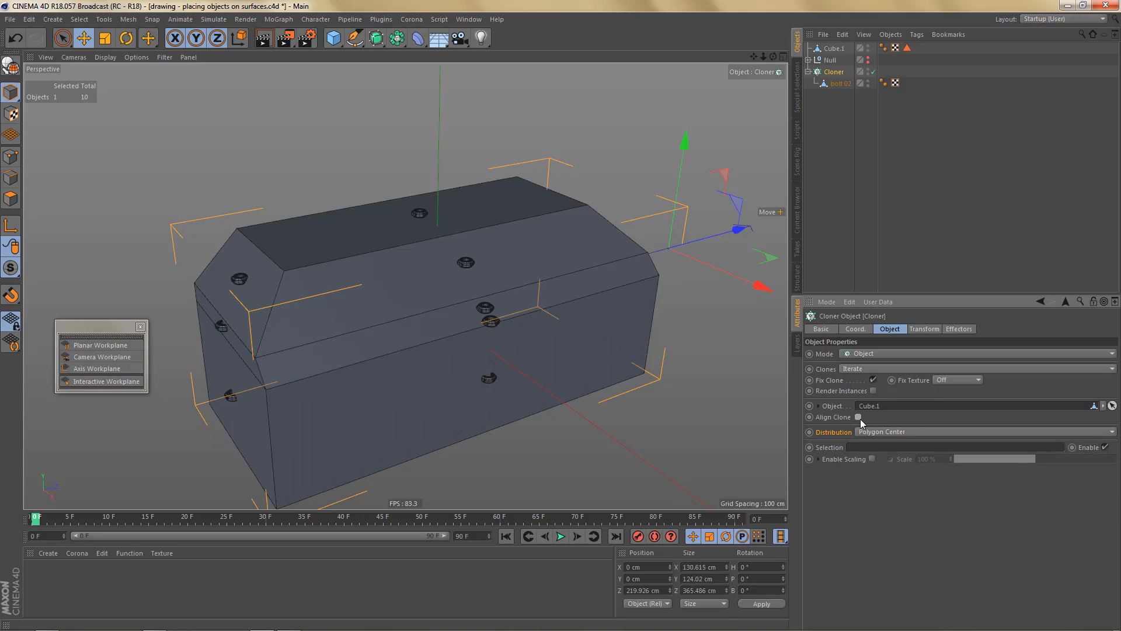
pyautogui.click(858, 417)
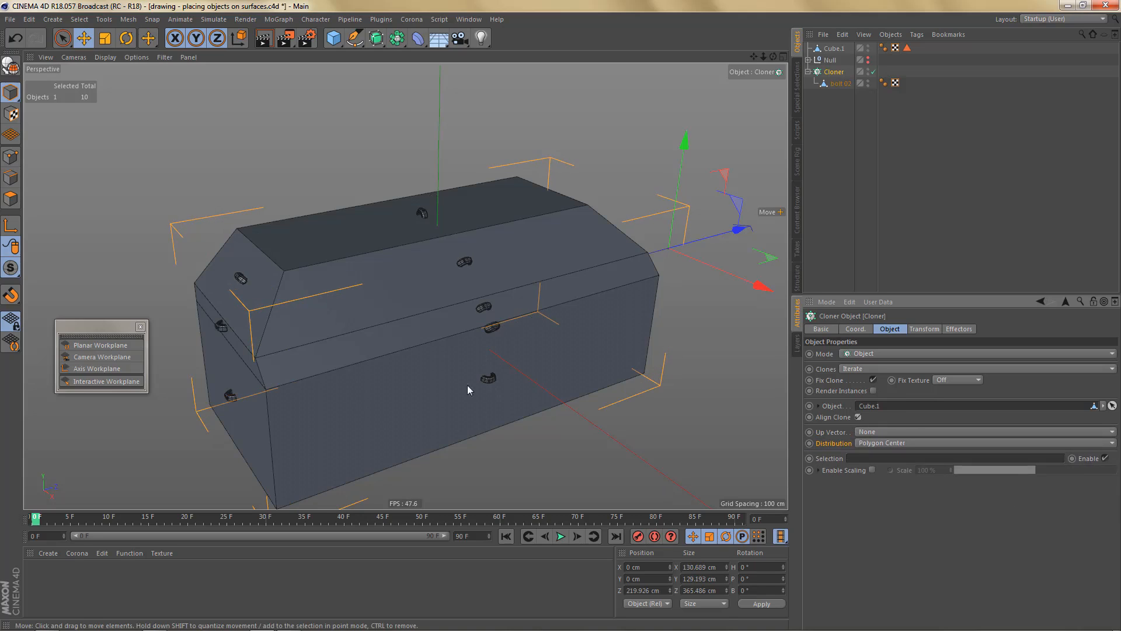
pyautogui.moveTo(482, 299)
pyautogui.keyDown('alt'); pyautogui.mouseDown()
pyautogui.moveTo(522, 285)
pyautogui.moveTo(466, 315)
pyautogui.mouseUp(); pyautogui.keyUp('alt')
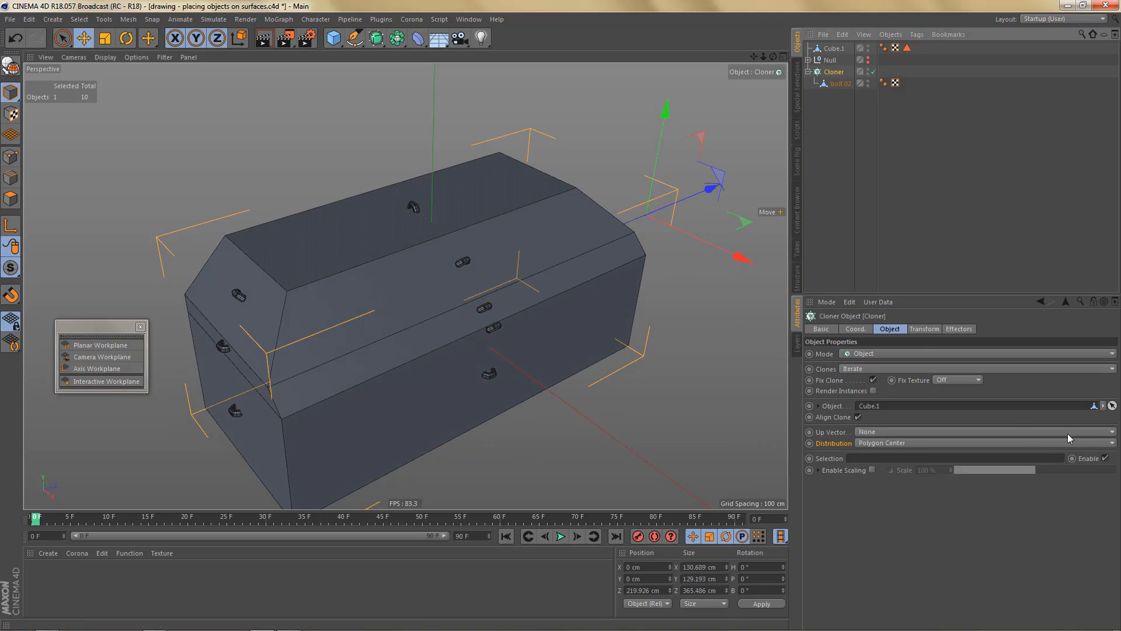
# Step: Set the Cloner's transform pitch rotation (R.P) to -90° and its bank rotation (R.B) to 0°
pyautogui.click(926, 329)
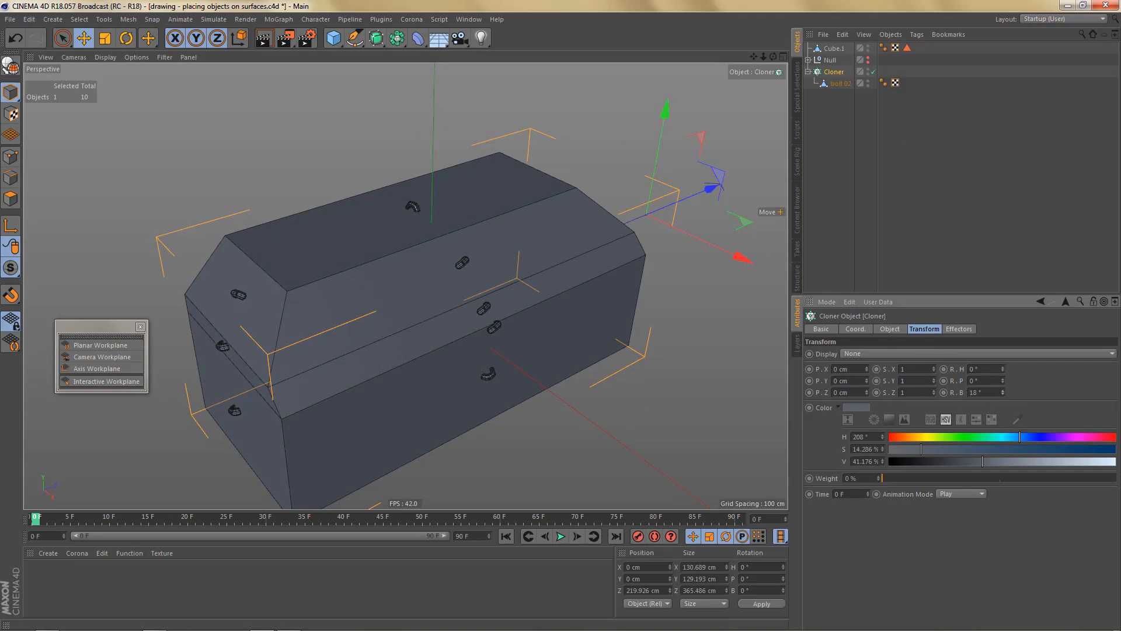
pyautogui.moveTo(1002, 380); pyautogui.dragTo(1002, 385)
pyautogui.click(1002, 384)
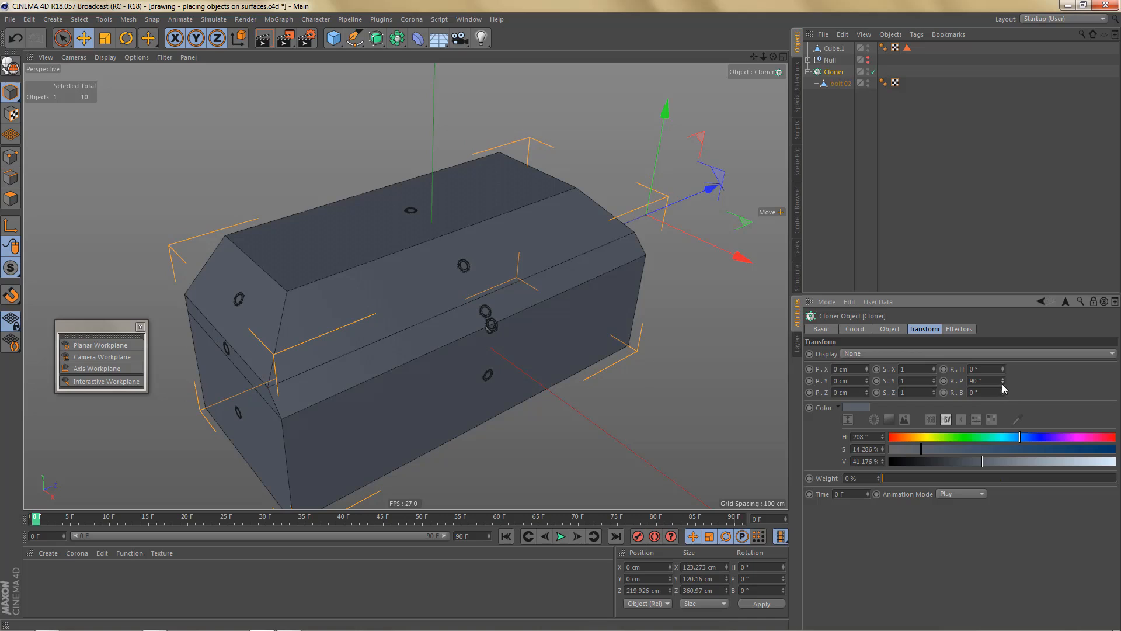
pyautogui.keyDown('alt'); pyautogui.moveTo(451, 373); pyautogui.dragTo(483, 354, button='right'); pyautogui.keyUp('alt')
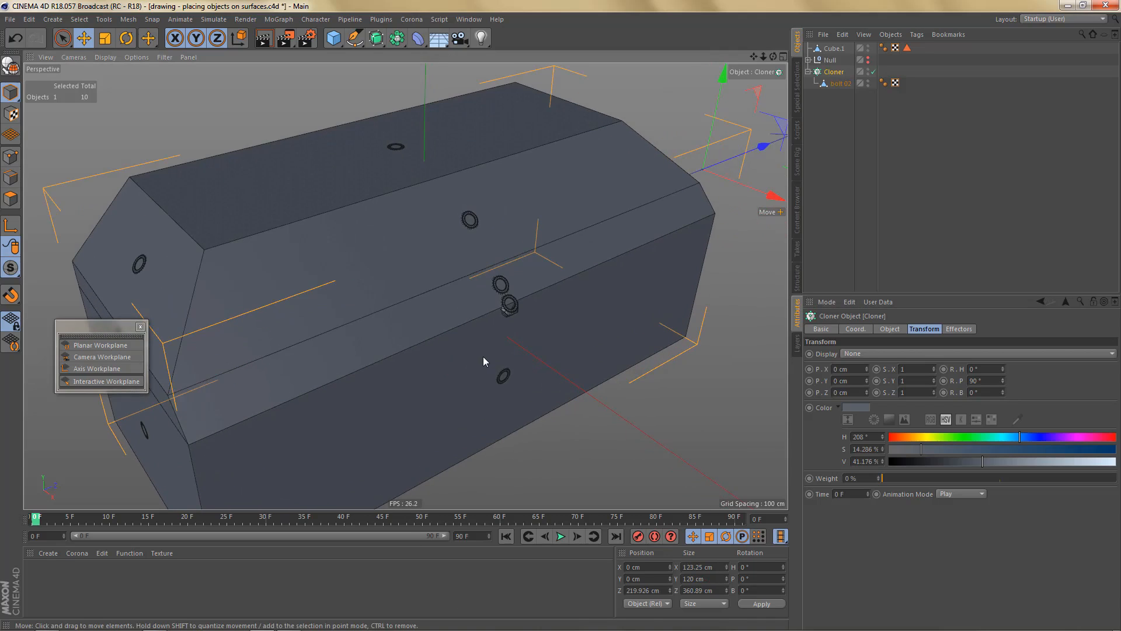
pyautogui.moveTo(484, 353)
pyautogui.keyDown('alt'); pyautogui.mouseDown()
pyautogui.moveTo(497, 316)
pyautogui.moveTo(488, 348)
pyautogui.moveTo(465, 334)
pyautogui.moveTo(484, 345)
pyautogui.mouseUp(); pyautogui.keyUp('alt')
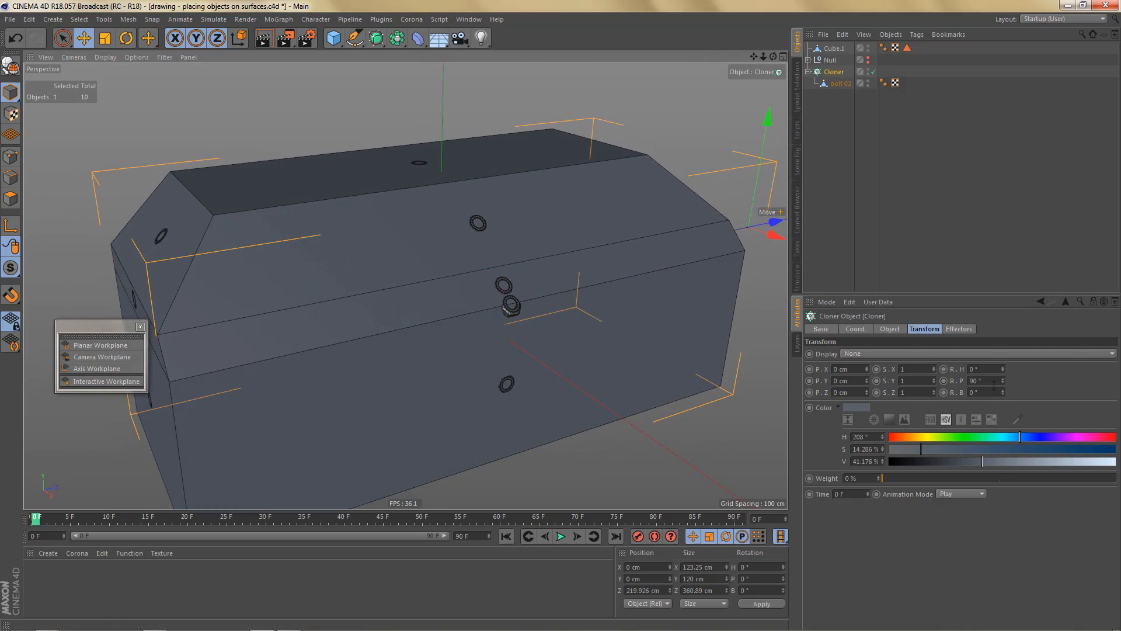
pyautogui.write('-')
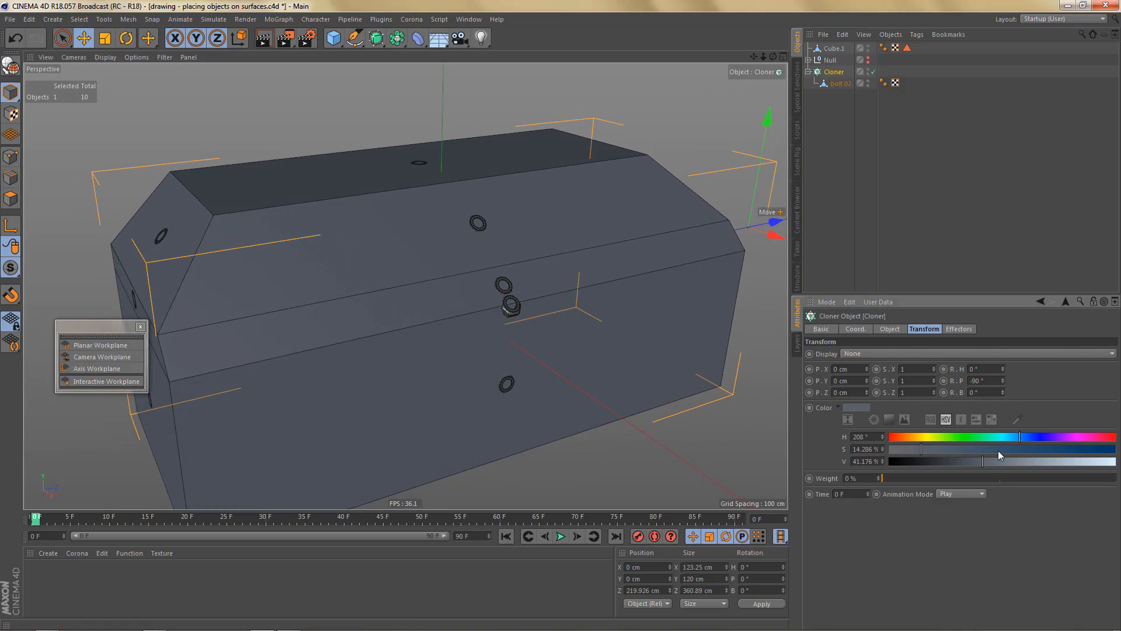
pyautogui.press('Return')
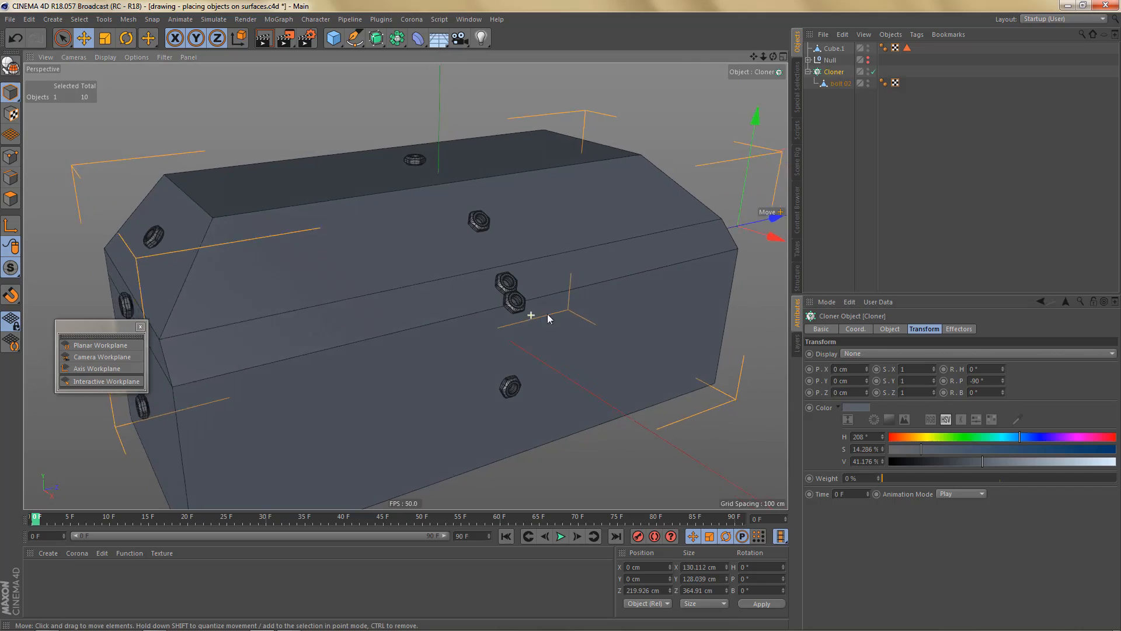
# Step: Select the top polygon of Cube.1 and store it in a new polygon selection tag
pyautogui.moveTo(548, 313)
pyautogui.keyDown('alt'); pyautogui.mouseDown()
pyautogui.moveTo(575, 310)
pyautogui.moveTo(538, 318)
pyautogui.mouseUp(); pyautogui.keyUp('alt')
pyautogui.keyDown('alt'); pyautogui.moveTo(538, 318); pyautogui.dragTo(482, 348, button='right'); pyautogui.keyUp('alt')
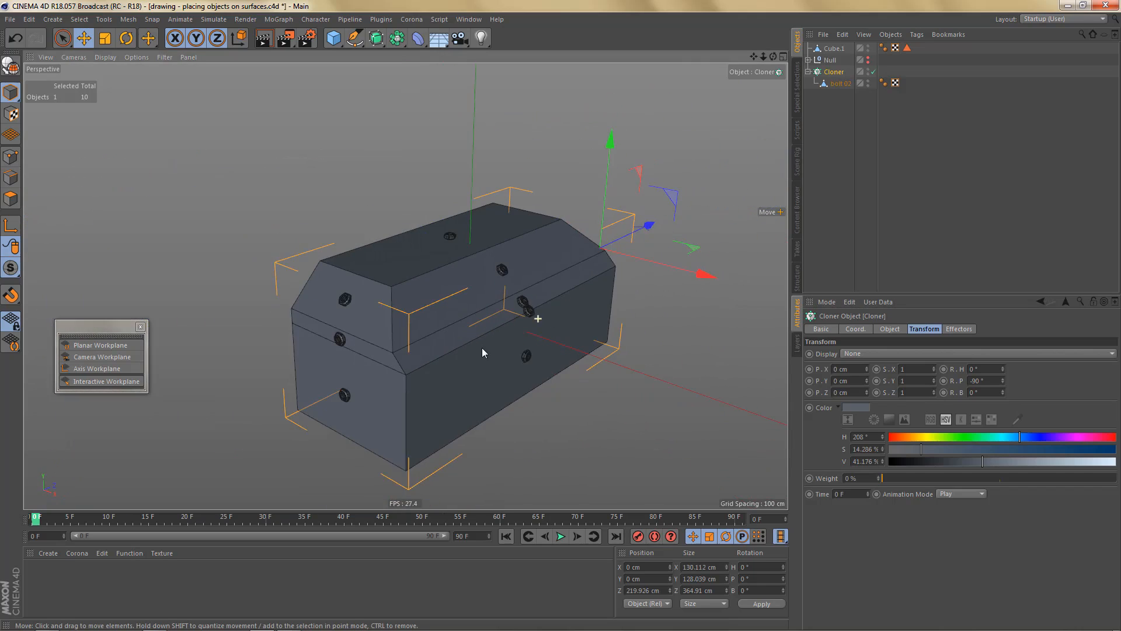
pyautogui.keyDown('alt'); pyautogui.moveTo(482, 348); pyautogui.dragTo(472, 359, button='middle'); pyautogui.keyUp('alt')
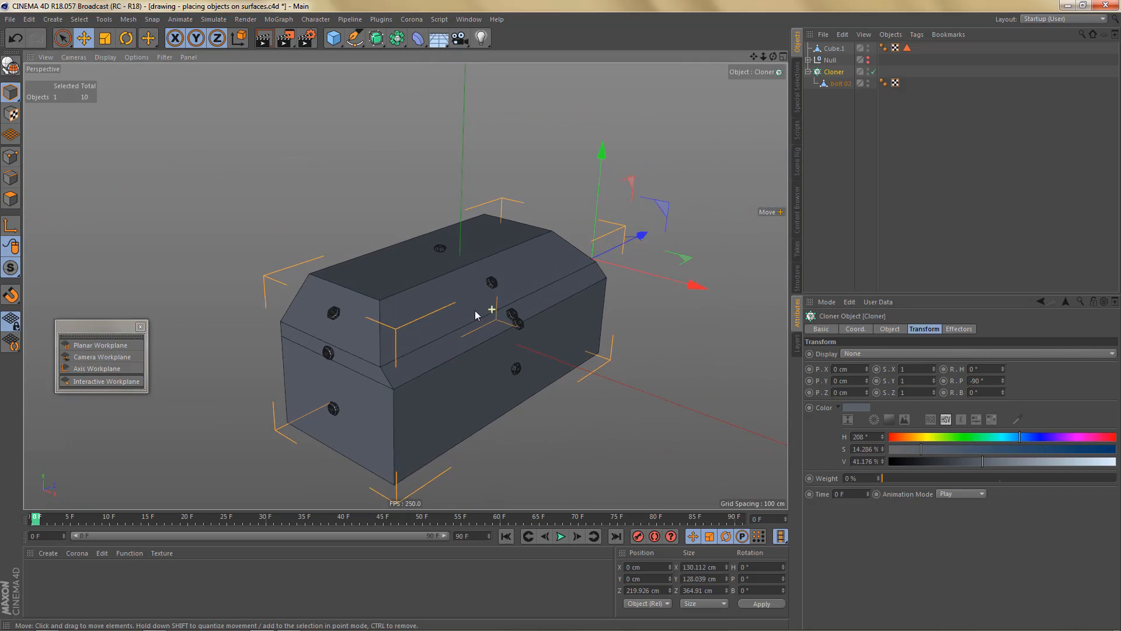
pyautogui.keyDown('alt'); pyautogui.moveTo(475, 311); pyautogui.dragTo(474, 315); pyautogui.keyUp('alt')
pyautogui.keyDown('alt'); pyautogui.moveTo(548, 310); pyautogui.dragTo(491, 328, button='middle'); pyautogui.keyUp('alt')
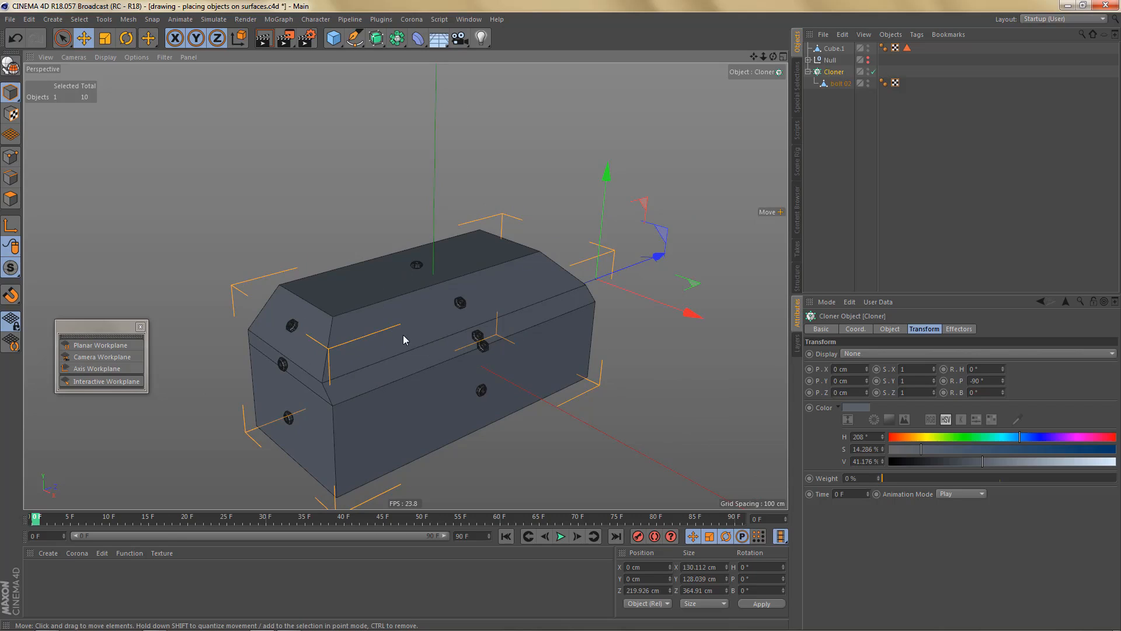
pyautogui.click(836, 49)
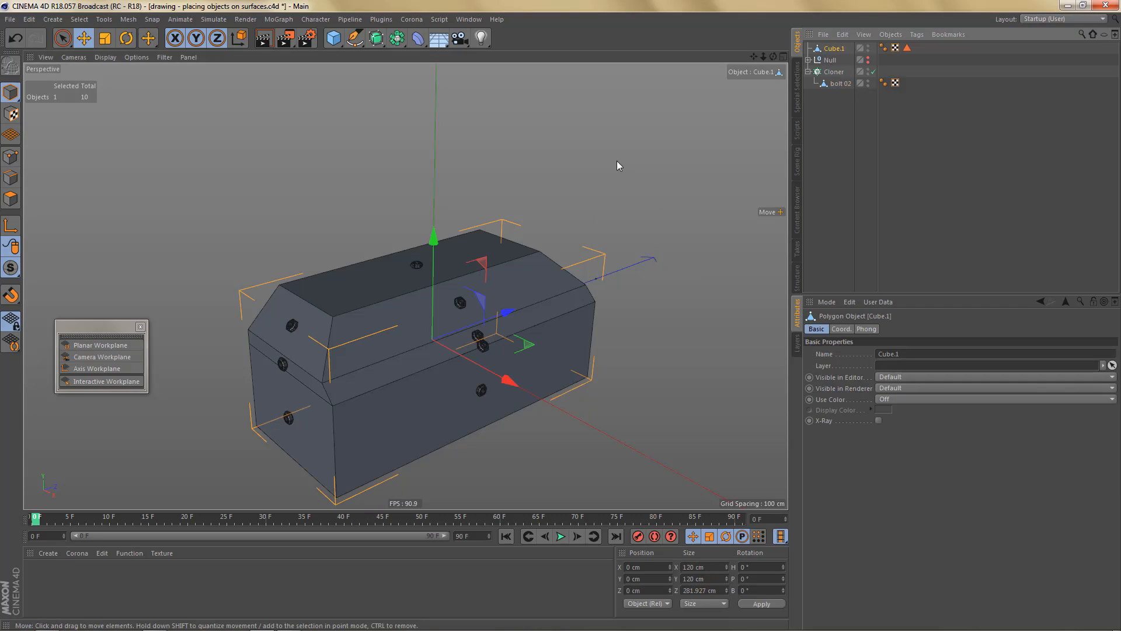
pyautogui.press('Return')
pyautogui.click(380, 278)
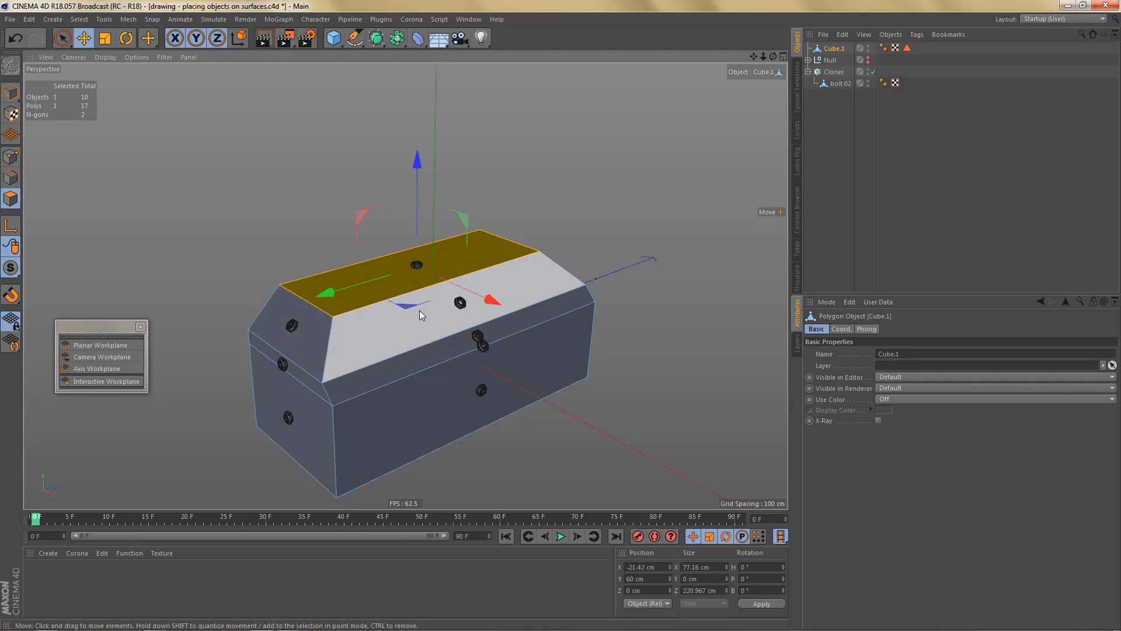
pyautogui.press('s')
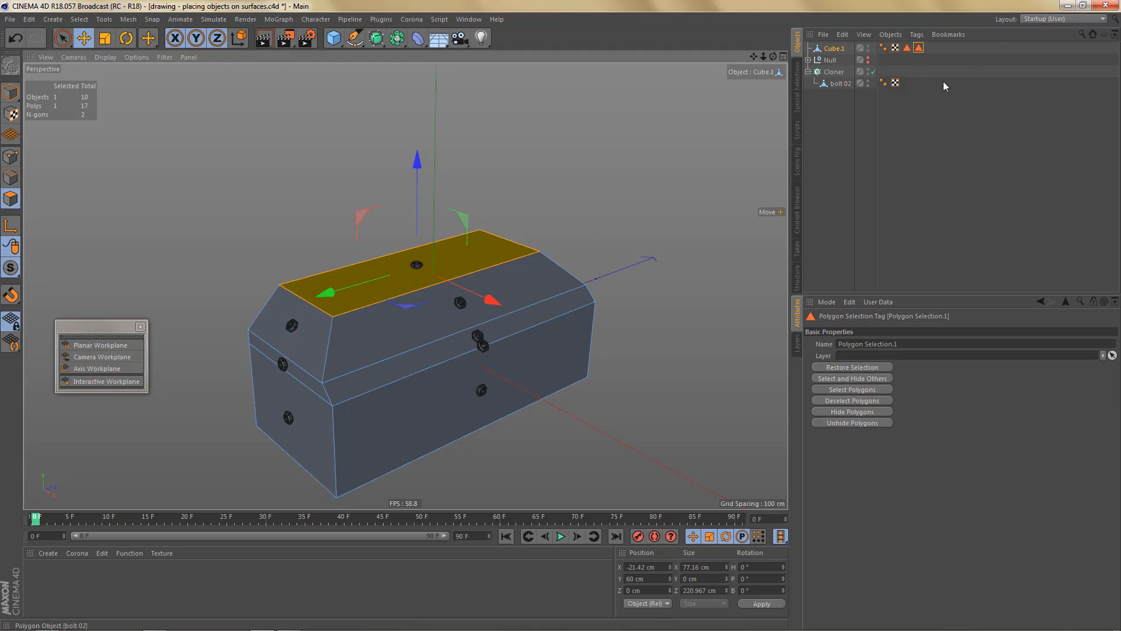
# Step: Restrict the Cloner to the top face by assigning Polygon Selection.1 as its selection
pyautogui.click(834, 72)
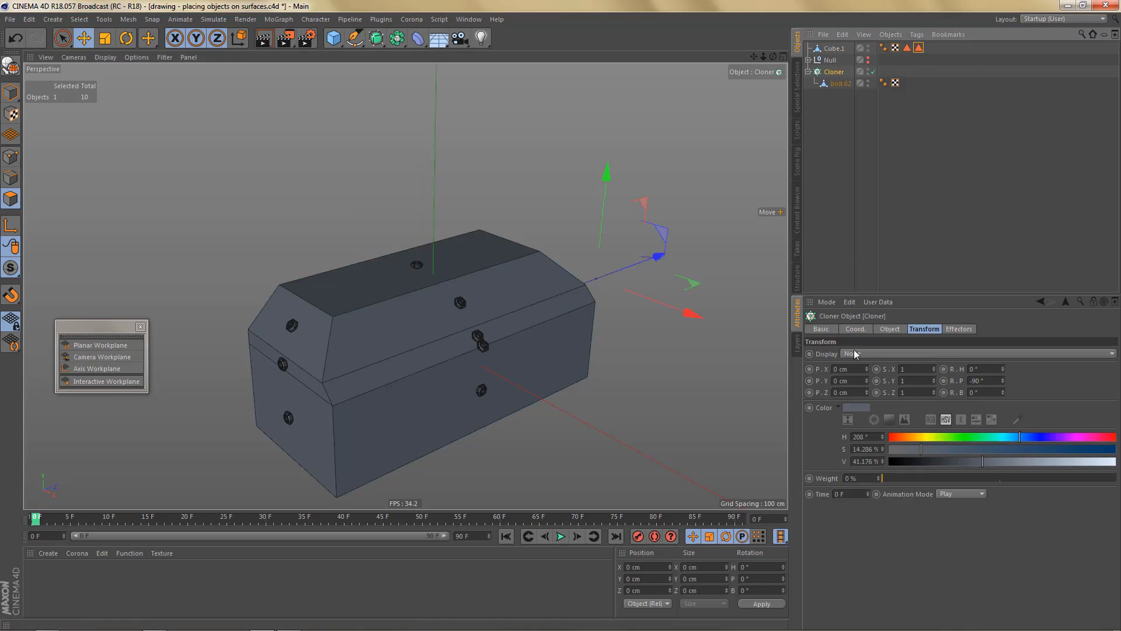
pyautogui.click(893, 329)
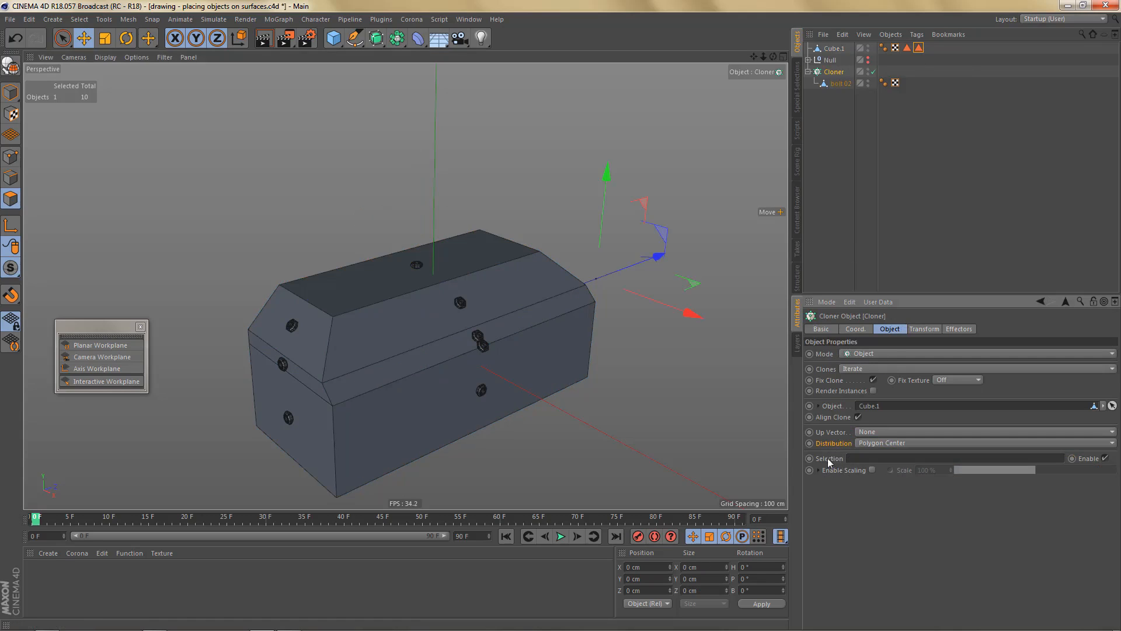
pyautogui.moveTo(918, 48); pyautogui.dragTo(851, 462)
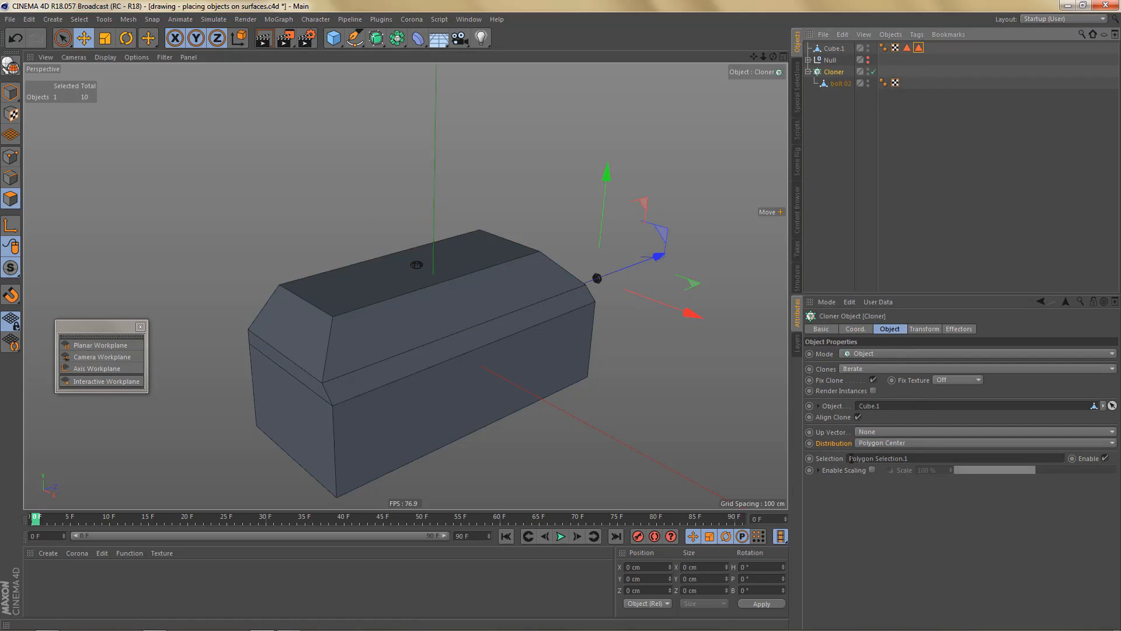
pyautogui.moveTo(458, 314)
pyautogui.keyDown('alt'); pyautogui.mouseDown()
pyautogui.moveTo(389, 335)
pyautogui.moveTo(427, 329)
pyautogui.mouseUp(); pyautogui.keyUp('alt')
pyautogui.click(873, 380)
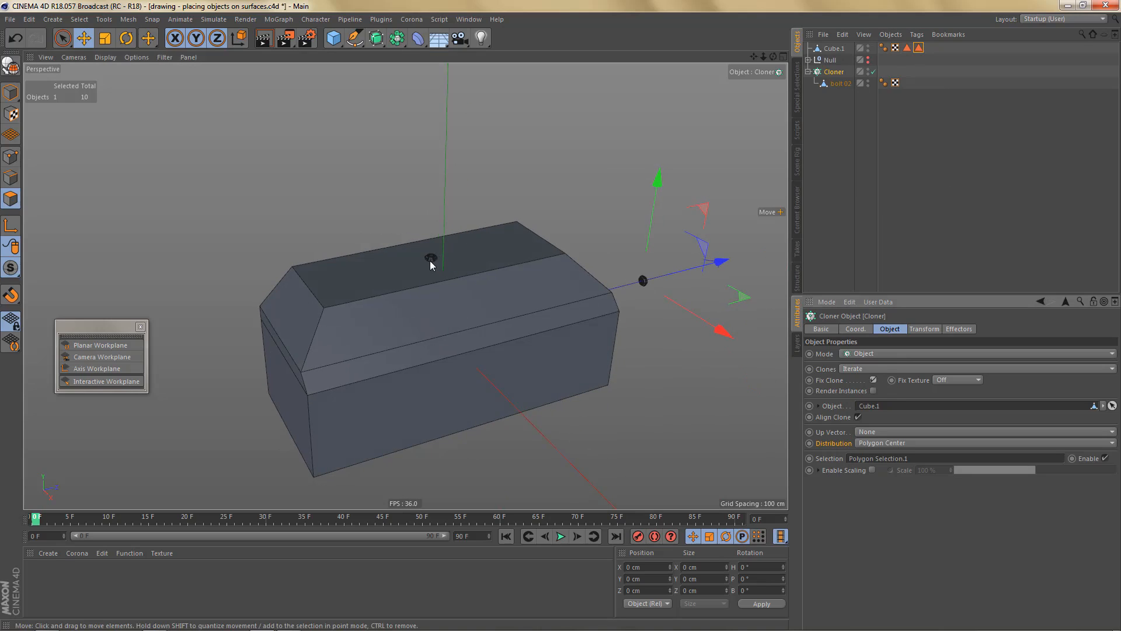
# Step: Replace the Cloner's selection with Cube.1's first polygon selection tag, Polygon Selection
pyautogui.moveTo(907, 47); pyautogui.dragTo(884, 462)
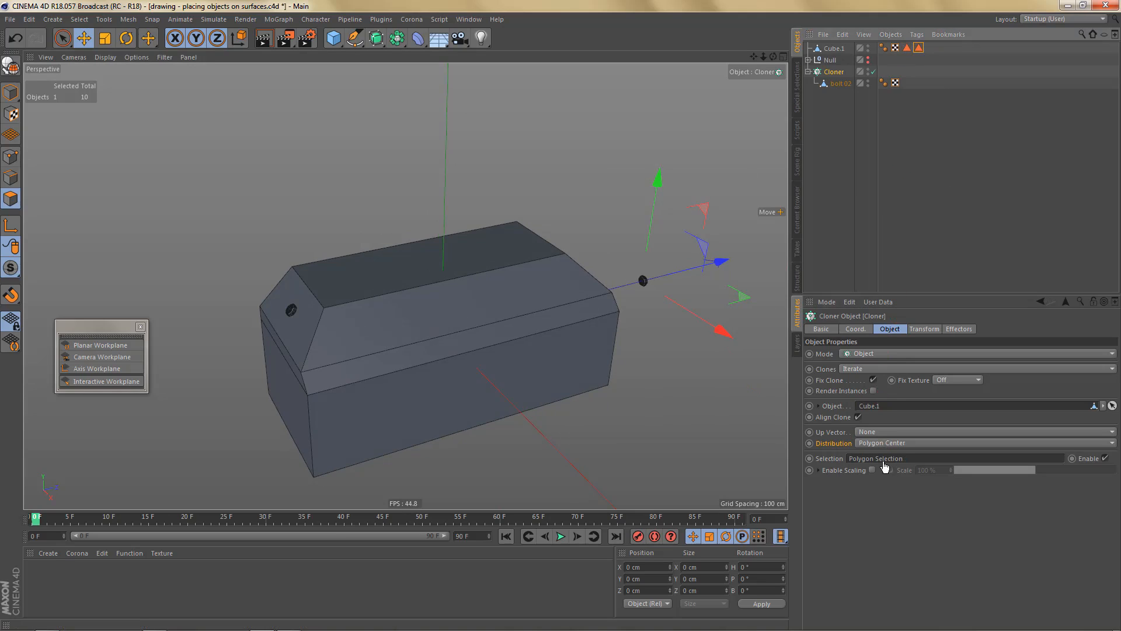
pyautogui.keyDown('alt'); pyautogui.moveTo(740, 436); pyautogui.dragTo(388, 289); pyautogui.keyUp('alt')
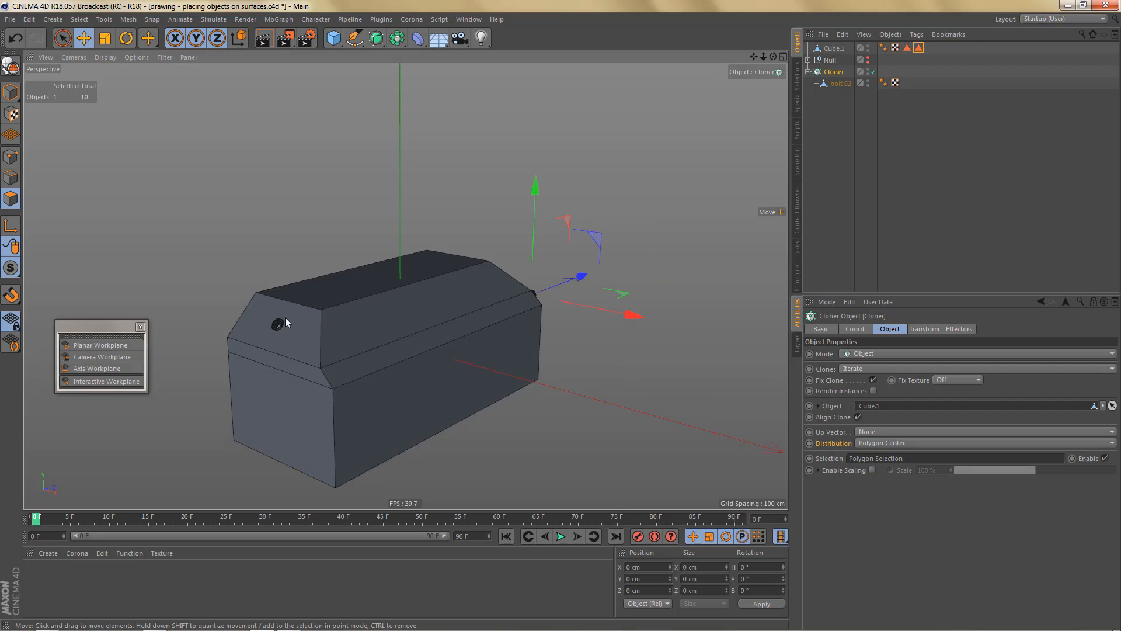
pyautogui.keyDown('alt'); pyautogui.moveTo(308, 335); pyautogui.dragTo(350, 335); pyautogui.keyUp('alt')
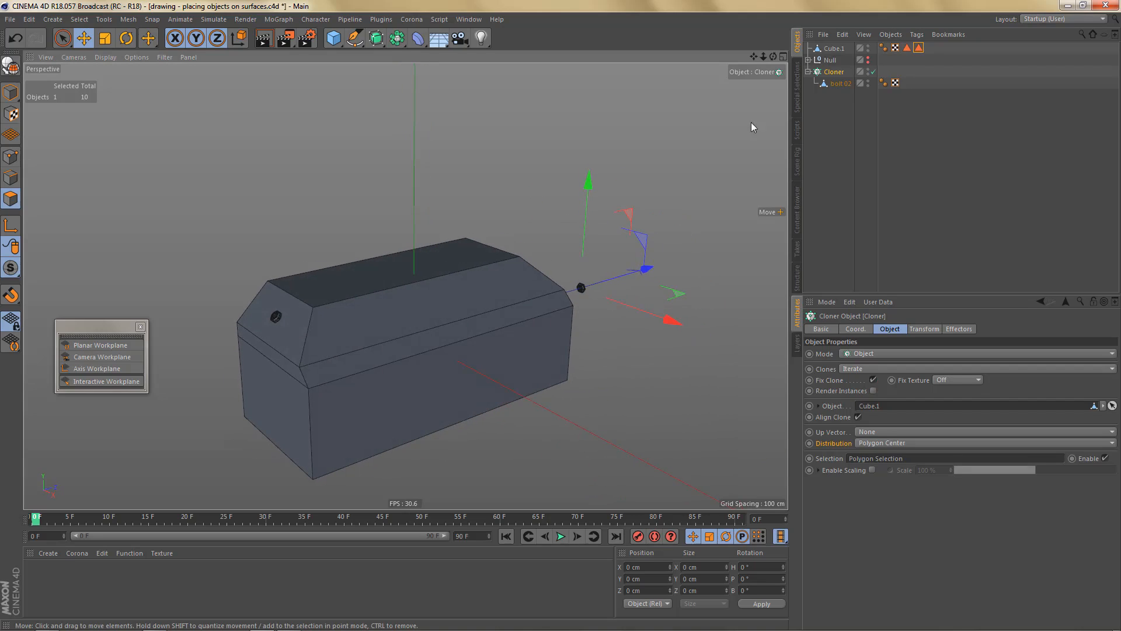
# Step: Convert the Cloner into editable bolt objects
pyautogui.click(835, 73)
pyautogui.keyDown('alt'); pyautogui.moveTo(485, 296); pyautogui.dragTo(576, 293, button='middle'); pyautogui.keyUp('alt')
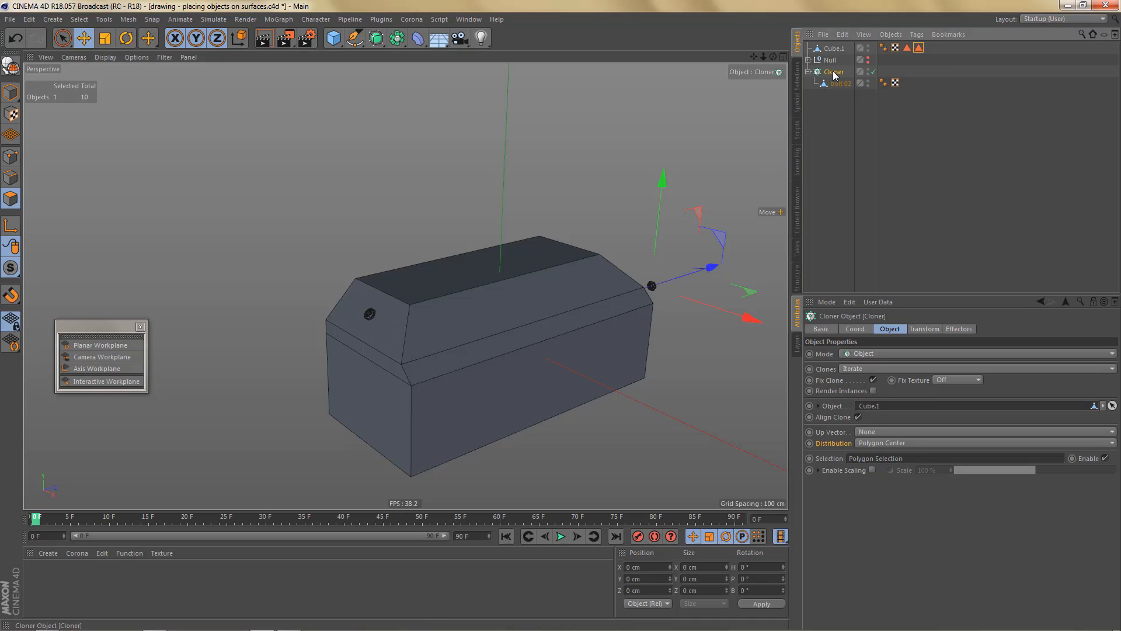
pyautogui.press('c')
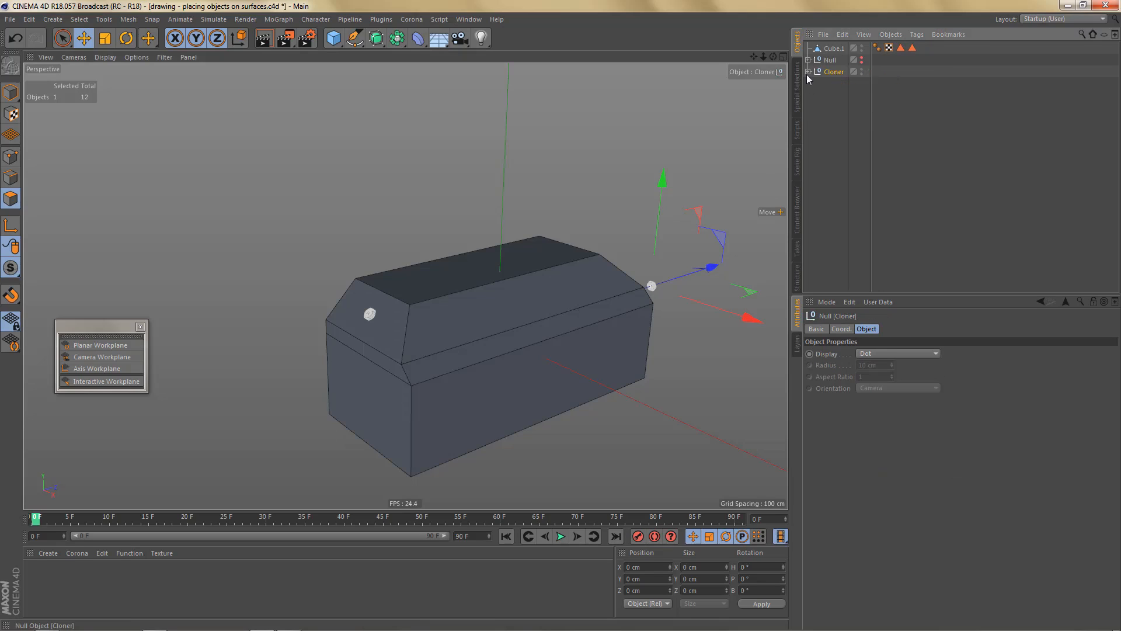
# Step: Delete bolt 02 13 and bolt 02 14 from the Cloner group, leaving only bolt 02 9
pyautogui.click(808, 72)
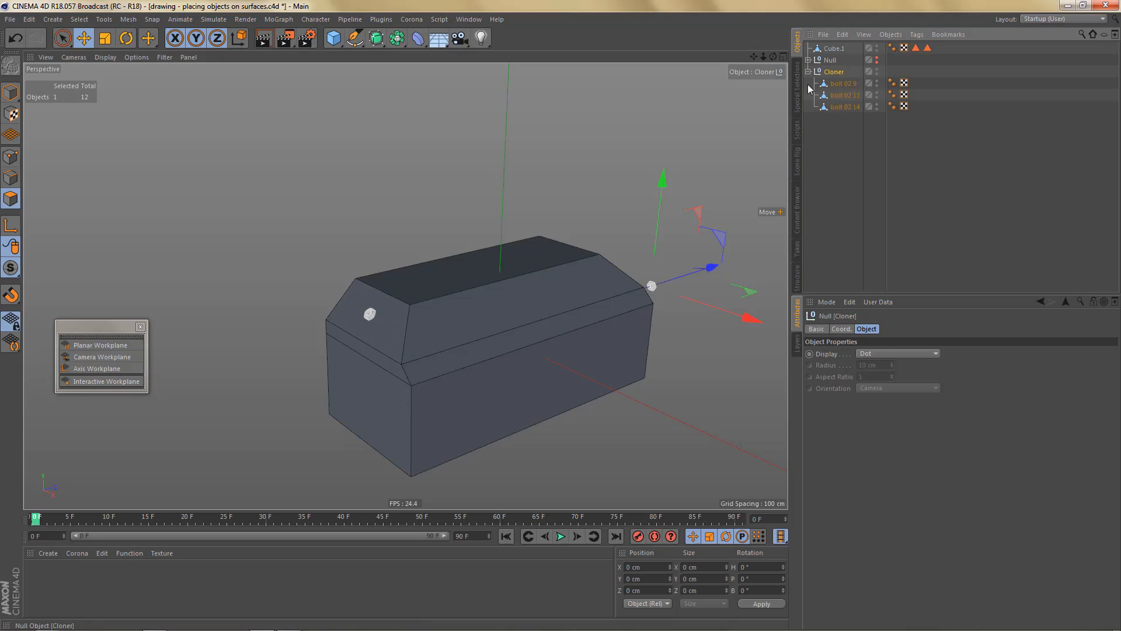
pyautogui.click(841, 84)
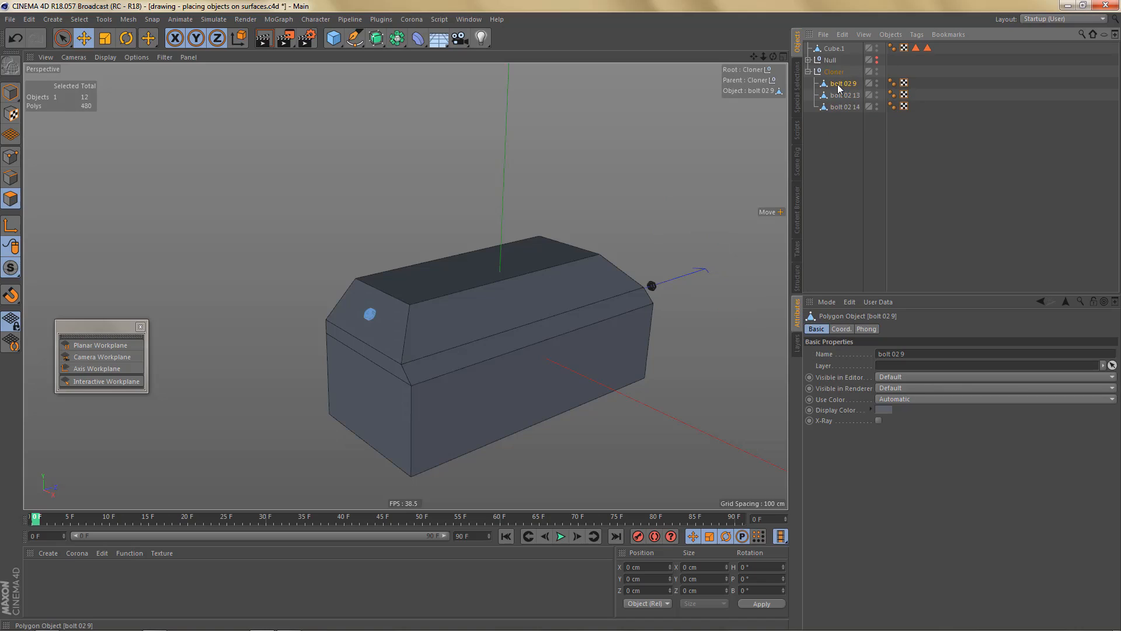
pyautogui.click(842, 94)
pyautogui.press('Delete')
pyautogui.click(841, 95)
pyautogui.press('Delete')
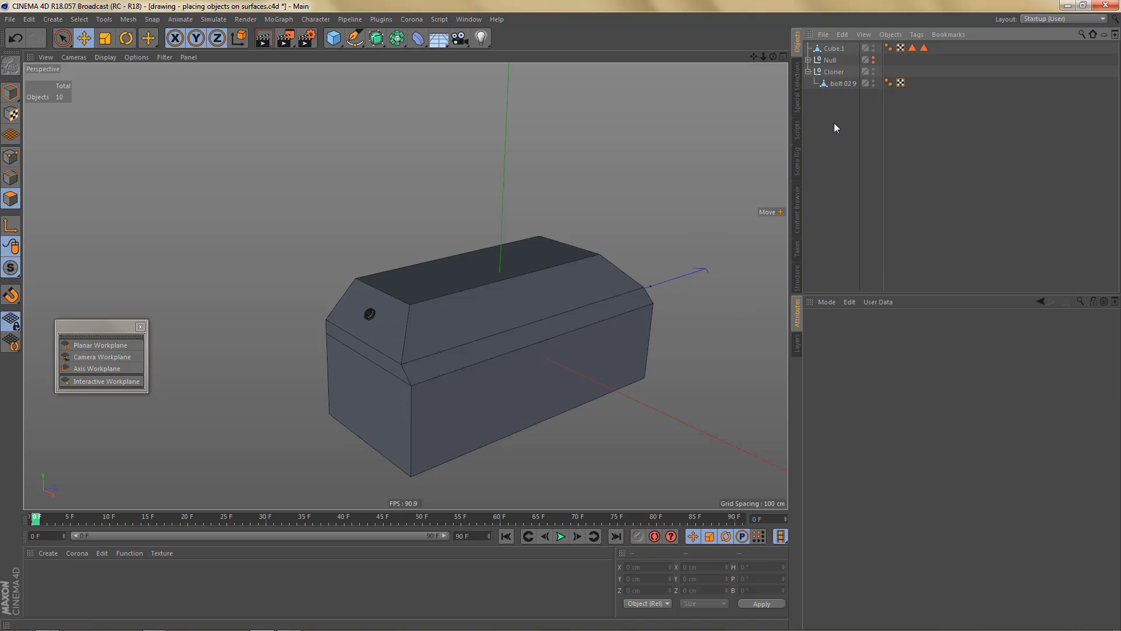
# Step: Move bolt 02 9 out of the Cloner group and copy it along its X axis on the sloped end face
pyautogui.click(832, 84)
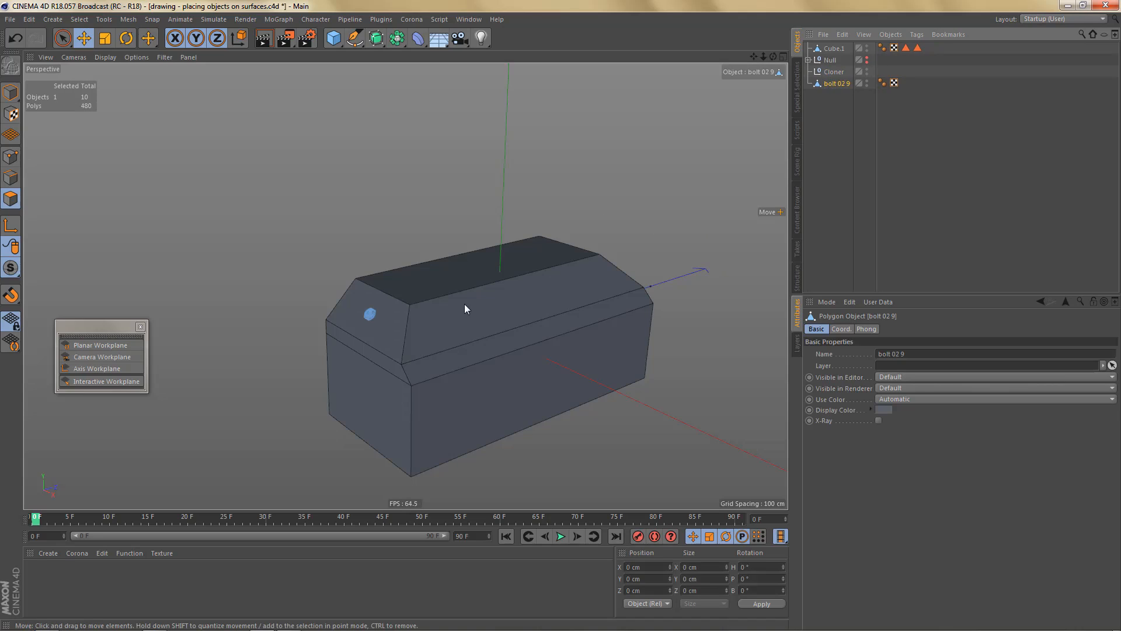
pyautogui.press('Return')
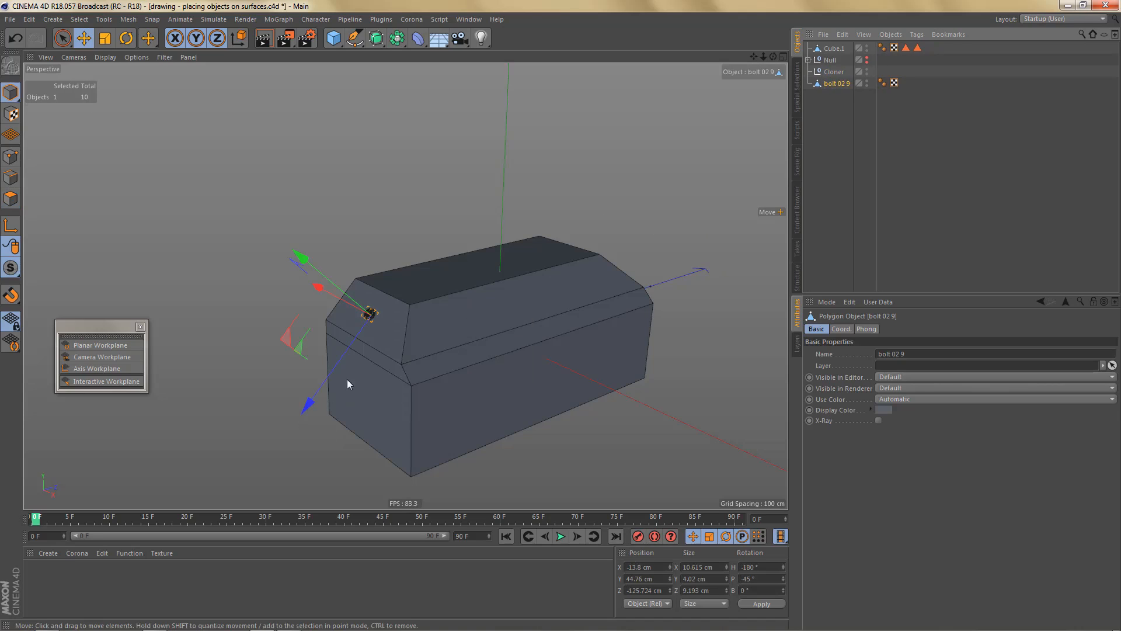
pyautogui.keyDown('alt'); pyautogui.moveTo(416, 312); pyautogui.dragTo(296, 325); pyautogui.keyUp('alt')
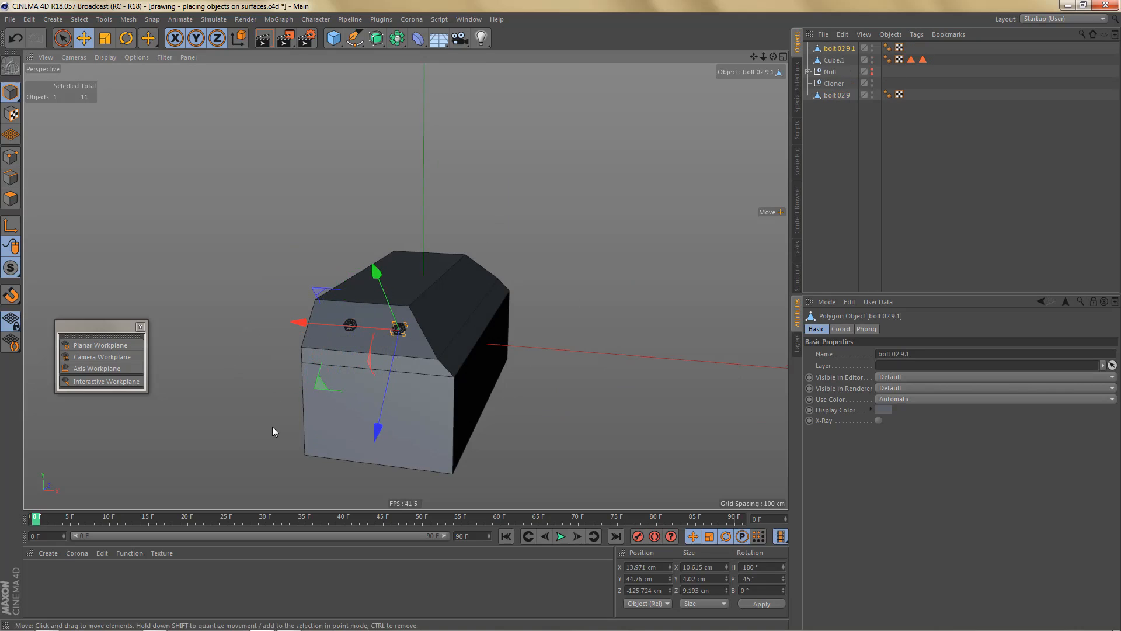
# Step: Undo the bolt copy, the bolt deletions and the conversion to editable objects, back to the live Cloner
pyautogui.hotkey('ctrl', 'z')
pyautogui.hotkey('ctrl', 'z')
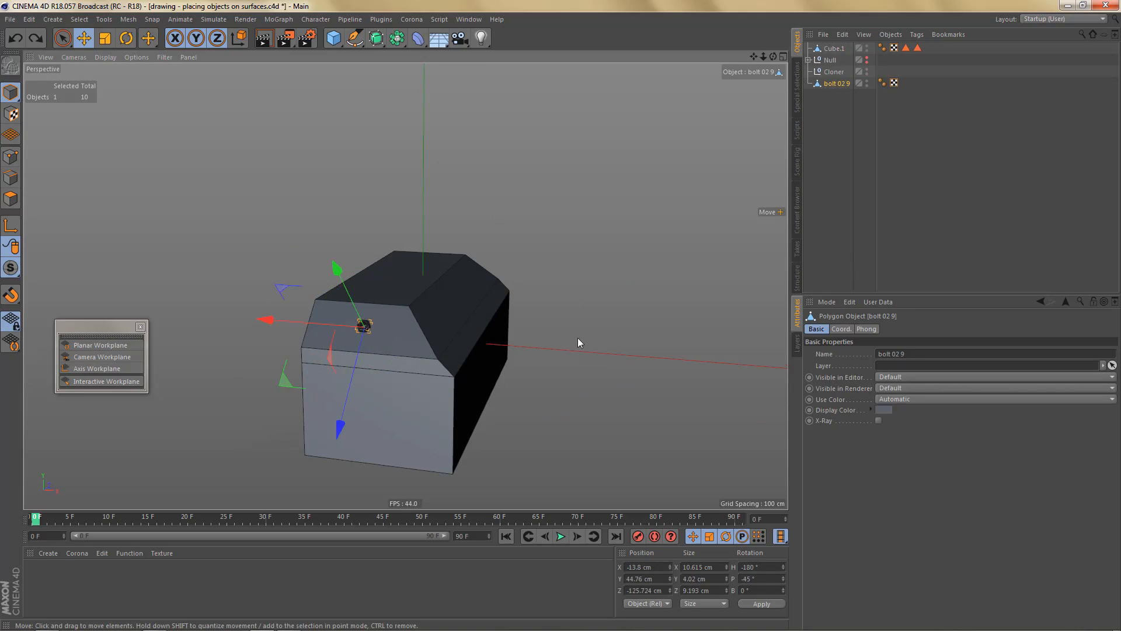
pyautogui.keyDown('alt'); pyautogui.moveTo(578, 338); pyautogui.dragTo(401, 335); pyautogui.keyUp('alt')
pyautogui.hotkey('ctrl', 'z')
pyautogui.hotkey('ctrl', 'z')
pyautogui.hotkey('ctrl', 'z')
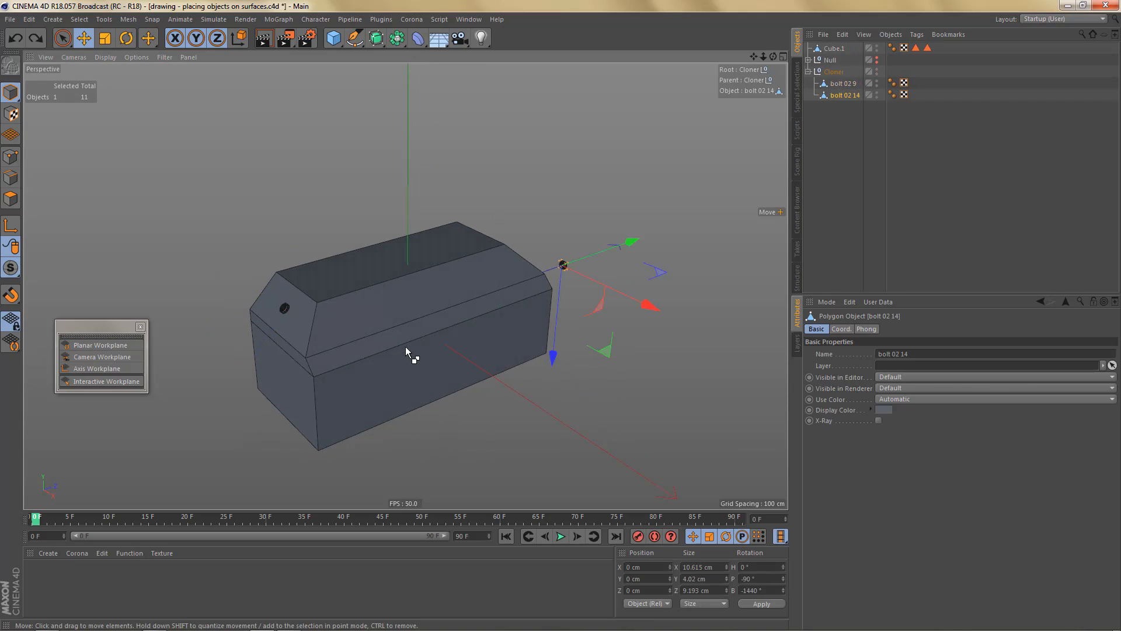
pyautogui.hotkey('ctrl', 'z')
pyautogui.hotkey('ctrl', 'z')
pyautogui.hotkey('ctrl', 'z')
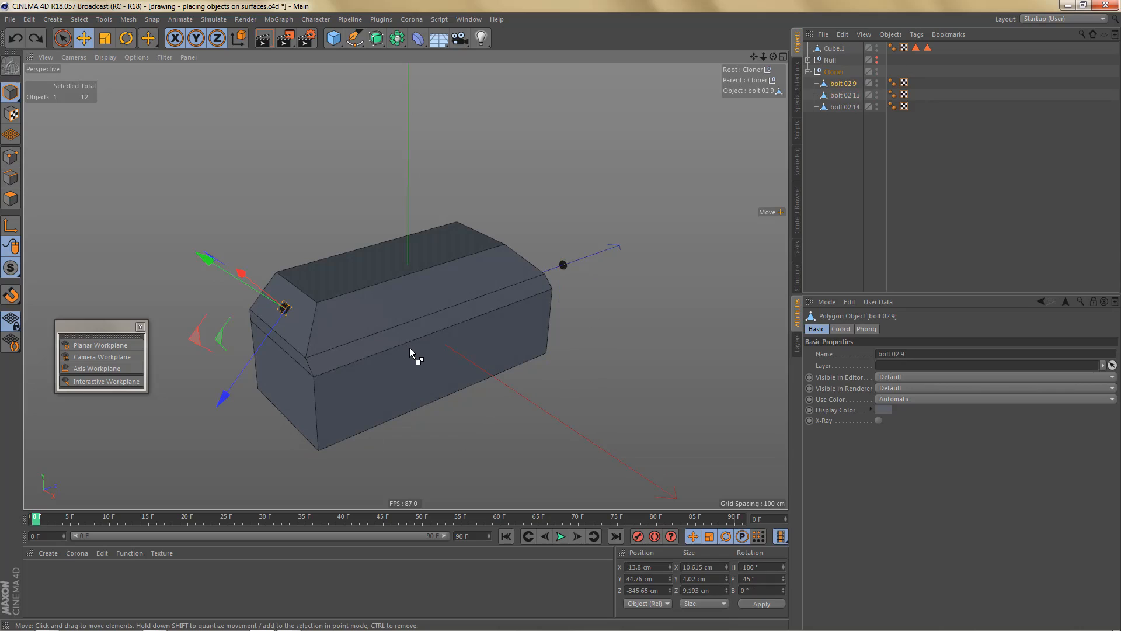
pyautogui.hotkey('ctrl', 'z')
pyautogui.hotkey('ctrl', 'z')
pyautogui.hotkey('ctrl', 'z')
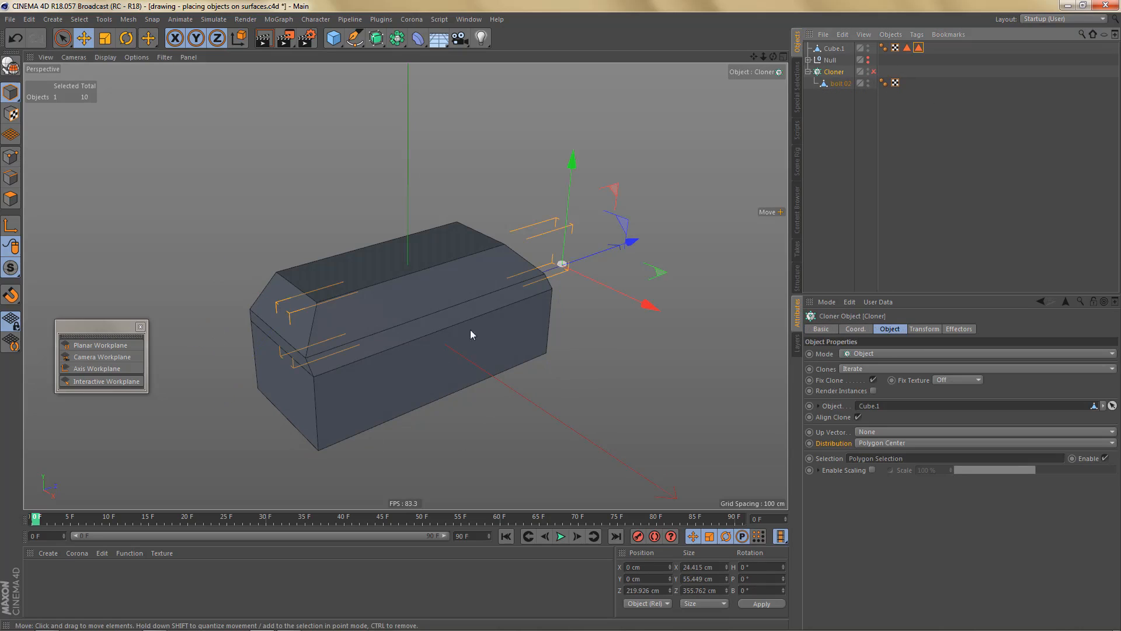
# Step: Extract the lower edge of Cube.1's long sloped side as a spline and move it out of the Cube.1 hierarchy
pyautogui.keyDown('alt'); pyautogui.moveTo(471, 334); pyautogui.dragTo(399, 346); pyautogui.keyUp('alt')
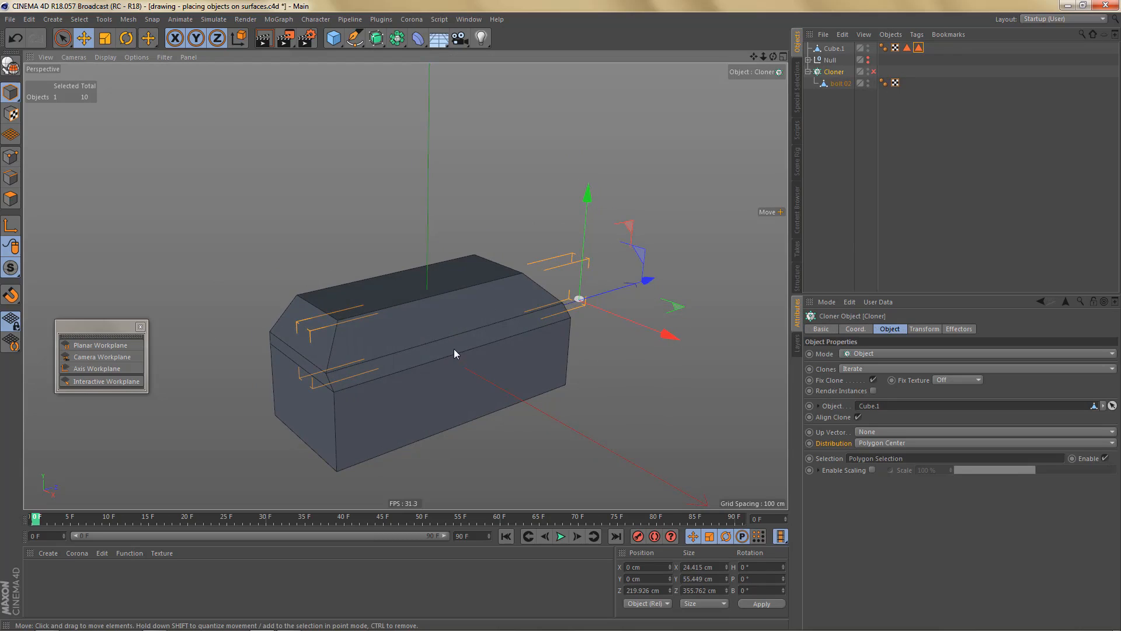
pyautogui.keyDown('alt'); pyautogui.moveTo(450, 348); pyautogui.dragTo(400, 329); pyautogui.keyUp('alt')
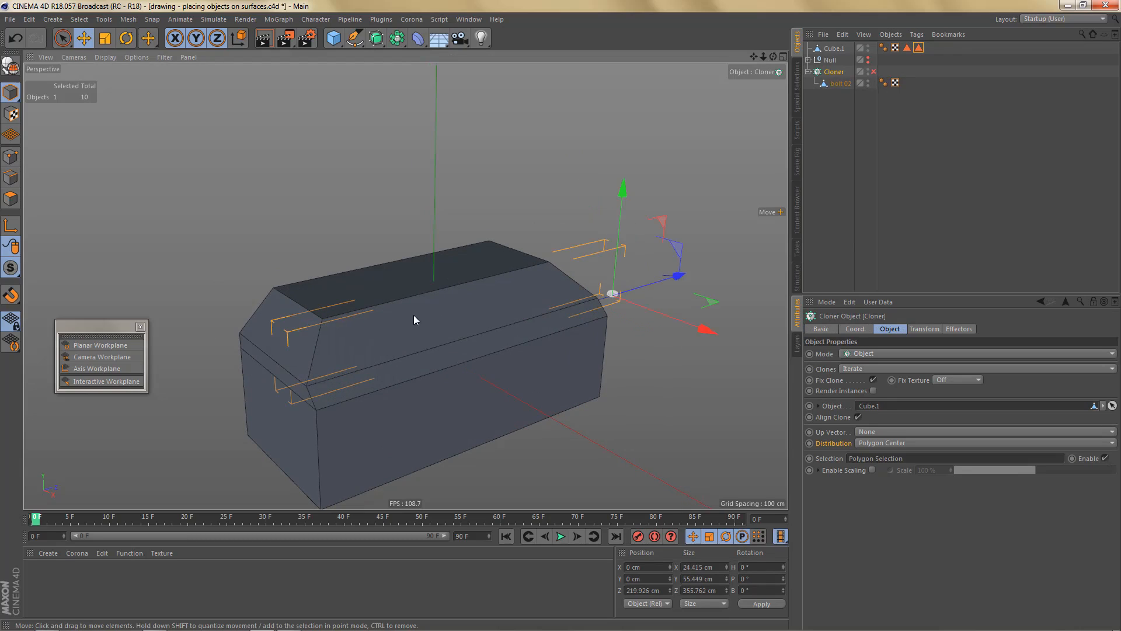
pyautogui.press('Return')
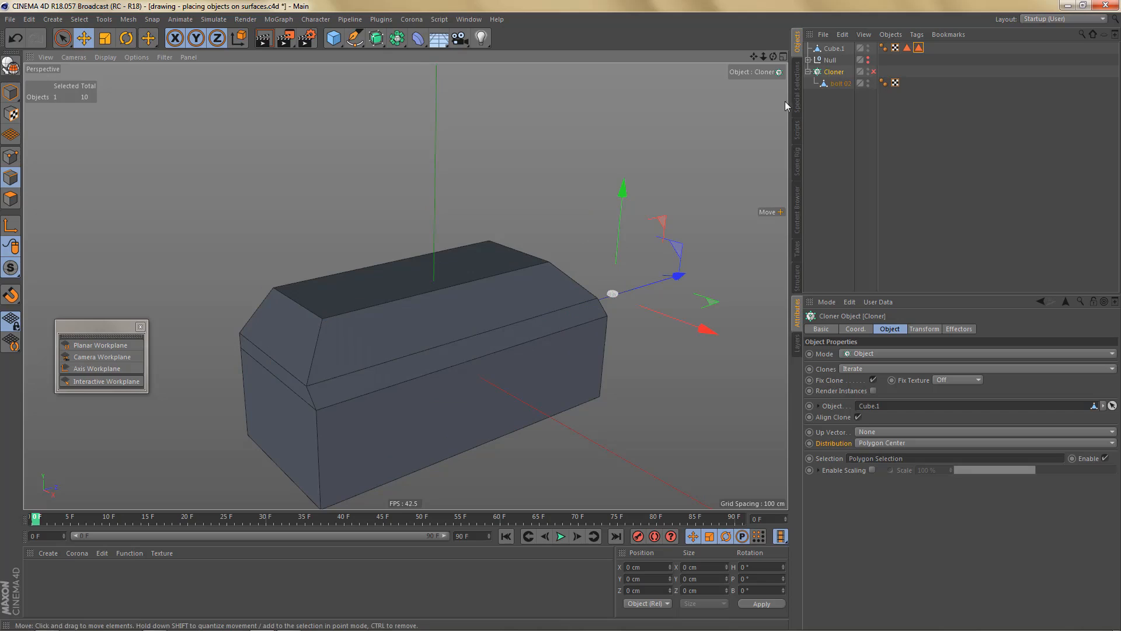
pyautogui.click(832, 48)
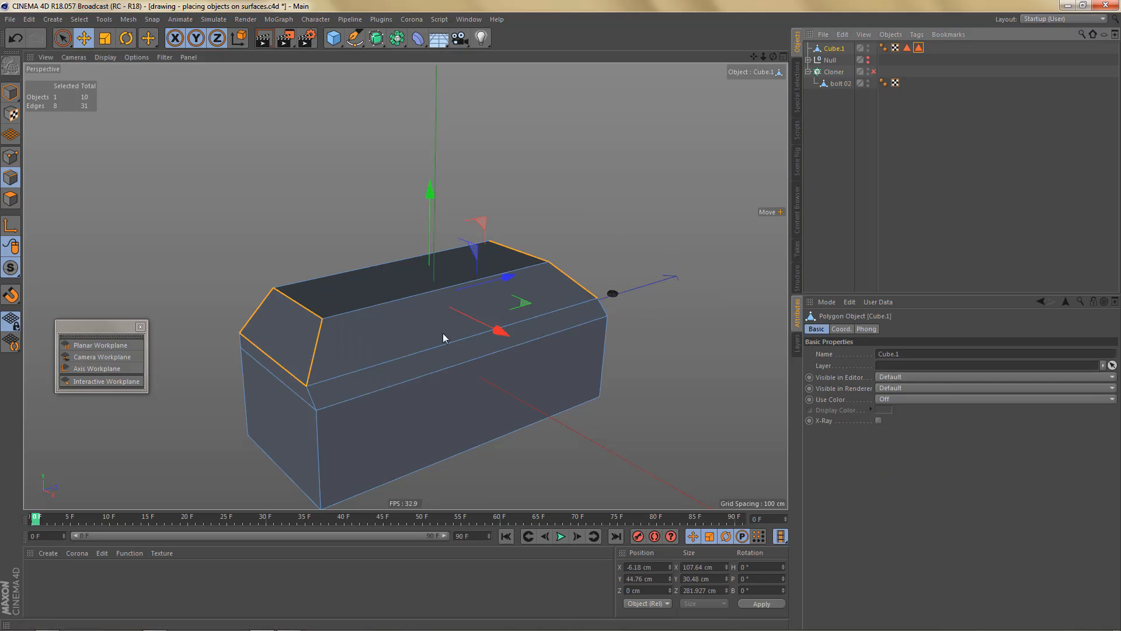
pyautogui.click(419, 354)
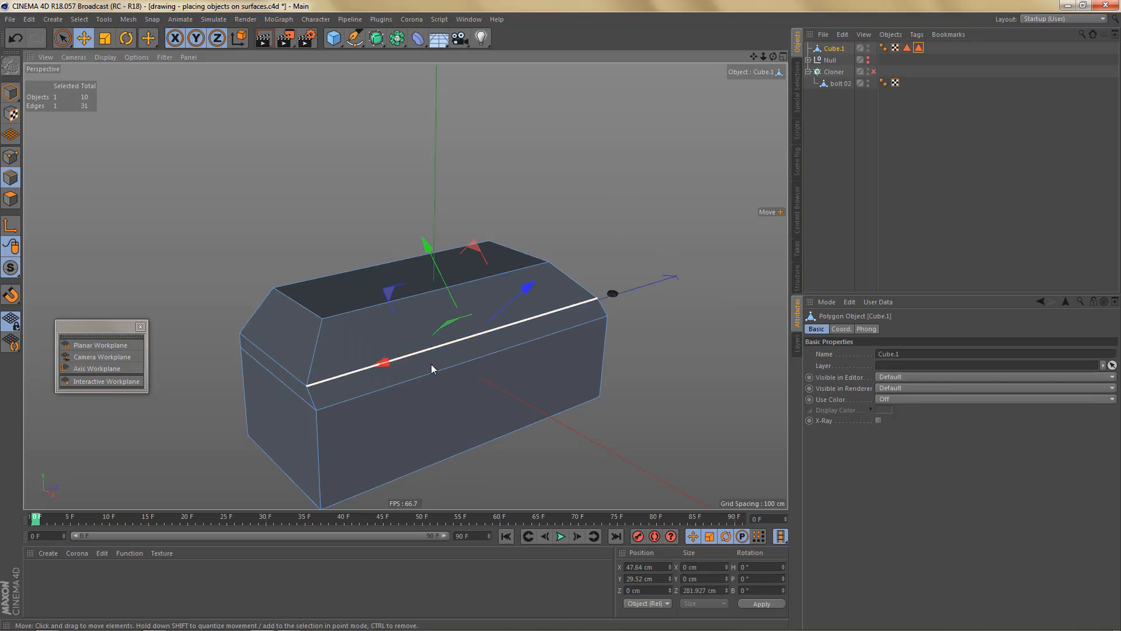
pyautogui.click(128, 19)
pyautogui.moveTo(140, 49)
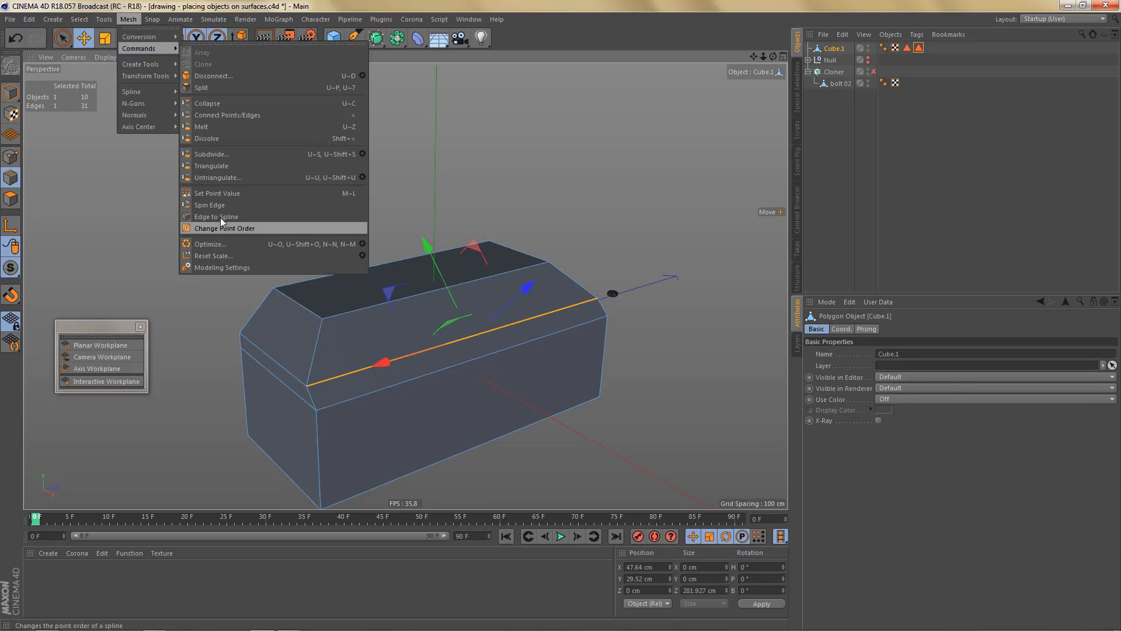
pyautogui.click(240, 216)
pyautogui.click(808, 48)
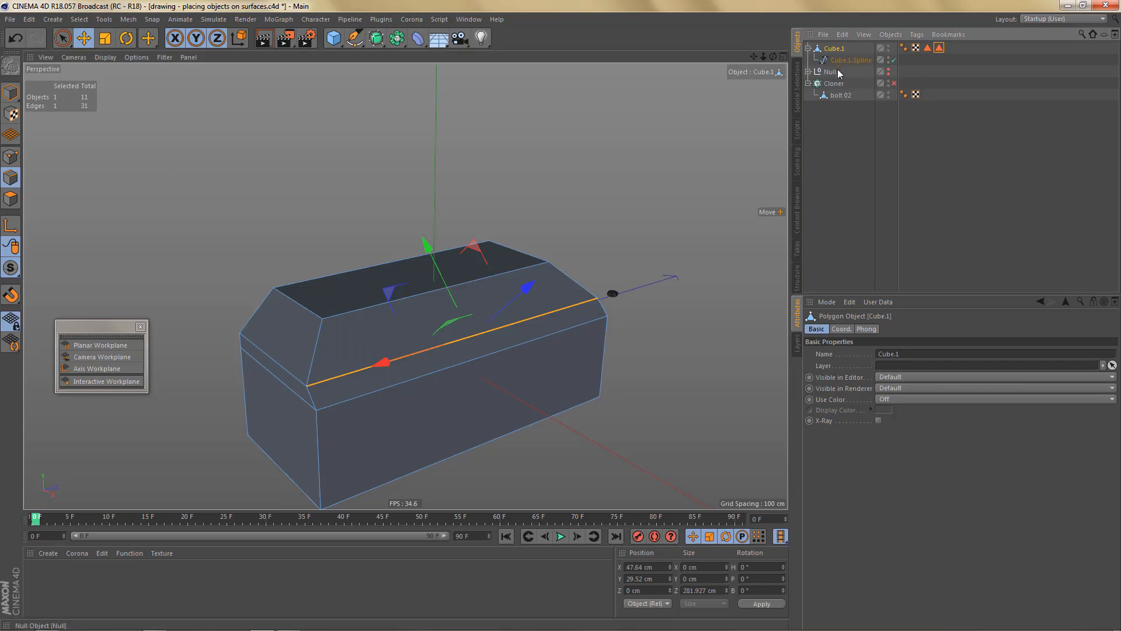
pyautogui.moveTo(844, 60); pyautogui.dragTo(835, 125)
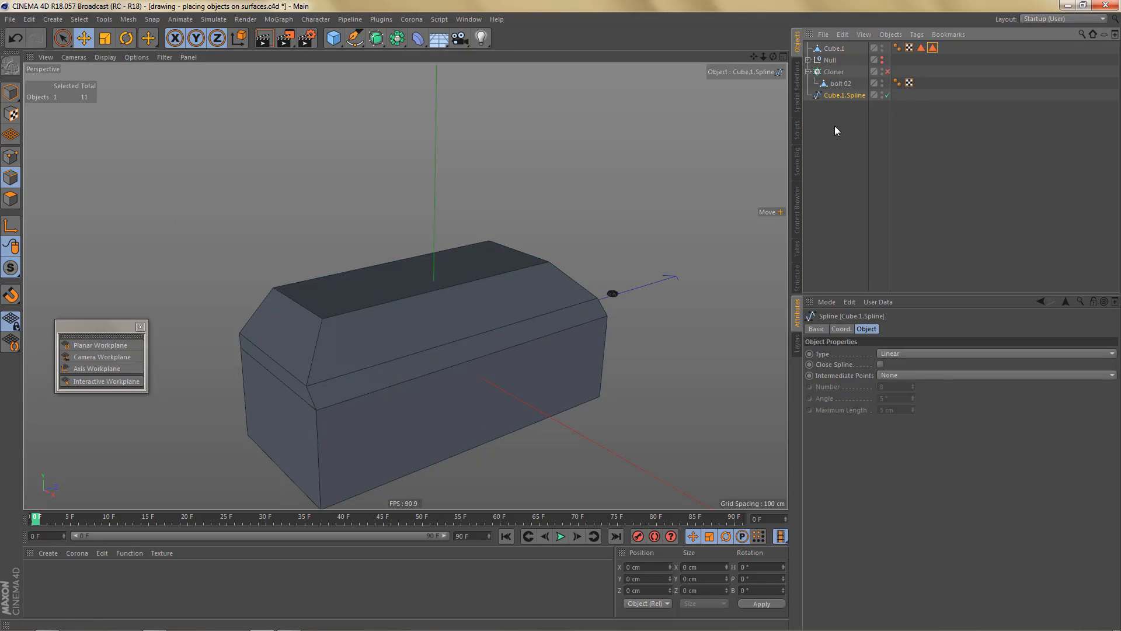
# Step: Make Cube.1.Spline the Cloner's distribution object and enable the Cloner
pyautogui.click(834, 71)
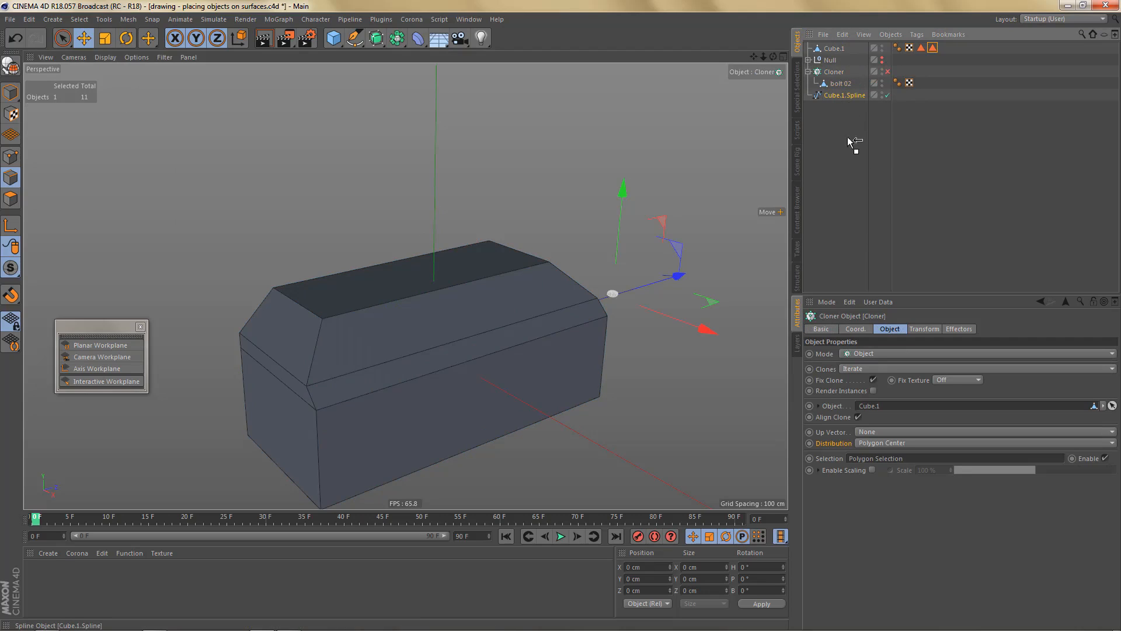
pyautogui.moveTo(853, 143); pyautogui.dragTo(882, 406)
pyautogui.click(890, 76)
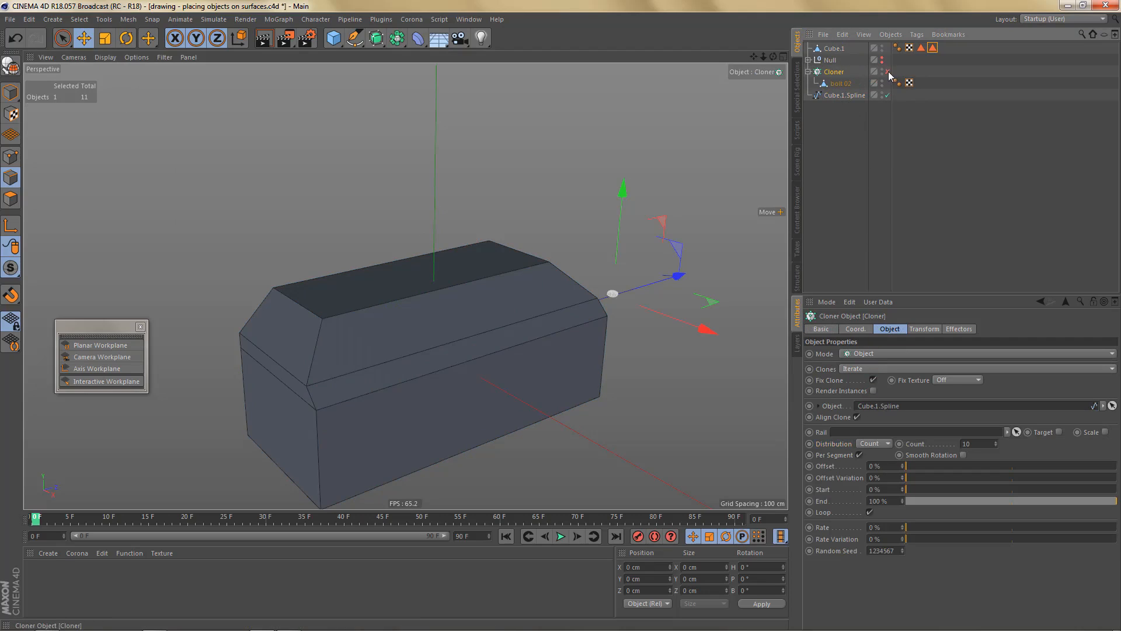
pyautogui.click(889, 73)
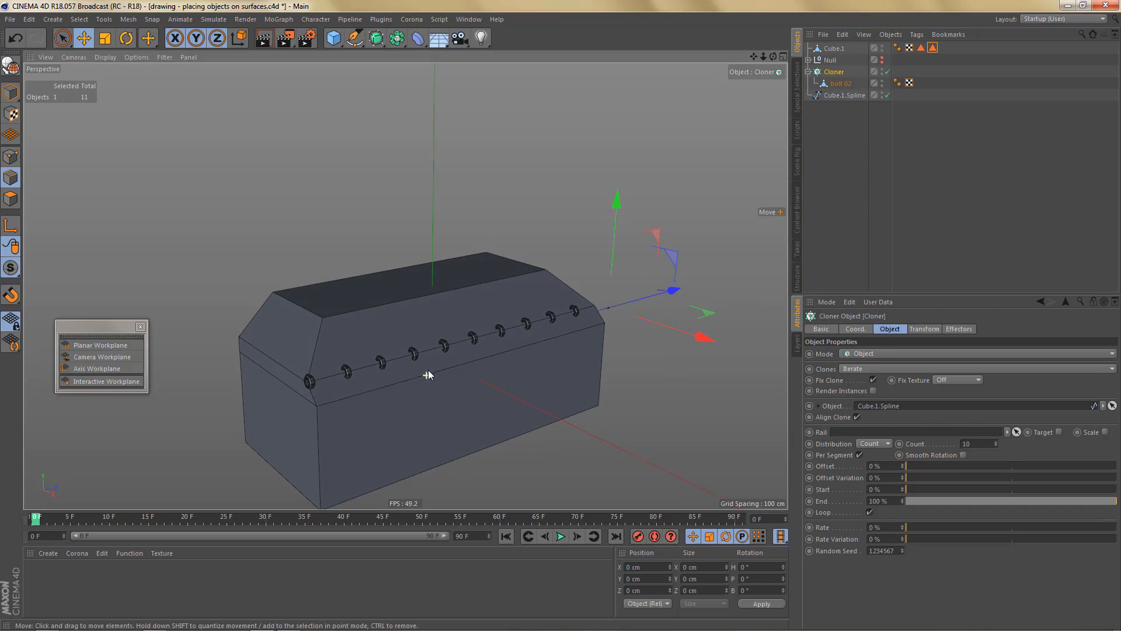
# Step: Reset the Cloner's pitch rotation (R.P) to 0° and turn off Align Clone
pyautogui.click(924, 330)
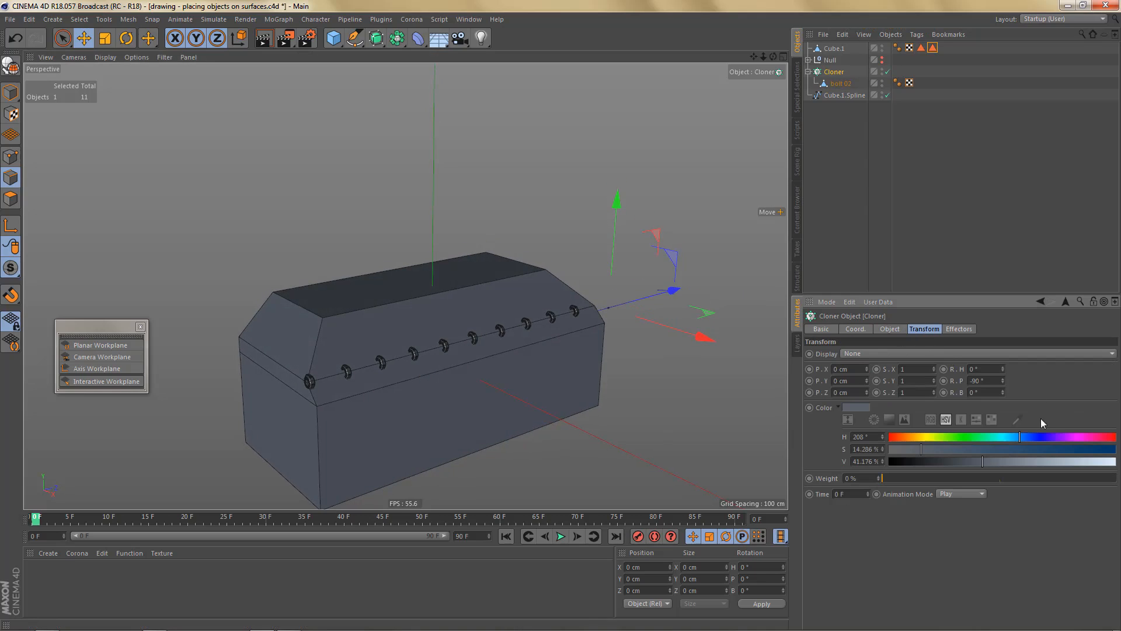
pyautogui.rightClick(1003, 383)
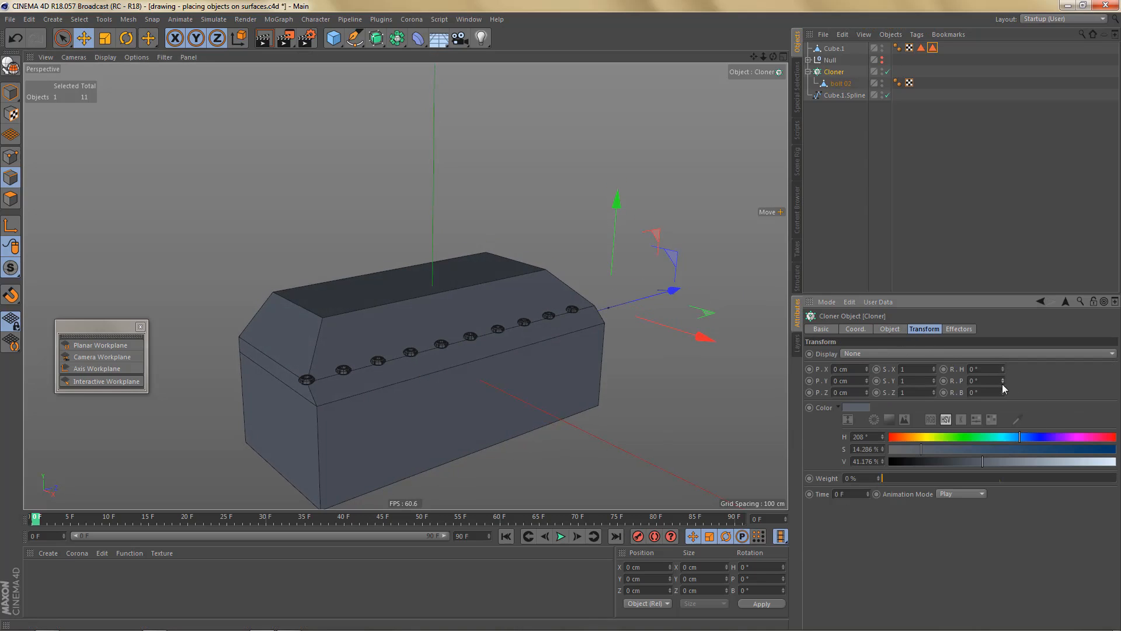
pyautogui.keyDown('alt'); pyautogui.moveTo(355, 395); pyautogui.dragTo(391, 370, button='right'); pyautogui.keyUp('alt')
pyautogui.keyDown('alt'); pyautogui.moveTo(387, 363); pyautogui.dragTo(423, 287); pyautogui.keyUp('alt')
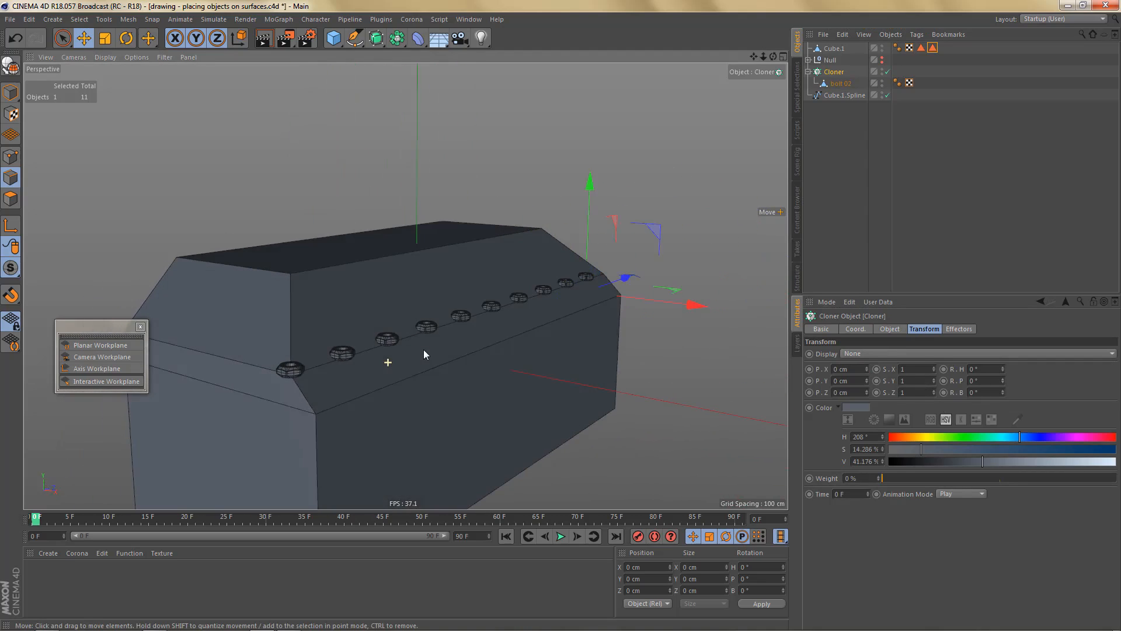
pyautogui.click(890, 329)
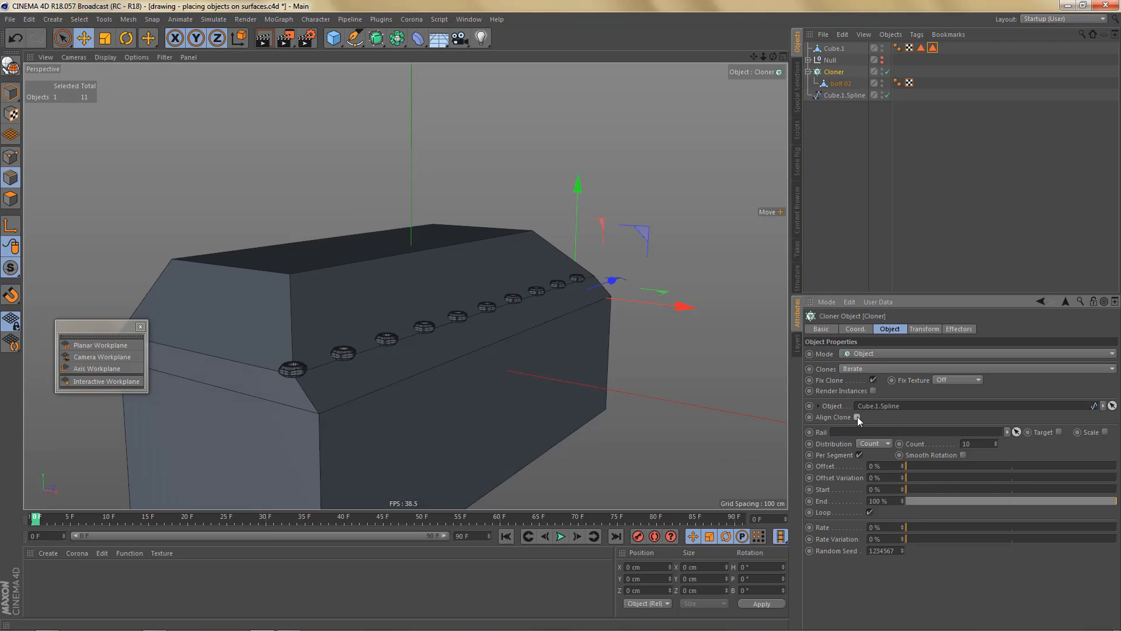
pyautogui.keyDown('alt'); pyautogui.moveTo(434, 387); pyautogui.dragTo(427, 382); pyautogui.keyUp('alt')
# Step: Set the Cloner's bank rotation (R.B) to 45° in the Front view so the bolts lie flat against the sloped side
pyautogui.click(924, 329)
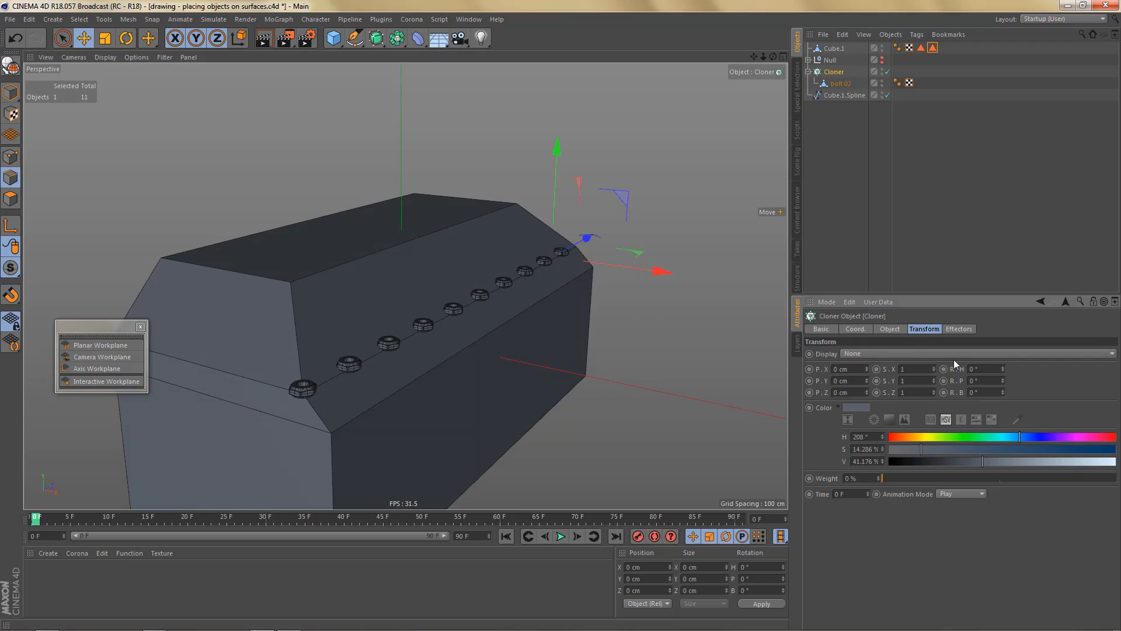
pyautogui.moveTo(1005, 378); pyautogui.dragTo(1010, 409)
pyautogui.hotkey('ctrl', 'z')
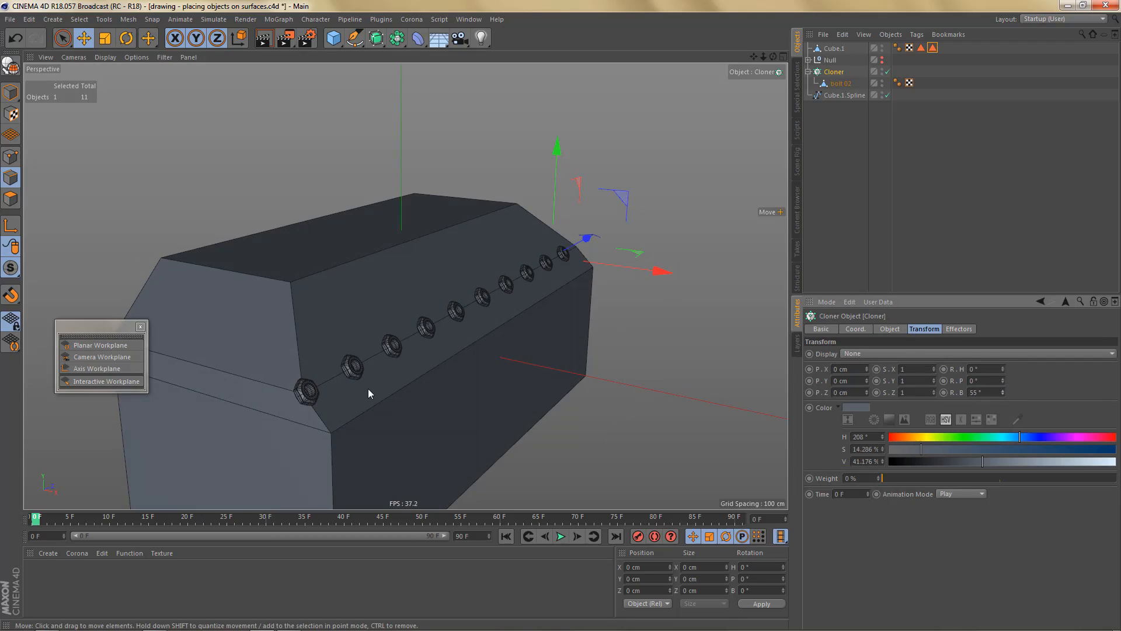
pyautogui.keyDown('alt'); pyautogui.moveTo(370, 400); pyautogui.dragTo(446, 330); pyautogui.keyUp('alt')
pyautogui.moveTo(430, 337)
pyautogui.keyDown('alt'); pyautogui.mouseDown()
pyautogui.moveTo(346, 361)
pyautogui.moveTo(418, 355)
pyautogui.mouseUp(); pyautogui.keyUp('alt')
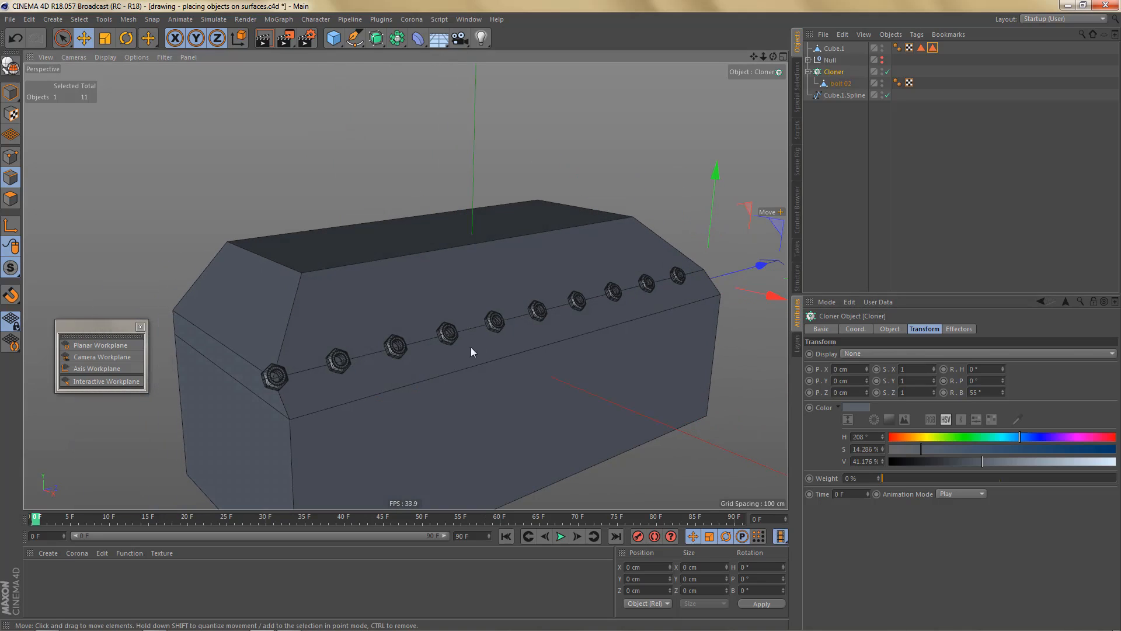
pyautogui.press('F4')
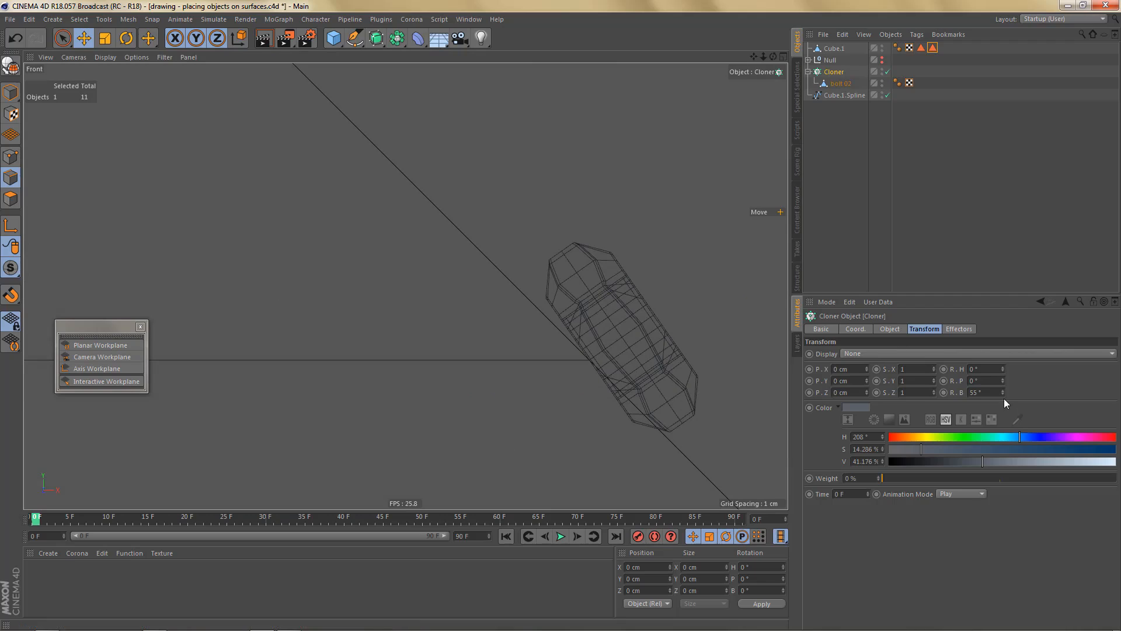
pyautogui.moveTo(1004, 397); pyautogui.dragTo(1004, 404)
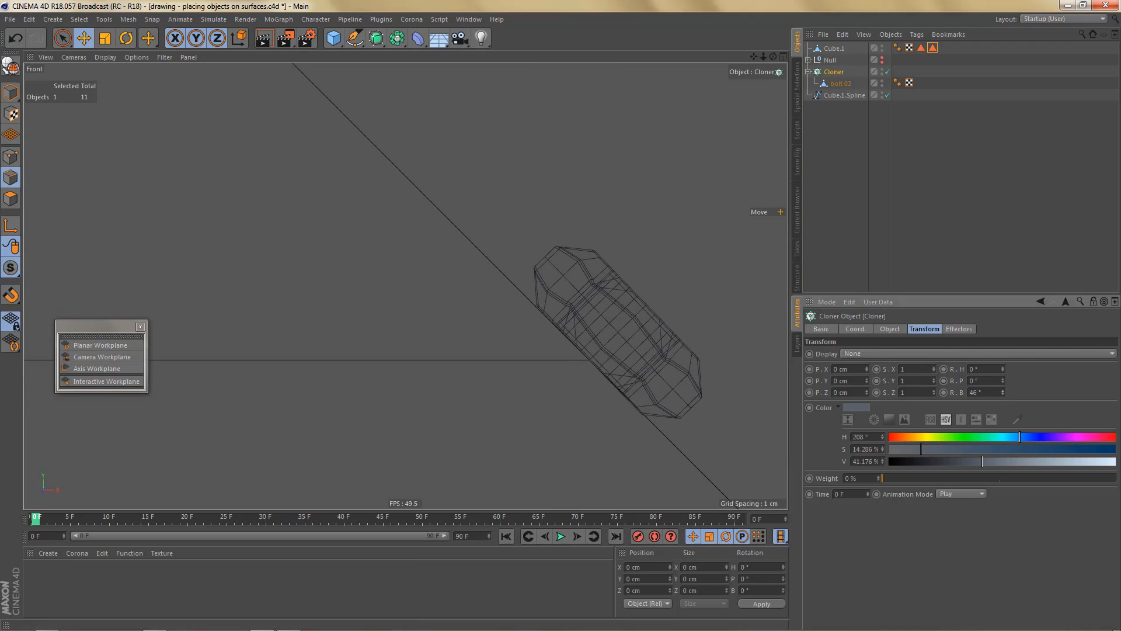
pyautogui.click(1003, 397)
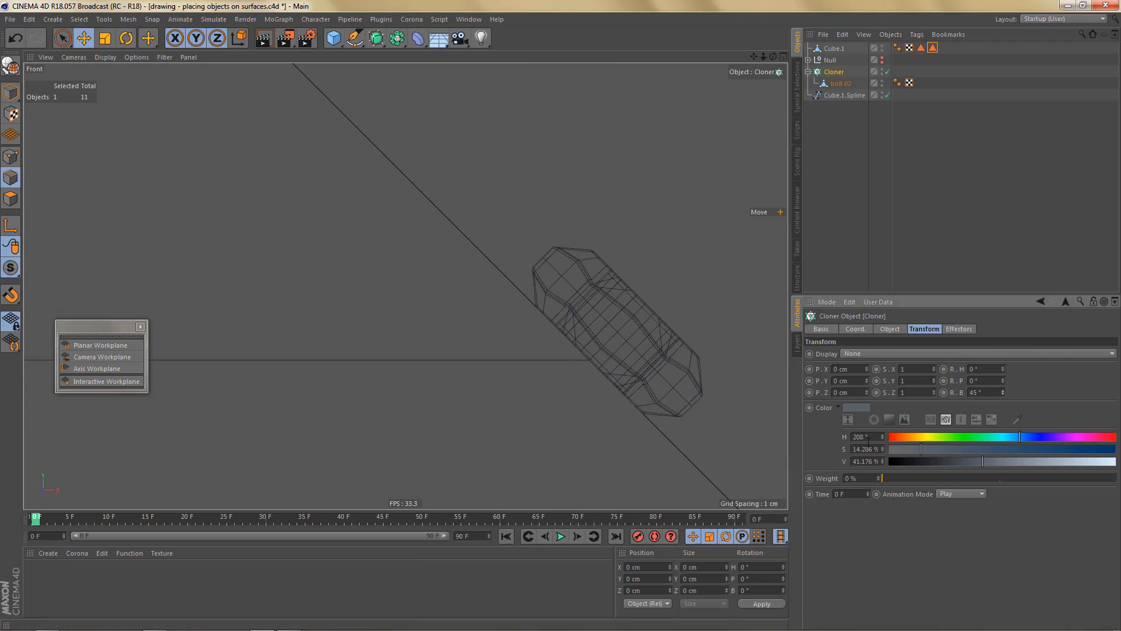
pyautogui.keyDown('alt'); pyautogui.moveTo(634, 366); pyautogui.dragTo(518, 388, button='middle'); pyautogui.keyUp('alt')
pyautogui.press('F1')
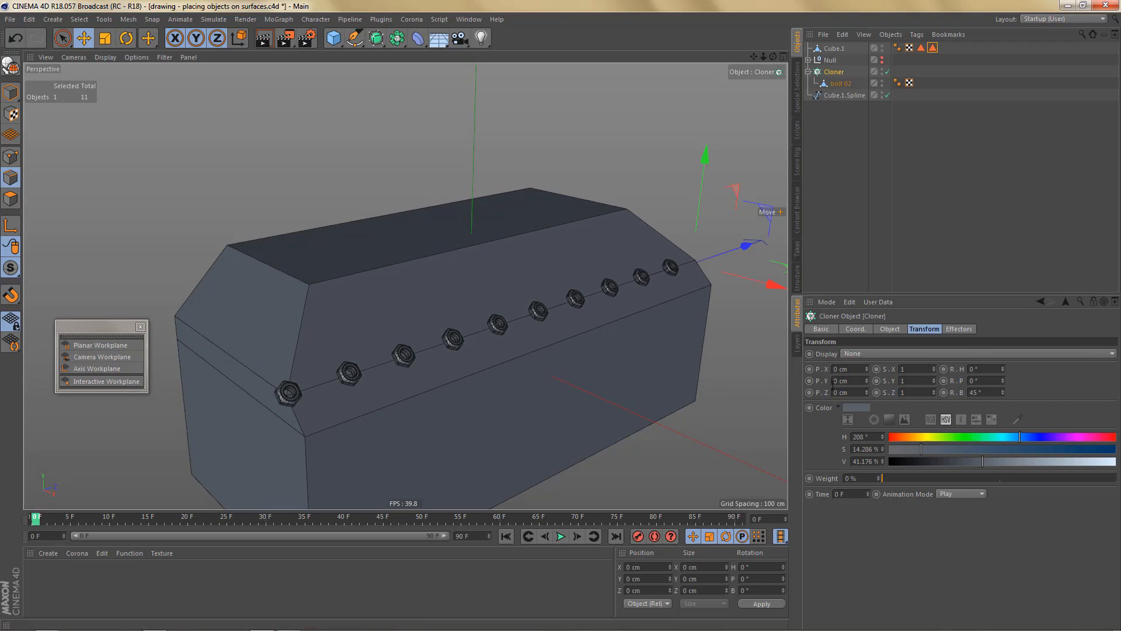
pyautogui.keyDown('alt'); pyautogui.moveTo(526, 327); pyautogui.dragTo(536, 325); pyautogui.keyUp('alt')
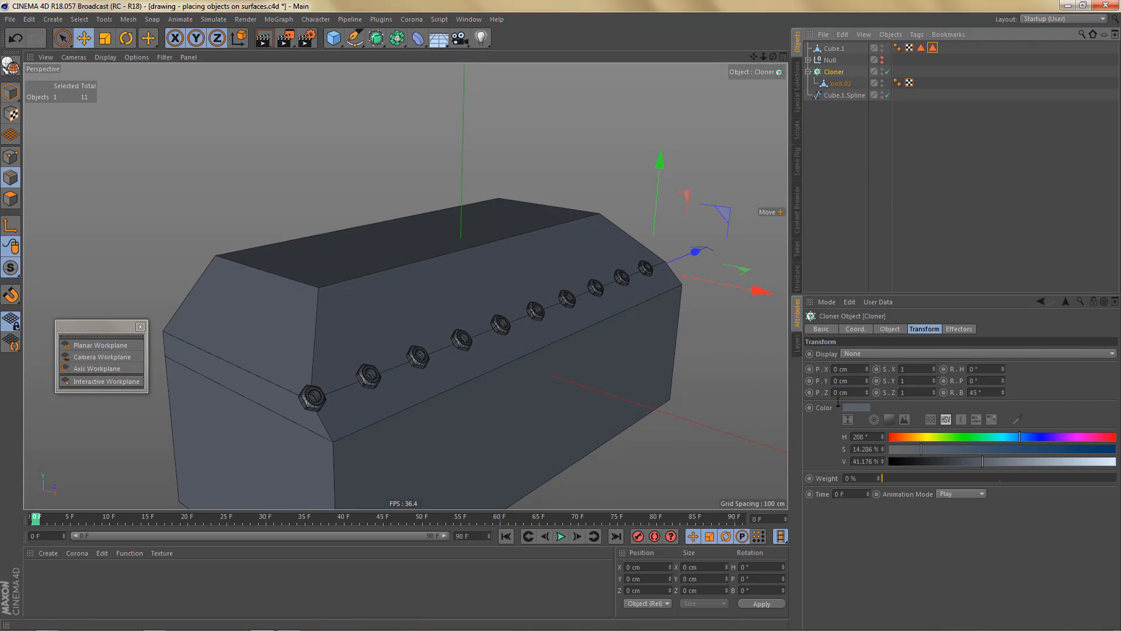
# Step: Set the Cloner's count to 7 bolts along the spline, keeping the Count distribution
pyautogui.click(890, 329)
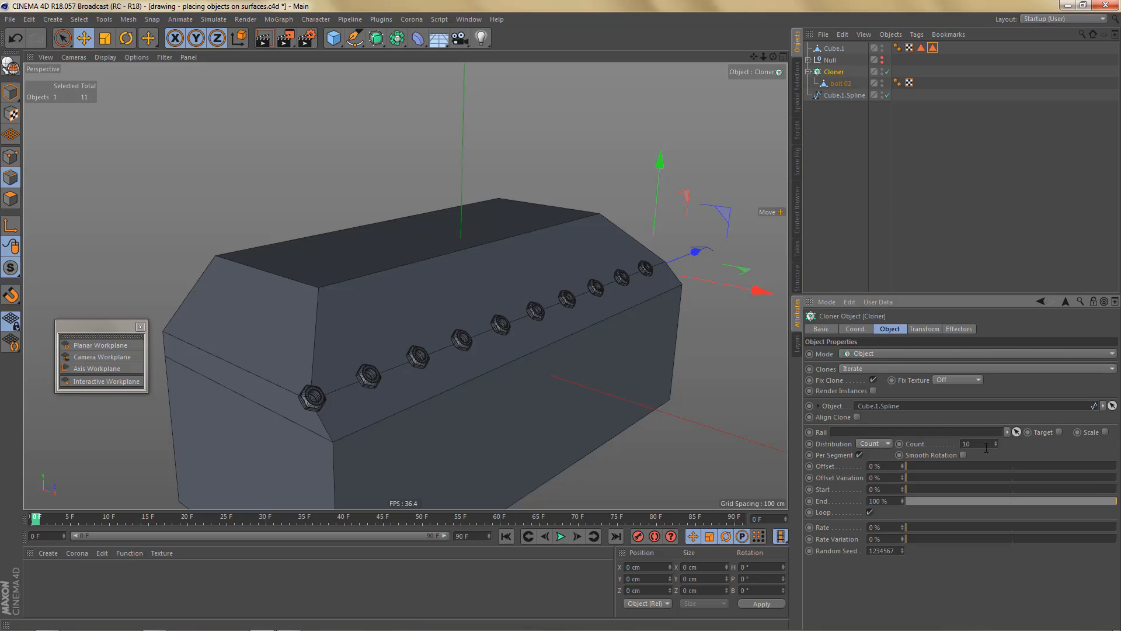
pyautogui.moveTo(996, 444); pyautogui.dragTo(997, 447)
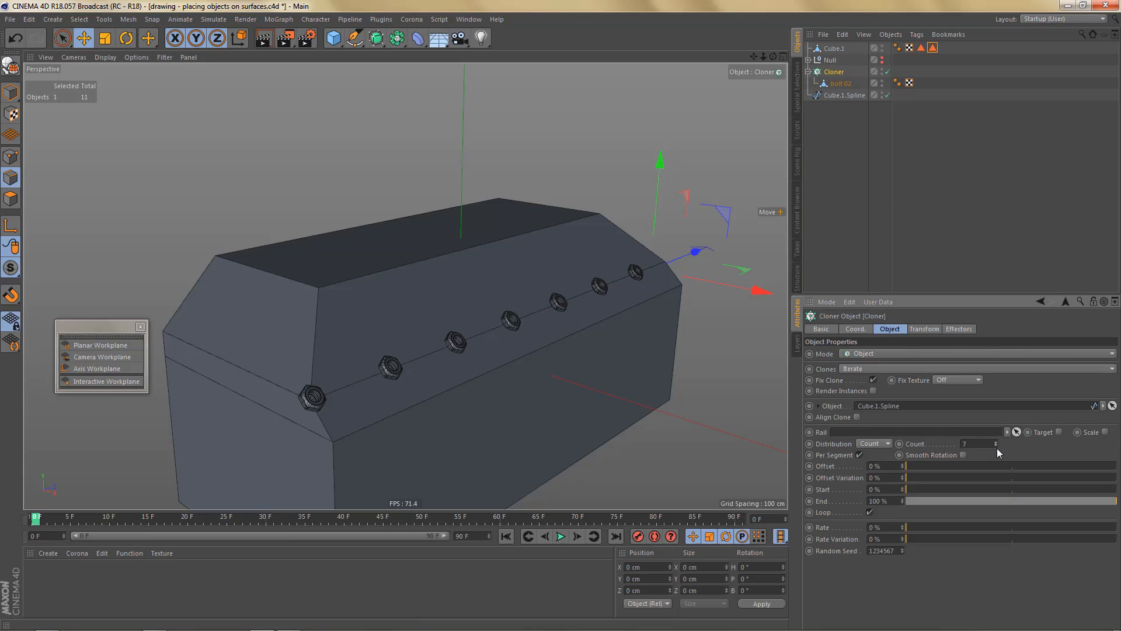
pyautogui.click(879, 443)
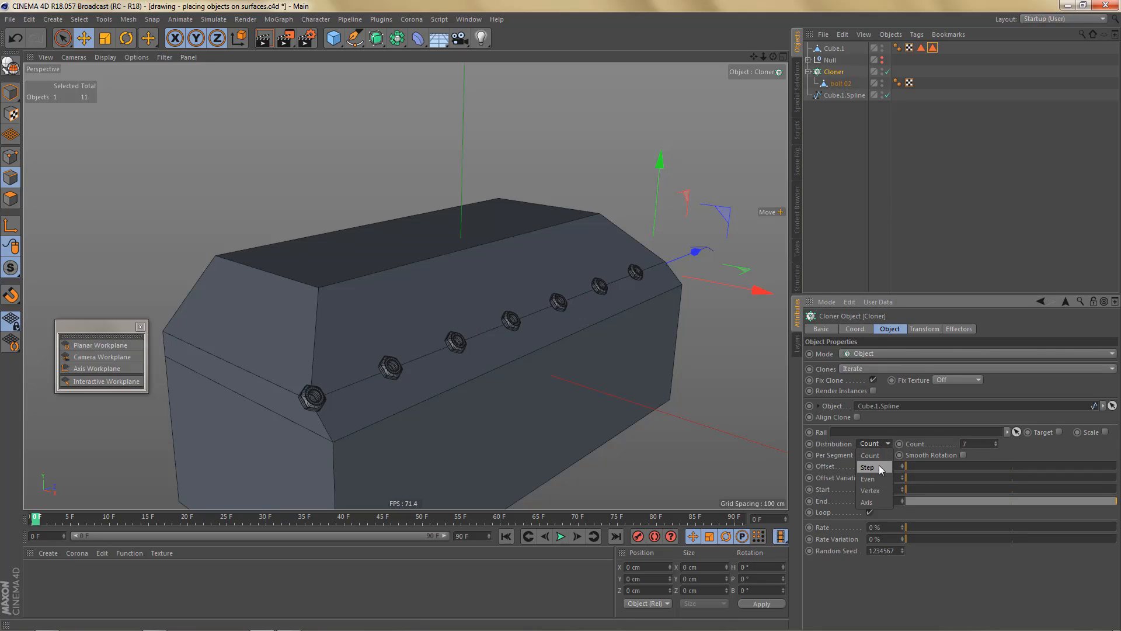
pyautogui.click(957, 417)
pyautogui.keyDown('alt'); pyautogui.moveTo(672, 362); pyautogui.dragTo(704, 192); pyautogui.keyUp('alt')
pyautogui.keyDown('alt'); pyautogui.moveTo(428, 349); pyautogui.dragTo(452, 325); pyautogui.keyUp('alt')
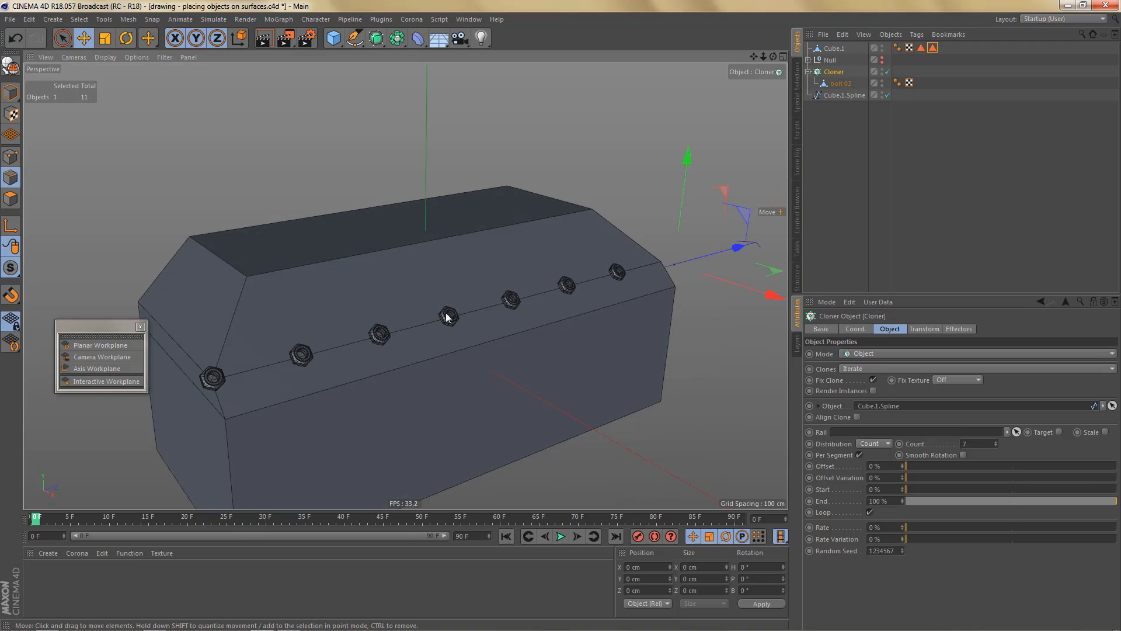
# Step: Delete the Cube.1.Spline object
pyautogui.click(853, 95)
pyautogui.press('Delete')
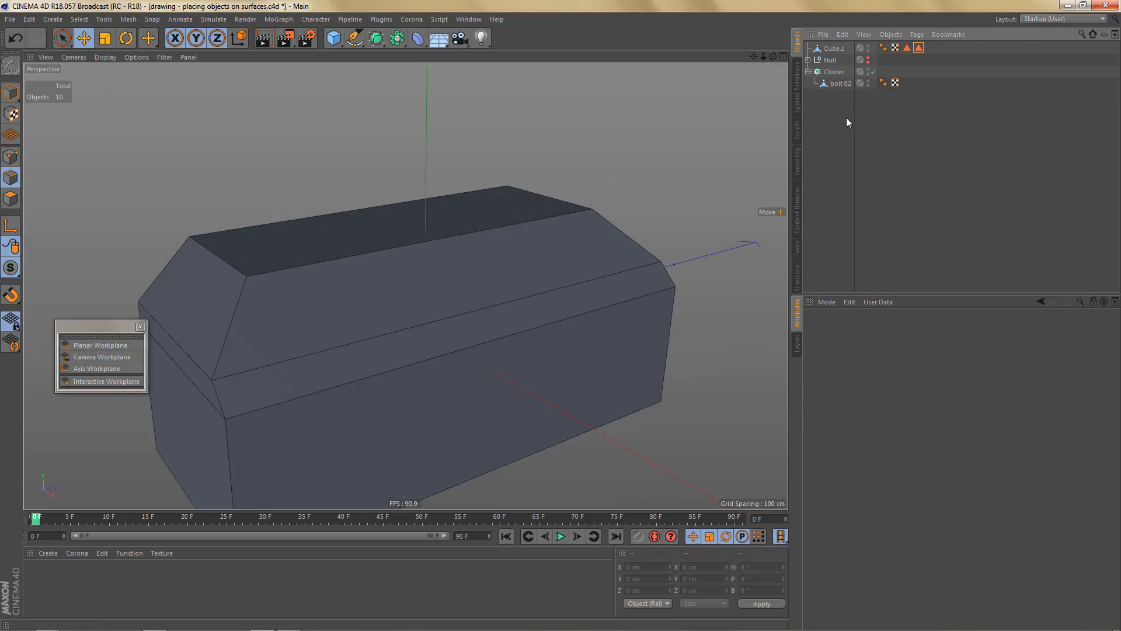
# Step: Switch Cube.1 back to Model mode, deselect it and activate the Pen tool with the Linear type
pyautogui.click(834, 49)
pyautogui.keyDown('alt'); pyautogui.moveTo(474, 281); pyautogui.dragTo(478, 270, button='middle'); pyautogui.keyUp('alt')
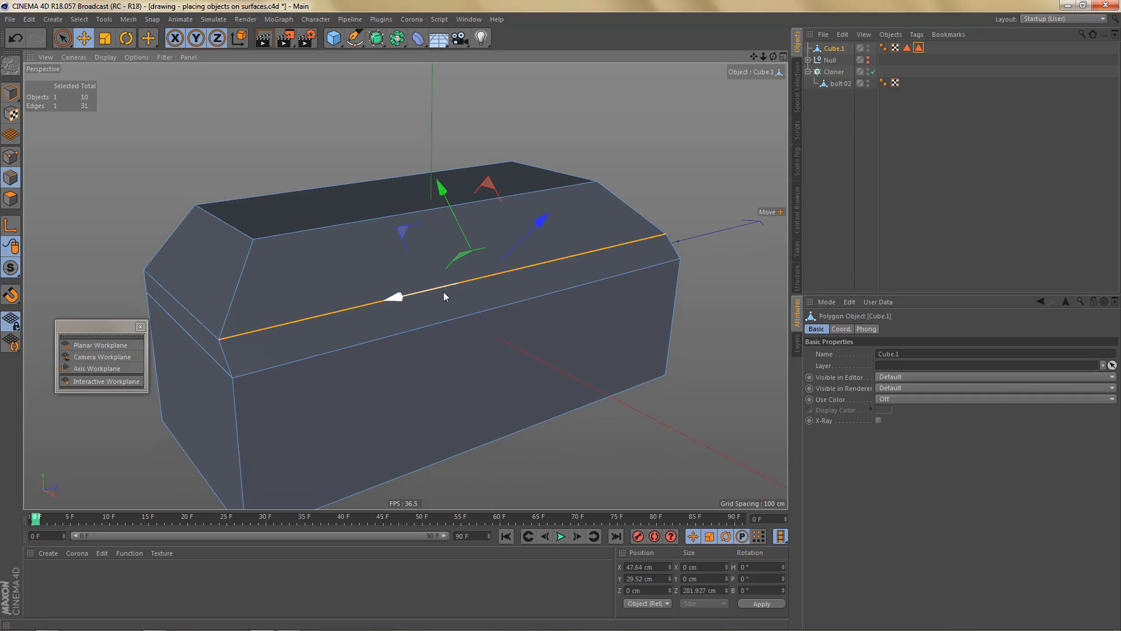
pyautogui.press('Return')
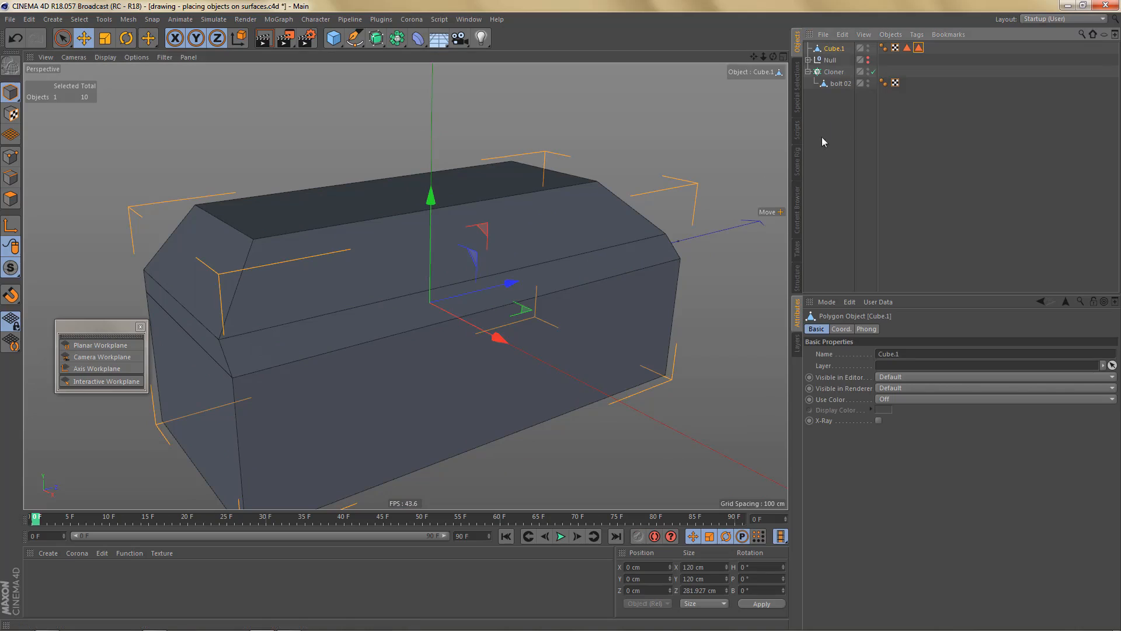
pyautogui.click(822, 138)
pyautogui.click(354, 38)
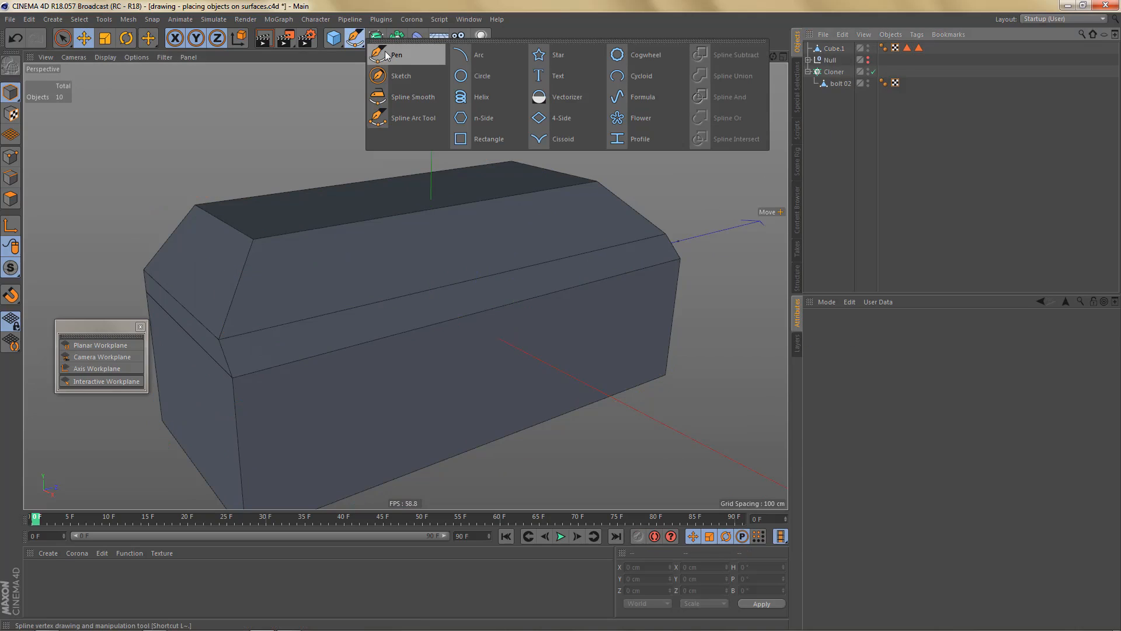
pyautogui.click(391, 51)
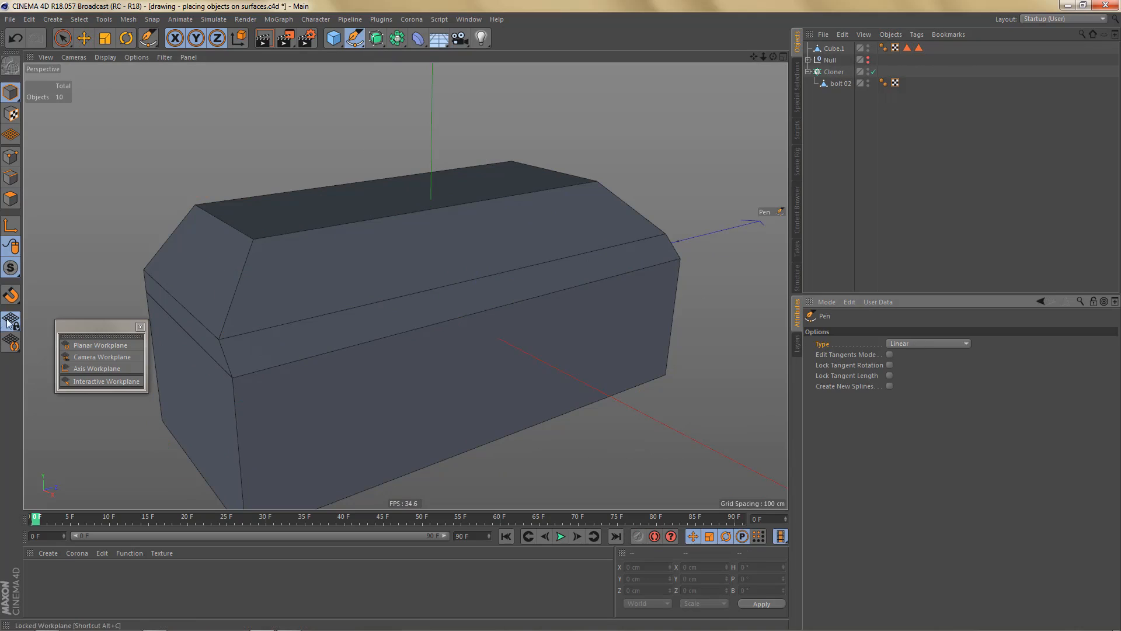
# Step: Try to draw a linear spline from the bottom edge of the box's long side up to its top edge
pyautogui.click(494, 444)
pyautogui.click(487, 313)
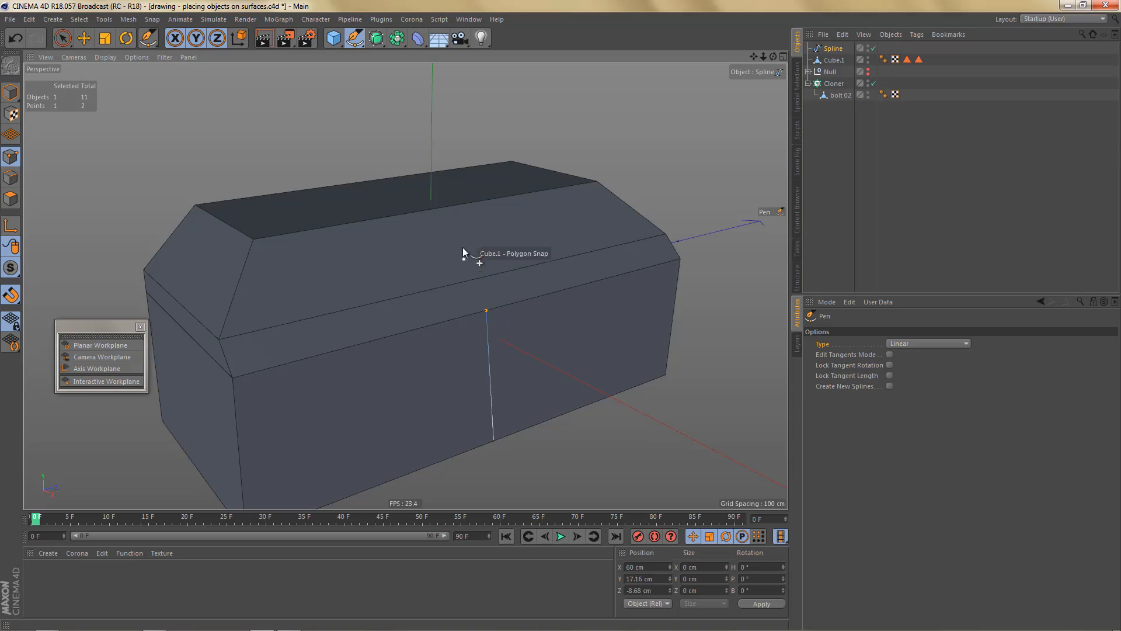
pyautogui.click(444, 207)
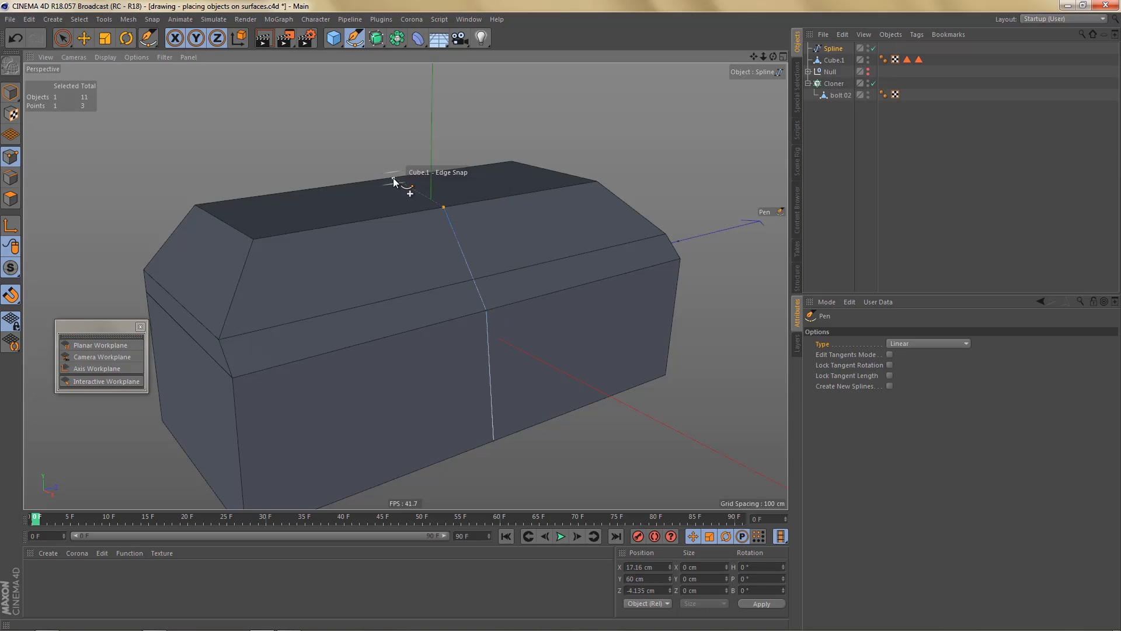
pyautogui.hotkey('ctrl', 'z')
pyautogui.hotkey('ctrl', 'z')
pyautogui.hotkey('ctrl', 'z')
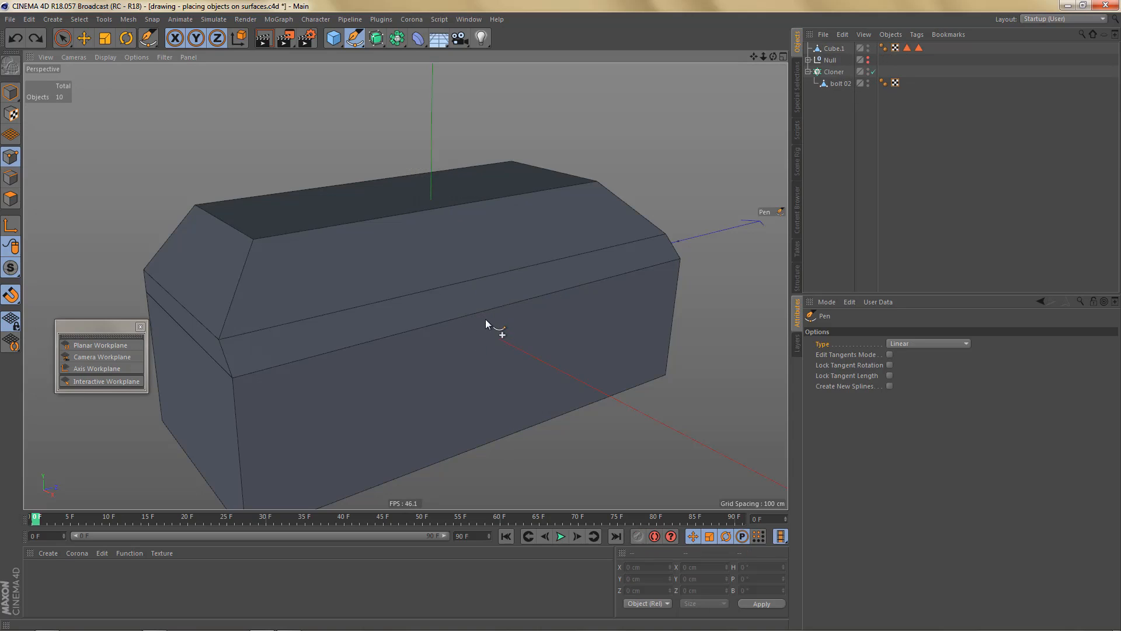
# Step: Draw a three-point linear spline snapped to the box's edges, running up the sloped side and across the top
pyautogui.click(485, 310)
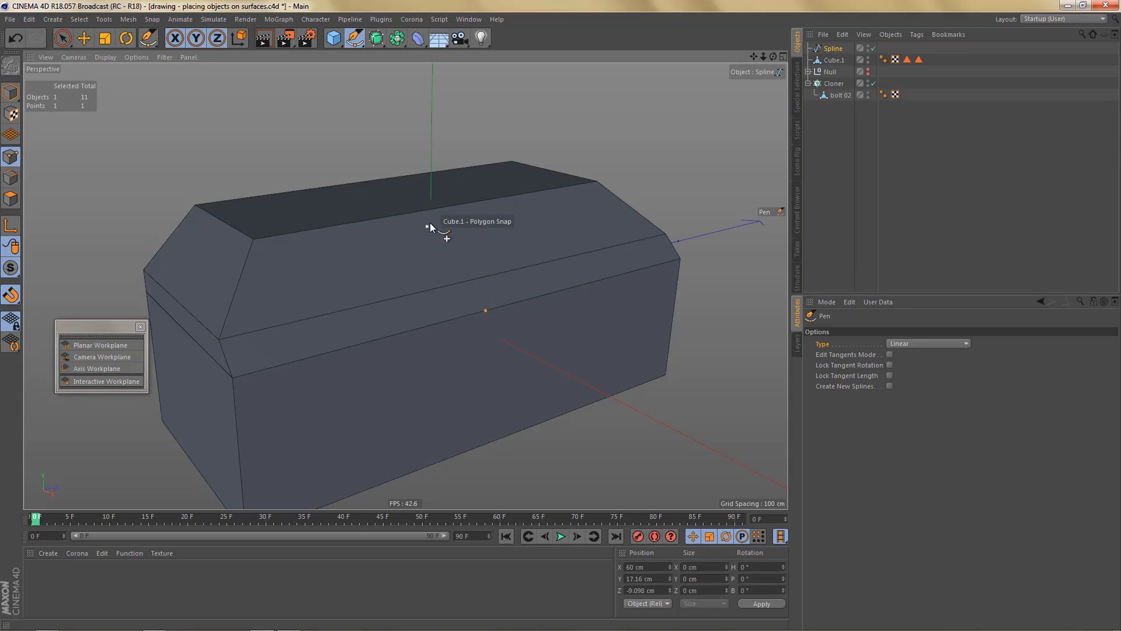
pyautogui.click(429, 209)
pyautogui.click(370, 181)
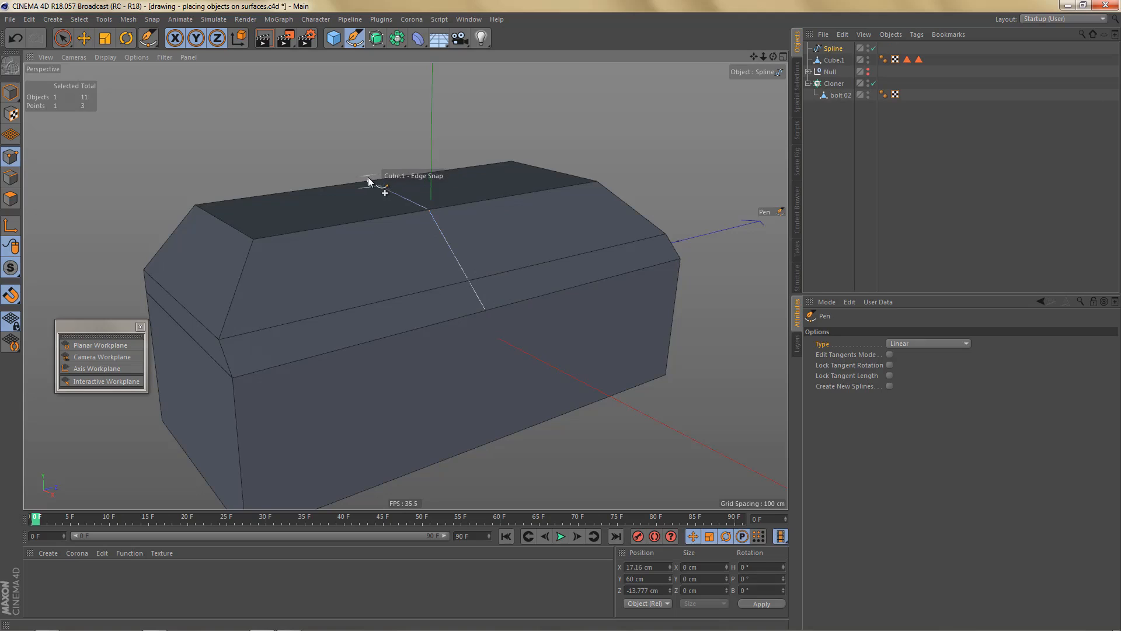
pyautogui.keyDown('alt'); pyautogui.moveTo(444, 216); pyautogui.dragTo(457, 229); pyautogui.keyUp('alt')
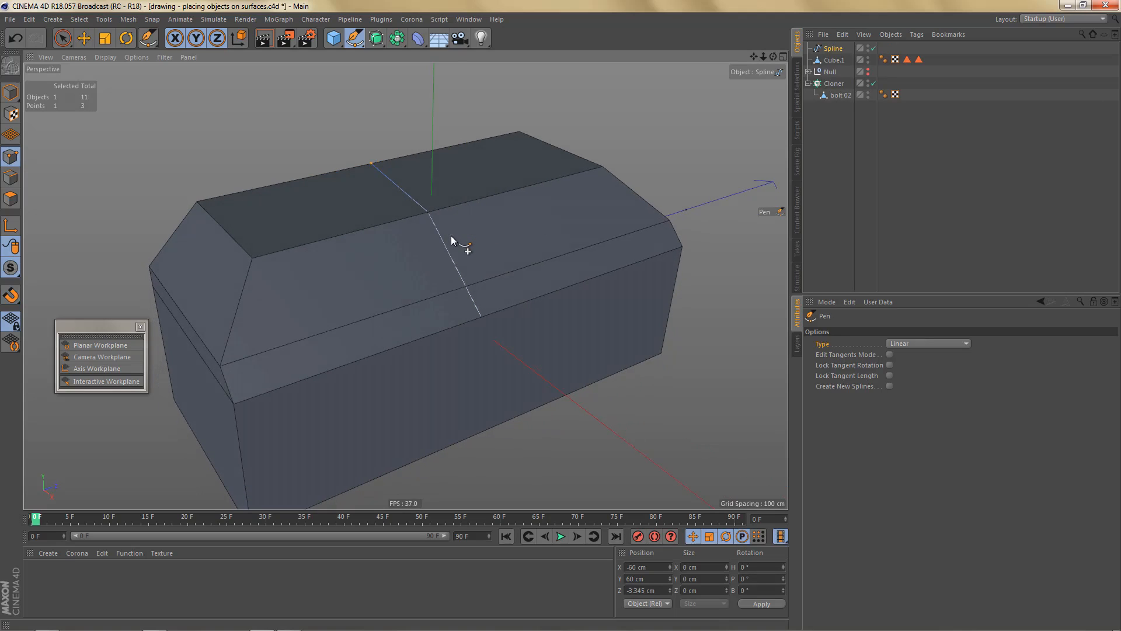
pyautogui.hotkey('ctrl', 'a')
pyautogui.press('t')
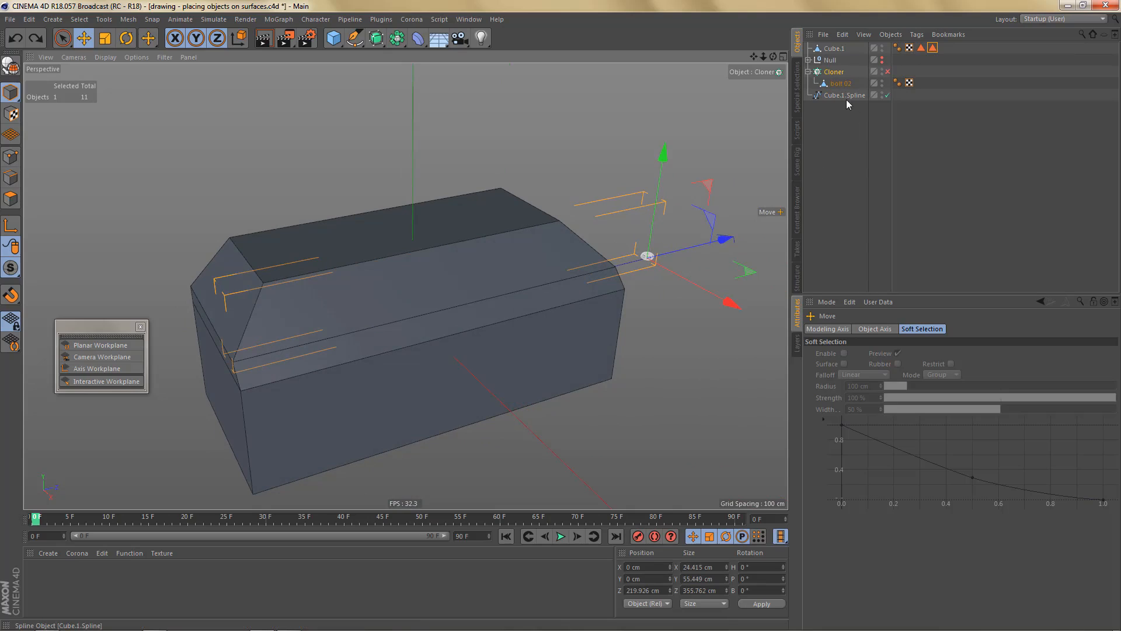
# Step: Detach the PaintOnSurface_1.65_R13 plugin commands as a floating palette and place it beside the box
pyautogui.click(379, 19)
pyautogui.moveTo(472, 114)
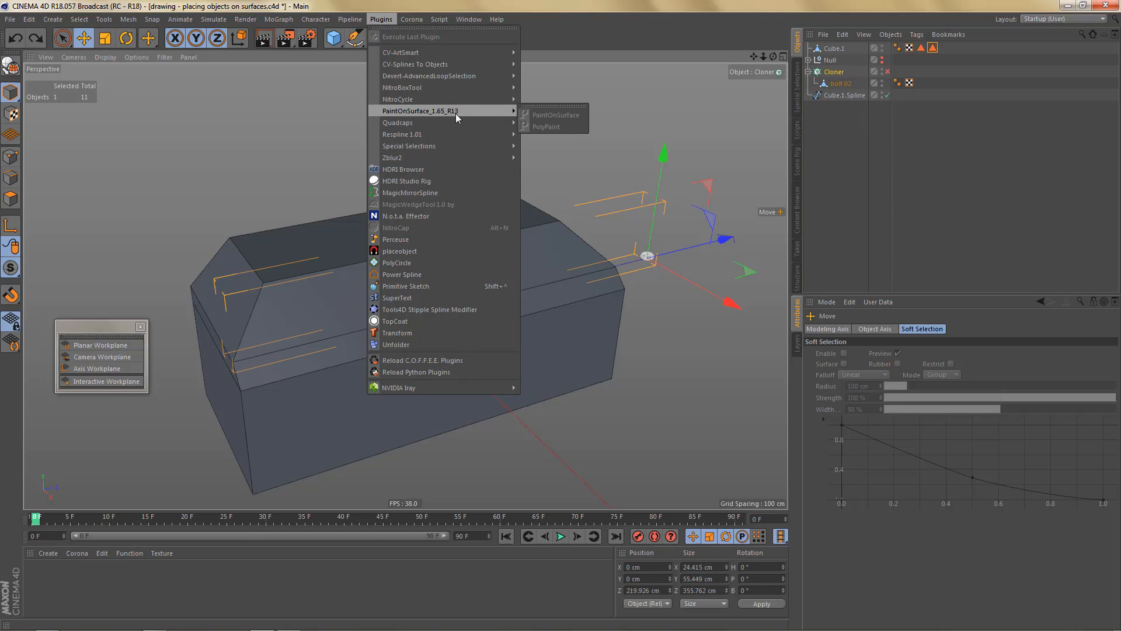
pyautogui.click(530, 106)
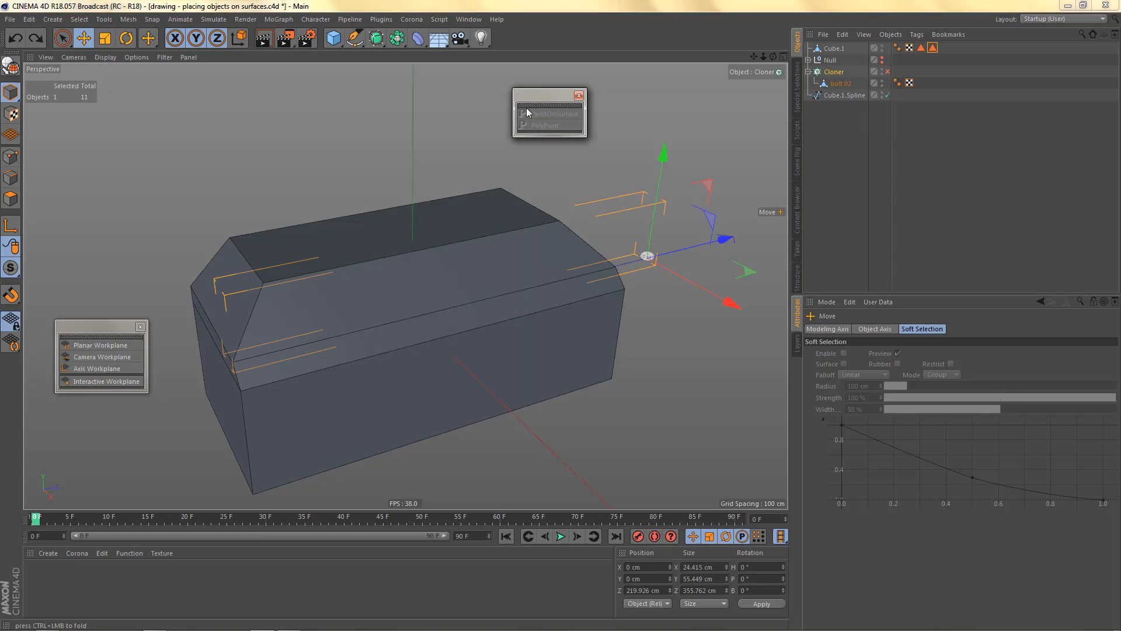
pyautogui.moveTo(534, 107); pyautogui.dragTo(609, 128)
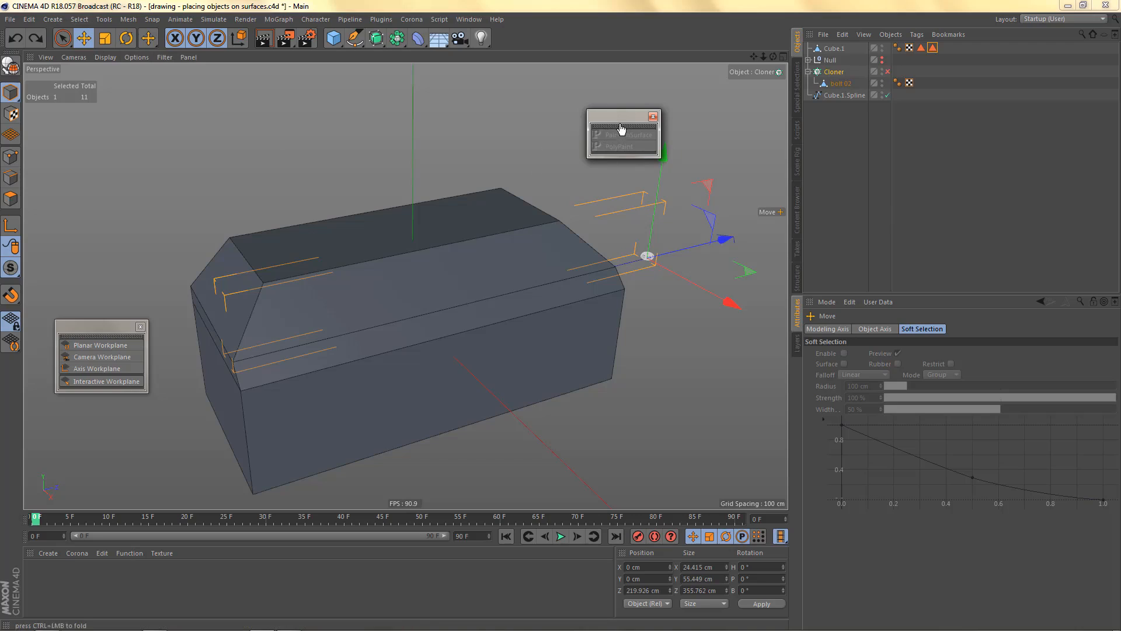
pyautogui.moveTo(635, 125)
pyautogui.mouseDown()
pyautogui.moveTo(642, 180)
pyautogui.moveTo(675, 193)
pyautogui.mouseUp()
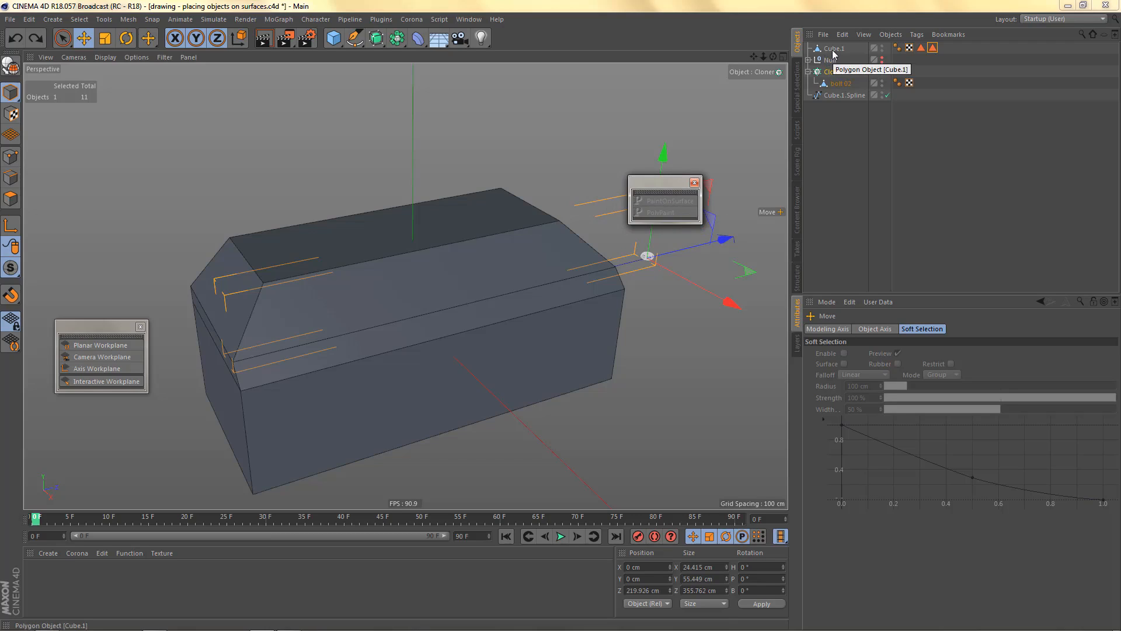
# Step: Delete Cube.1.Spline and activate the PaintOnSurface tool with bolt 02 selected
pyautogui.click(836, 95)
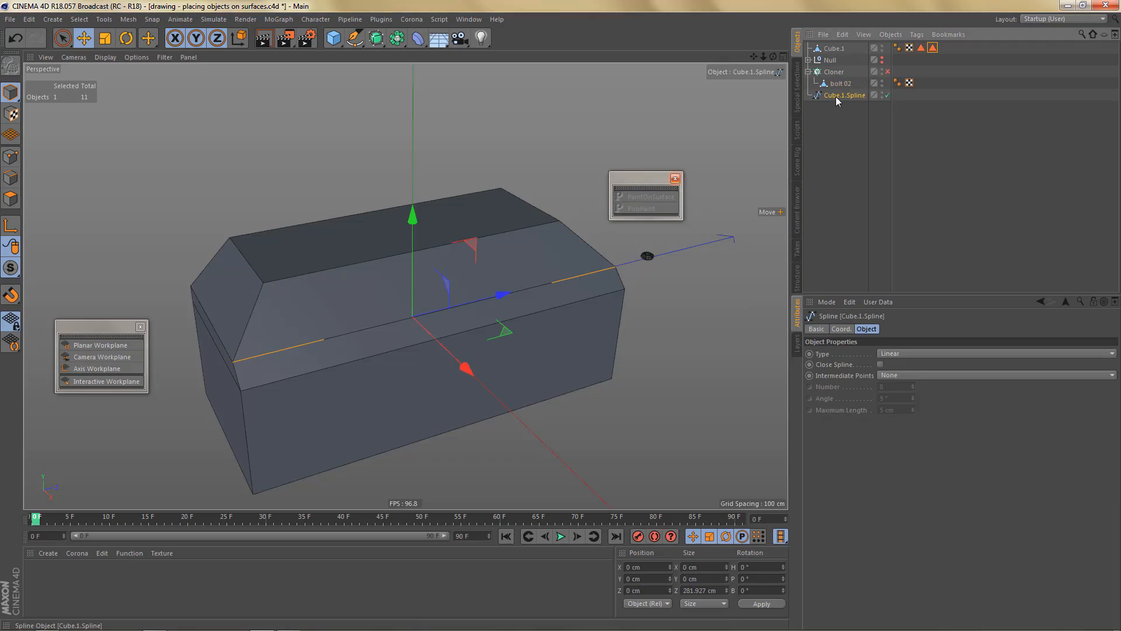
pyautogui.press('Delete')
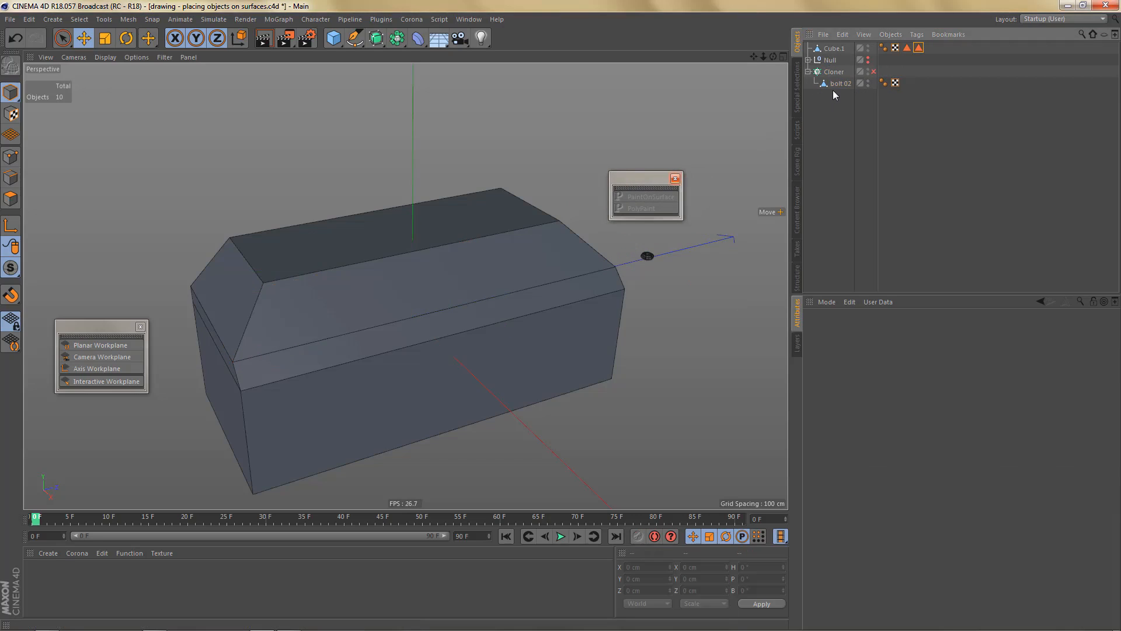
pyautogui.click(835, 85)
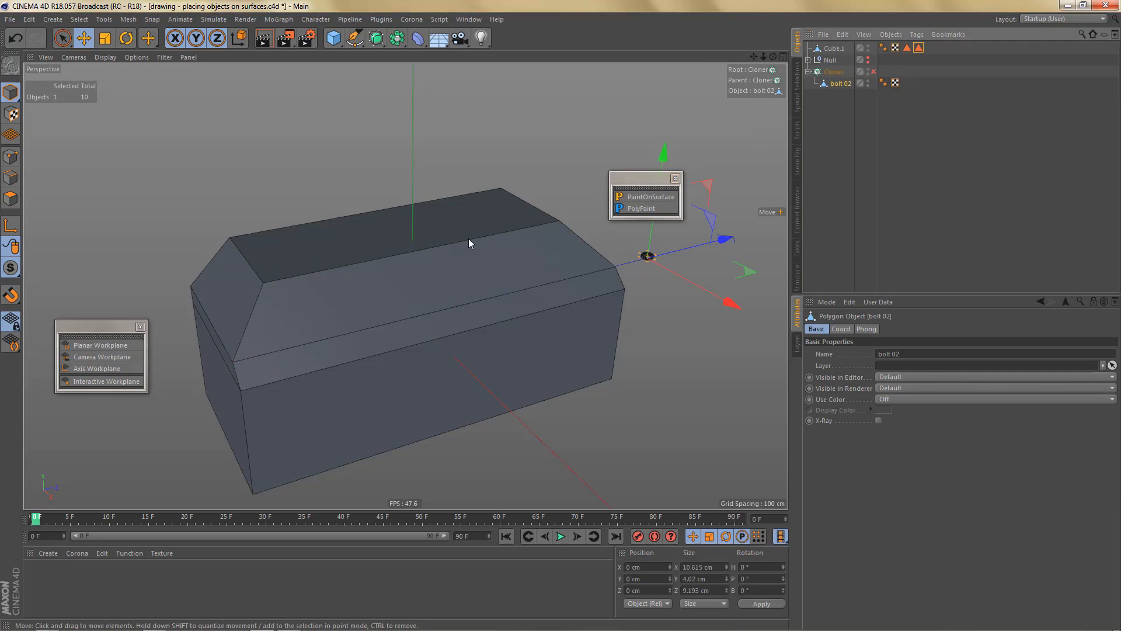
pyautogui.keyDown('alt'); pyautogui.moveTo(466, 241); pyautogui.dragTo(486, 228); pyautogui.keyUp('alt')
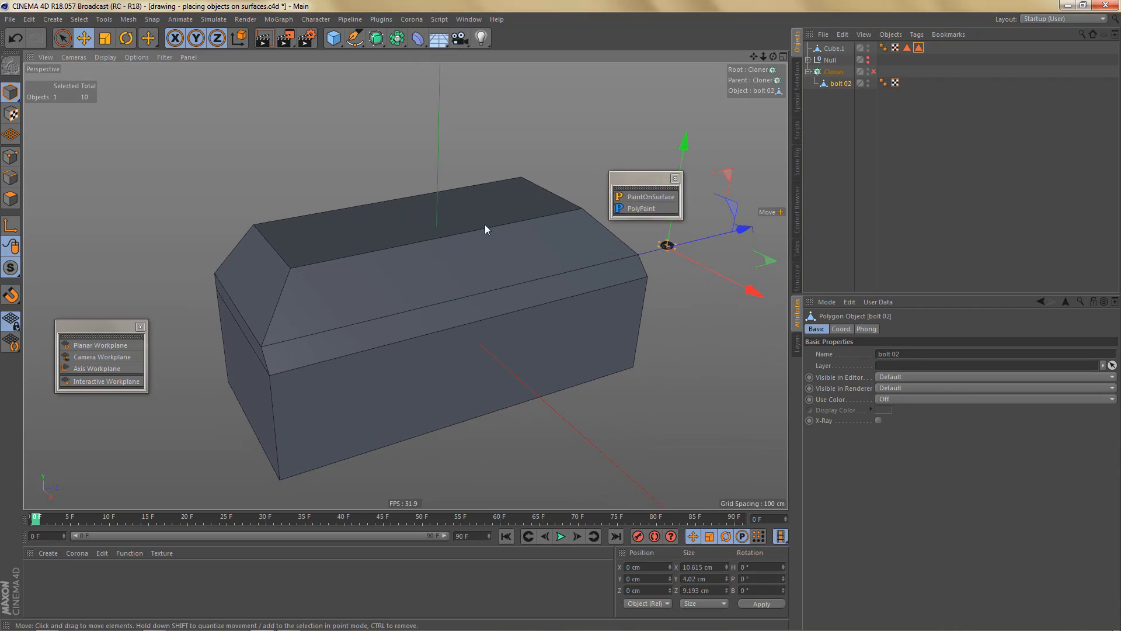
pyautogui.click(647, 199)
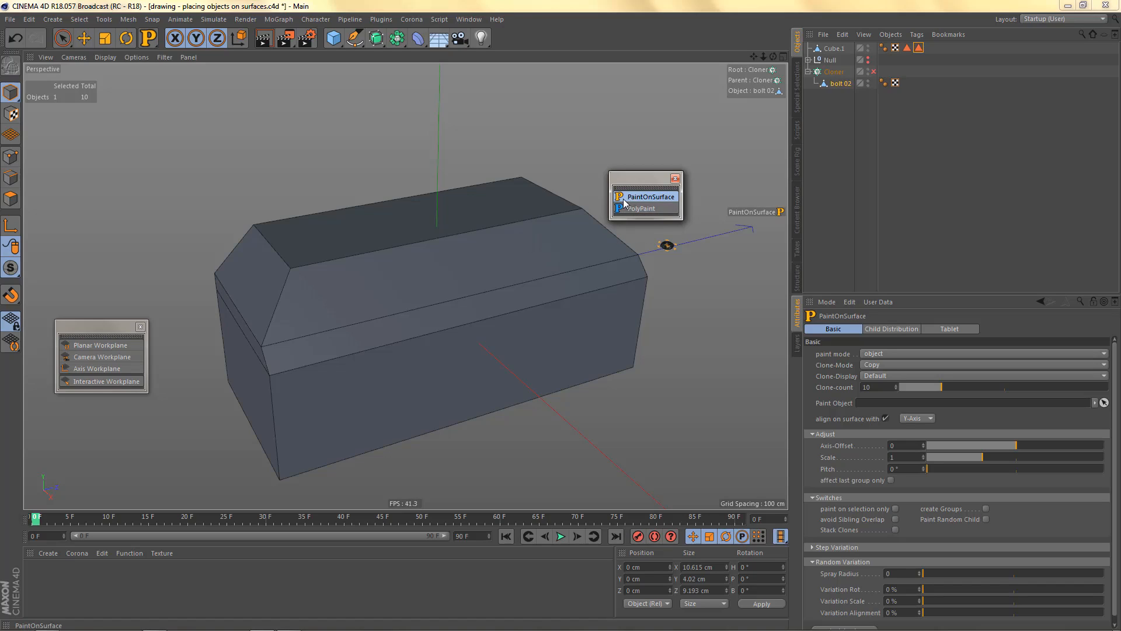
# Step: Take bolt 02 out of the Cloner and delete both the Cloner and the bolt
pyautogui.click(834, 49)
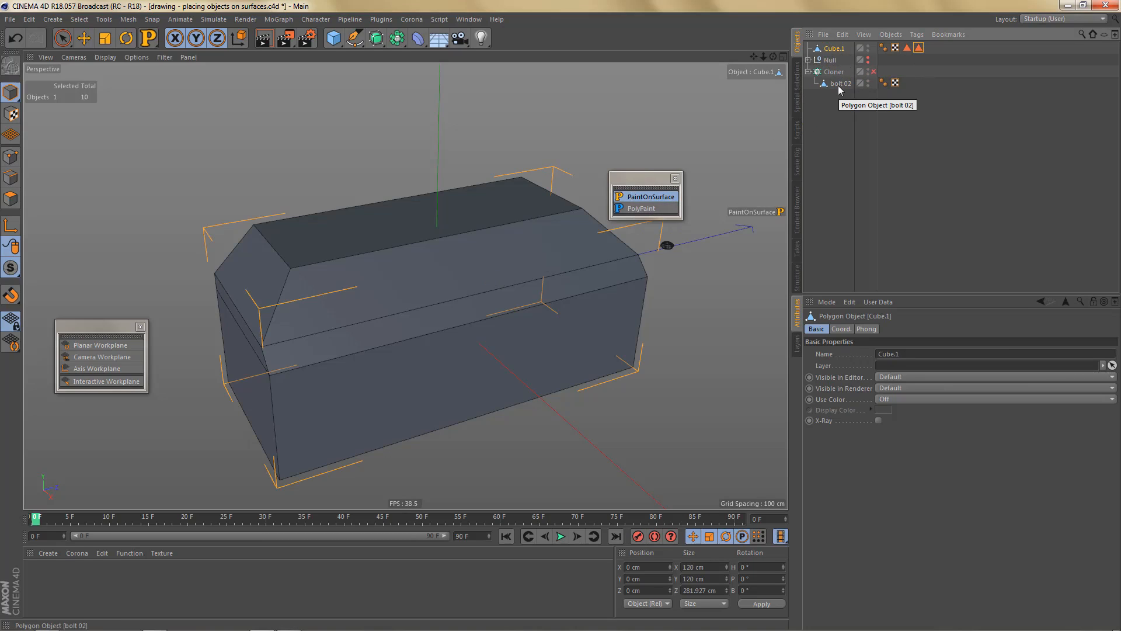
pyautogui.moveTo(839, 85); pyautogui.dragTo(835, 77)
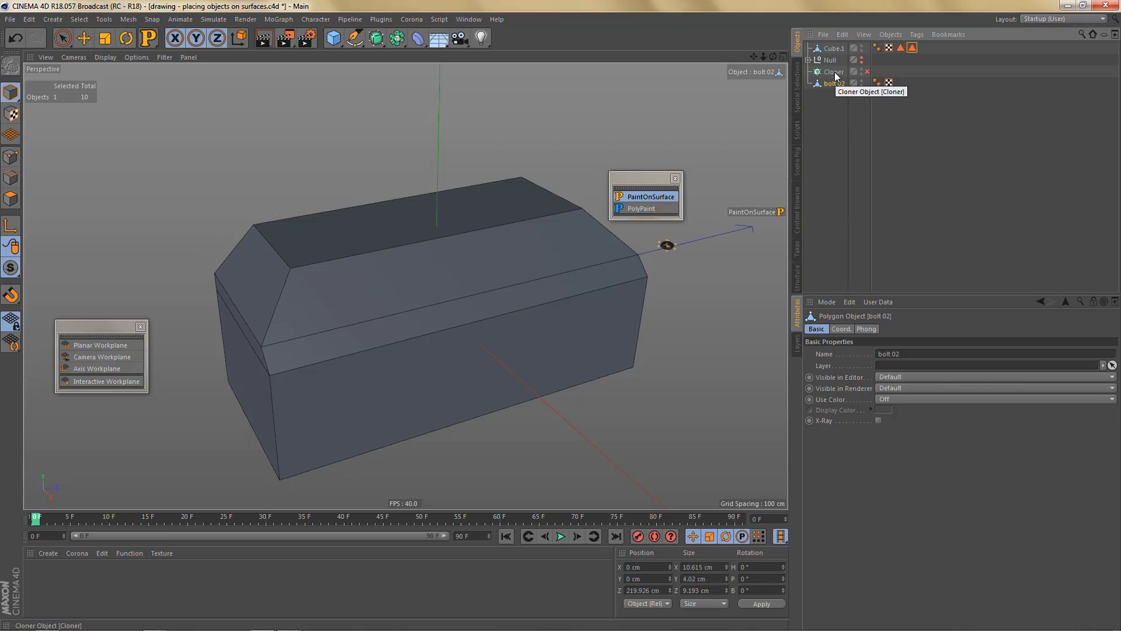
pyautogui.click(834, 71)
pyautogui.keyDown('ctrl'); pyautogui.click(840, 84); pyautogui.keyUp('ctrl')
pyautogui.press('Delete')
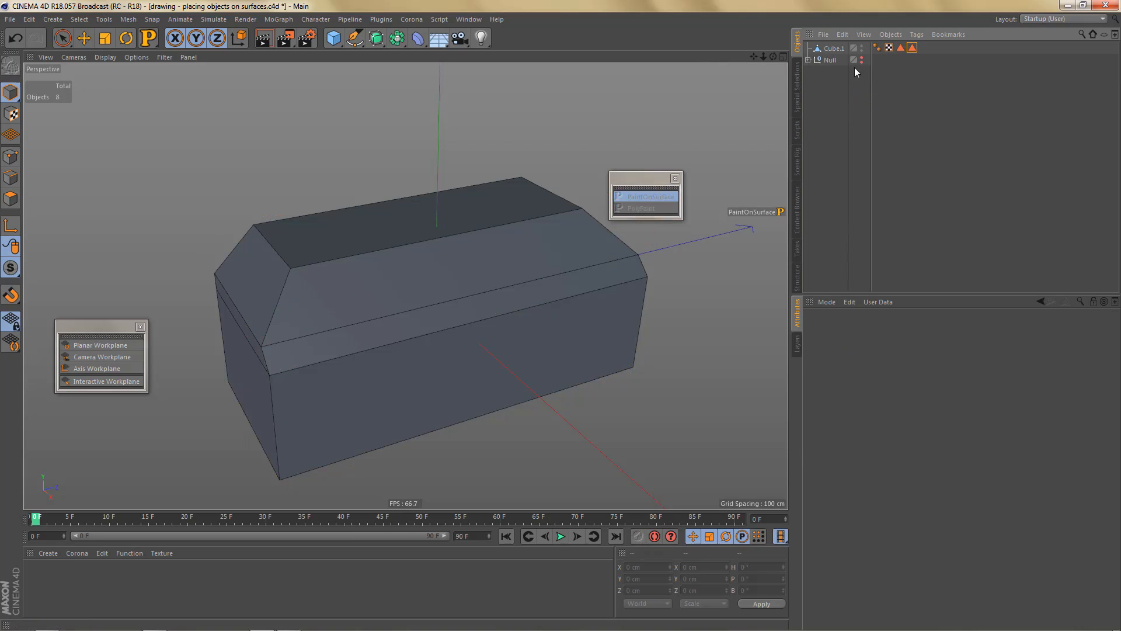
# Step: Unhide and expand the Null group of screws, bolts and washer, and close the floating workplane palette
pyautogui.click(862, 61)
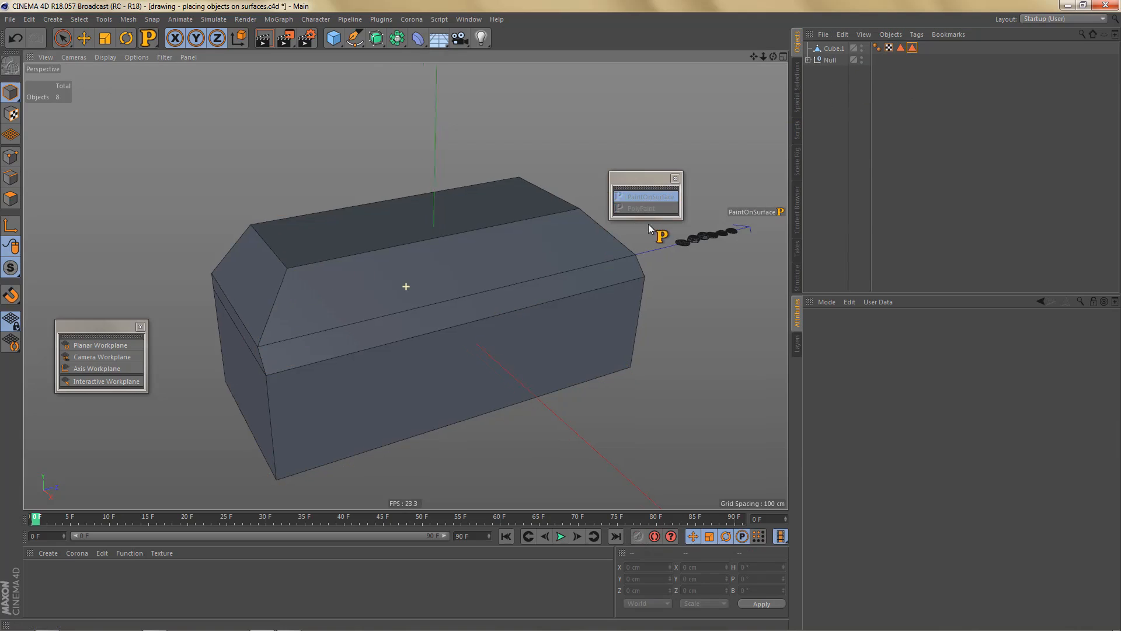
pyautogui.keyDown('alt'); pyautogui.moveTo(648, 224); pyautogui.dragTo(616, 214, button='middle'); pyautogui.keyUp('alt')
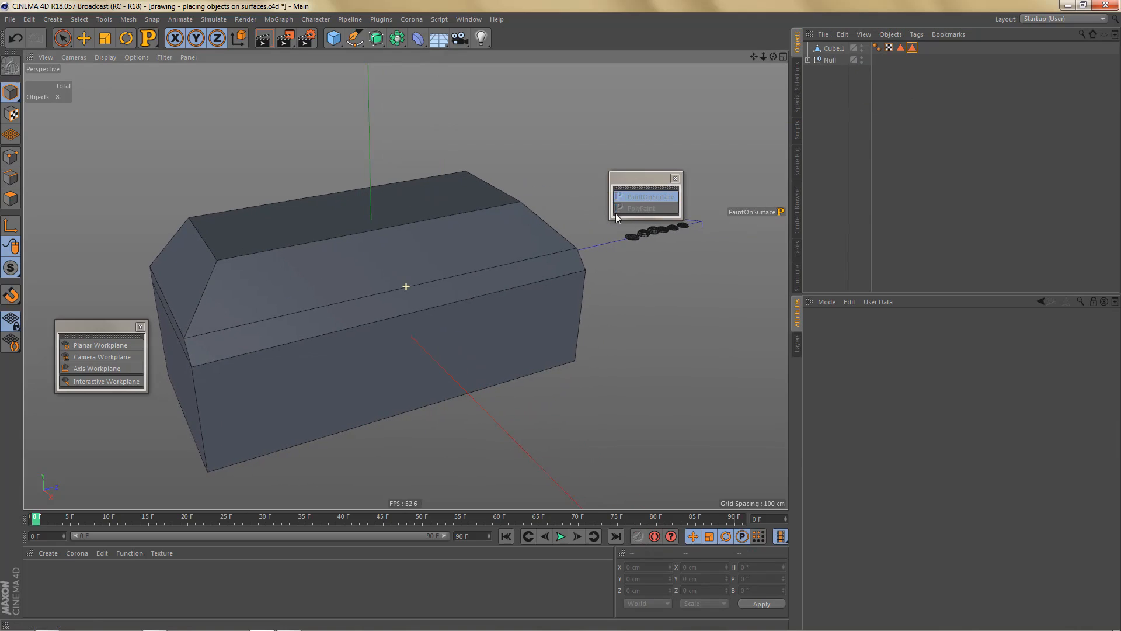
pyautogui.click(809, 60)
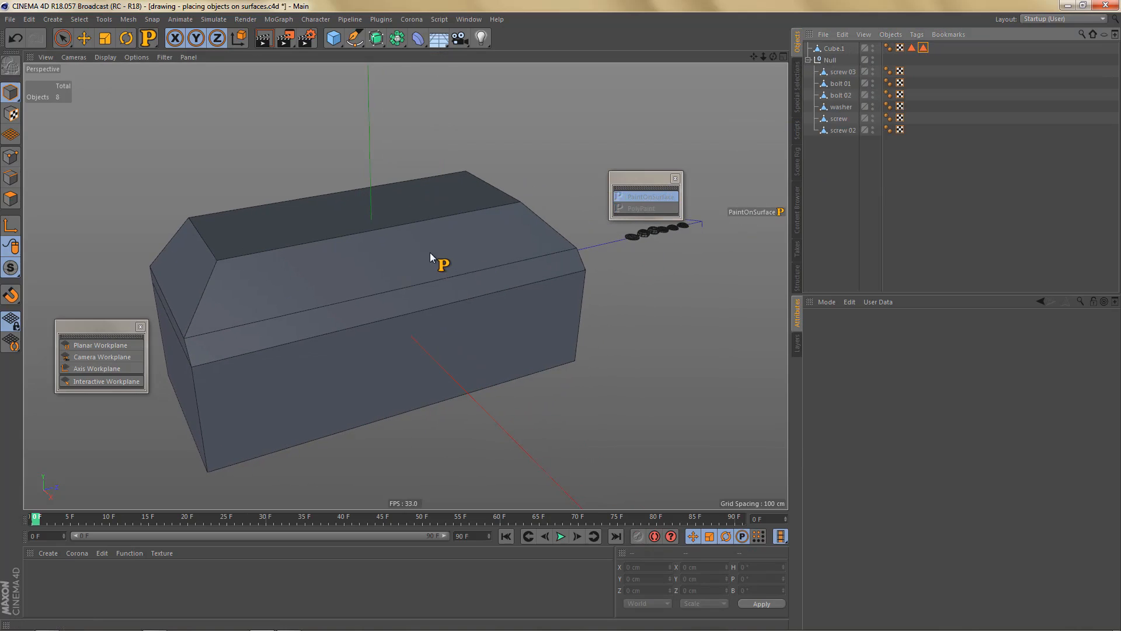
pyautogui.keyDown('alt'); pyautogui.moveTo(430, 252); pyautogui.dragTo(448, 237, button='middle'); pyautogui.keyUp('alt')
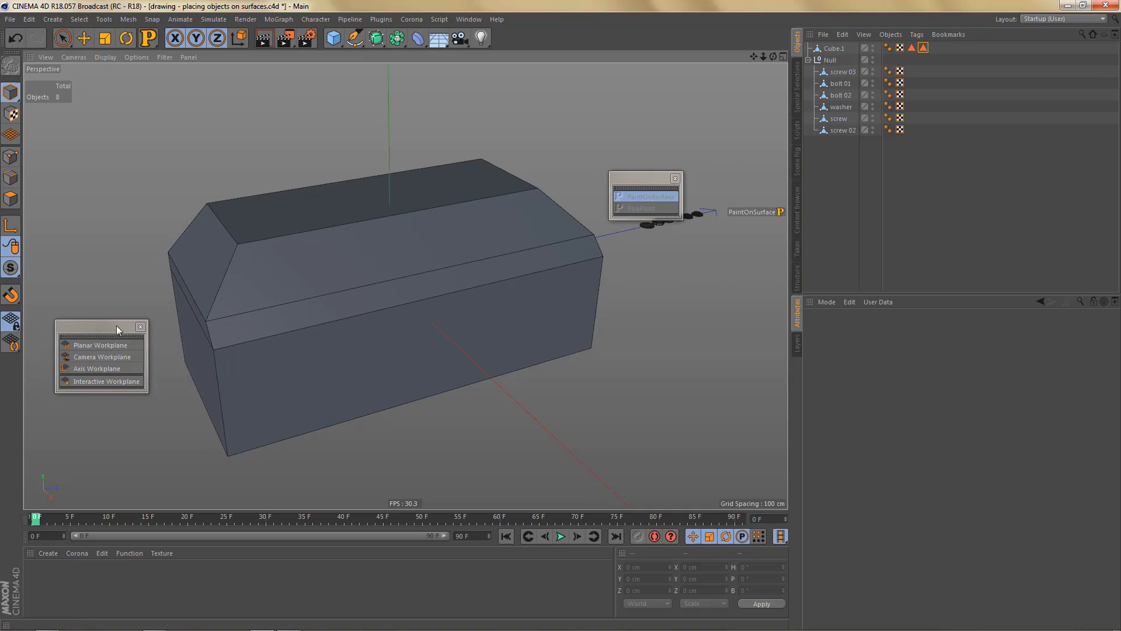
pyautogui.click(141, 327)
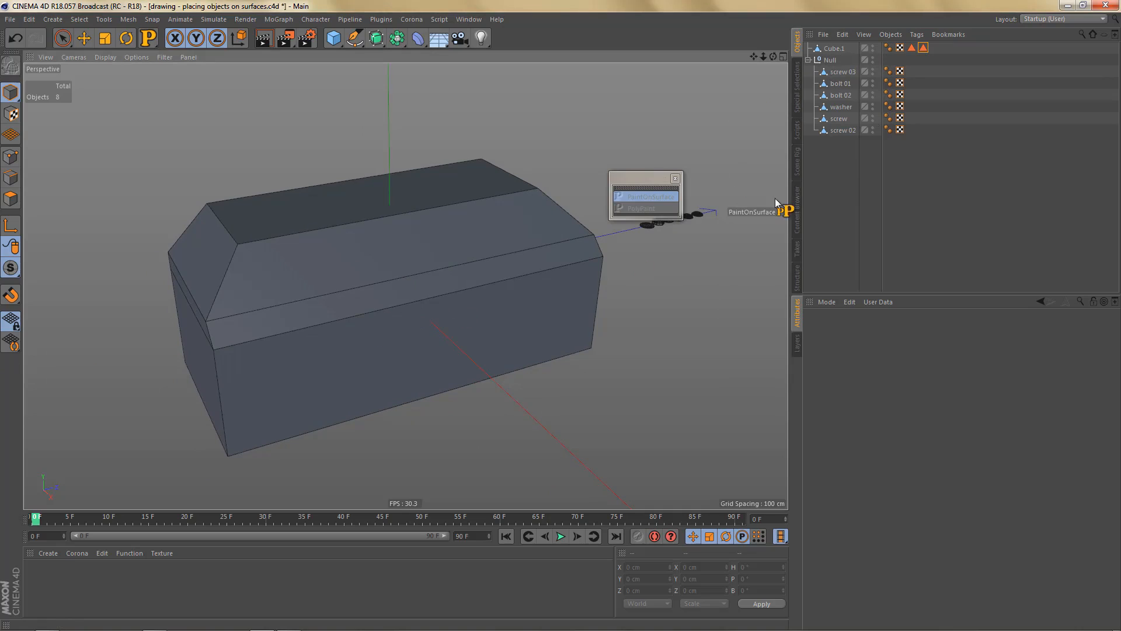
# Step: With Cube.1 selected, activate PaintOnSurface and assign the washer as its Paint Object
pyautogui.click(835, 50)
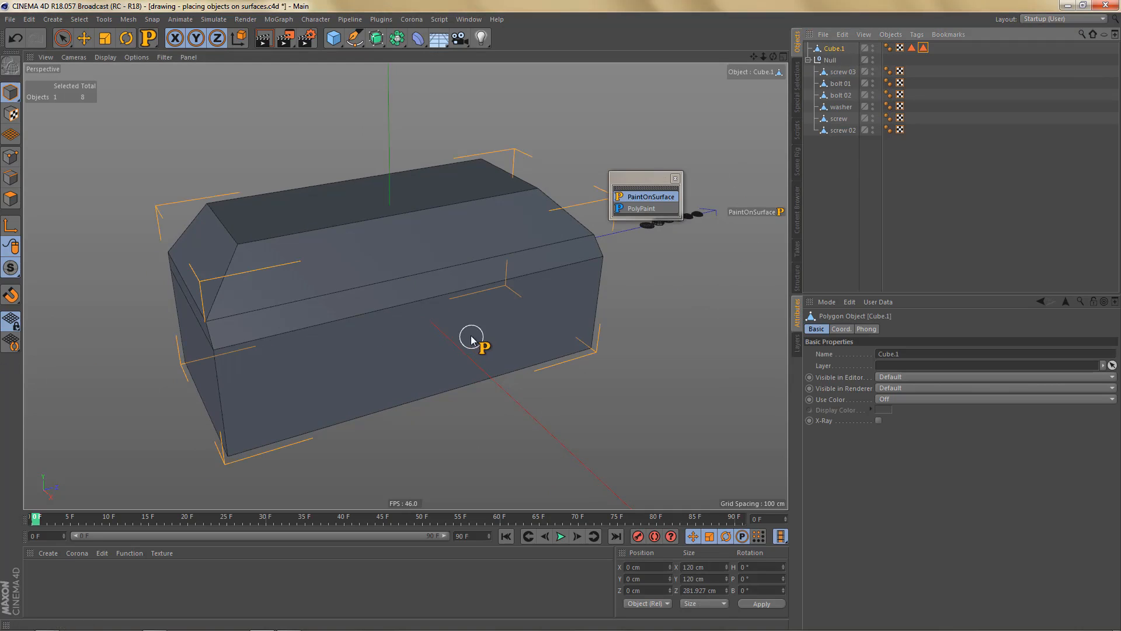
pyautogui.keyDown('alt'); pyautogui.moveTo(474, 336); pyautogui.dragTo(489, 342, button='middle'); pyautogui.keyUp('alt')
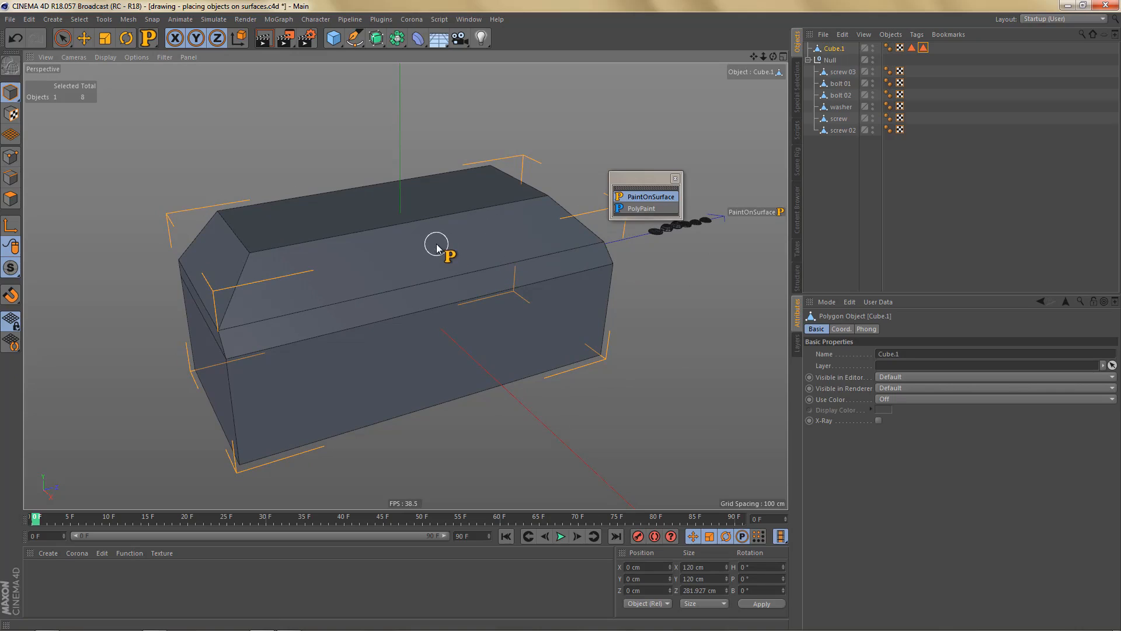
pyautogui.click(764, 278)
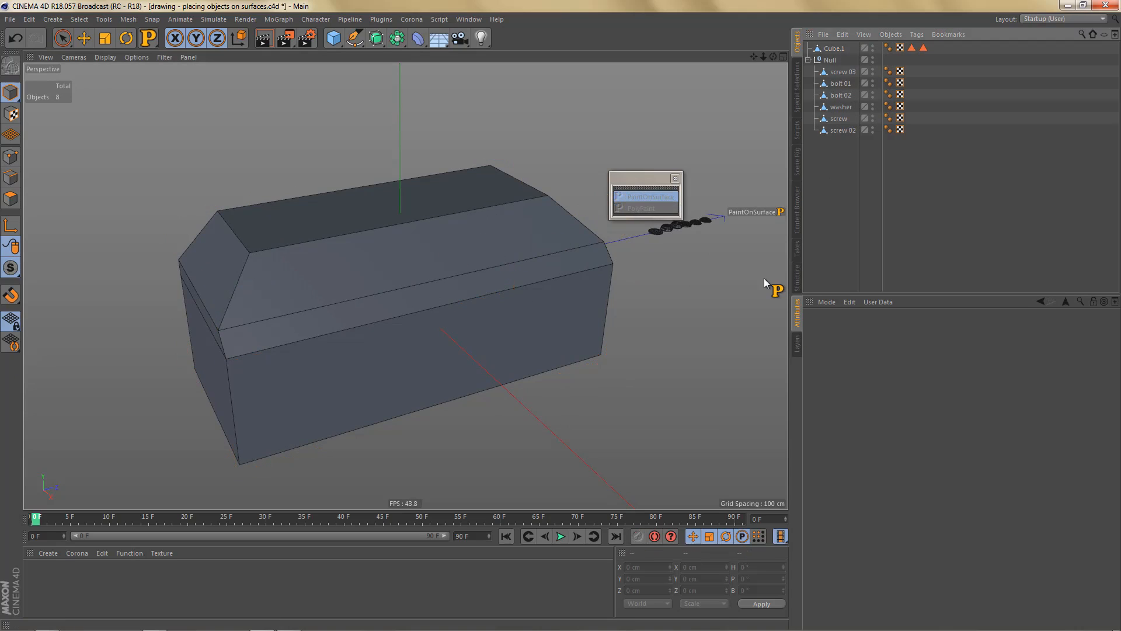
pyautogui.click(834, 49)
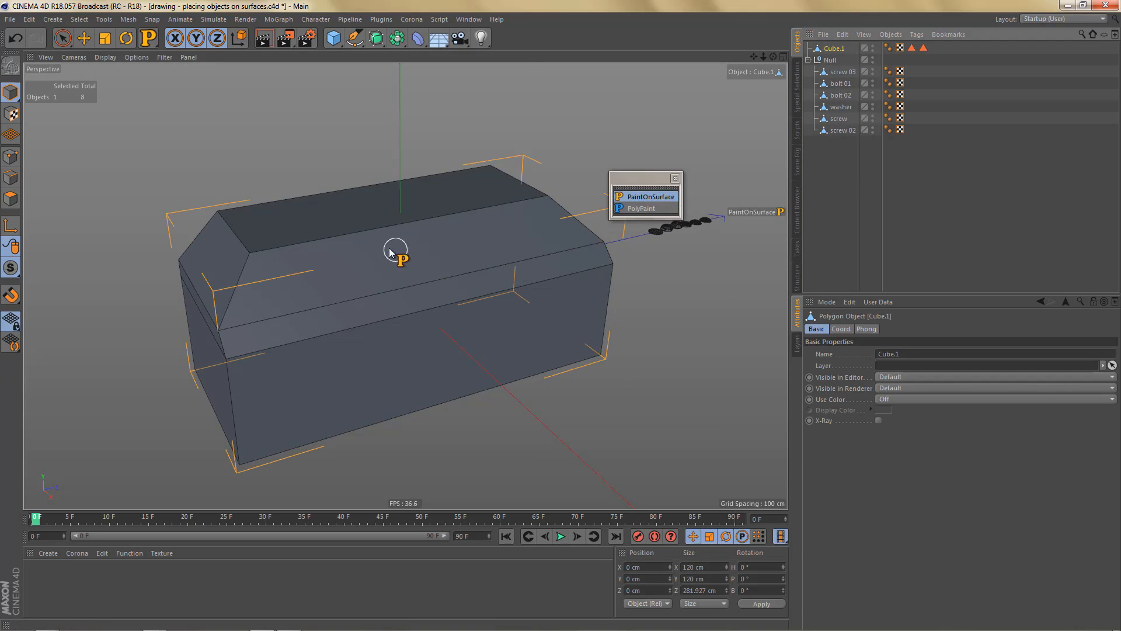
pyautogui.click(639, 198)
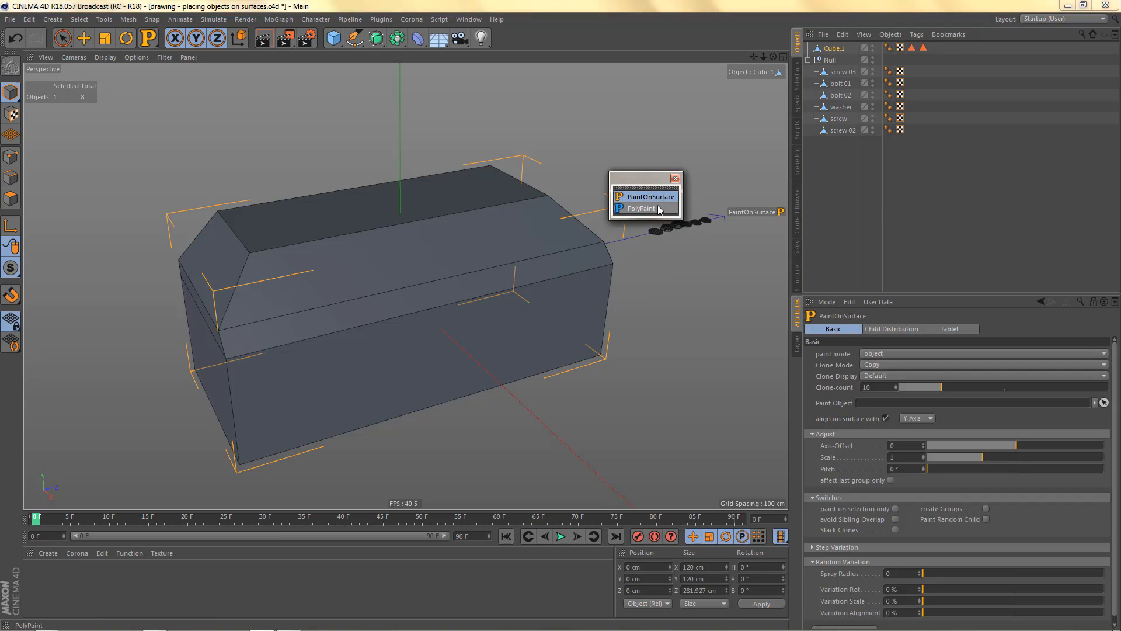
pyautogui.click(830, 404)
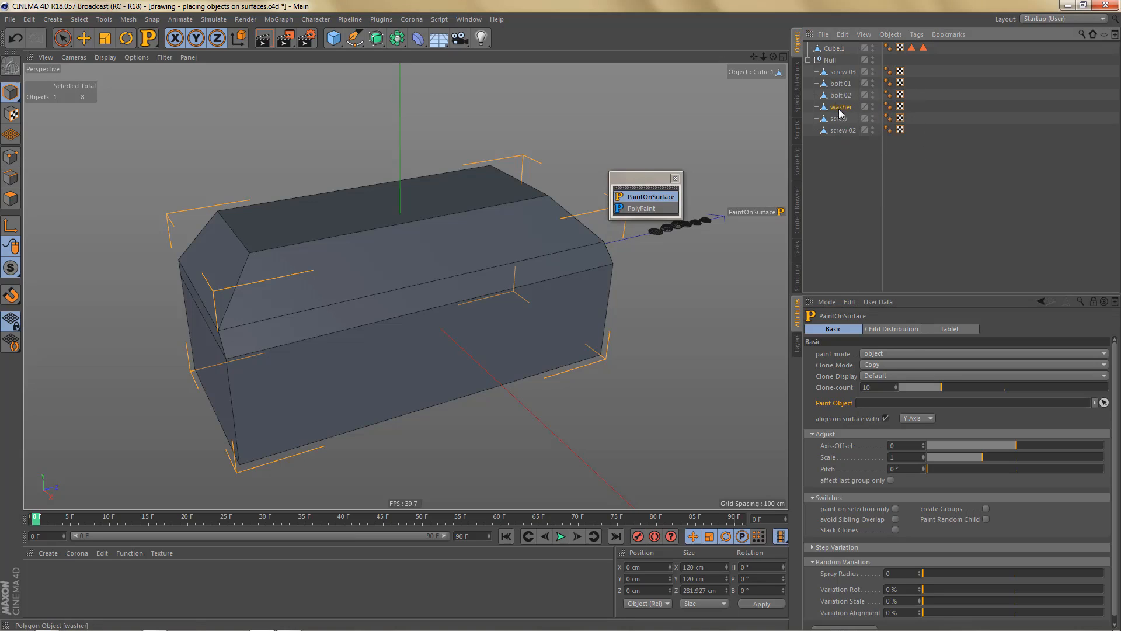
pyautogui.moveTo(890, 402); pyautogui.dragTo(890, 403)
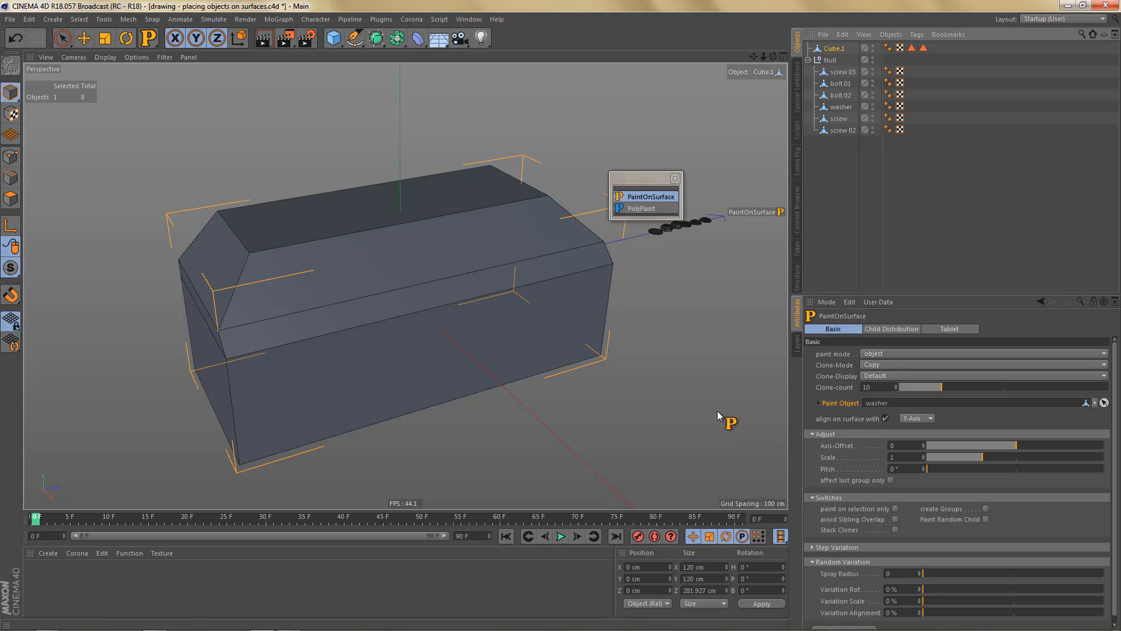
# Step: Paint individual washers onto the box's long chamfers, sides and end faces, working around both ends of Cube.1
pyautogui.click(345, 262)
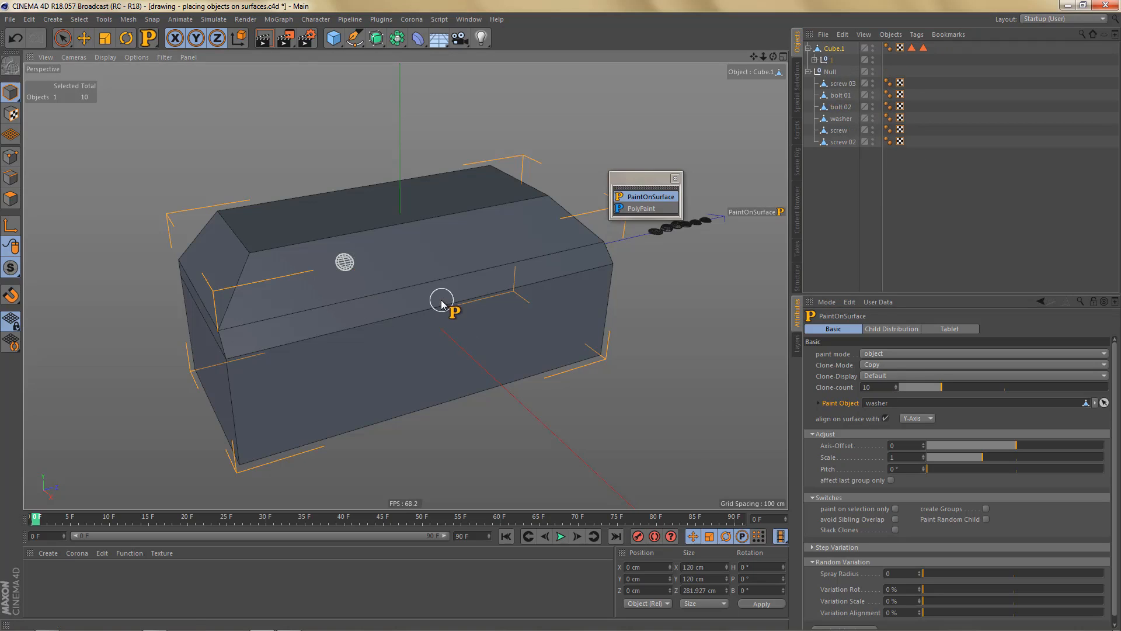
pyautogui.keyDown('alt'); pyautogui.moveTo(423, 263); pyautogui.dragTo(469, 251); pyautogui.keyUp('alt')
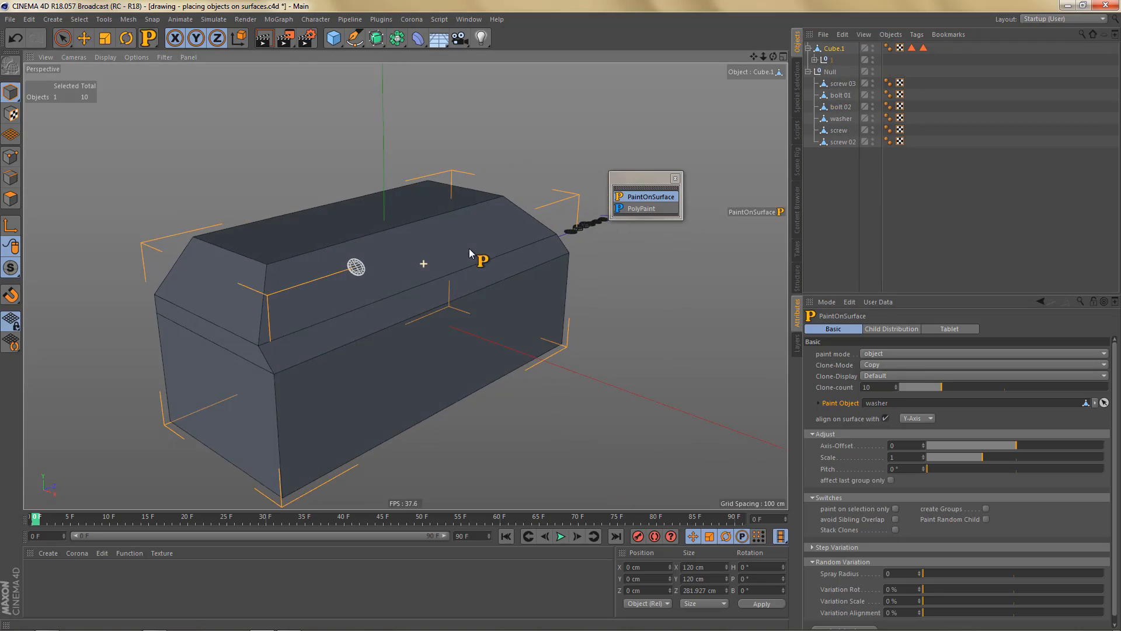
pyautogui.click(219, 275)
pyautogui.click(233, 380)
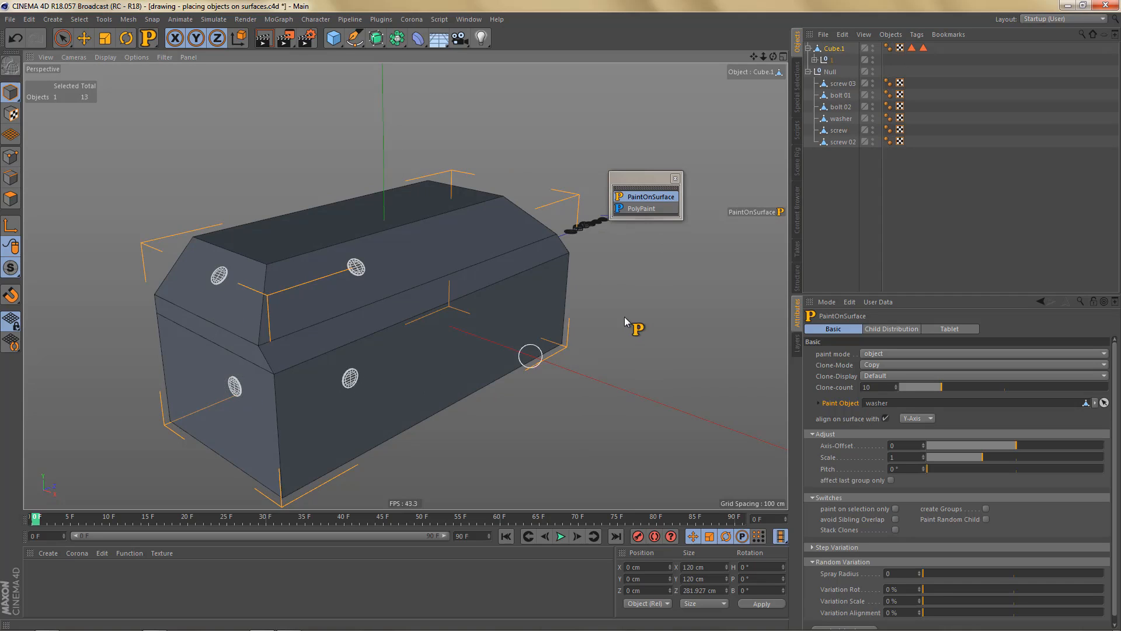
pyautogui.keyDown('alt'); pyautogui.moveTo(552, 307); pyautogui.dragTo(319, 322); pyautogui.keyUp('alt')
pyautogui.click(605, 305)
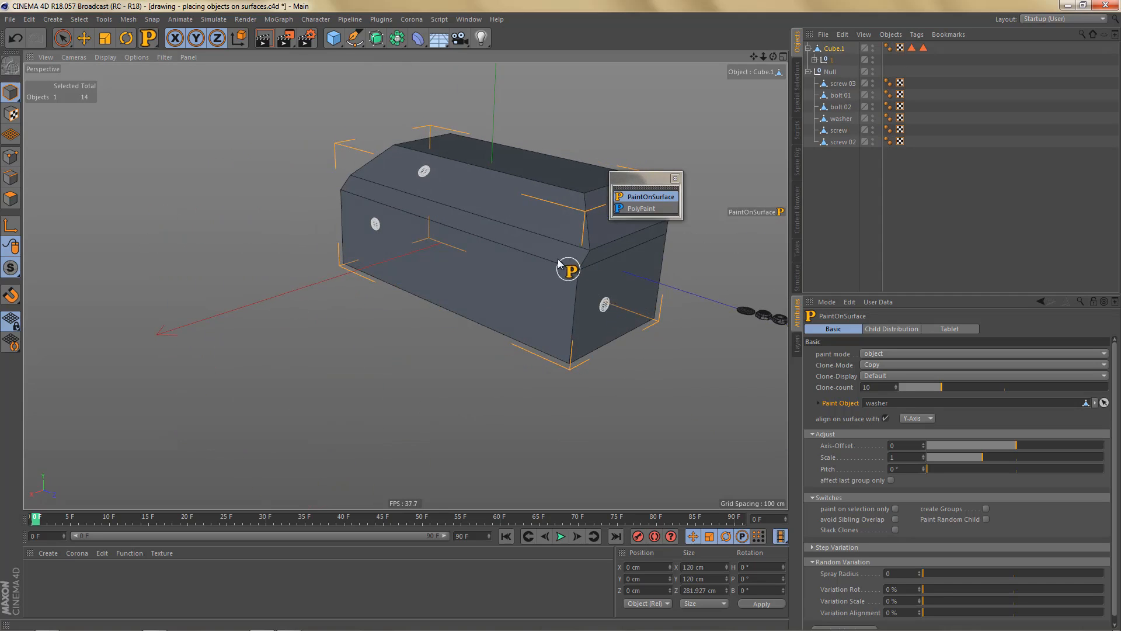
pyautogui.moveTo(567, 268)
pyautogui.keyDown('alt'); pyautogui.mouseDown(button='middle')
pyautogui.moveTo(469, 333)
pyautogui.moveTo(522, 320)
pyautogui.moveTo(522, 303)
pyautogui.mouseUp(button='middle'); pyautogui.keyUp('alt')
pyautogui.click(546, 267)
# Step: Bevel the bottom corner point of Cube.1 by about 55 cm and return to object mode
pyautogui.click(835, 49)
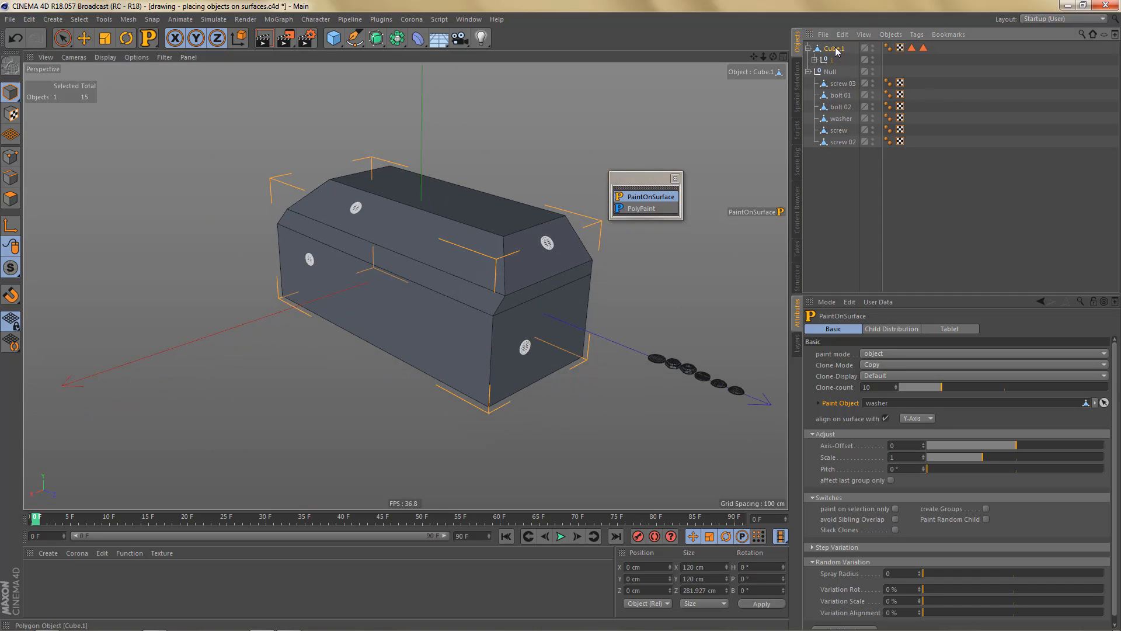
pyautogui.press('e')
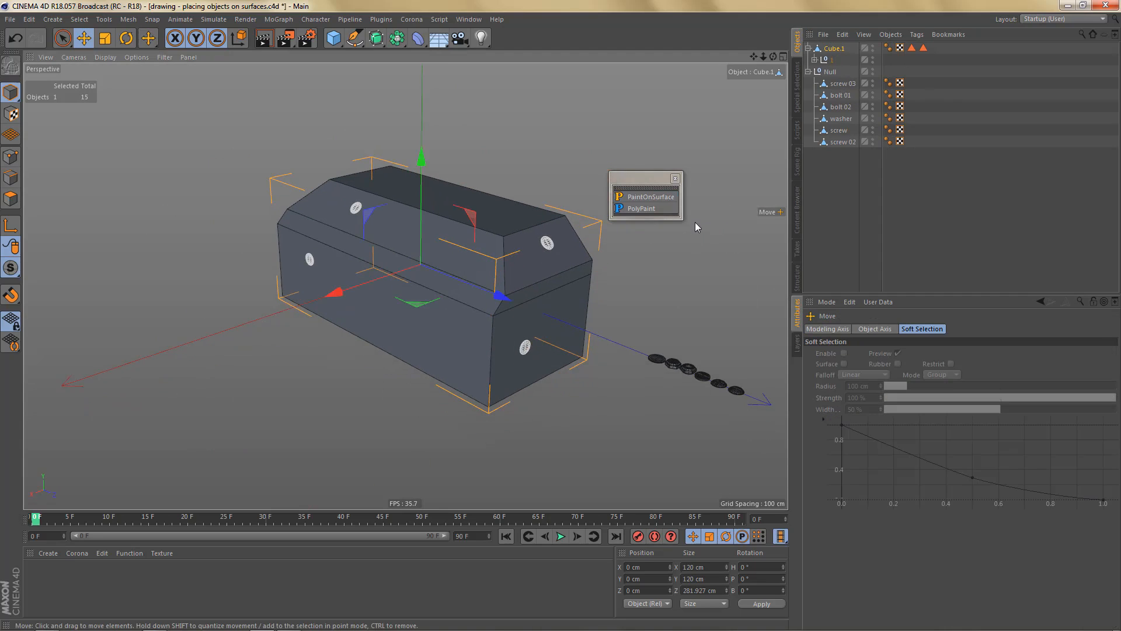
pyautogui.press('Return')
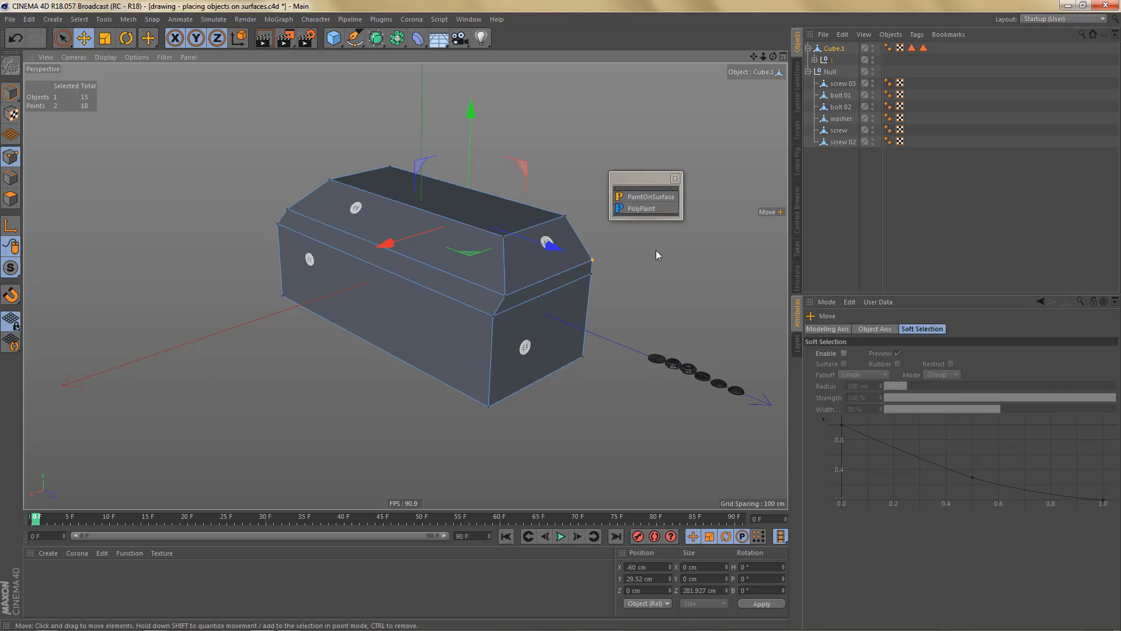
pyautogui.click(485, 407)
pyautogui.press('m')
pyautogui.press('s')
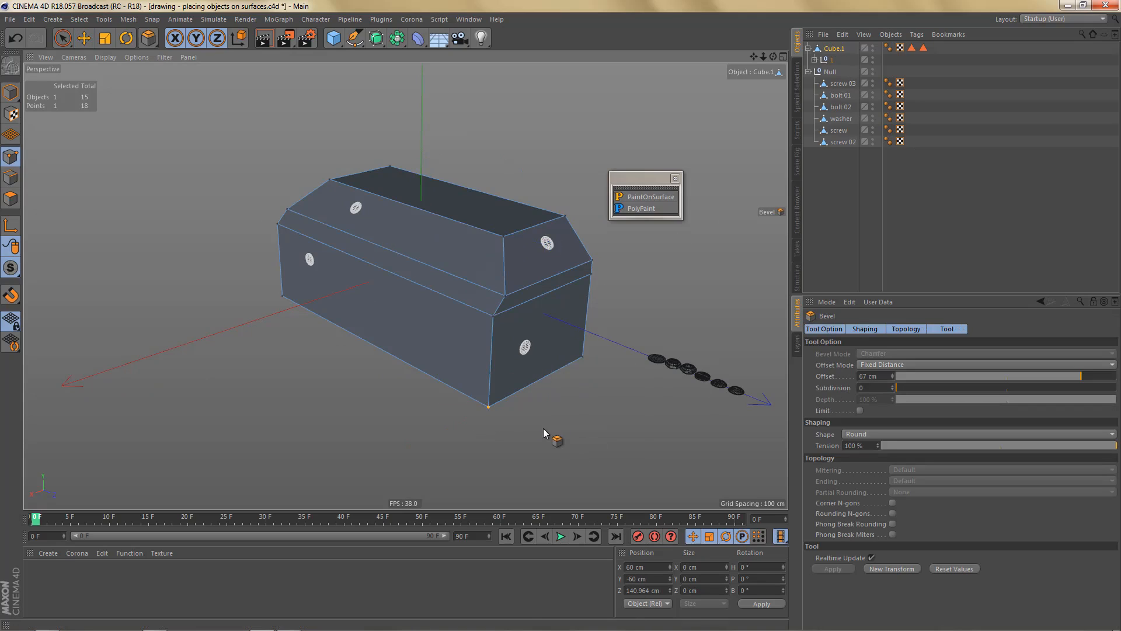
pyautogui.moveTo(546, 433); pyautogui.dragTo(606, 432)
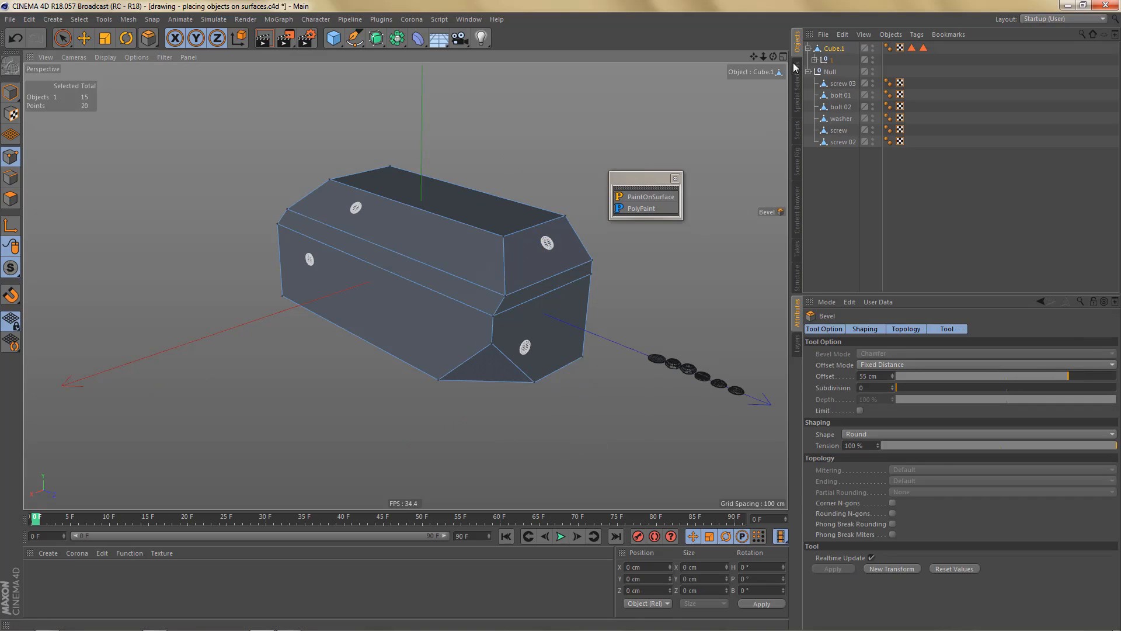
pyautogui.press('Return')
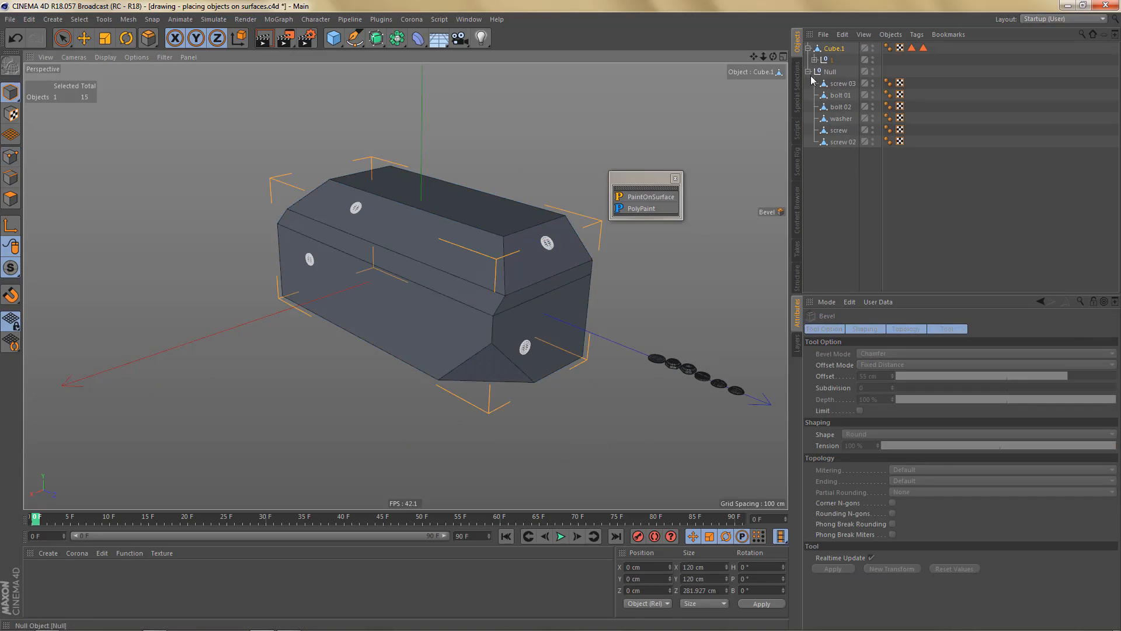
# Step: Assign bolt 02 as the PaintOnSurface object and paint single bolts on the bevelled corner, long side, chamfer and top face
pyautogui.click(649, 197)
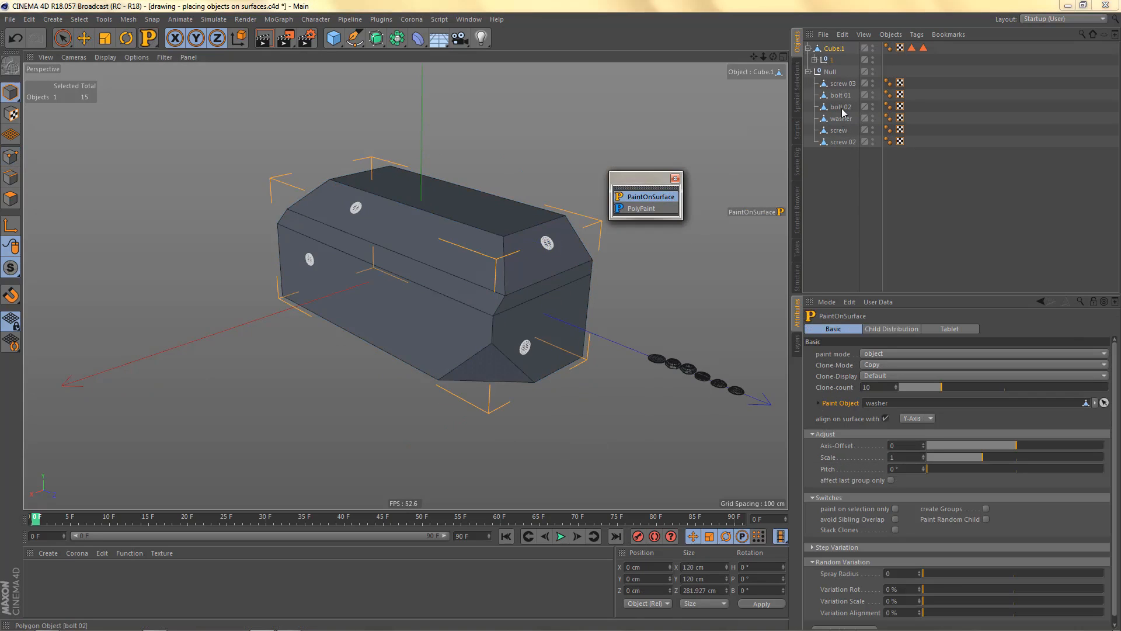
pyautogui.click(841, 107)
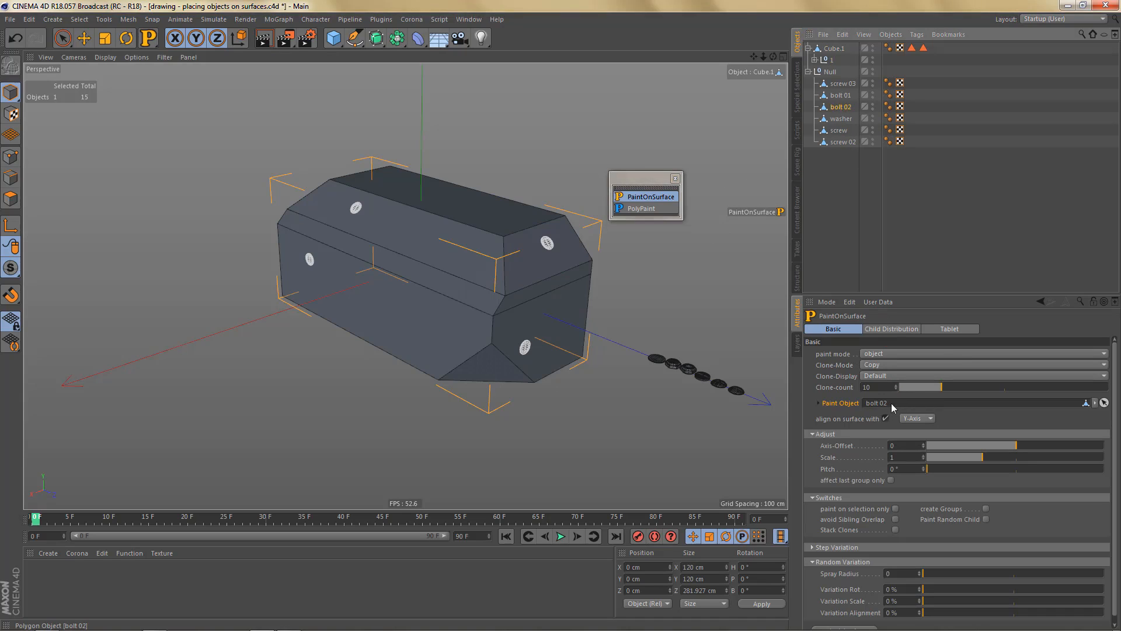
pyautogui.scroll(3, 502, 374)
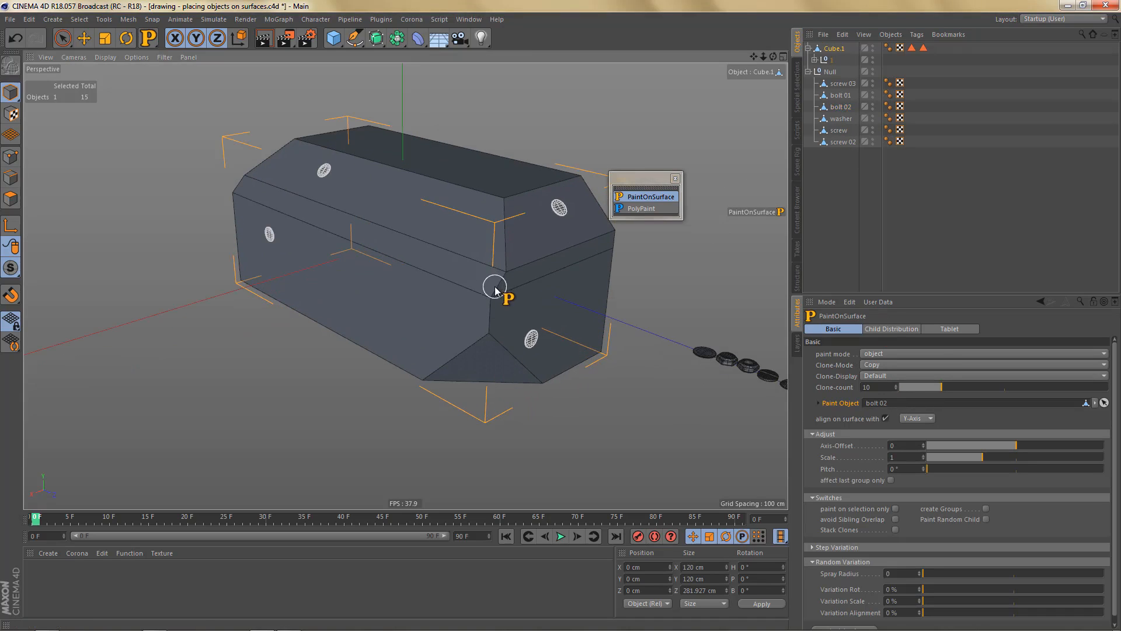
pyautogui.keyDown('alt'); pyautogui.moveTo(495, 291); pyautogui.dragTo(498, 375); pyautogui.keyUp('alt')
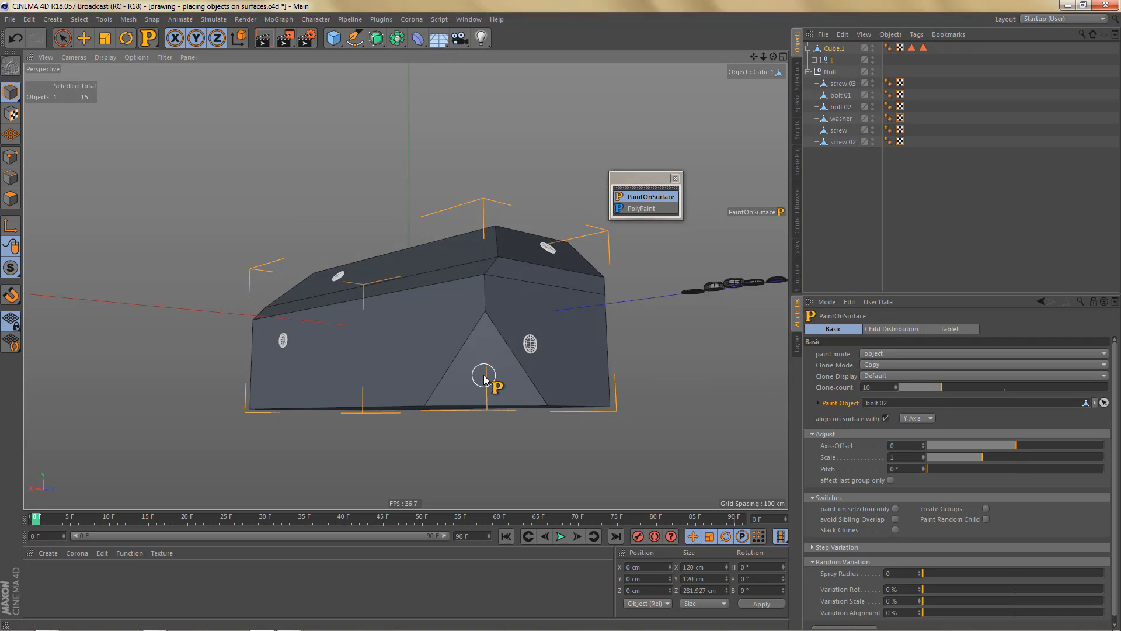
pyautogui.click(485, 379)
pyautogui.click(384, 340)
pyautogui.moveTo(383, 338)
pyautogui.keyDown('alt'); pyautogui.mouseDown()
pyautogui.moveTo(513, 400)
pyautogui.moveTo(465, 327)
pyautogui.mouseUp(); pyautogui.keyUp('alt')
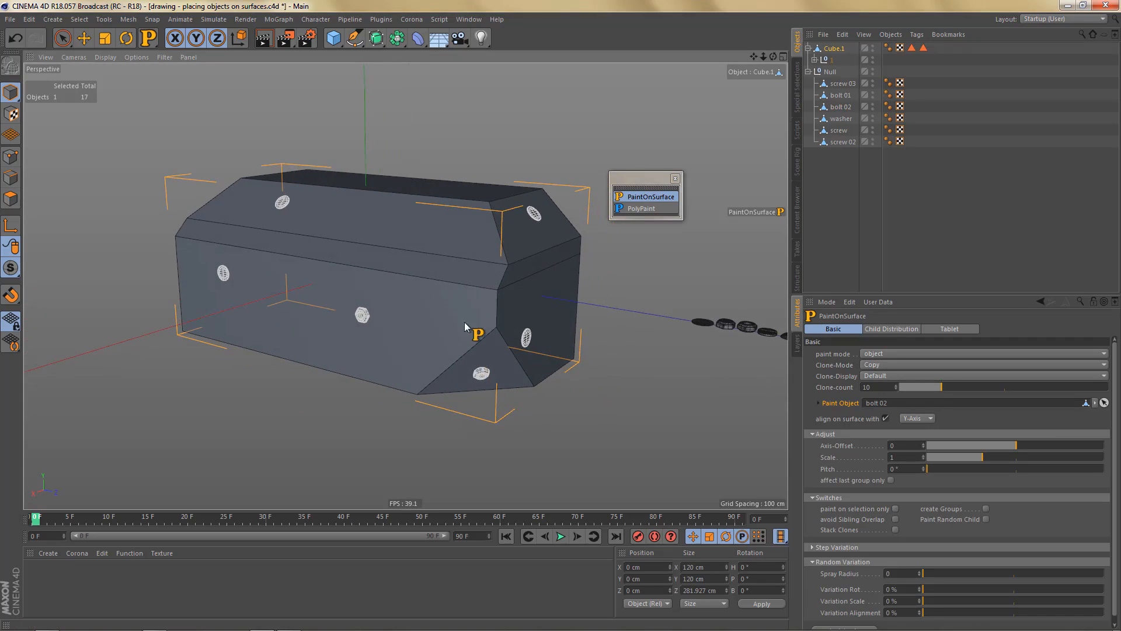
pyautogui.click(430, 237)
pyautogui.moveTo(489, 211)
pyautogui.keyDown('alt'); pyautogui.mouseDown()
pyautogui.moveTo(510, 264)
pyautogui.moveTo(503, 258)
pyautogui.mouseUp(); pyautogui.keyUp('alt')
pyautogui.click(453, 146)
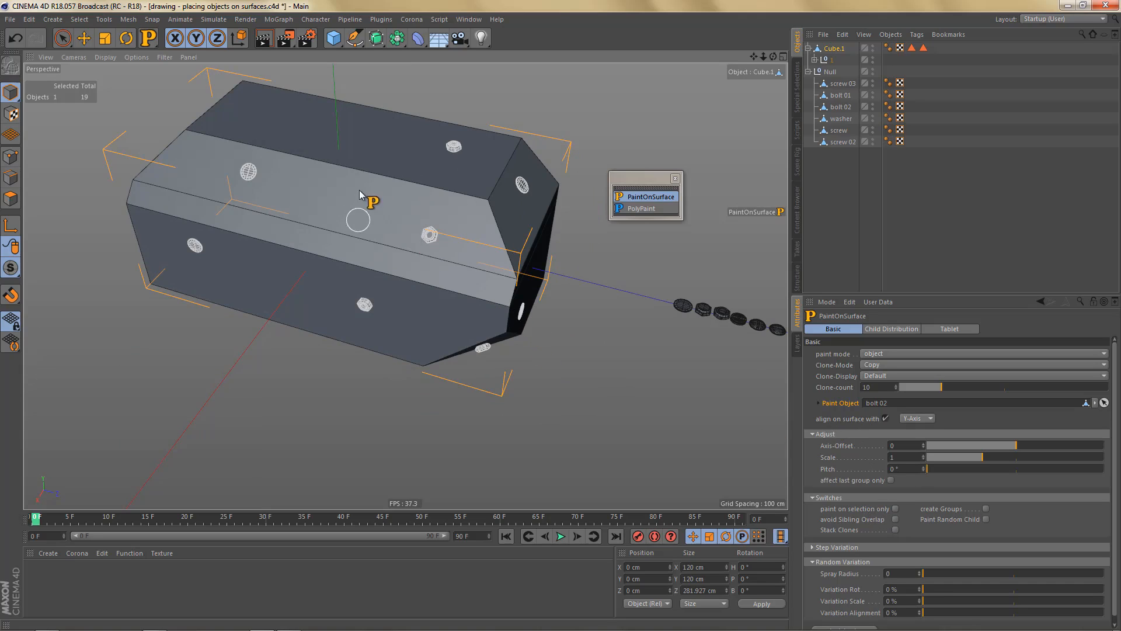
# Step: Examine the painted washers and bolts on the box and in the group under Cube.1
pyautogui.moveTo(357, 198)
pyautogui.keyDown('alt'); pyautogui.mouseDown()
pyautogui.moveTo(530, 236)
pyautogui.moveTo(457, 225)
pyautogui.moveTo(568, 199)
pyautogui.moveTo(337, 237)
pyautogui.mouseUp(); pyautogui.keyUp('alt')
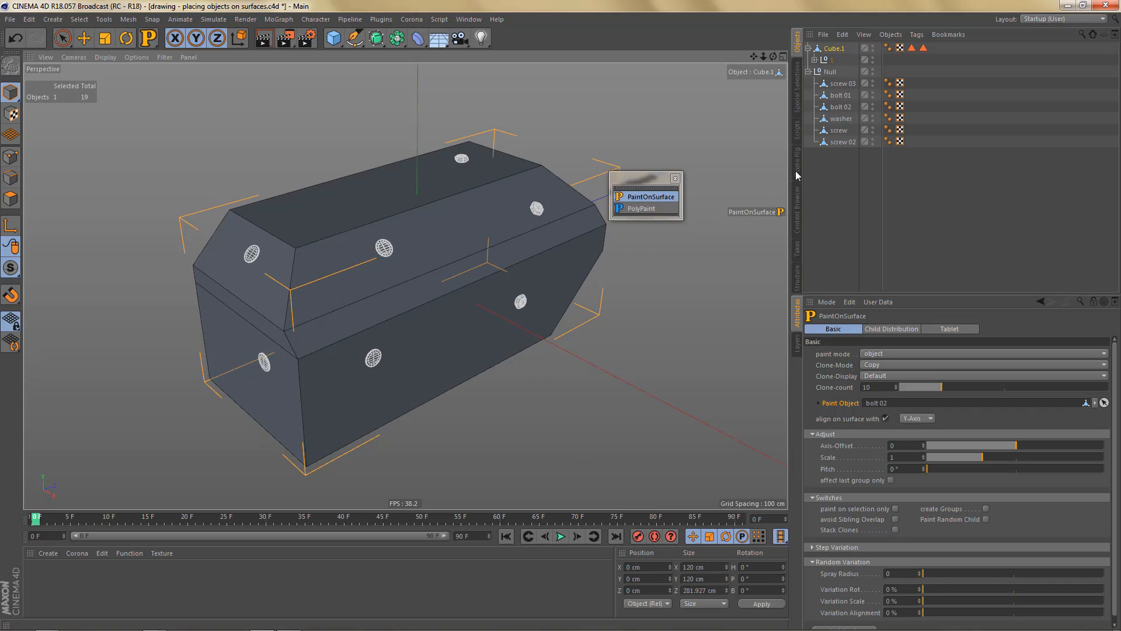
pyautogui.click(815, 60)
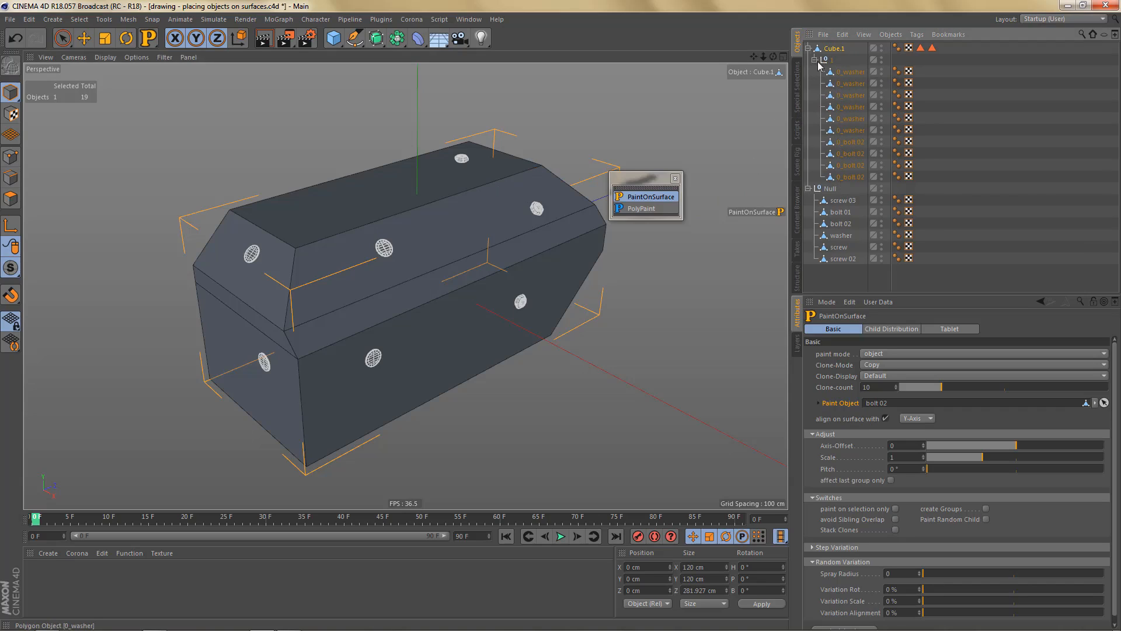
pyautogui.click(814, 60)
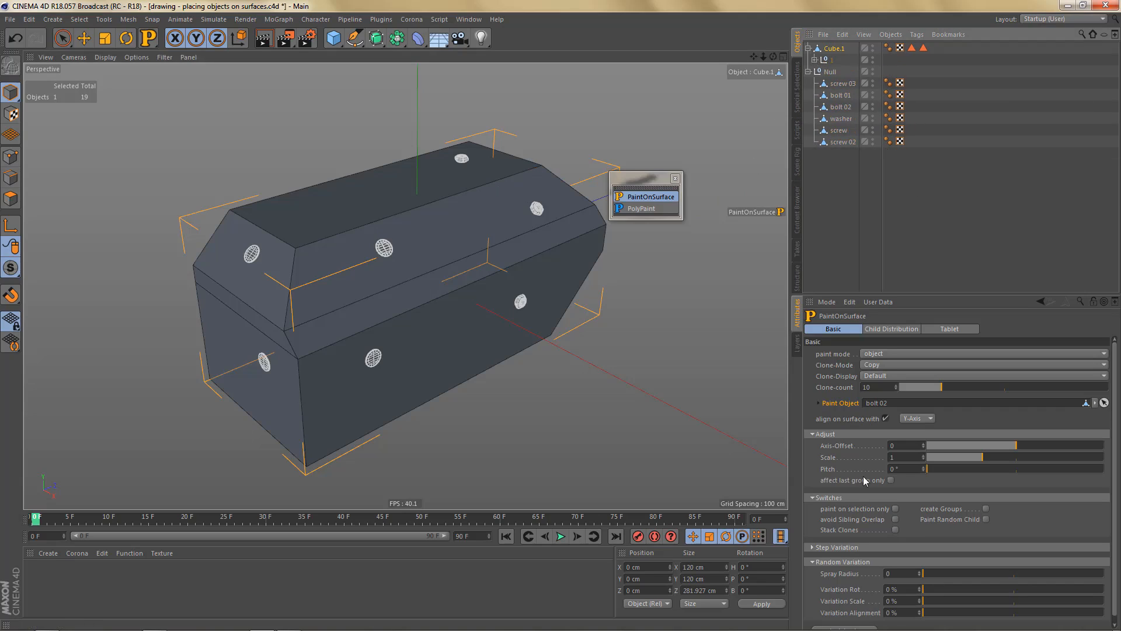
pyautogui.moveTo(982, 458)
pyautogui.mouseDown()
pyautogui.moveTo(966, 458)
pyautogui.moveTo(982, 457)
pyautogui.mouseUp()
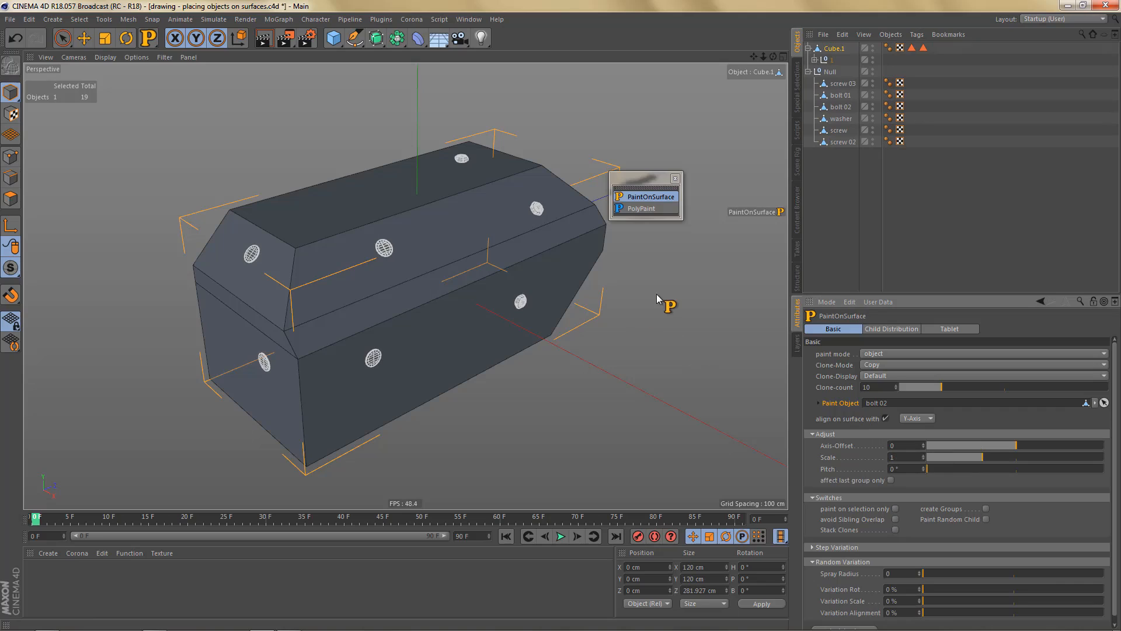
# Step: With Cube.1 selected, set the washer as the Paint Object and paint one between the existing fasteners on the long chamfer
pyautogui.click(838, 50)
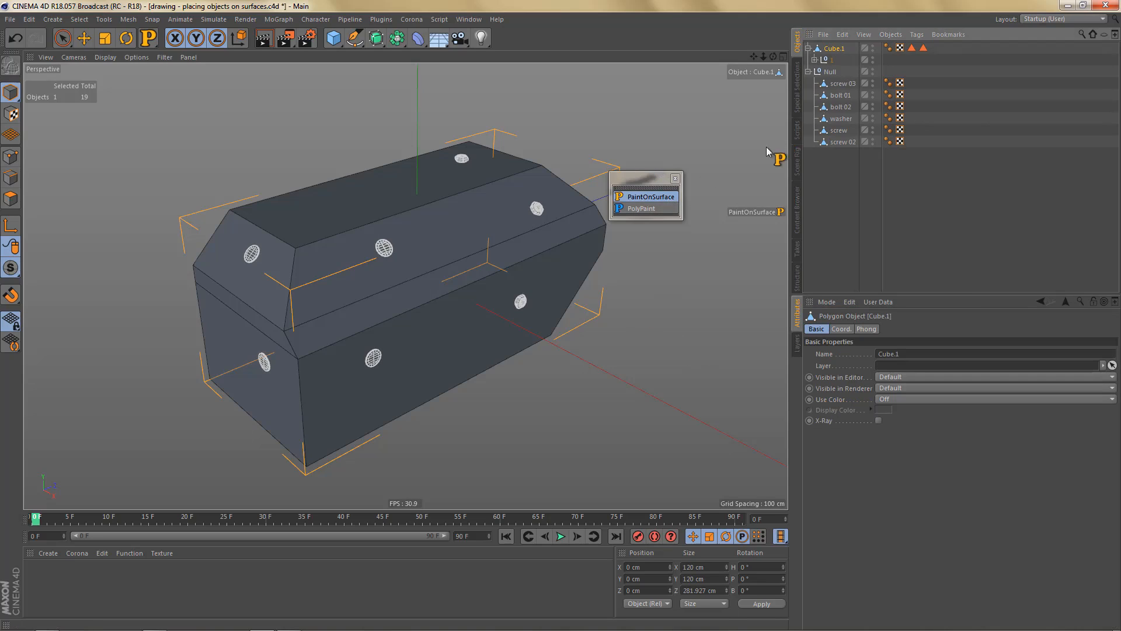
pyautogui.click(650, 197)
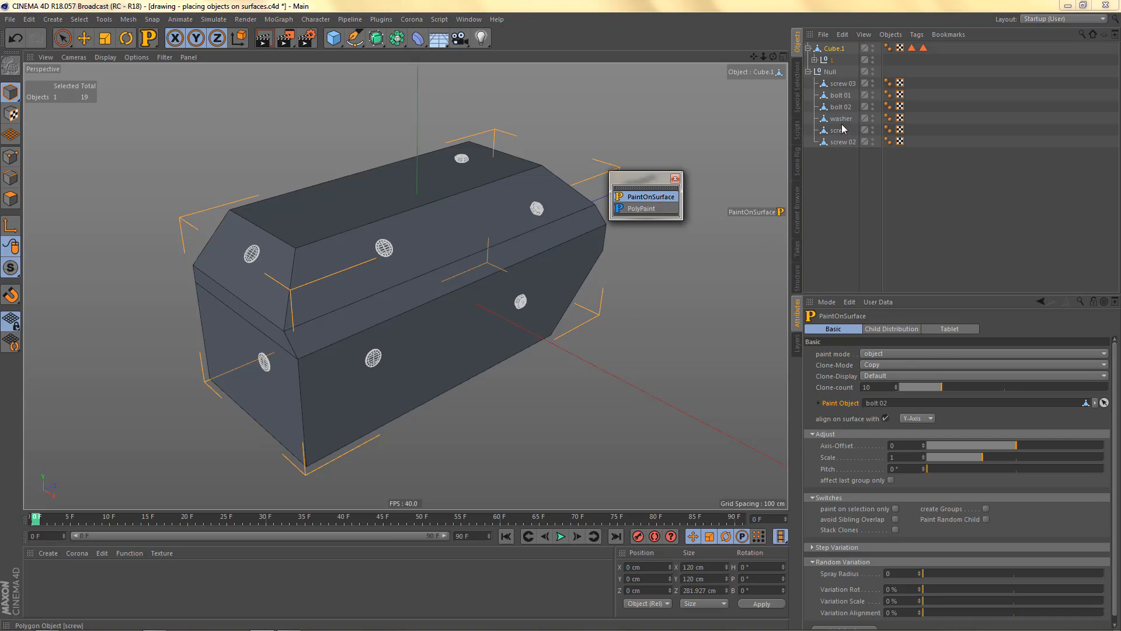
pyautogui.moveTo(840, 119); pyautogui.dragTo(881, 233)
pyautogui.moveTo(885, 404); pyautogui.dragTo(882, 403)
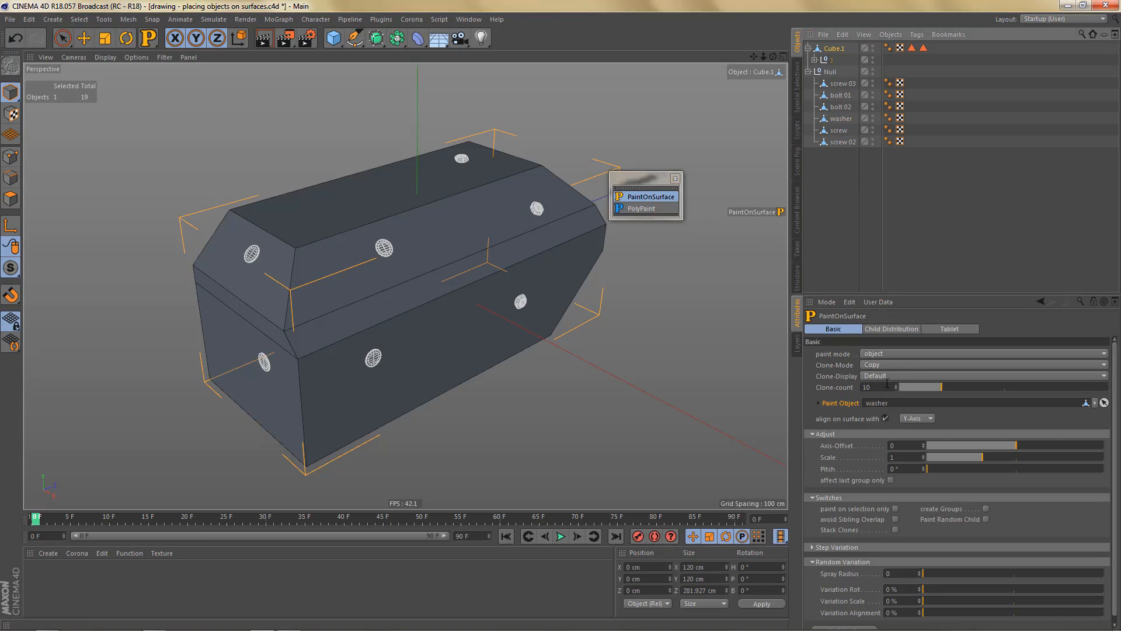
pyautogui.click(459, 222)
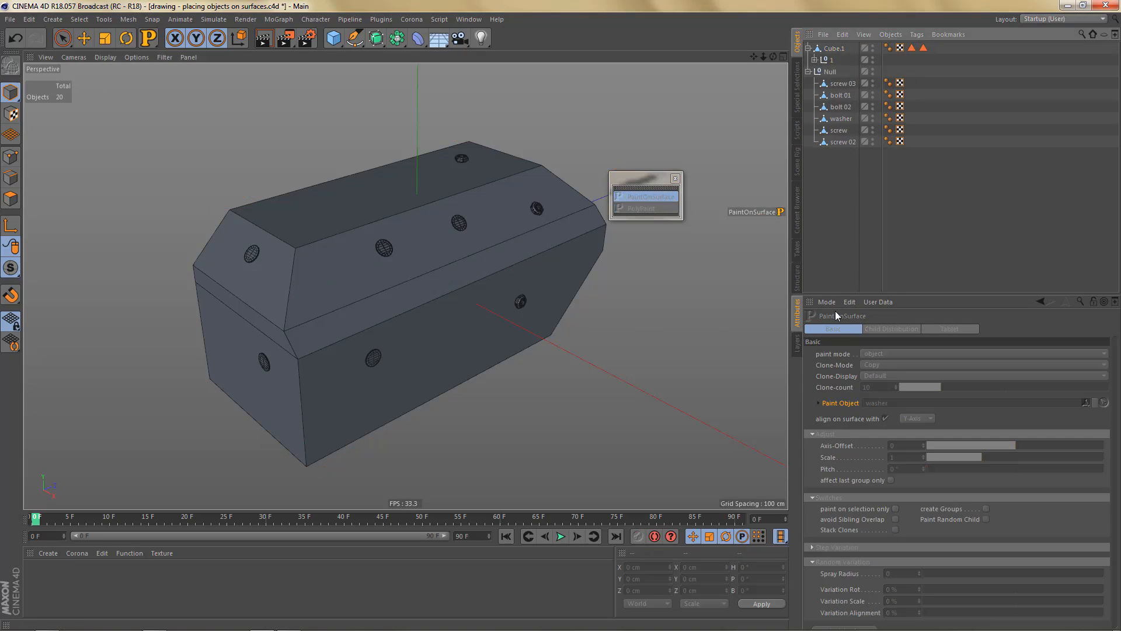
# Step: Reselect Cube.1, reactivate PaintOnSurface and reassign the washer as the Paint Object
pyautogui.click(834, 49)
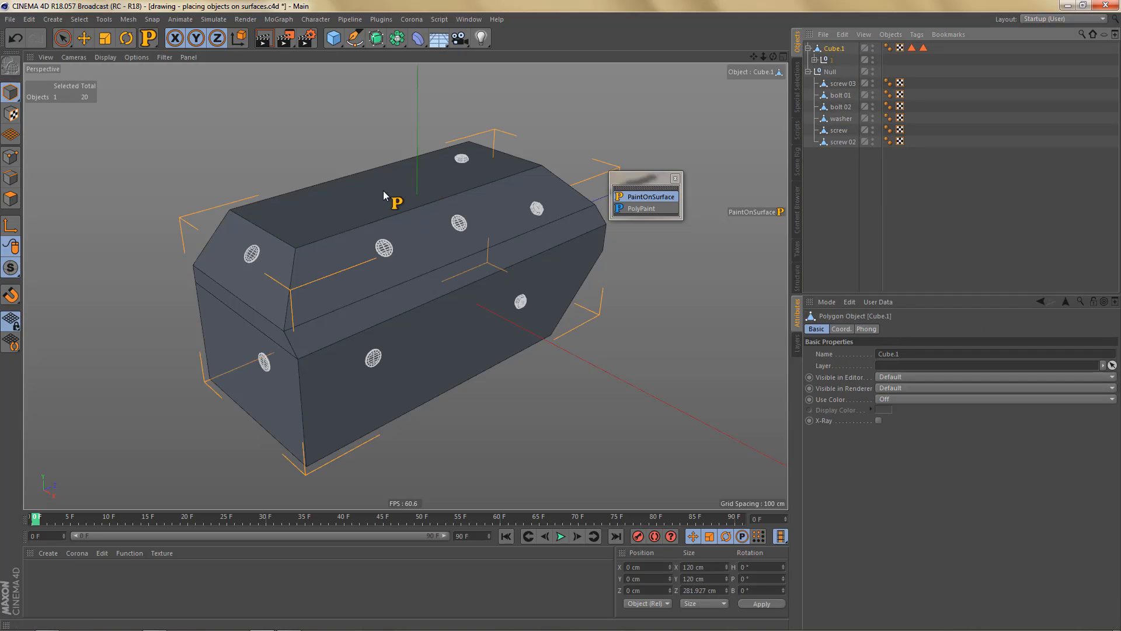
pyautogui.click(637, 196)
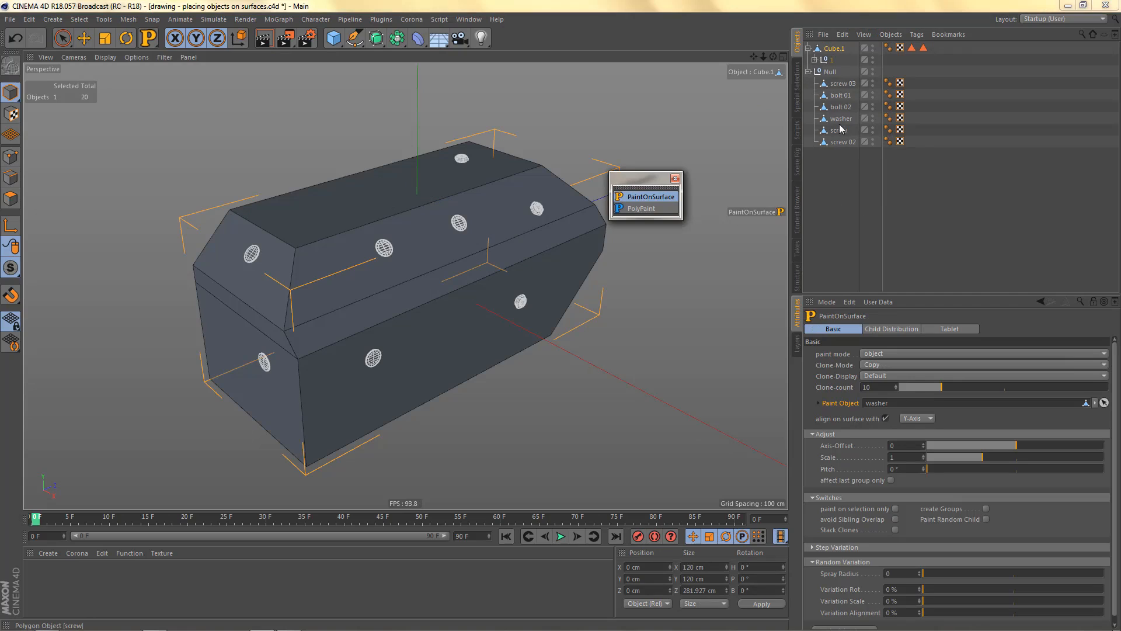
pyautogui.moveTo(841, 123); pyautogui.dragTo(879, 337)
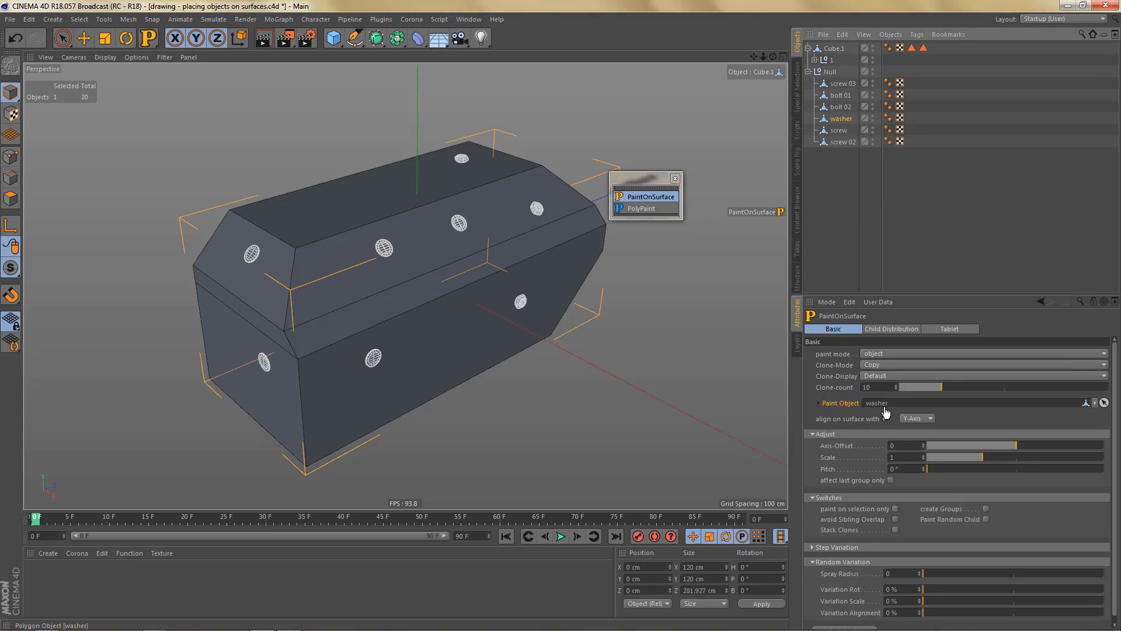
pyautogui.moveTo(887, 406); pyautogui.dragTo(886, 404)
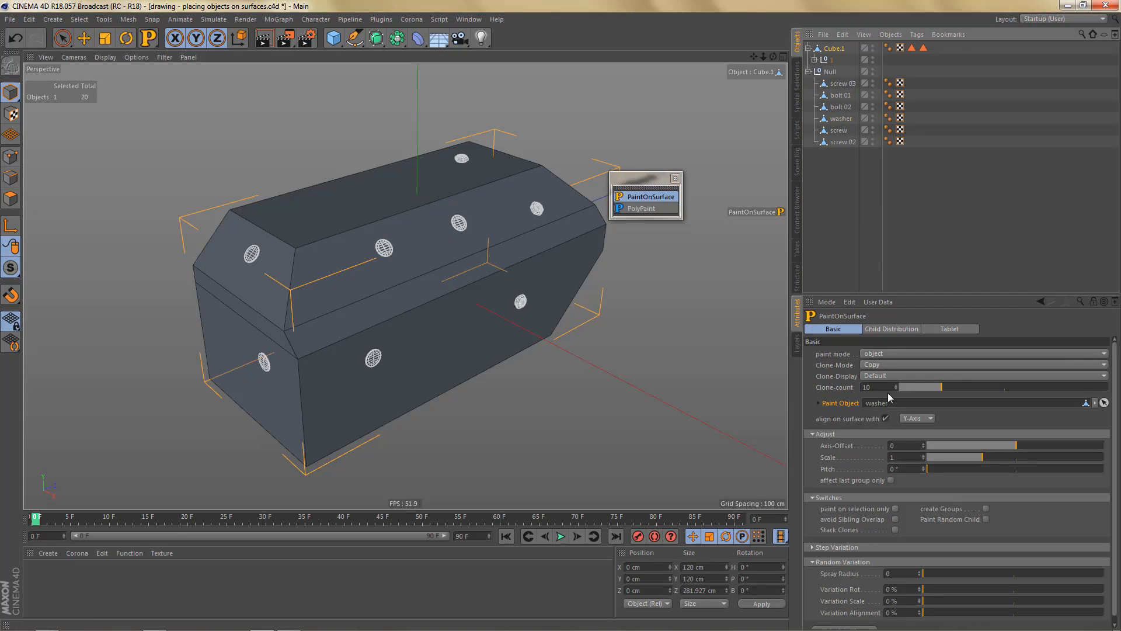
pyautogui.click(834, 50)
pyautogui.click(642, 198)
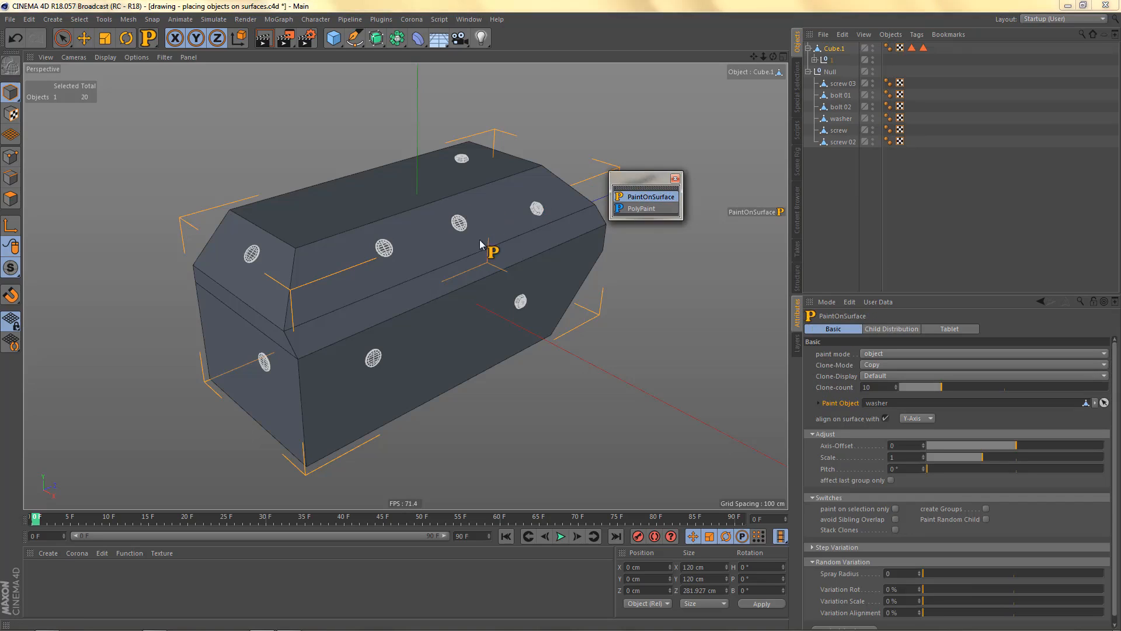
pyautogui.keyDown('alt'); pyautogui.moveTo(490, 245); pyautogui.dragTo(483, 248); pyautogui.keyUp('alt')
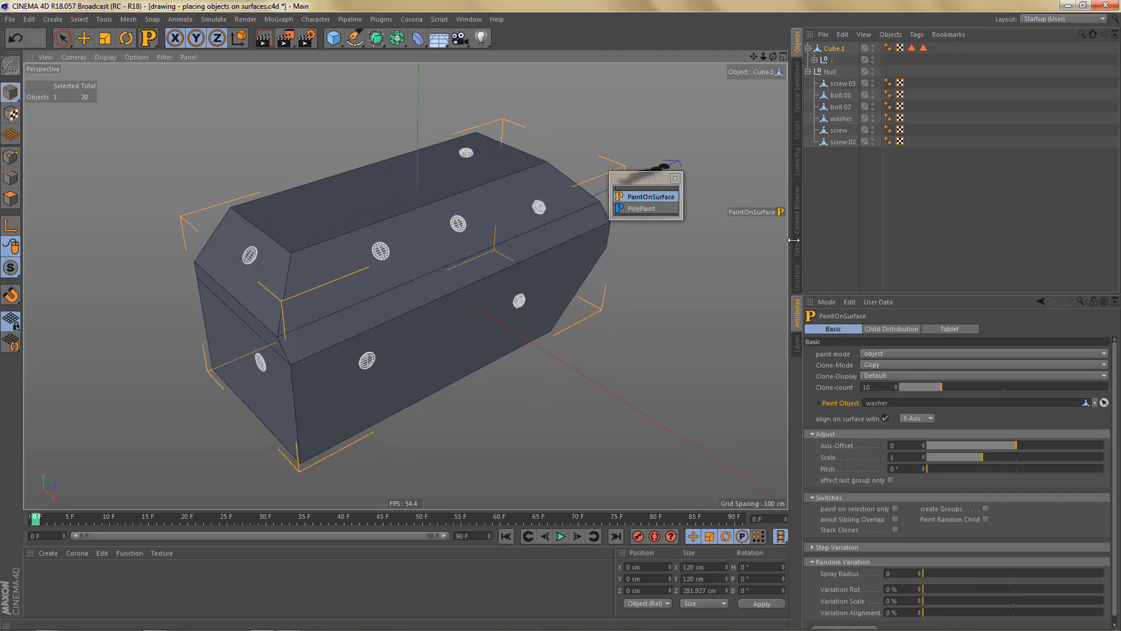
pyautogui.click(840, 194)
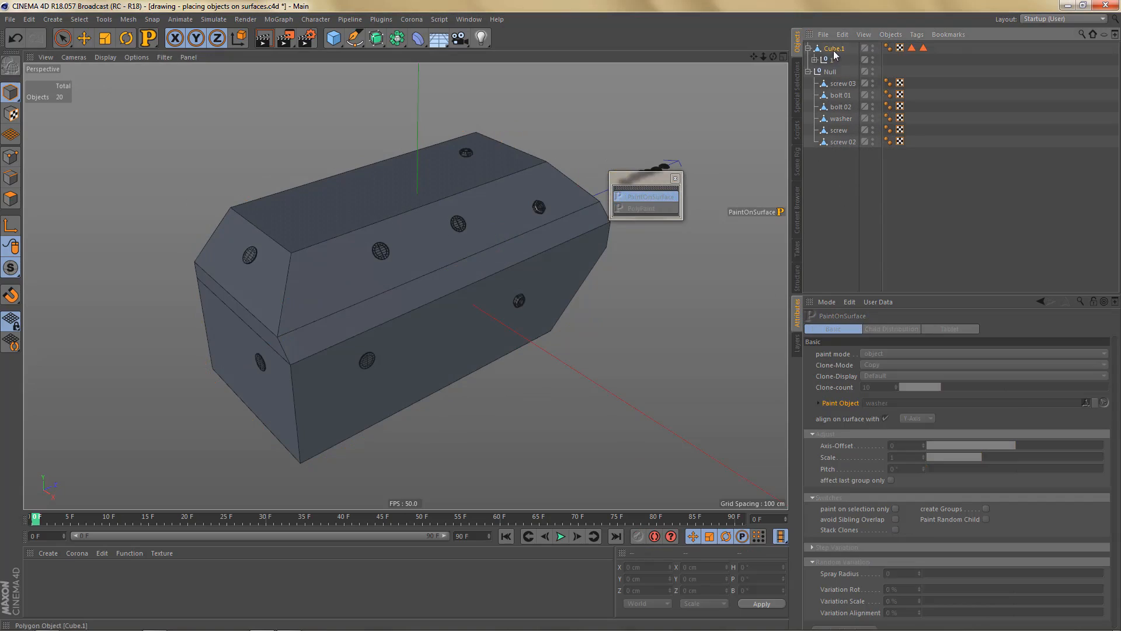
# Step: Activate PaintOnSurface on Cube.1 with the washer as Paint Object, set the clone count to 3, and switch to the Move tool
pyautogui.click(835, 53)
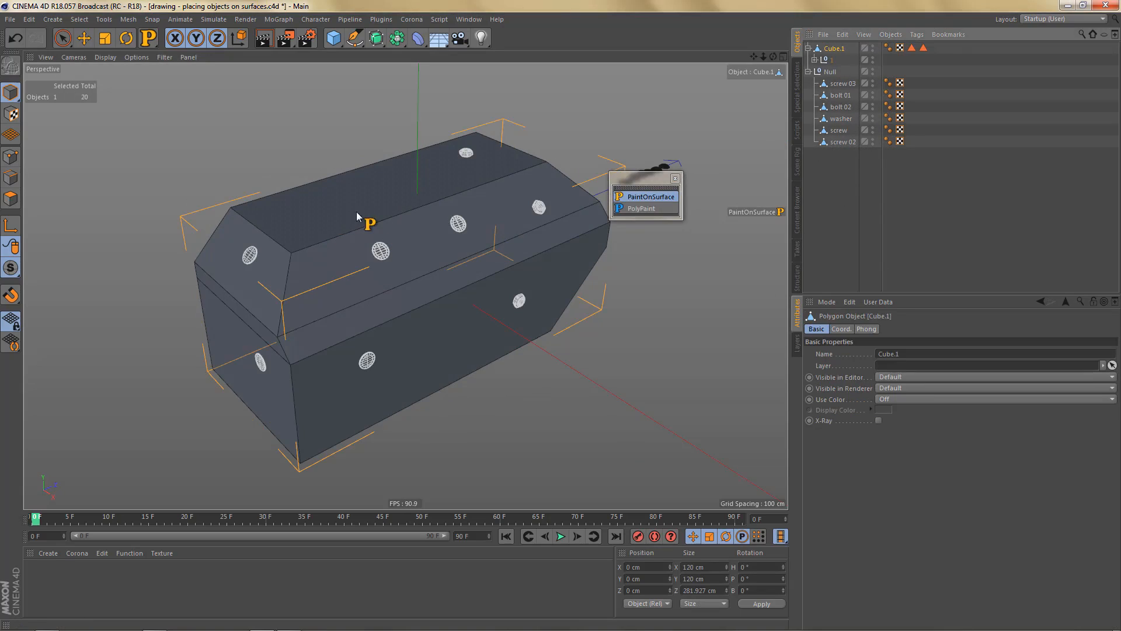
pyautogui.click(647, 195)
pyautogui.moveTo(848, 122); pyautogui.dragTo(876, 223)
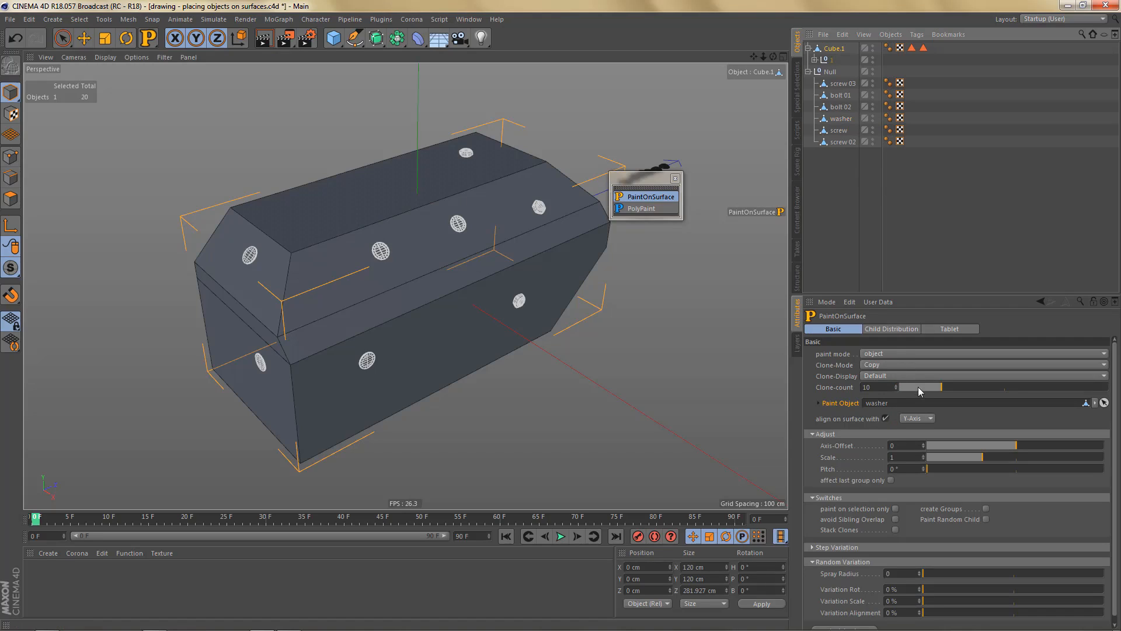
pyautogui.moveTo(921, 391); pyautogui.dragTo(902, 391)
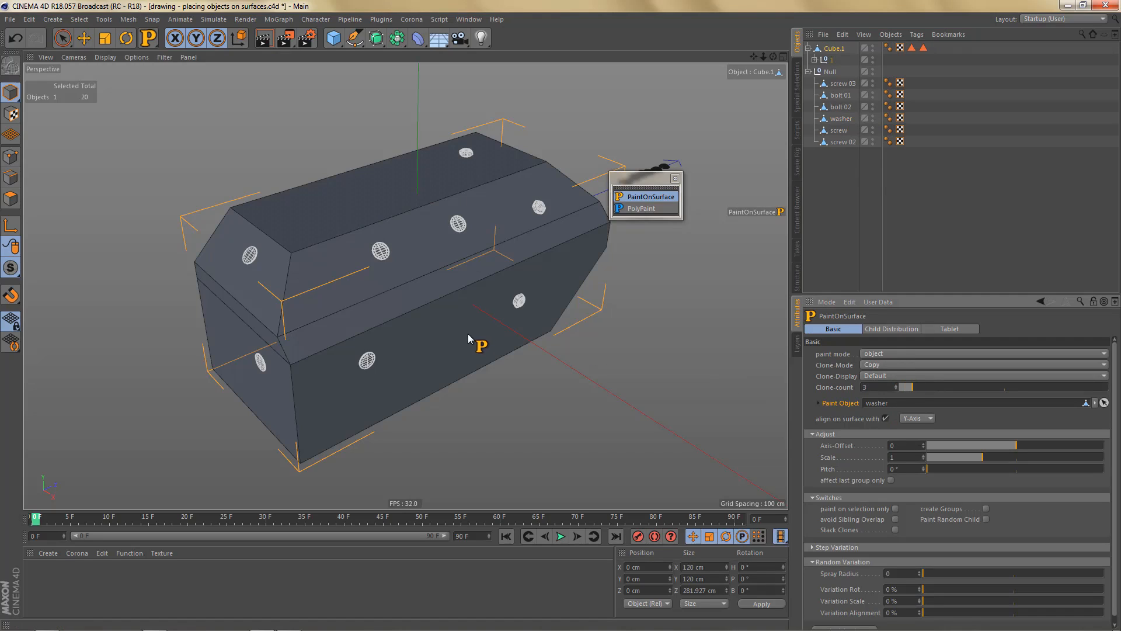
pyautogui.press('e')
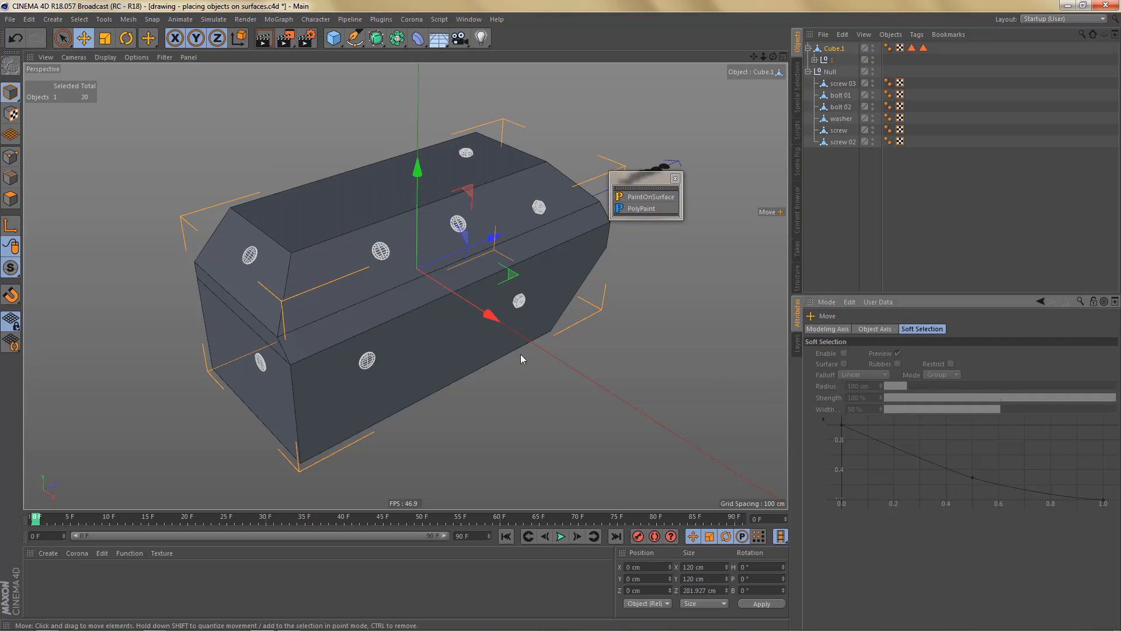
# Step: With Cube.1 selected, set the screw as PaintOnSurface's Paint Object and paint one on the top face and one on the long chamfer
pyautogui.click(488, 338)
pyautogui.keyDown('alt'); pyautogui.moveTo(488, 338); pyautogui.dragTo(464, 330); pyautogui.keyUp('alt')
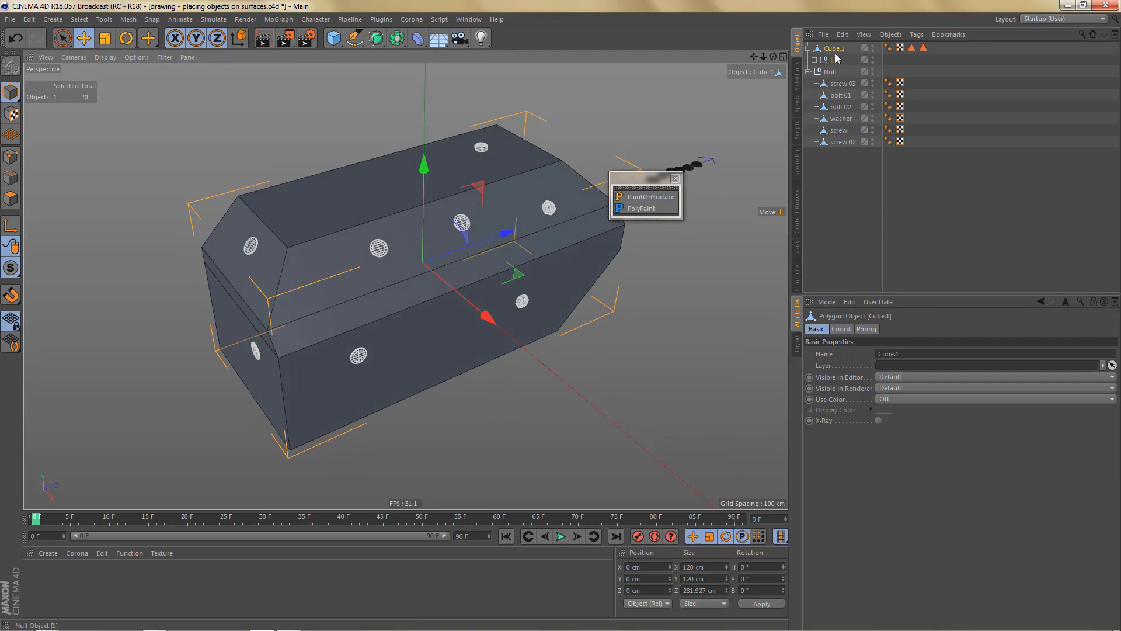
pyautogui.click(650, 197)
pyautogui.moveTo(839, 131); pyautogui.dragTo(888, 404)
pyautogui.click(834, 50)
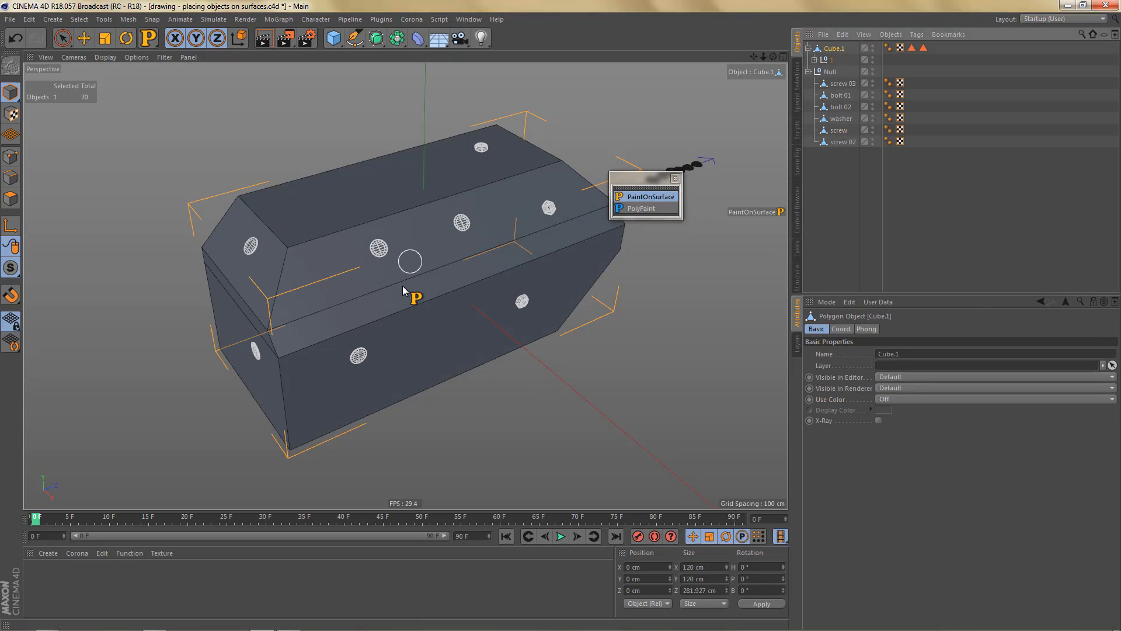
pyautogui.click(401, 185)
pyautogui.click(413, 223)
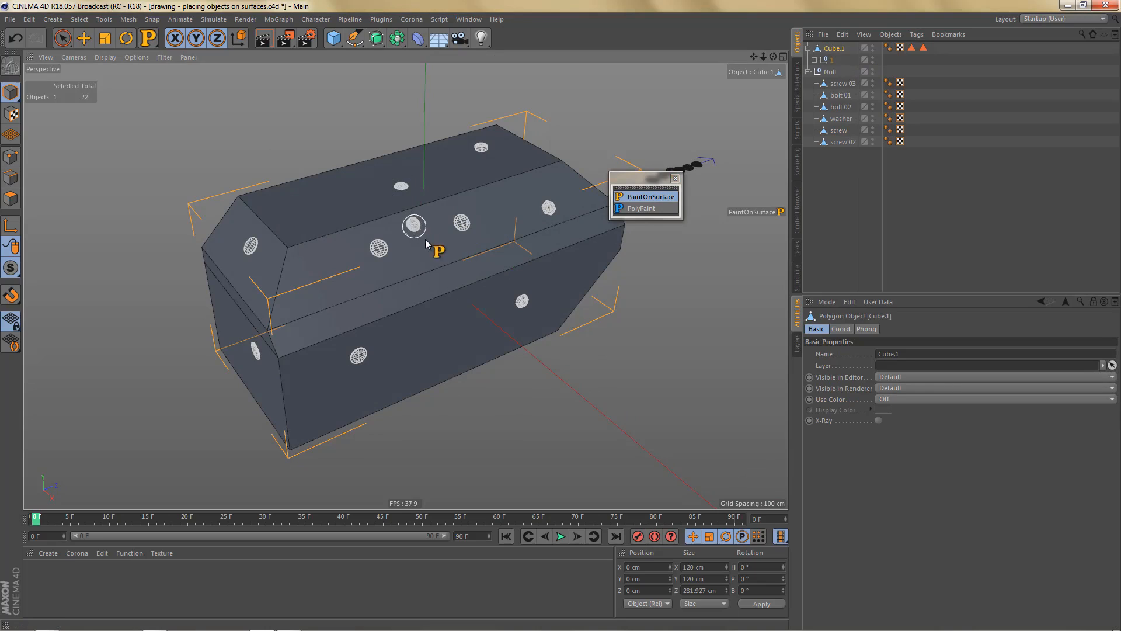
# Step: Check the painted clones in the group under Cube.1, and set the PaintOnSurface scale to 0.8
pyautogui.click(815, 60)
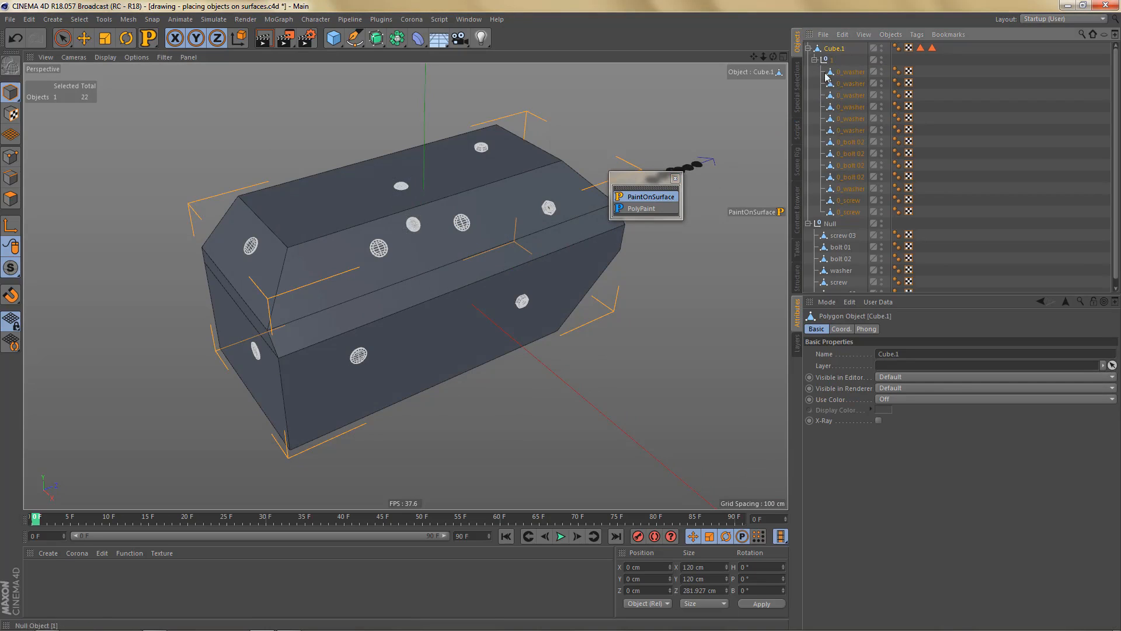
pyautogui.click(815, 60)
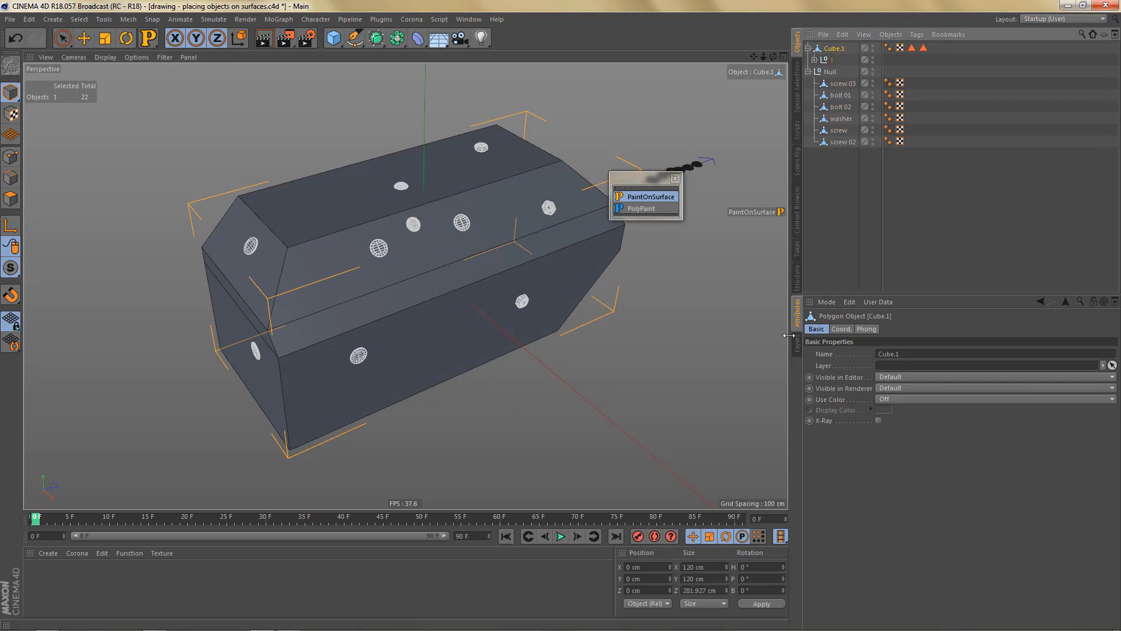
pyautogui.click(658, 198)
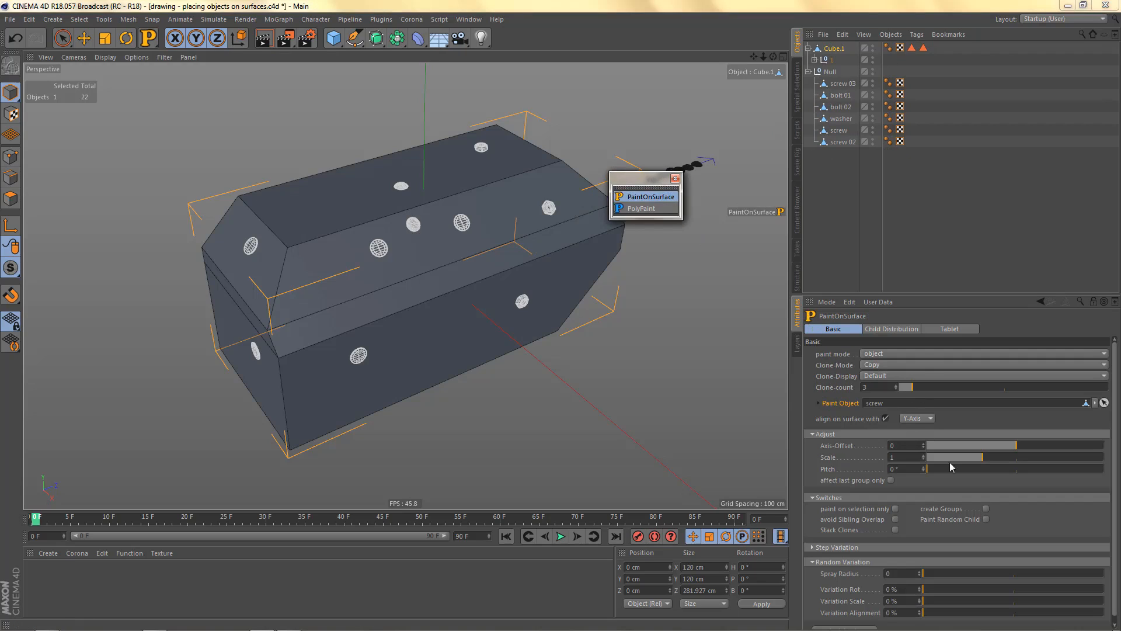
pyautogui.moveTo(980, 462); pyautogui.dragTo(970, 461)
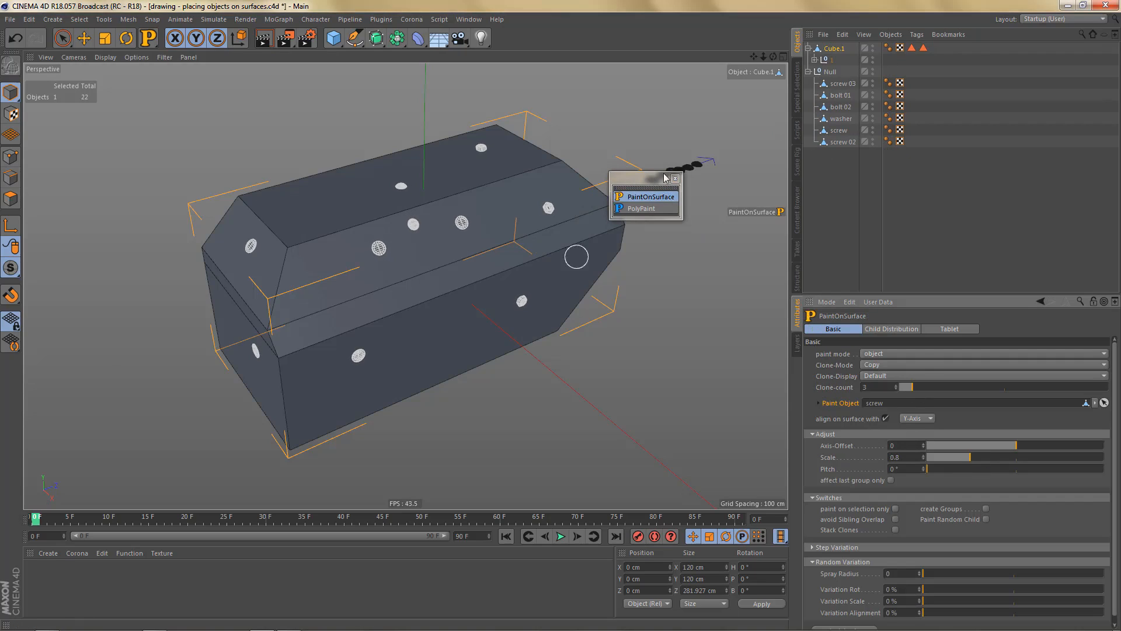
# Step: Move the painted clones' group out of Cube.1, reselect Cube.1, and paint two more screws on its top face
pyautogui.moveTo(851, 190); pyautogui.dragTo(851, 191)
pyautogui.click(835, 49)
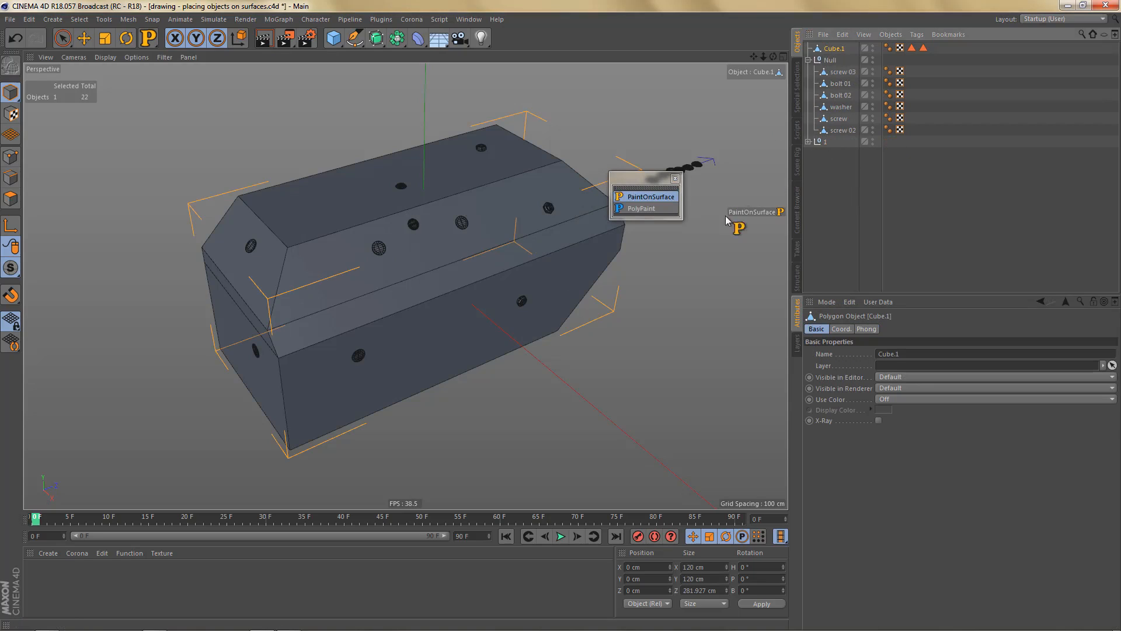
pyautogui.click(467, 172)
pyautogui.click(327, 198)
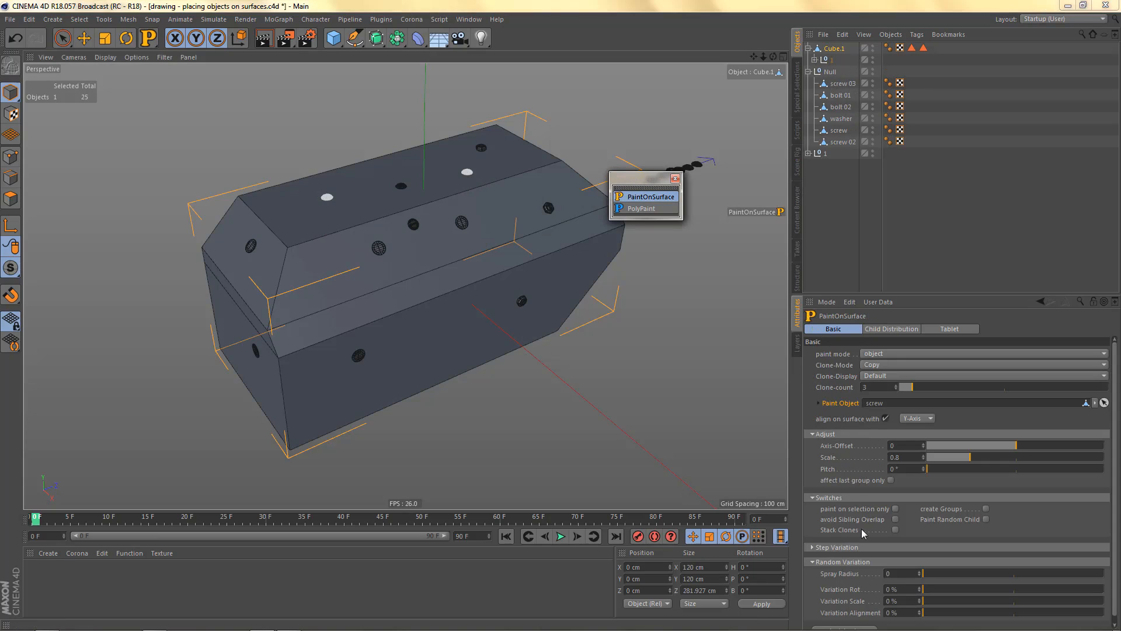
# Step: Delete both groups of painted clones, the one under Cube.1 and the separate one
pyautogui.keyDown('alt'); pyautogui.moveTo(403, 271); pyautogui.dragTo(389, 291, button='middle'); pyautogui.keyUp('alt')
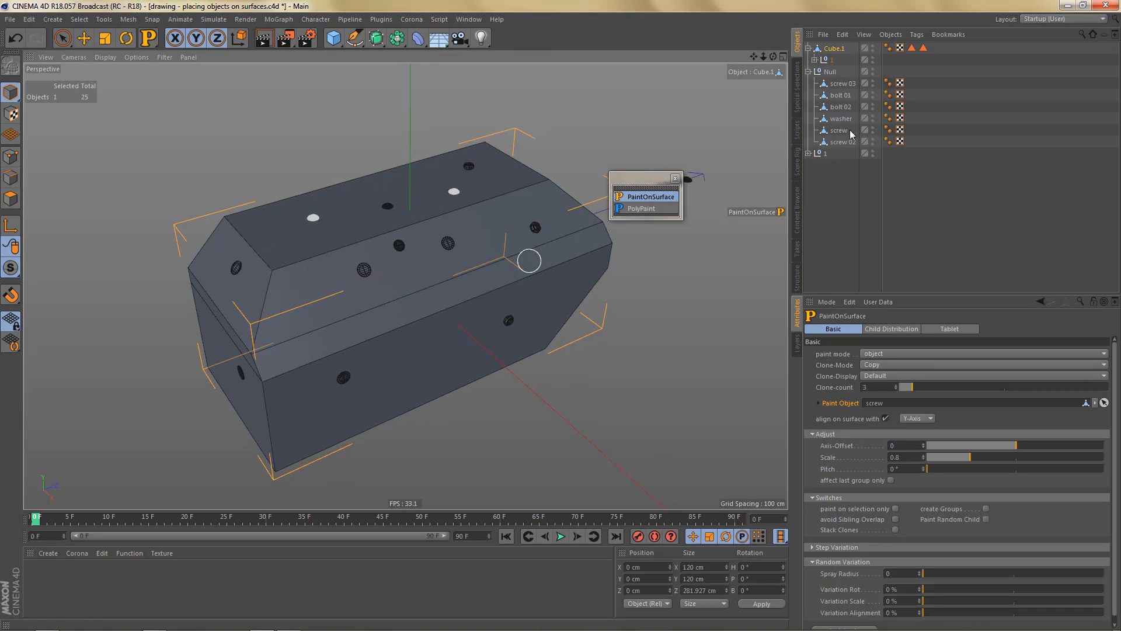
pyautogui.click(832, 61)
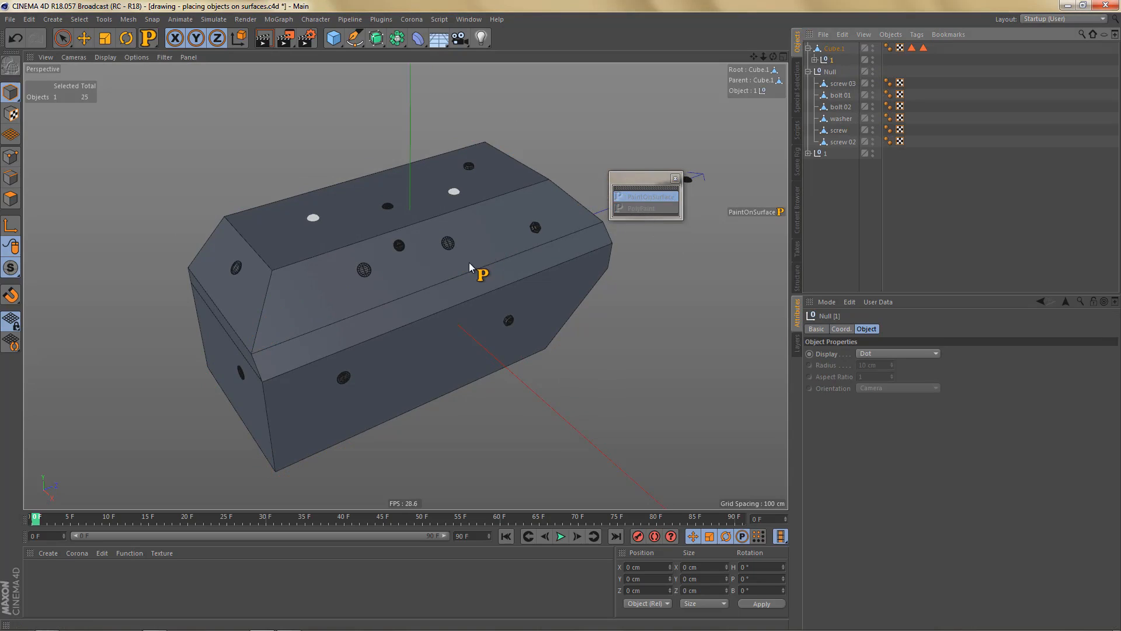
pyautogui.press('Delete')
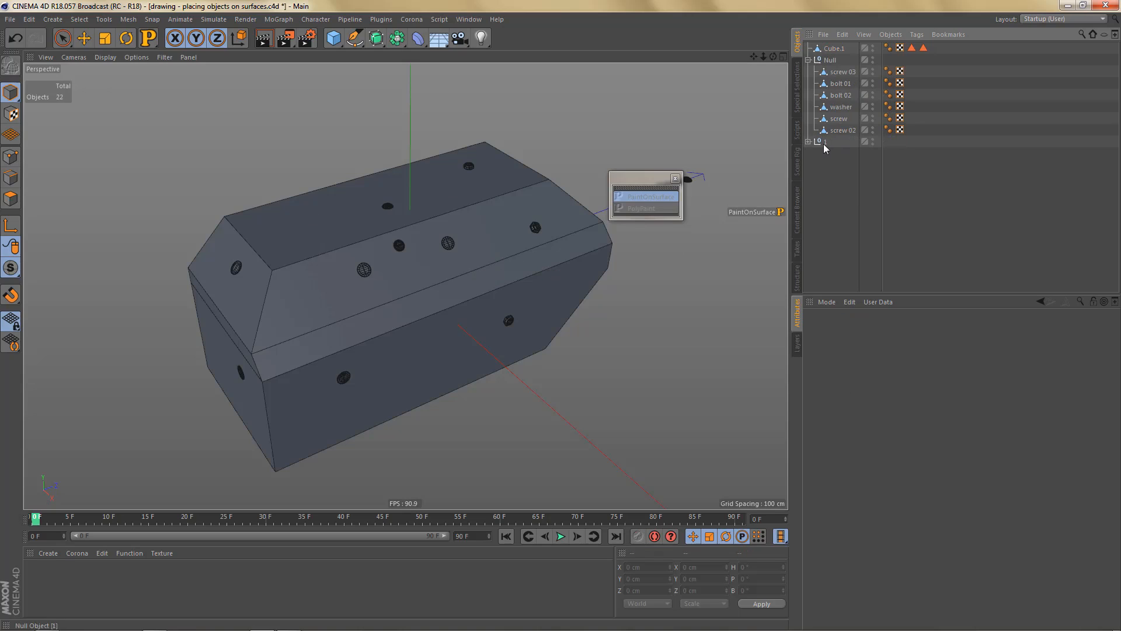
pyautogui.click(823, 142)
pyautogui.press('Delete')
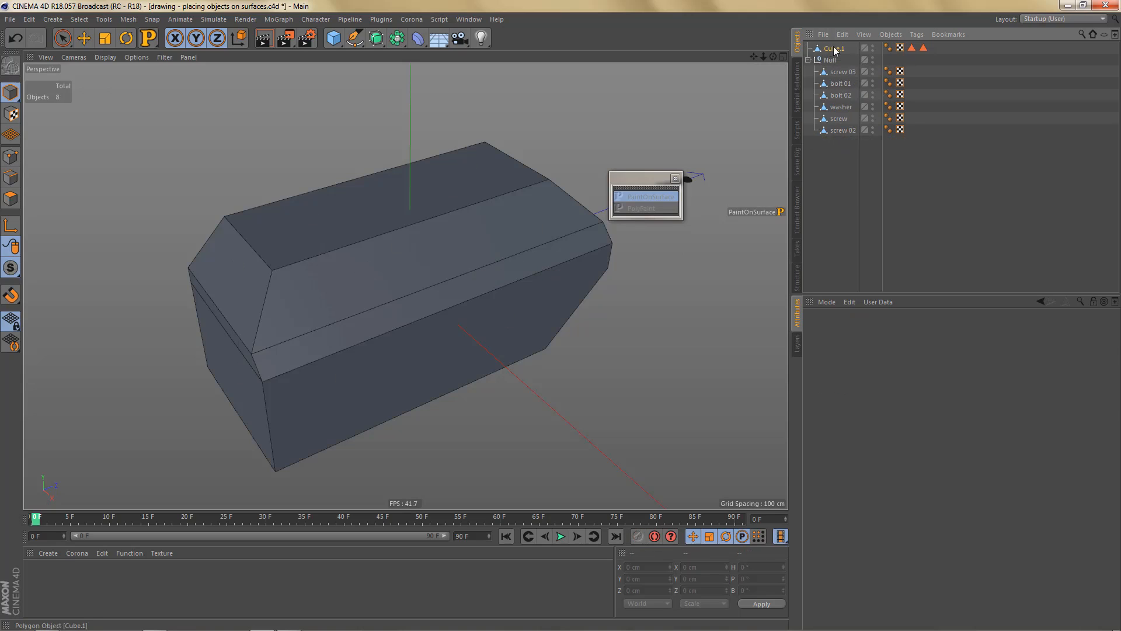
# Step: Select Cube.1, close the PaintOnSurface palette, and activate the placeobject plugin
pyautogui.click(835, 49)
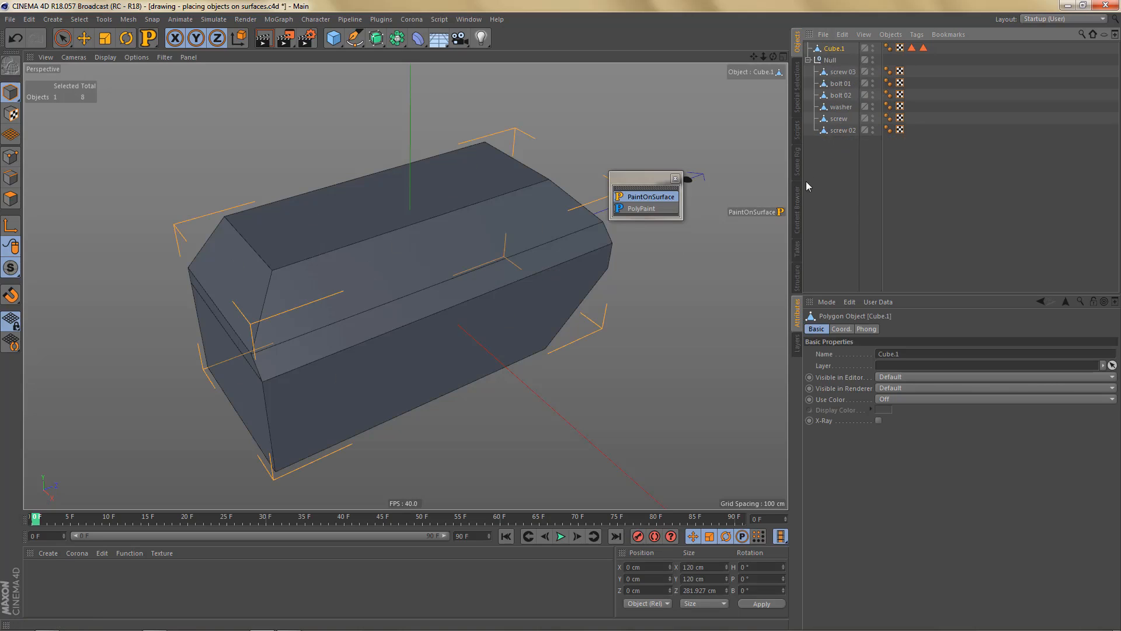
pyautogui.click(675, 178)
pyautogui.press('e')
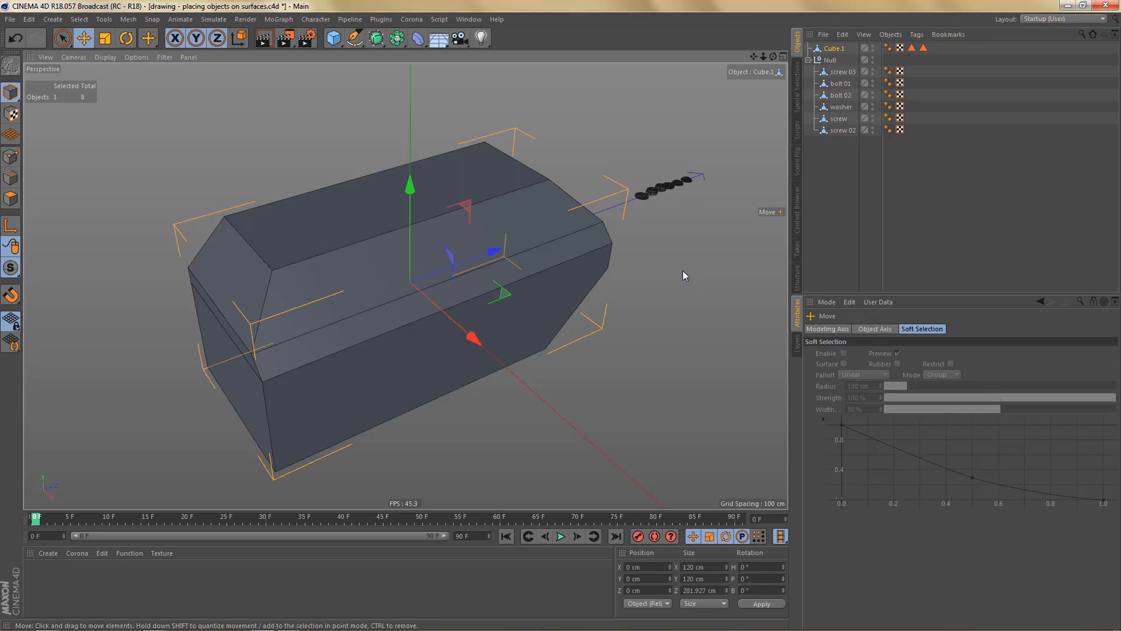
pyautogui.keyDown('alt'); pyautogui.moveTo(463, 275); pyautogui.dragTo(464, 257); pyautogui.keyUp('alt')
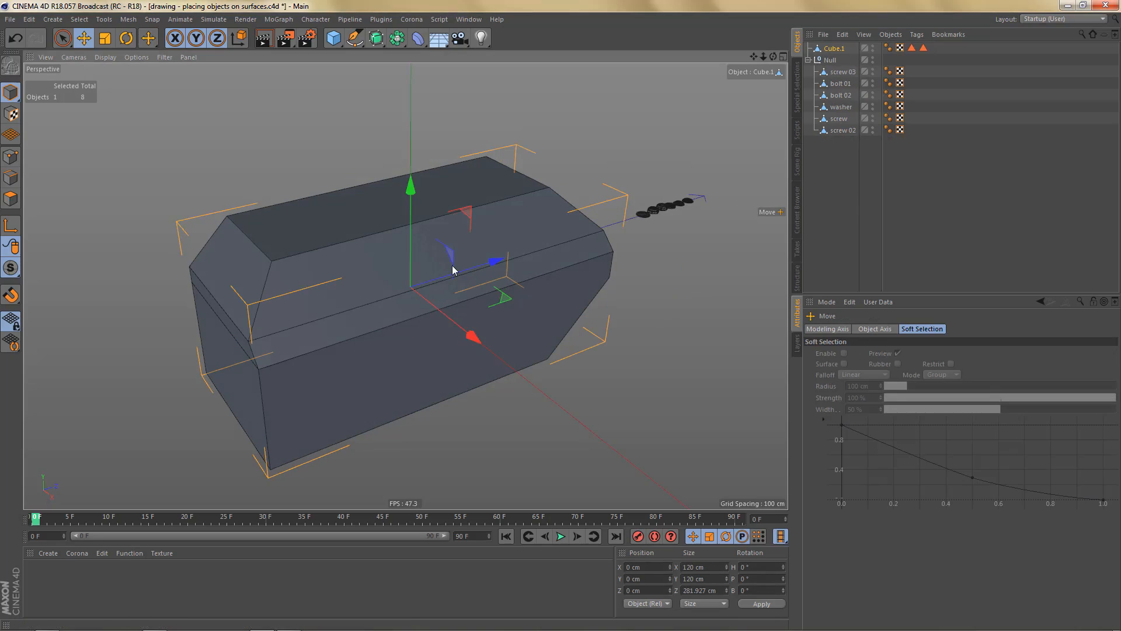
pyautogui.click(381, 19)
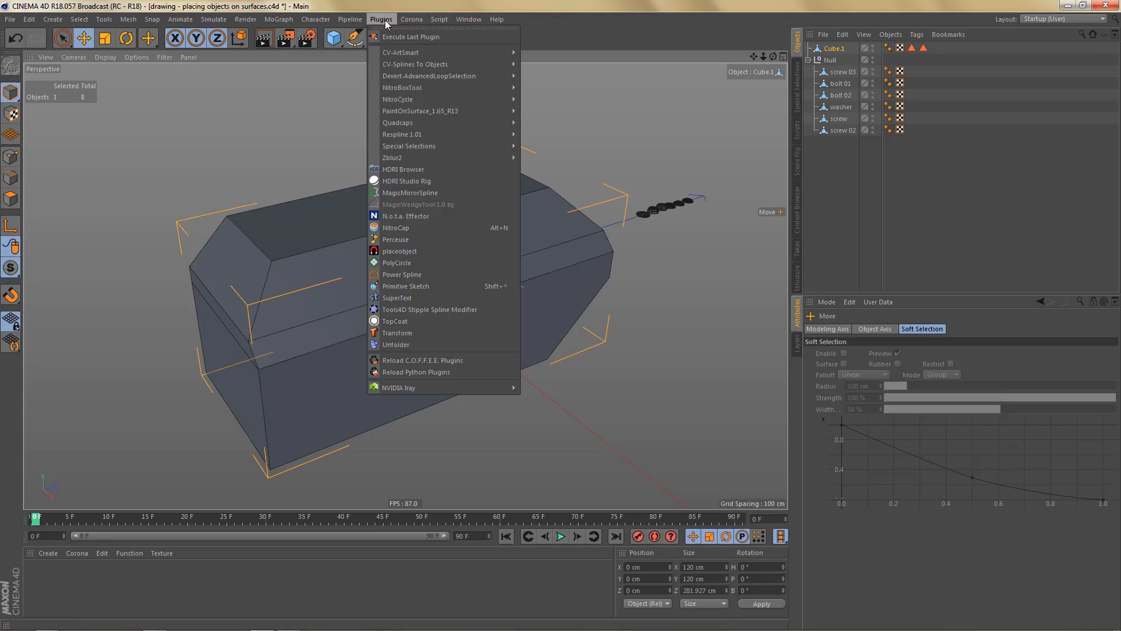
pyautogui.click(416, 251)
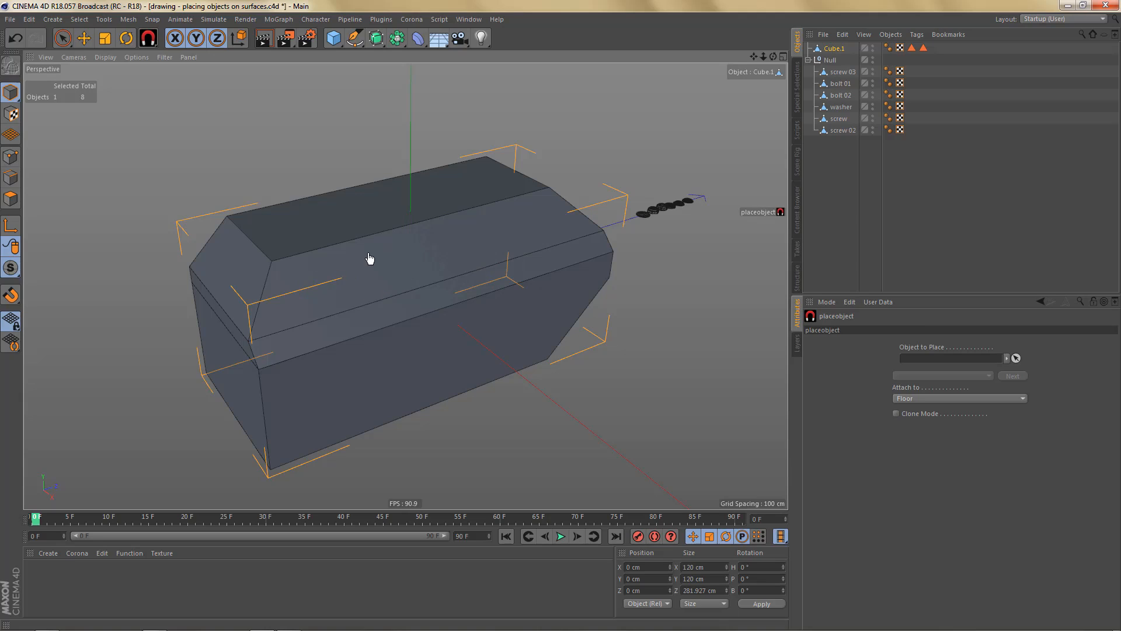
# Step: Set screw 03 as the Object to Place, try to place it on the long chamfer, and undo the placement
pyautogui.keyDown('alt'); pyautogui.moveTo(449, 258); pyautogui.dragTo(417, 284); pyautogui.keyUp('alt')
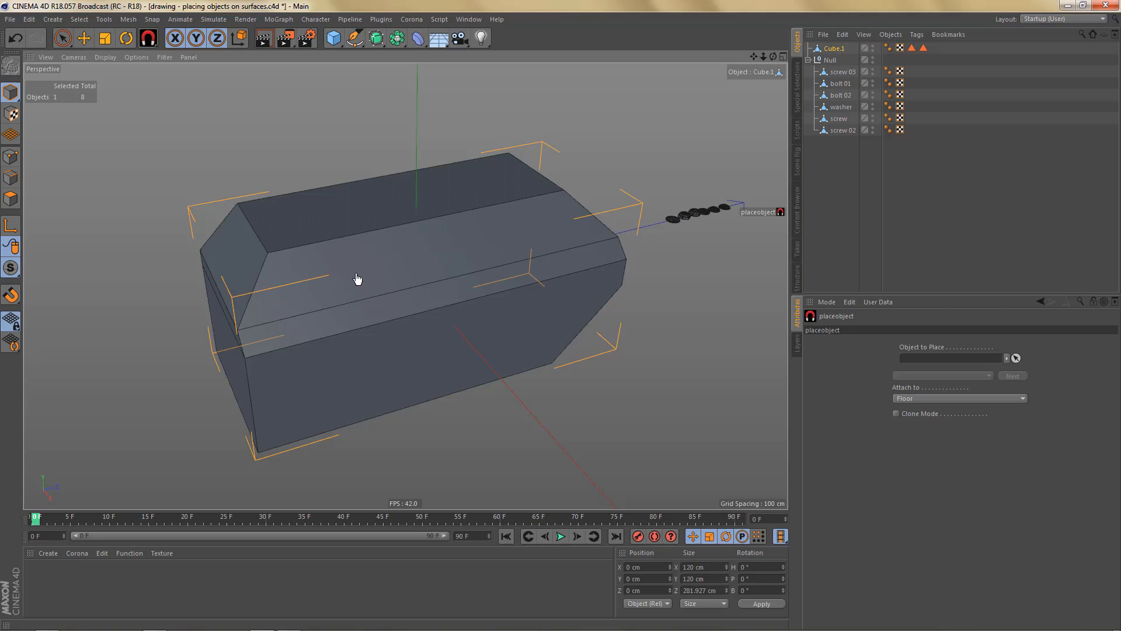
pyautogui.keyDown('alt'); pyautogui.moveTo(366, 281); pyautogui.dragTo(380, 276, button='middle'); pyautogui.keyUp('alt')
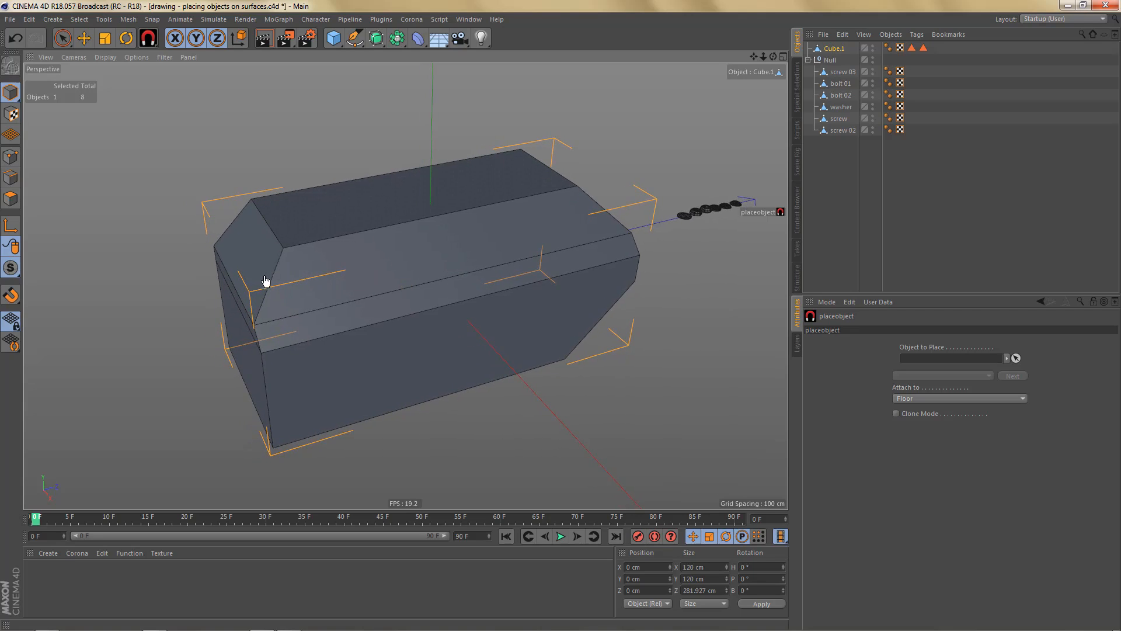
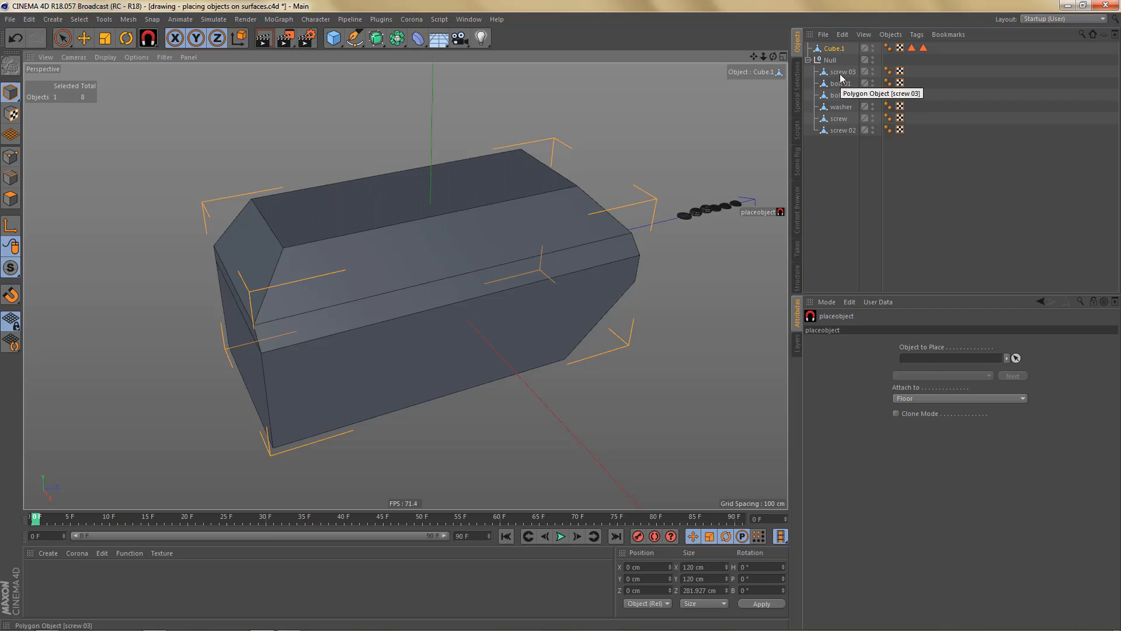
pyautogui.moveTo(841, 77); pyautogui.dragTo(927, 363)
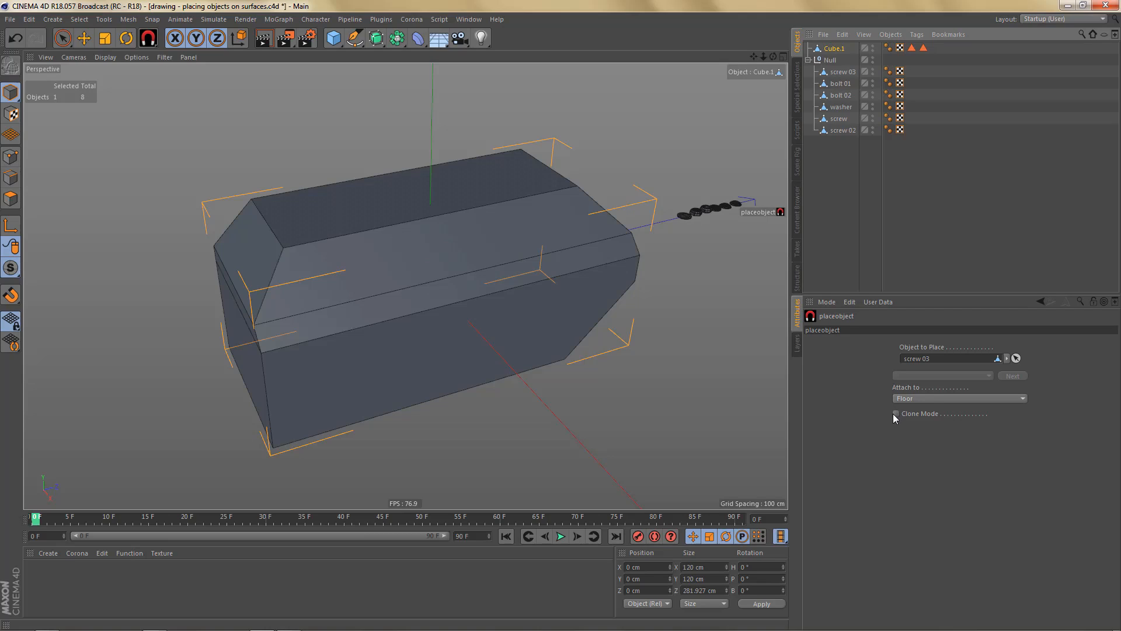
pyautogui.click(381, 255)
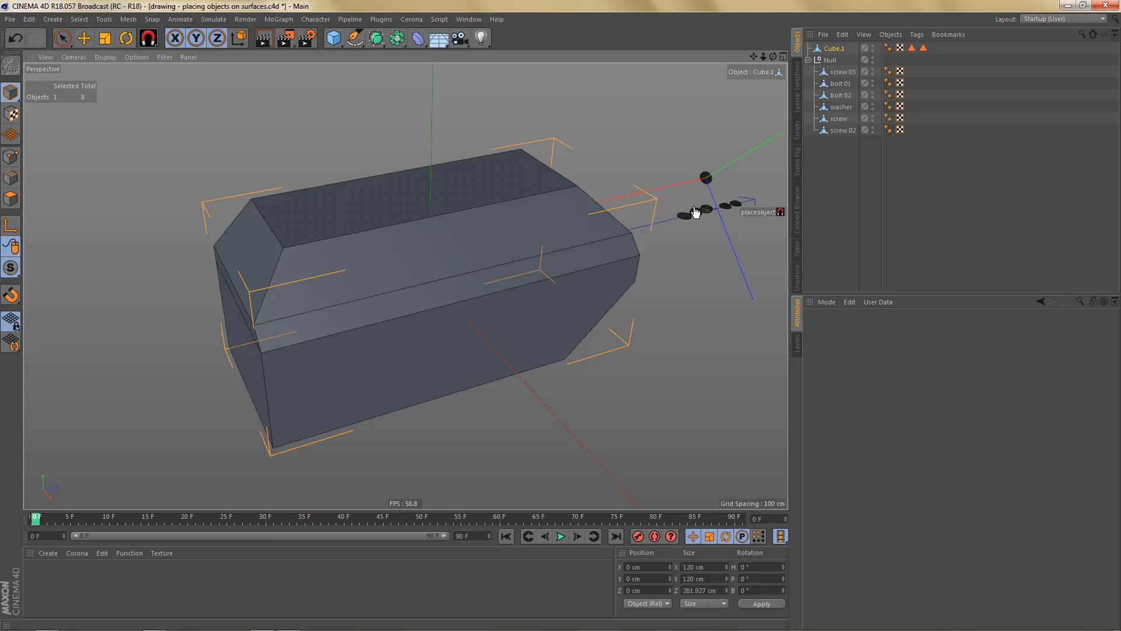
pyautogui.hotkey('ctrl', 'z')
# Step: Copy the screw out of the Null group, then collapse the Null and hide it in the editor and renderer
pyautogui.click(840, 85)
pyautogui.click(838, 119)
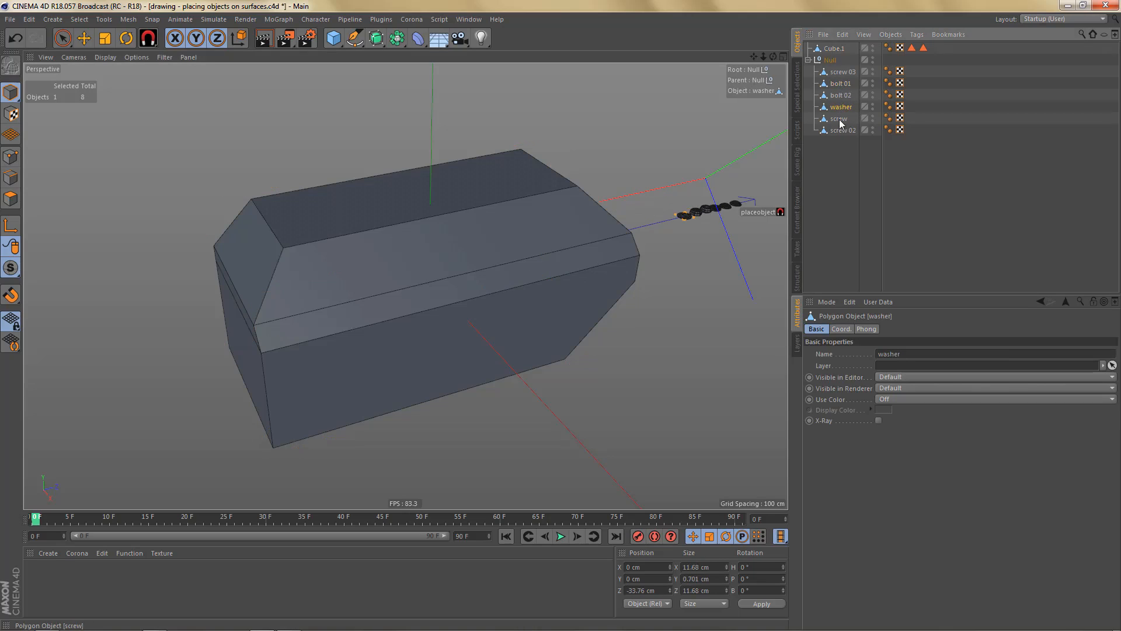
pyautogui.click(810, 60)
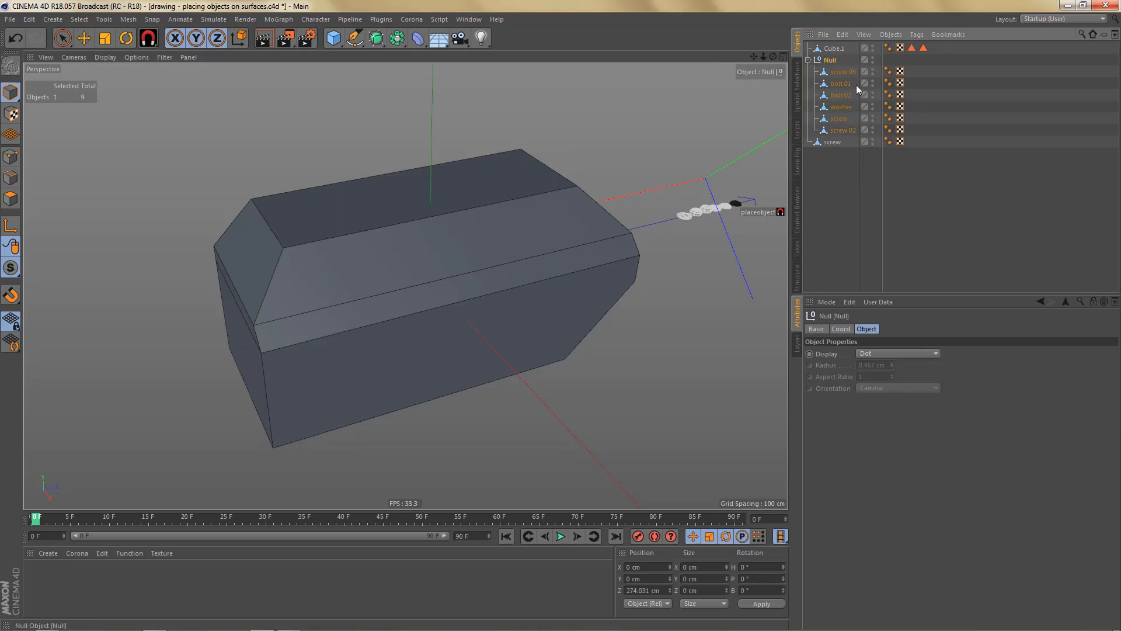
pyautogui.click(808, 60)
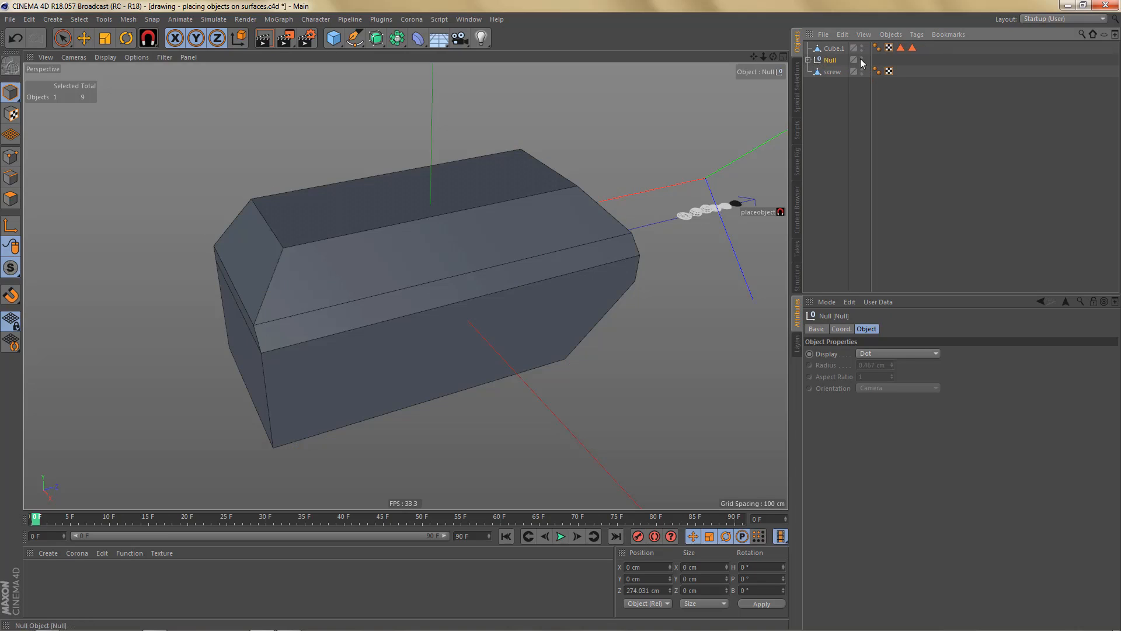
# Step: With Cube.1 selected, reactivate placeobject, set the copied screw as the Object to Place, and place it midway along the long chamfer
pyautogui.click(834, 48)
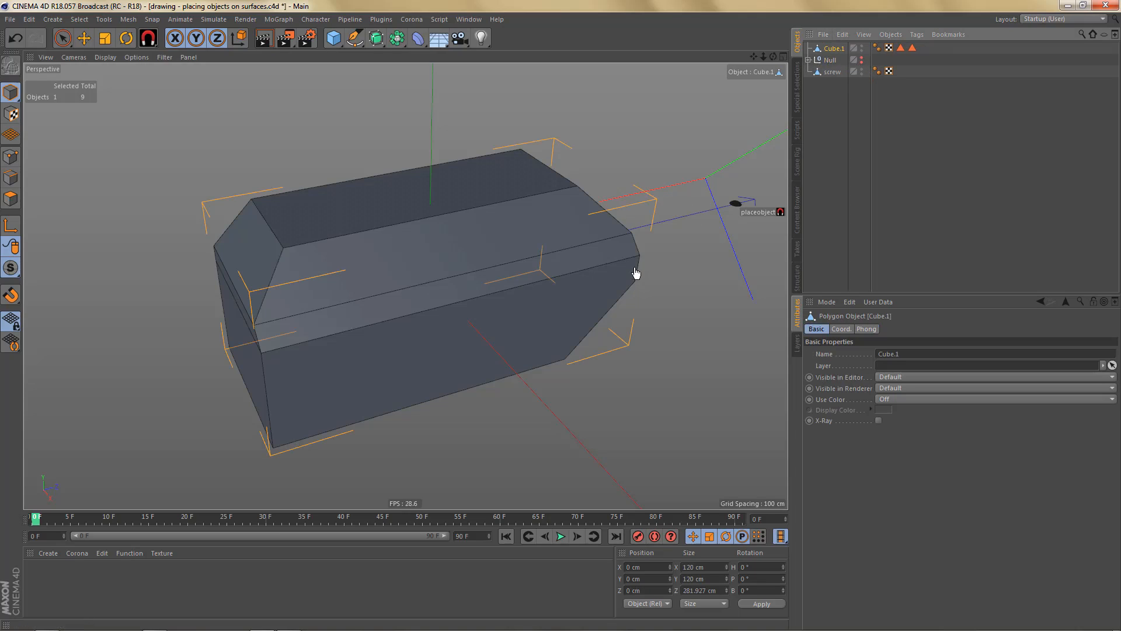
pyautogui.click(755, 211)
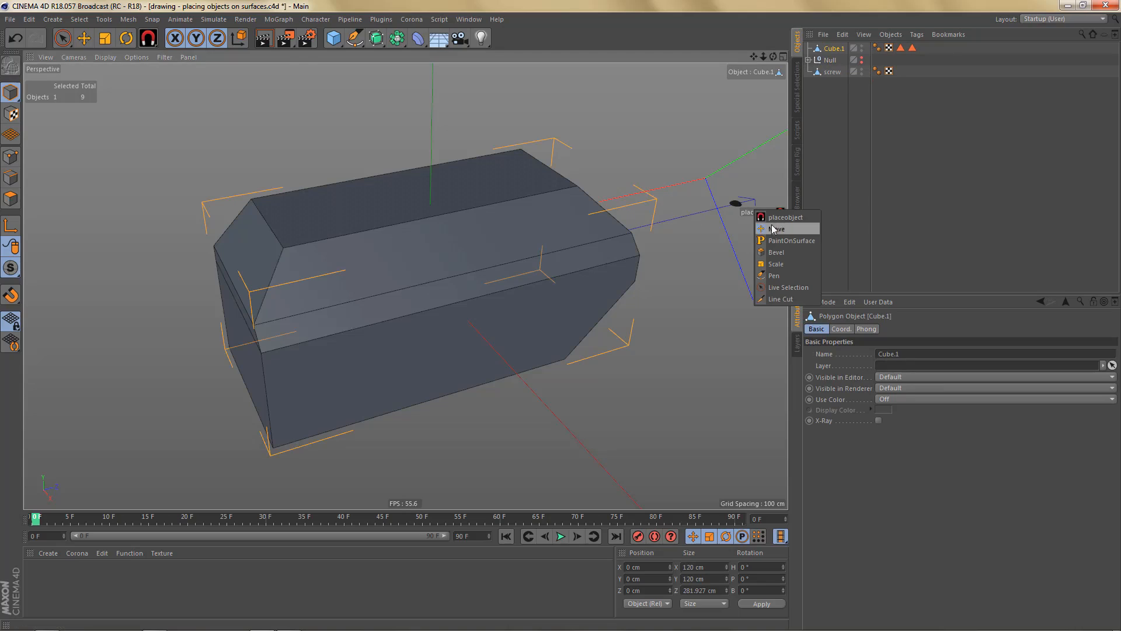
pyautogui.click(777, 218)
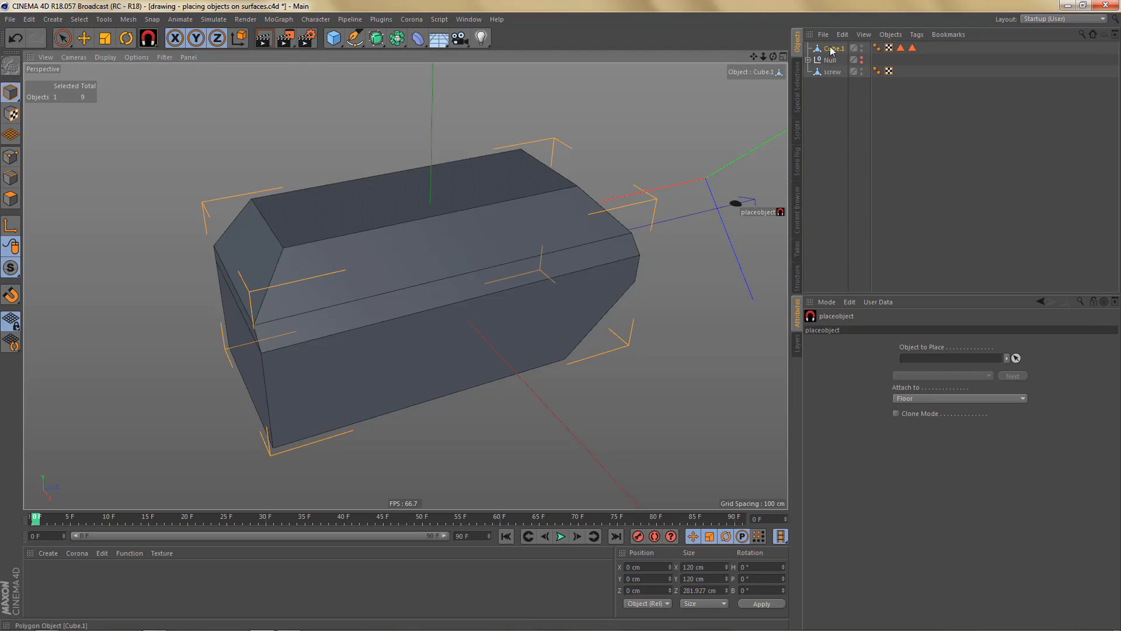
pyautogui.moveTo(832, 72); pyautogui.dragTo(918, 367)
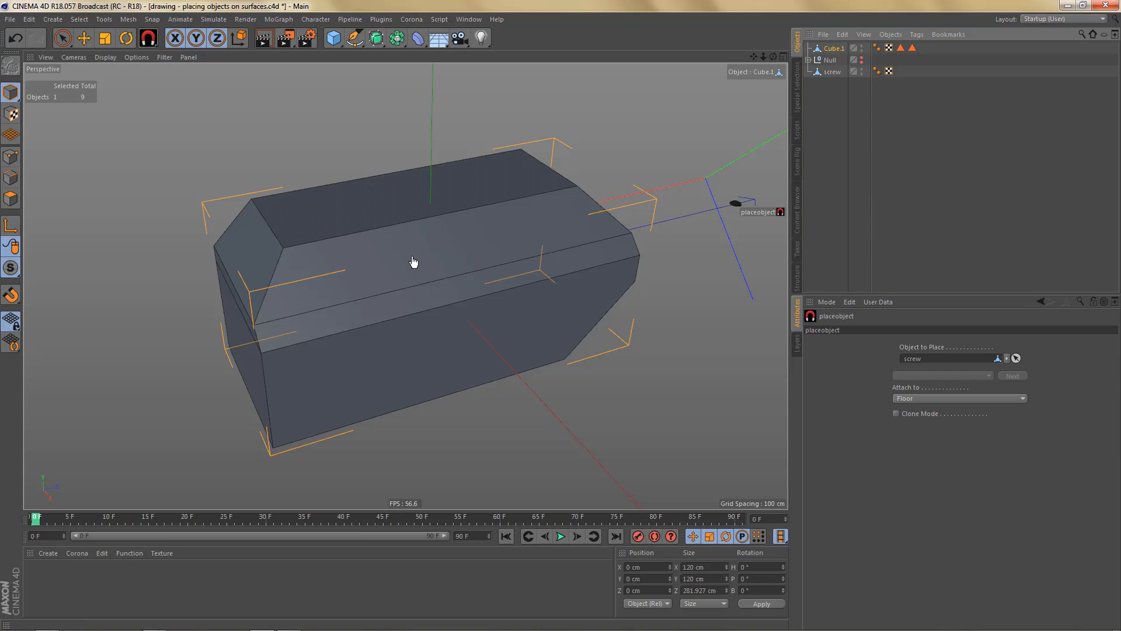
pyautogui.click(414, 257)
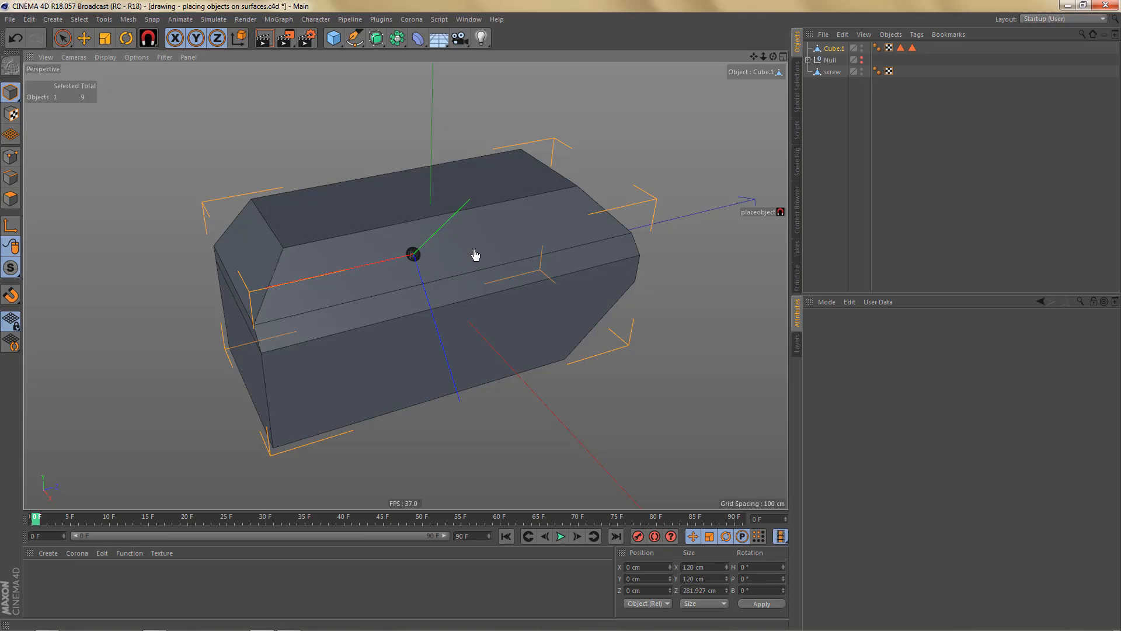
# Step: Reposition the placed screw at several spots along the long chamfer, finishing near its far end
pyautogui.click(528, 224)
pyautogui.click(386, 257)
pyautogui.click(478, 241)
pyautogui.click(544, 228)
# Step: Reactivate placeobject, enable Clone Mode, and save the tool's settings as the default
pyautogui.click(754, 213)
pyautogui.click(752, 214)
pyautogui.click(773, 222)
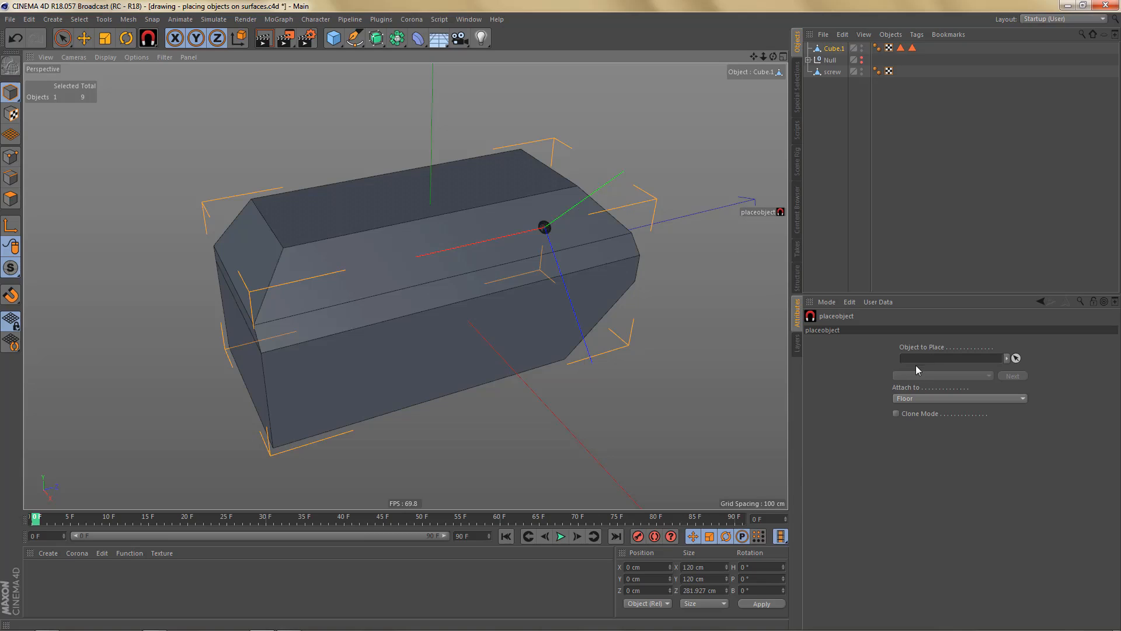
pyautogui.click(898, 413)
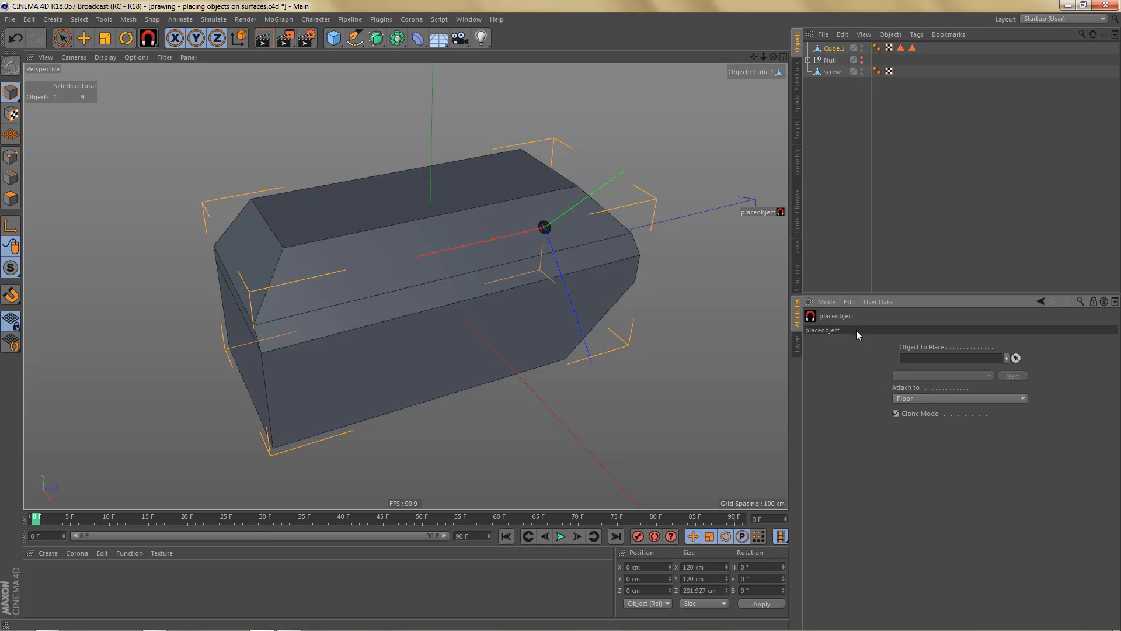
pyautogui.click(849, 302)
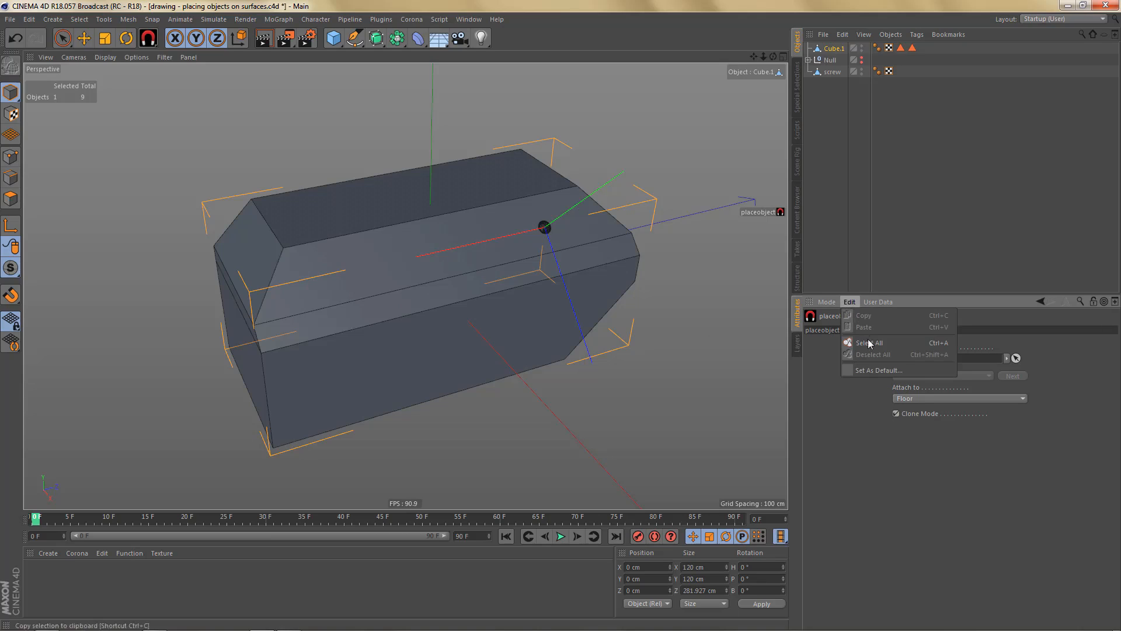
pyautogui.click(870, 371)
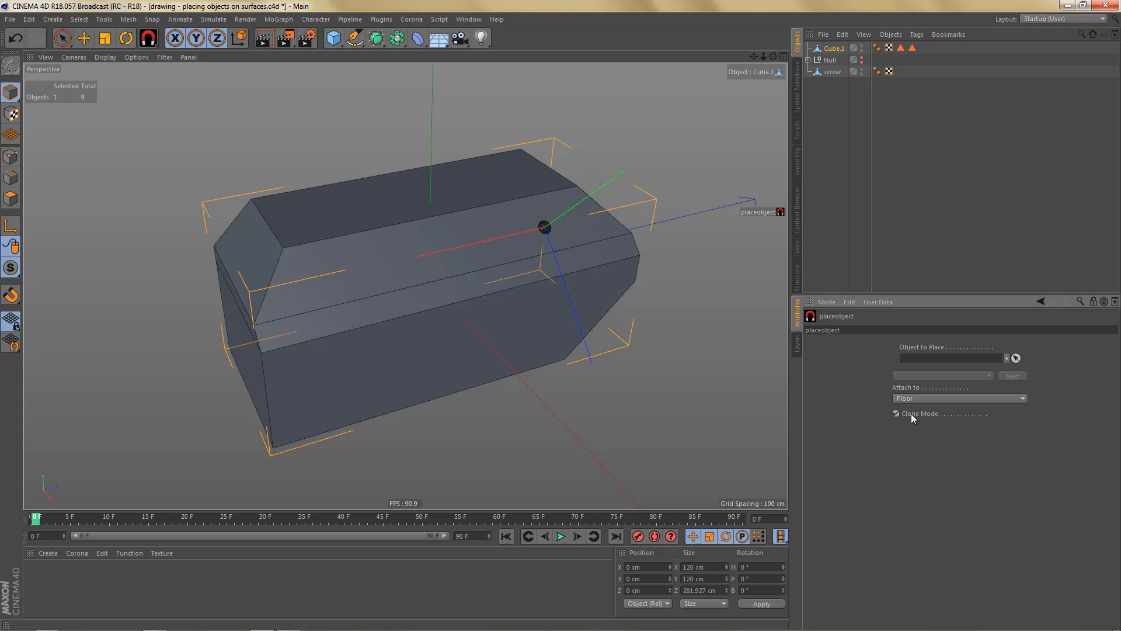
# Step: Lock placeobject's settings, set the loose screw as the Object to Place, and place three clones on the front face and one on each upper chamfer
pyautogui.click(1094, 303)
pyautogui.moveTo(831, 71); pyautogui.dragTo(925, 358)
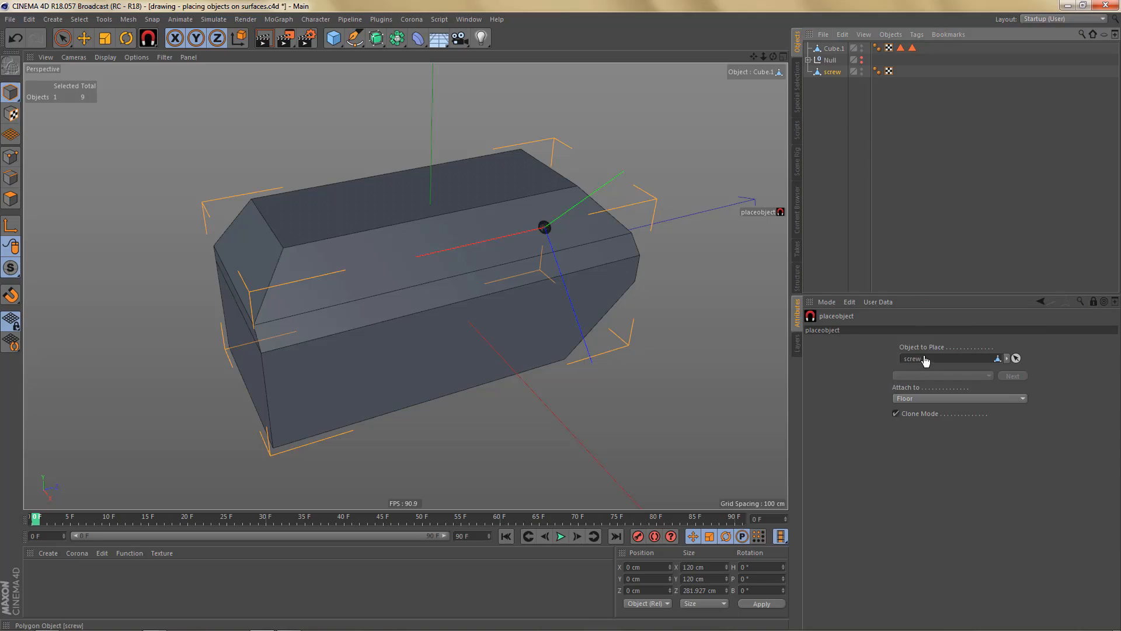
pyautogui.click(328, 364)
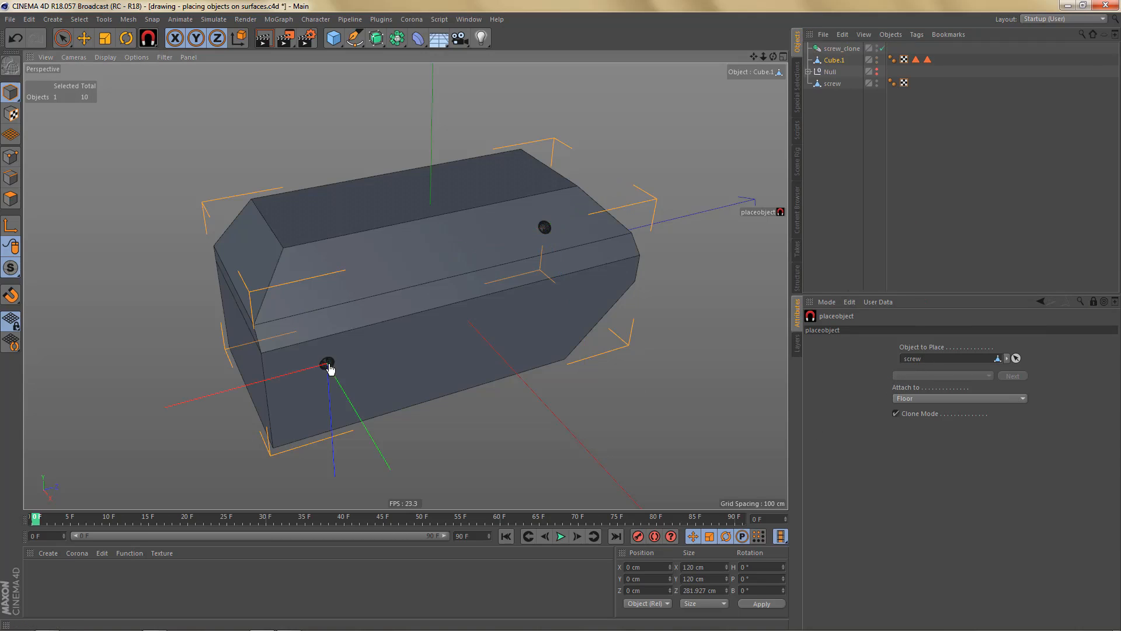
pyautogui.click(447, 339)
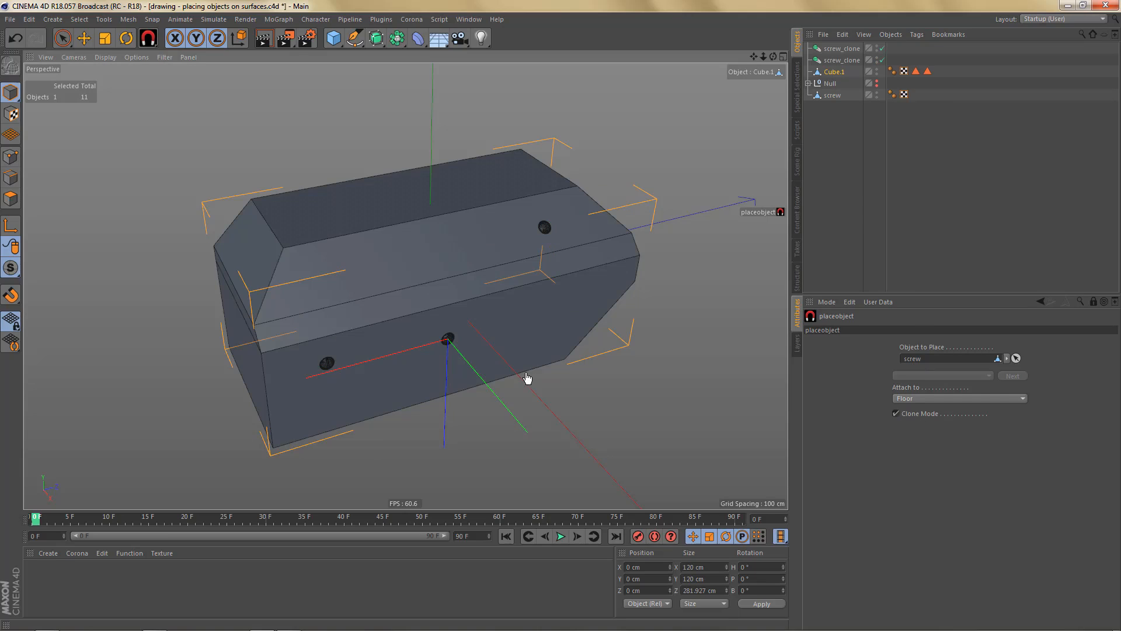
pyautogui.click(545, 316)
pyautogui.click(411, 260)
pyautogui.click(258, 239)
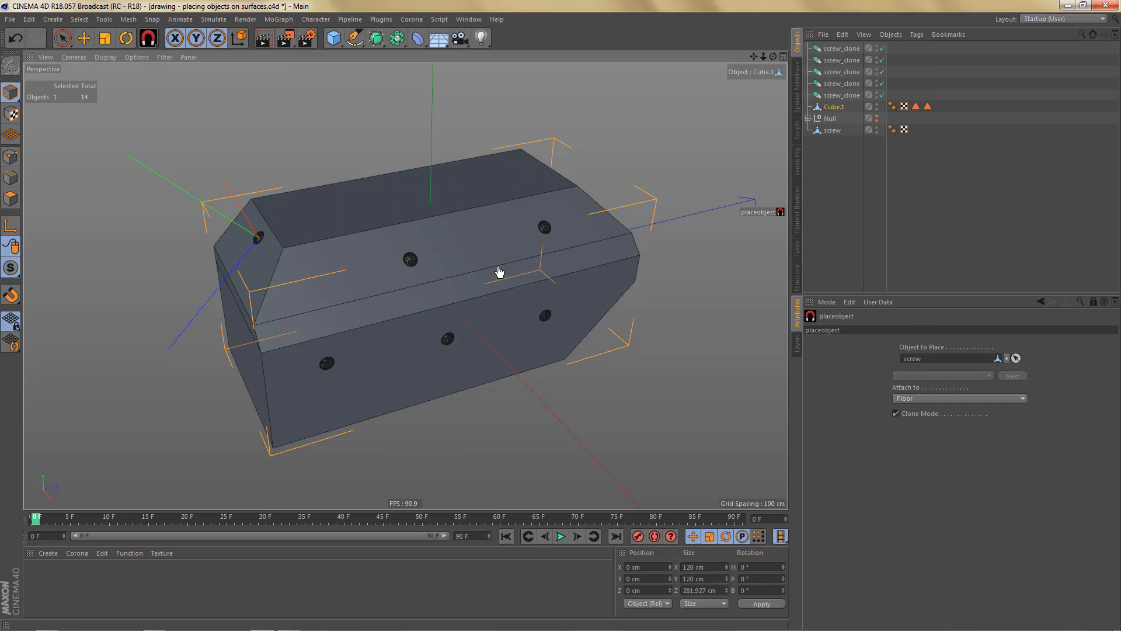
# Step: Set bolt 01 from the Null as the Object to Place and place one clone on top, two on the long chamfer, and two on the front face
pyautogui.keyDown('alt'); pyautogui.moveTo(499, 273); pyautogui.dragTo(513, 273); pyautogui.keyUp('alt')
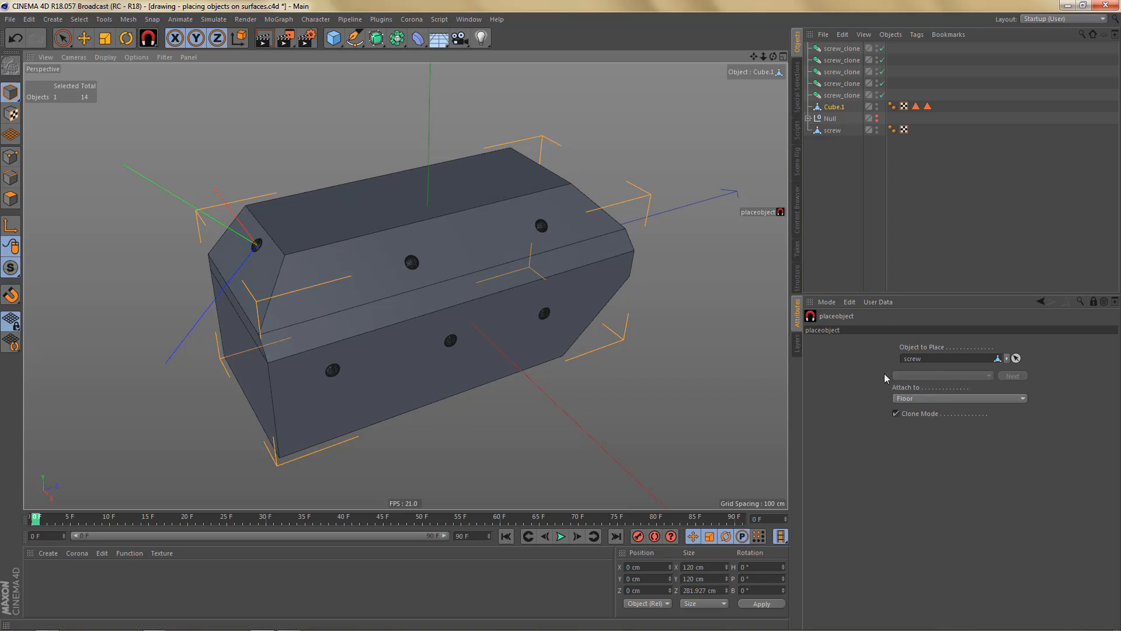
pyautogui.click(808, 119)
pyautogui.moveTo(839, 143); pyautogui.dragTo(926, 362)
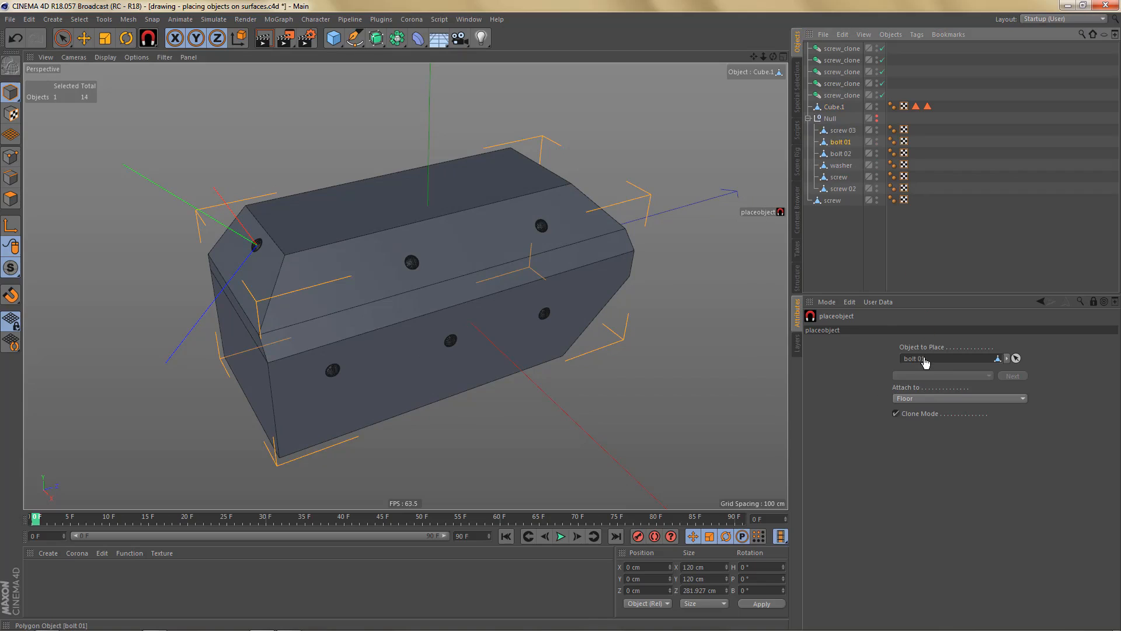
pyautogui.click(405, 199)
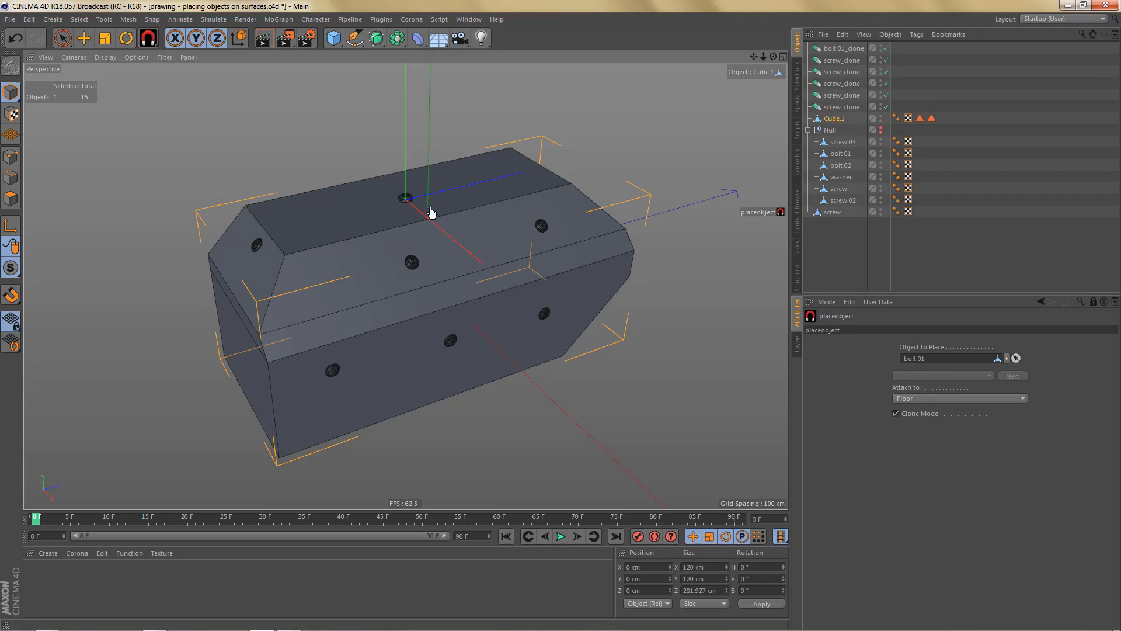
pyautogui.click(507, 227)
pyautogui.click(337, 276)
pyautogui.click(405, 354)
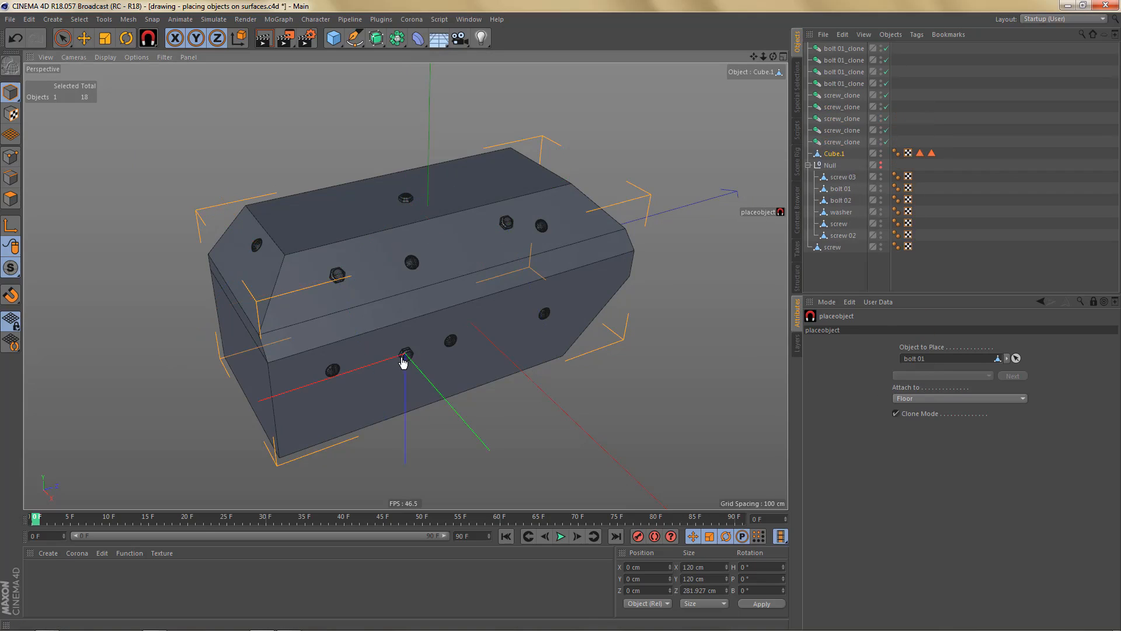
pyautogui.click(509, 336)
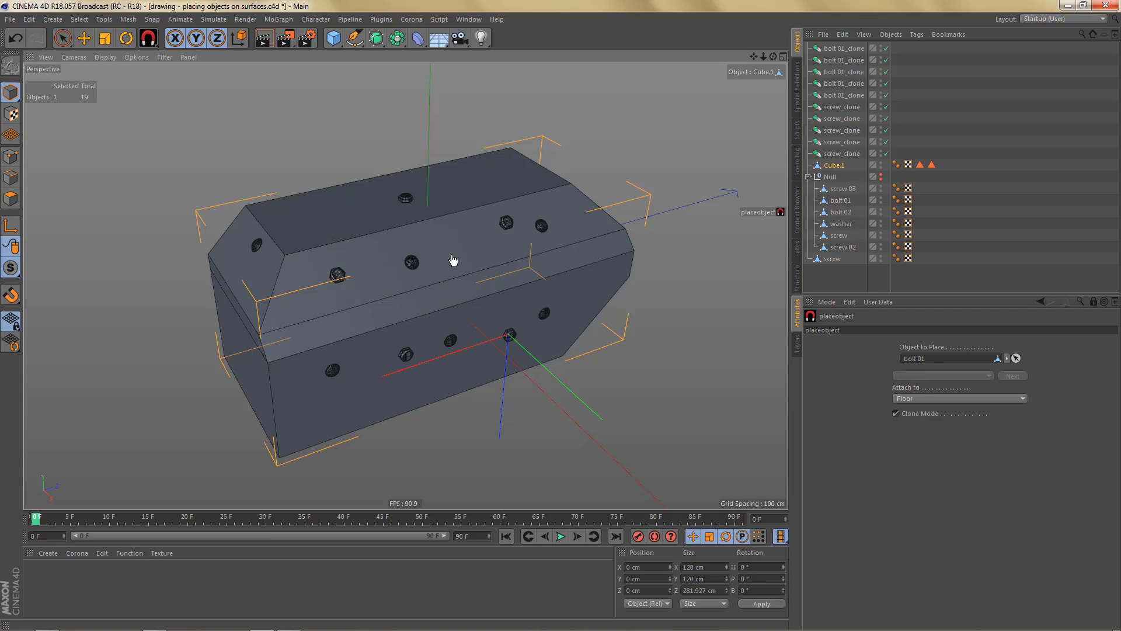
# Step: Select individual bolt and screw clones and examine the instance's Reference Object
pyautogui.click(836, 51)
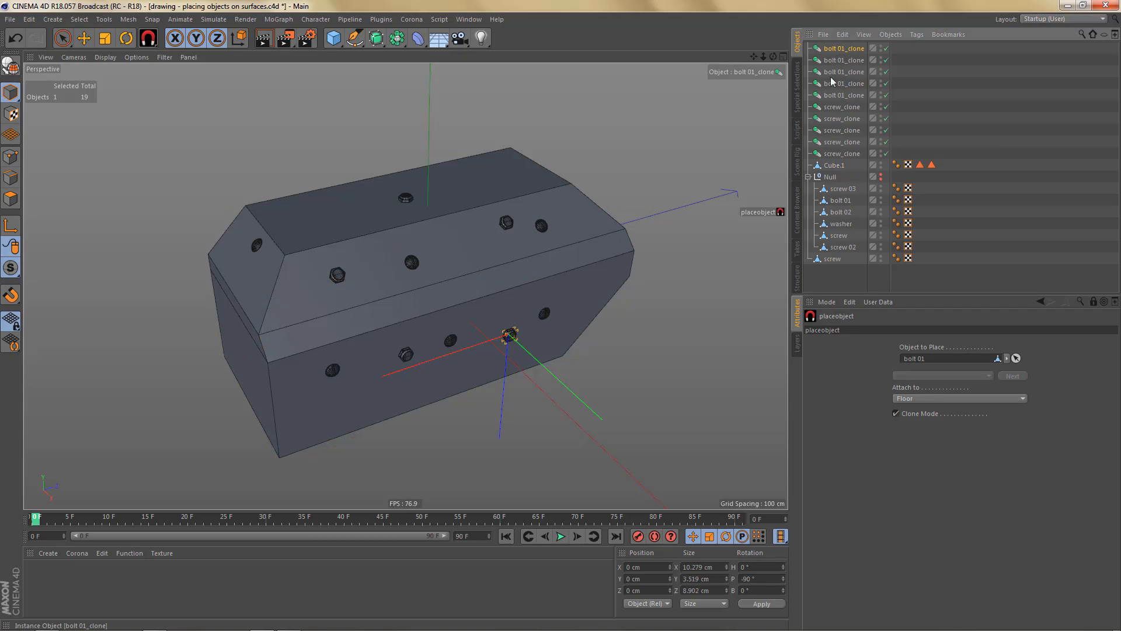
pyautogui.click(835, 155)
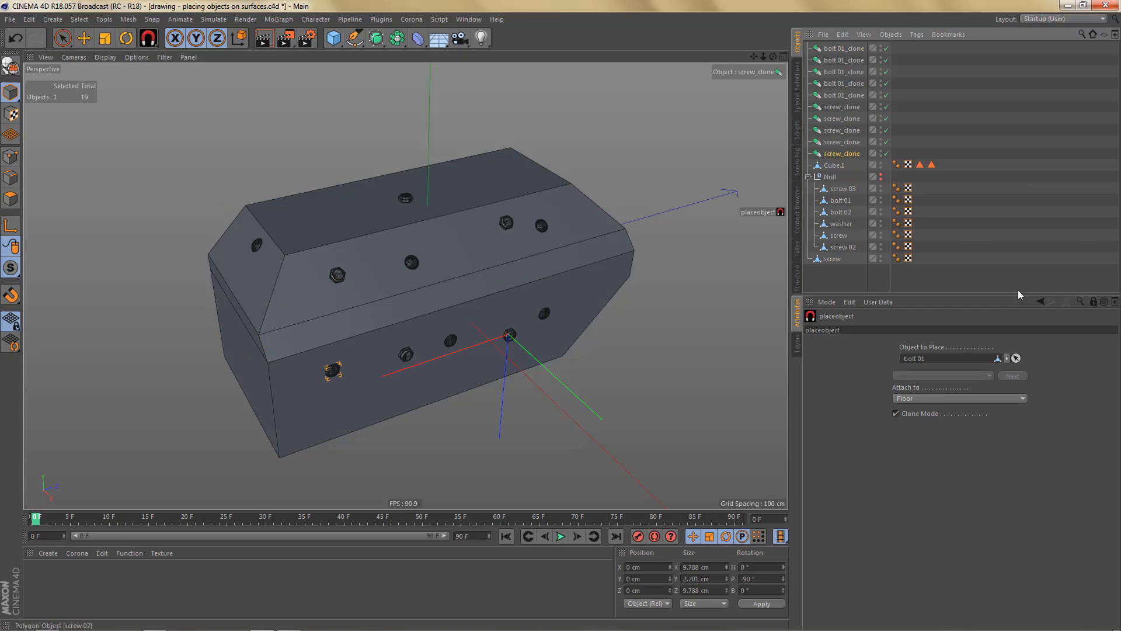
pyautogui.click(836, 97)
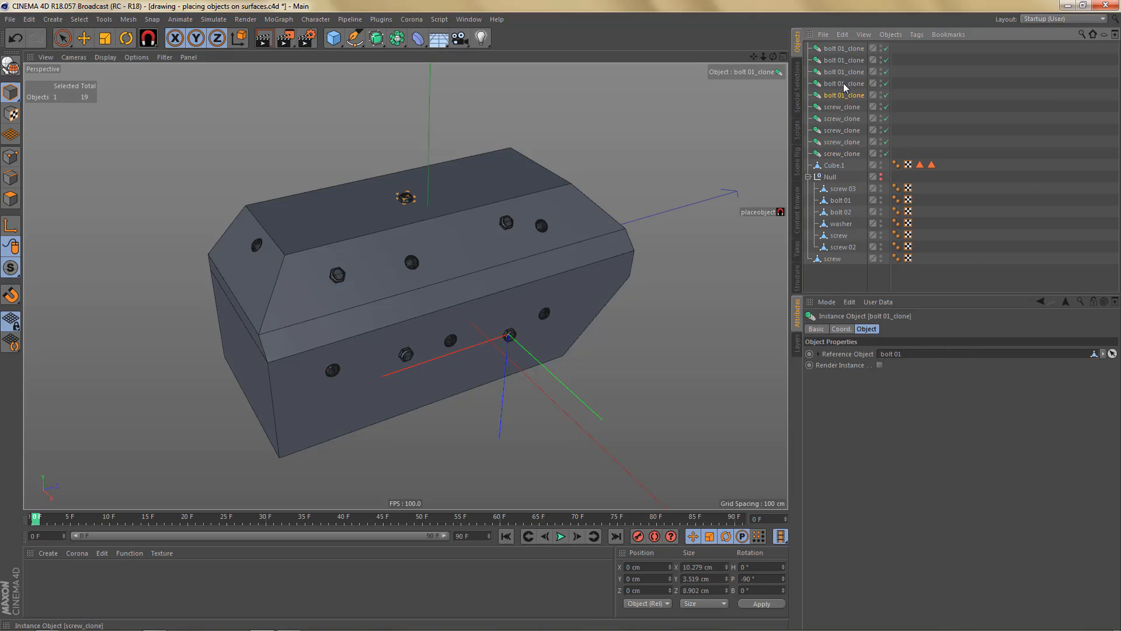
# Step: Delete all the bolt 01 and screw clones along with the loose screw on the chamfer
pyautogui.click(839, 155)
pyautogui.keyDown('shift'); pyautogui.click(837, 50); pyautogui.keyUp('shift')
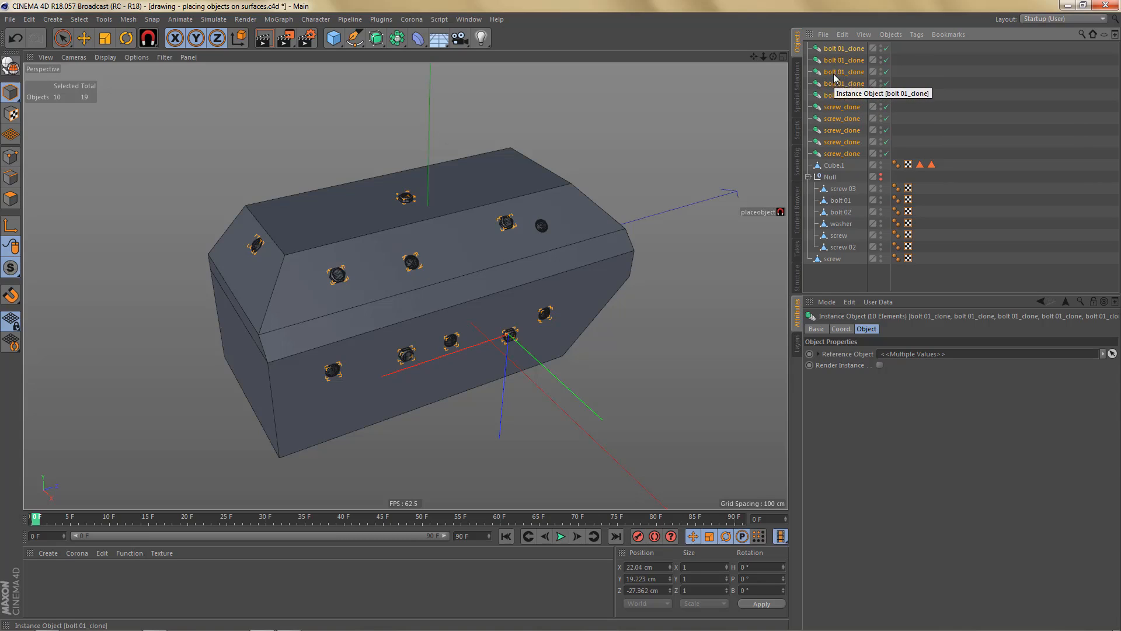
pyautogui.press('Delete')
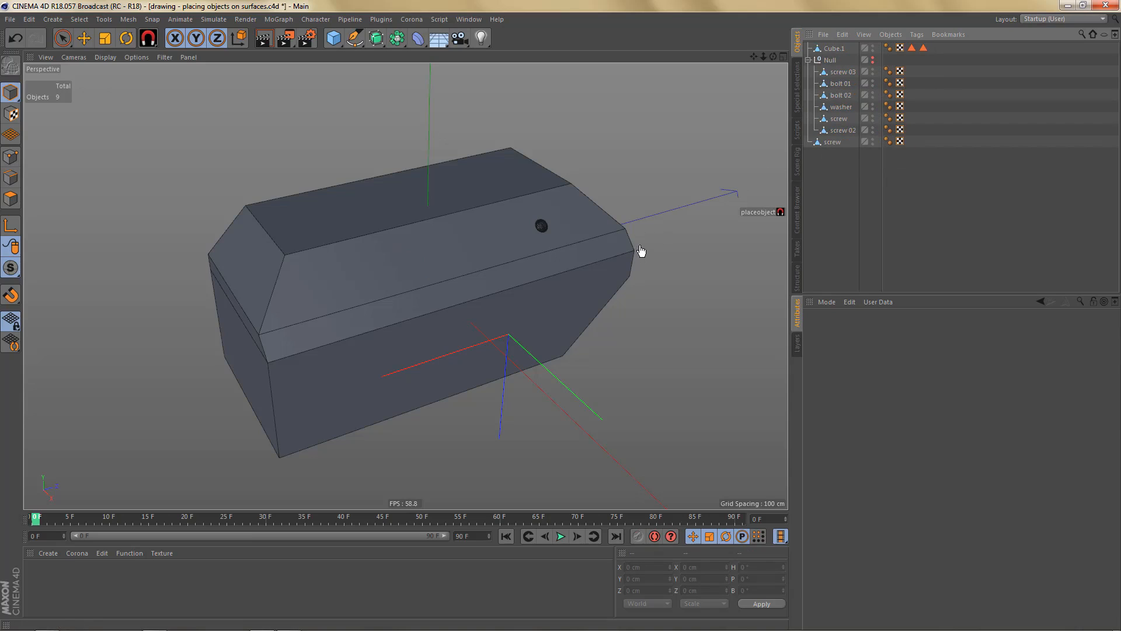
pyautogui.click(832, 143)
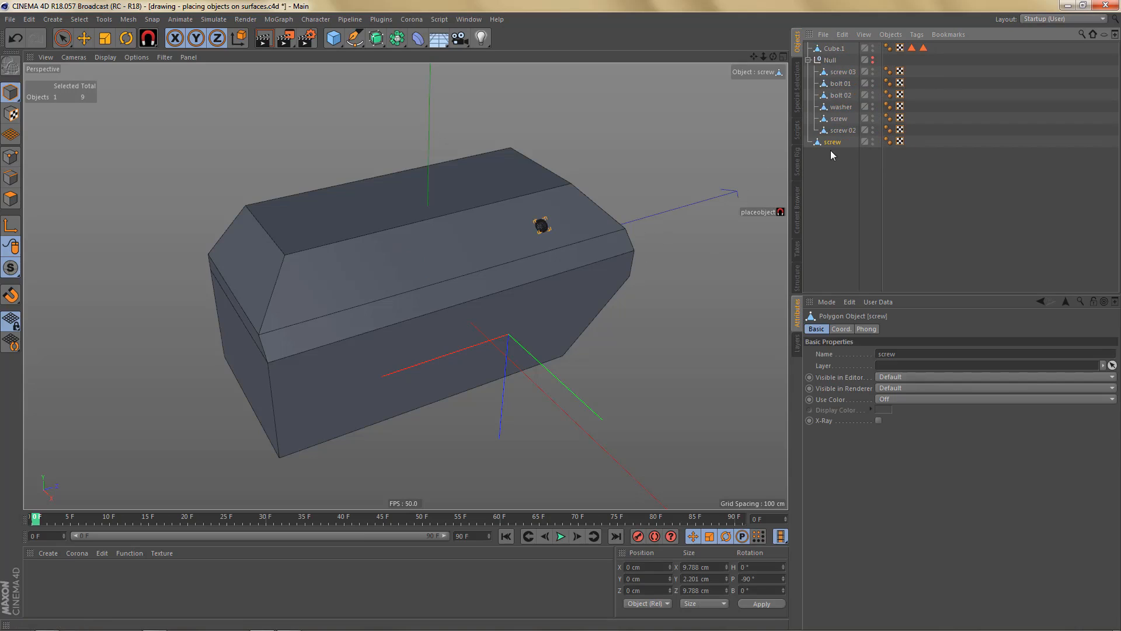
pyautogui.press('Delete')
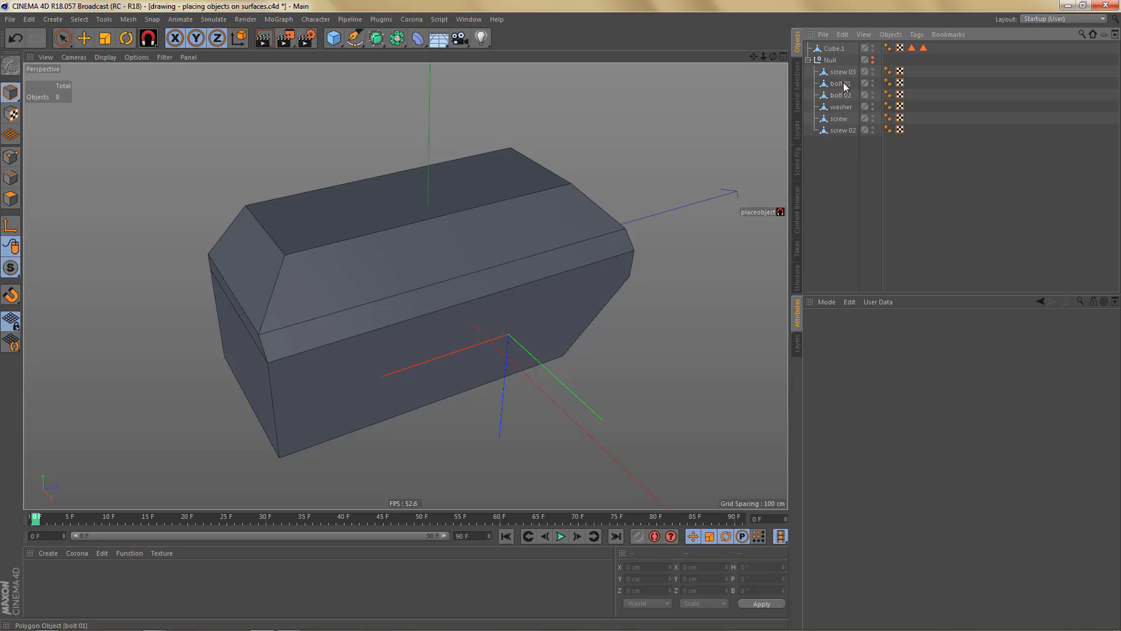
# Step: Undo the deletions, the clone placements, and the loose screw's placement on the chamfer
pyautogui.hotkey('ctrl', 'z')
pyautogui.hotkey('ctrl', 'z')
pyautogui.hotkey('ctrl', 'z')
pyautogui.hotkey('ctrl', 'z')
pyautogui.hotkey('ctrl', 'z')
pyautogui.hotkey('ctrl', 'z')
pyautogui.hotkey('ctrl', 'z')
pyautogui.hotkey('ctrl', 'z')
pyautogui.hotkey('ctrl', 'z')
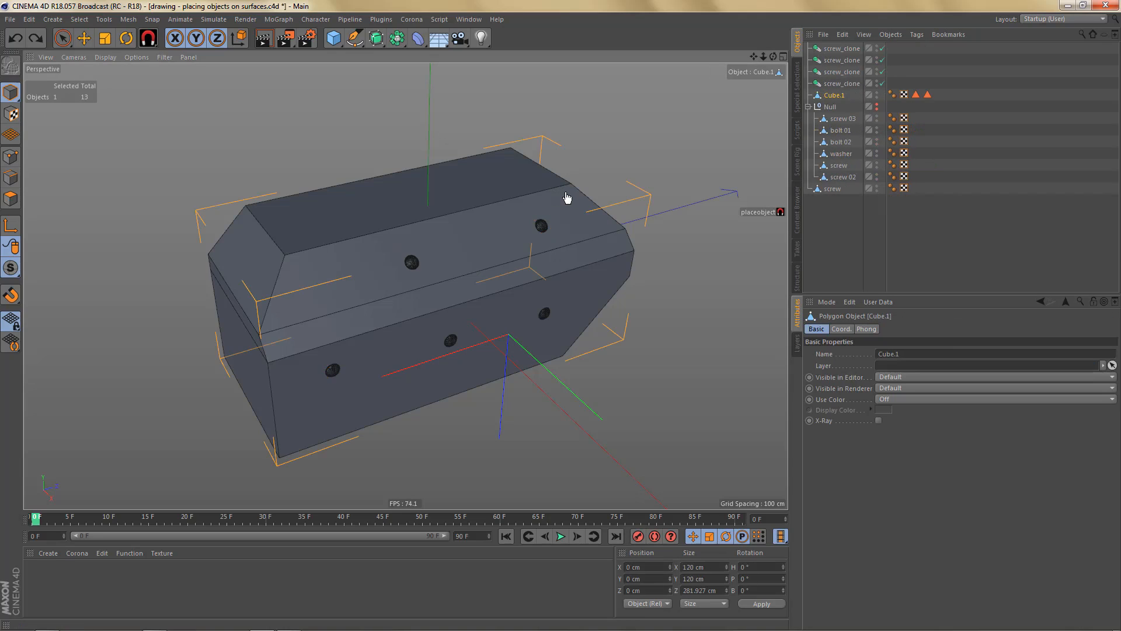
pyautogui.hotkey('ctrl', 'z')
pyautogui.hotkey('ctrl', 'z')
pyautogui.hotkey('ctrl', 'z')
pyautogui.hotkey('ctrl', 'z')
pyautogui.hotkey('ctrl', 'z')
pyautogui.hotkey('ctrl', 'z')
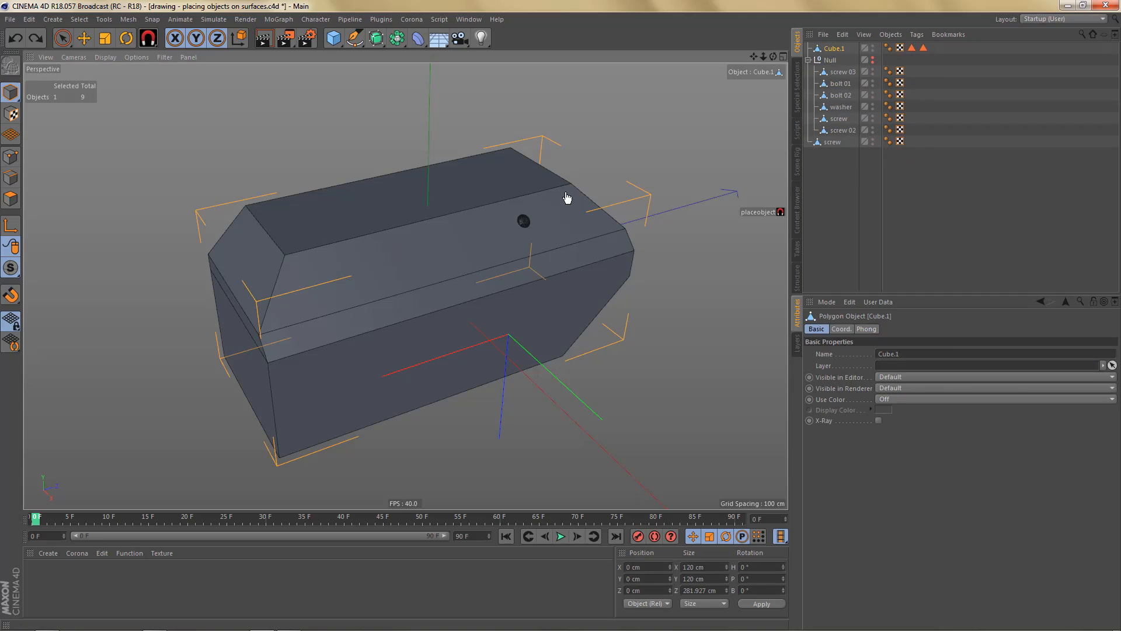
pyautogui.hotkey('ctrl', 'z')
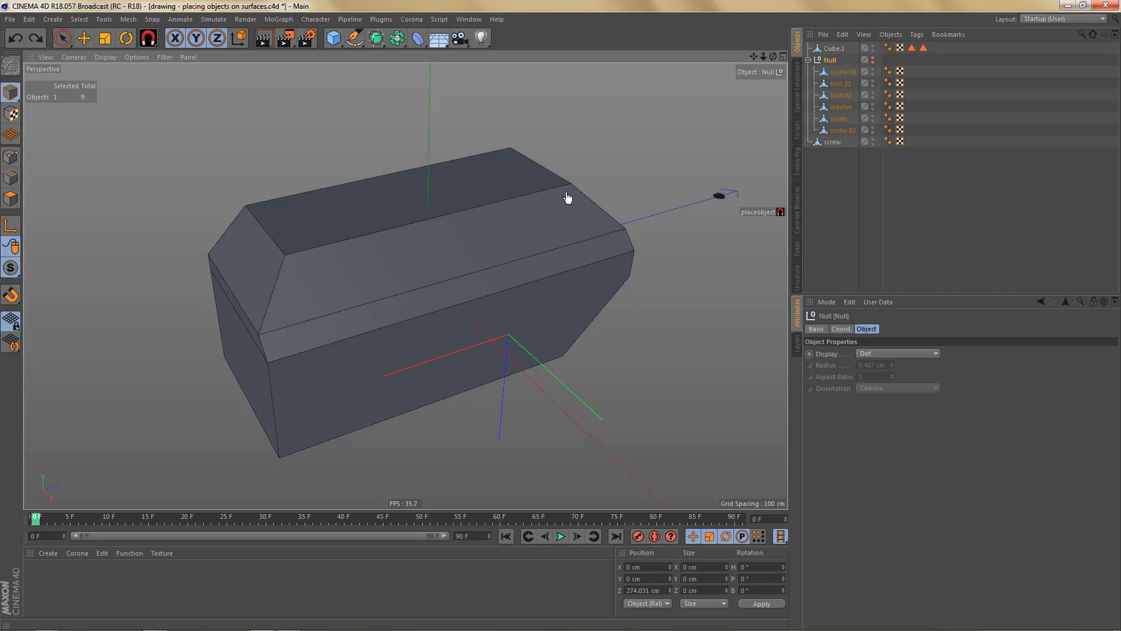
pyautogui.click(832, 142)
pyautogui.press('Delete')
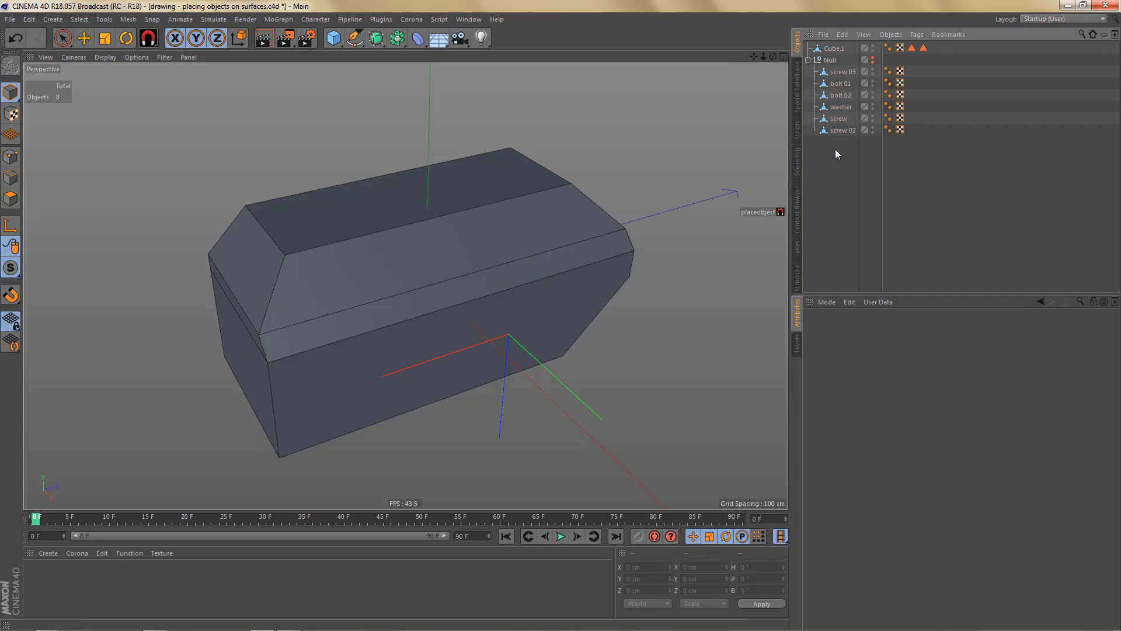
pyautogui.hotkey('ctrl', 'z')
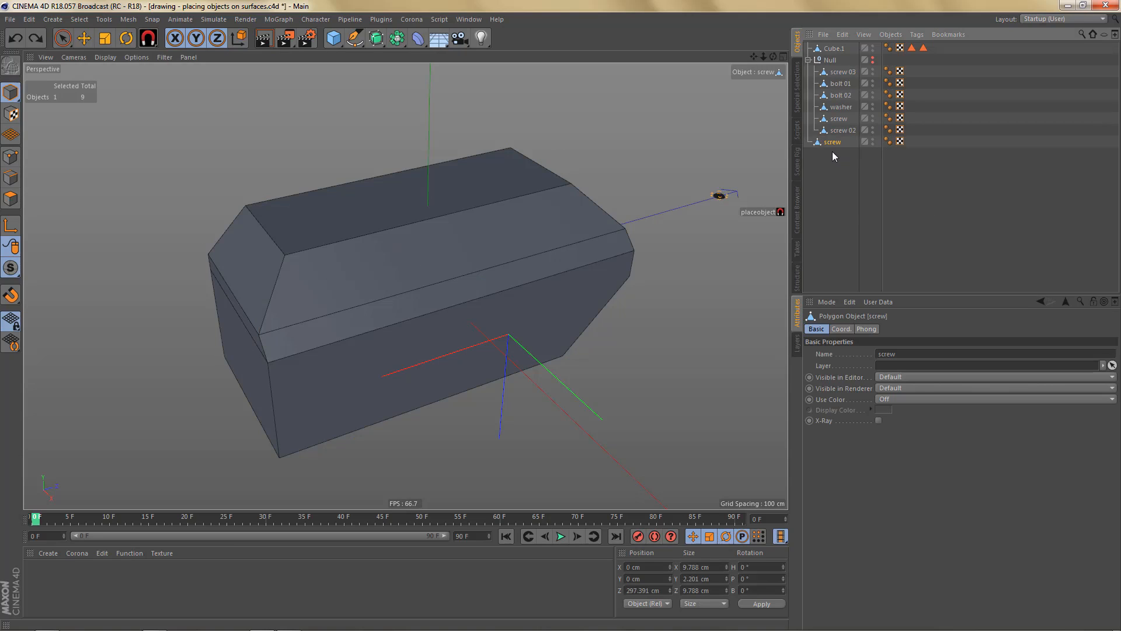
# Step: Unhide the Null group and delete the duplicate screw outside it
pyautogui.click(872, 57)
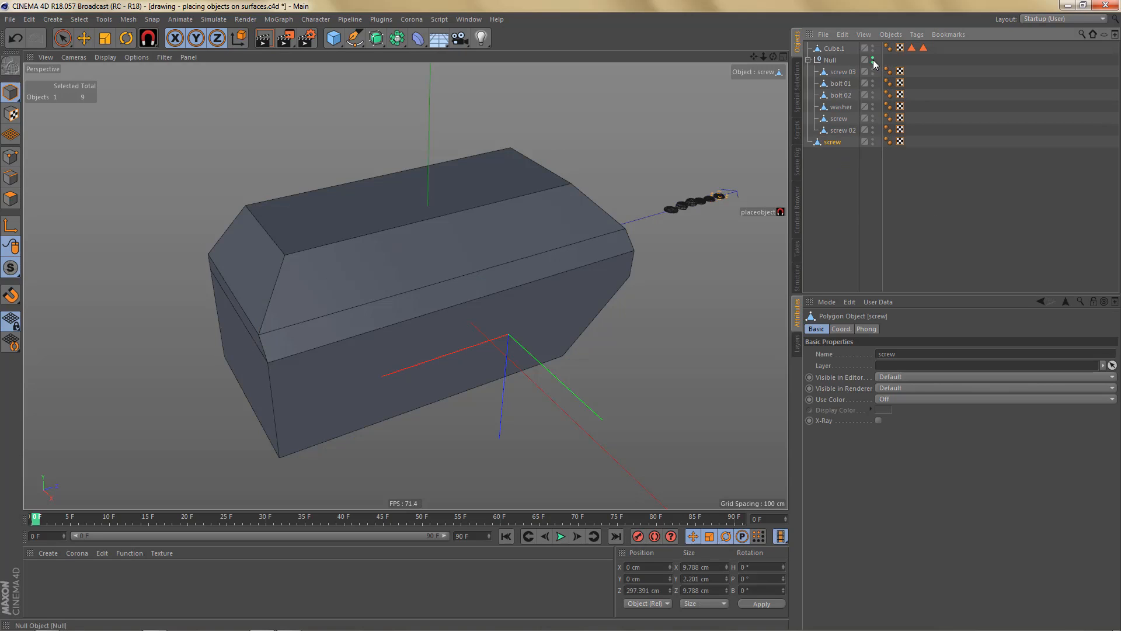
pyautogui.scroll(5, 670, 210)
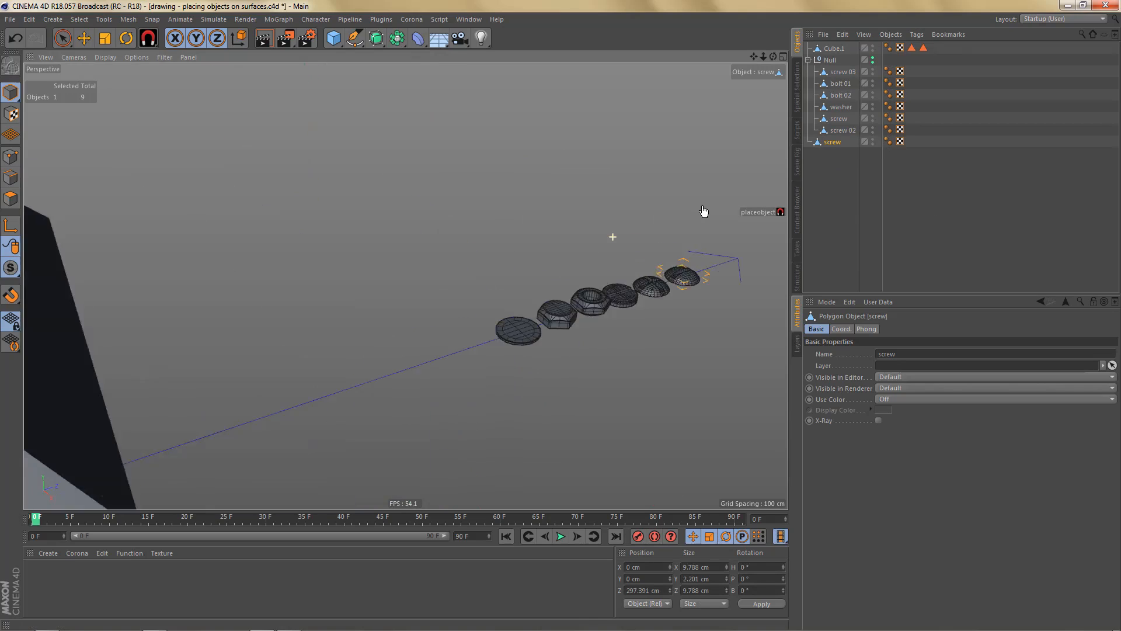
pyautogui.keyDown('alt'); pyautogui.moveTo(704, 211); pyautogui.dragTo(735, 204, button='right'); pyautogui.keyUp('alt')
pyautogui.click(836, 143)
pyautogui.press('Delete')
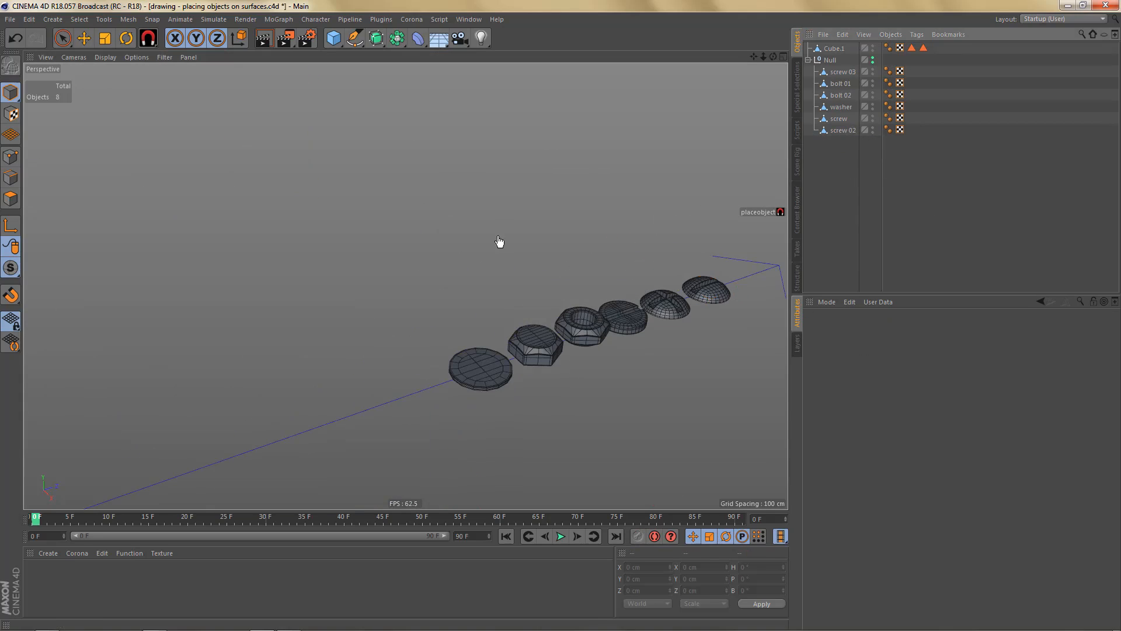
# Step: Frame the whole box with the fasteners and activate the placeobject tool without any object selected
pyautogui.scroll(-6, 501, 243)
pyautogui.keyDown('alt'); pyautogui.moveTo(450, 288); pyautogui.dragTo(496, 280, button='middle'); pyautogui.keyUp('alt')
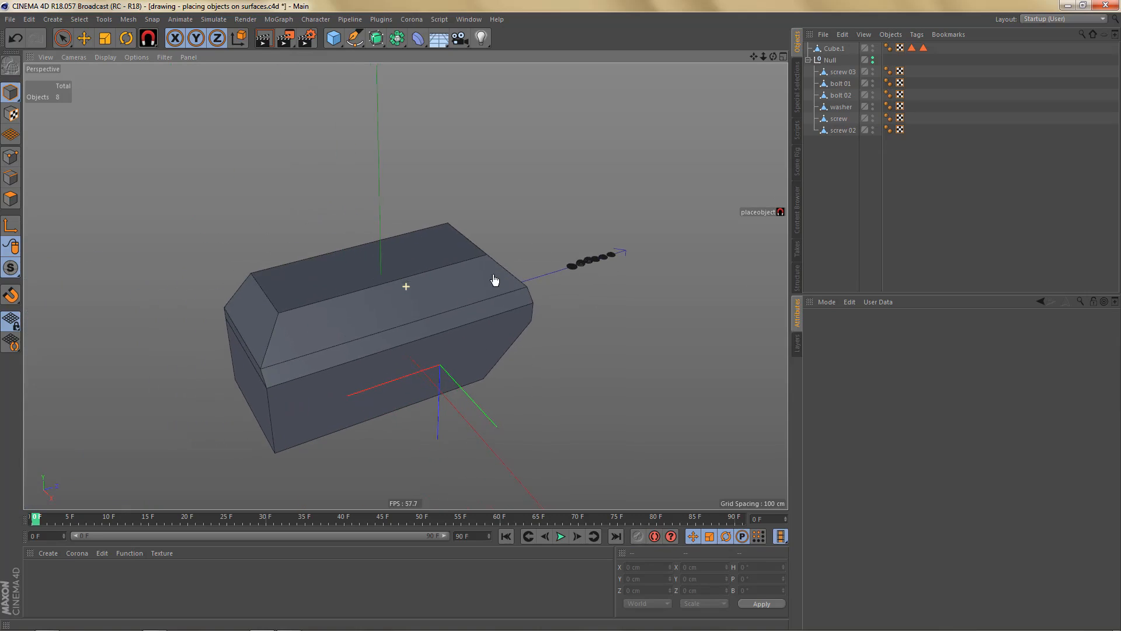
pyautogui.moveTo(498, 277)
pyautogui.keyDown('alt'); pyautogui.mouseDown()
pyautogui.moveTo(490, 290)
pyautogui.moveTo(495, 273)
pyautogui.mouseUp(); pyautogui.keyUp('alt')
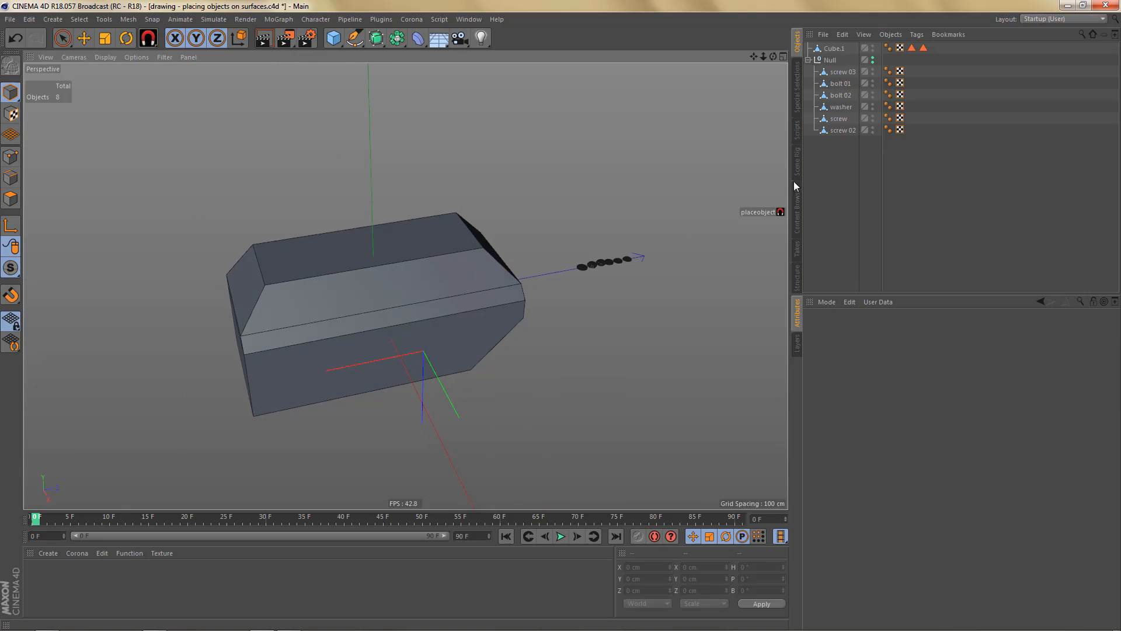
pyautogui.click(759, 212)
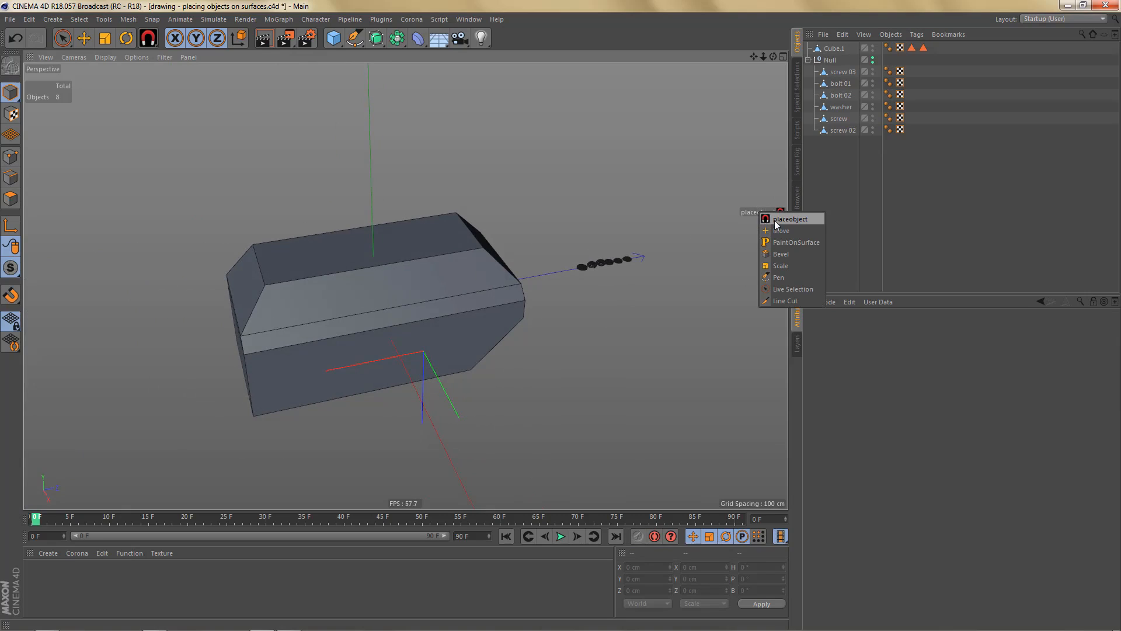
pyautogui.click(775, 219)
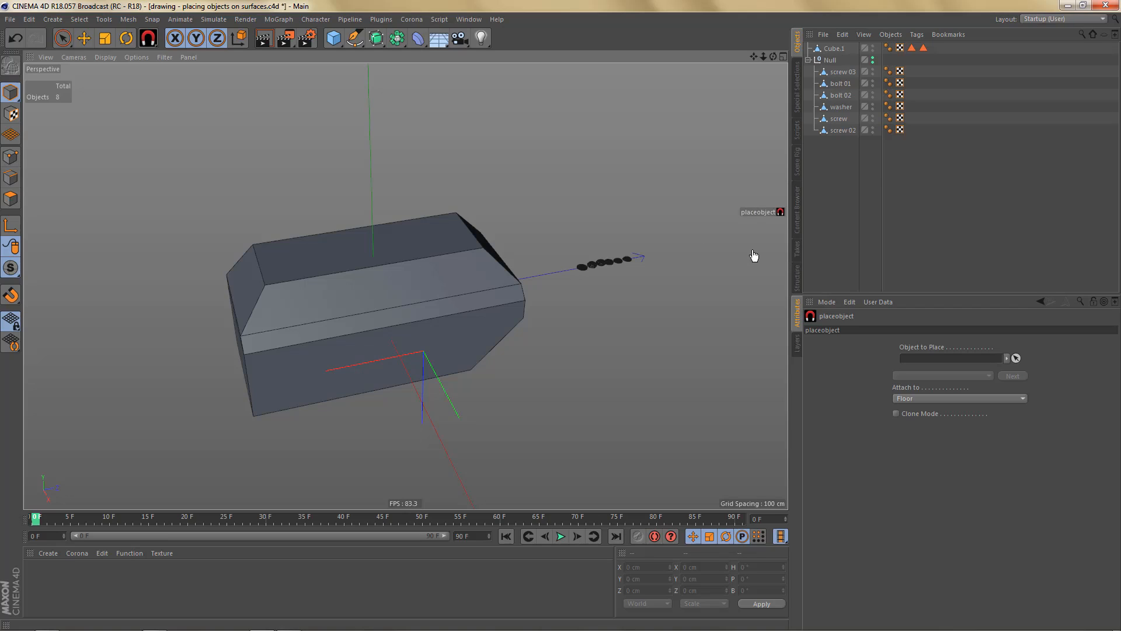
# Step: Select all six fasteners in the Null, from screw 03 to screw 02, and create a selection object from them
pyautogui.click(843, 72)
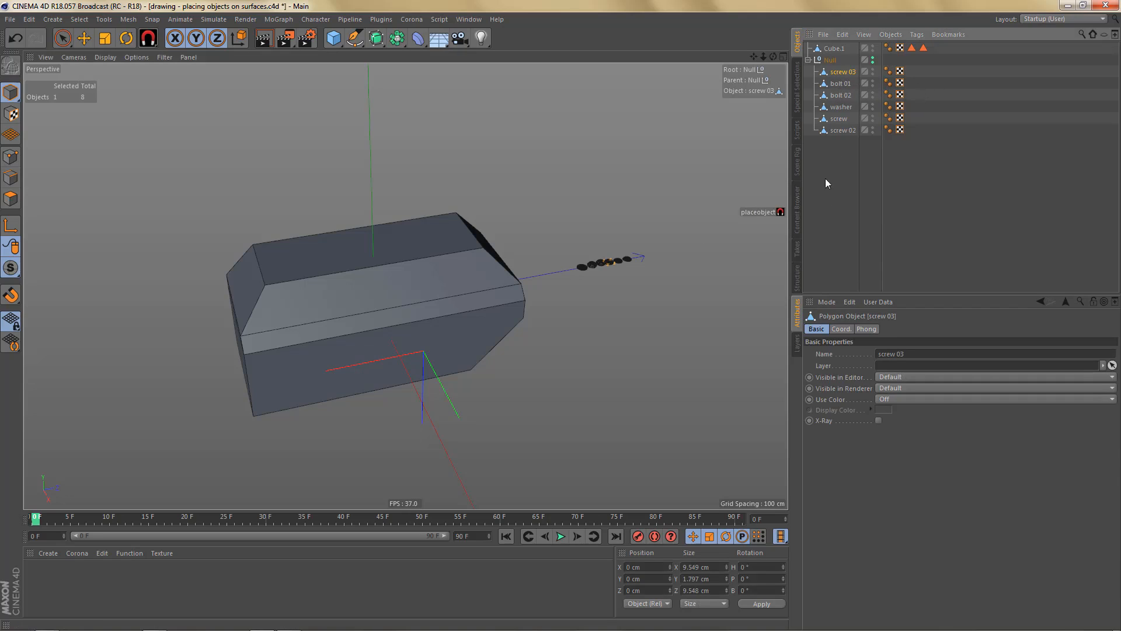
pyautogui.keyDown('shift'); pyautogui.click(841, 130); pyautogui.keyUp('shift')
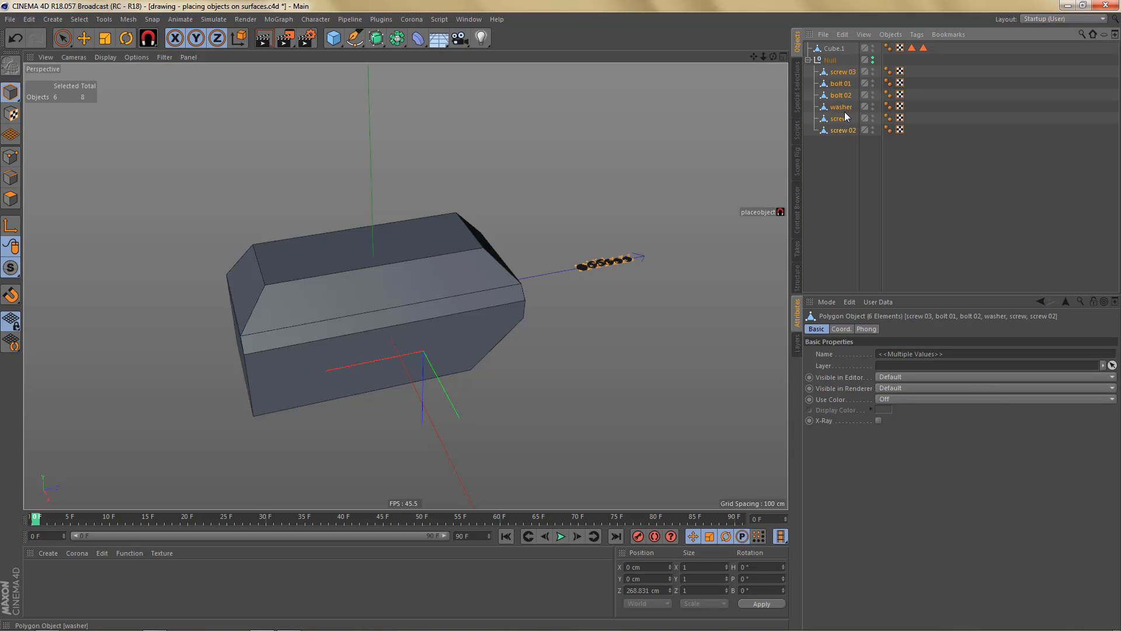
pyautogui.click(79, 19)
pyautogui.moveTo(85, 40)
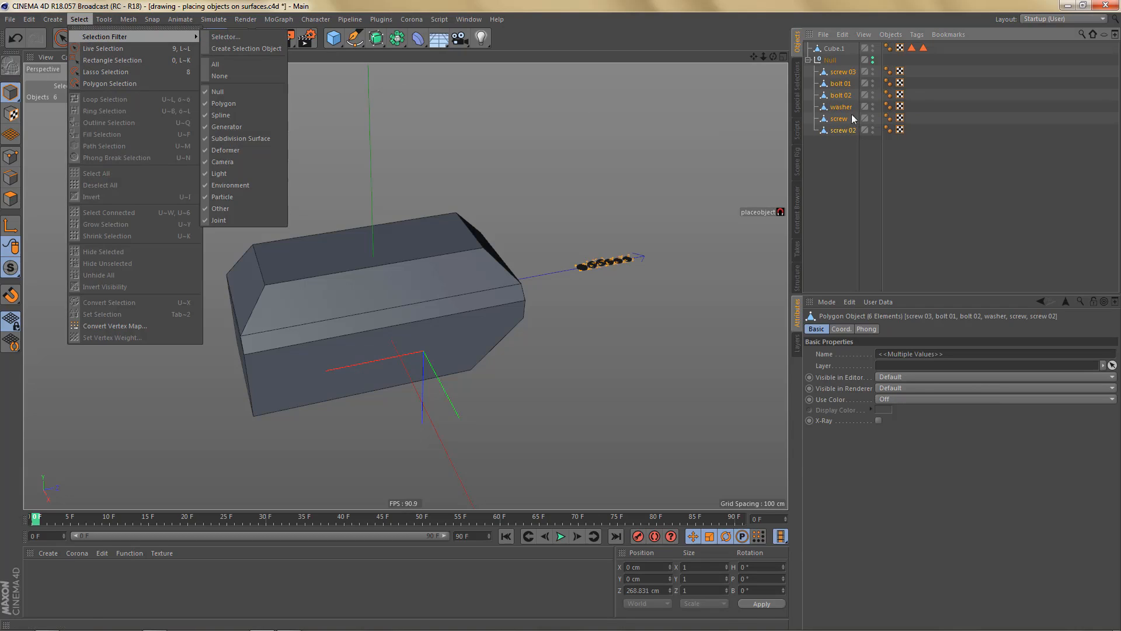
pyautogui.click(245, 49)
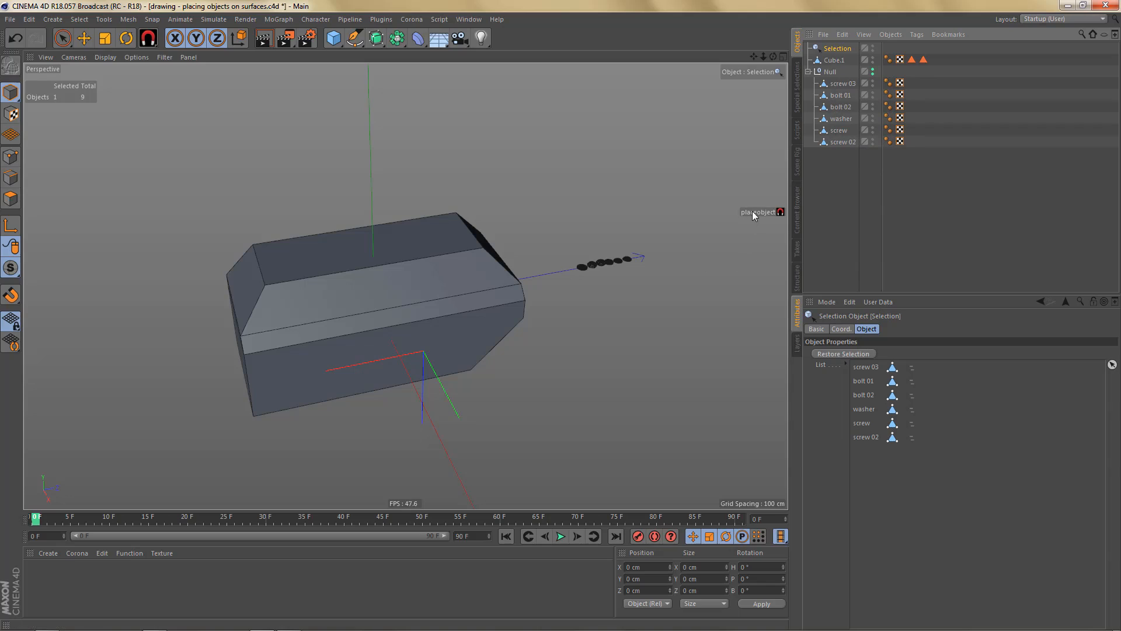
# Step: Select the bevelled box, activate placeobject with its settings locked, and assign the Selection object as the object to place
pyautogui.click(836, 61)
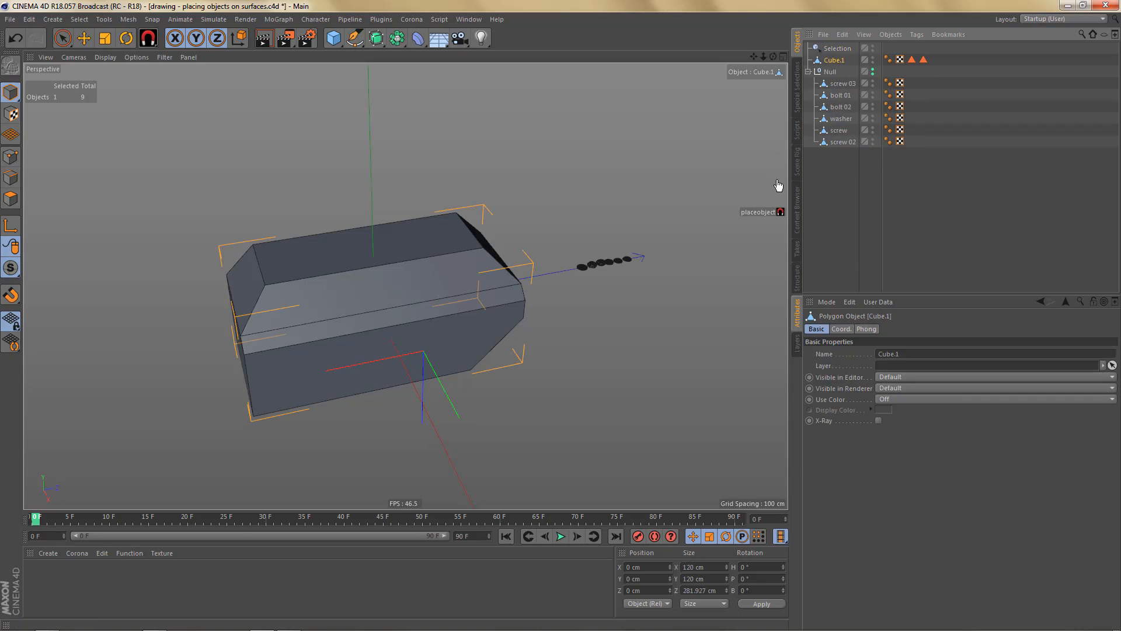
pyautogui.rightClick(764, 213)
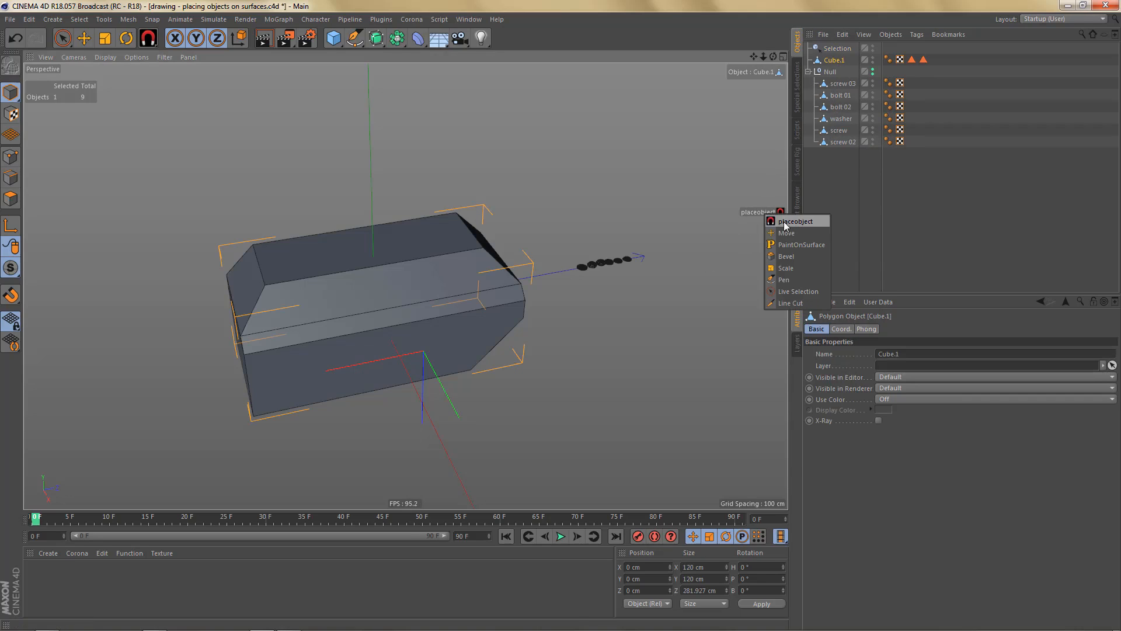
pyautogui.click(786, 226)
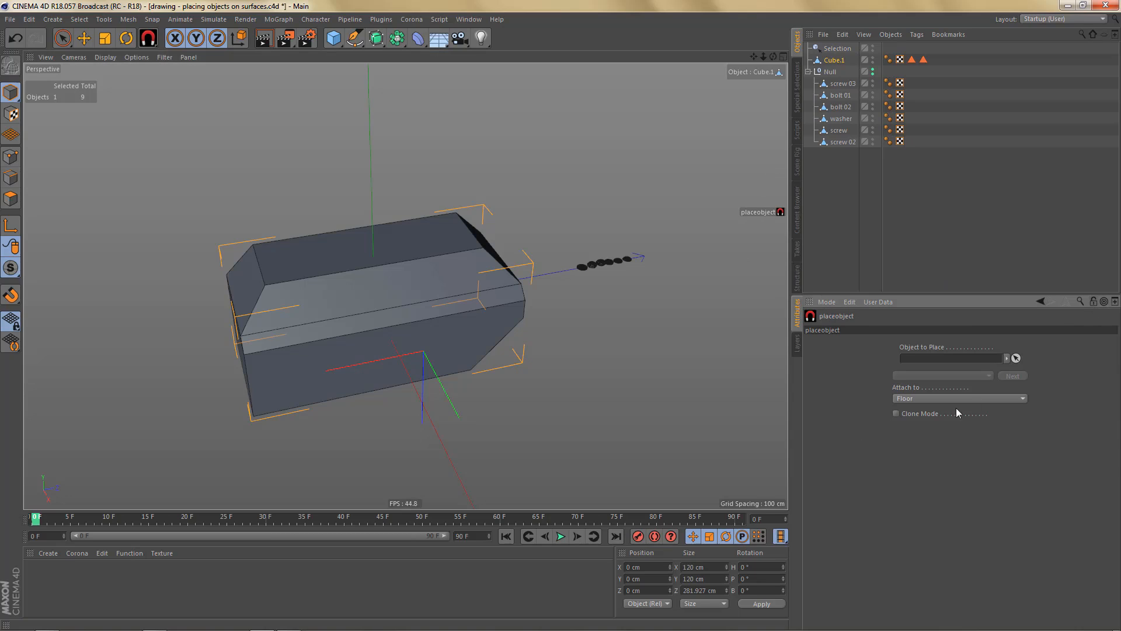
pyautogui.click(1091, 301)
pyautogui.moveTo(837, 49); pyautogui.dragTo(926, 359)
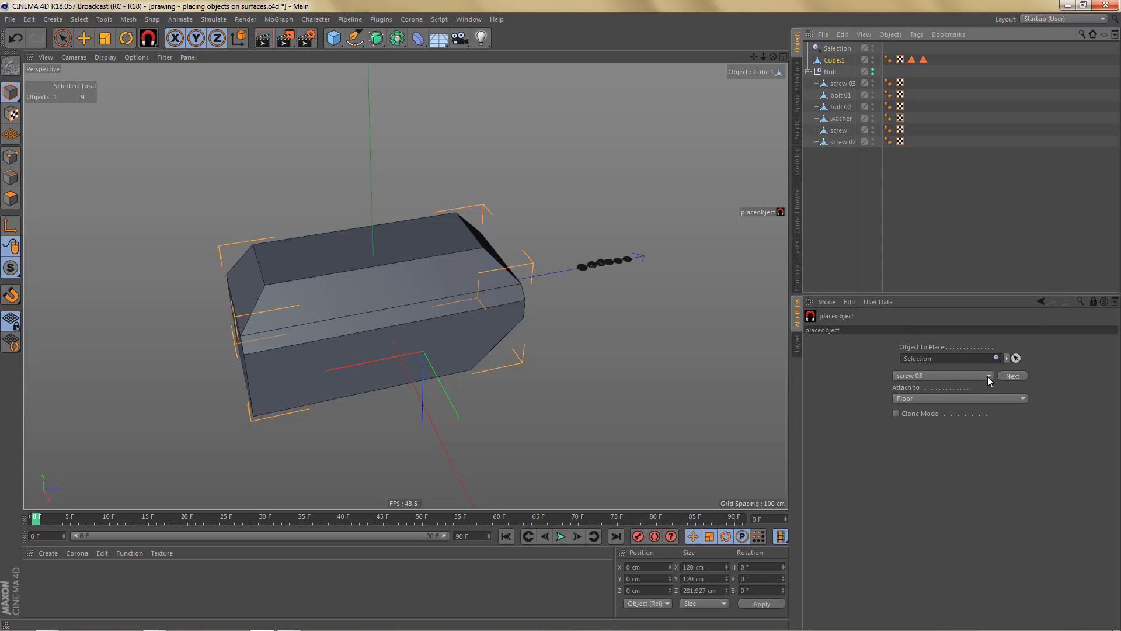
pyautogui.click(987, 376)
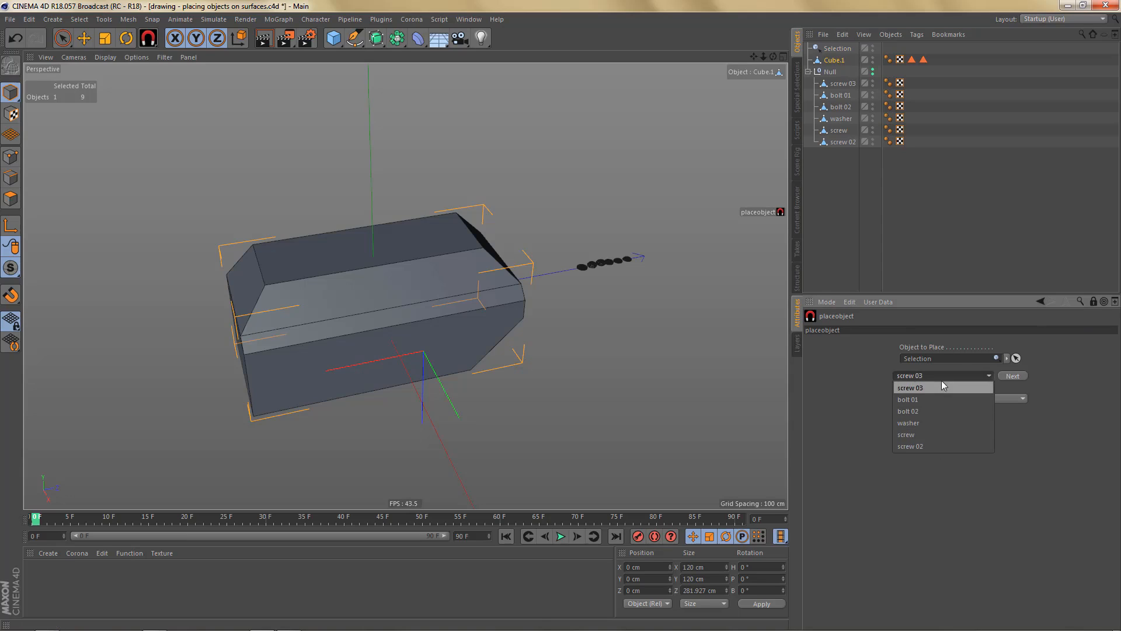
pyautogui.click(1061, 409)
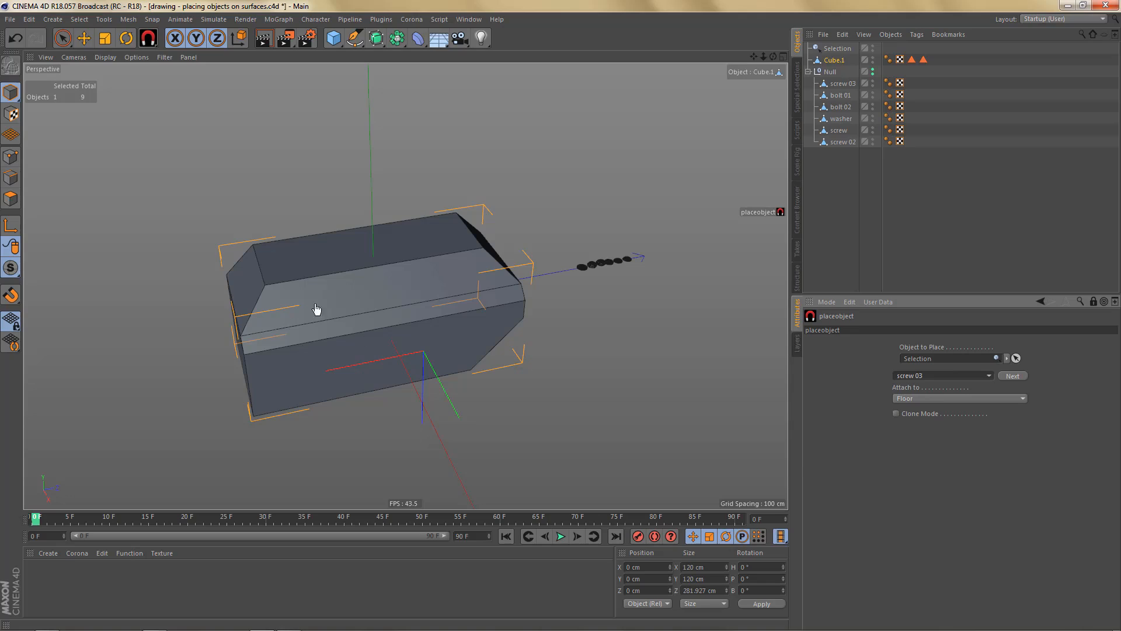
pyautogui.click(990, 375)
pyautogui.click(990, 375)
# Step: Turn on Clone Mode and place two clones of screw 03 near the ends of the box's front upper bevel
pyautogui.click(896, 412)
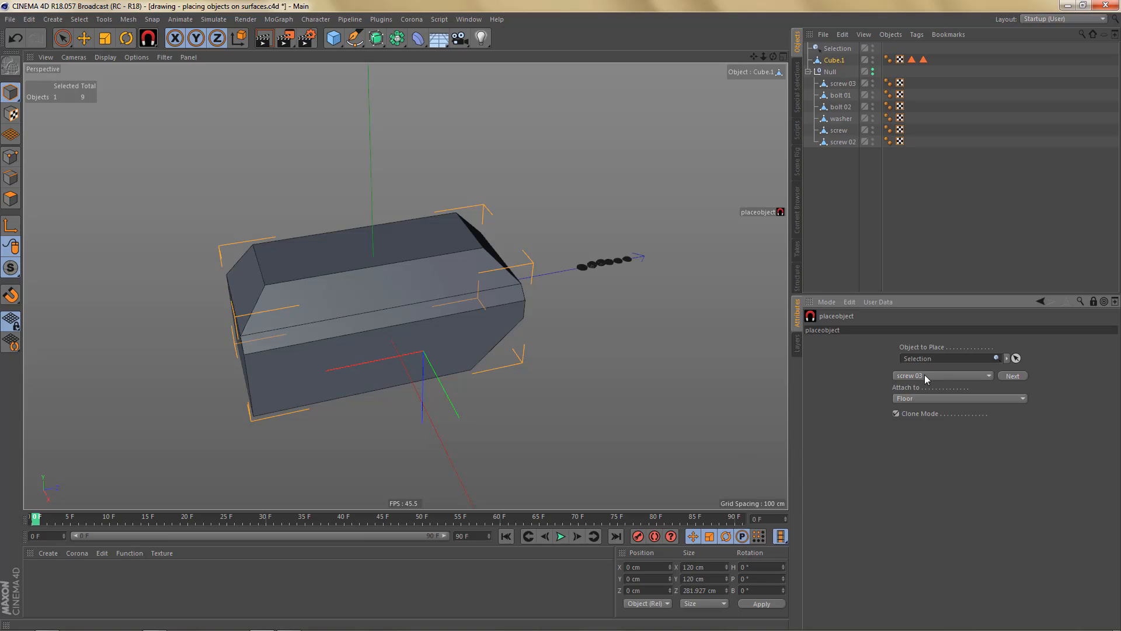
pyautogui.click(293, 297)
pyautogui.click(481, 264)
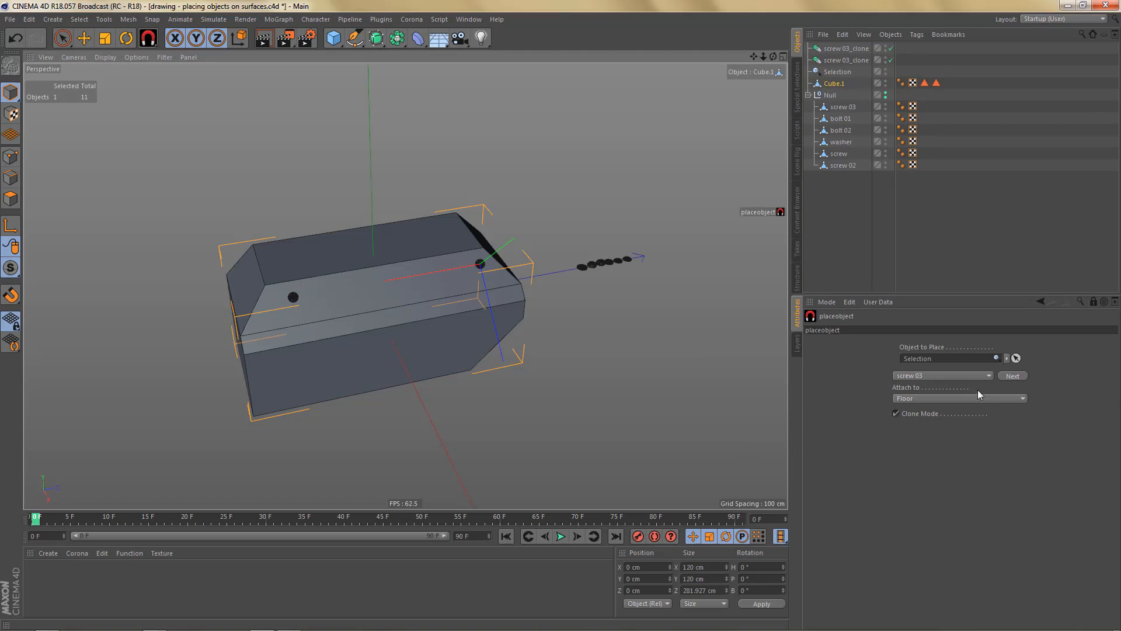
# Step: Switch to bolt 02 and place two clones on the box's front side and one on its end bevel
pyautogui.click(986, 375)
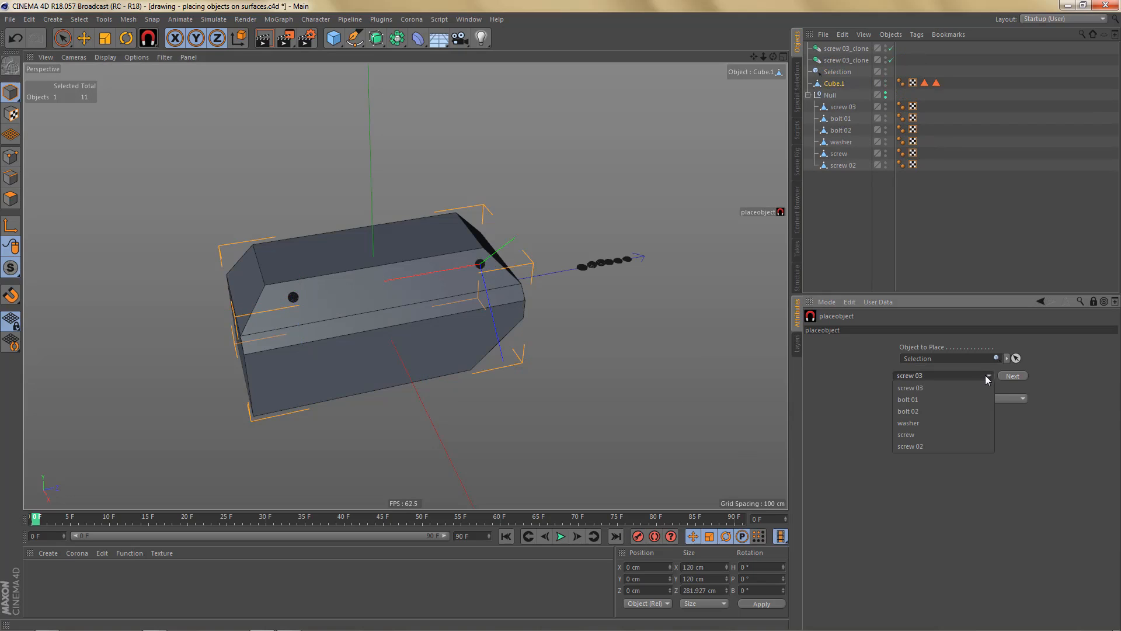
pyautogui.click(946, 410)
pyautogui.click(293, 360)
pyautogui.click(432, 342)
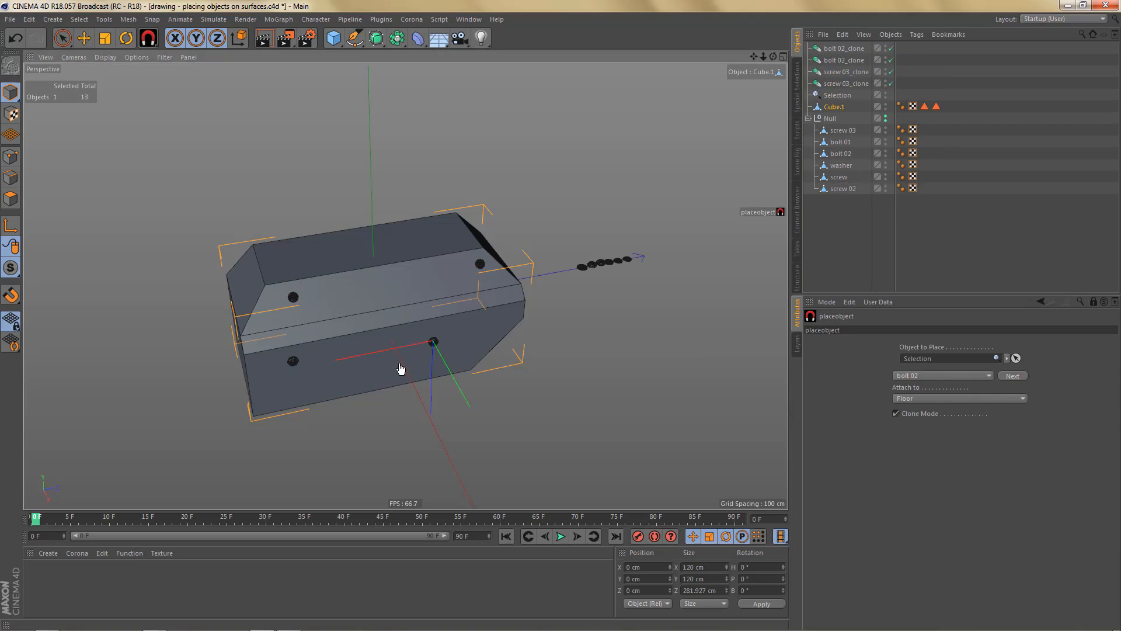
pyautogui.click(239, 275)
# Step: Switch to the washer and place four clones on the box's top, end face, front side and lower corner bevel
pyautogui.click(923, 377)
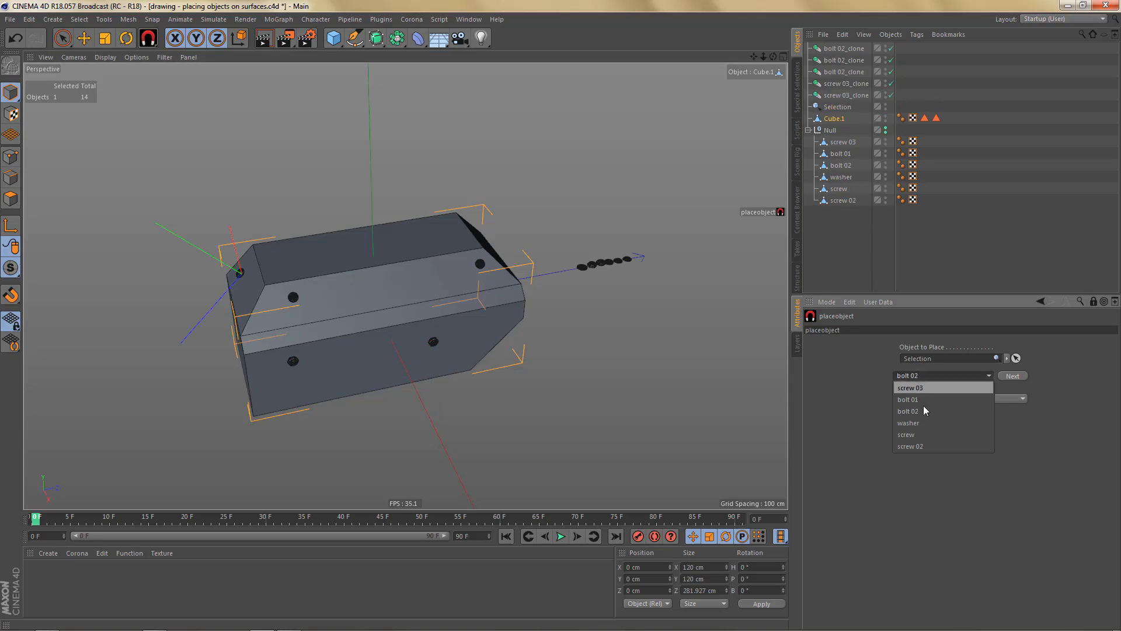
pyautogui.click(924, 422)
pyautogui.click(282, 253)
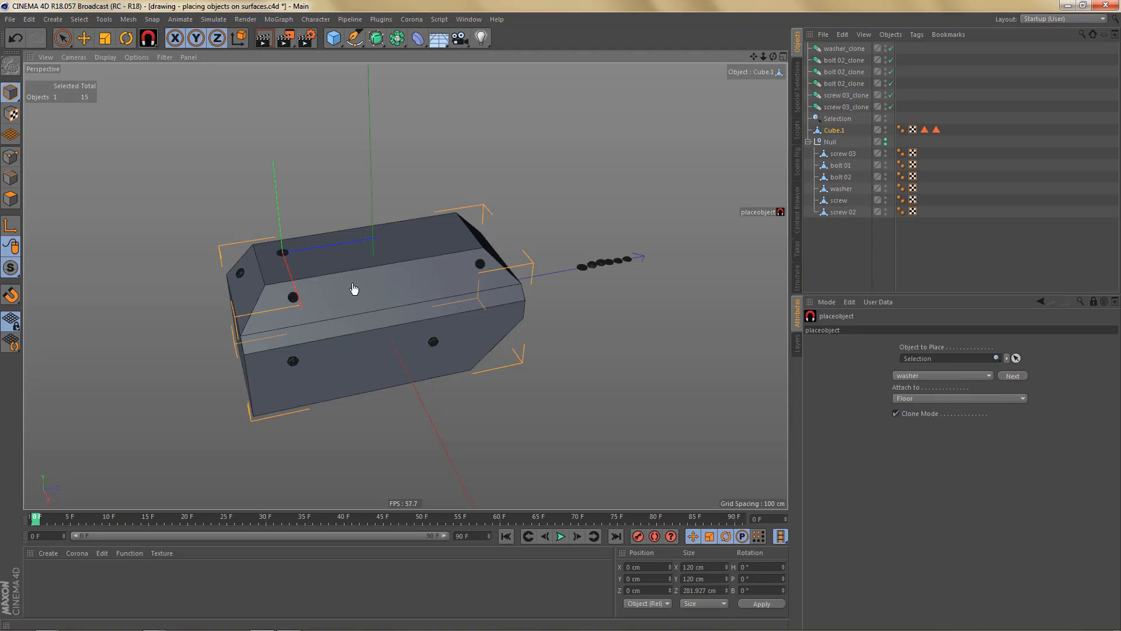
pyautogui.keyDown('alt'); pyautogui.moveTo(347, 312); pyautogui.dragTo(250, 351); pyautogui.keyUp('alt')
pyautogui.click(219, 365)
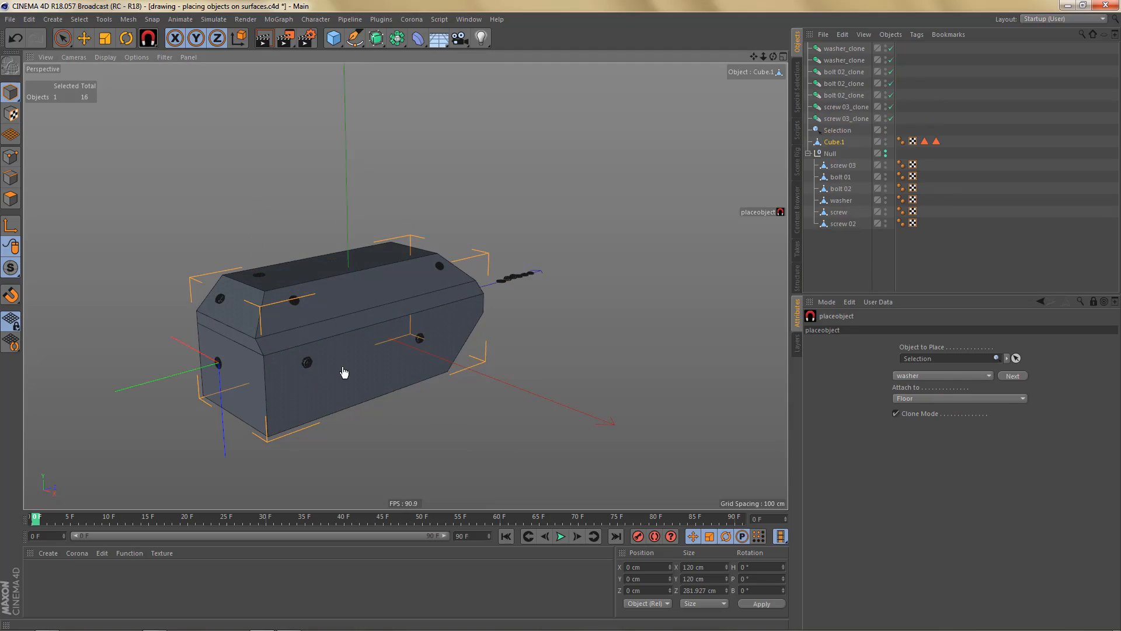
pyautogui.click(343, 368)
pyautogui.keyDown('alt'); pyautogui.moveTo(467, 325); pyautogui.dragTo(288, 312); pyautogui.keyUp('alt')
pyautogui.click(482, 350)
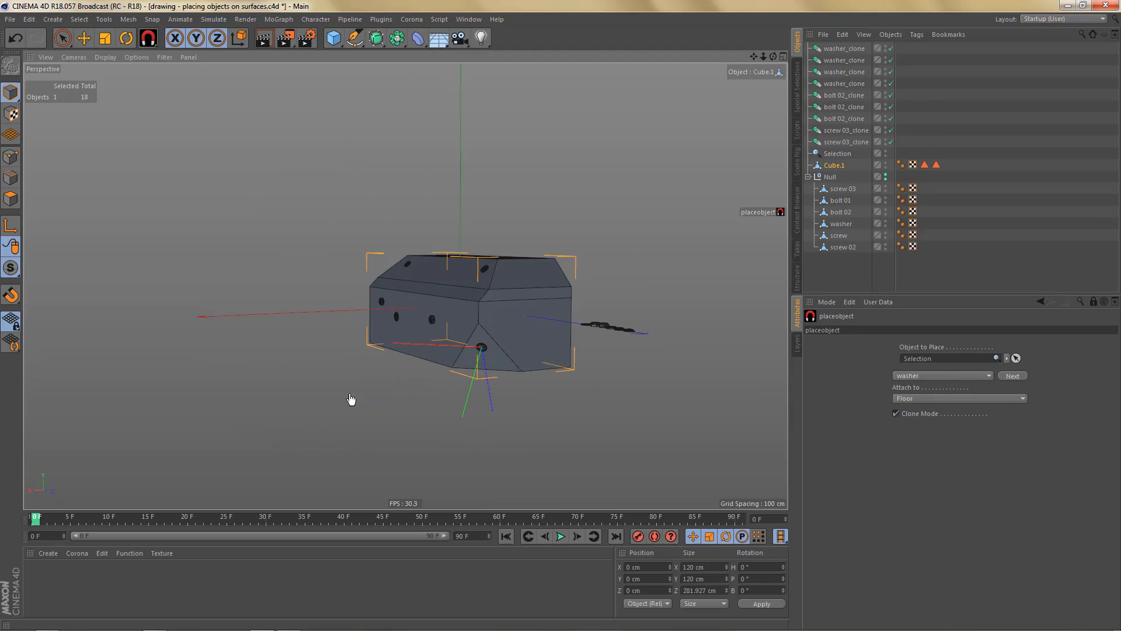
pyautogui.keyDown('alt'); pyautogui.moveTo(475, 310); pyautogui.dragTo(694, 257); pyautogui.keyUp('alt')
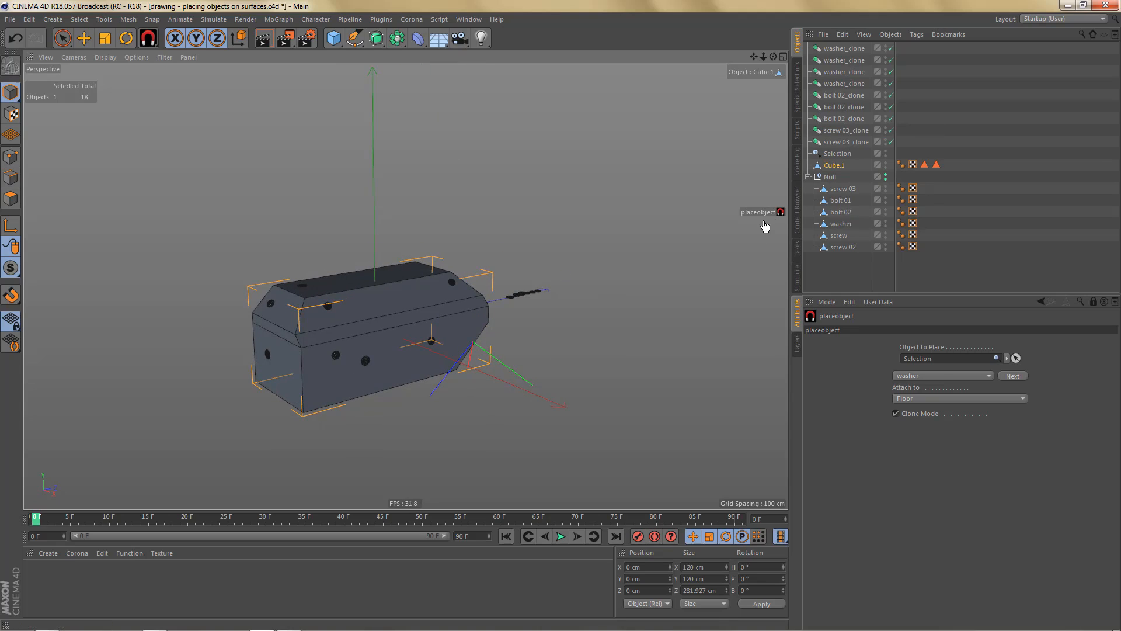
# Step: Delete all the washer, bolt and screw clones, and the Selection object
pyautogui.click(841, 49)
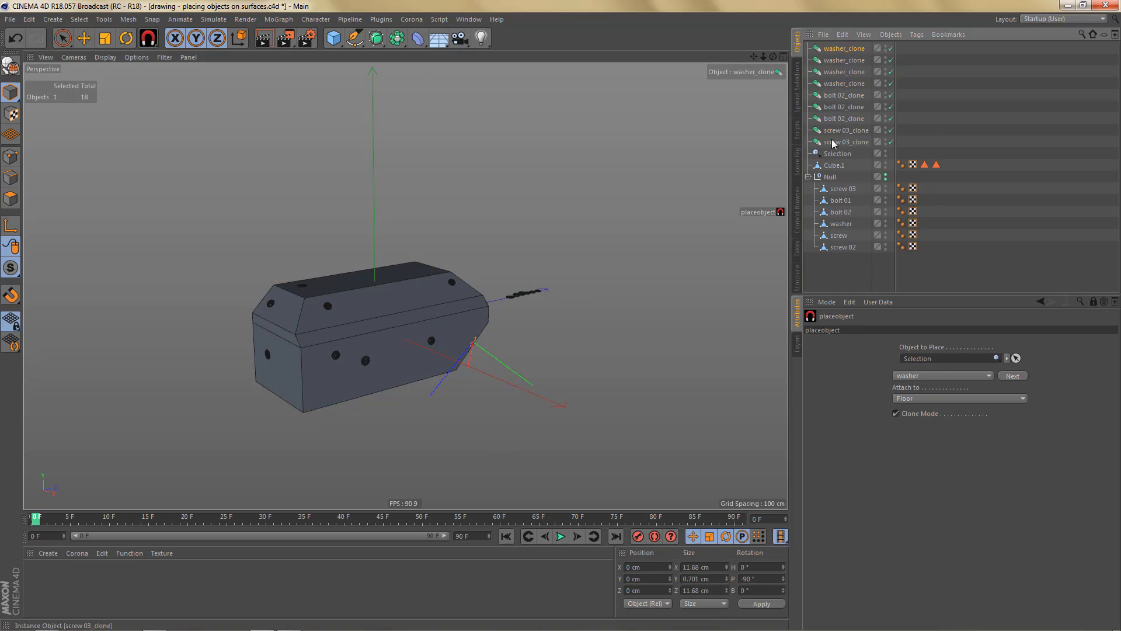
pyautogui.keyDown('shift'); pyautogui.click(832, 142); pyautogui.keyUp('shift')
pyautogui.press('Delete')
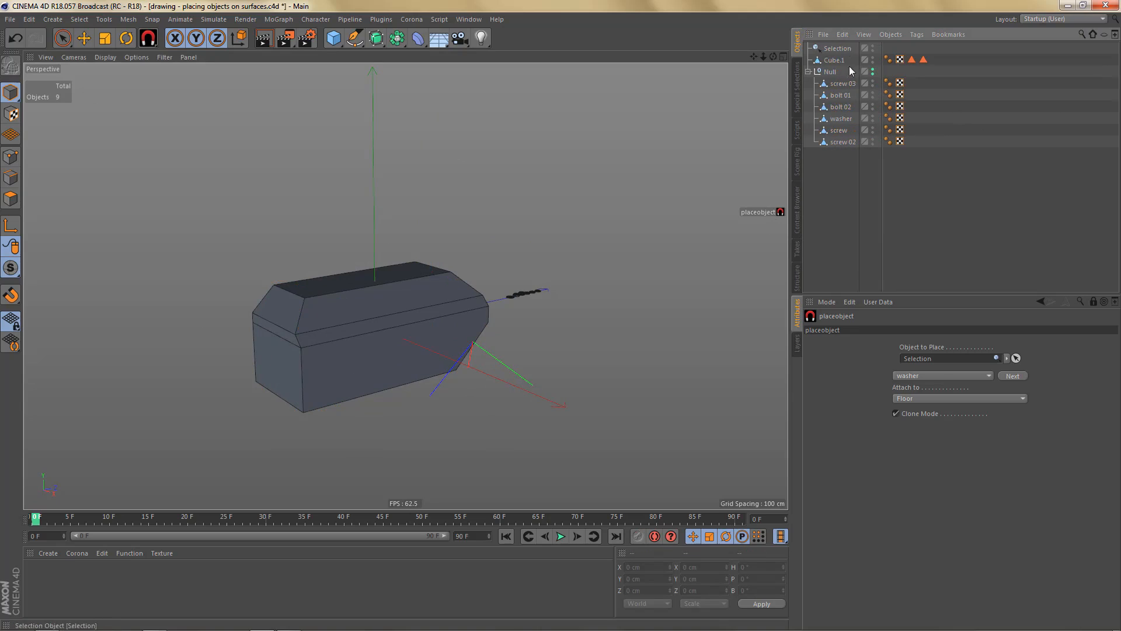
pyautogui.click(836, 50)
pyautogui.press('Delete')
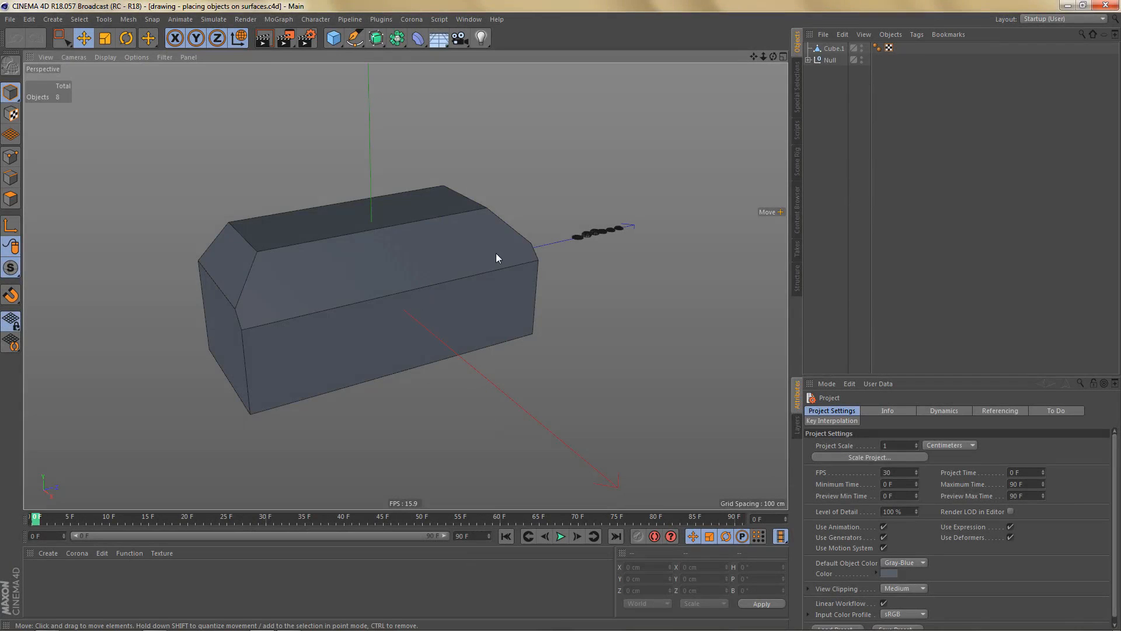
# Step: Expand the Null group and activate the Primitive Sketch plugin tool, enlarging the area for its settings
pyautogui.keyDown('alt'); pyautogui.moveTo(484, 247); pyautogui.dragTo(512, 252, button='middle'); pyautogui.keyUp('alt')
pyautogui.keyDown('alt'); pyautogui.moveTo(511, 251); pyautogui.dragTo(512, 265); pyautogui.keyUp('alt')
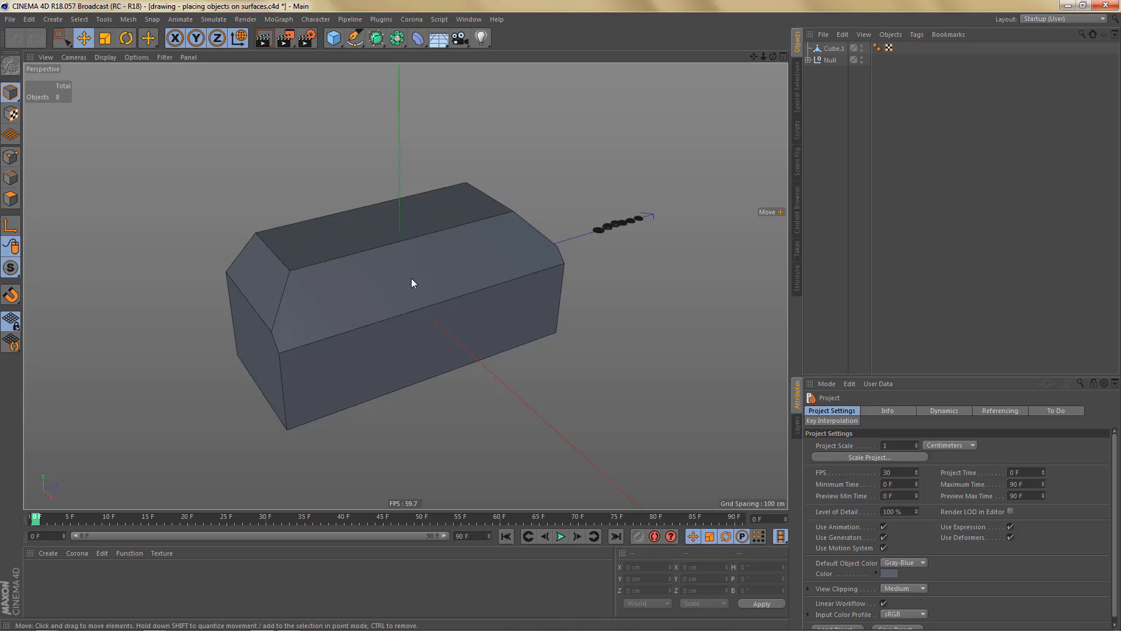
pyautogui.keyDown('alt'); pyautogui.moveTo(412, 283); pyautogui.dragTo(496, 282, button='middle'); pyautogui.keyUp('alt')
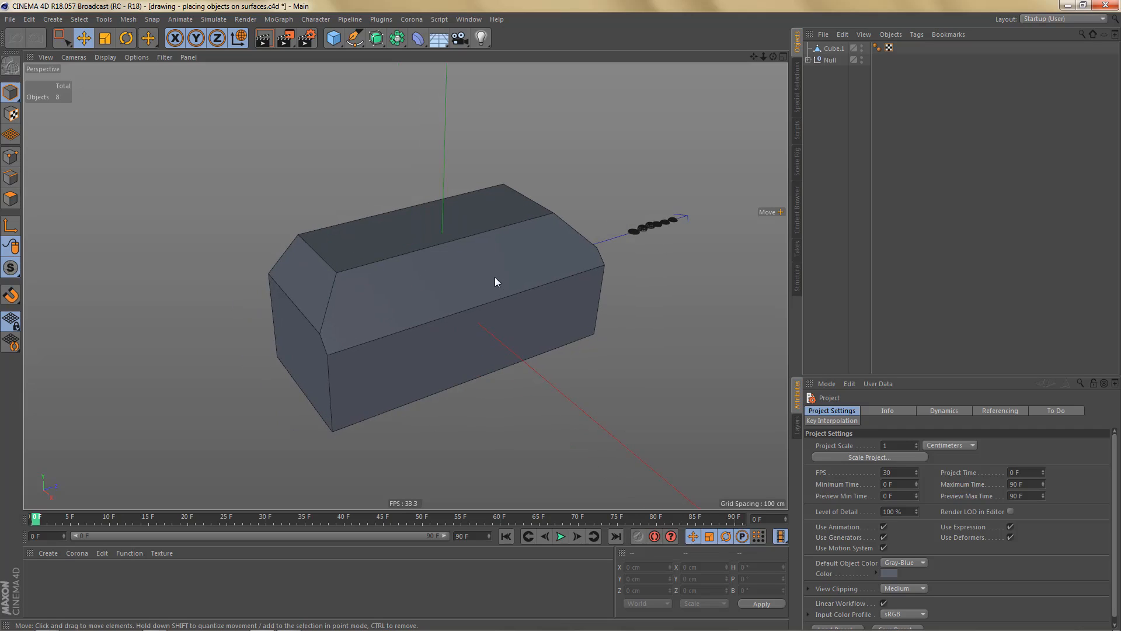
pyautogui.click(808, 60)
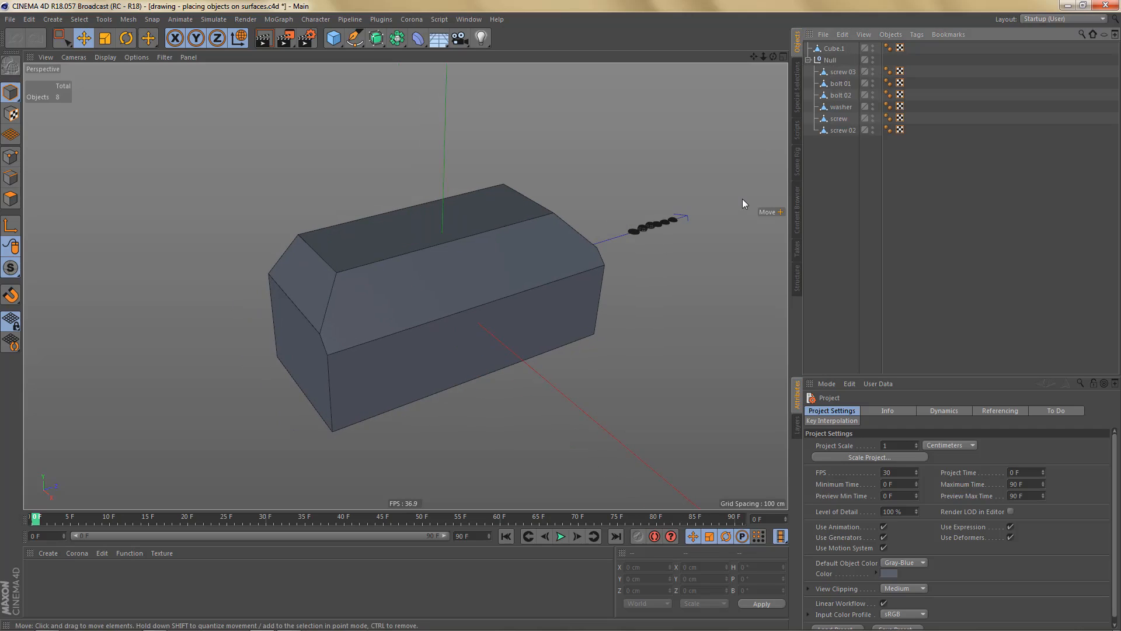
pyautogui.click(381, 19)
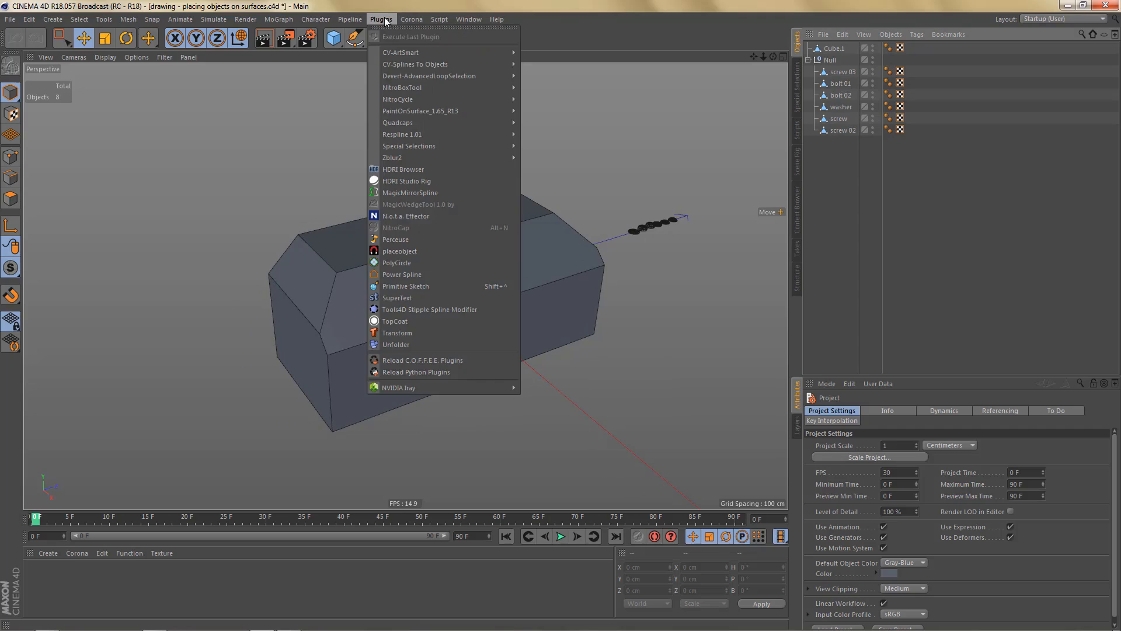
pyautogui.click(420, 286)
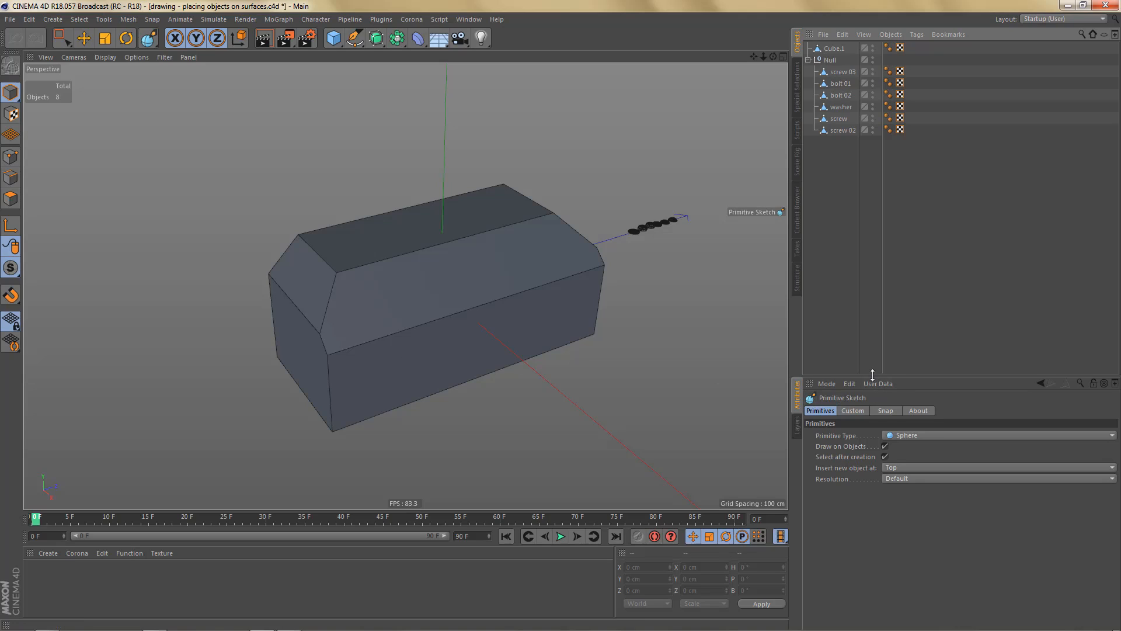
pyautogui.moveTo(872, 374); pyautogui.dragTo(873, 299)
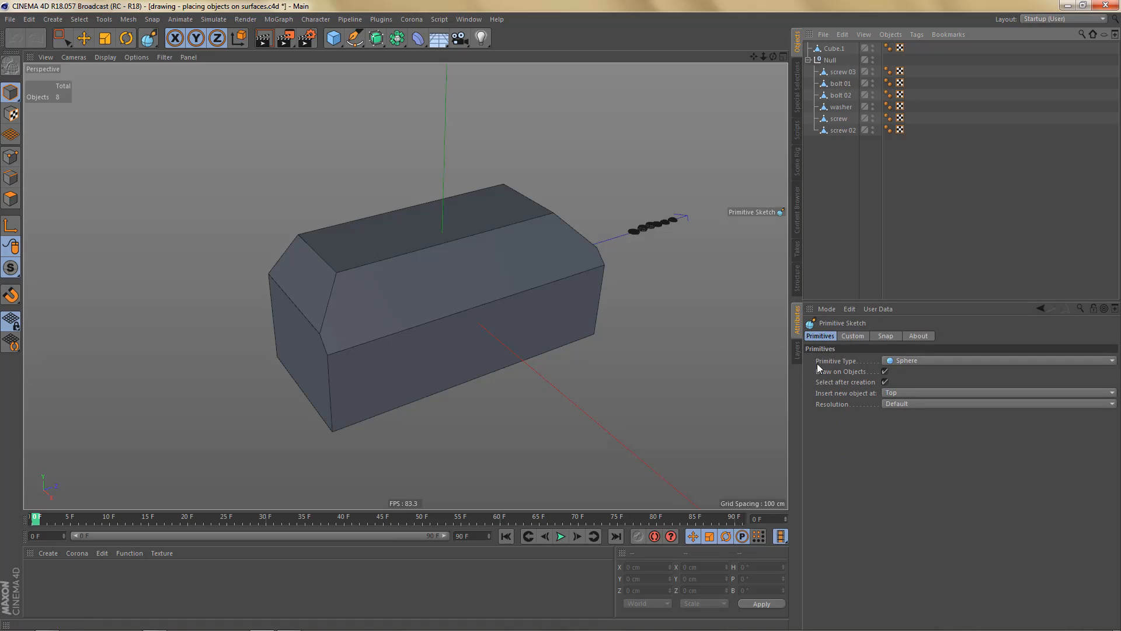
# Step: Set the primitive type to Box and sketch a box of about 110 × 30 × 30 cm on the large box's front side
pyautogui.click(840, 360)
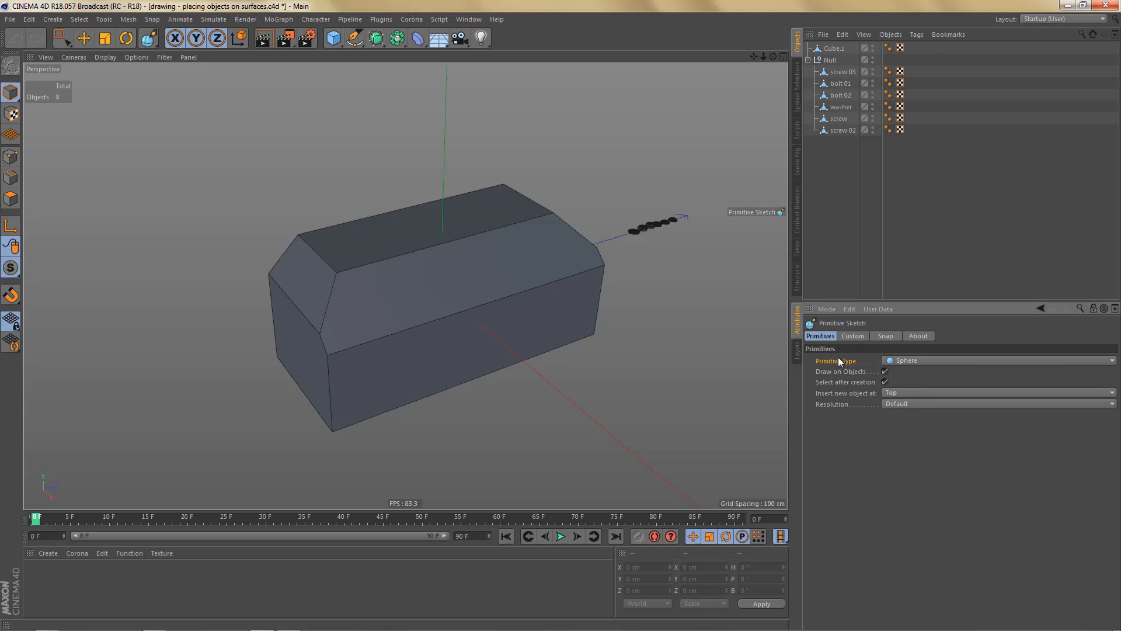
pyautogui.click(910, 362)
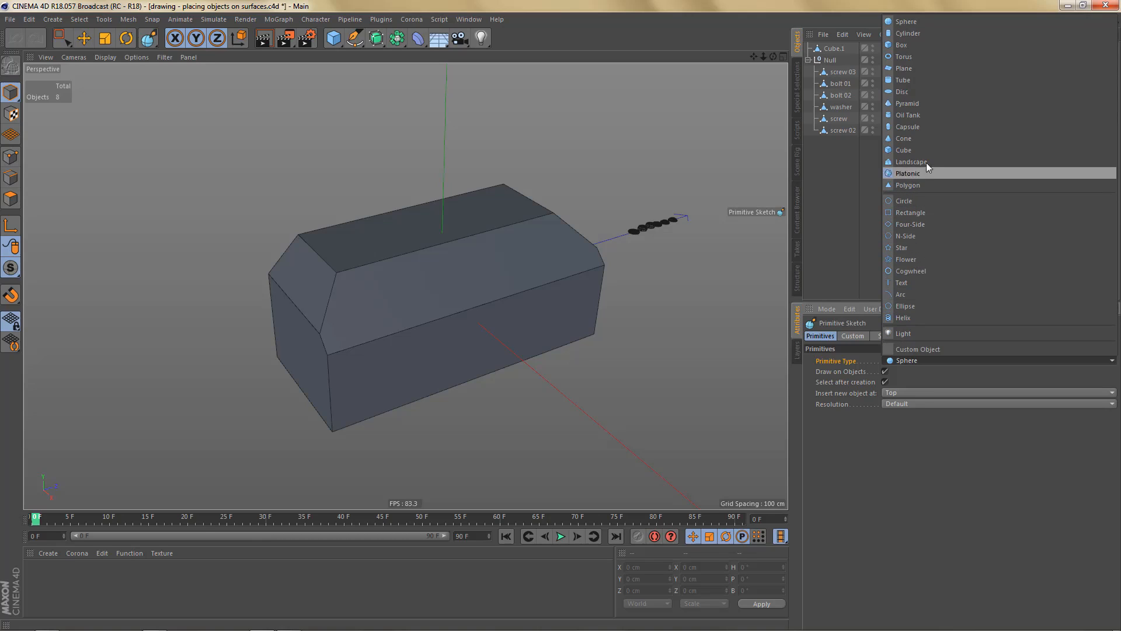
pyautogui.click(918, 47)
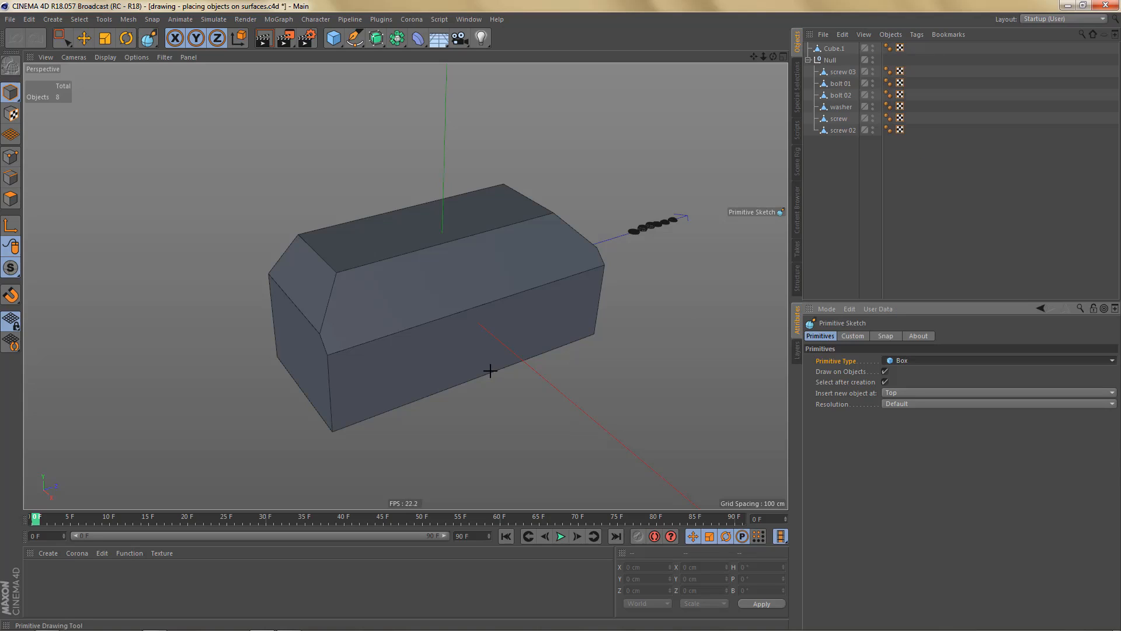
pyautogui.keyDown('alt'); pyautogui.moveTo(491, 371); pyautogui.dragTo(526, 390, button='middle'); pyautogui.keyUp('alt')
pyautogui.keyDown('alt'); pyautogui.moveTo(528, 294); pyautogui.dragTo(522, 285); pyautogui.keyUp('alt')
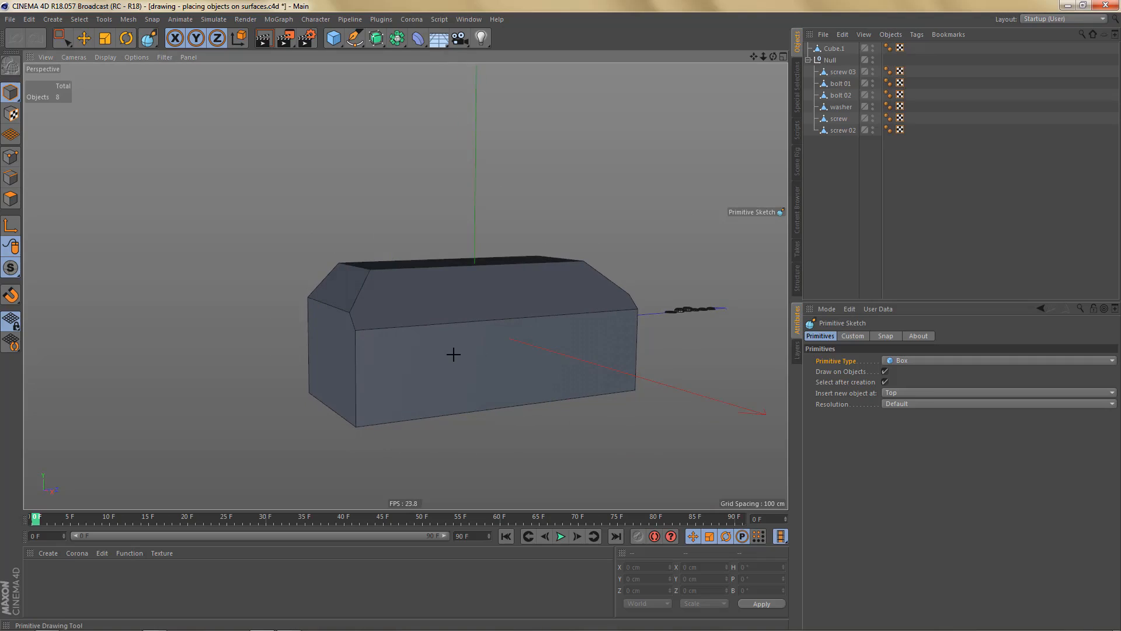
pyautogui.moveTo(452, 350); pyautogui.dragTo(566, 378)
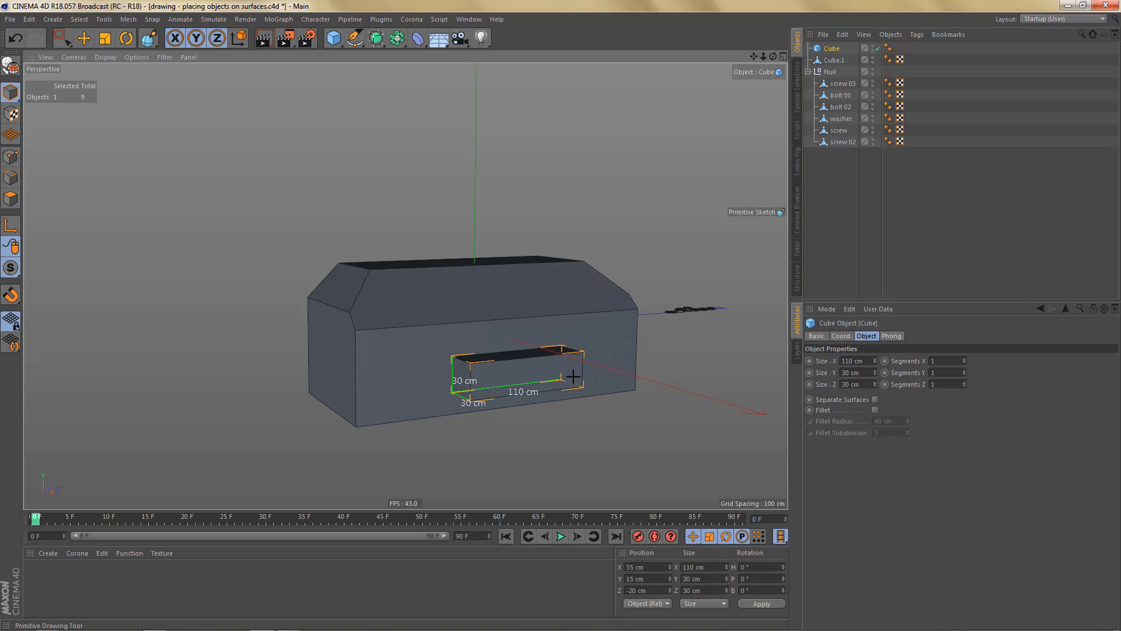
pyautogui.click(573, 377)
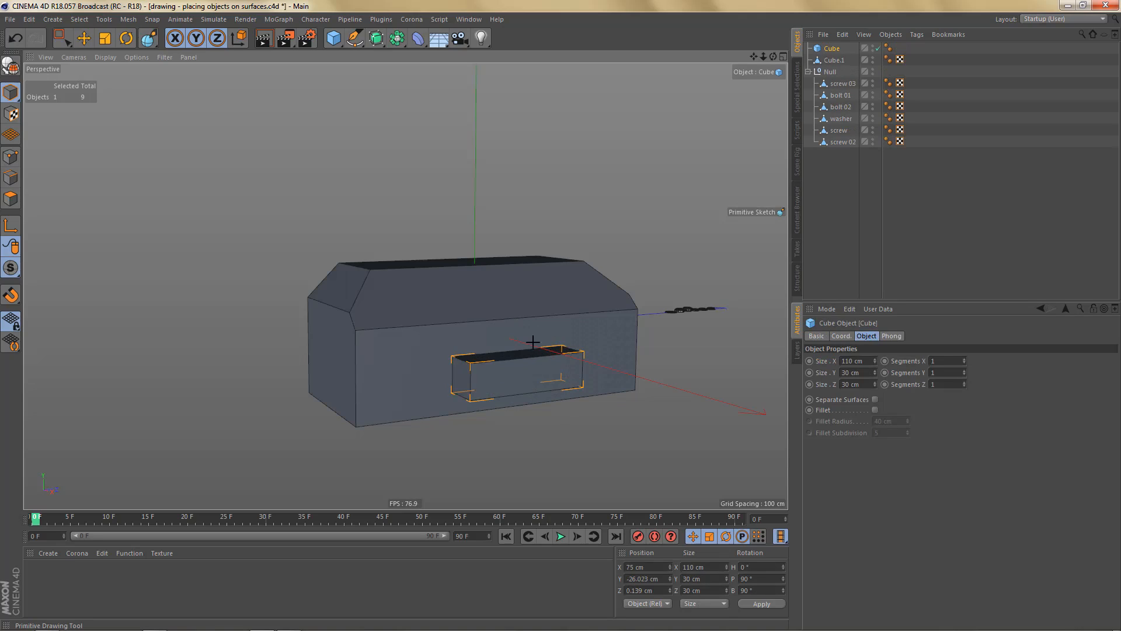
# Step: Sketch a smaller box of about 26 × 5 × 11 cm on the front face of the newly drawn box
pyautogui.scroll(3, 584, 354)
pyautogui.scroll(3, 514, 383)
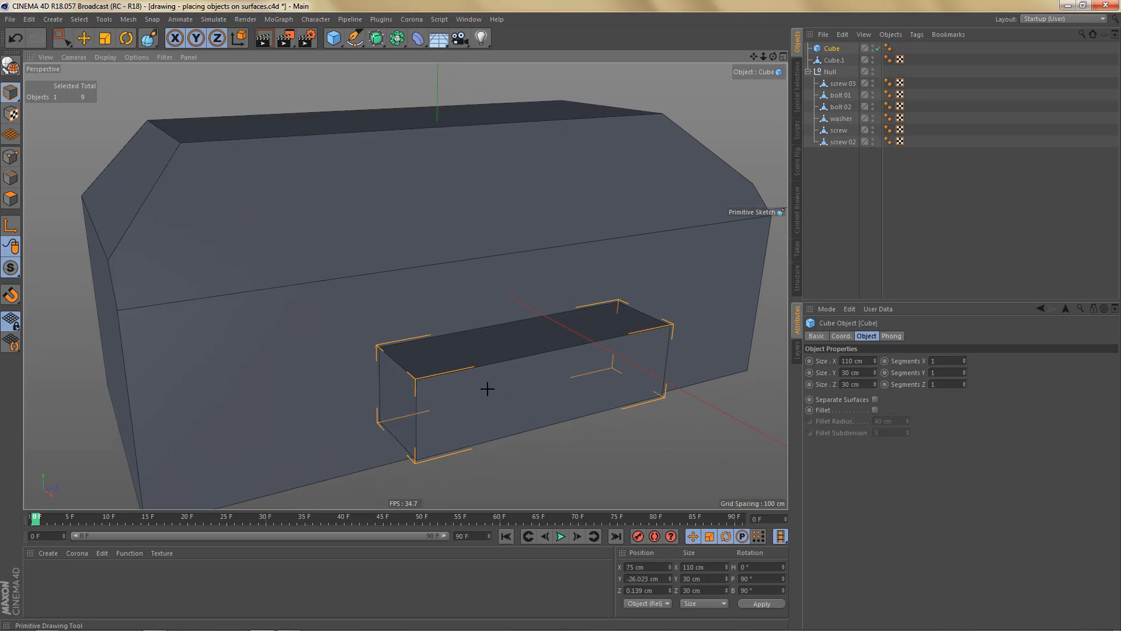
pyautogui.moveTo(506, 383); pyautogui.dragTo(568, 397)
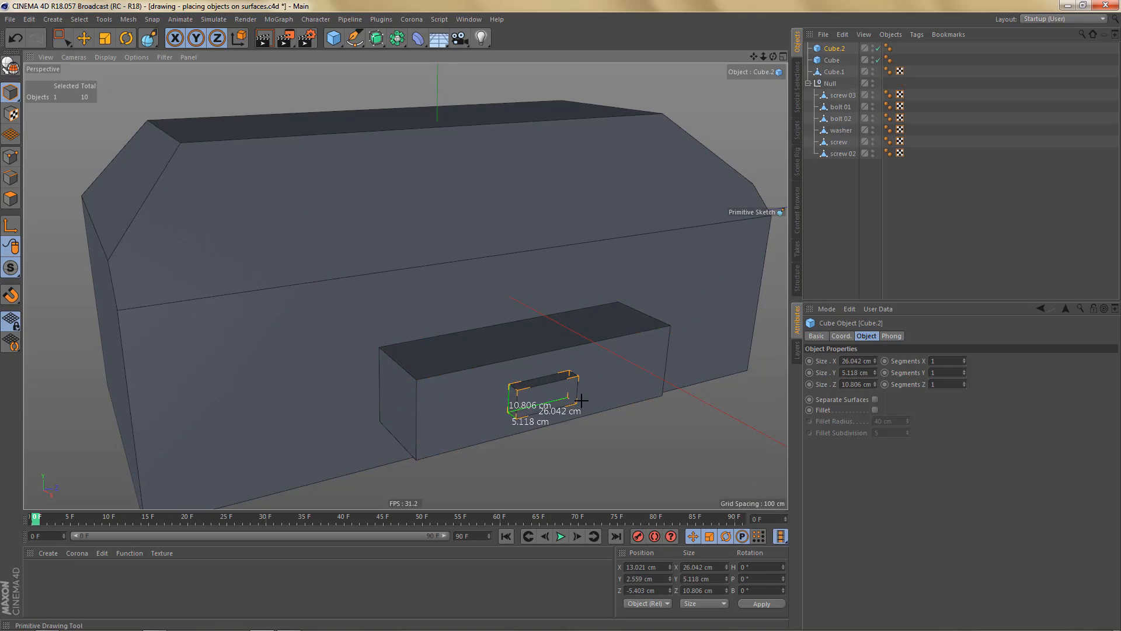
pyautogui.click(578, 404)
pyautogui.scroll(-3, 470, 359)
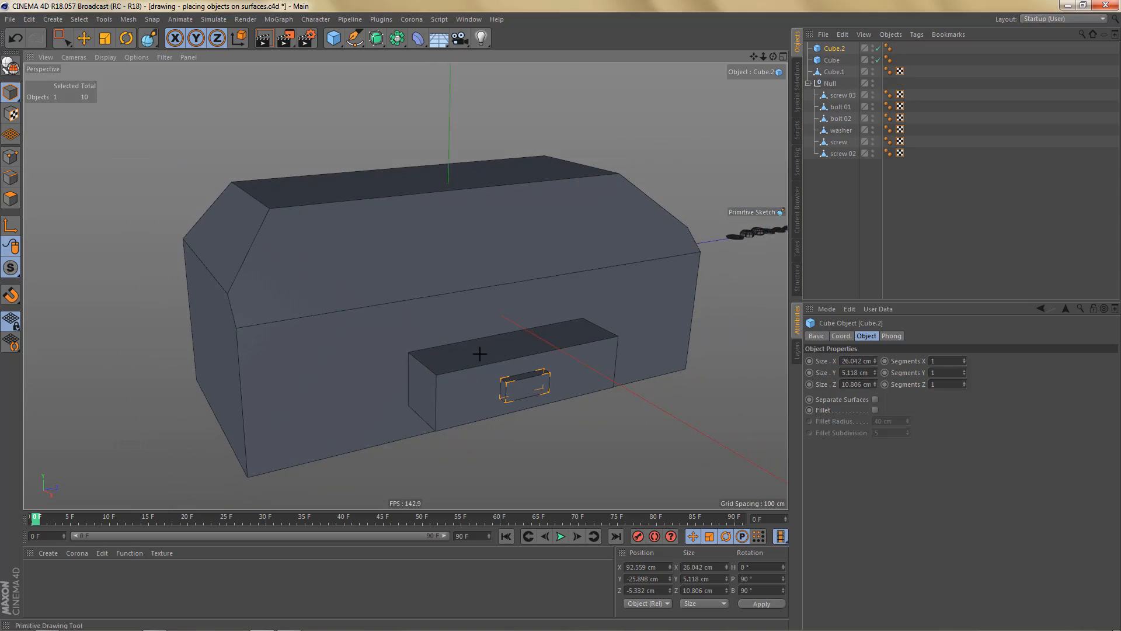
pyautogui.keyDown('alt'); pyautogui.moveTo(475, 354); pyautogui.dragTo(467, 359); pyautogui.keyUp('alt')
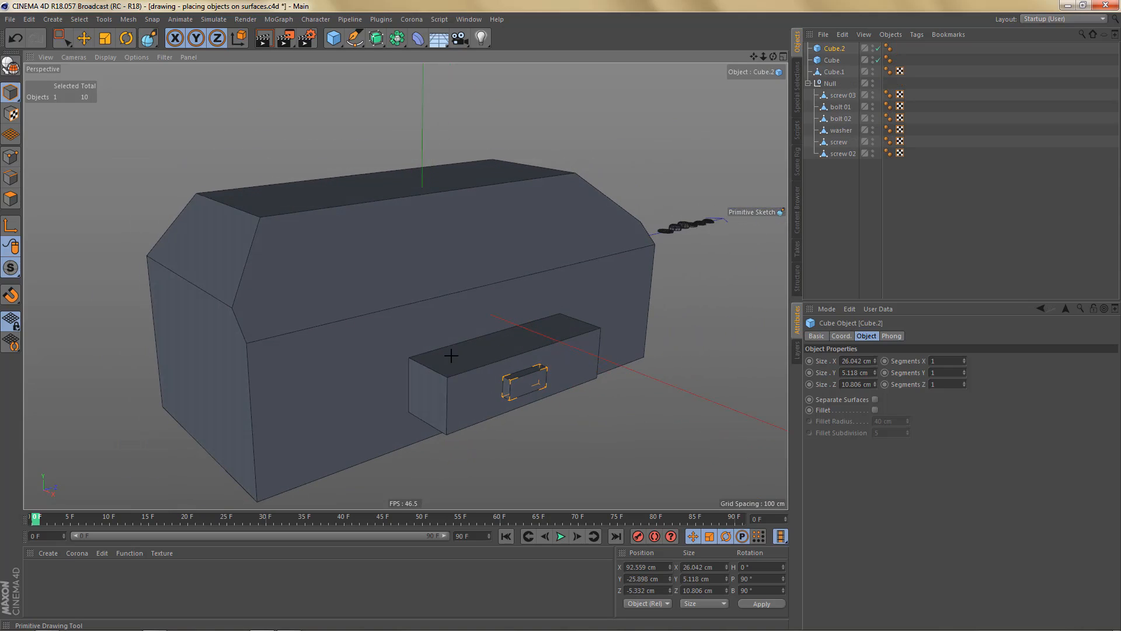
pyautogui.keyDown('alt'); pyautogui.moveTo(496, 377); pyautogui.dragTo(450, 352); pyautogui.keyUp('alt')
pyautogui.scroll(-3, 470, 345)
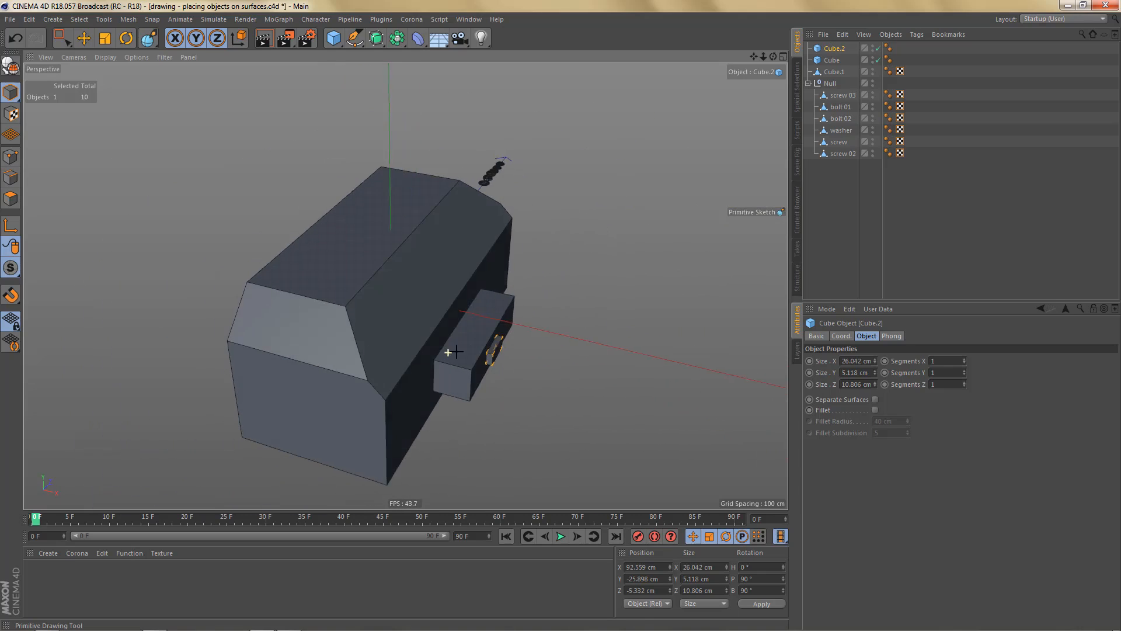
# Step: Sketch a box of about 30 × 44 × 10 cm projecting from the sloped bevel at the large box's end
pyautogui.moveTo(269, 318)
pyautogui.mouseDown()
pyautogui.moveTo(295, 324)
pyautogui.moveTo(286, 330)
pyautogui.mouseUp()
pyautogui.keyDown('alt'); pyautogui.moveTo(360, 314); pyautogui.dragTo(496, 333); pyautogui.keyUp('alt')
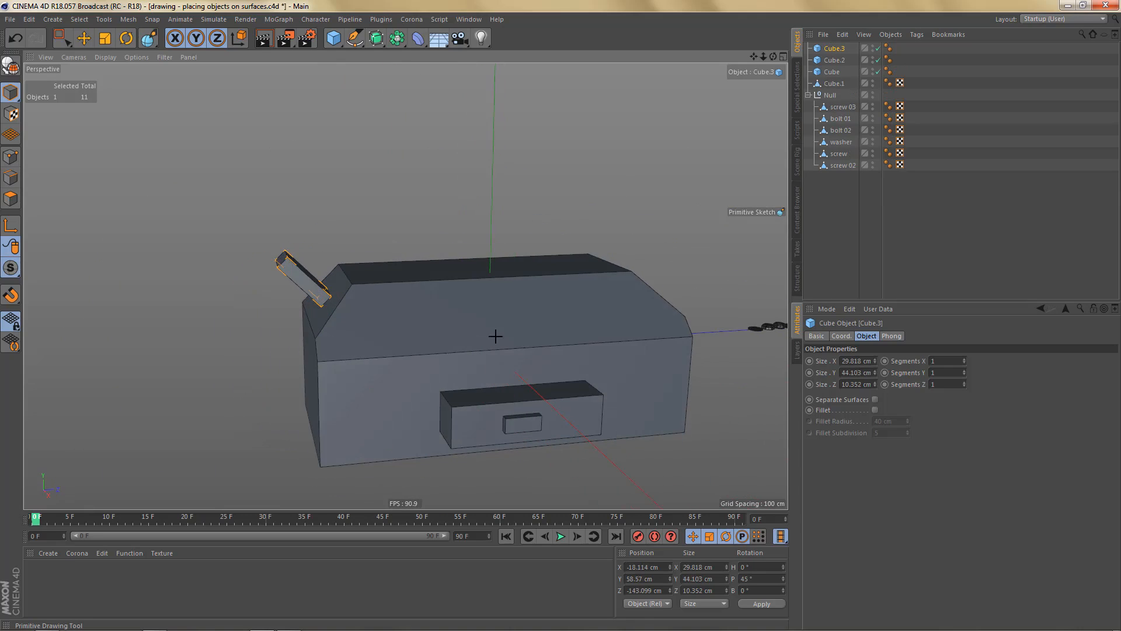
pyautogui.keyDown('alt'); pyautogui.moveTo(581, 364); pyautogui.dragTo(570, 337, button='middle'); pyautogui.keyUp('alt')
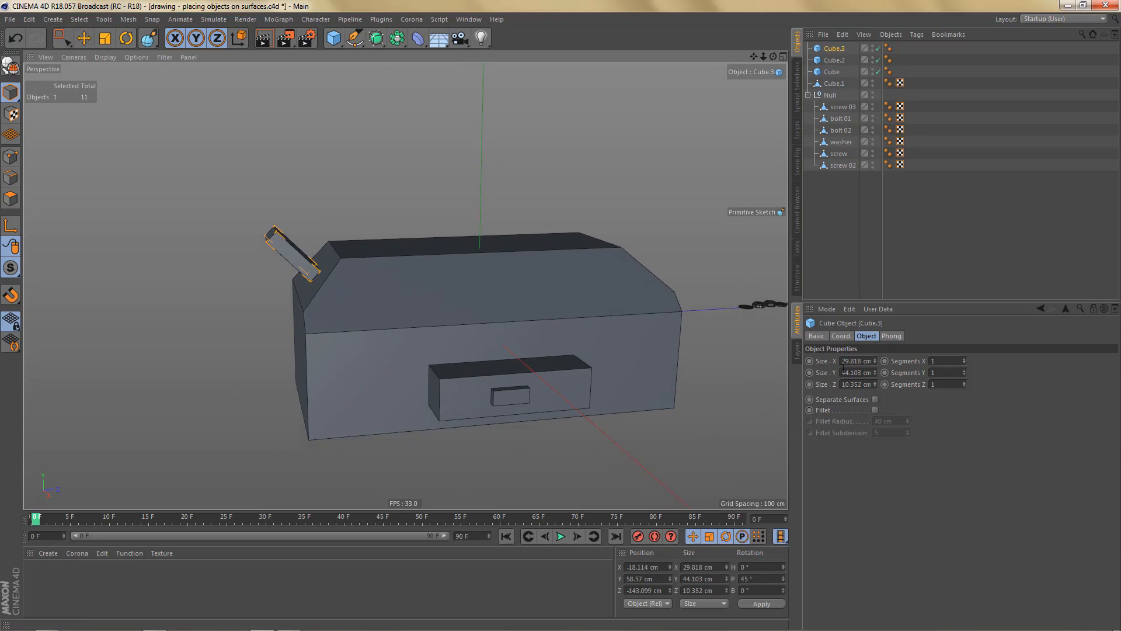
# Step: Set the primitive type to Cone and sketch a cone about 18 cm high, with radii of about 18.5 and 10.5 cm, on the large box's end face
pyautogui.click(815, 370)
pyautogui.click(888, 361)
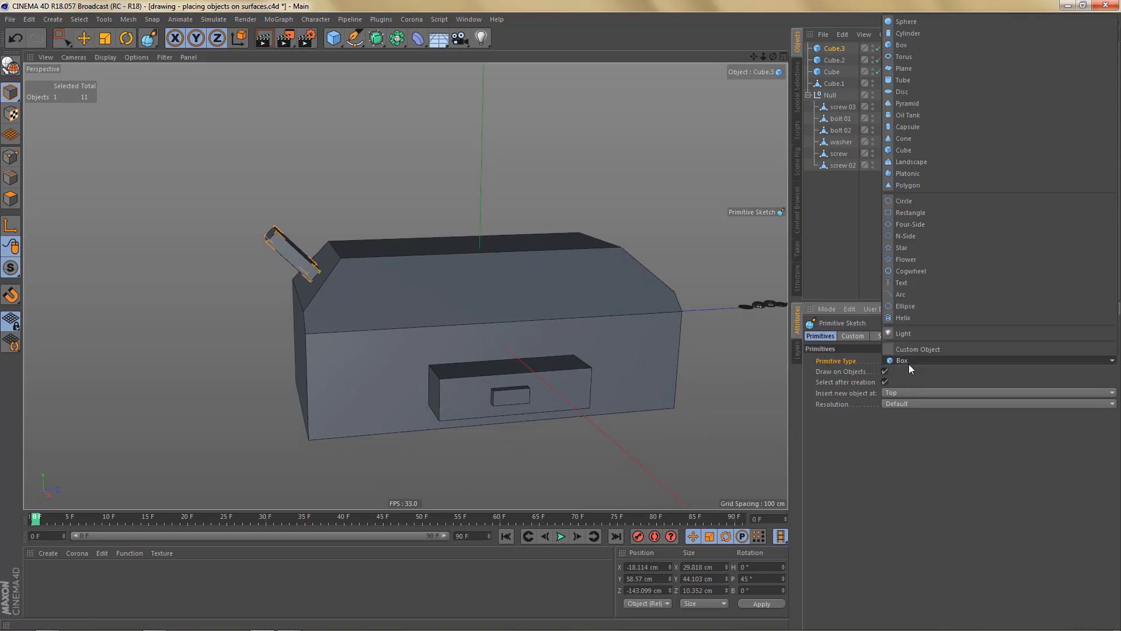
pyautogui.click(930, 137)
pyautogui.moveTo(538, 287)
pyautogui.keyDown('alt'); pyautogui.mouseDown()
pyautogui.moveTo(571, 292)
pyautogui.moveTo(305, 373)
pyautogui.moveTo(299, 385)
pyautogui.mouseUp(); pyautogui.keyUp('alt')
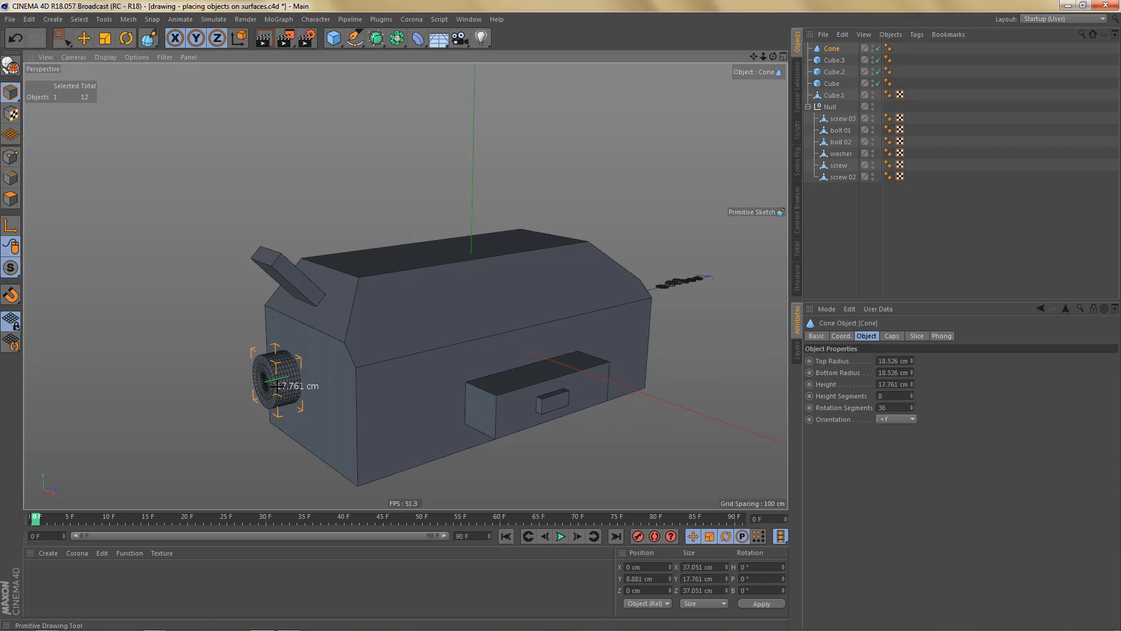
pyautogui.click(277, 386)
pyautogui.click(263, 395)
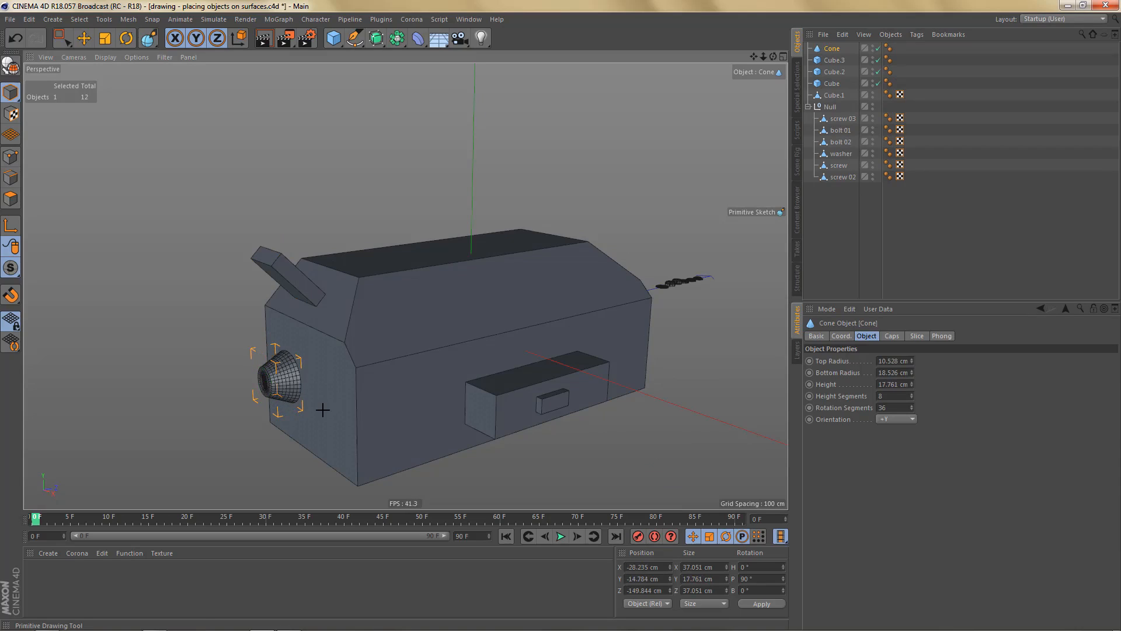
# Step: Set the Primitive Sketch type to Custom Object and add bolt 02 to its custom object list
pyautogui.keyDown('alt'); pyautogui.moveTo(379, 377); pyautogui.dragTo(333, 391, button='middle'); pyautogui.keyUp('alt')
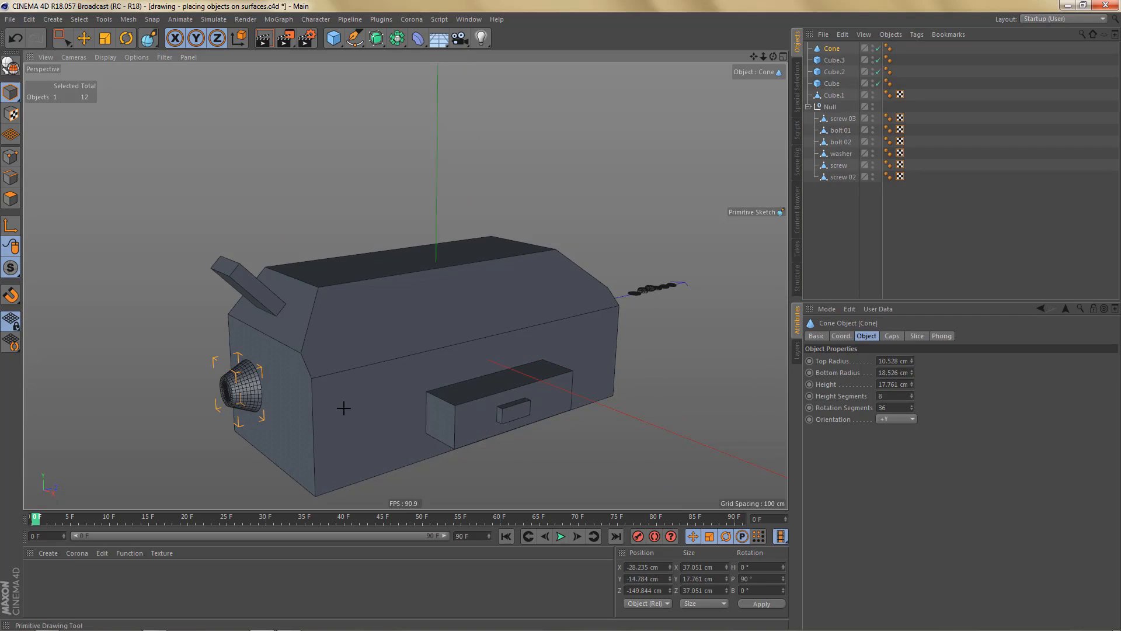
pyautogui.keyDown('alt'); pyautogui.moveTo(545, 347); pyautogui.dragTo(518, 383); pyautogui.keyUp('alt')
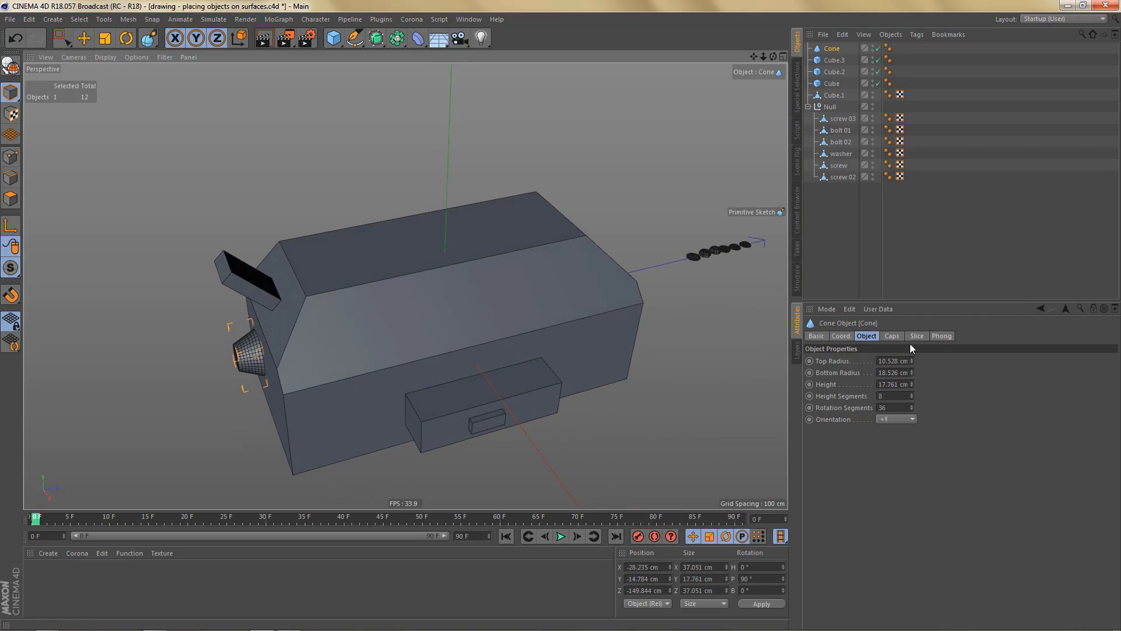
pyautogui.click(840, 340)
pyautogui.click(855, 336)
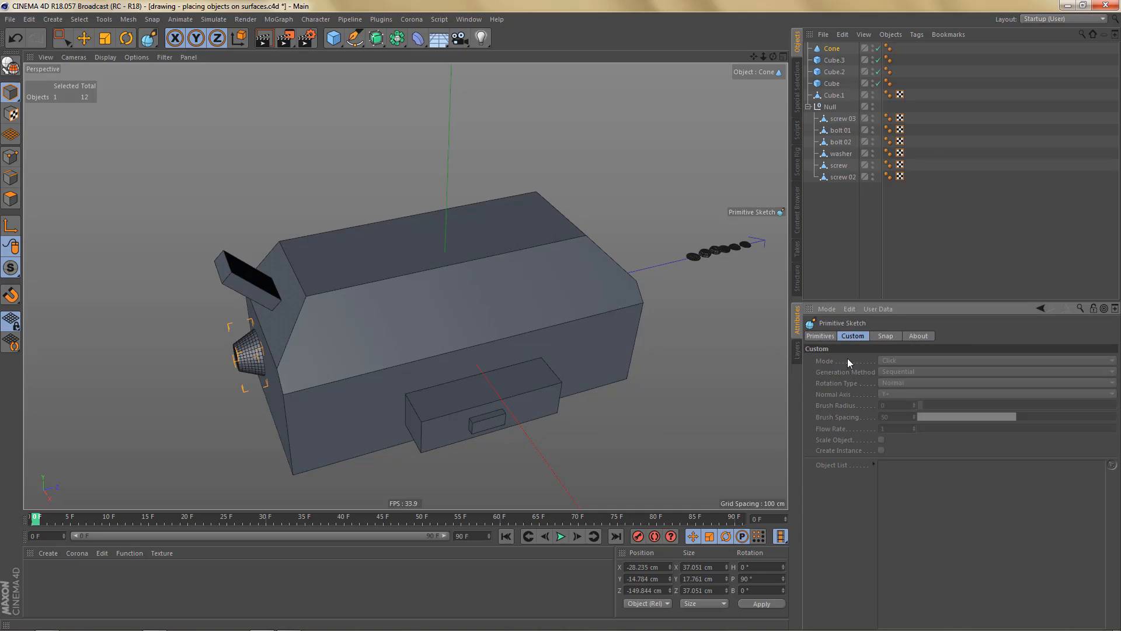
pyautogui.click(819, 336)
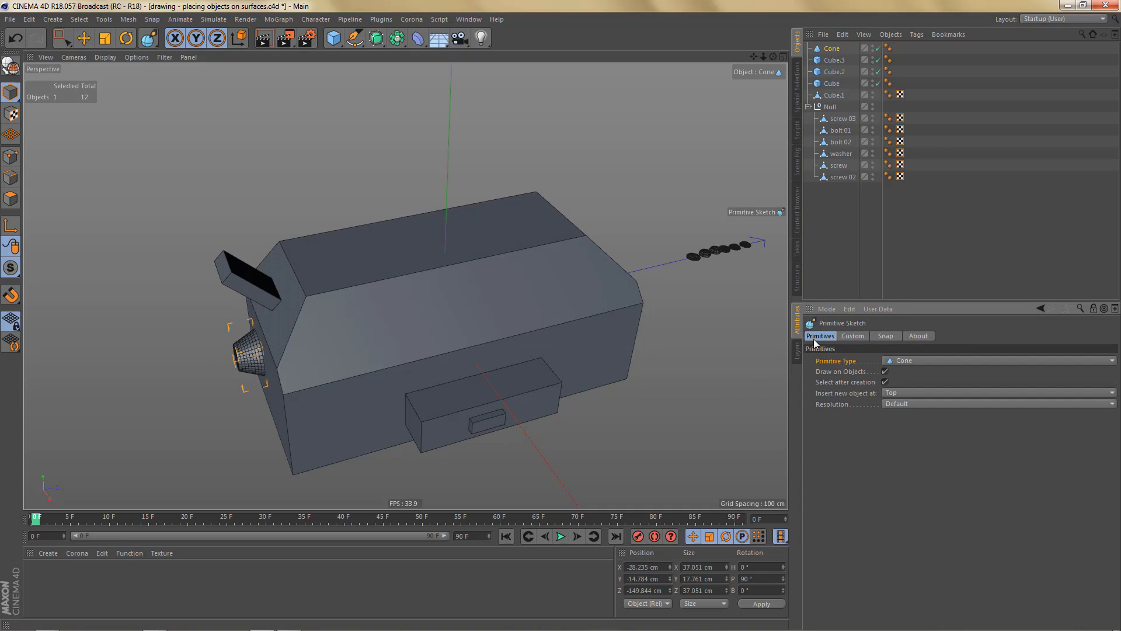
pyautogui.click(896, 359)
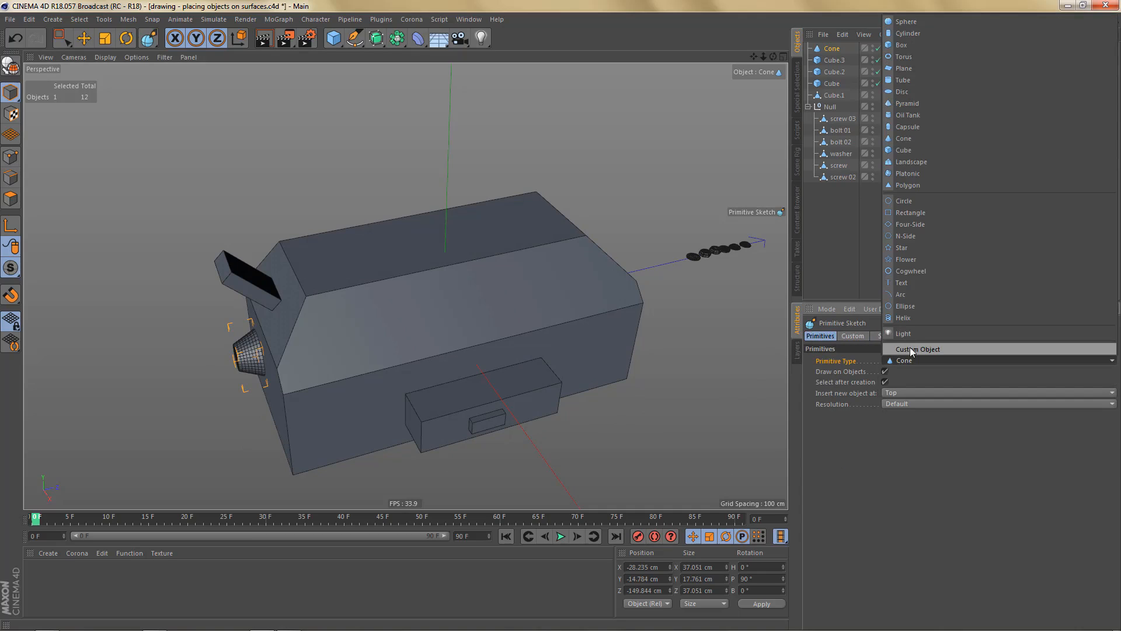
pyautogui.click(912, 349)
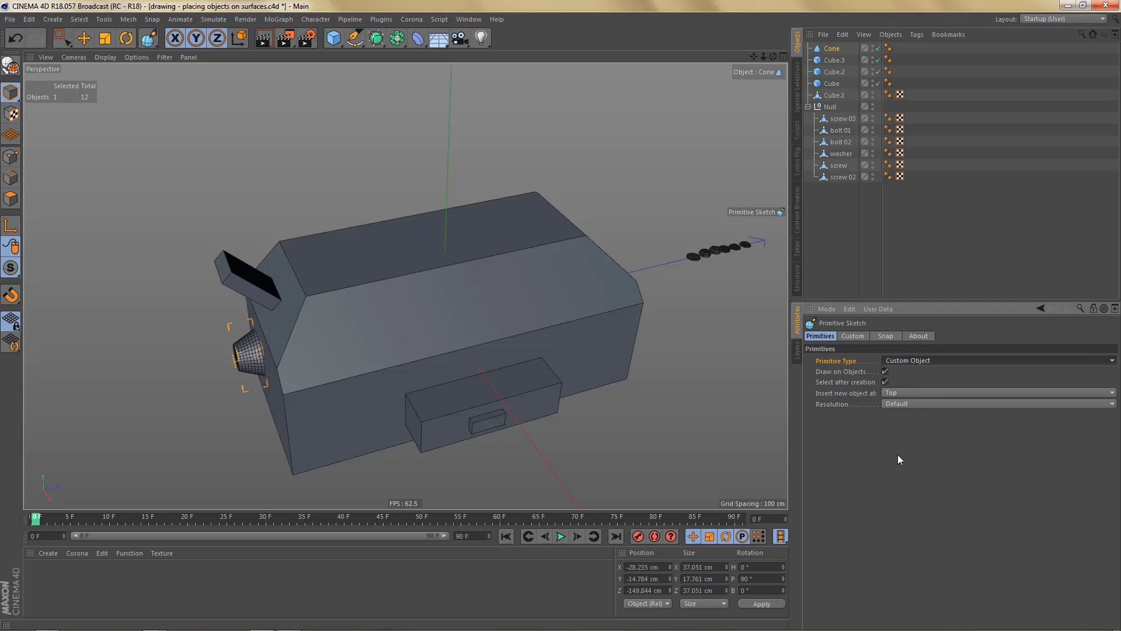
pyautogui.click(858, 336)
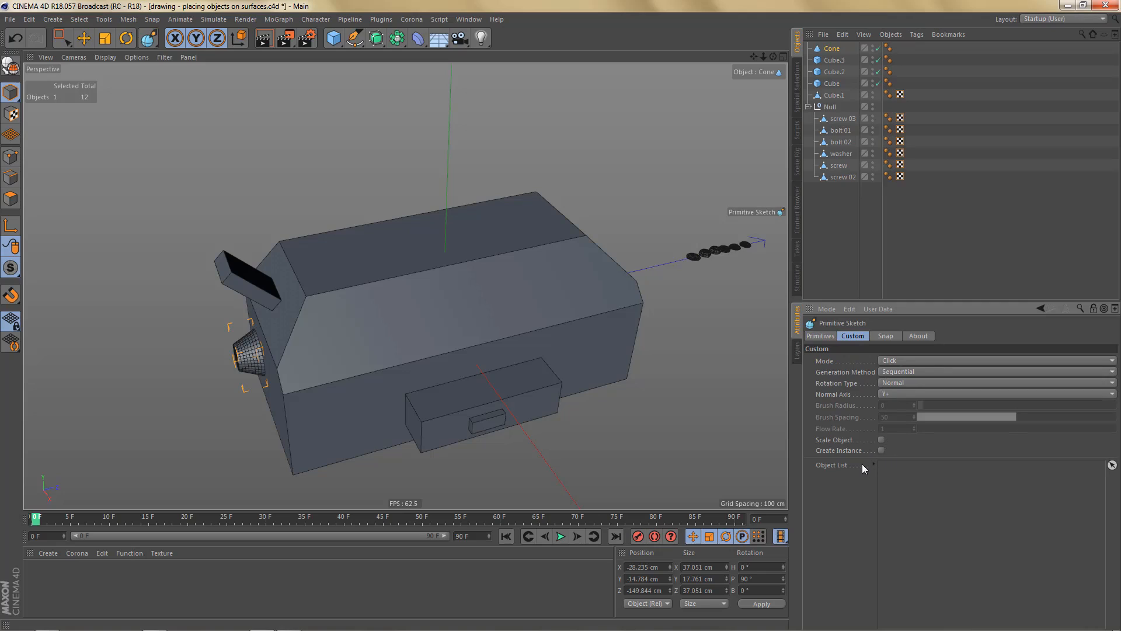
pyautogui.moveTo(841, 142)
pyautogui.mouseDown()
pyautogui.moveTo(859, 172)
pyautogui.moveTo(919, 507)
pyautogui.mouseUp()
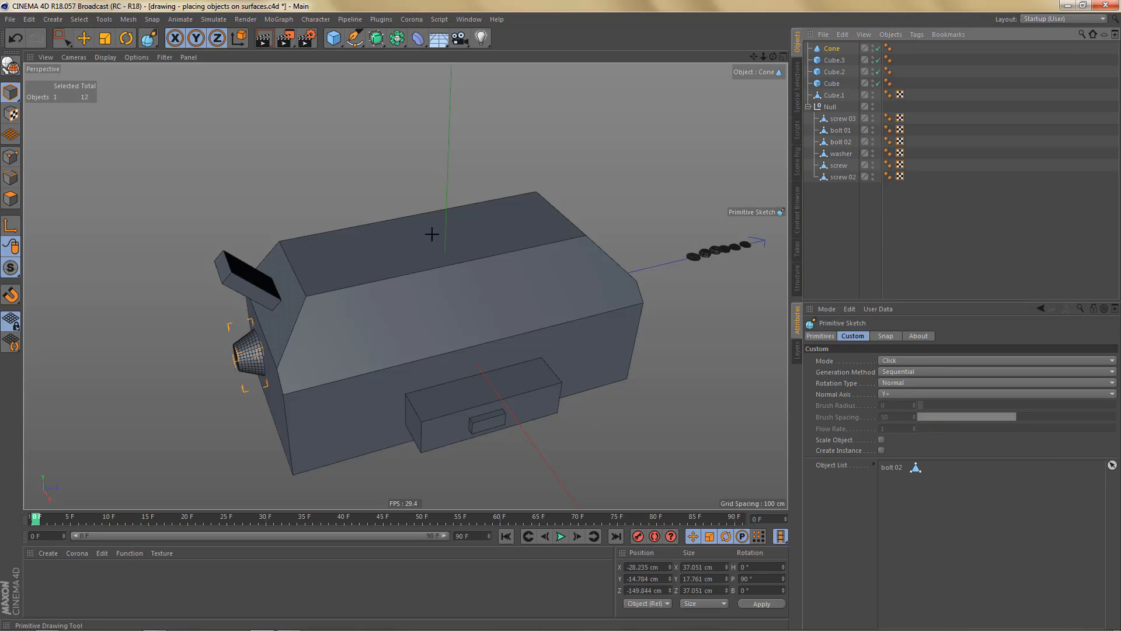
# Step: Place three copies of bolt 02 on the large box's top face and one on its long bevelled side
pyautogui.keyDown('alt'); pyautogui.moveTo(419, 223); pyautogui.dragTo(422, 275); pyautogui.keyUp('alt')
pyautogui.click(414, 239)
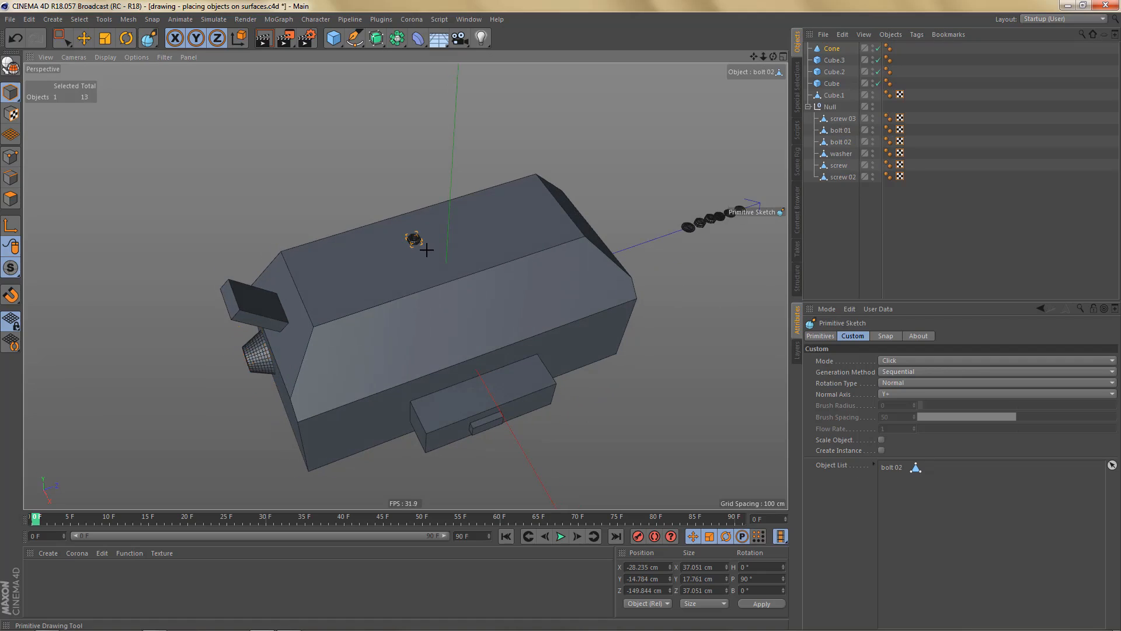
pyautogui.click(472, 228)
pyautogui.scroll(5, 470, 257)
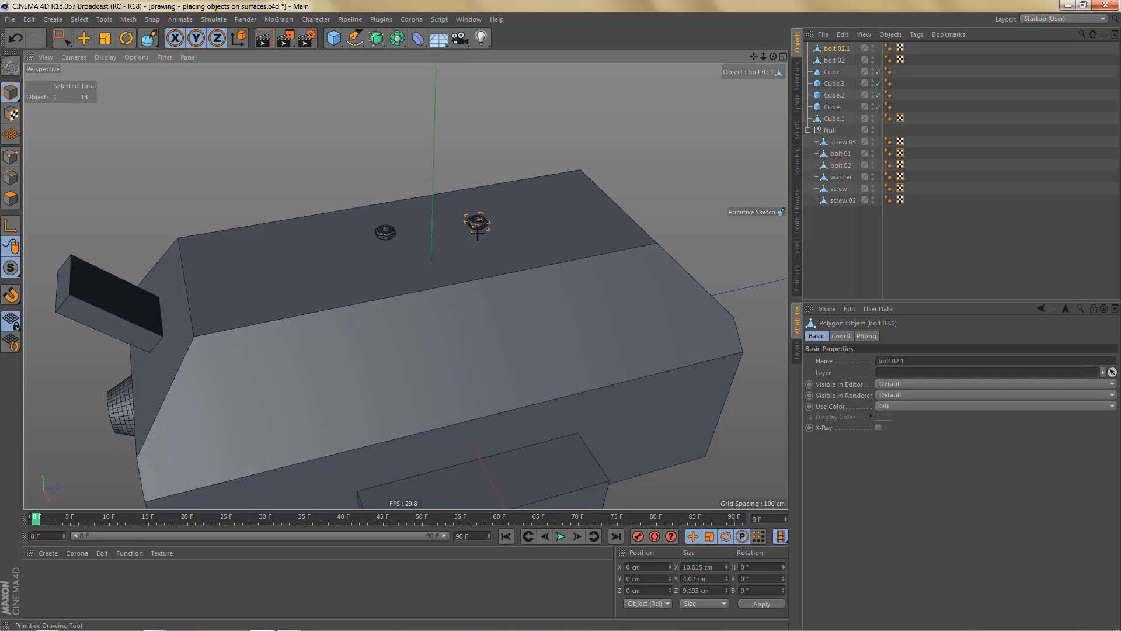
pyautogui.click(559, 215)
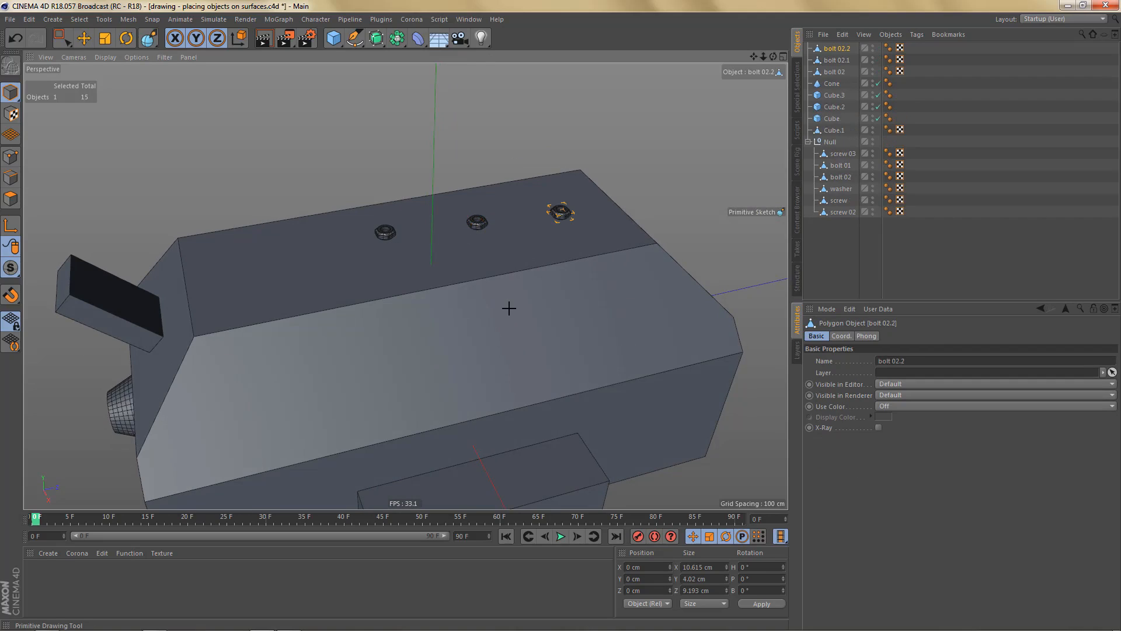
pyautogui.click(510, 307)
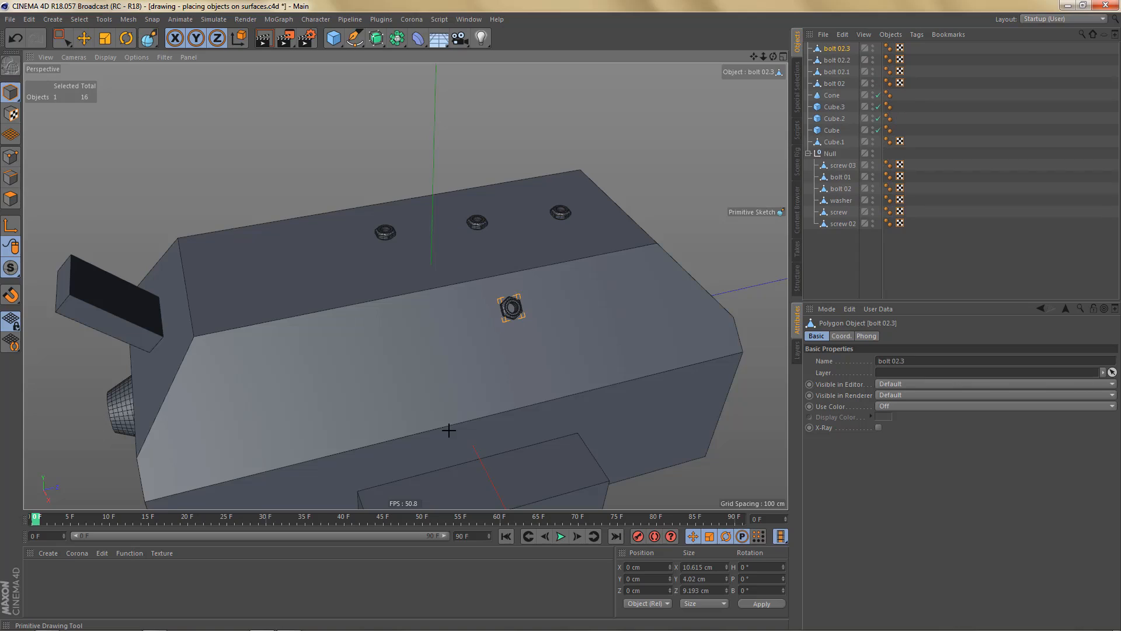
# Step: Enable Scale Object and draw four differently sized bolt 02 copies on the top face, the last about 15 × 6 × 13 cm
pyautogui.click(851, 336)
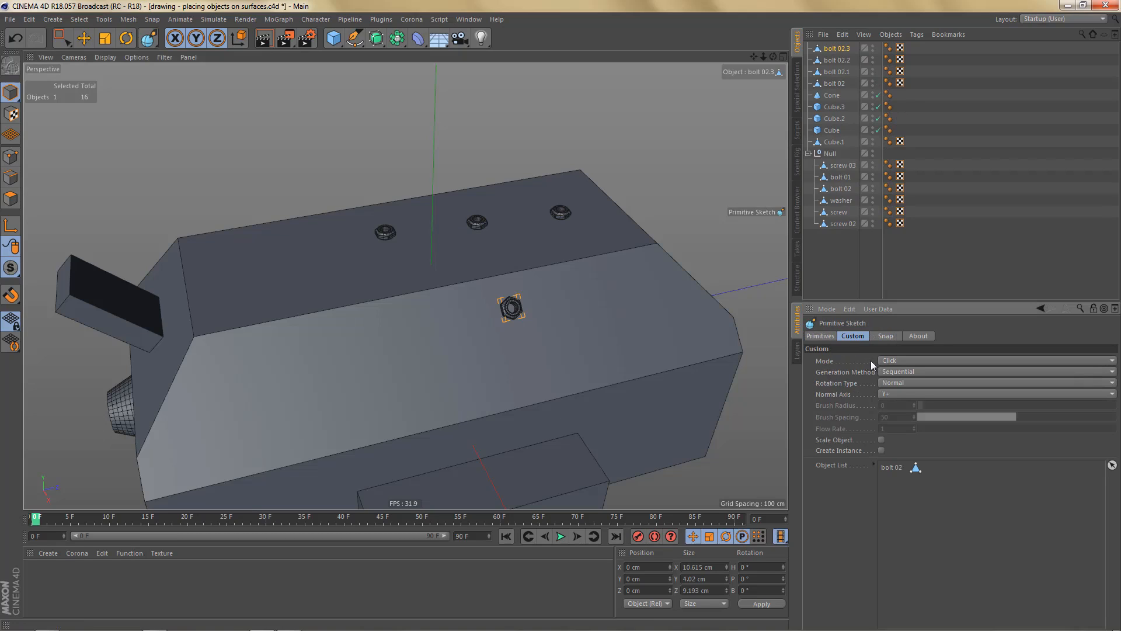
pyautogui.click(881, 440)
pyautogui.moveTo(280, 267); pyautogui.dragTo(326, 279)
pyautogui.moveTo(436, 263)
pyautogui.keyDown('alt'); pyautogui.mouseDown()
pyautogui.moveTo(431, 245)
pyautogui.moveTo(445, 263)
pyautogui.mouseUp(); pyautogui.keyUp('alt')
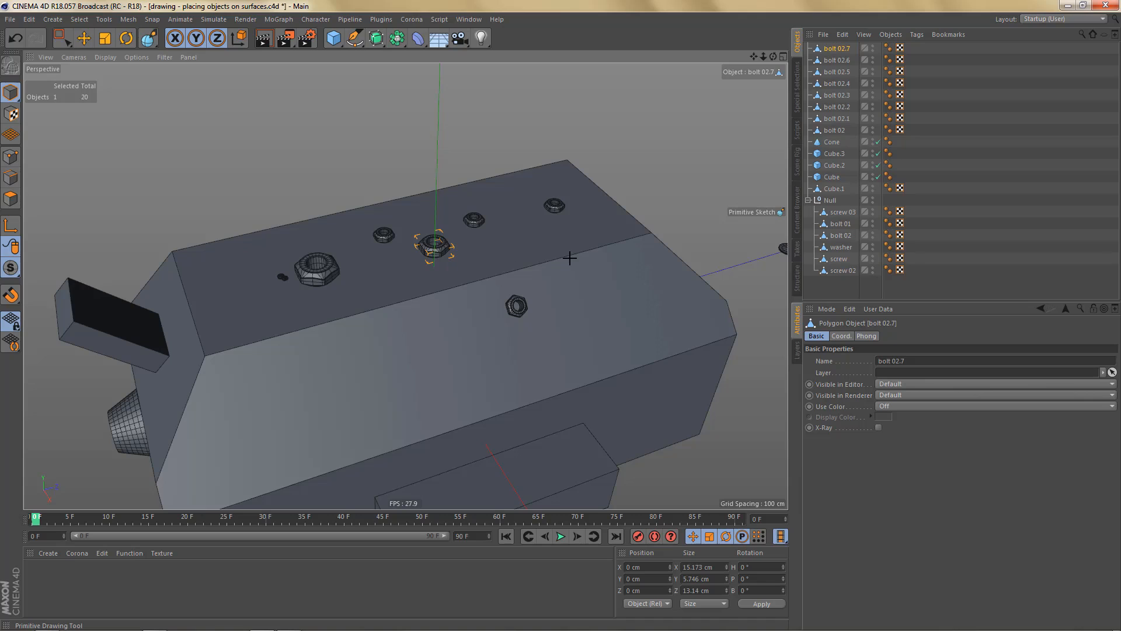
pyautogui.keyDown('alt'); pyautogui.moveTo(570, 258); pyautogui.dragTo(570, 256); pyautogui.keyUp('alt')
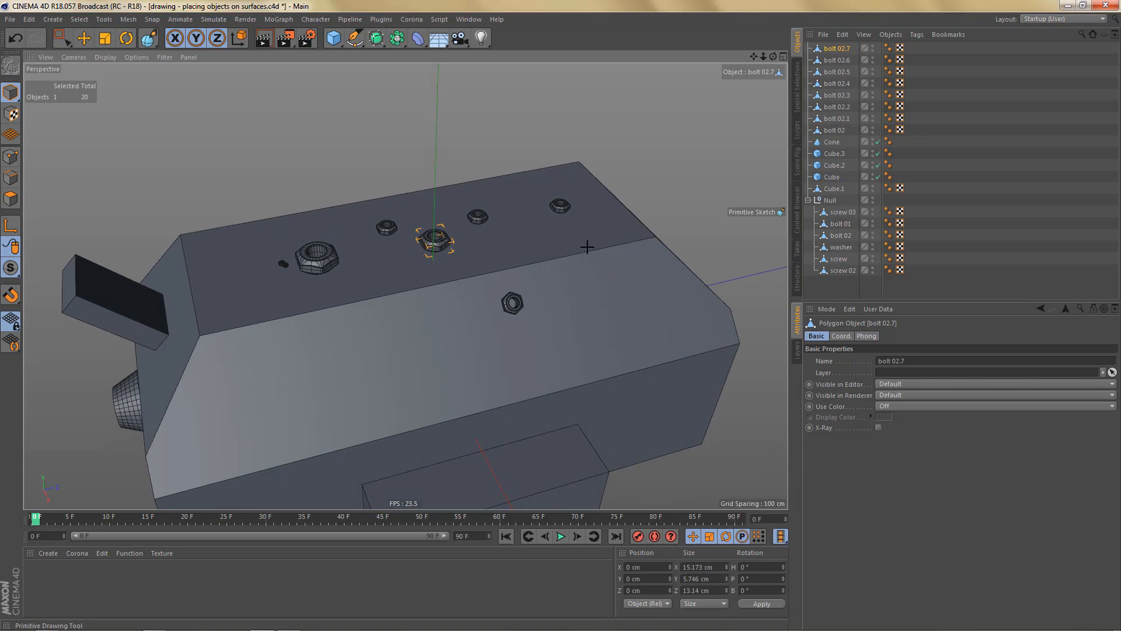
pyautogui.scroll(-3, 541, 250)
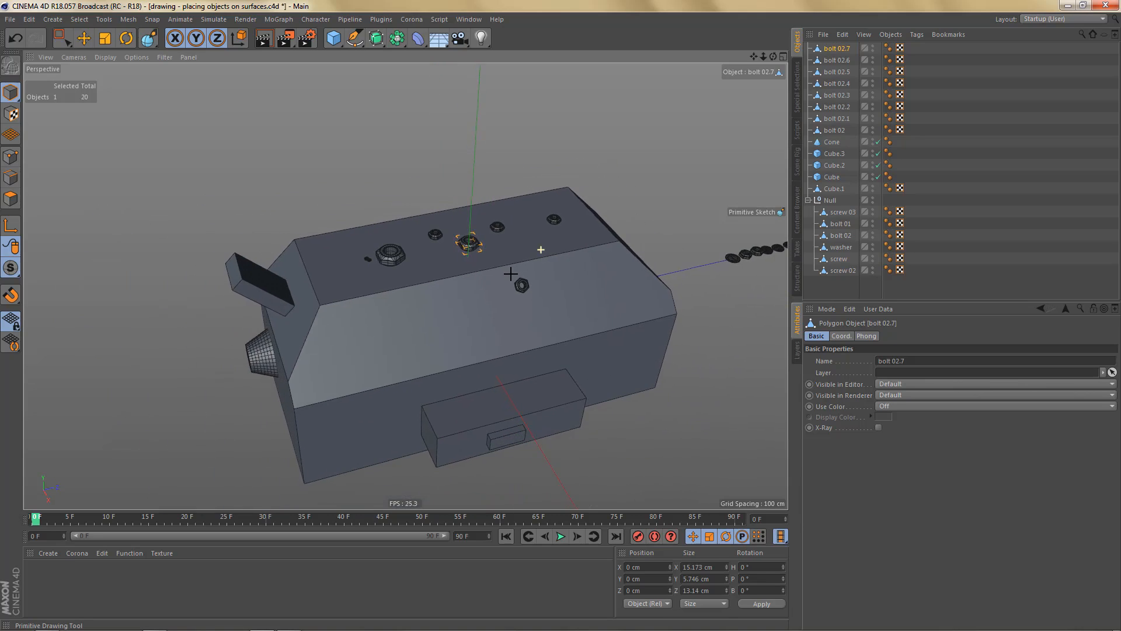